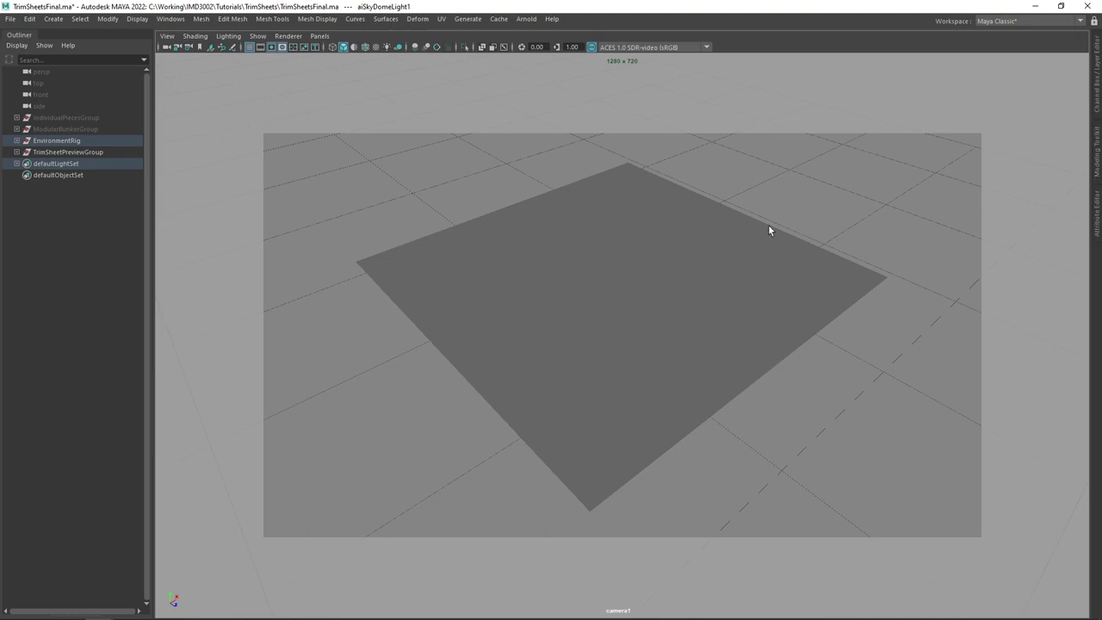
# Open the Render View to show the Arnold render of the trim sheet preview plane
pyautogui.press('space')
pyautogui.click(556, 264)
pyautogui.moveTo(580, 340)
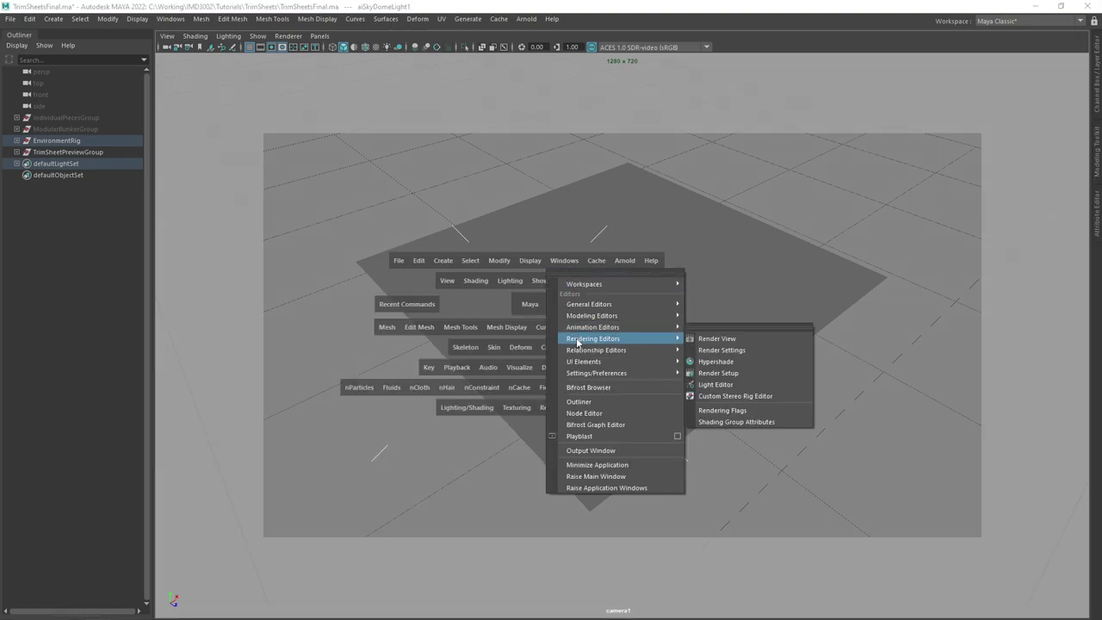
pyautogui.click(689, 338)
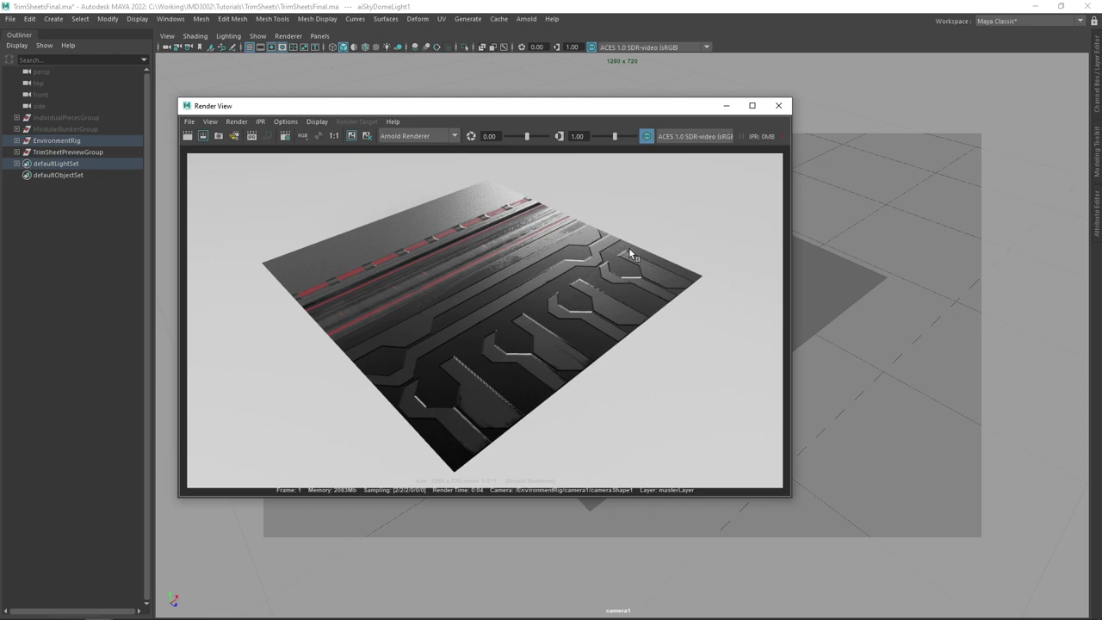
pyautogui.moveTo(660, 111); pyautogui.dragTo(701, 96)
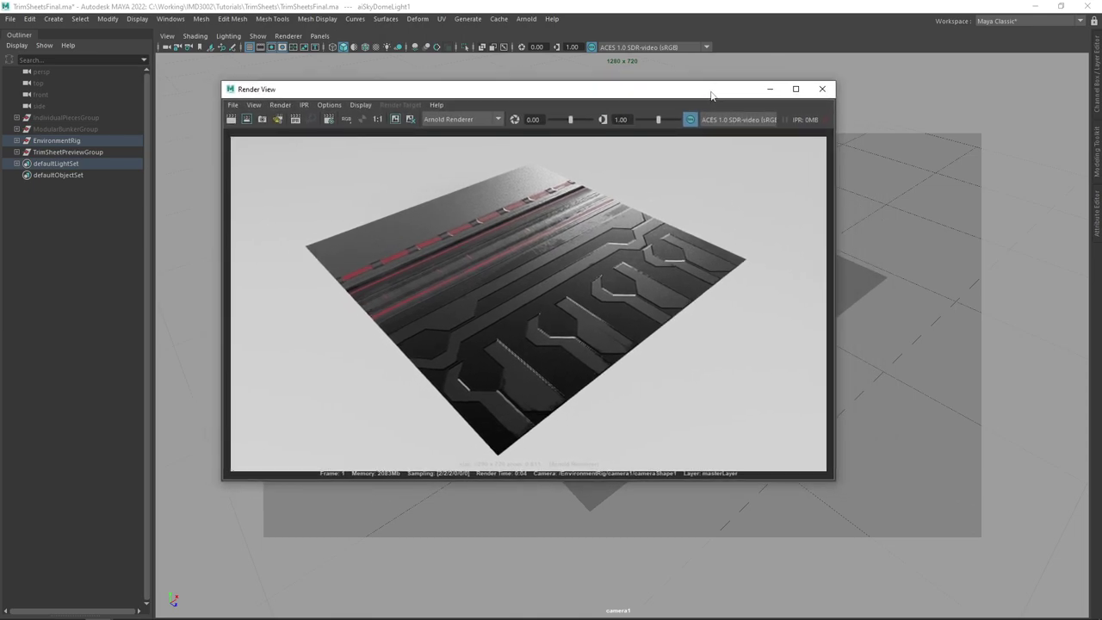
# Bring up the trim sheet textures in the image viewer and compare TrimAlbedo.png with TrimMetallic.png
pyautogui.moveTo(0, 113); pyautogui.dragTo(598, 73)
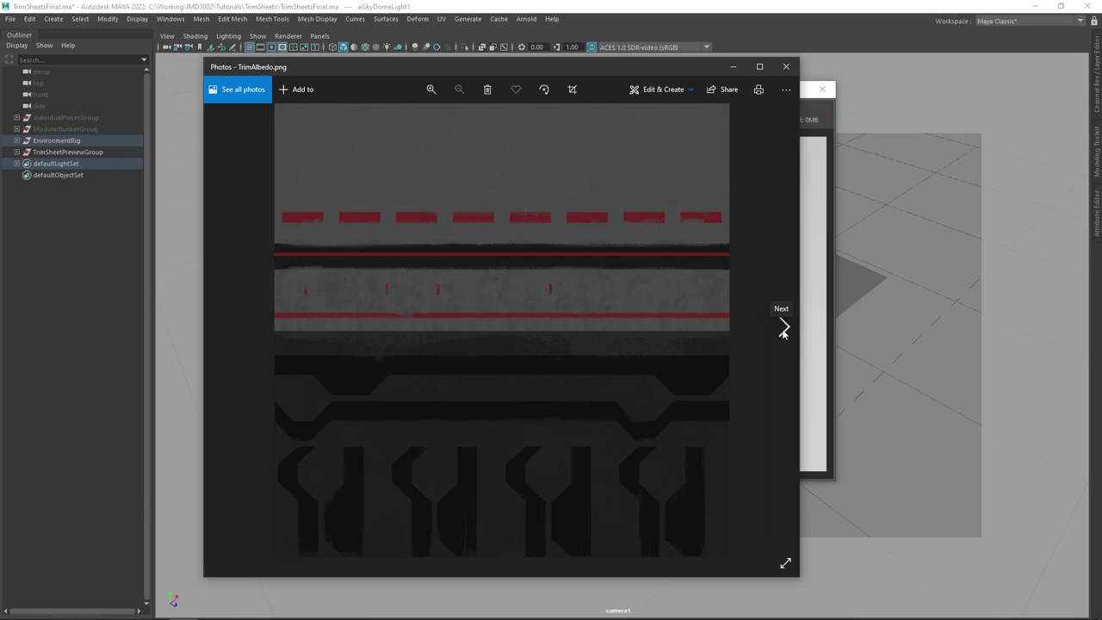
pyautogui.click(783, 329)
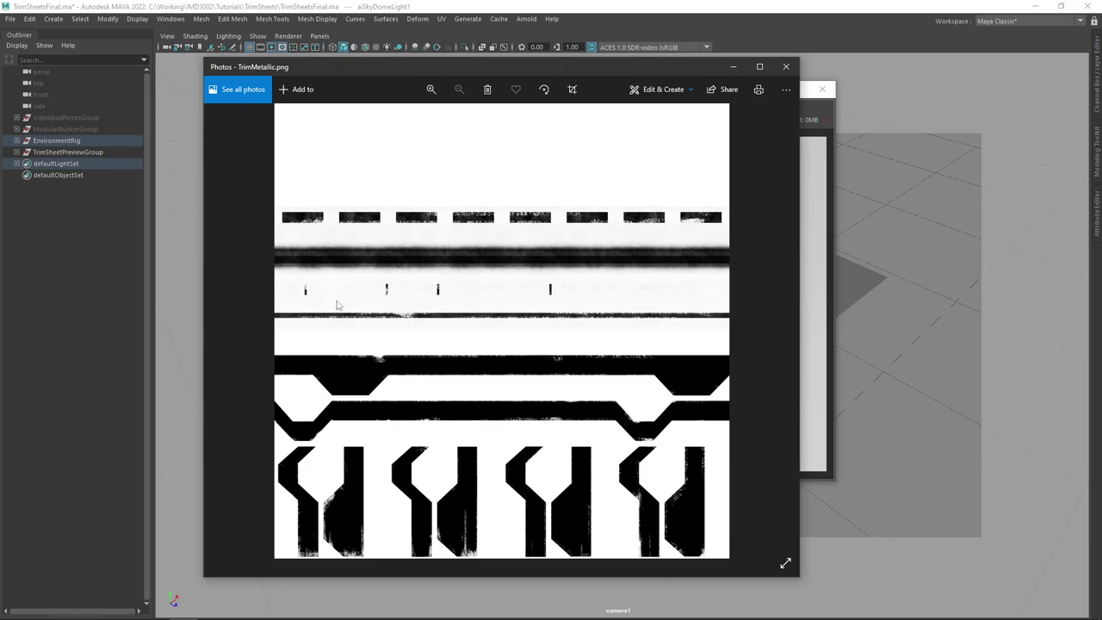
pyautogui.click(225, 329)
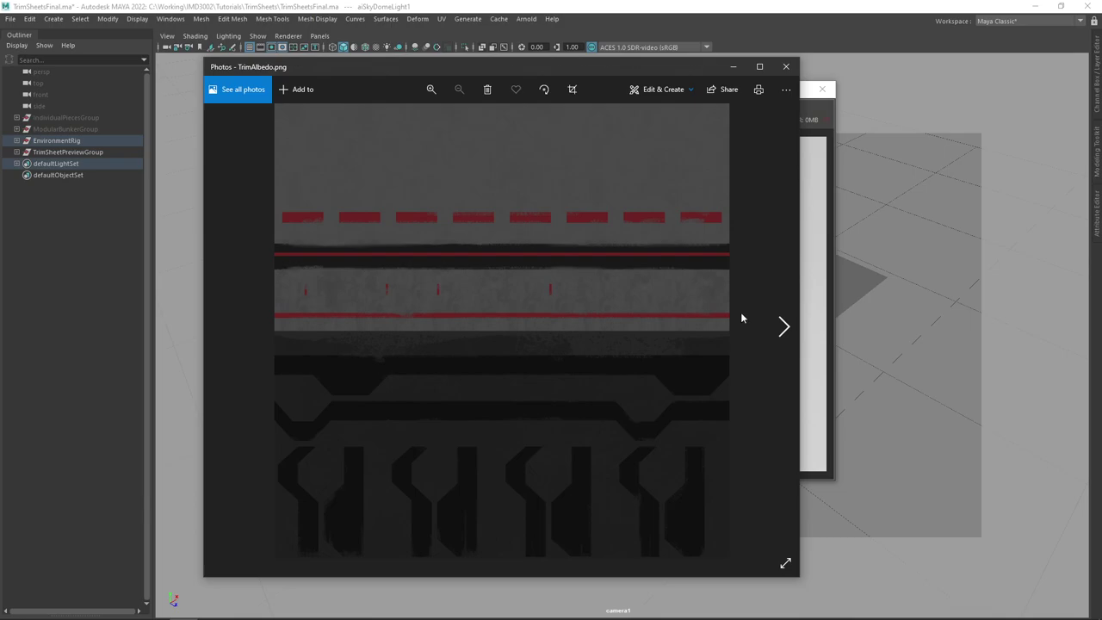
pyautogui.click(784, 325)
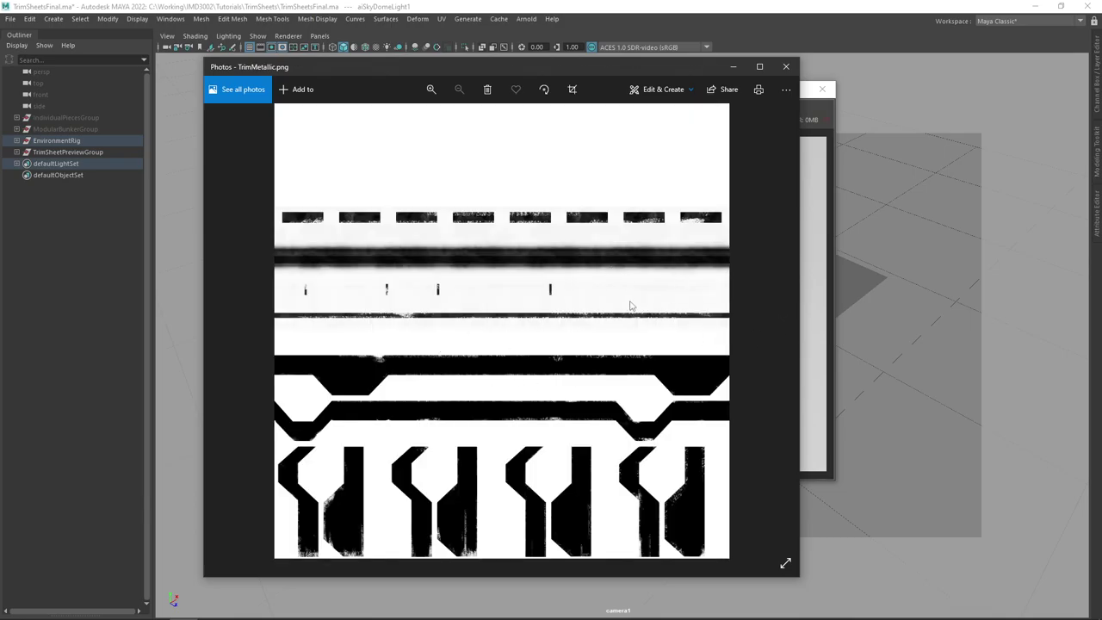
# Examine the beveled edges and panel shapes in TrimNormal.png up close
pyautogui.click(782, 327)
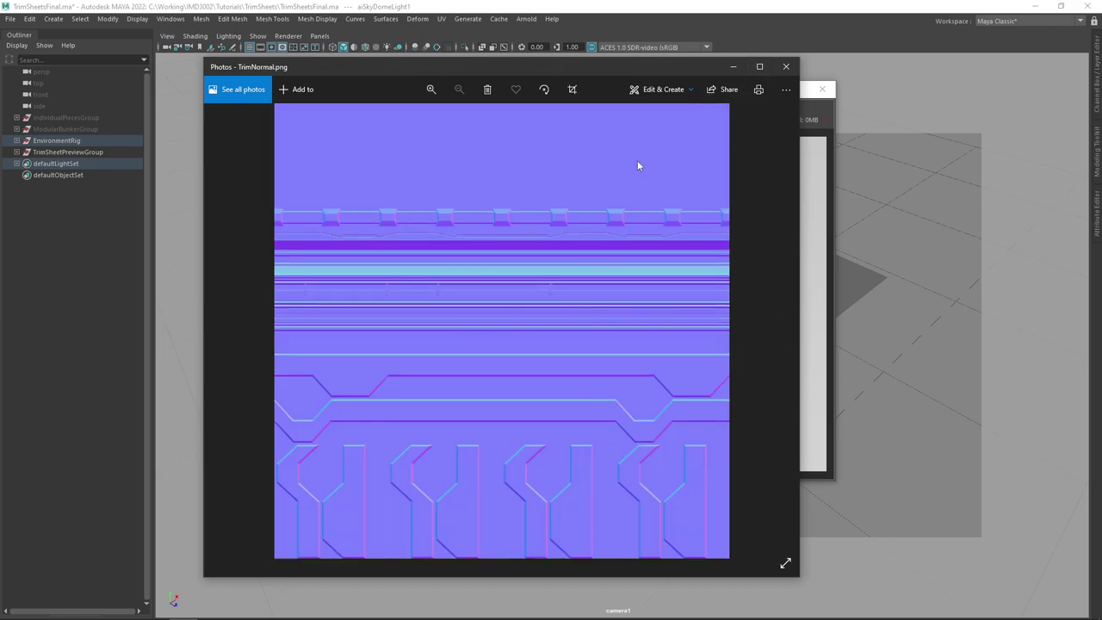
pyautogui.scroll(1, 461, 251)
pyautogui.scroll(4, 461, 251)
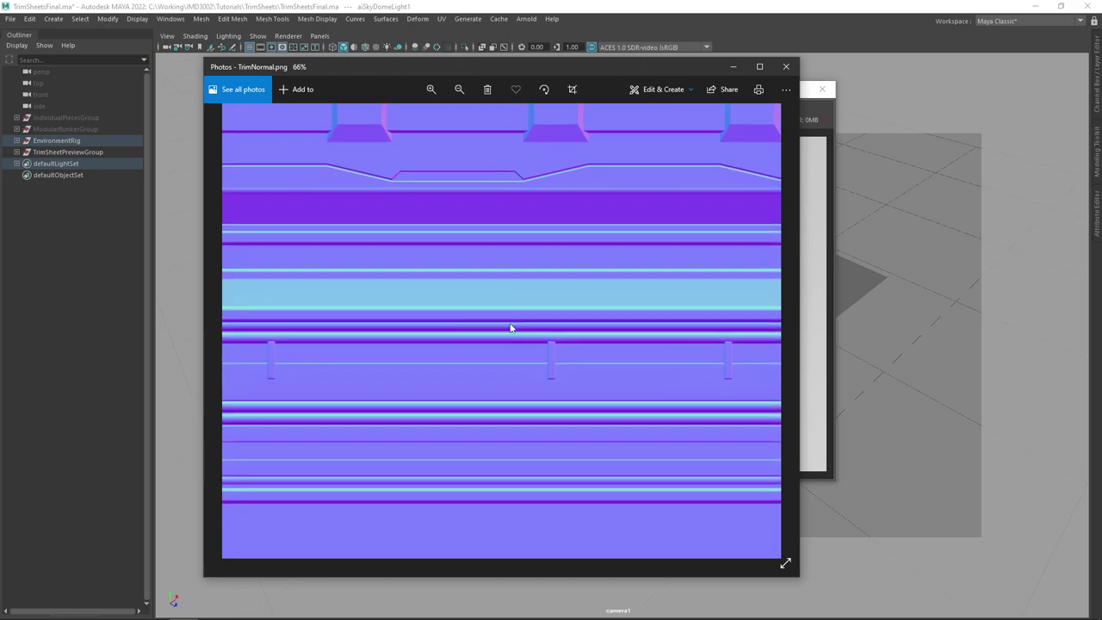
pyautogui.scroll(-3, 555, 177)
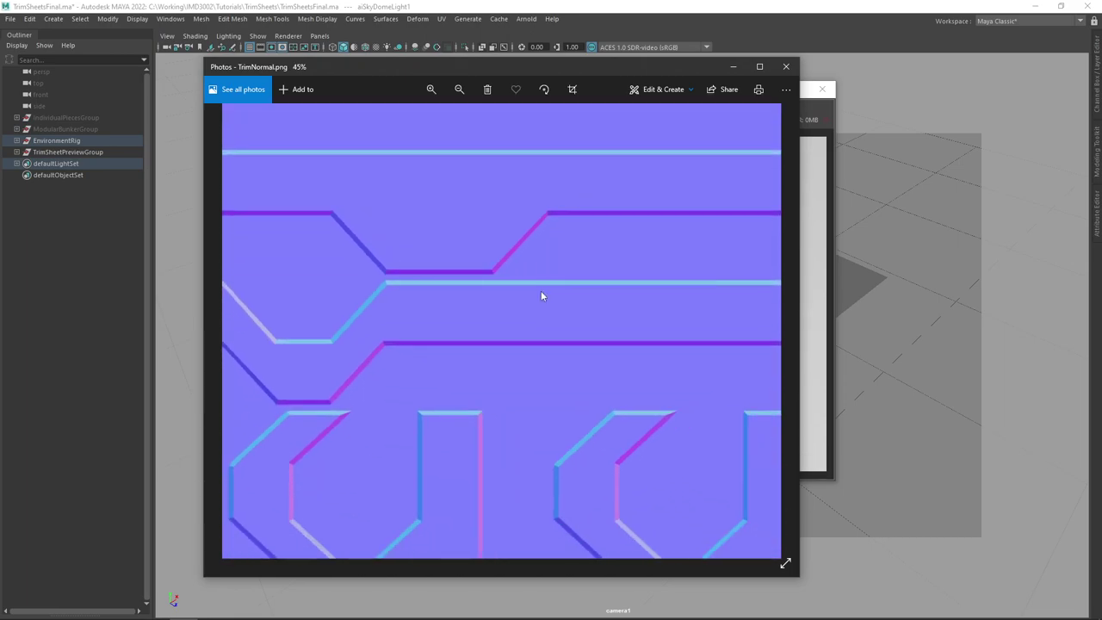
pyautogui.moveTo(679, 177); pyautogui.dragTo(576, 364)
pyautogui.scroll(-3, 576, 364)
pyautogui.scroll(3, 557, 284)
pyautogui.scroll(2, 556, 286)
pyautogui.scroll(-4, 539, 285)
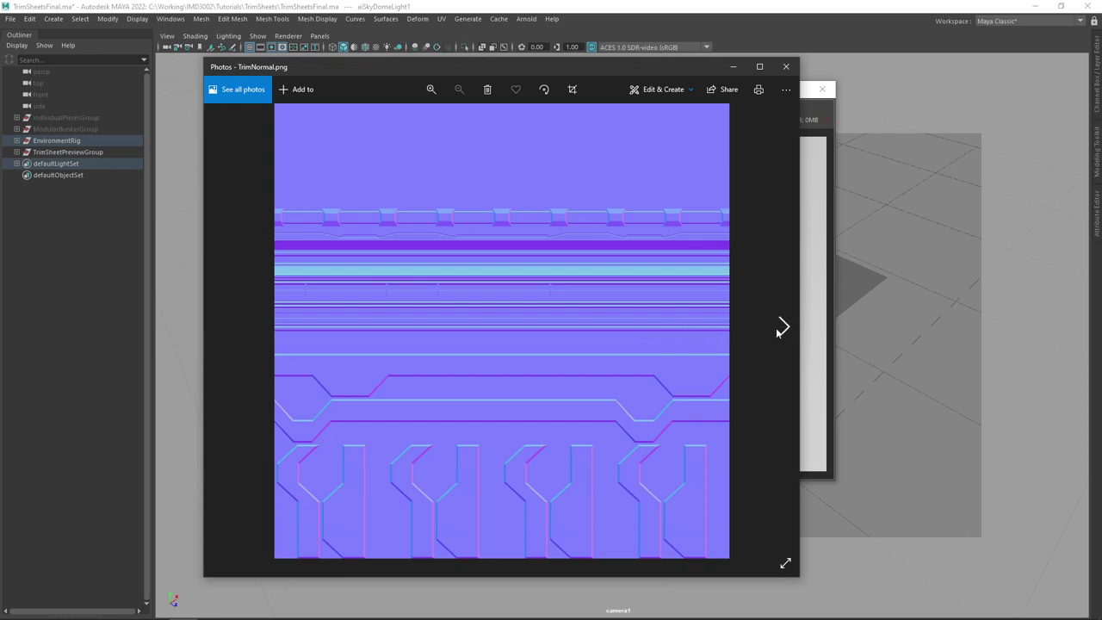
# Examine the surface wear and the trim strips in TrimRoughness.png up close
pyautogui.click(781, 327)
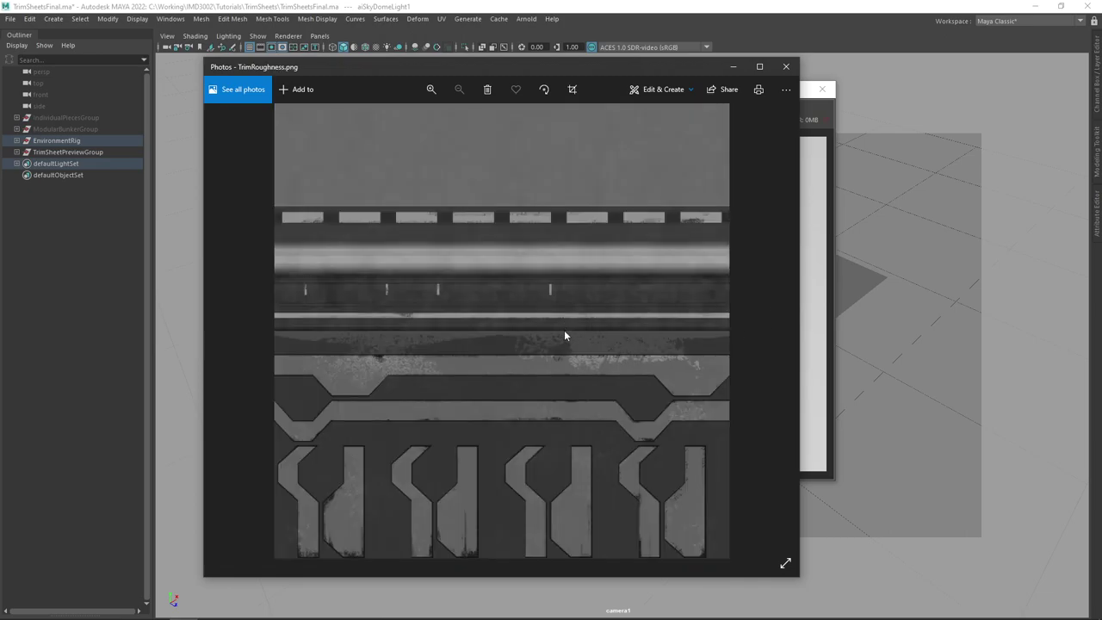
pyautogui.scroll(5, 537, 369)
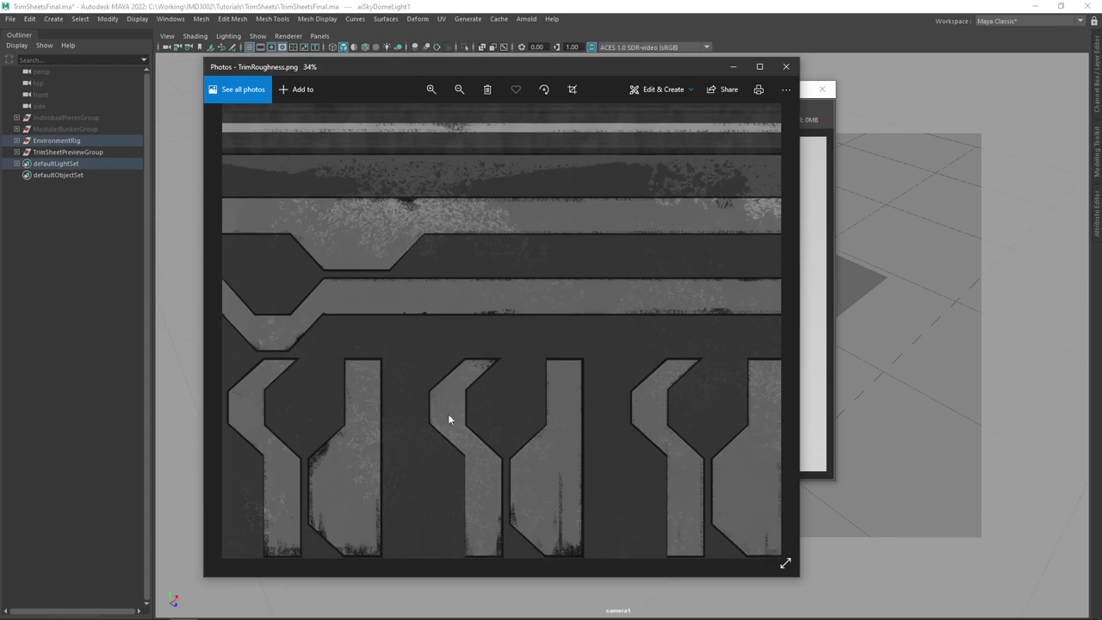
pyautogui.scroll(-4, 465, 393)
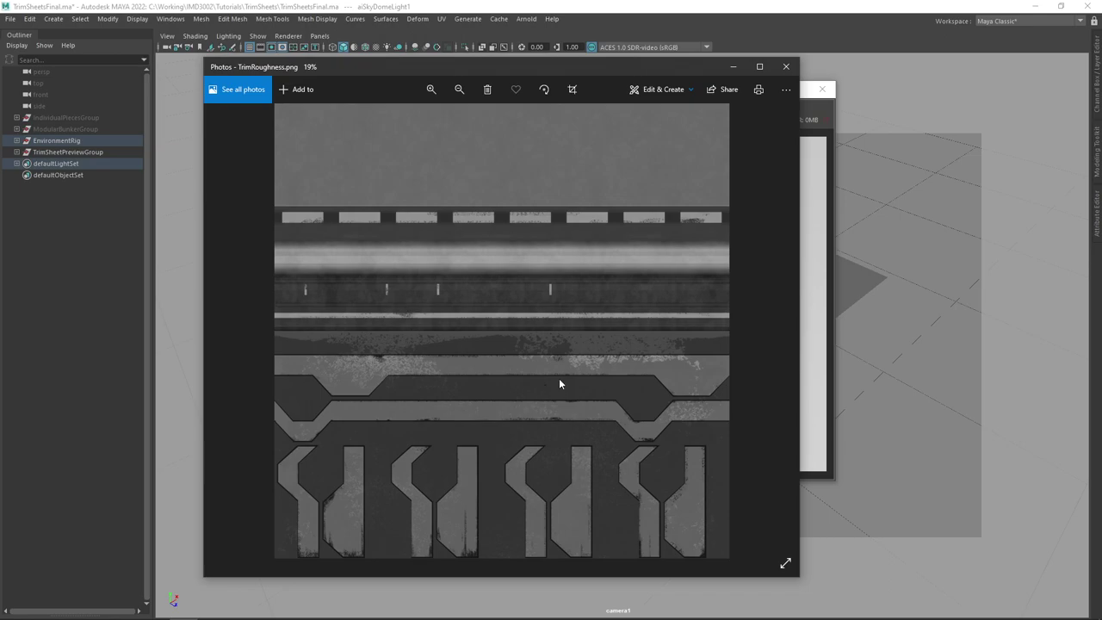
pyautogui.scroll(3, 428, 405)
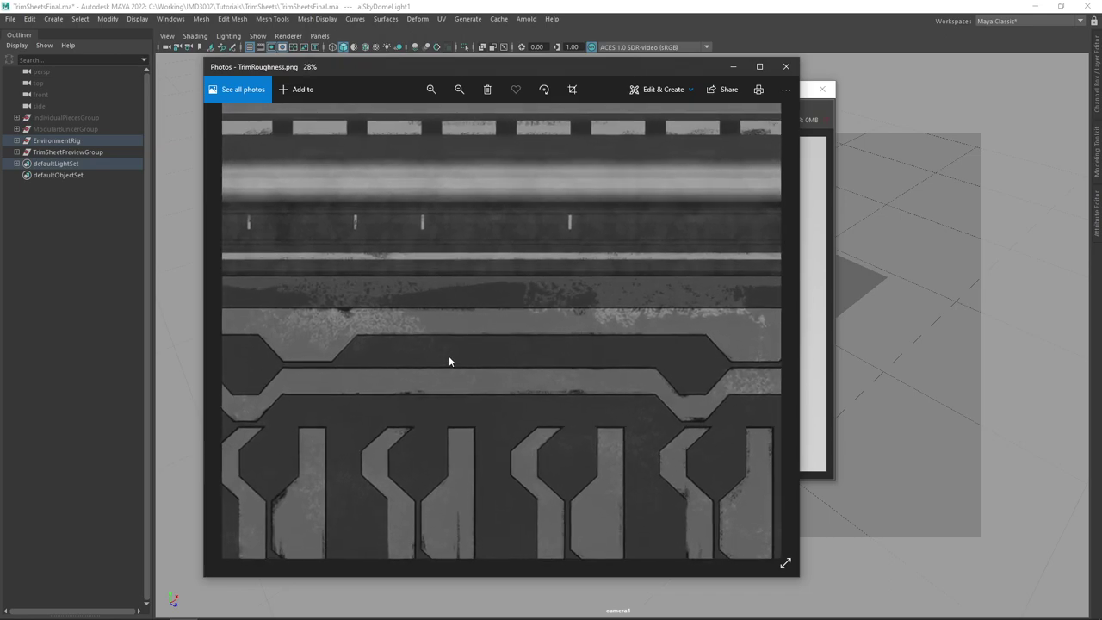
pyautogui.scroll(1, 450, 356)
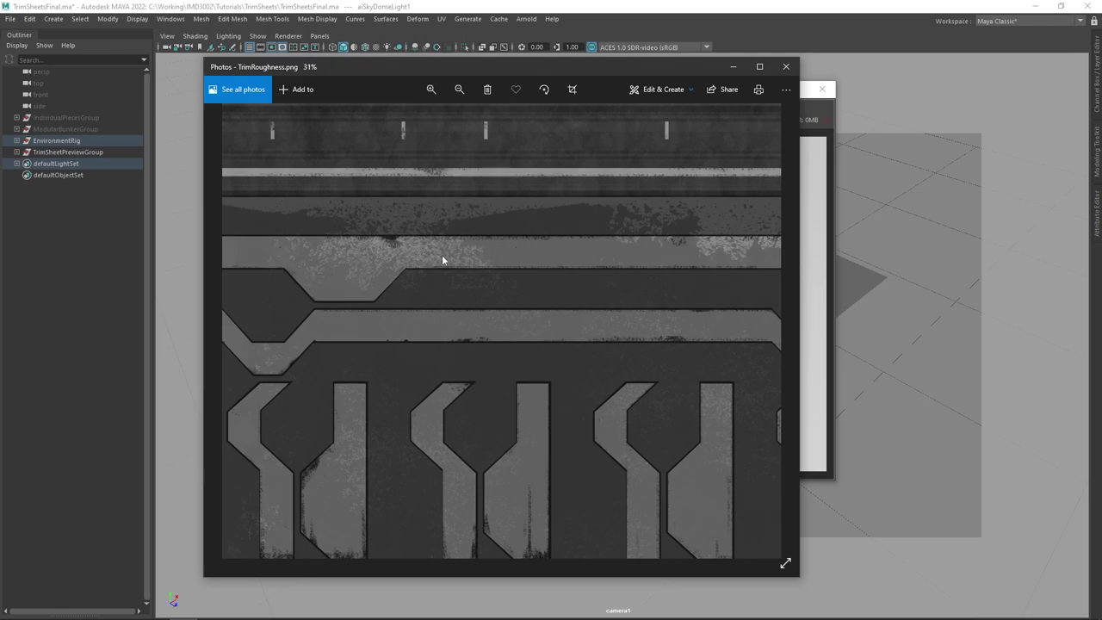
pyautogui.moveTo(457, 255); pyautogui.dragTo(456, 250)
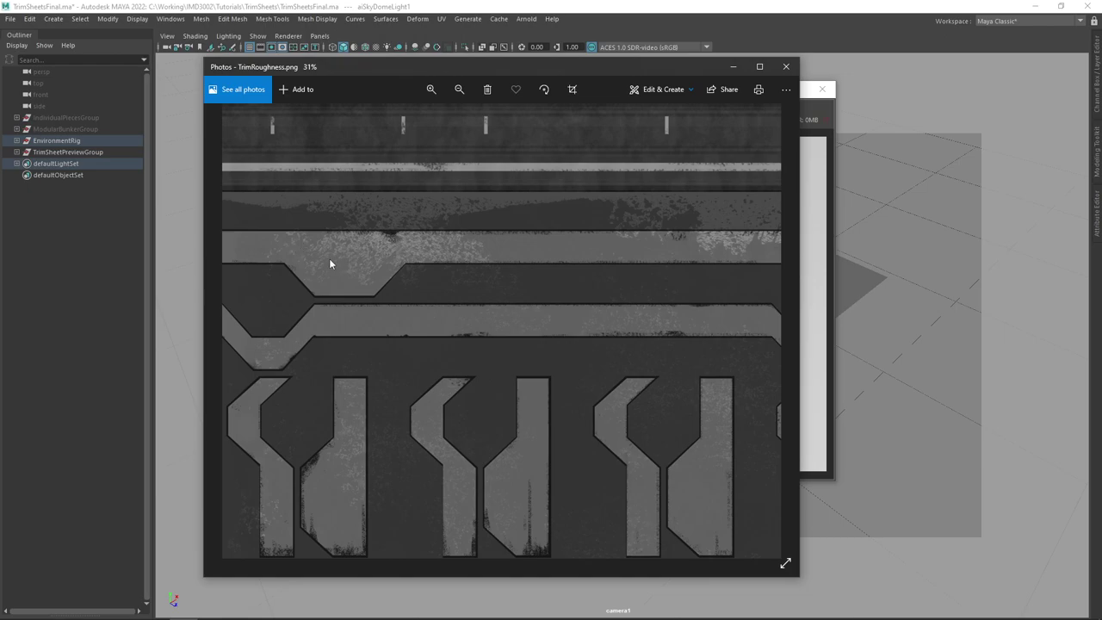
pyautogui.scroll(-4, 337, 260)
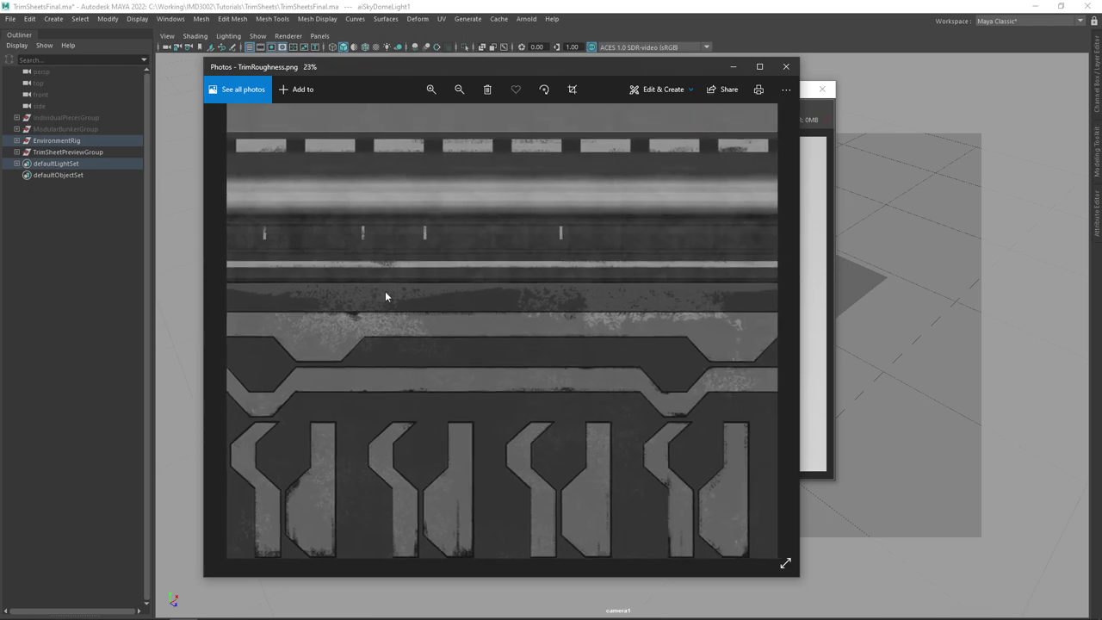
pyautogui.scroll(3, 408, 302)
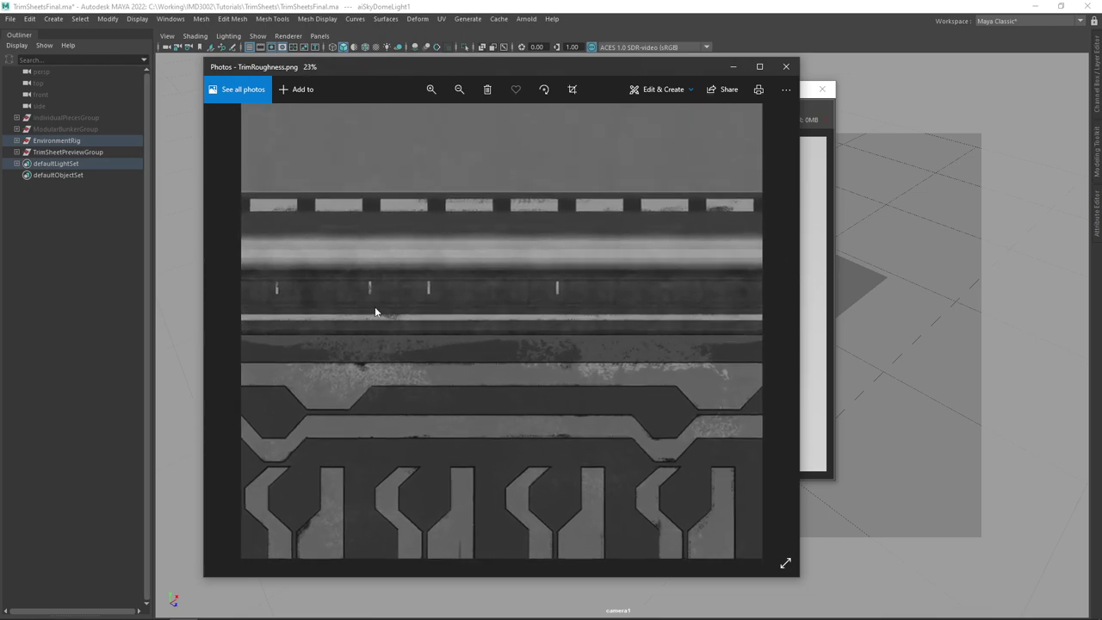
pyautogui.moveTo(371, 319); pyautogui.dragTo(462, 272)
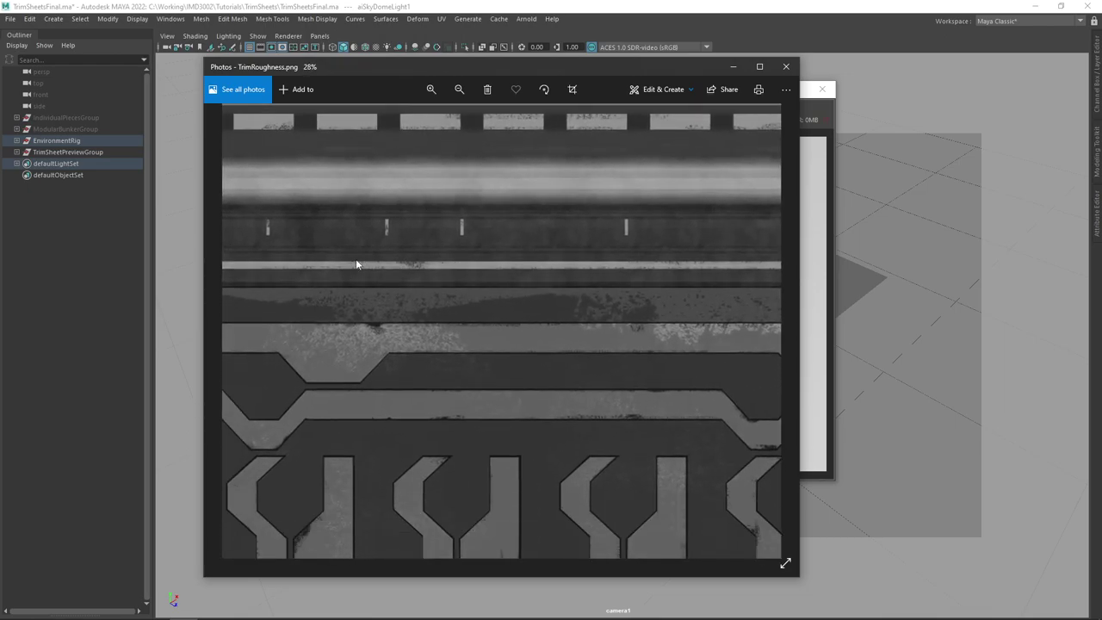
pyautogui.moveTo(374, 235); pyautogui.dragTo(411, 229)
pyautogui.moveTo(508, 318); pyautogui.dragTo(589, 328)
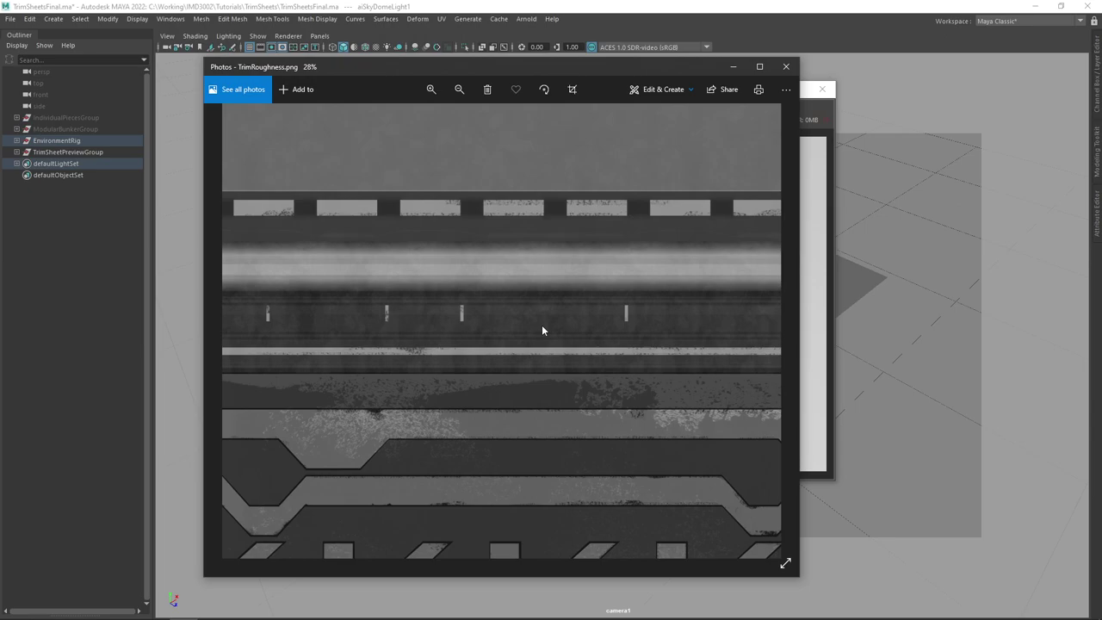
pyautogui.scroll(-3, 541, 324)
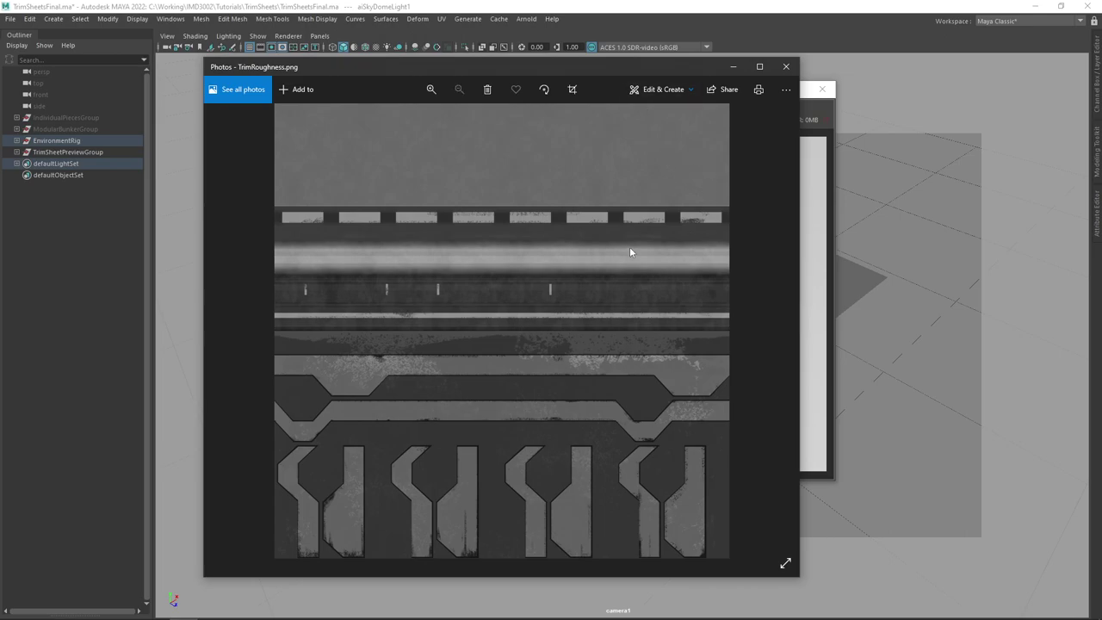
# Return to TrimAlbedo.png, then move the image viewer out of the way and close the Render View
pyautogui.press('Left')
pyautogui.press('Left')
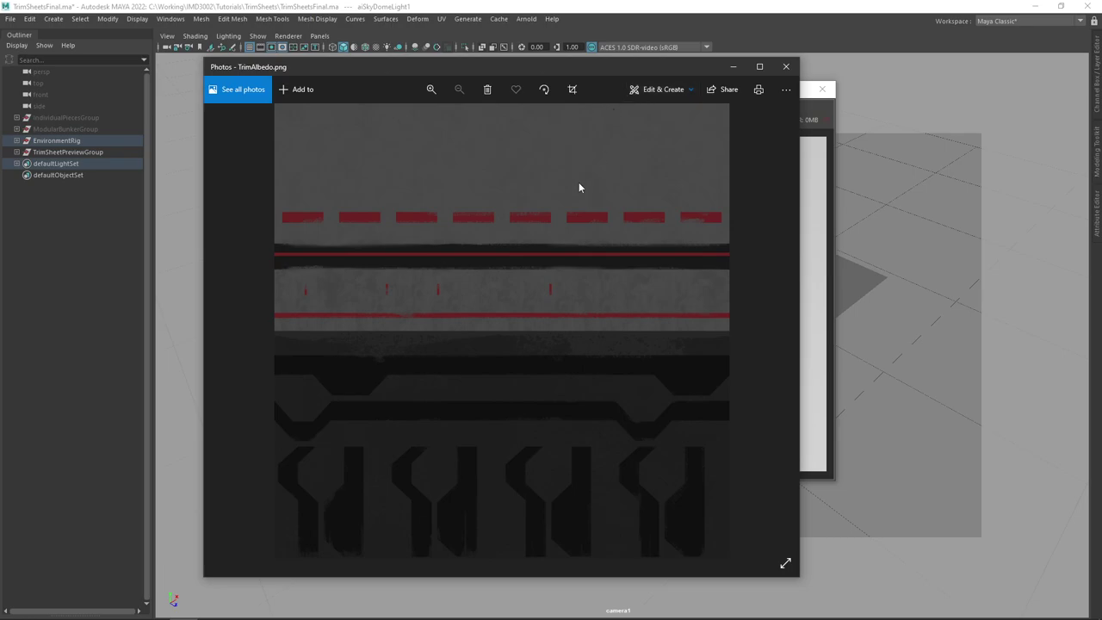
pyautogui.moveTo(587, 75); pyautogui.dragTo(0, 173)
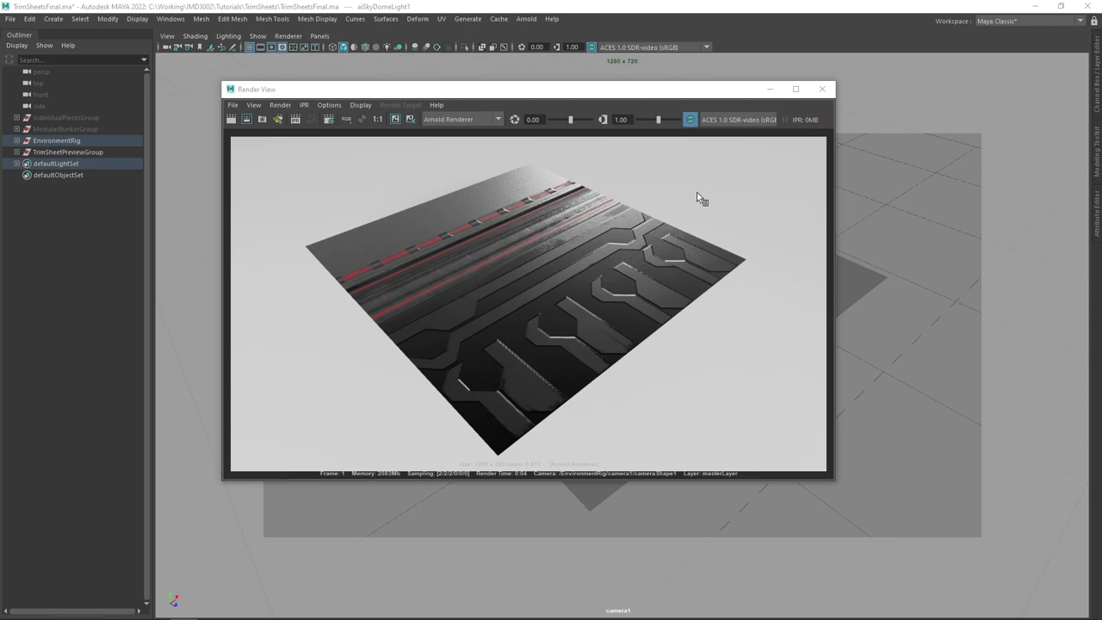
pyautogui.click(821, 89)
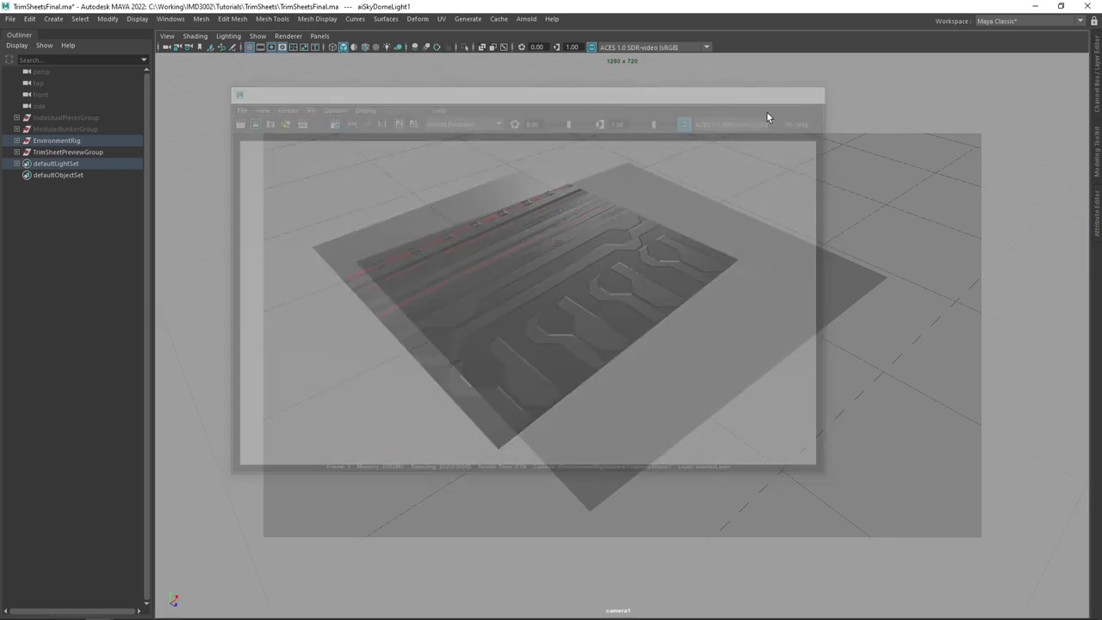
# Hide TrimSheetPreviewGroup and unhide IndividualPiecesGroup
pyautogui.click(80, 153)
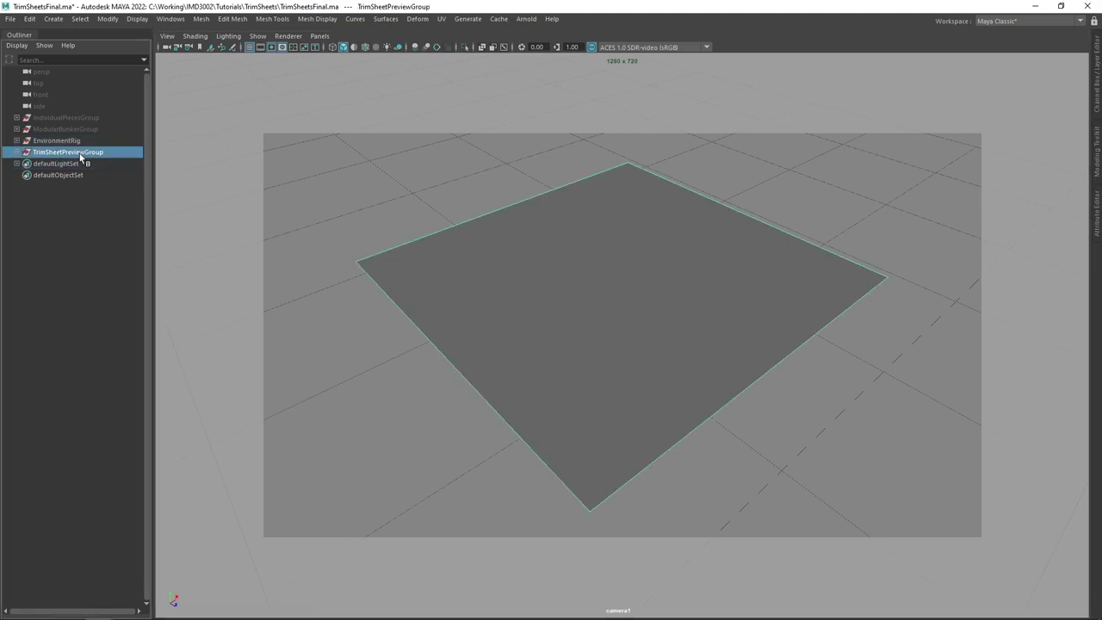
pyautogui.hotkey('ctrl', 'h')
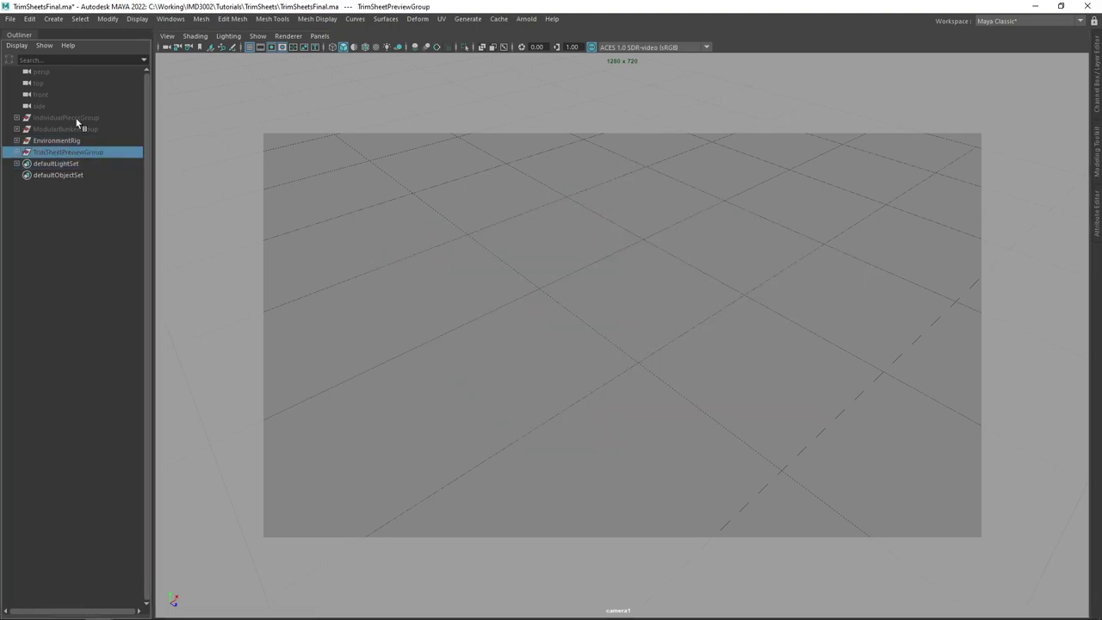
pyautogui.click(69, 118)
pyautogui.hotkey('shift', 'h')
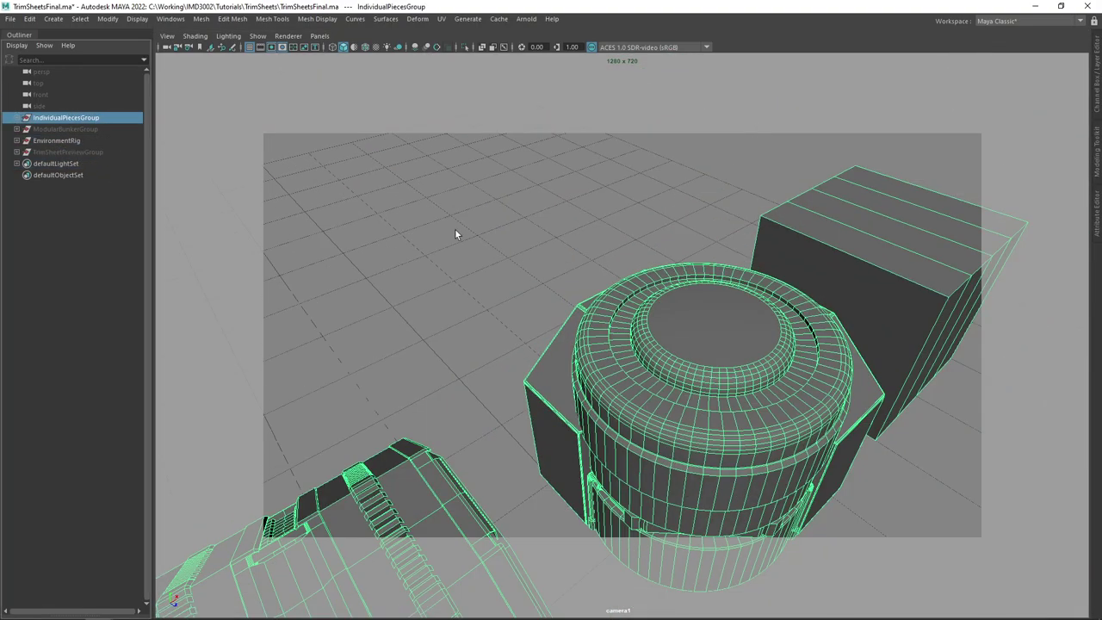
# Render all five individual pieces together through camera1 in the Render View
pyautogui.scroll(-5, 671, 376)
pyautogui.moveTo(642, 376); pyautogui.dragTo(672, 345)
pyautogui.scroll(-2, 667, 369)
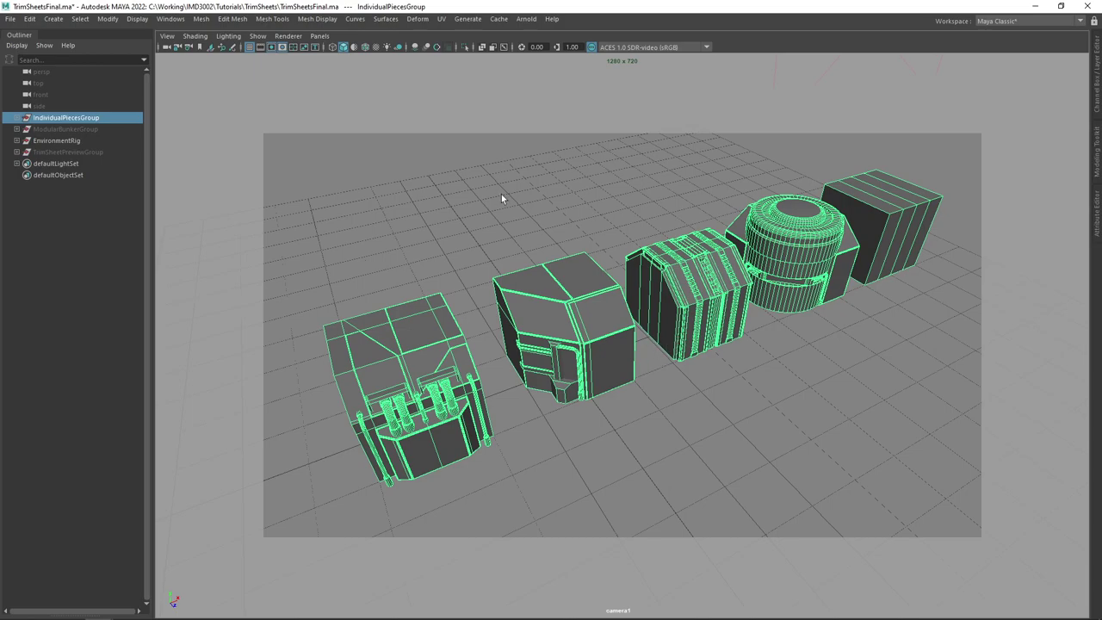
pyautogui.press('space')
pyautogui.click(537, 154)
pyautogui.moveTo(564, 230)
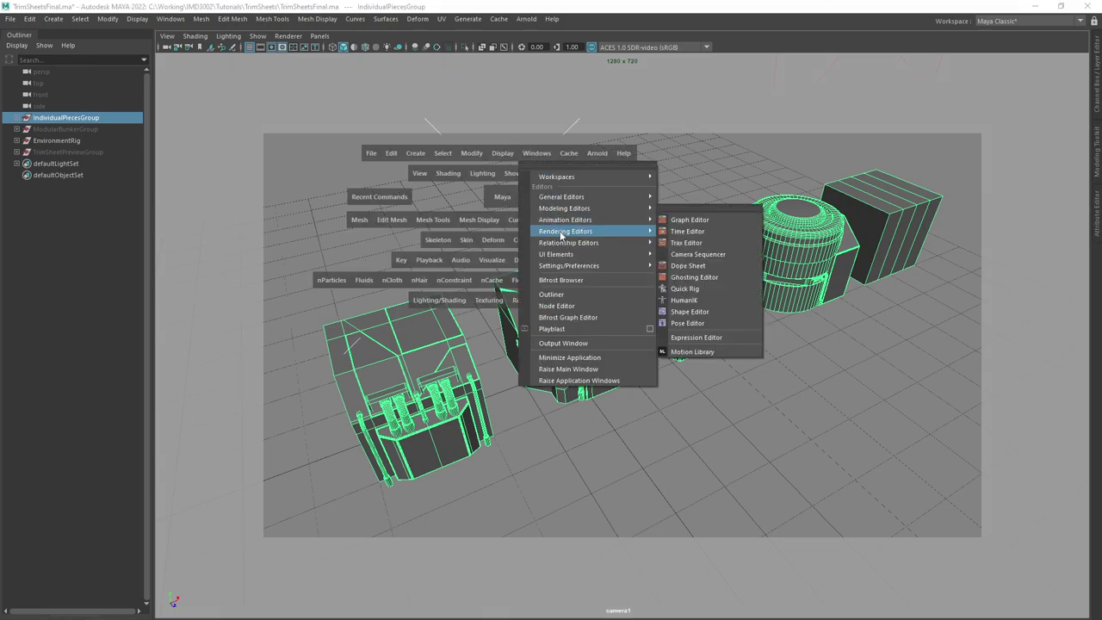
pyautogui.click(689, 230)
pyautogui.click(231, 120)
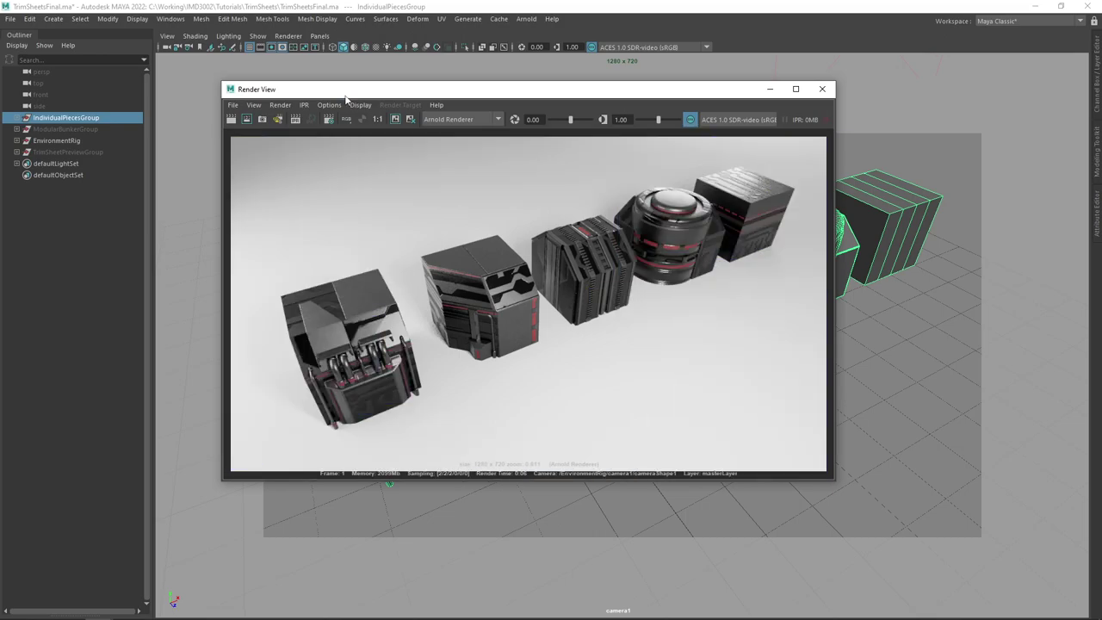
# Shrink the Render View window beside the models and re-render the five pieces from a slightly different camera angle
pyautogui.moveTo(408, 95); pyautogui.dragTo(380, 99)
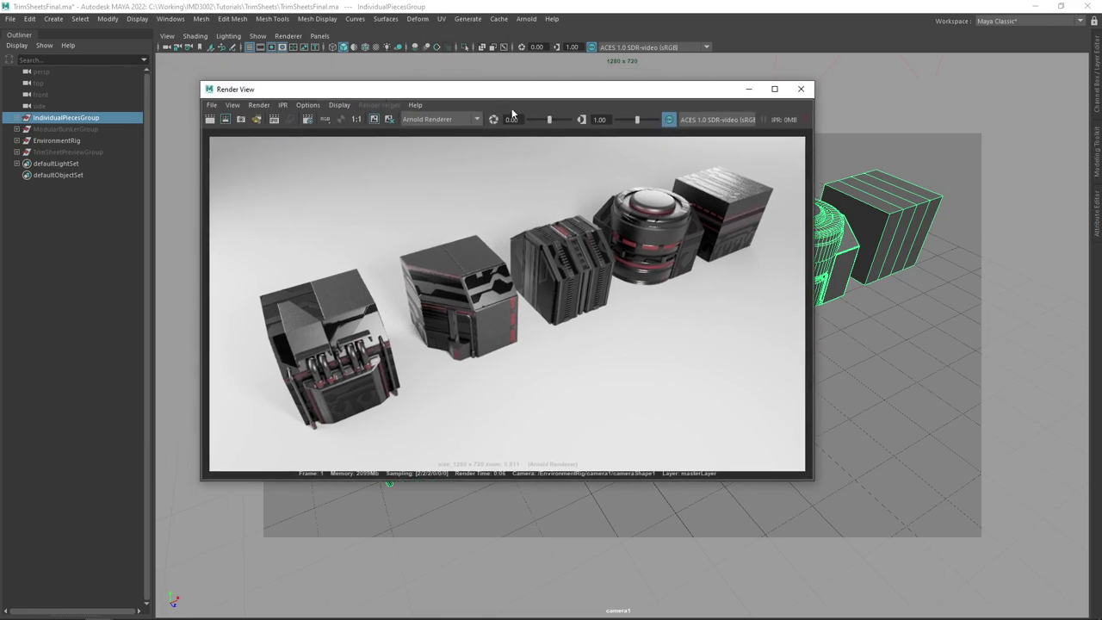
pyautogui.moveTo(503, 96); pyautogui.dragTo(311, 51)
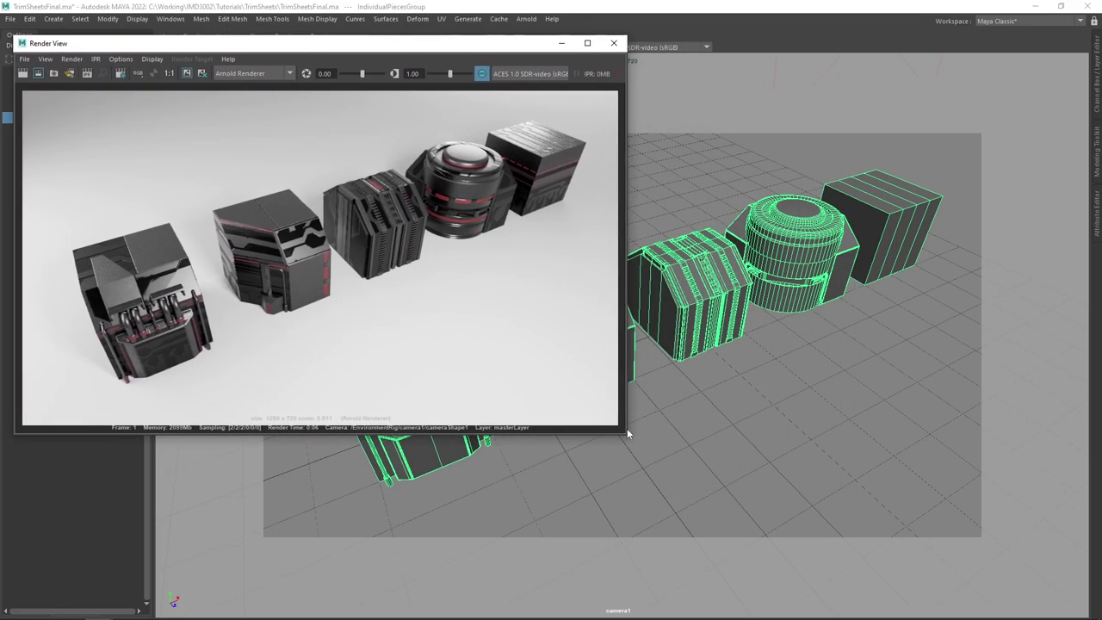
pyautogui.moveTo(626, 437); pyautogui.dragTo(521, 367)
pyautogui.moveTo(698, 439); pyautogui.dragTo(714, 420)
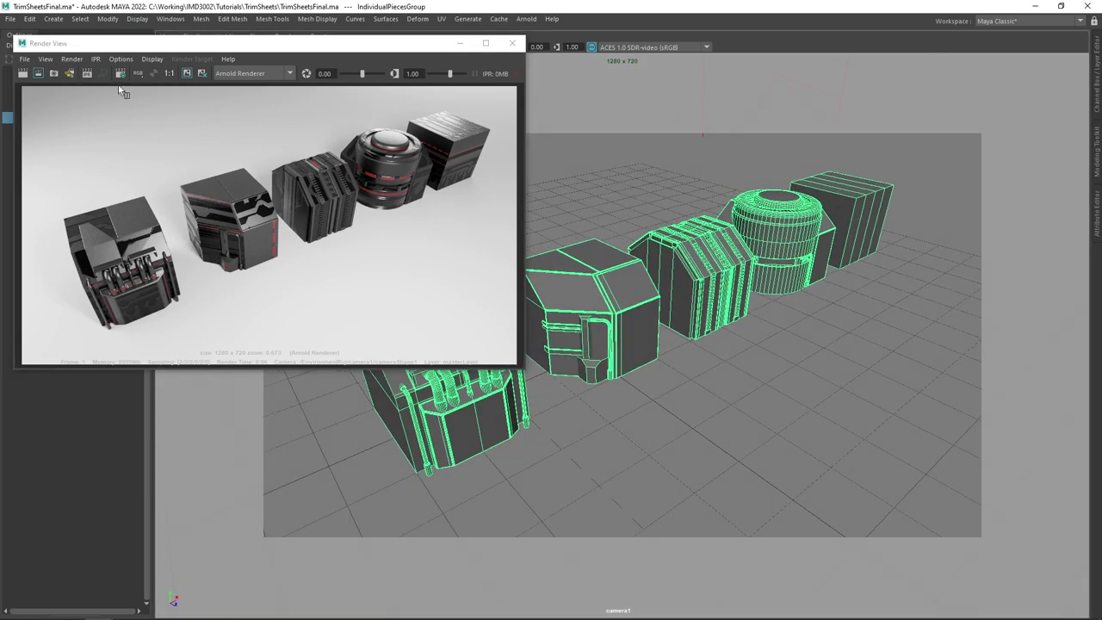
pyautogui.click(22, 73)
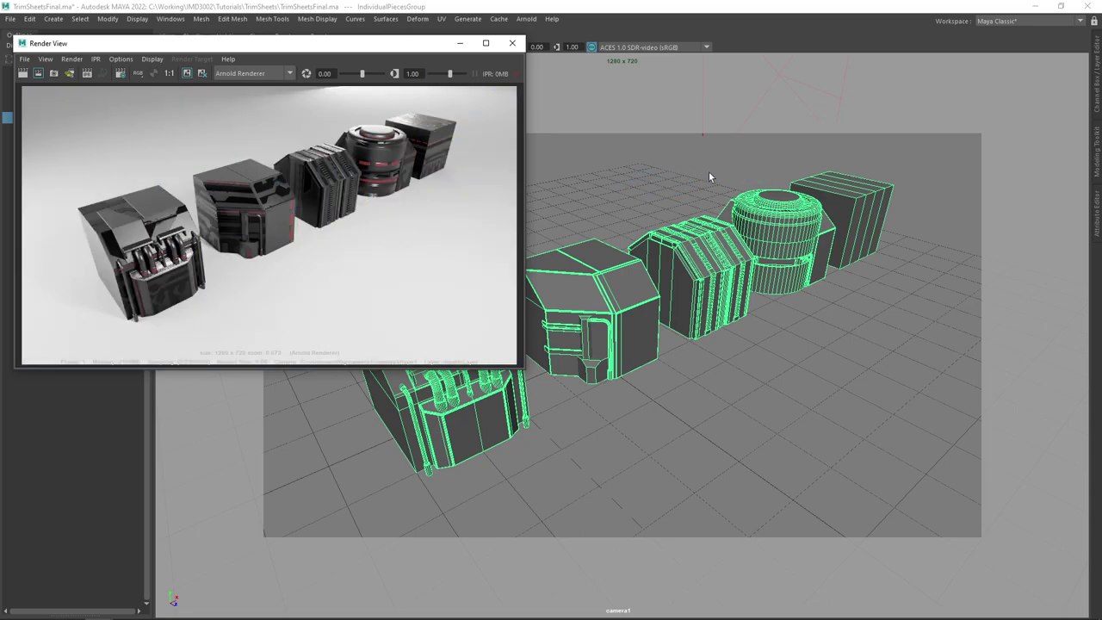
# Re-render the five individual pieces from a closer camera angle, then close the Render View
pyautogui.moveTo(743, 207); pyautogui.dragTo(789, 208)
pyautogui.click(23, 73)
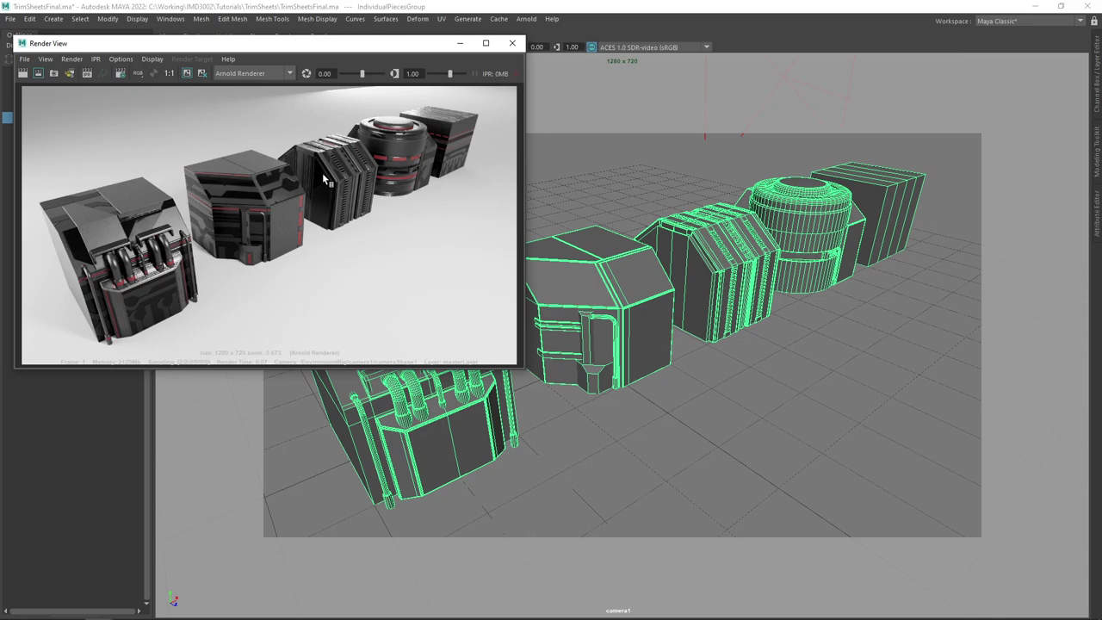
pyautogui.click(511, 42)
# Switch to the UV Editing workspace and show the scene in the perspective view
pyautogui.click(1021, 21)
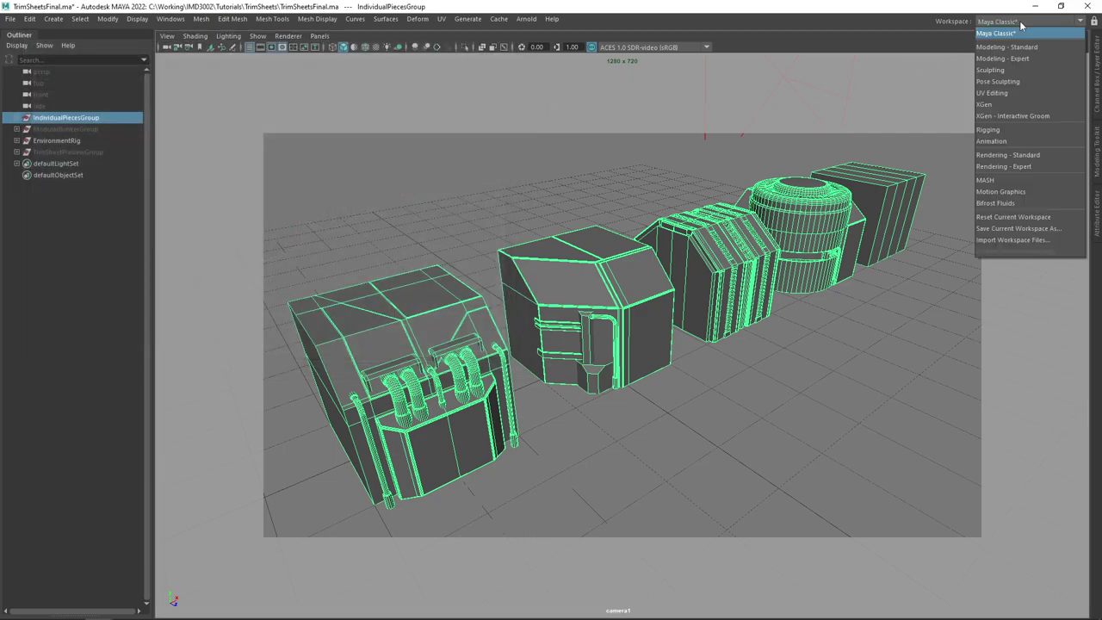
pyautogui.click(1005, 93)
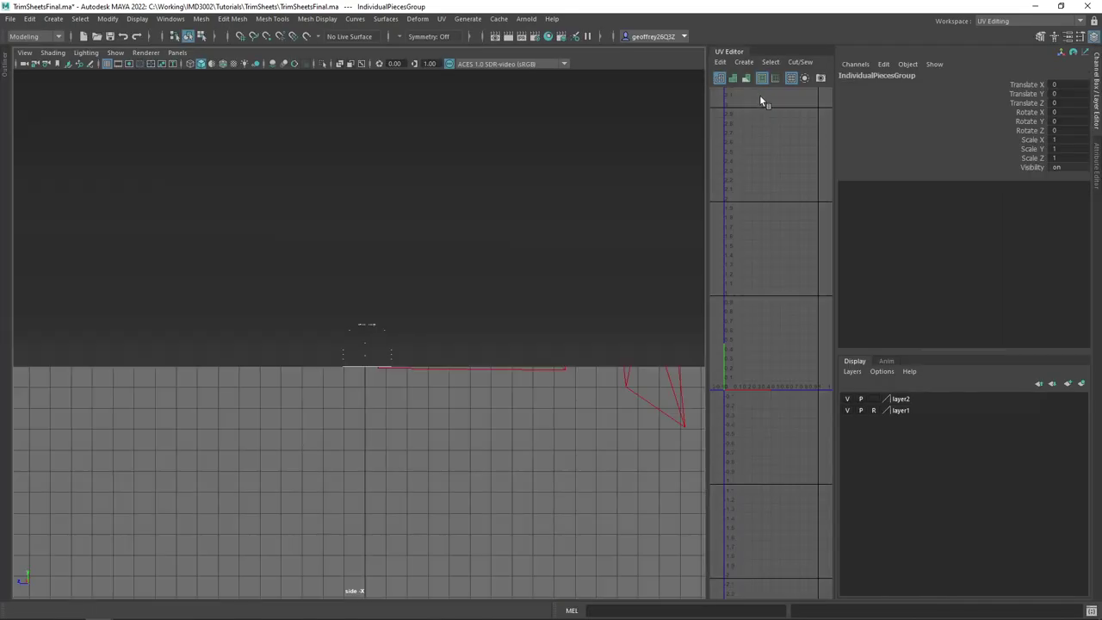
pyautogui.press('space')
pyautogui.moveTo(405, 306); pyautogui.dragTo(394, 272)
# Select the cylindrical tunnel elbow piece and frame it with its neighbouring pieces in the perspective view
pyautogui.click(389, 334)
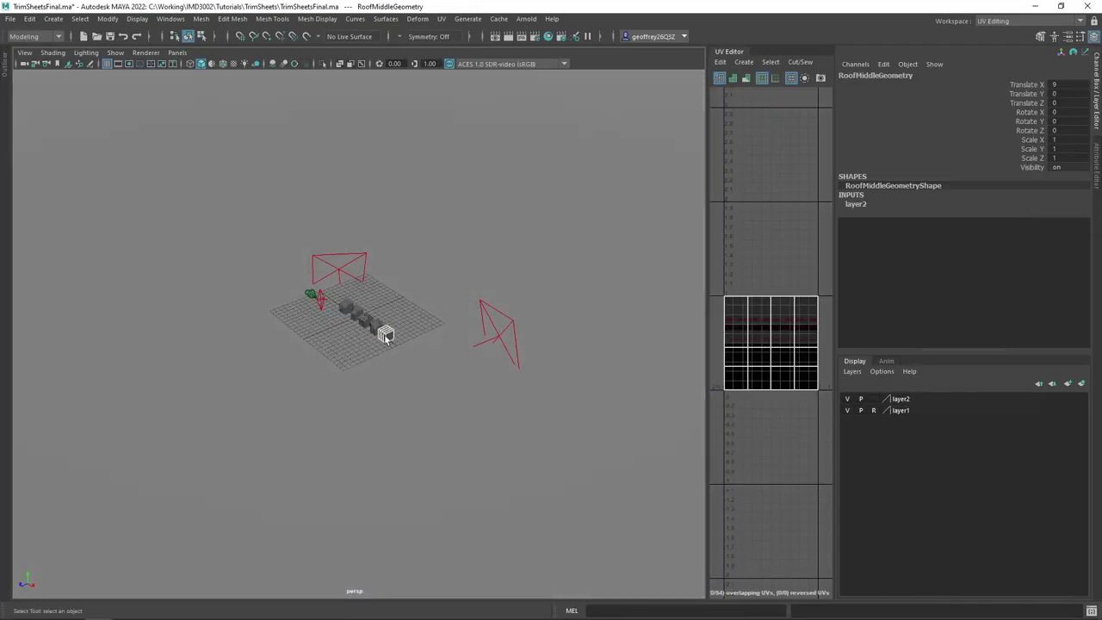
pyautogui.scroll(5, 380, 345)
pyautogui.click(413, 302)
pyautogui.press('f')
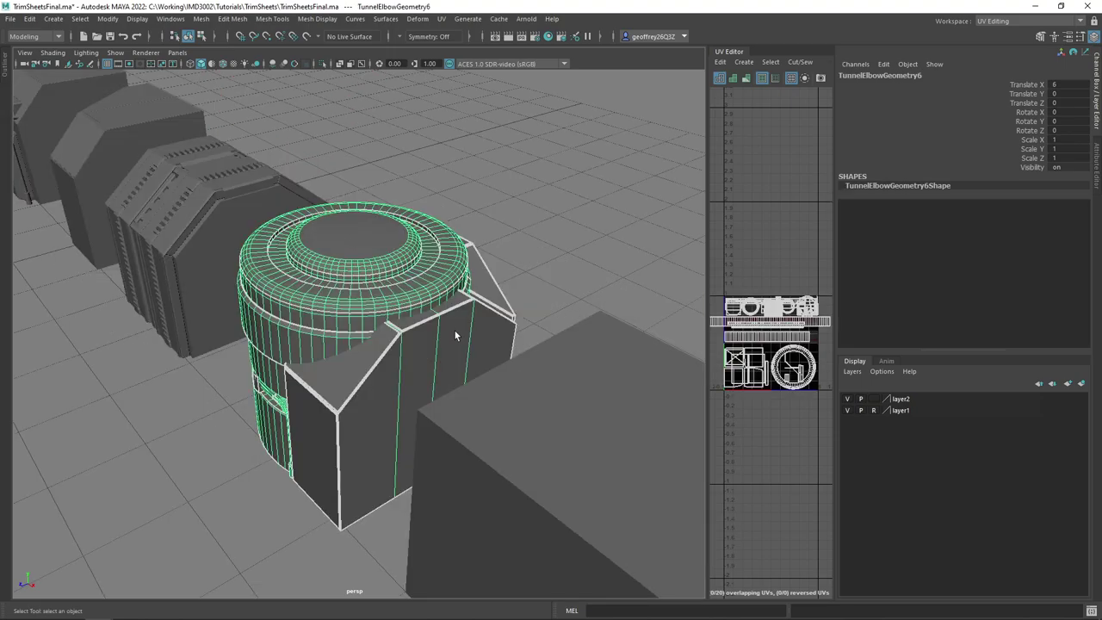
pyautogui.scroll(-3, 454, 331)
pyautogui.moveTo(455, 330); pyautogui.dragTo(239, 330)
pyautogui.moveTo(511, 332); pyautogui.dragTo(645, 309)
pyautogui.scroll(-4, 382, 292)
pyautogui.scroll(4, 456, 298)
pyautogui.scroll(-3, 515, 302)
# Collapse the Channel Box and widen the UV Editor to enlarge the tunnel elbow's UV layout over TrimAlbedo.png
pyautogui.moveTo(709, 278); pyautogui.dragTo(539, 278)
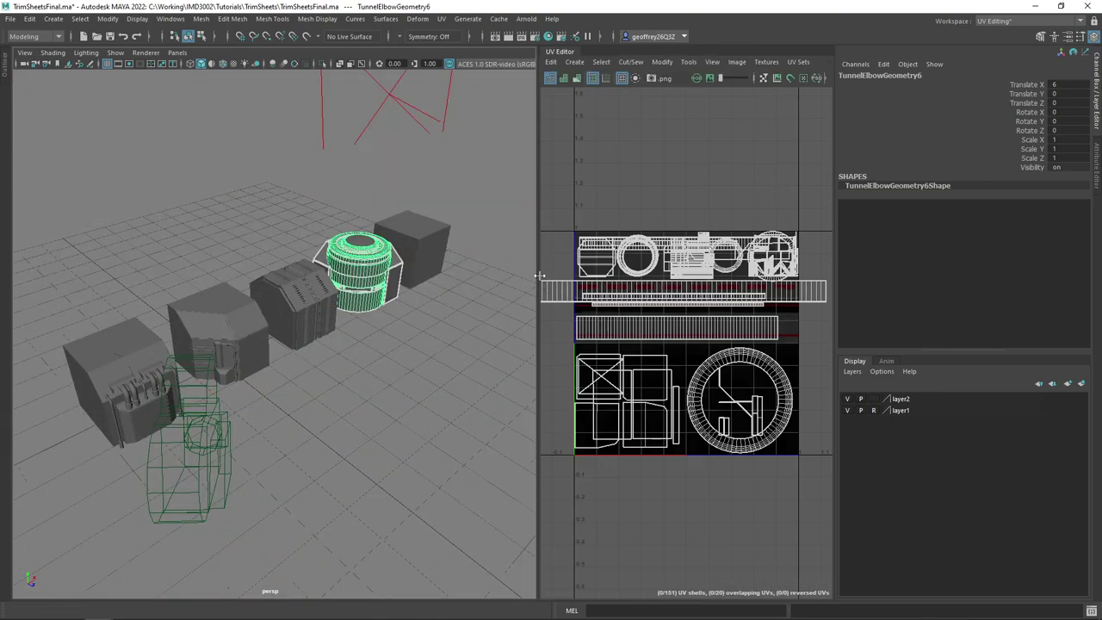
pyautogui.click(1095, 121)
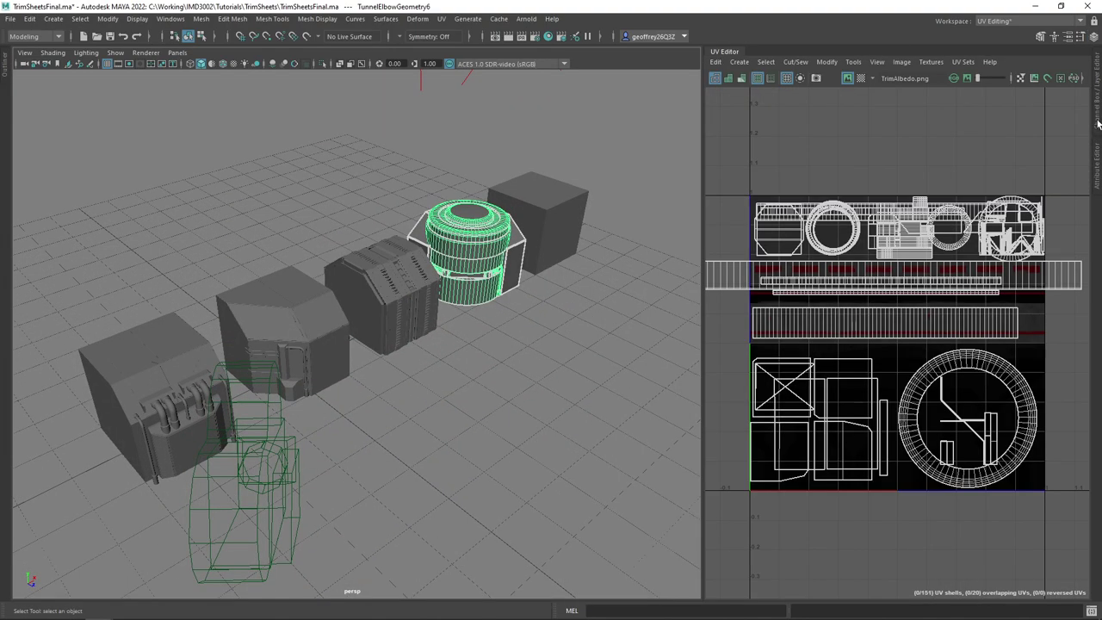
pyautogui.scroll(2, 552, 273)
pyautogui.scroll(-2, 551, 274)
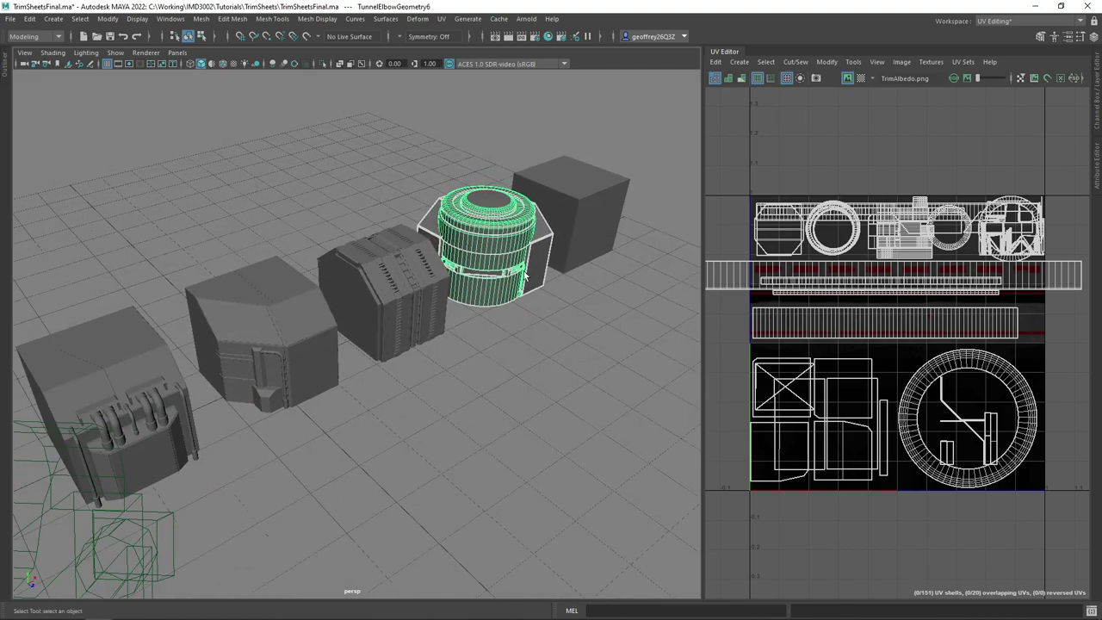
pyautogui.moveTo(536, 269); pyautogui.dragTo(555, 248)
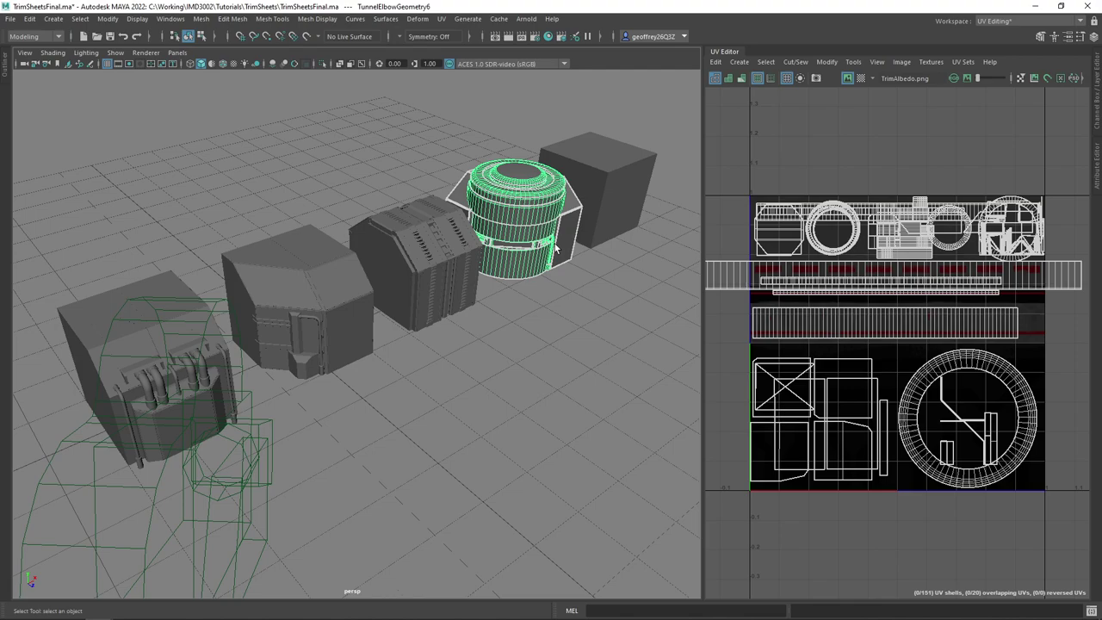
pyautogui.moveTo(703, 172); pyautogui.dragTo(627, 172)
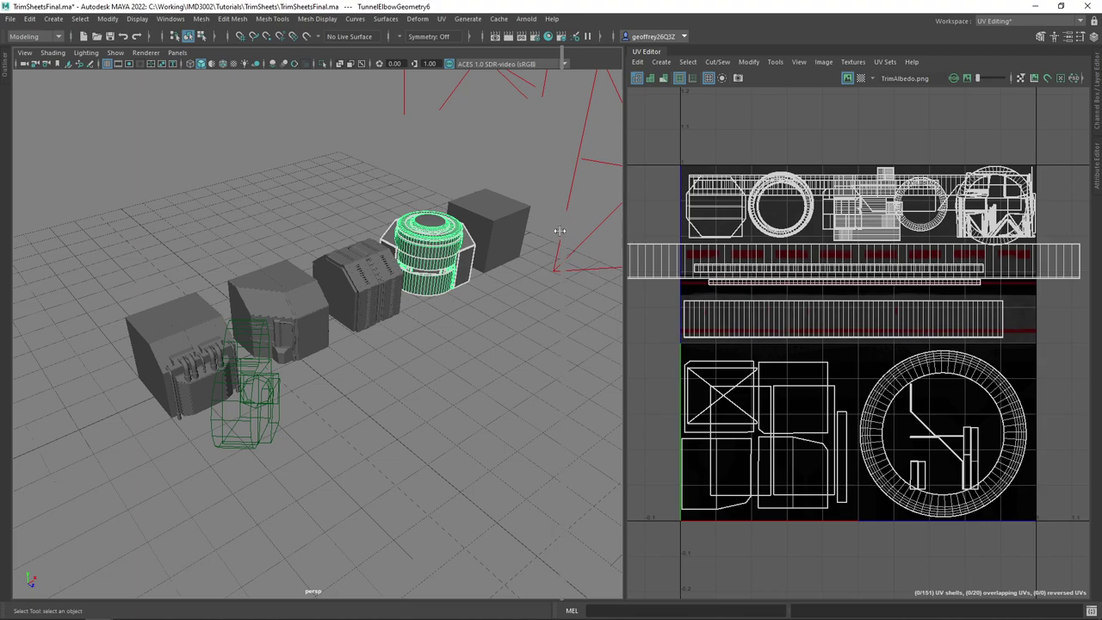
pyautogui.moveTo(625, 237); pyautogui.dragTo(520, 236)
pyautogui.scroll(-3, 749, 274)
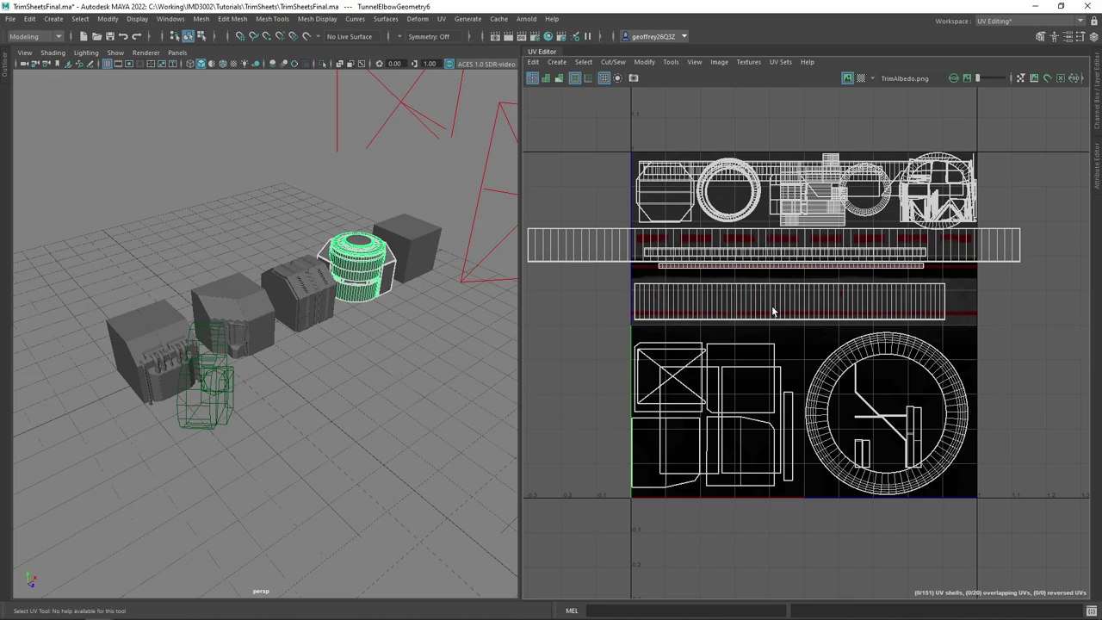
# Select the pipe-covered wall and the next two pieces in turn to compare their UV layouts, ending on the cylindrical tunnel elbow
pyautogui.click(142, 344)
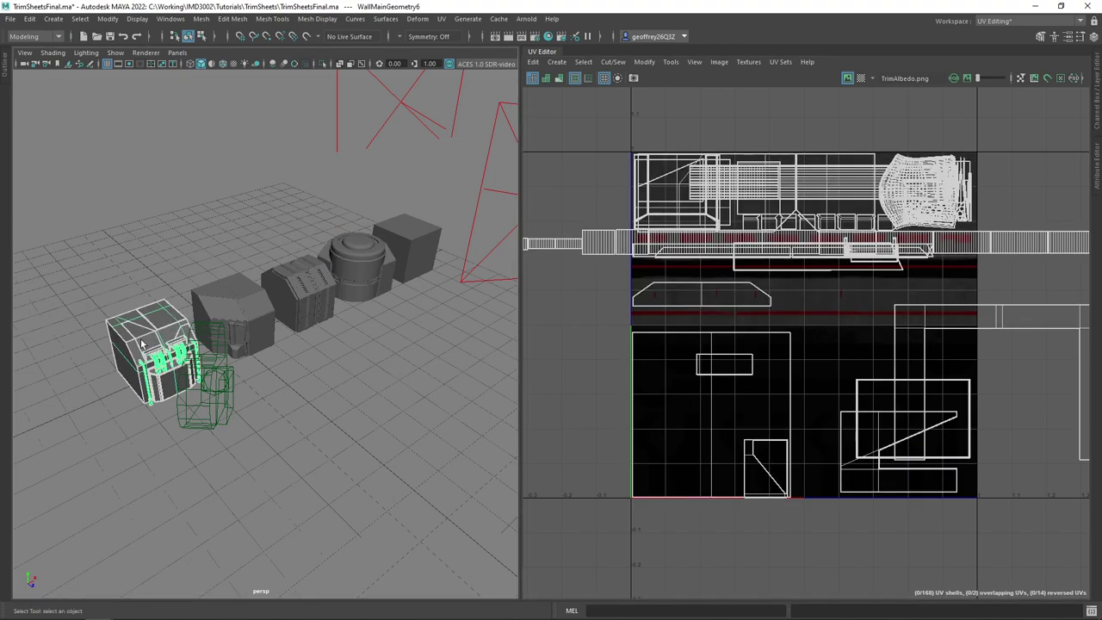
pyautogui.click(247, 315)
pyautogui.click(296, 291)
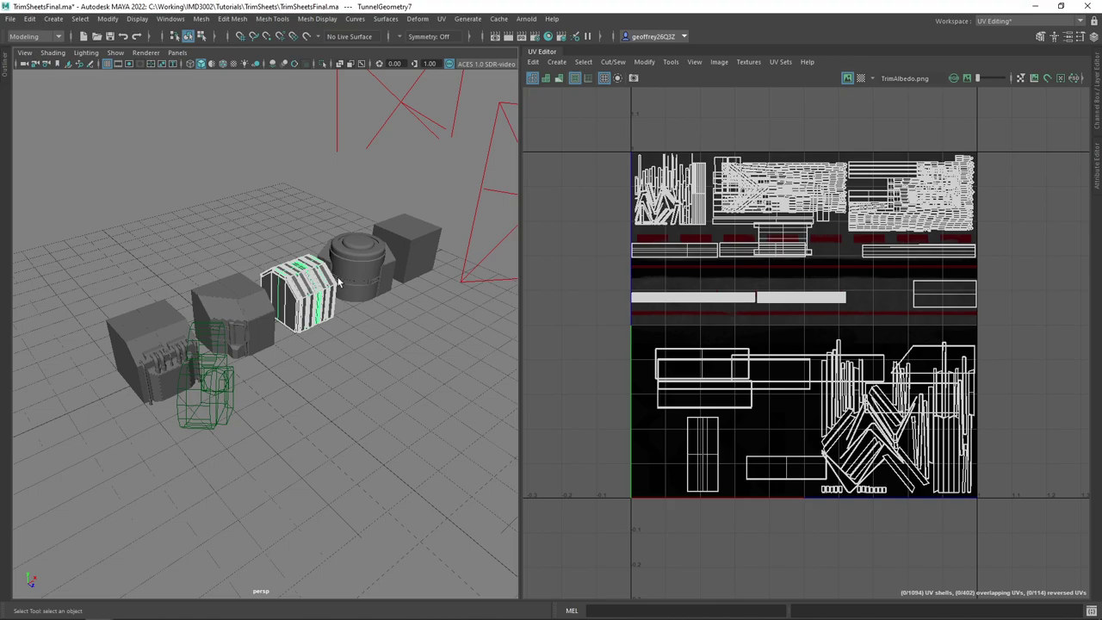
pyautogui.click(372, 267)
pyautogui.moveTo(745, 255); pyautogui.dragTo(756, 261)
pyautogui.moveTo(429, 276); pyautogui.dragTo(320, 328)
pyautogui.scroll(4, 284, 279)
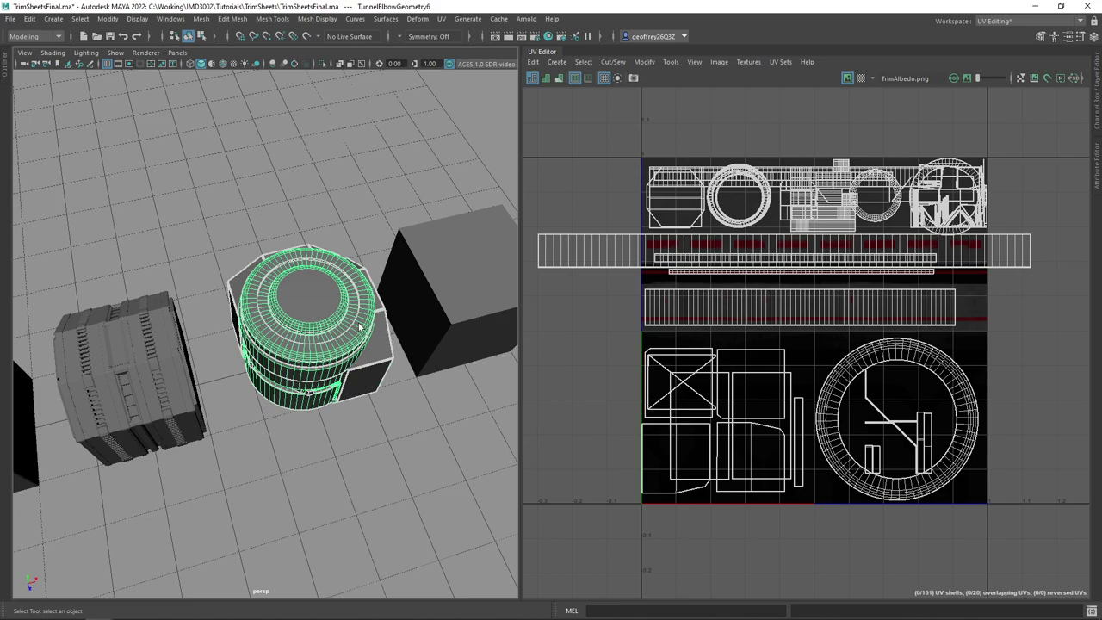
pyautogui.moveTo(357, 305); pyautogui.dragTo(261, 337)
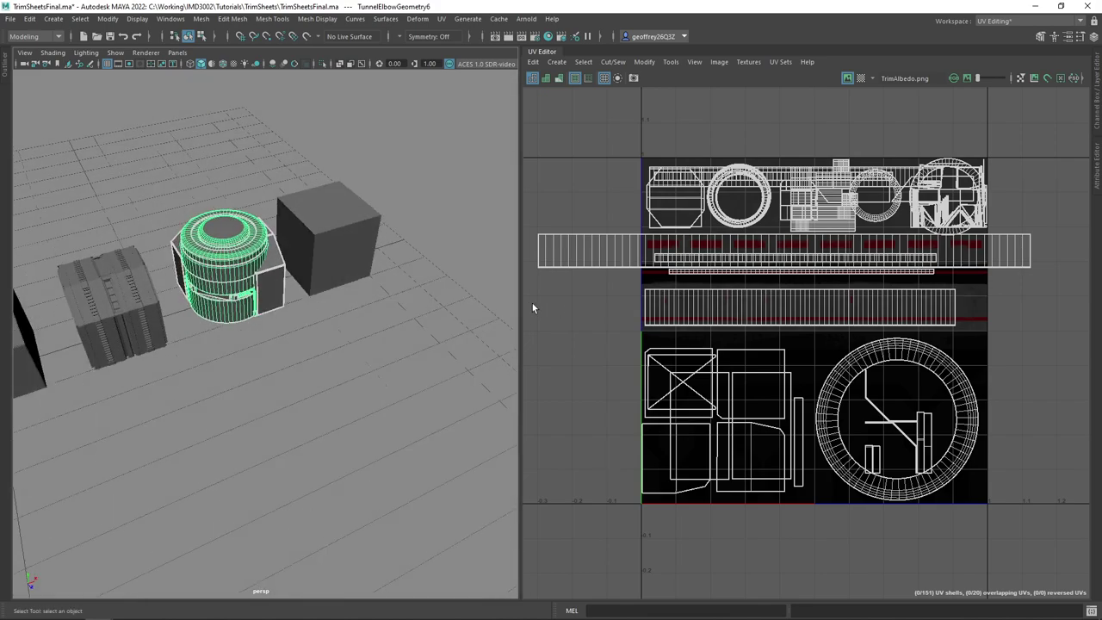
# Widen the UV Editor further and select the elbow's long UV shell that extends past both sides of the texture
pyautogui.moveTo(521, 301); pyautogui.dragTo(389, 300)
pyautogui.scroll(-2, 577, 295)
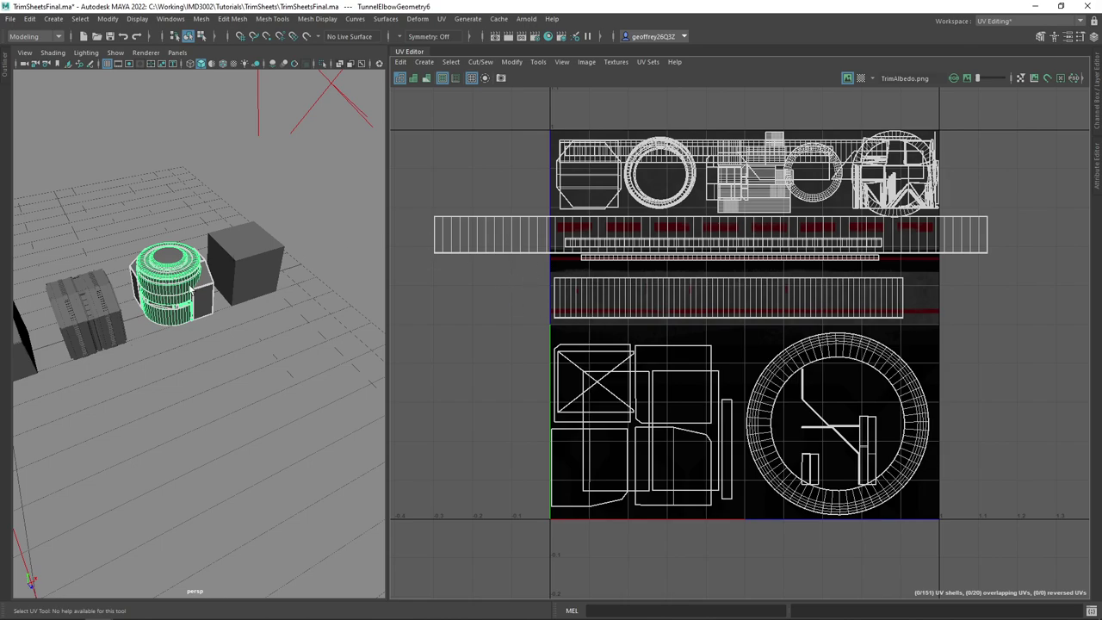
pyautogui.rightClick(456, 244)
pyautogui.click(456, 277)
pyautogui.doubleClick(462, 248)
pyautogui.moveTo(200, 314); pyautogui.dragTo(250, 295)
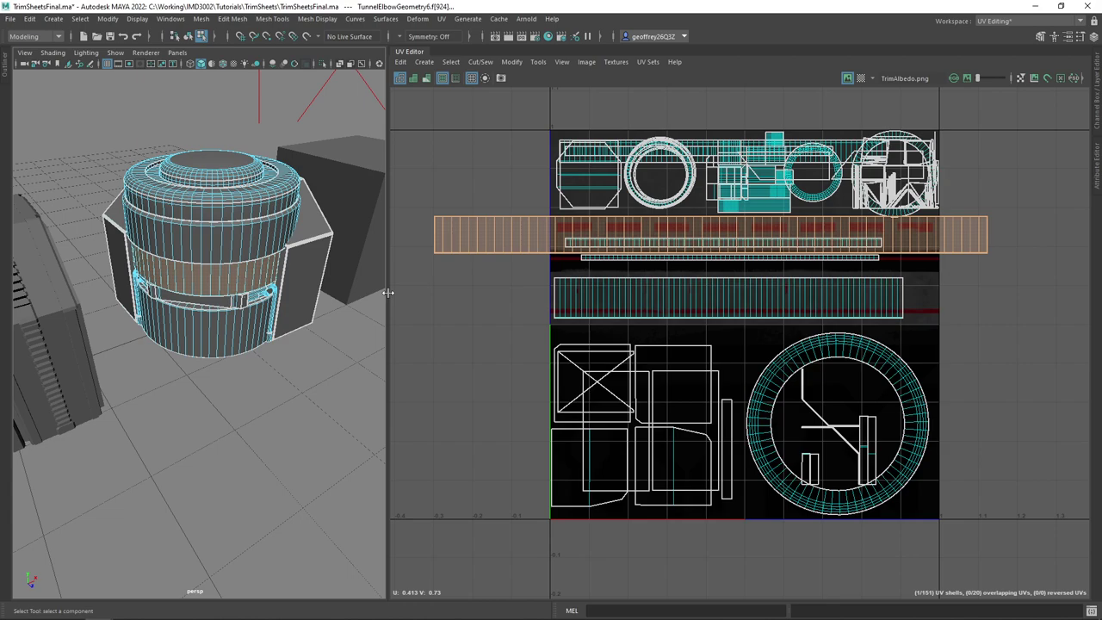
# Examine the selected shell's position across the trim texture and the matching band on the elbow model
pyautogui.scroll(-3, 546, 304)
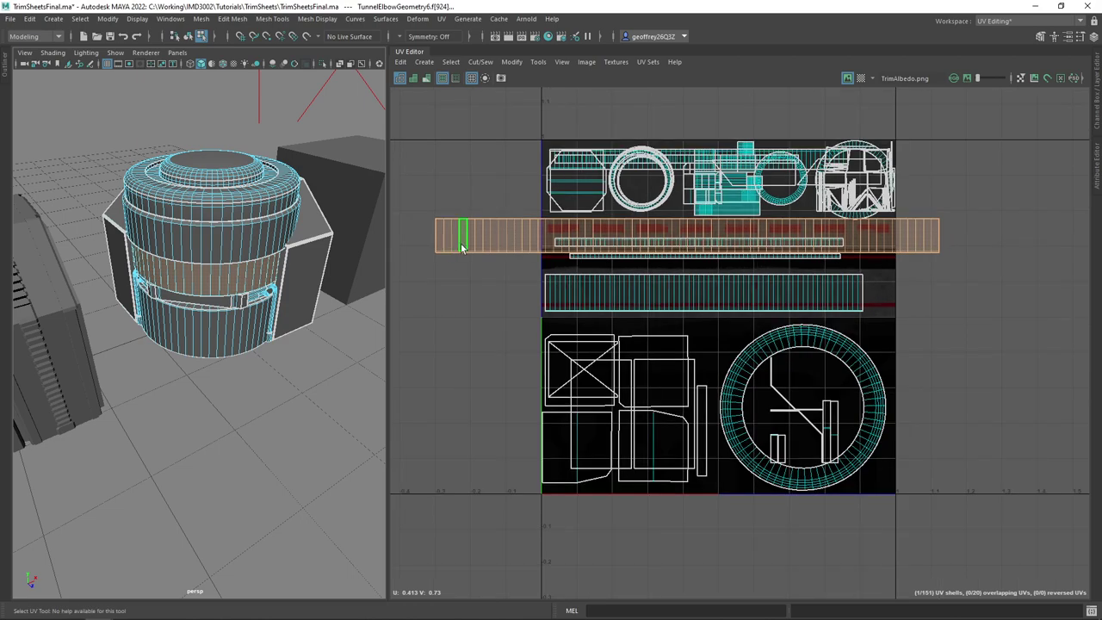
pyautogui.scroll(-3, 328, 307)
pyautogui.moveTo(328, 307); pyautogui.dragTo(272, 360)
pyautogui.click(273, 360)
pyautogui.click(275, 362)
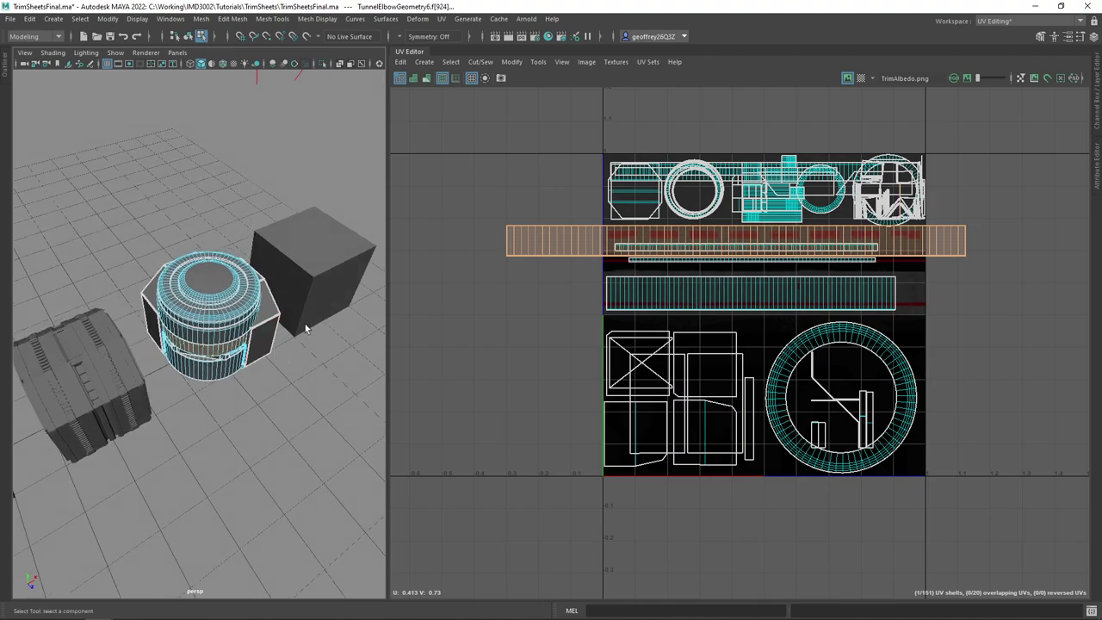
pyautogui.moveTo(303, 318); pyautogui.dragTo(303, 348)
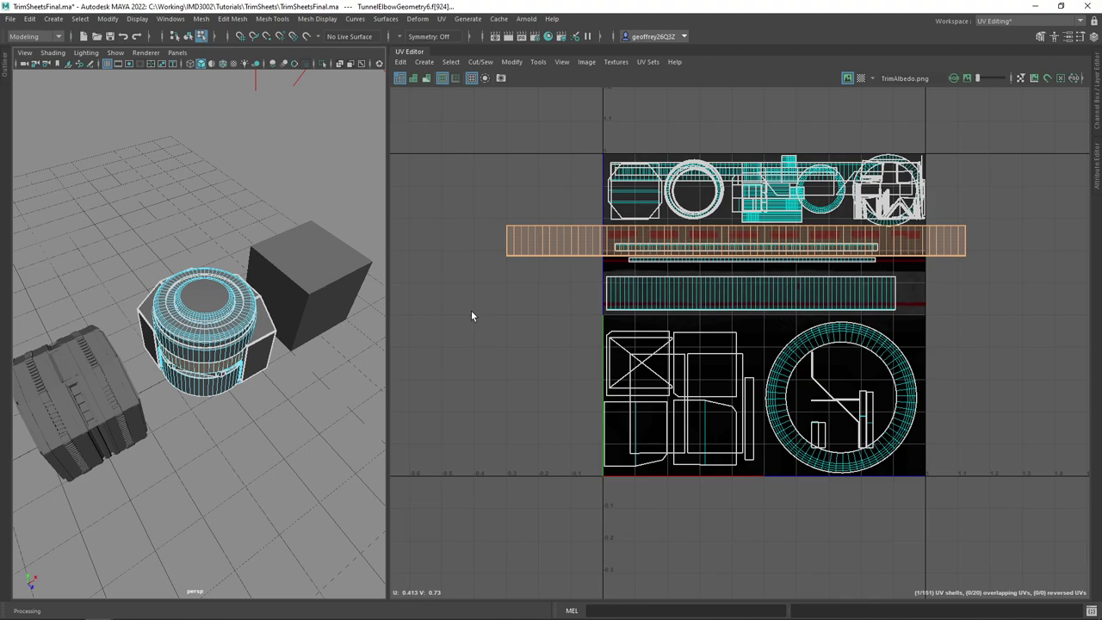
pyautogui.moveTo(579, 346); pyautogui.dragTo(558, 364)
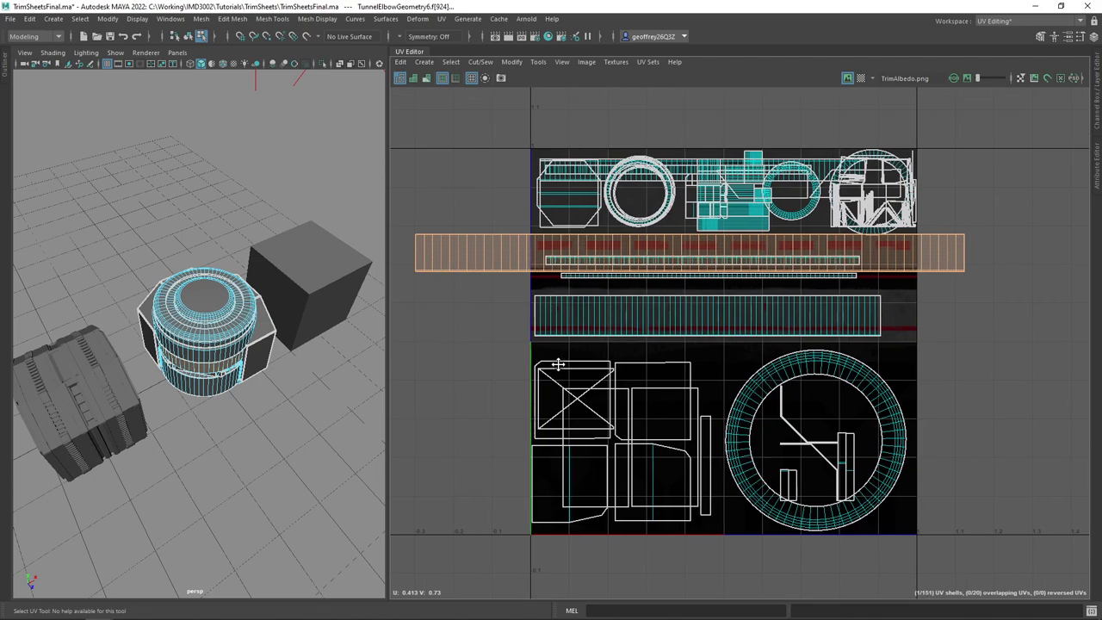
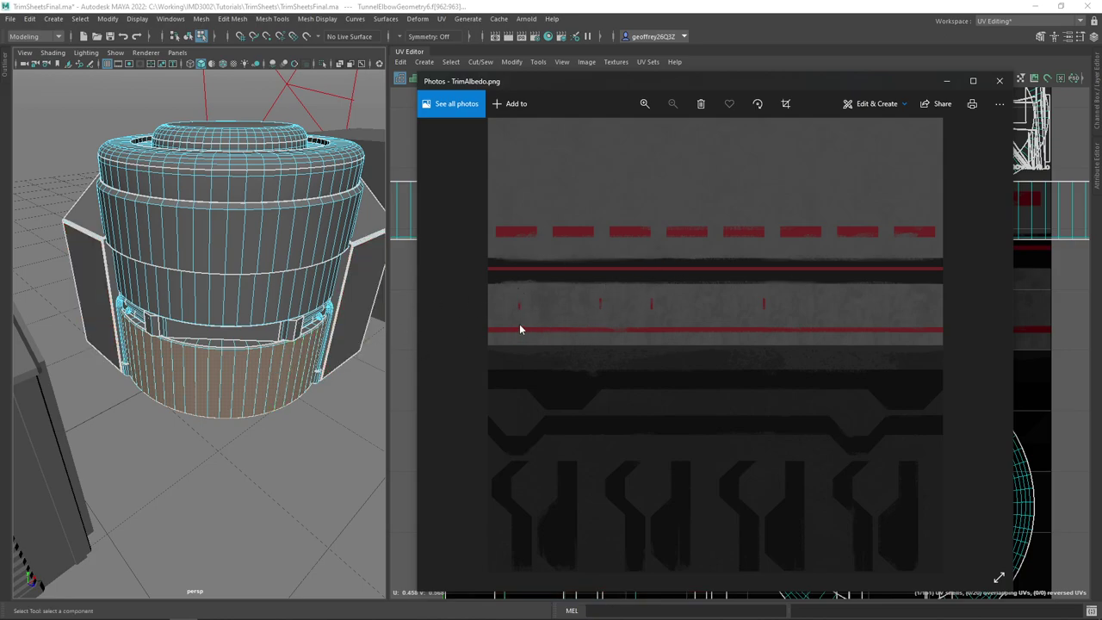
# Examine the red-striped trims in TrimAlbedo.png up close, then move the image viewer out of the way
pyautogui.scroll(3, 539, 334)
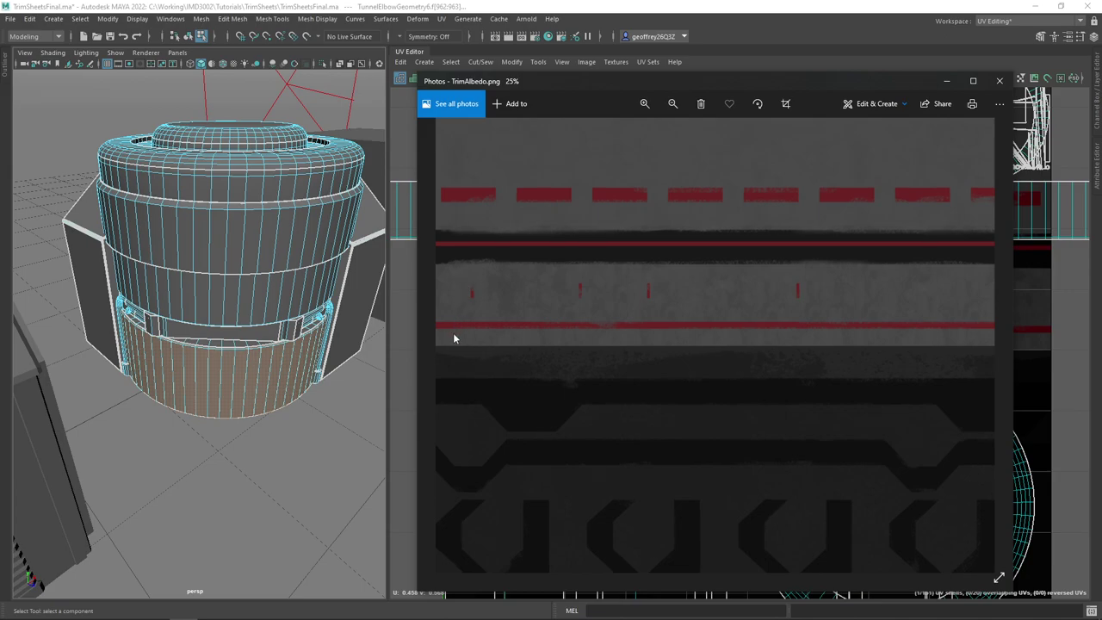
pyautogui.scroll(5, 542, 314)
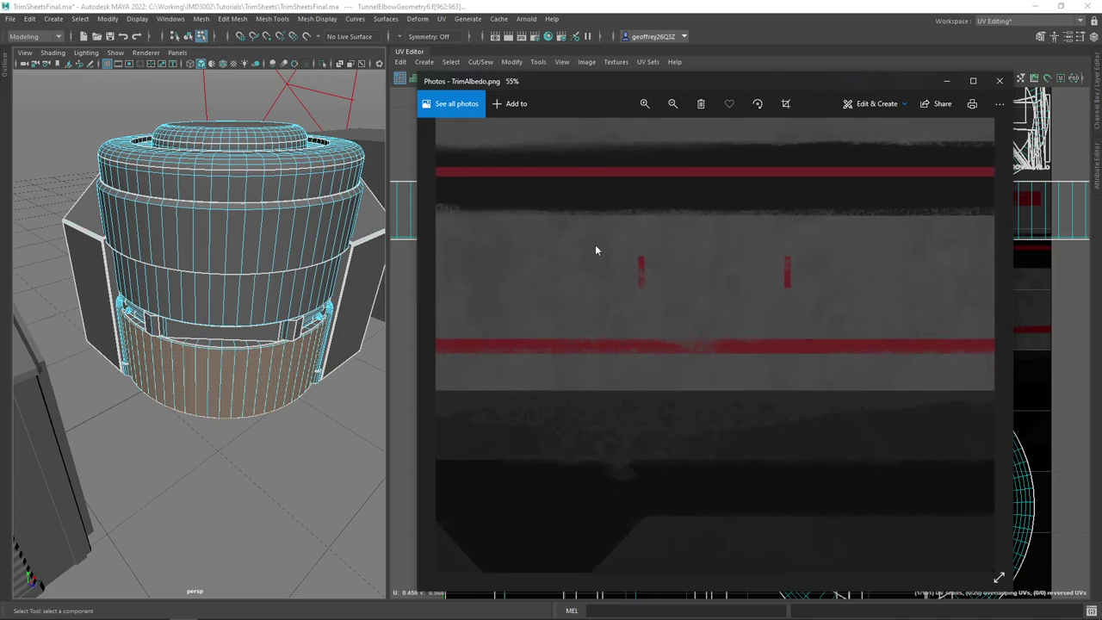
pyautogui.scroll(-4, 562, 275)
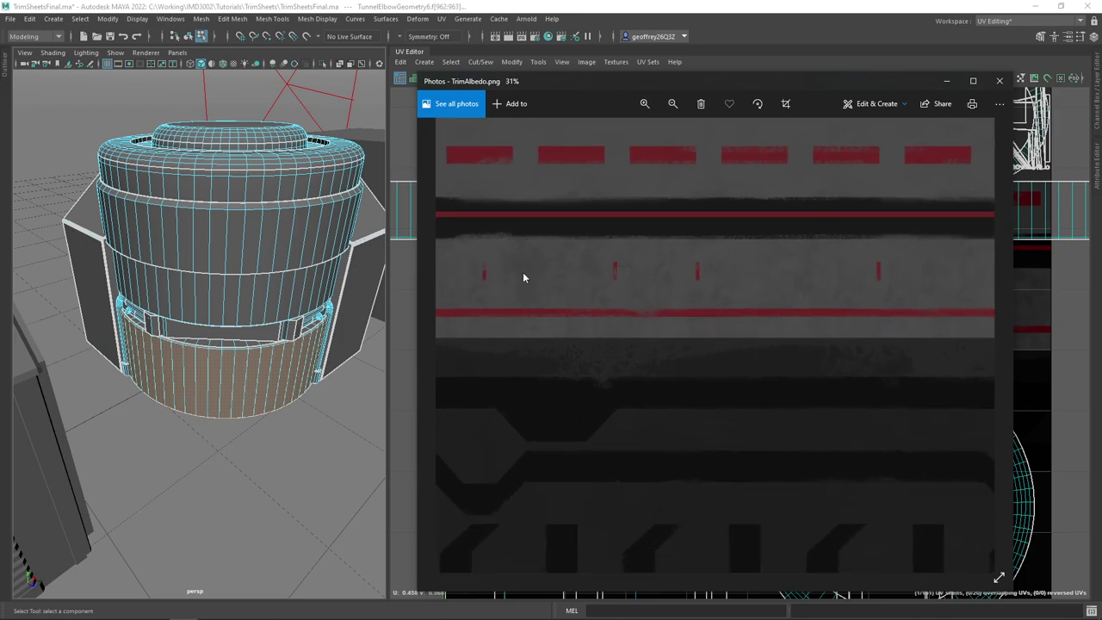
pyautogui.scroll(-2, 568, 284)
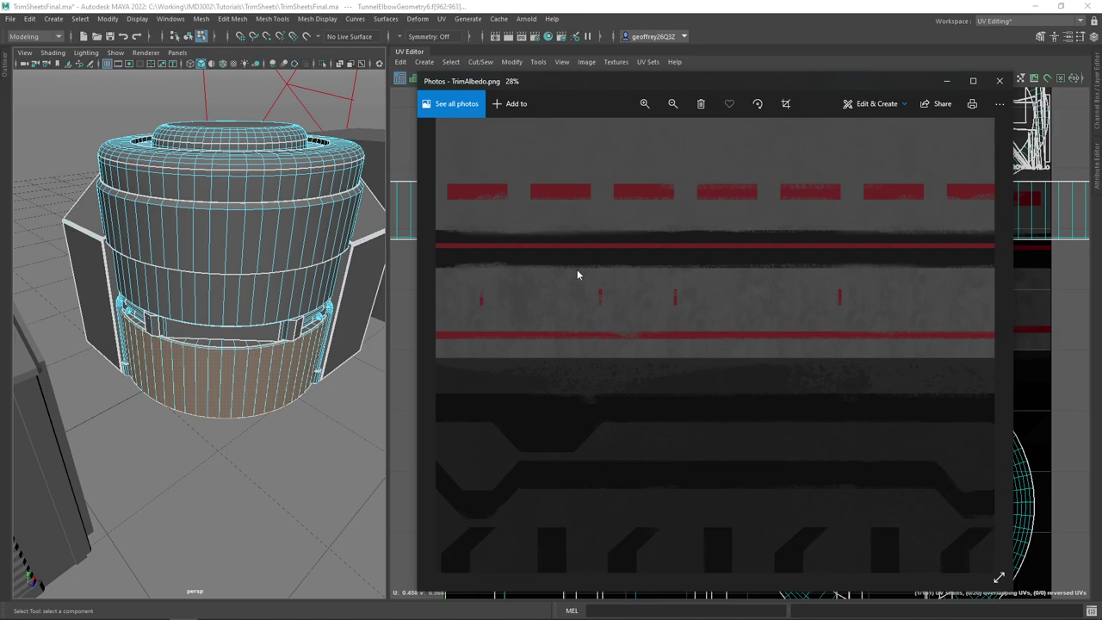
pyautogui.moveTo(887, 82); pyautogui.dragTo(2, 155)
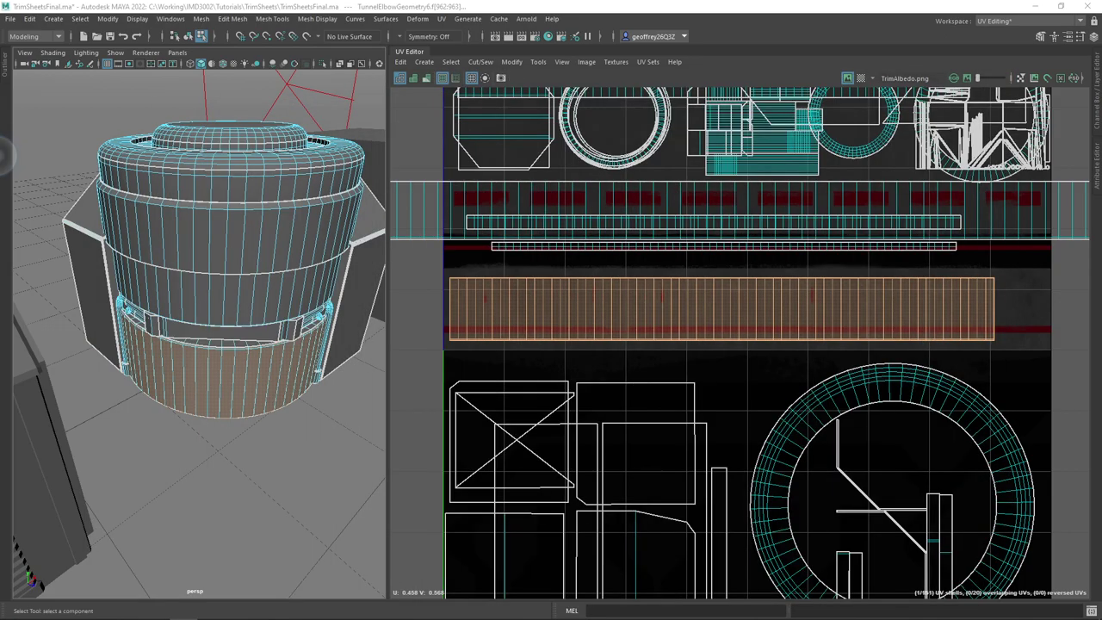
# Examine how the elbow's lower band and flat panel shells are placed on the trim texture
pyautogui.scroll(-1, 517, 297)
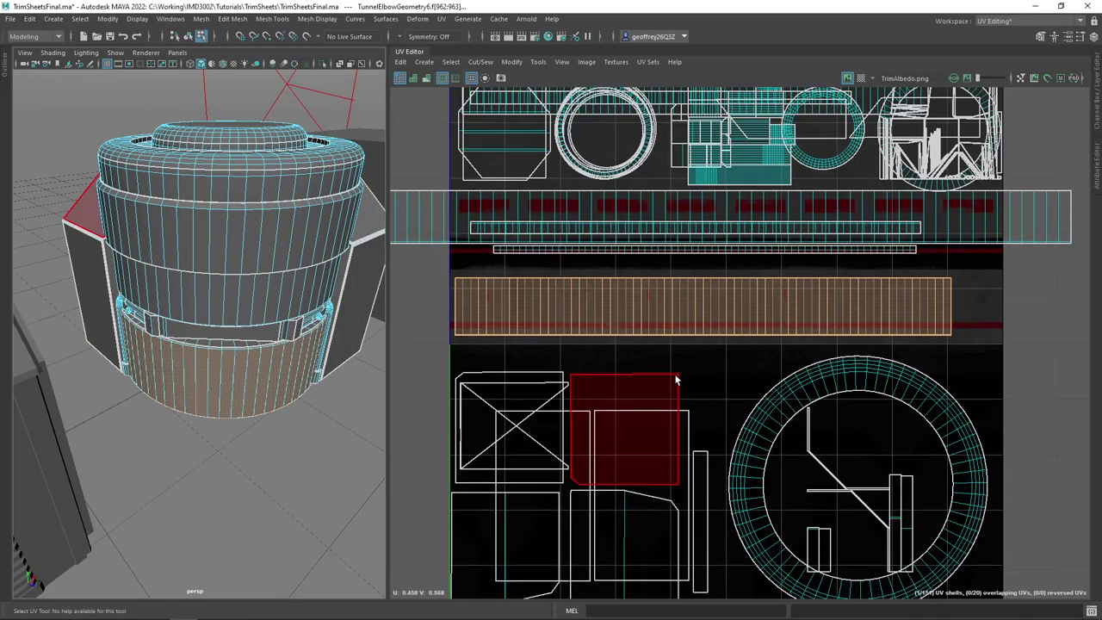
pyautogui.moveTo(677, 378); pyautogui.dragTo(694, 305)
pyautogui.scroll(-2, 696, 305)
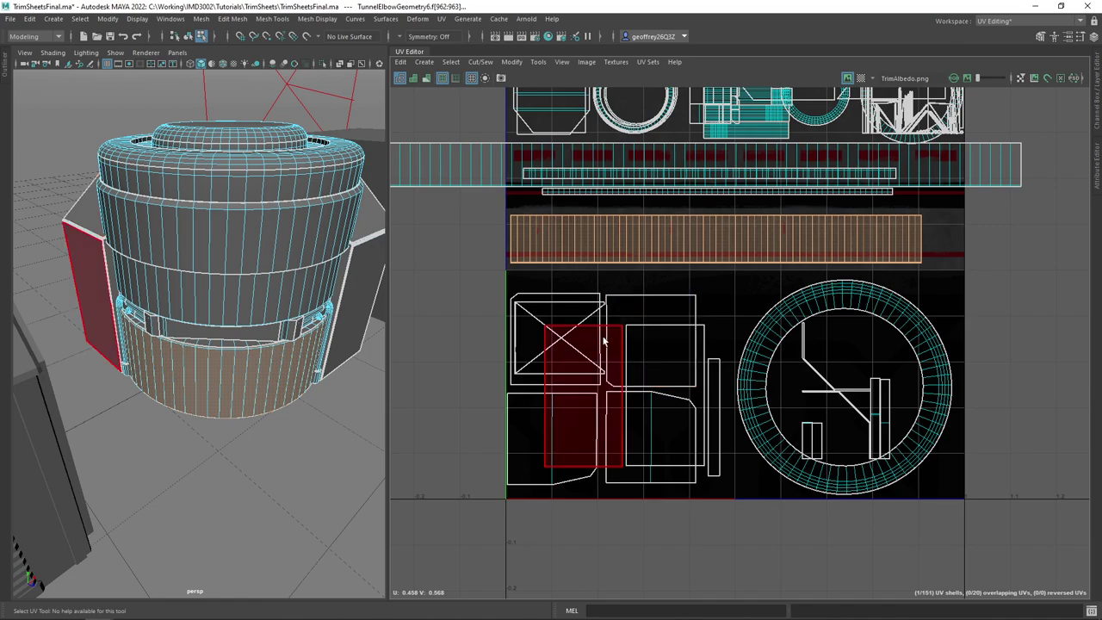
pyautogui.scroll(-2, 657, 377)
pyautogui.moveTo(657, 377); pyautogui.dragTo(674, 380)
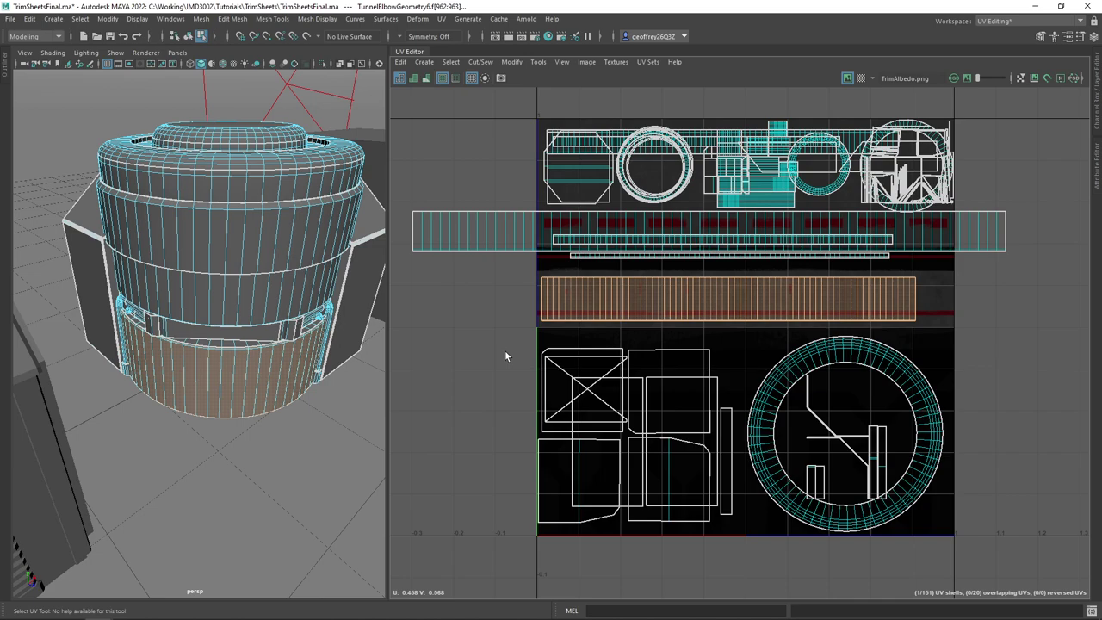
# Select the long UV shell over the dashed red trim and inspect the elbow model from several sides
pyautogui.click(508, 244)
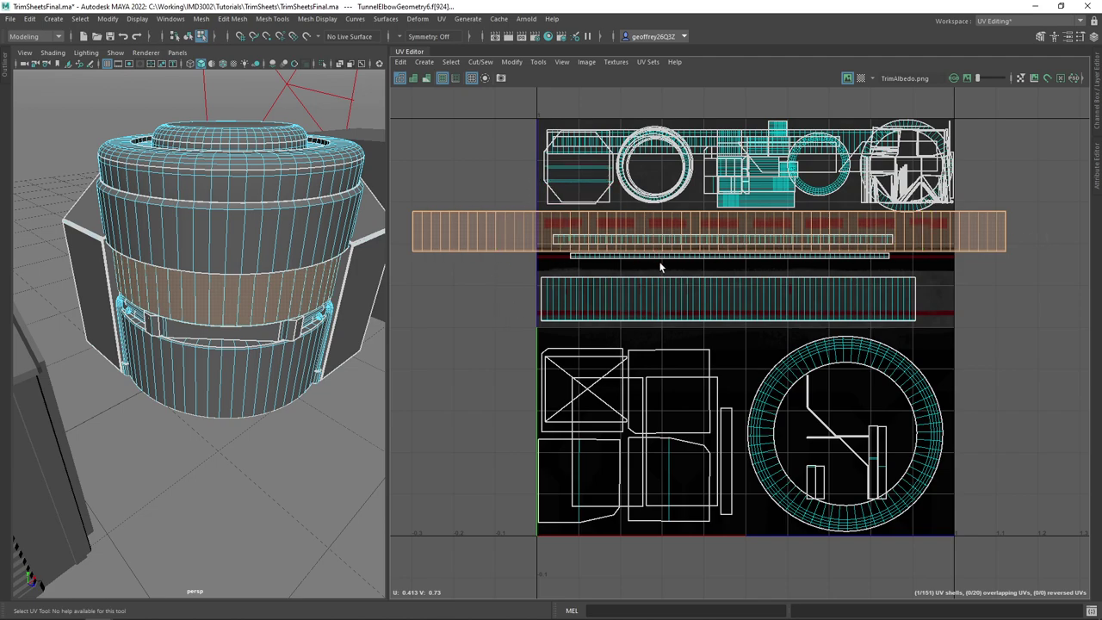
pyautogui.keyDown('alt'); pyautogui.moveTo(269, 308); pyautogui.dragTo(158, 317); pyautogui.keyUp('alt')
pyautogui.scroll(6, 246, 336)
pyautogui.scroll(-3, 248, 327)
pyautogui.scroll(-4, 249, 327)
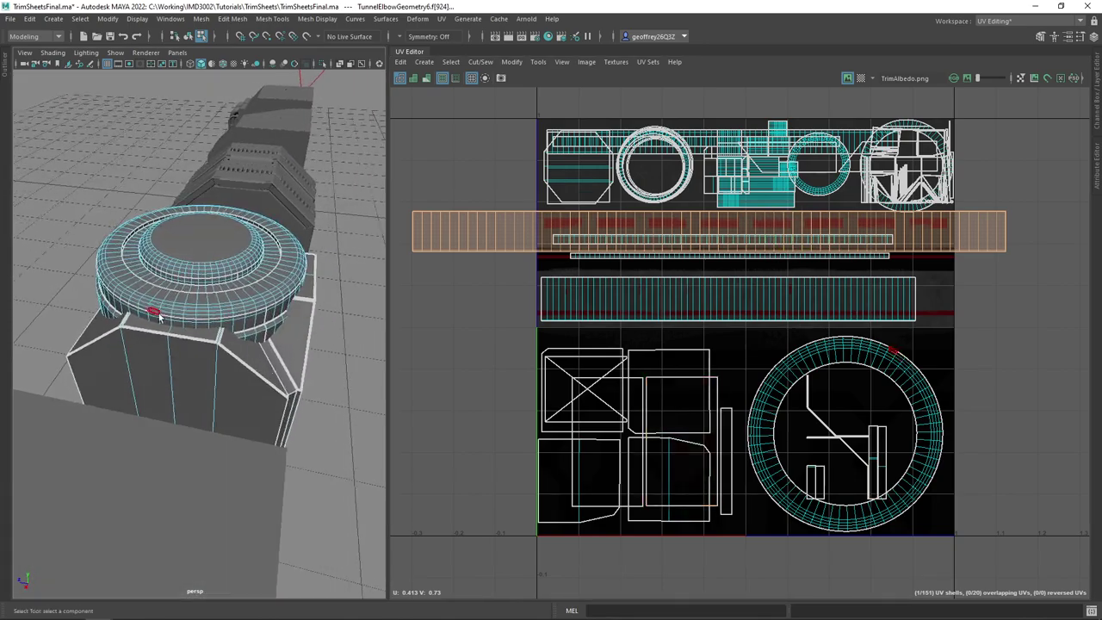
pyautogui.keyDown('alt'); pyautogui.moveTo(265, 372); pyautogui.dragTo(246, 358); pyautogui.keyUp('alt')
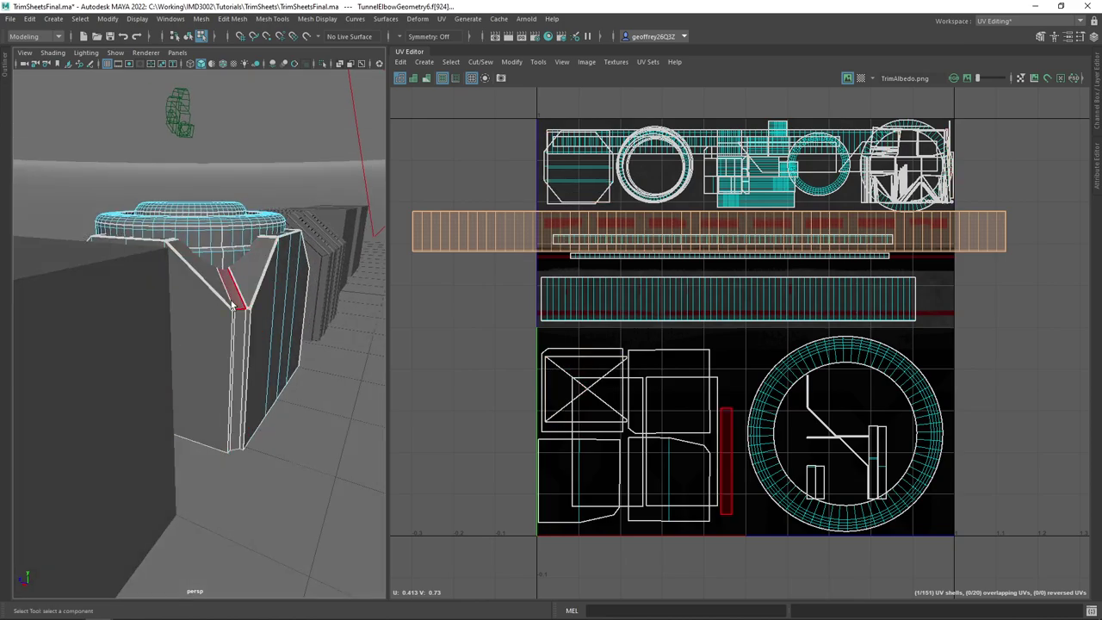
pyautogui.keyDown('alt'); pyautogui.moveTo(216, 313); pyautogui.dragTo(338, 301); pyautogui.keyUp('alt')
pyautogui.keyDown('alt'); pyautogui.moveTo(298, 354); pyautogui.dragTo(332, 353); pyautogui.keyUp('alt')
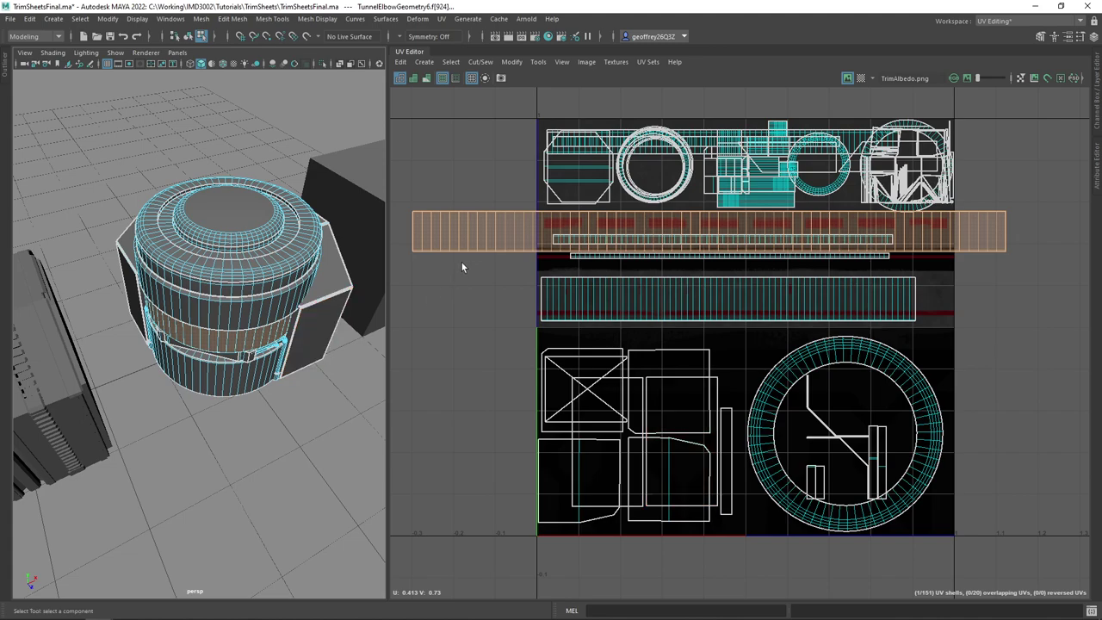
pyautogui.keyDown('alt'); pyautogui.moveTo(263, 365); pyautogui.dragTo(263, 340); pyautogui.keyUp('alt')
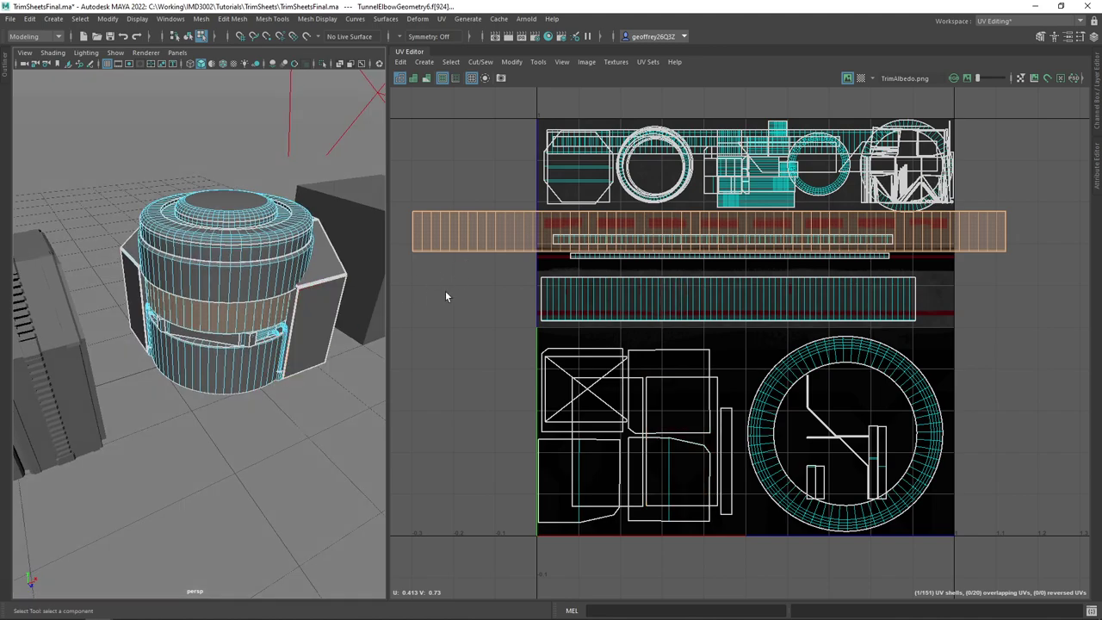
# Compare the elbow's selected band with the dashed red trim in TrimAlbedo.png, and close the image
pyautogui.moveTo(308, 398)
pyautogui.keyDown('alt'); pyautogui.mouseDown()
pyautogui.moveTo(302, 371)
pyautogui.moveTo(304, 389)
pyautogui.mouseUp(); pyautogui.keyUp('alt')
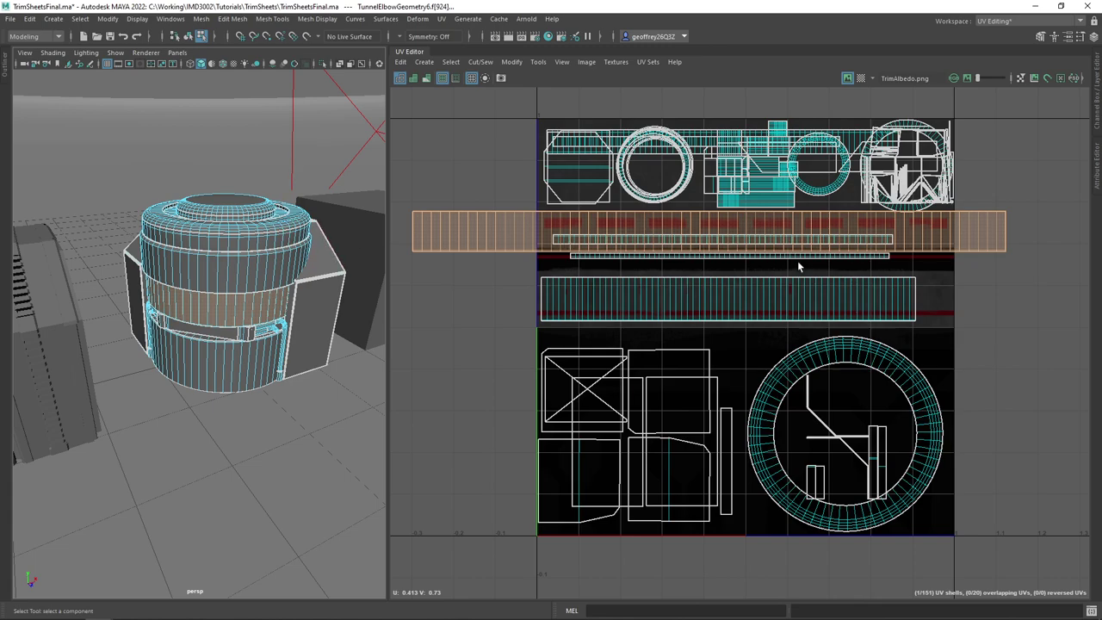
pyautogui.moveTo(555, 98); pyautogui.dragTo(971, 97)
pyautogui.scroll(1, 618, 244)
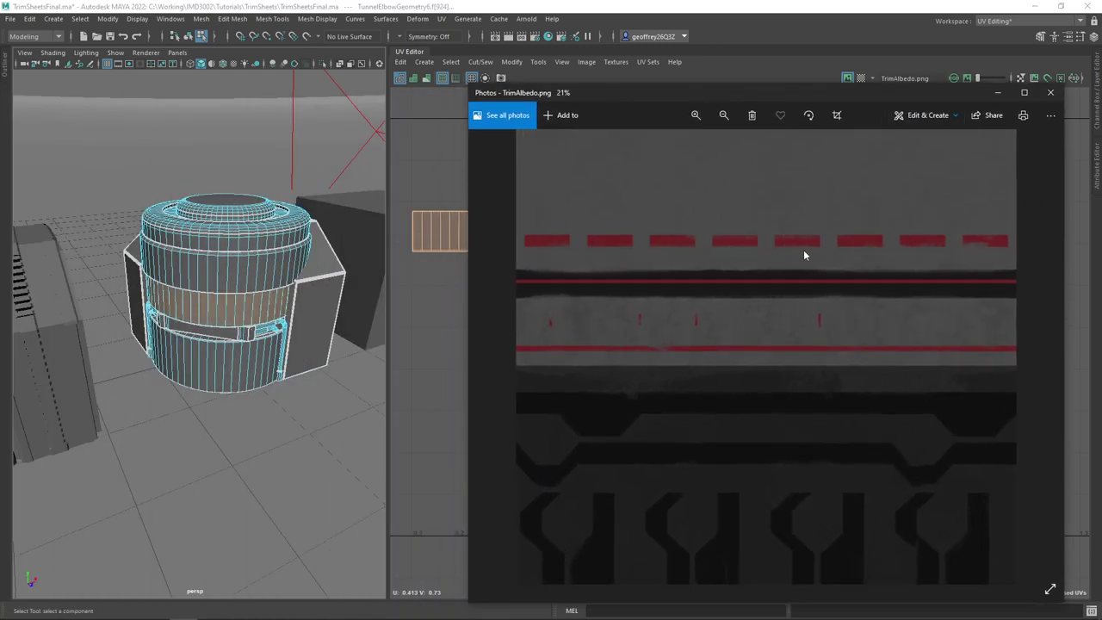
pyautogui.click(1050, 92)
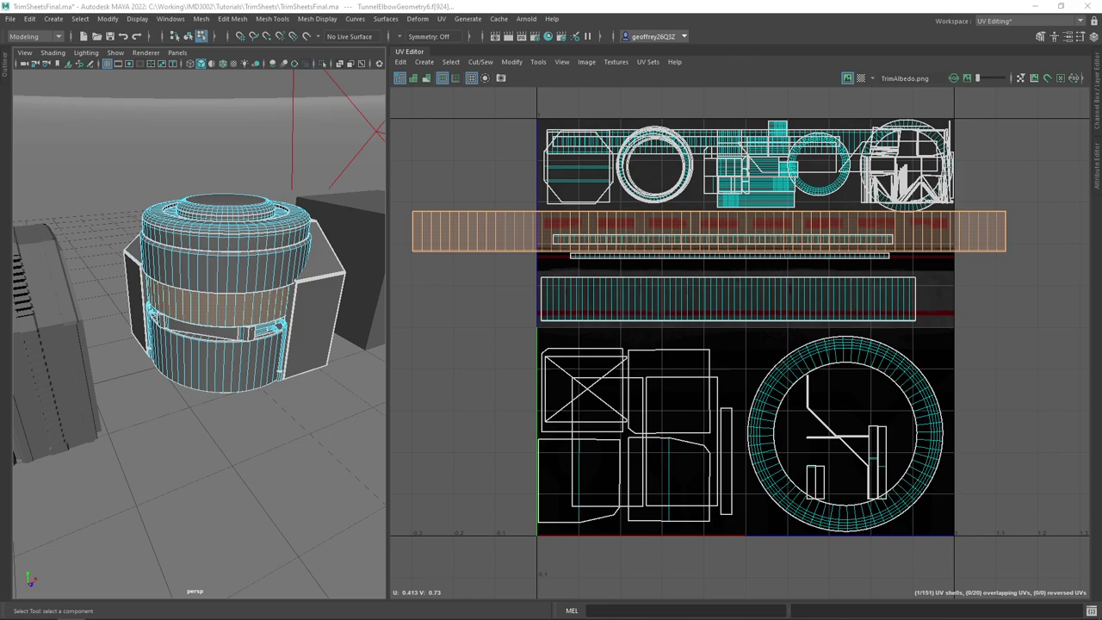
# Examine the cylindrical elbow's dashed red band up close in the 1.png render, and close the image
pyautogui.scroll(3, 565, 348)
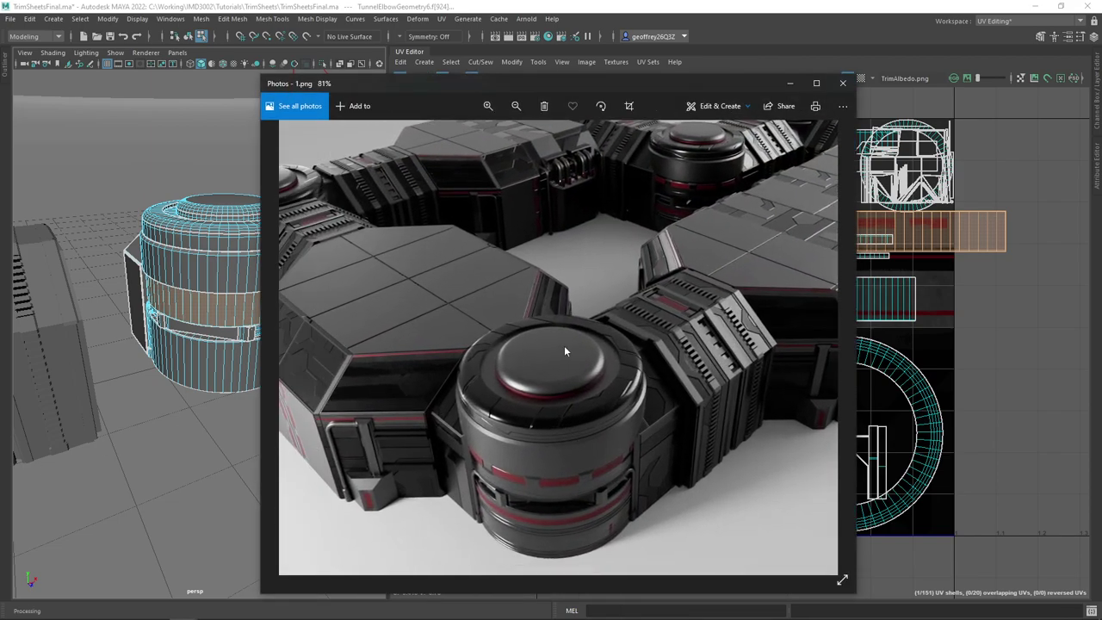
pyautogui.scroll(4, 564, 351)
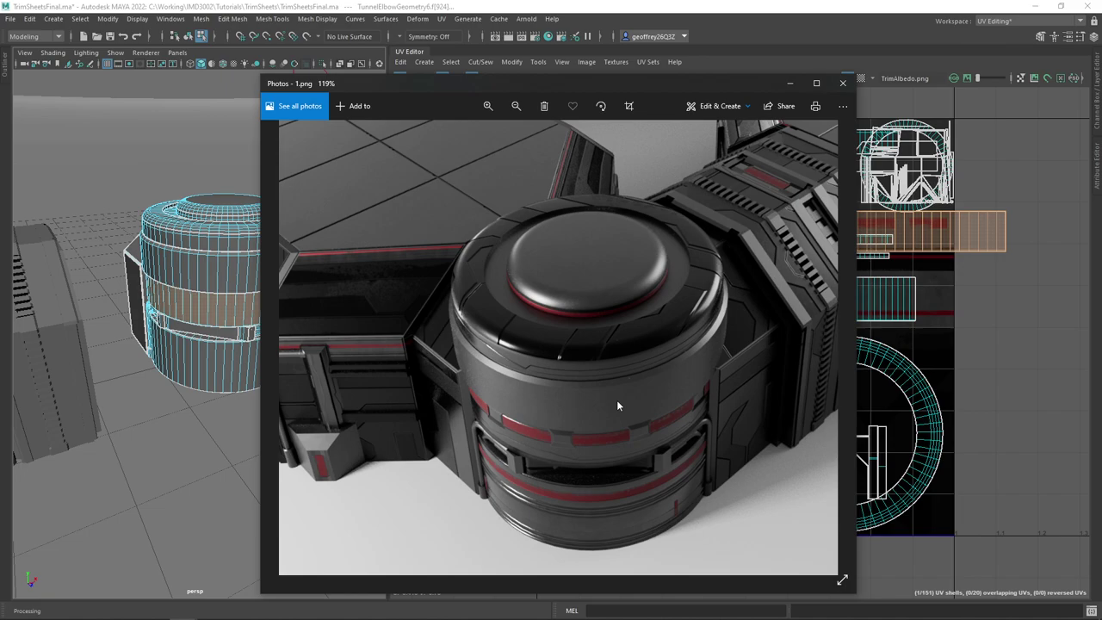
pyautogui.scroll(-2, 580, 391)
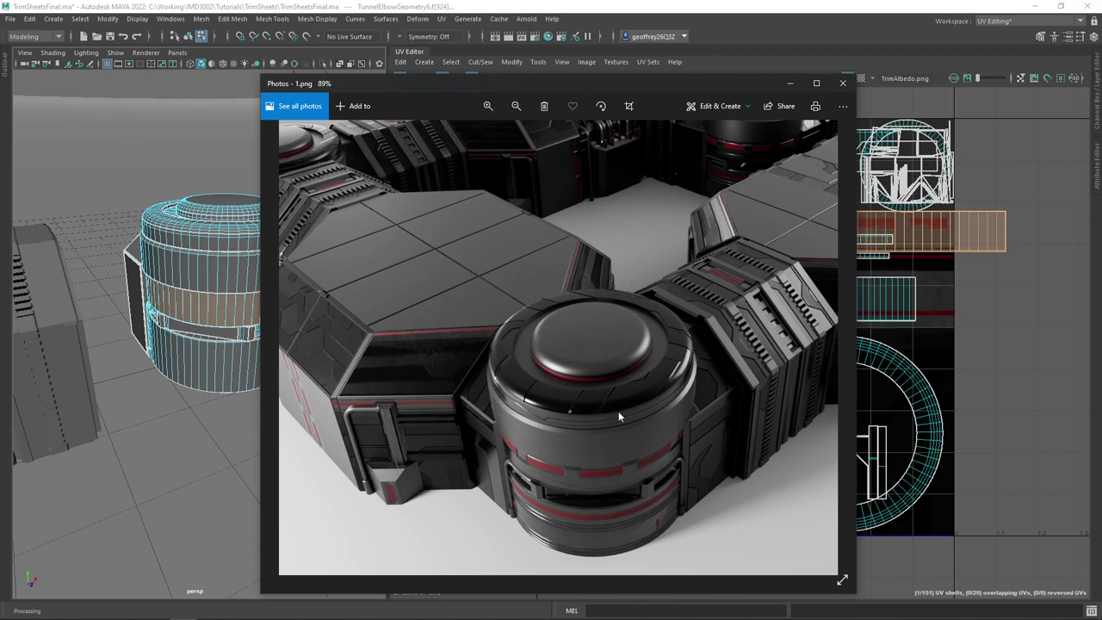
pyautogui.scroll(-2, 618, 415)
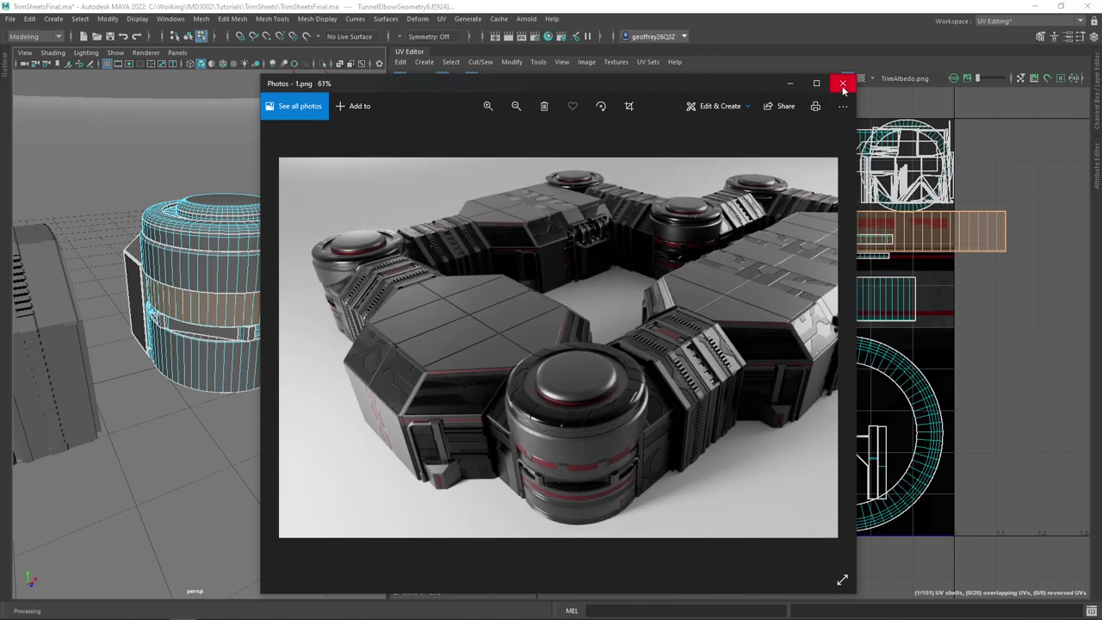
pyautogui.click(843, 83)
# Widen the perspective view, inspect the elbow's flat side panels against their UV shells, and return the mesh to Object Mode
pyautogui.moveTo(310, 353); pyautogui.dragTo(258, 367)
pyautogui.moveTo(458, 346); pyautogui.dragTo(471, 346)
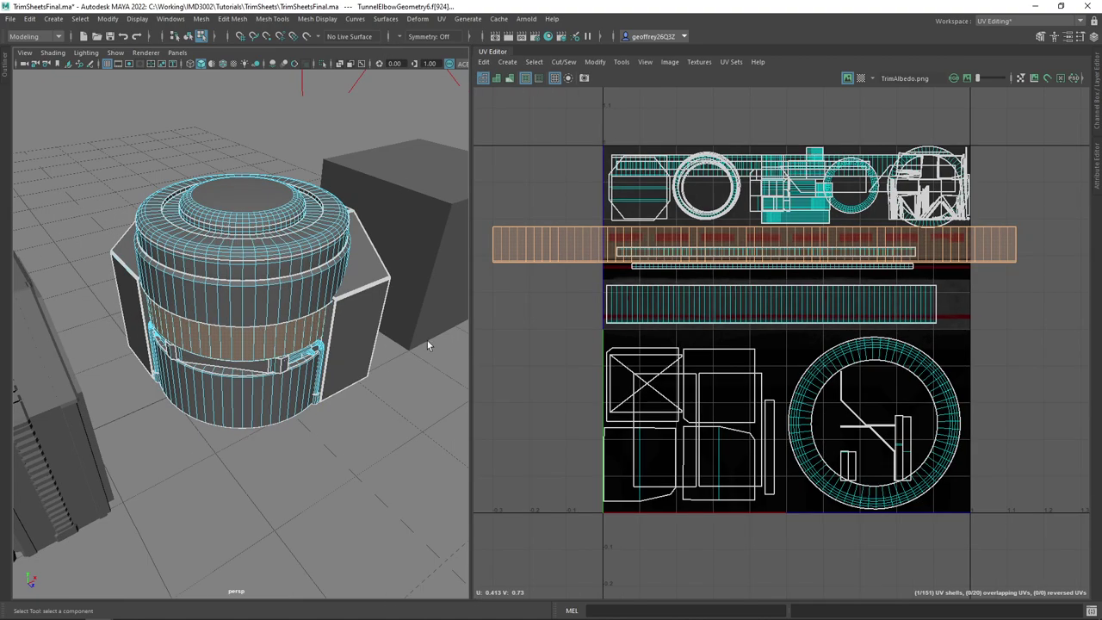
pyautogui.click(370, 358)
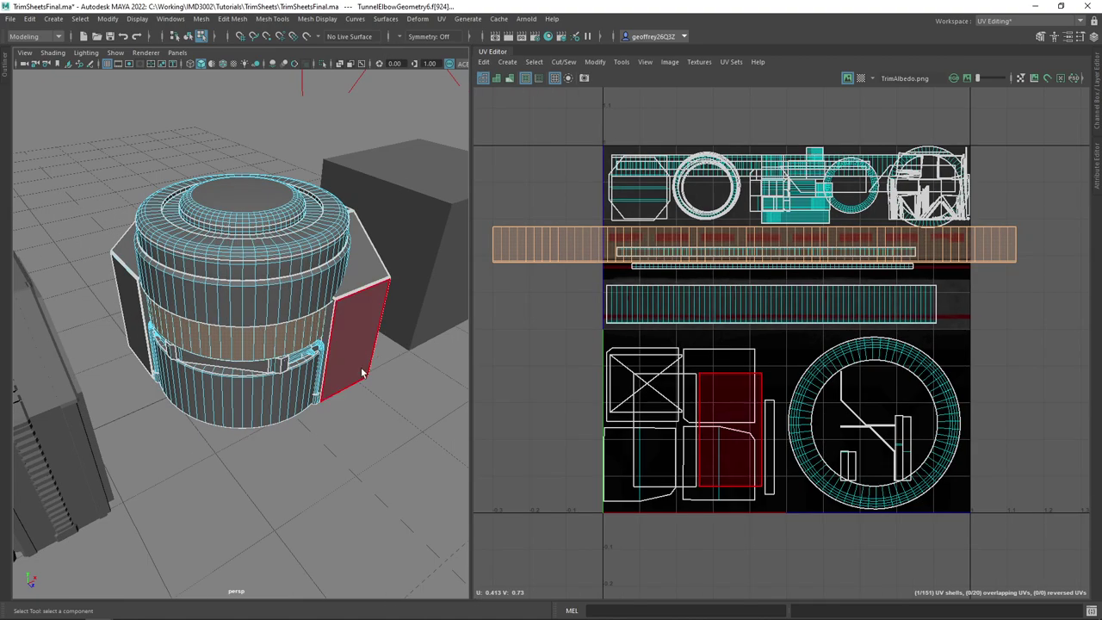
pyautogui.moveTo(361, 372); pyautogui.dragTo(301, 383)
pyautogui.scroll(-3, 288, 378)
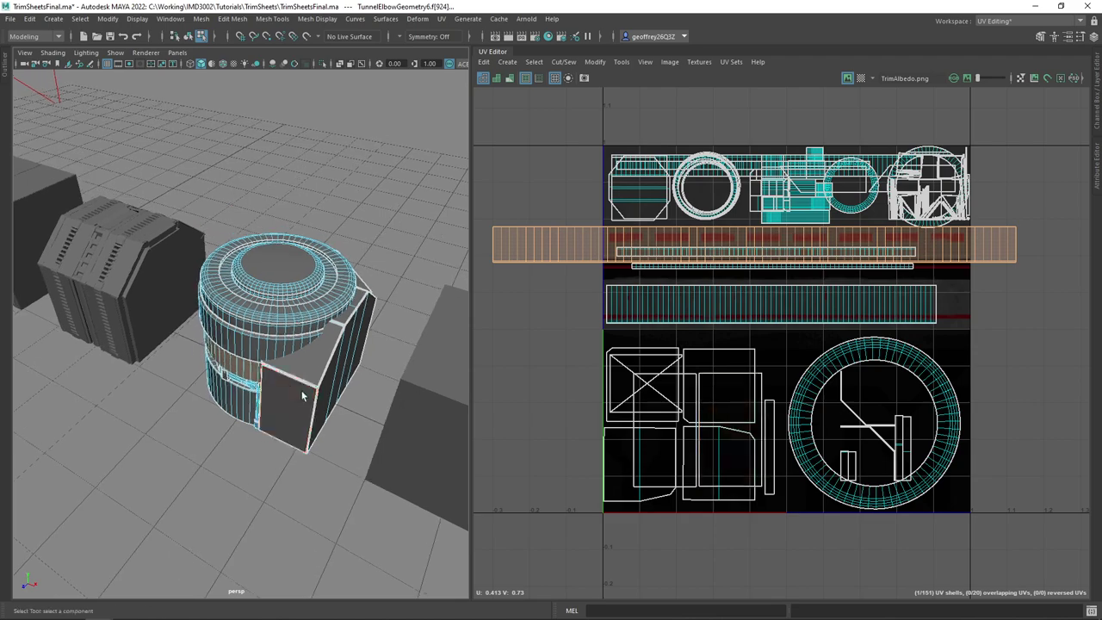
pyautogui.click(302, 392)
pyautogui.rightClick(310, 381)
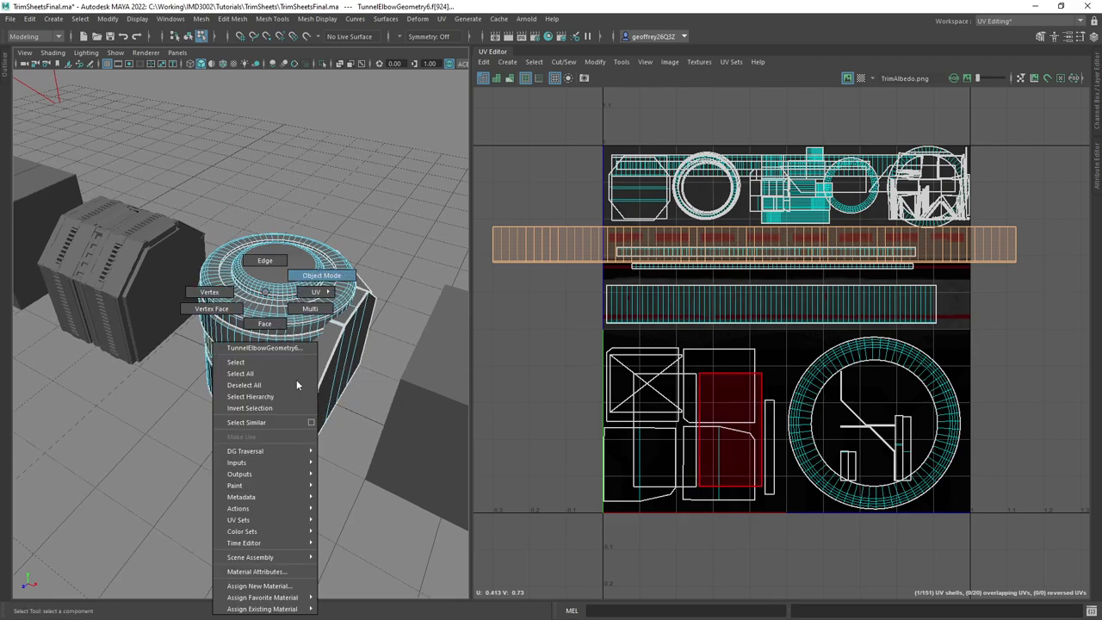
pyautogui.click(323, 273)
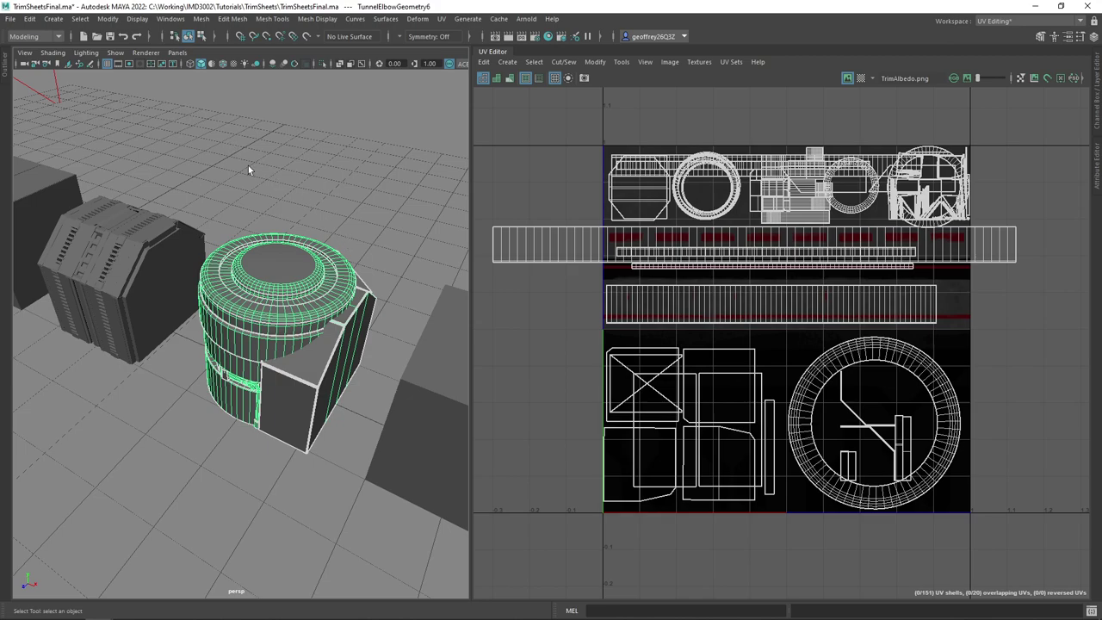
# Open the TrimSheetsGeometry.ma scene without saving the changes to the current scene
pyautogui.click(355, 142)
pyautogui.press('space')
pyautogui.click(224, 100)
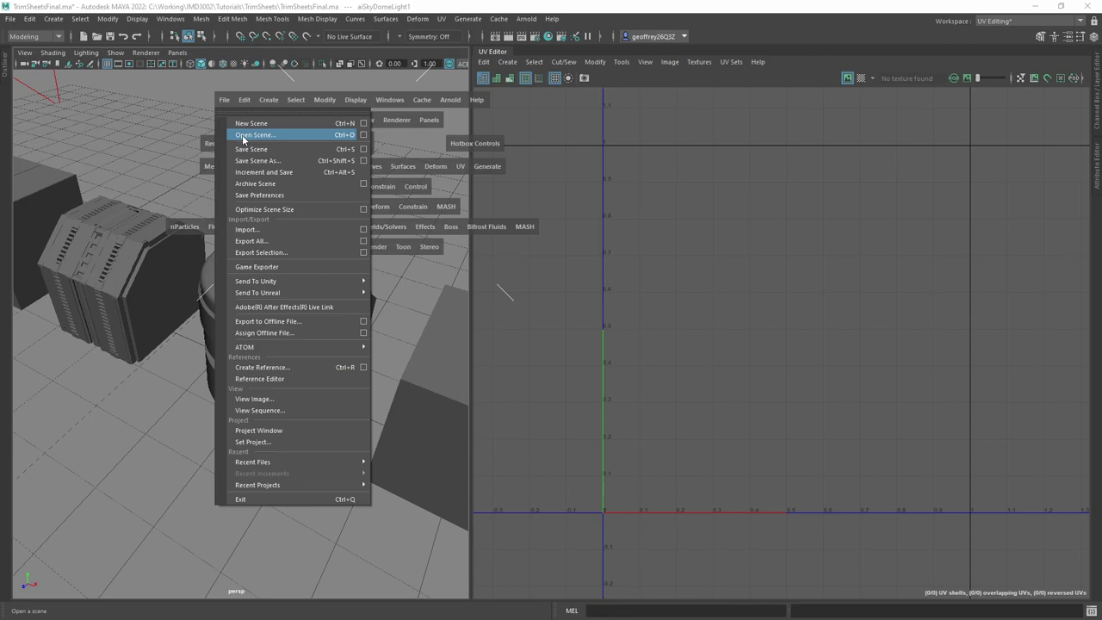
pyautogui.click(245, 135)
pyautogui.doubleClick(238, 206)
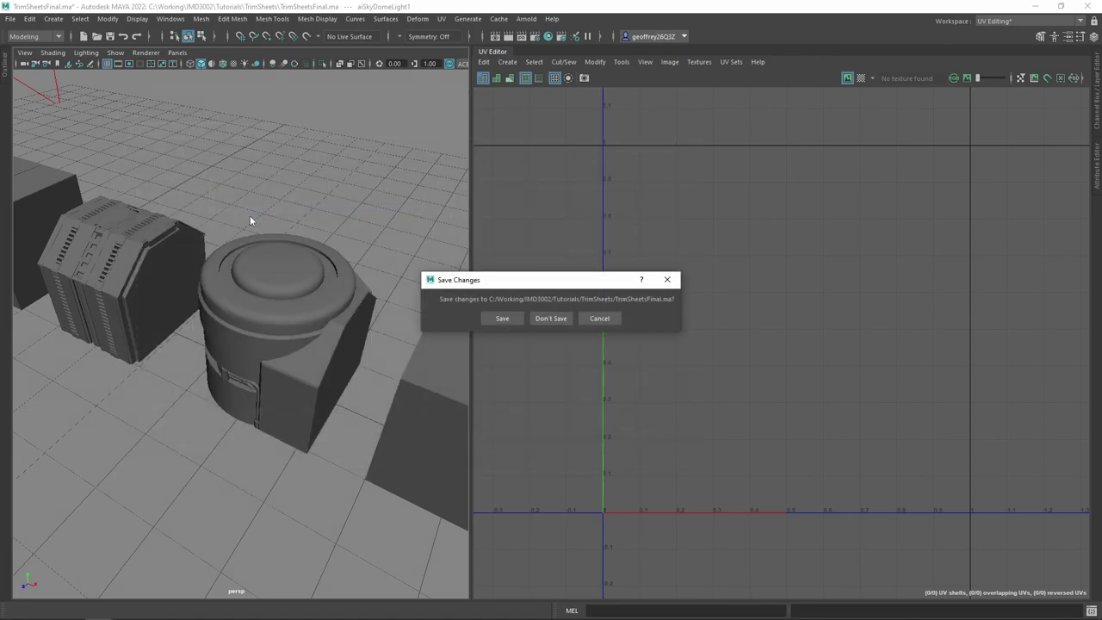
pyautogui.click(553, 315)
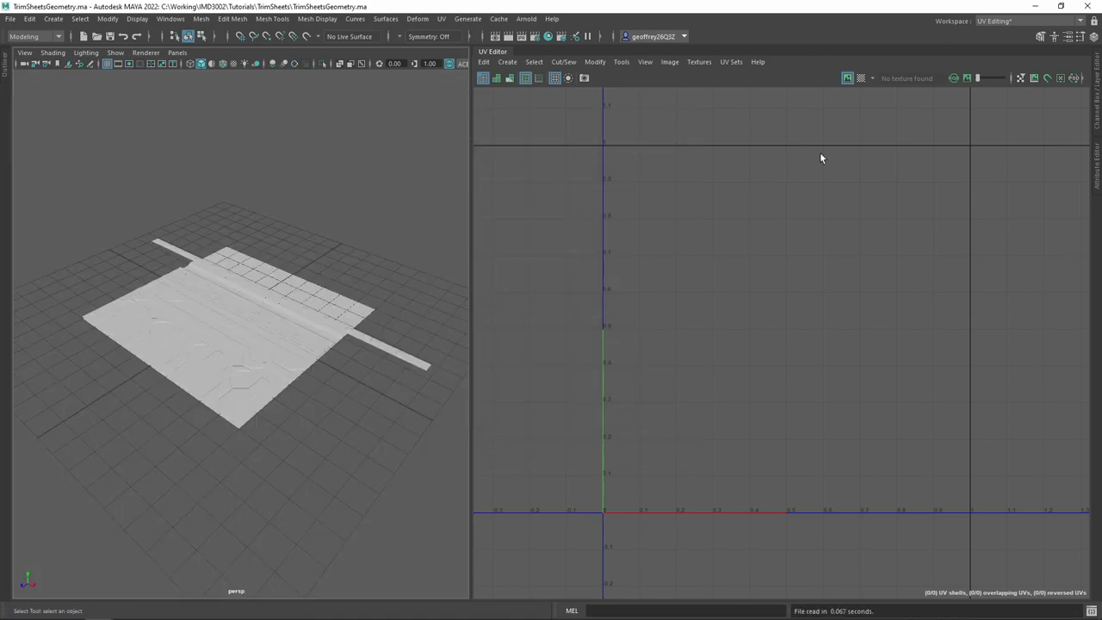
# Switch to the Maya Classic workspace and show the perspective view full screen
pyautogui.click(1003, 21)
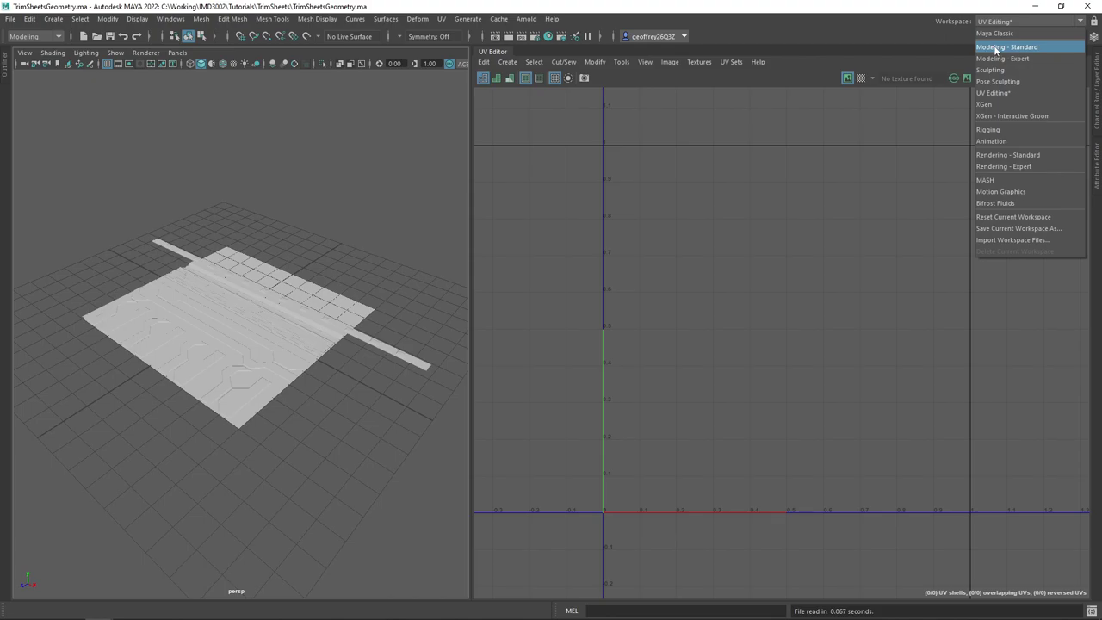
pyautogui.click(995, 32)
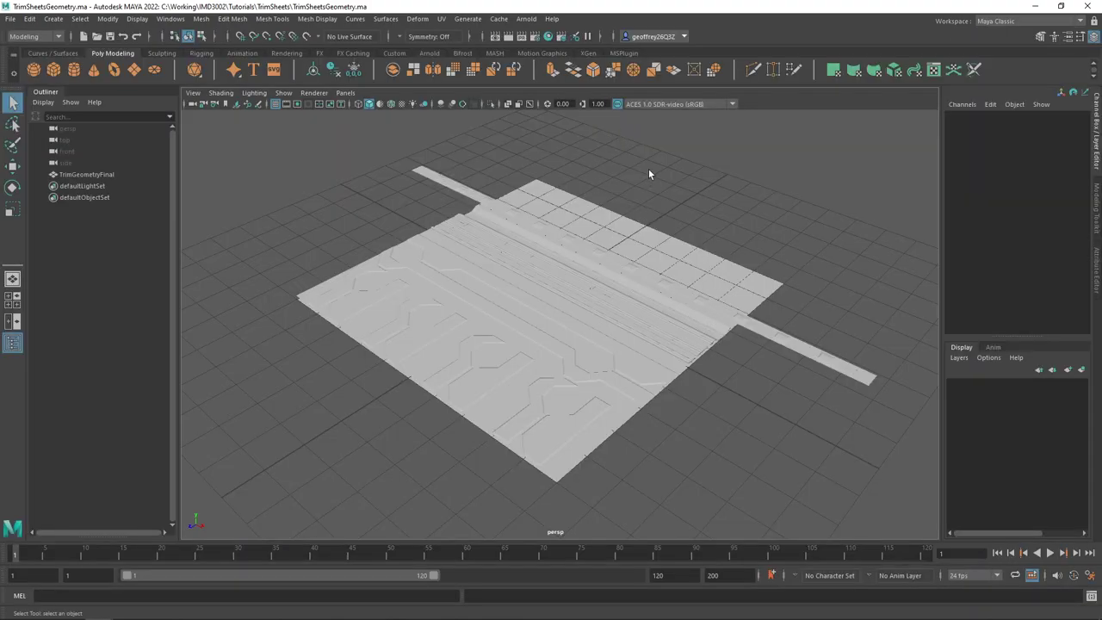
pyautogui.hotkey('ctrl', 'space')
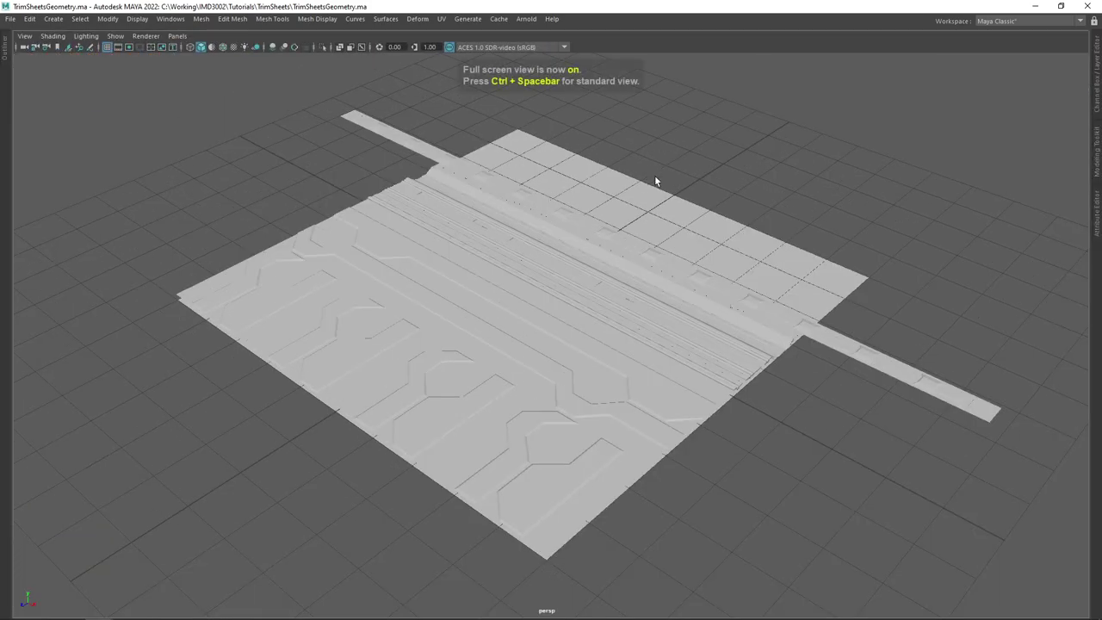
# Select the TrimGeometryFinal mesh and inspect its modelled trims from several angles
pyautogui.moveTo(686, 167); pyautogui.dragTo(662, 222)
pyautogui.click(627, 207)
pyautogui.moveTo(626, 207); pyautogui.dragTo(587, 223)
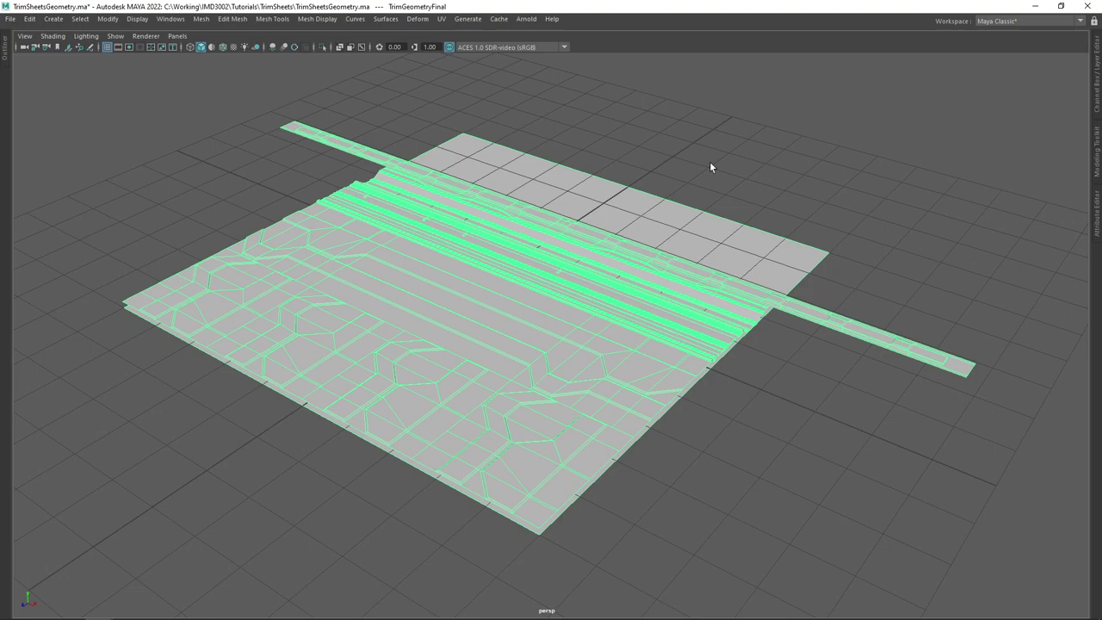
pyautogui.moveTo(582, 133)
pyautogui.keyDown('alt'); pyautogui.mouseDown()
pyautogui.moveTo(615, 161)
pyautogui.moveTo(582, 130)
pyautogui.mouseUp(); pyautogui.keyUp('alt')
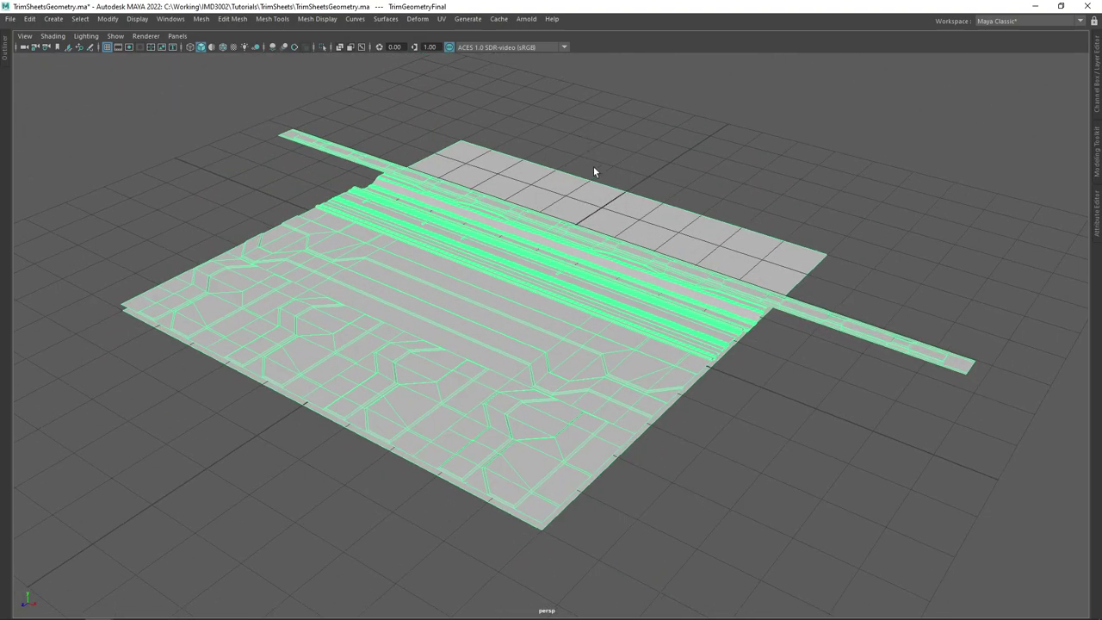
pyautogui.moveTo(593, 172); pyautogui.dragTo(534, 200)
# Switch the trim mesh to face selection, select its flat base plane, and inspect the raised trims from a low angle
pyautogui.rightClick(535, 199)
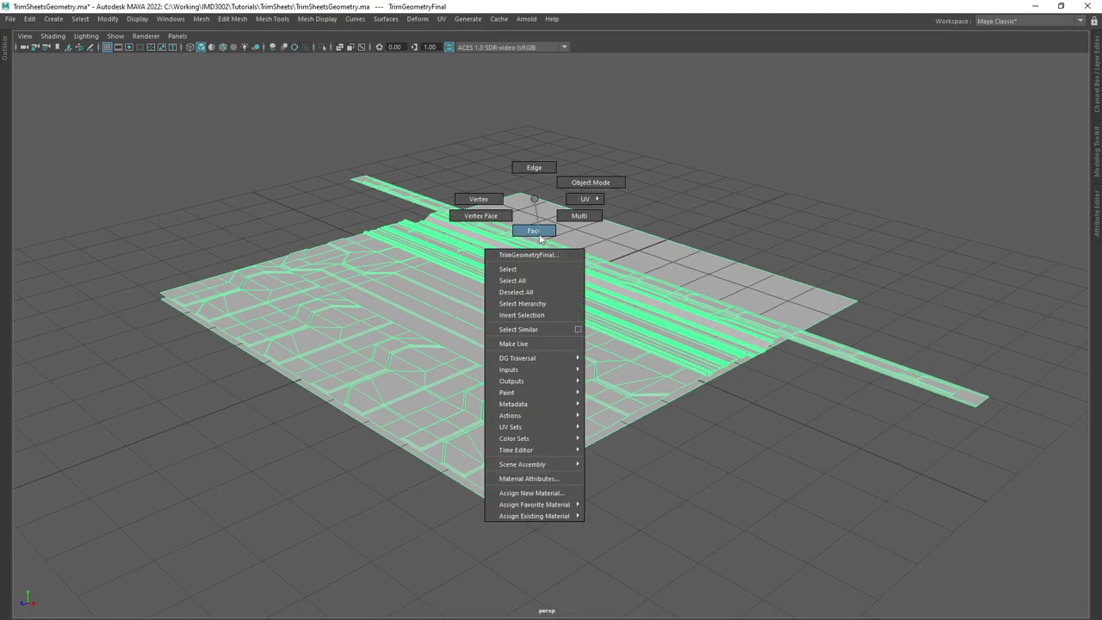
pyautogui.click(540, 235)
pyautogui.keyDown('alt'); pyautogui.moveTo(714, 325); pyautogui.dragTo(668, 342); pyautogui.keyUp('alt')
pyautogui.click(778, 296)
pyautogui.keyDown('alt'); pyautogui.moveTo(602, 379); pyautogui.dragTo(563, 330); pyautogui.keyUp('alt')
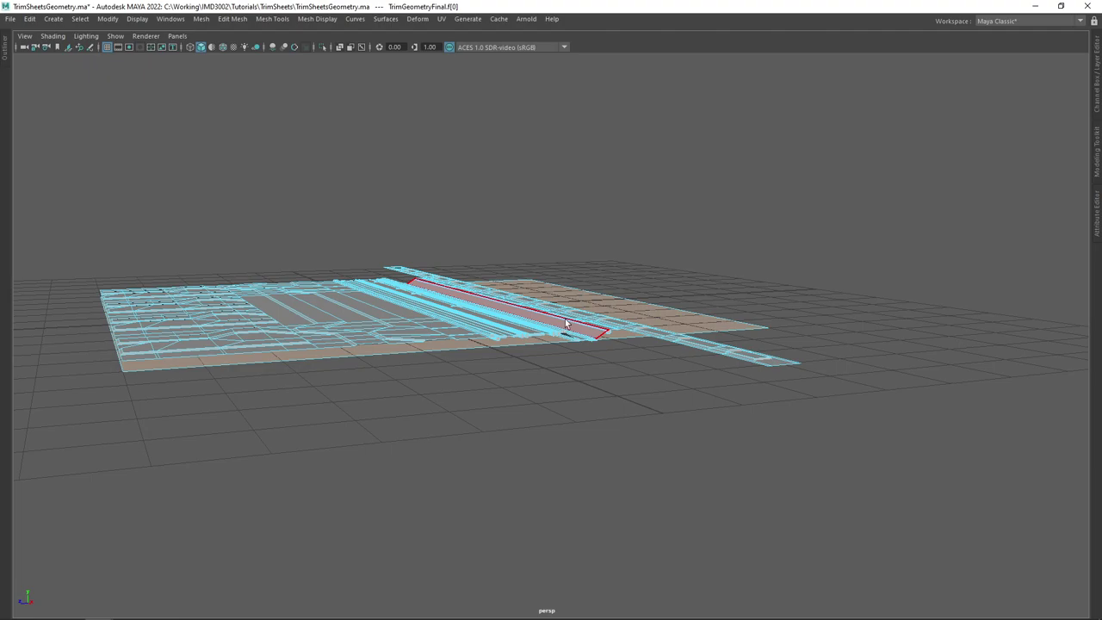
pyautogui.moveTo(564, 319); pyautogui.dragTo(525, 389)
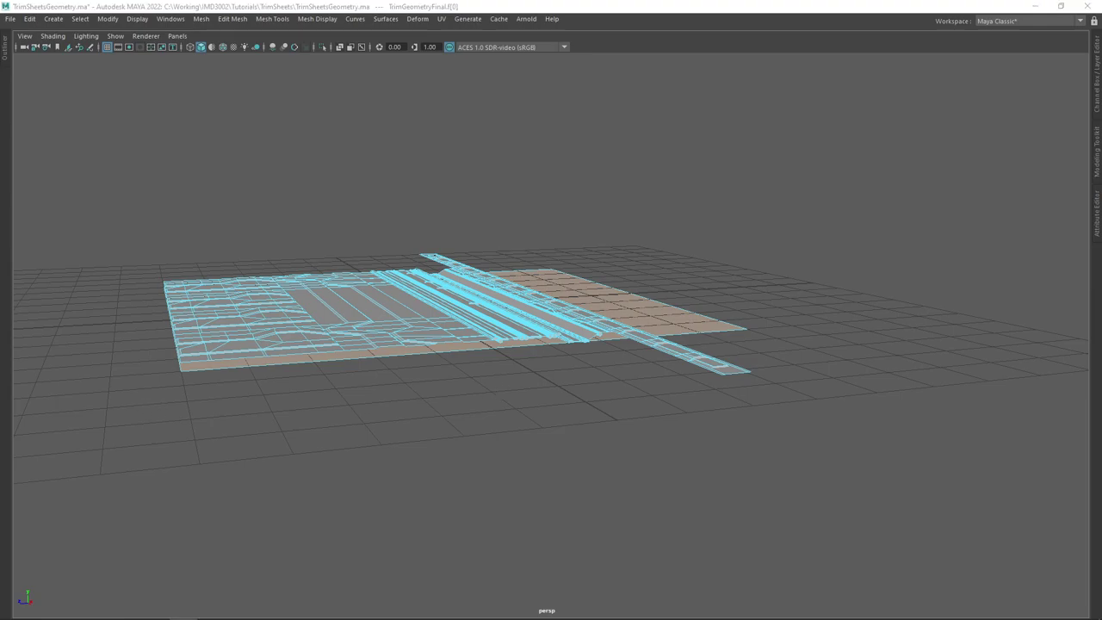
# Examine the trims in TrimNormal.png, and move the image viewer out of the way
pyautogui.moveTo(0, 161); pyautogui.dragTo(515, 146)
pyautogui.scroll(2, 349, 258)
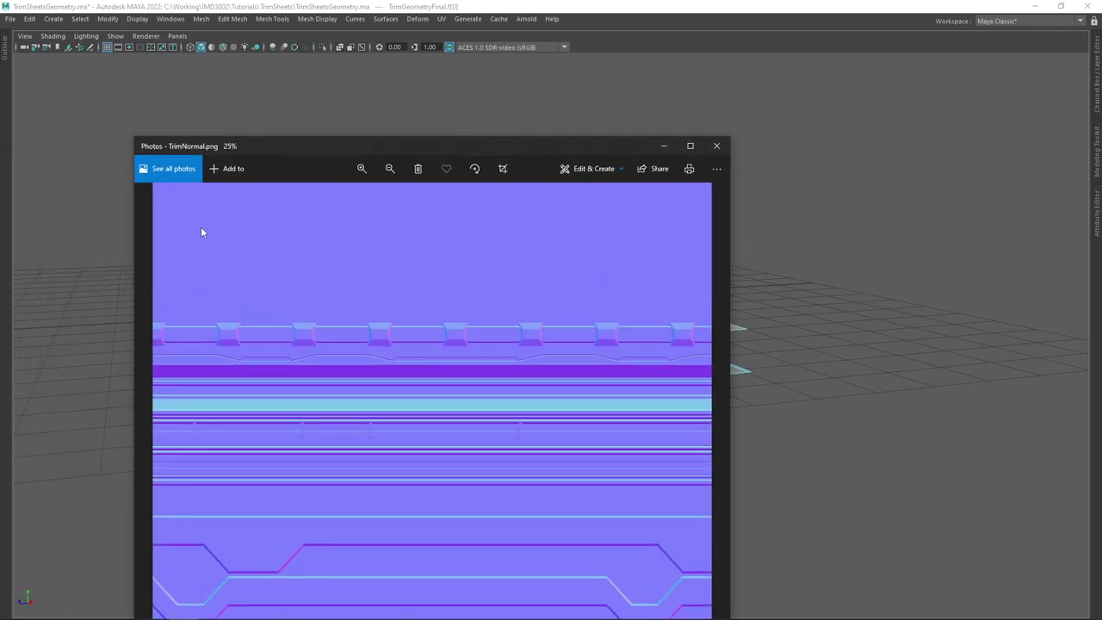
pyautogui.moveTo(542, 247); pyautogui.dragTo(467, 239)
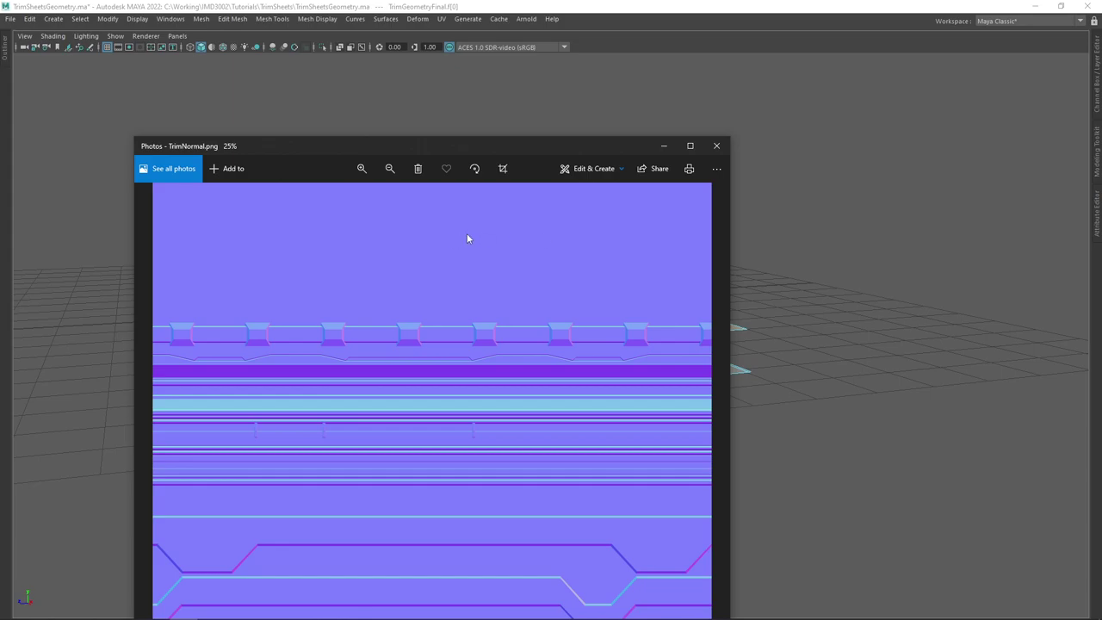
pyautogui.moveTo(610, 151); pyautogui.dragTo(0, 155)
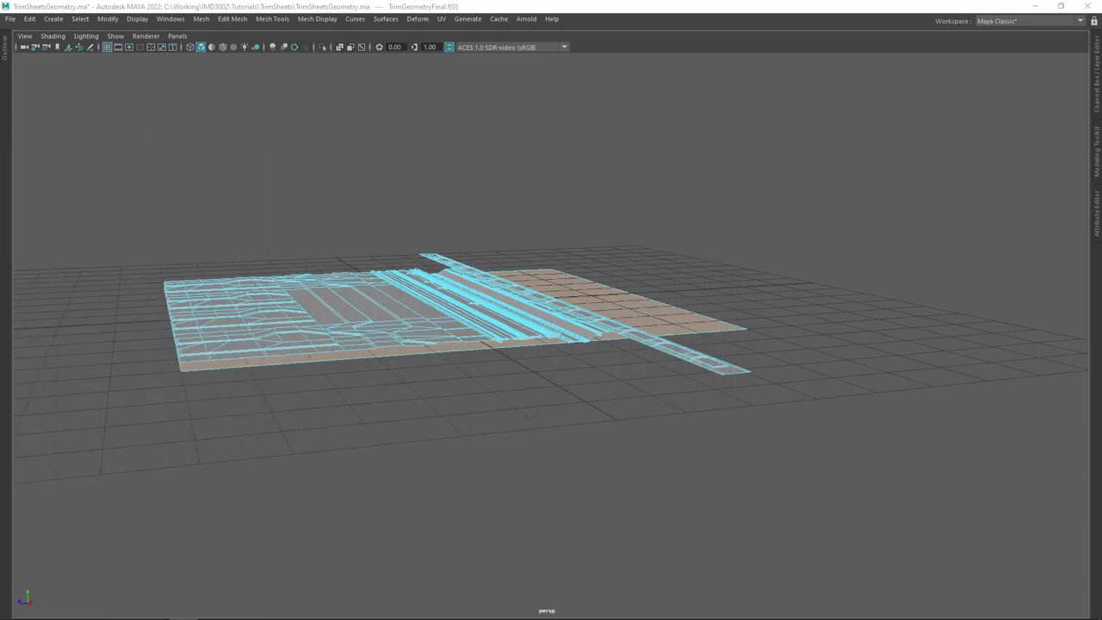
# View the trim geometry from above and select one connected piece of the long strip that overhangs the base plane
pyautogui.click(419, 261)
pyautogui.keyDown('alt'); pyautogui.moveTo(405, 216); pyautogui.dragTo(482, 270); pyautogui.keyUp('alt')
pyautogui.scroll(-5, 481, 274)
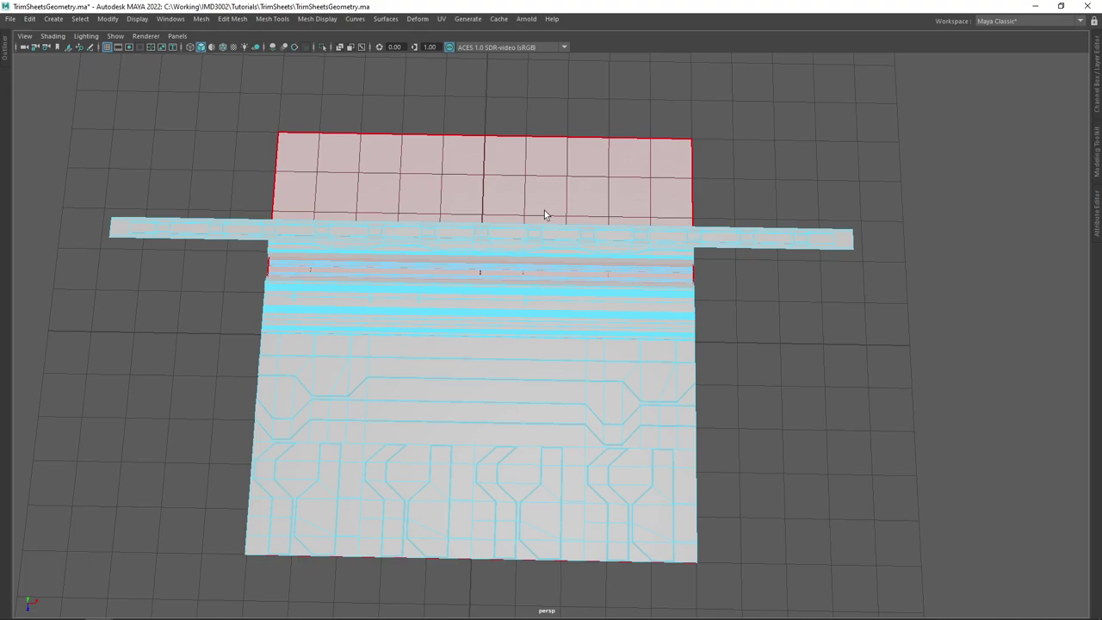
pyautogui.moveTo(721, 162); pyautogui.dragTo(613, 261)
pyautogui.doubleClick(741, 276)
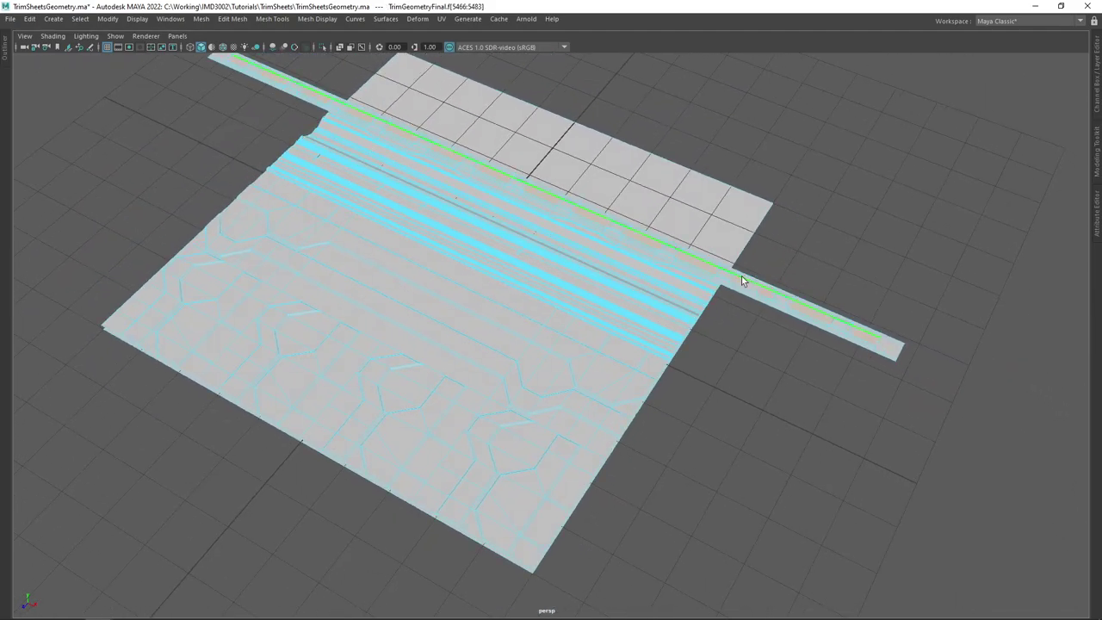
pyautogui.moveTo(741, 277); pyautogui.dragTo(671, 306)
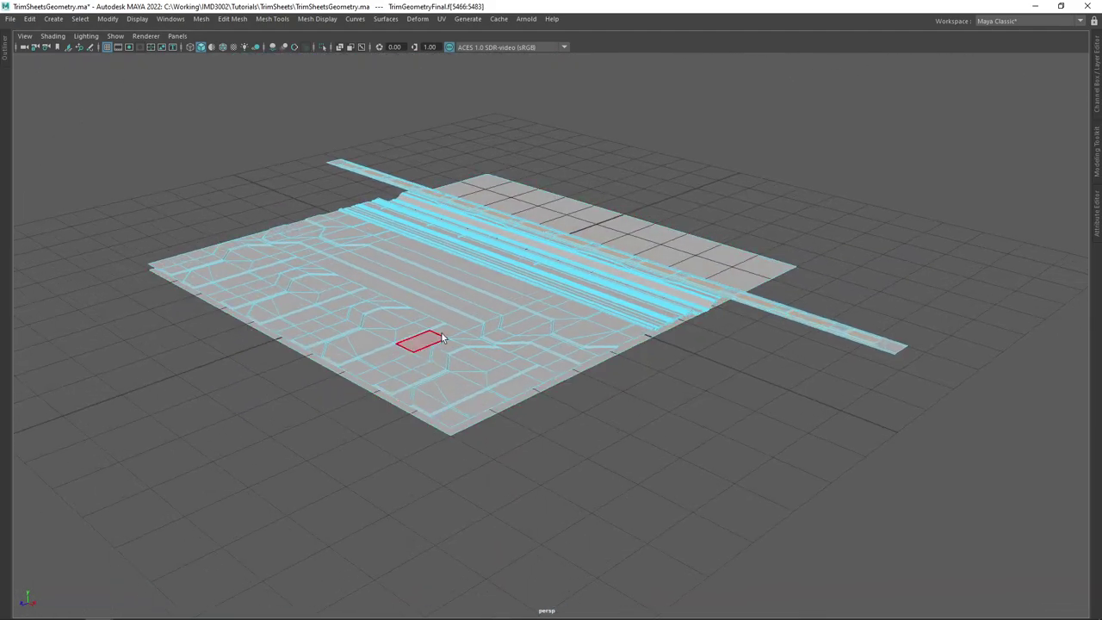
# Select the connected grooved panel at the sheet's front corner and move it up and back off the base plane
pyautogui.moveTo(442, 338); pyautogui.dragTo(470, 407)
pyautogui.doubleClick(470, 407)
pyautogui.moveTo(545, 453); pyautogui.dragTo(618, 419)
pyautogui.press('w')
pyautogui.moveTo(588, 474); pyautogui.dragTo(645, 437)
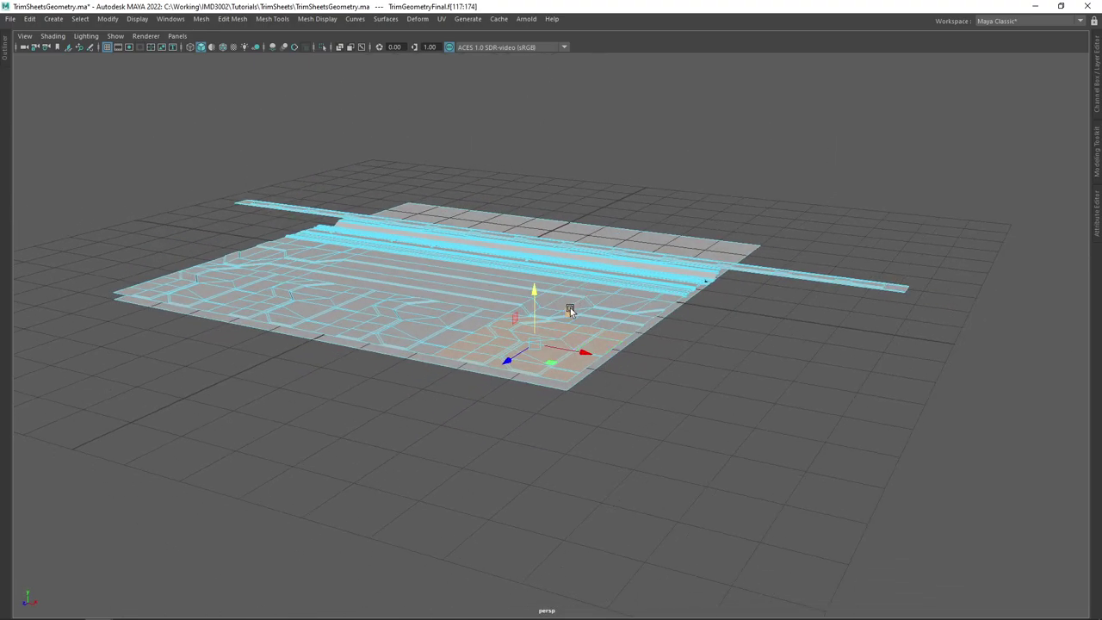
pyautogui.moveTo(569, 317); pyautogui.dragTo(728, 127)
pyautogui.moveTo(745, 223); pyautogui.dragTo(765, 261)
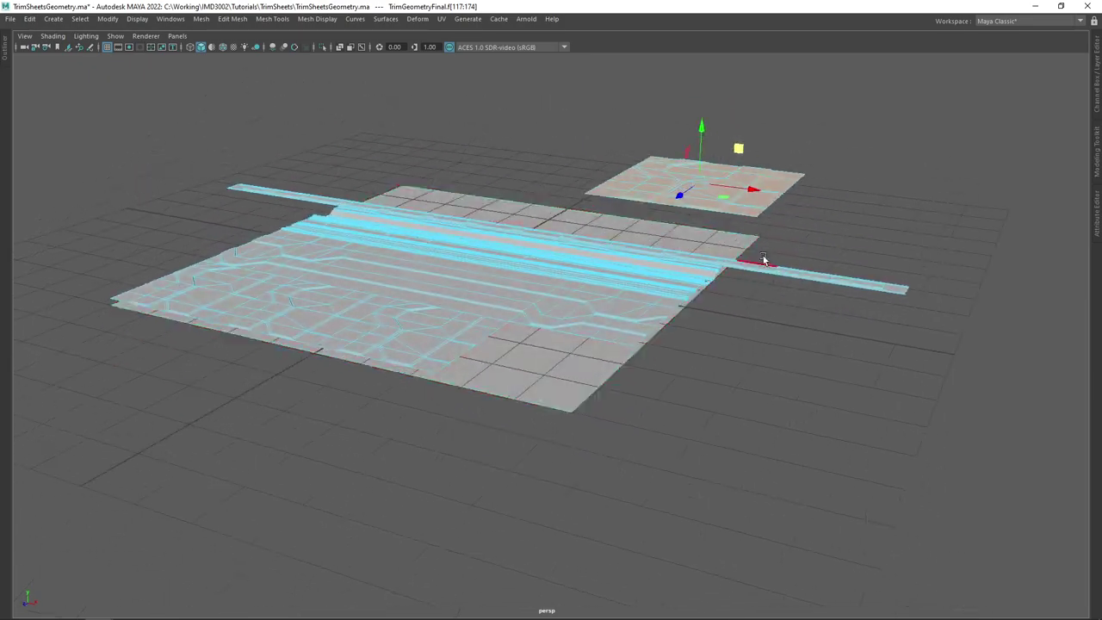
# Move the next two grooved panels along the front edge up and back off the base plane
pyautogui.doubleClick(398, 342)
pyautogui.moveTo(530, 367); pyautogui.dragTo(511, 367)
pyautogui.moveTo(401, 280); pyautogui.dragTo(389, 93)
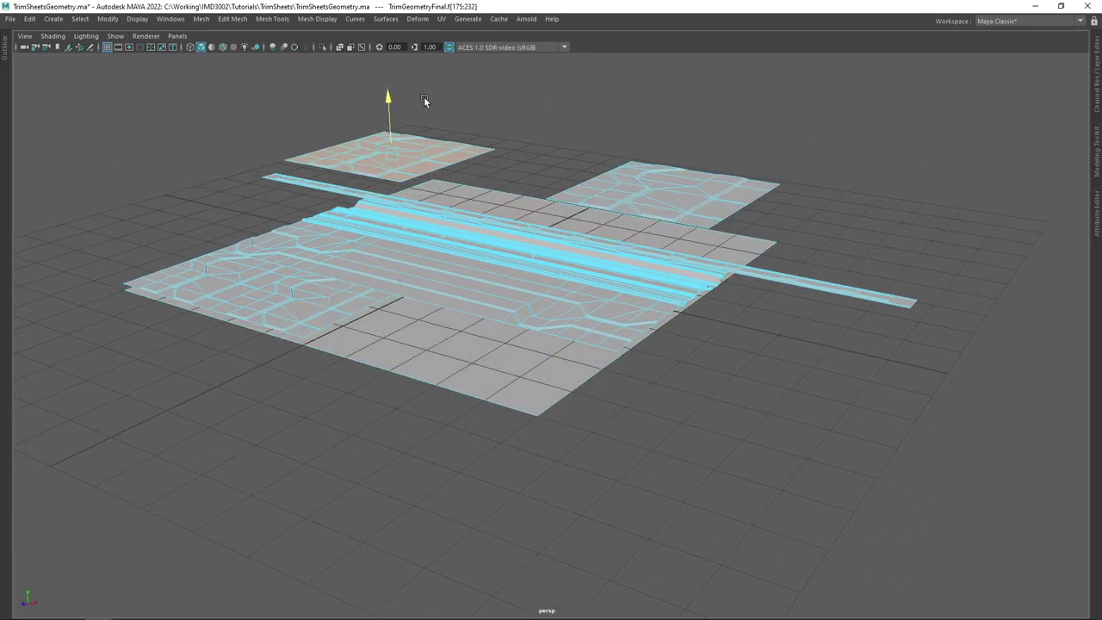
pyautogui.moveTo(517, 164); pyautogui.dragTo(420, 111)
pyautogui.click(457, 297)
pyautogui.moveTo(462, 170); pyautogui.dragTo(452, 220)
# Move the last grooved panel off the base plane, inspect its bevelled grooves up close, and clear the selection
pyautogui.doubleClick(351, 295)
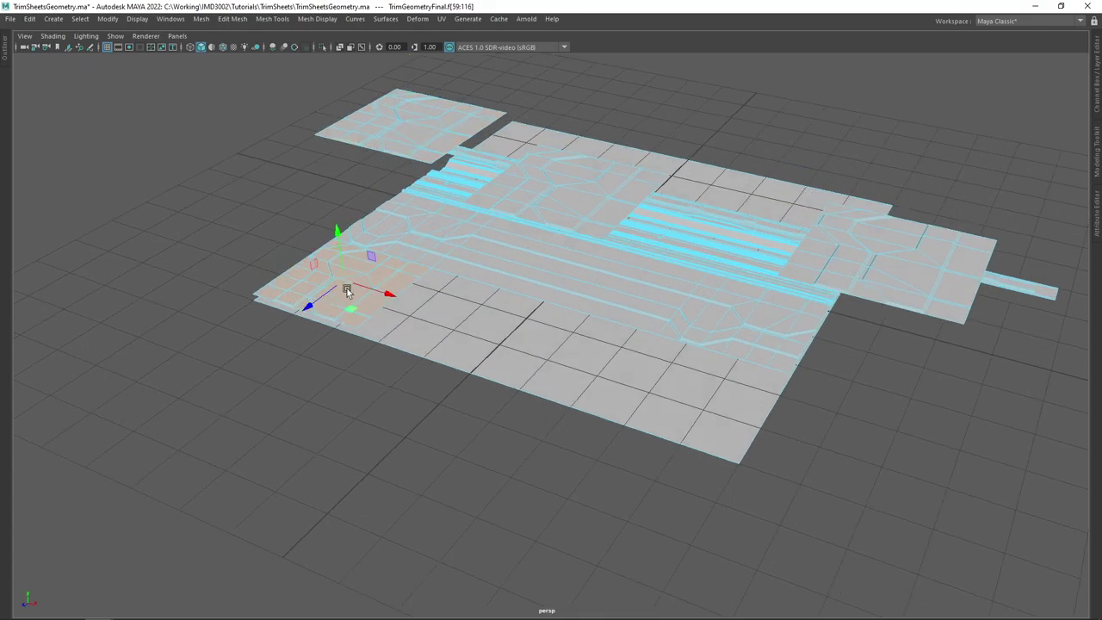
pyautogui.moveTo(346, 285); pyautogui.dragTo(467, 251)
pyautogui.scroll(5, 412, 215)
pyautogui.scroll(2, 468, 251)
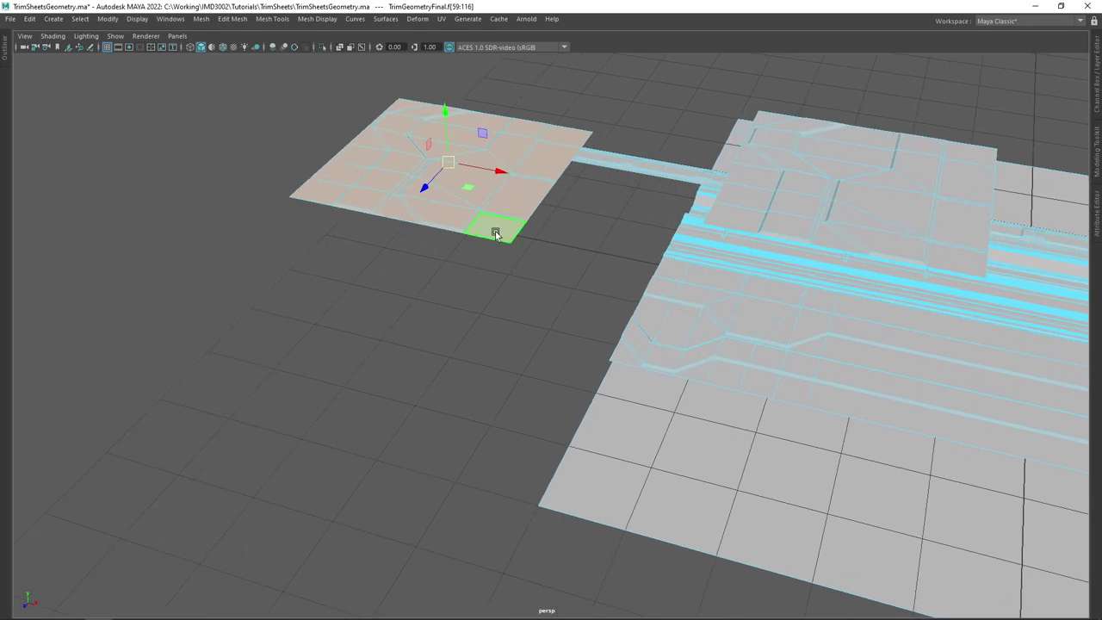
pyautogui.press('f')
pyautogui.moveTo(593, 287); pyautogui.dragTo(684, 153)
pyautogui.click(663, 161)
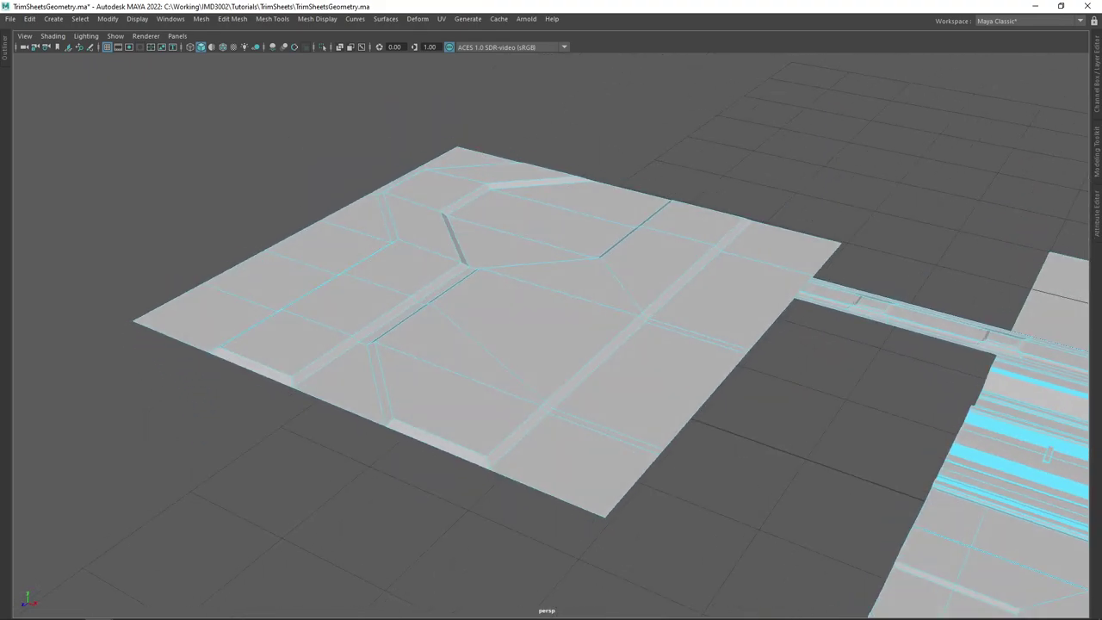
# Bring up TrimNormal.png in Photos and examine the angled grooves and their colours across the lower part of the normal map
pyautogui.moveTo(0, 116); pyautogui.dragTo(666, 27)
pyautogui.scroll(2, 517, 491)
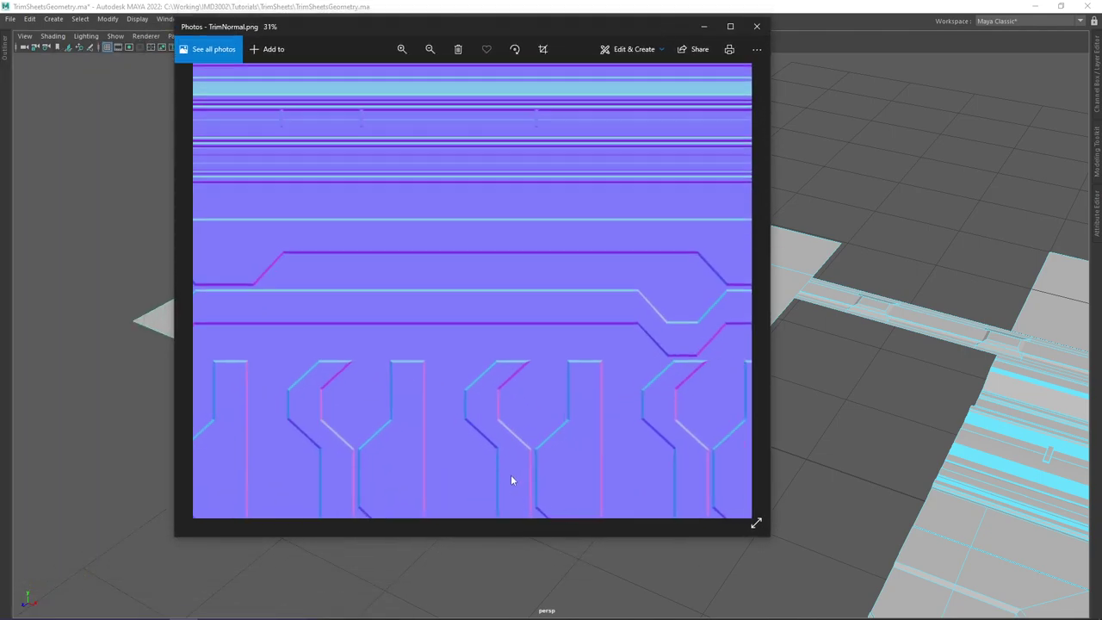
pyautogui.scroll(-2, 512, 479)
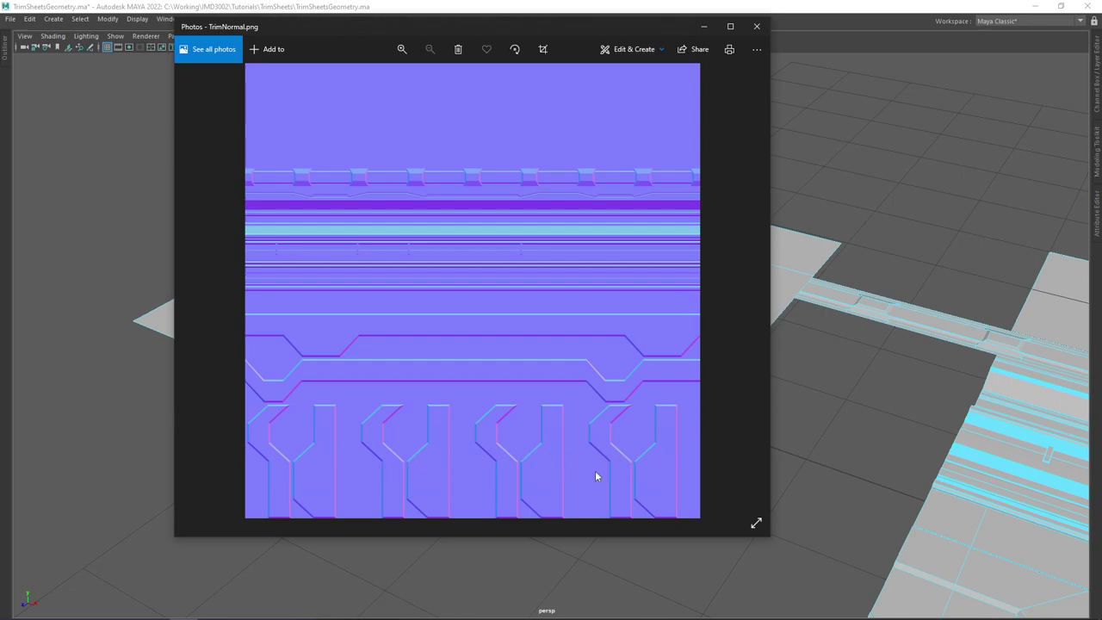
pyautogui.scroll(4, 564, 473)
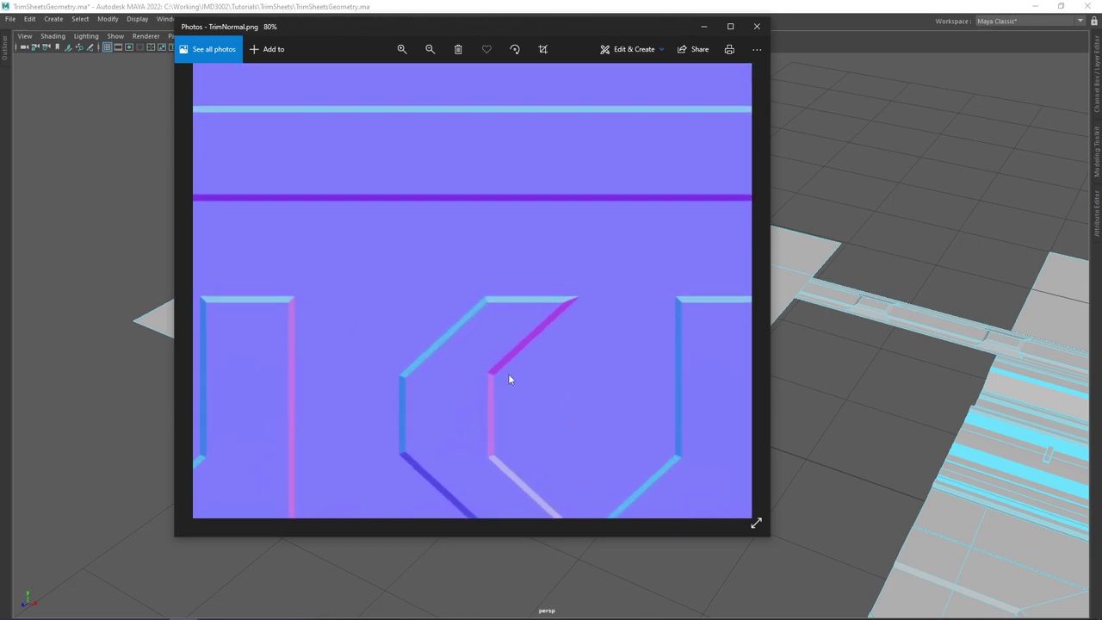
pyautogui.moveTo(537, 337); pyautogui.dragTo(467, 212)
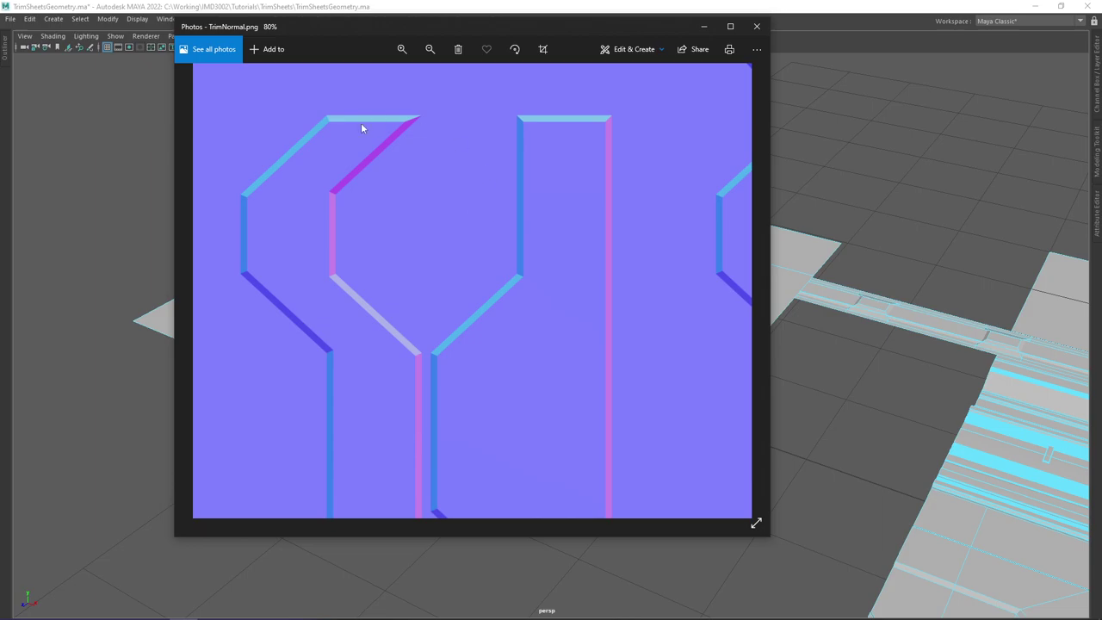
pyautogui.scroll(-3, 428, 199)
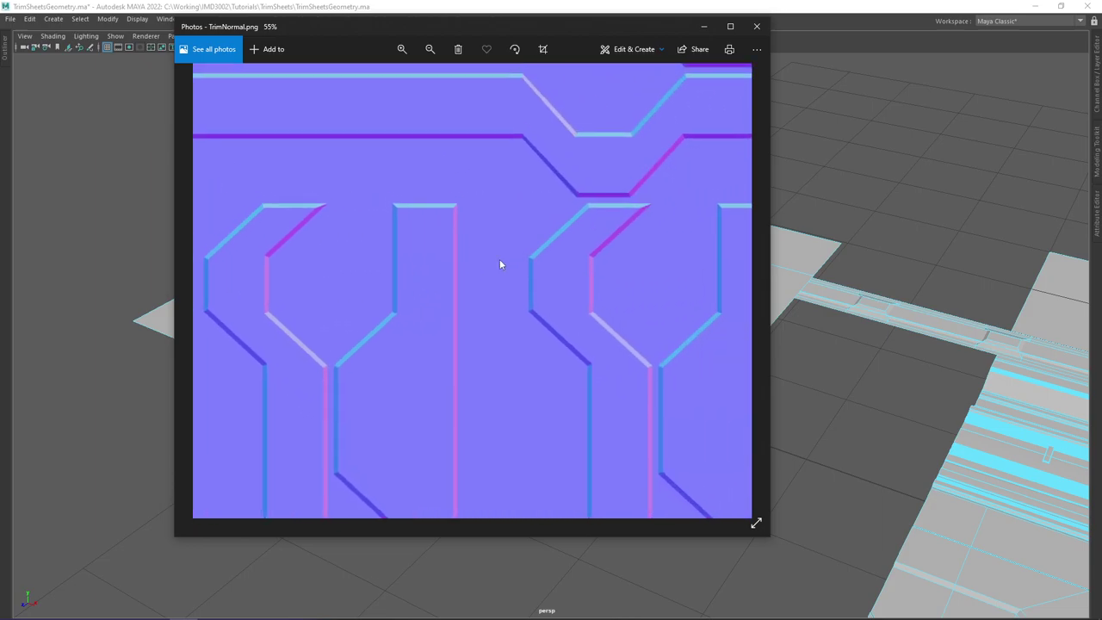
pyautogui.scroll(2, 537, 252)
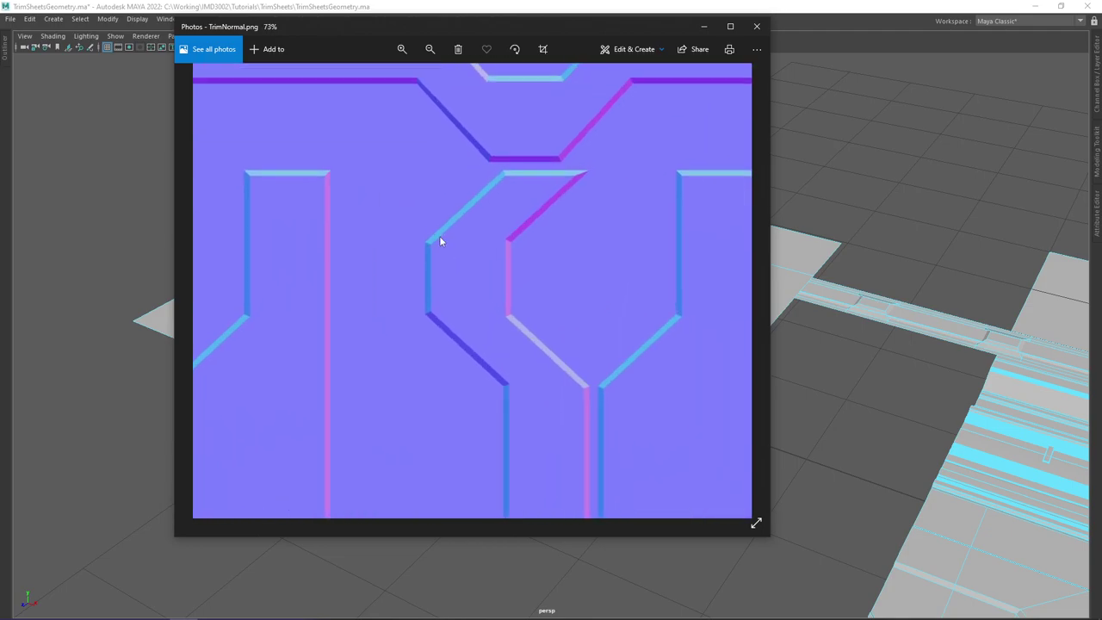
# Switch back to Maya, restore the grooved panels to the sheet, and try lifting the wide middle groove section off the base plane
pyautogui.moveTo(654, 28); pyautogui.dragTo(0, 155)
pyautogui.scroll(-1, 456, 262)
pyautogui.keyDown('alt'); pyautogui.moveTo(460, 261); pyautogui.dragTo(509, 284); pyautogui.keyUp('alt')
pyautogui.click(507, 286)
pyautogui.scroll(-10, 595, 288)
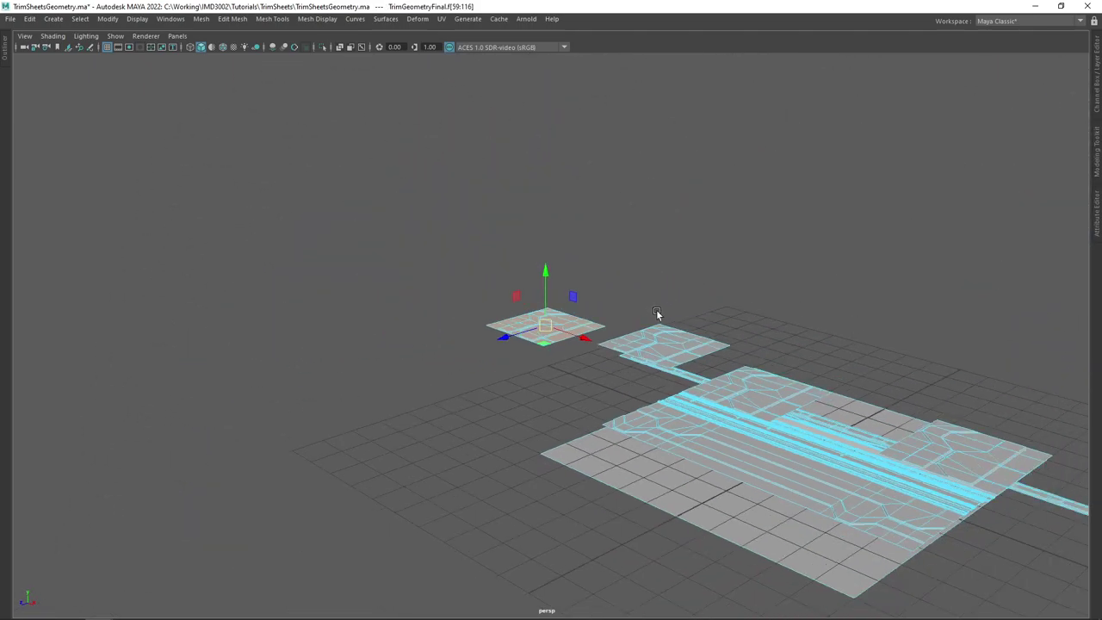
pyautogui.keyDown('alt'); pyautogui.moveTo(488, 223); pyautogui.dragTo(425, 212); pyautogui.keyUp('alt')
pyautogui.moveTo(242, 175); pyautogui.dragTo(500, 244)
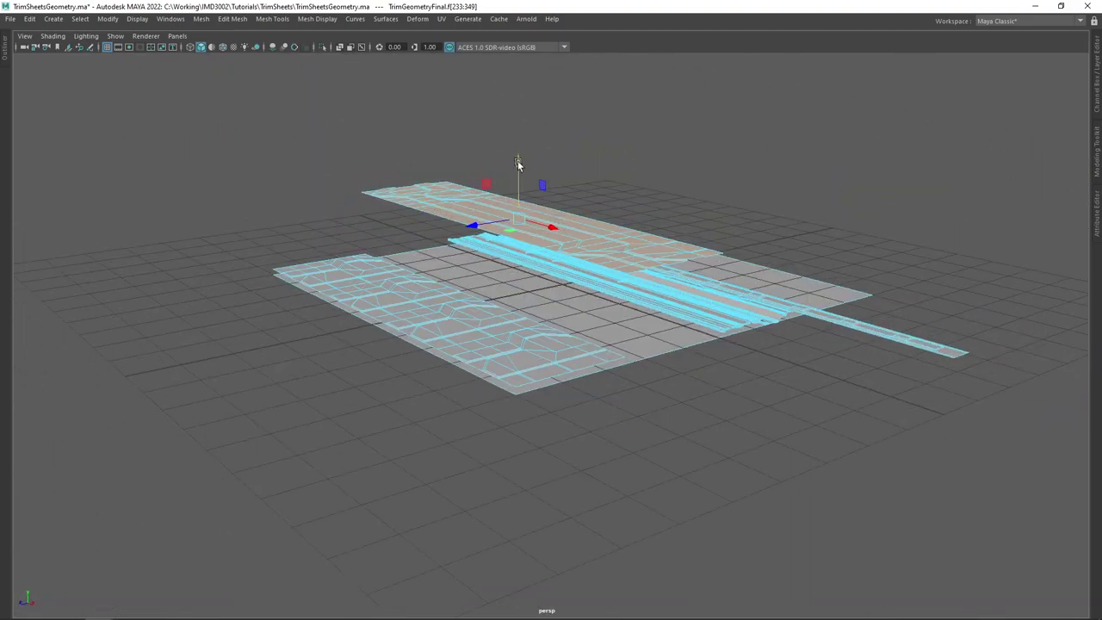
# Duplicate the whole trim geometry and offset the copy along X with a Translate X of -100
pyautogui.moveTo(438, 144); pyautogui.dragTo(474, 167)
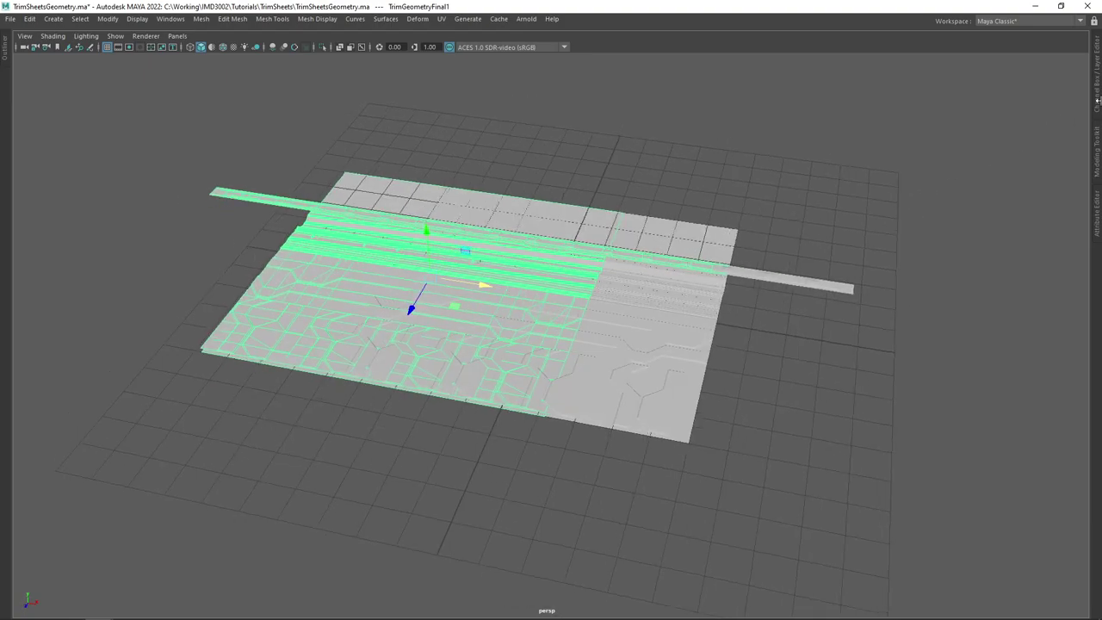
pyautogui.click(1097, 101)
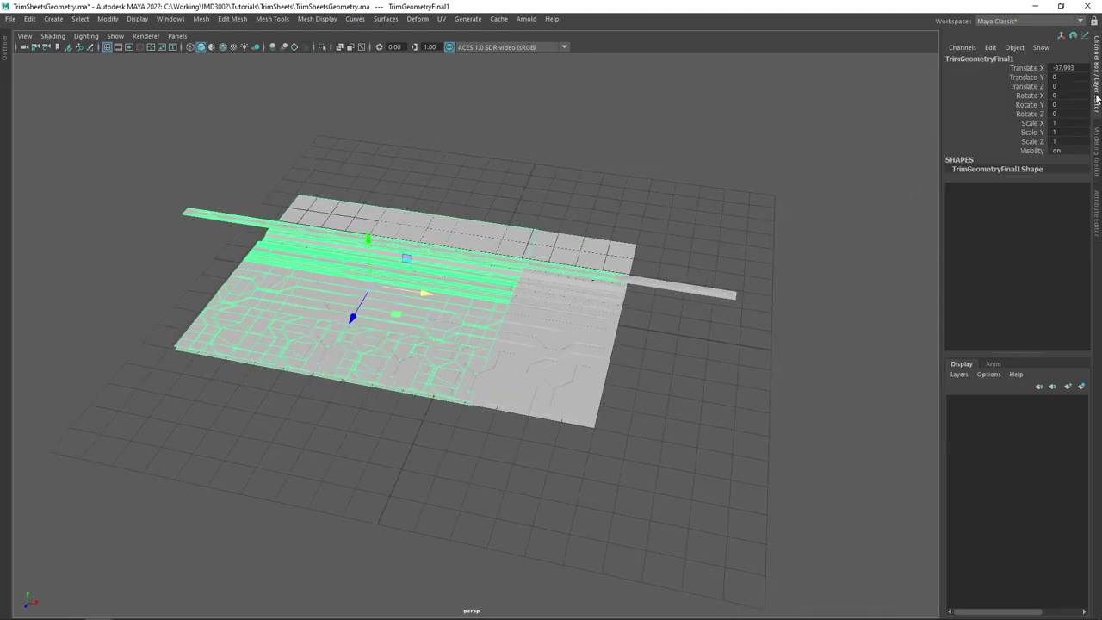
pyautogui.moveTo(441, 303); pyautogui.dragTo(265, 276)
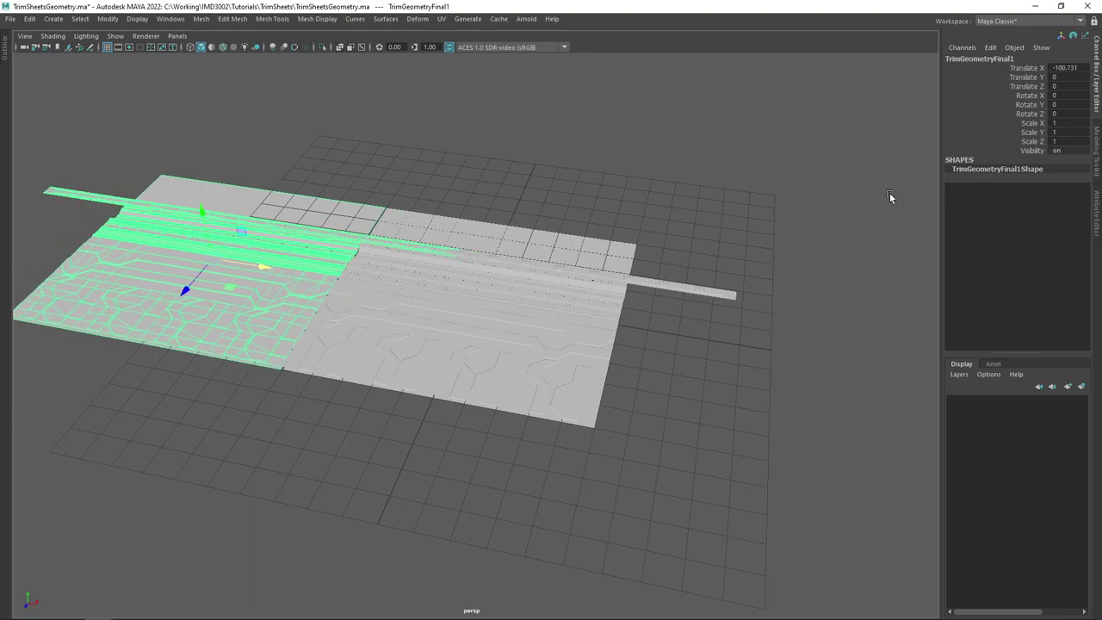
pyautogui.doubleClick(1061, 68)
pyautogui.press('Return')
pyautogui.moveTo(530, 174); pyautogui.dragTo(542, 247)
pyautogui.scroll(3, 567, 175)
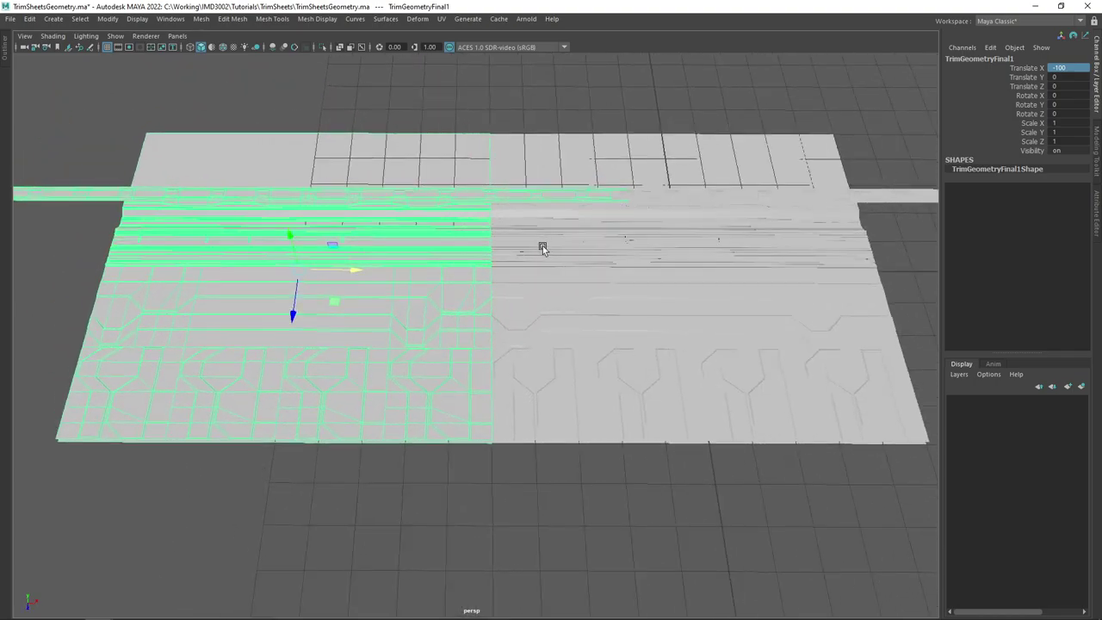
# Inspect the seam between the original trim sheet and its copy, with the copy deselected and selected
pyautogui.click(554, 459)
pyautogui.moveTo(562, 342); pyautogui.dragTo(573, 285)
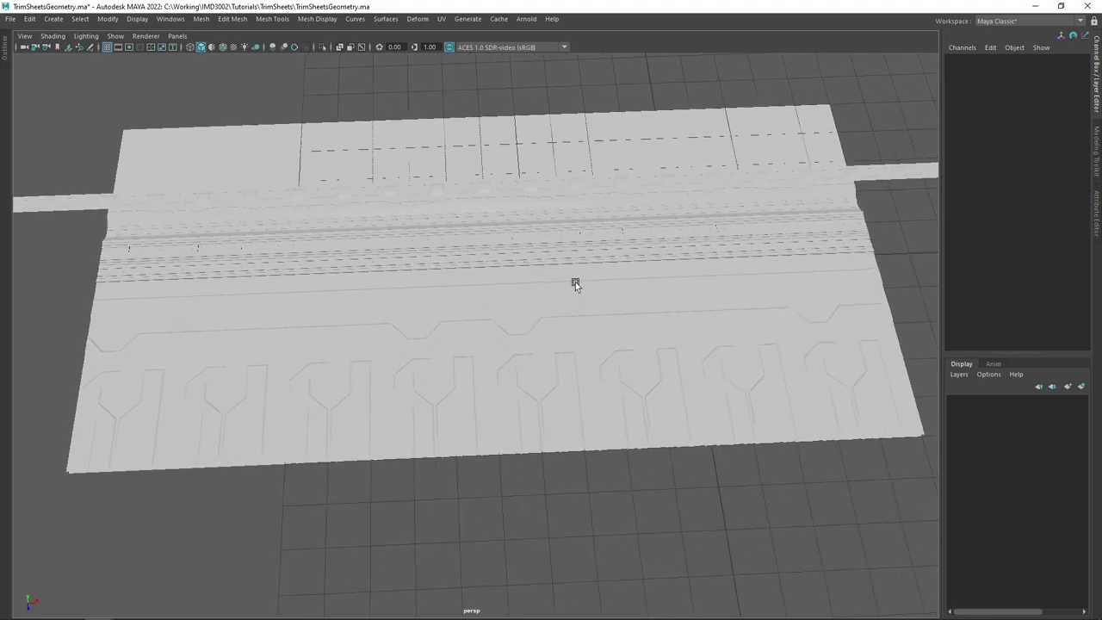
pyautogui.click(574, 288)
pyautogui.click(440, 248)
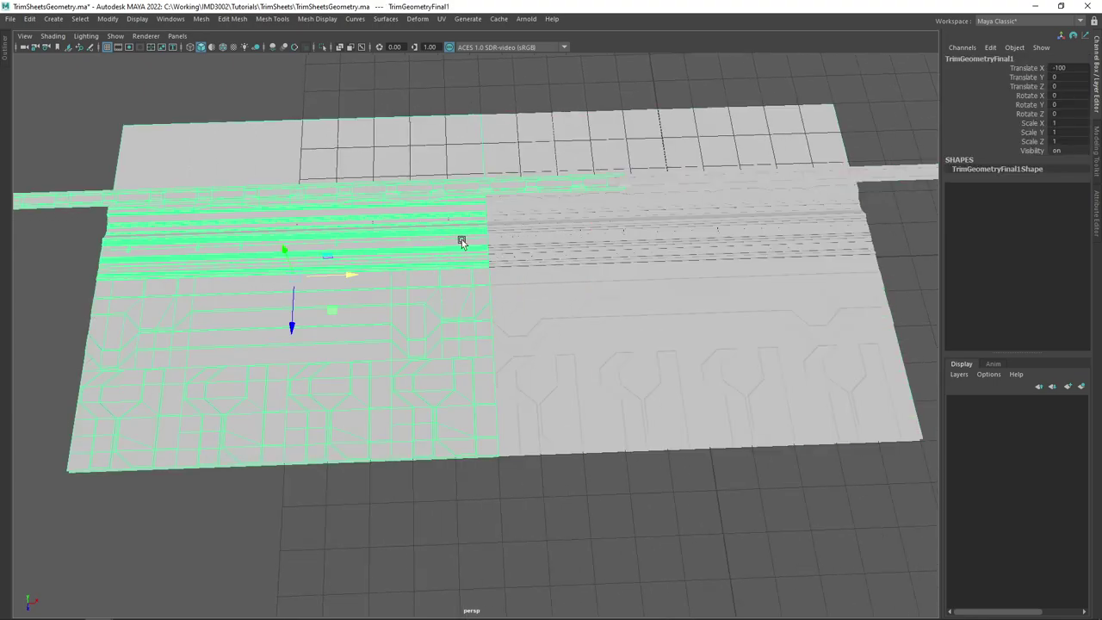
pyautogui.moveTo(459, 221); pyautogui.dragTo(472, 256)
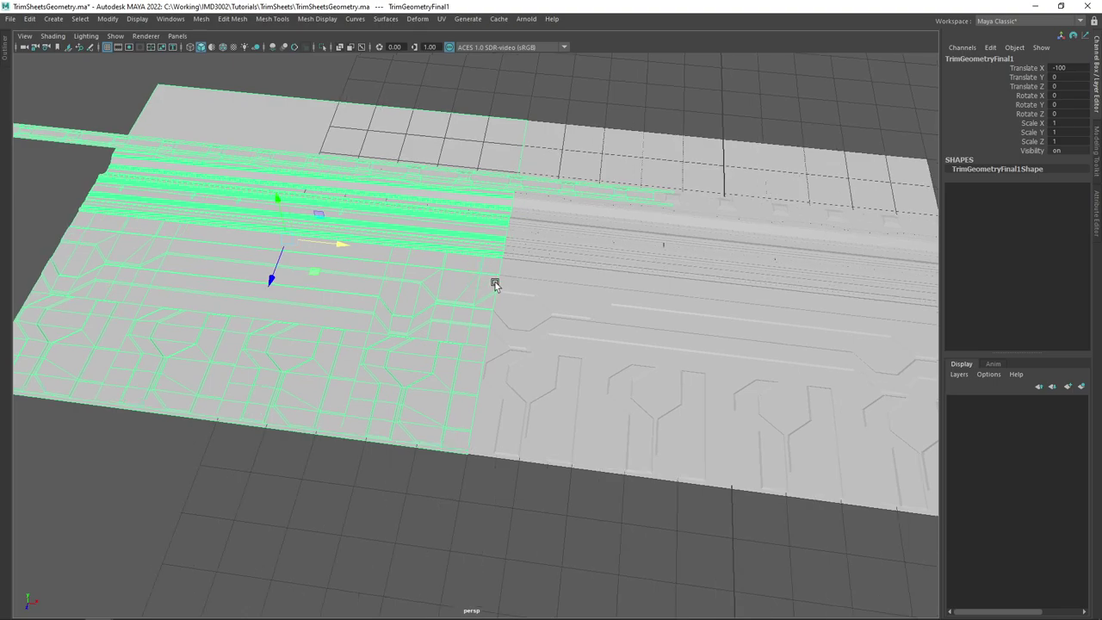
pyautogui.scroll(1, 485, 285)
pyautogui.scroll(-1, 486, 284)
pyautogui.moveTo(488, 283)
pyautogui.mouseDown()
pyautogui.moveTo(469, 302)
pyautogui.moveTo(451, 285)
pyautogui.moveTo(461, 303)
pyautogui.moveTo(472, 291)
pyautogui.mouseUp()
pyautogui.click(615, 139)
pyautogui.moveTo(615, 139); pyautogui.dragTo(556, 223)
pyautogui.click(485, 352)
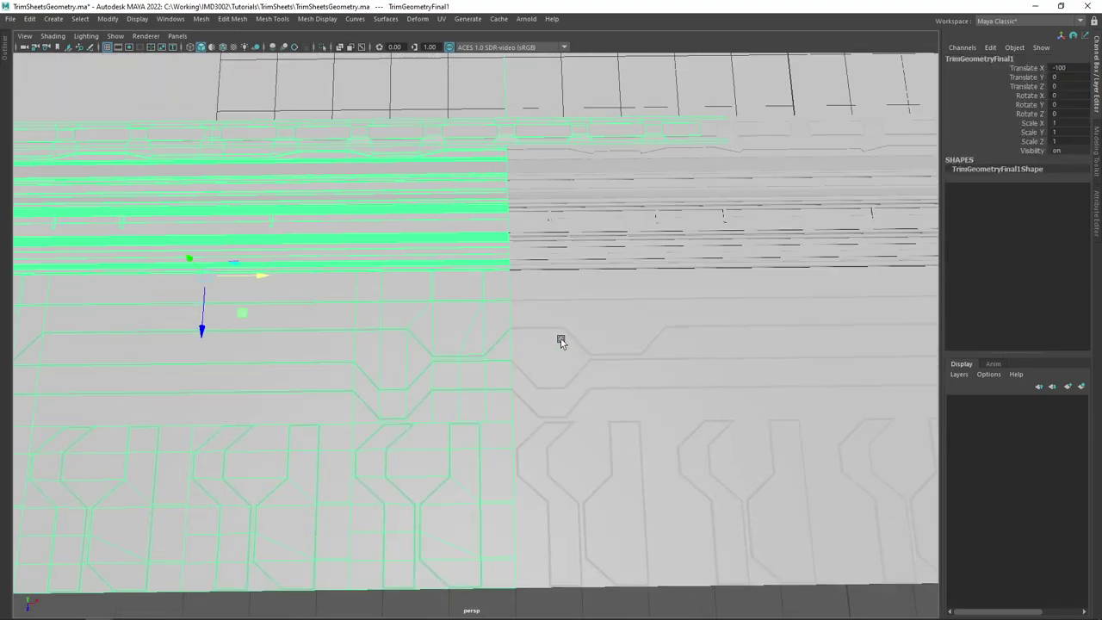
# Look at both adjoining trim sheets from the top view with nothing selected
pyautogui.press('space')
pyautogui.moveTo(562, 353); pyautogui.dragTo(508, 342)
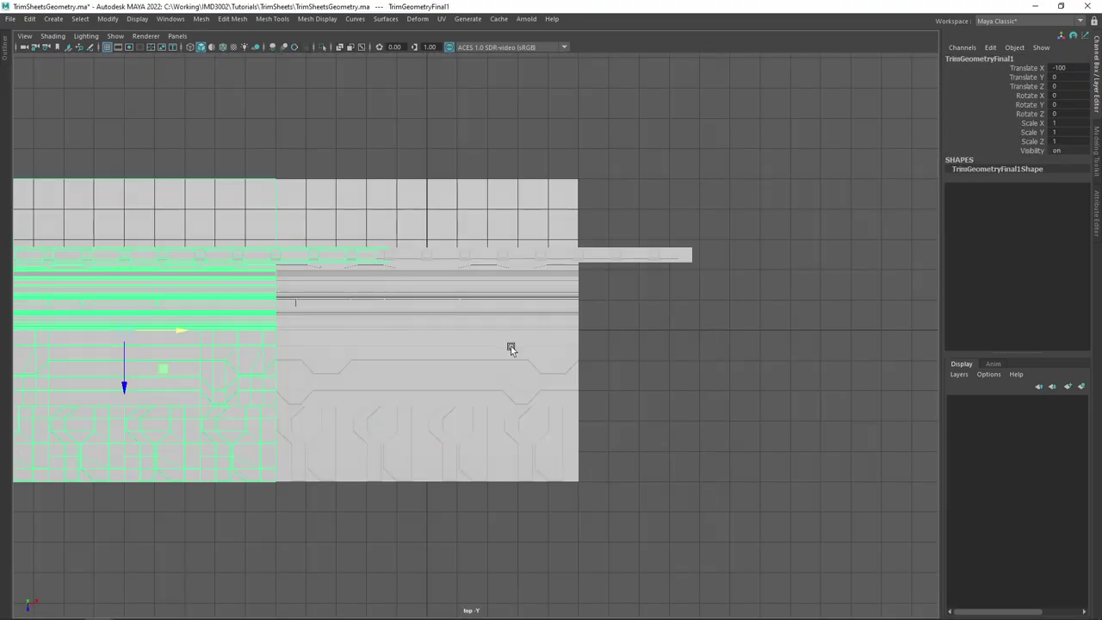
pyautogui.click(546, 355)
pyautogui.moveTo(293, 379); pyautogui.dragTo(522, 358)
pyautogui.scroll(2, 522, 357)
pyautogui.moveTo(410, 530); pyautogui.dragTo(532, 445)
# Display the wireframe over the shaded sheets and examine how the trim edges line up across the seam
pyautogui.click(213, 104)
pyautogui.click(223, 47)
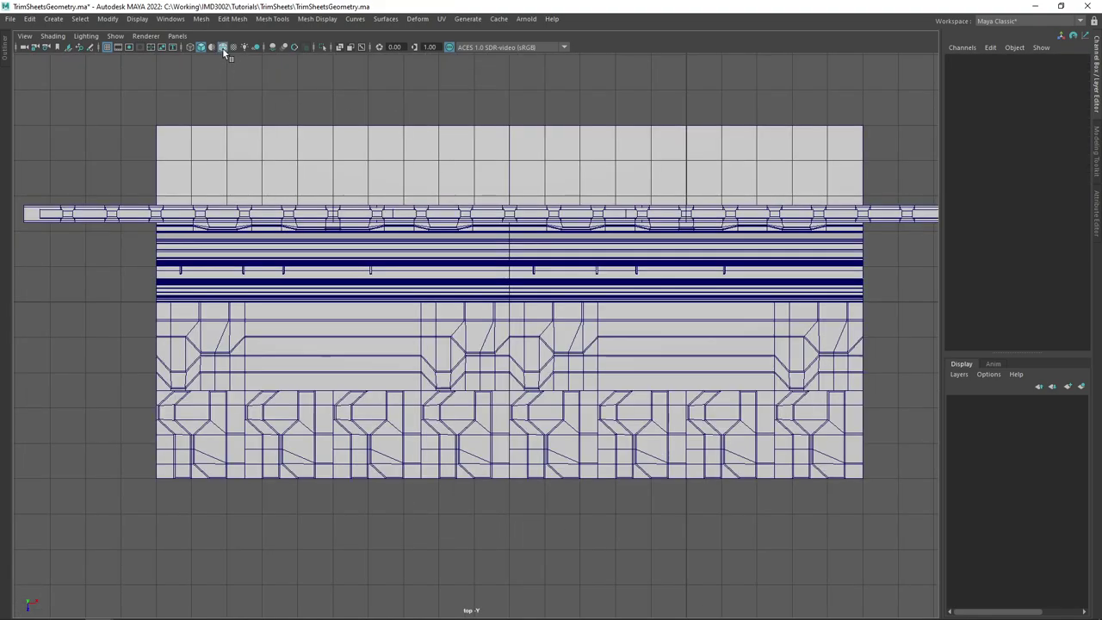
pyautogui.scroll(2, 596, 322)
pyautogui.scroll(6, 413, 312)
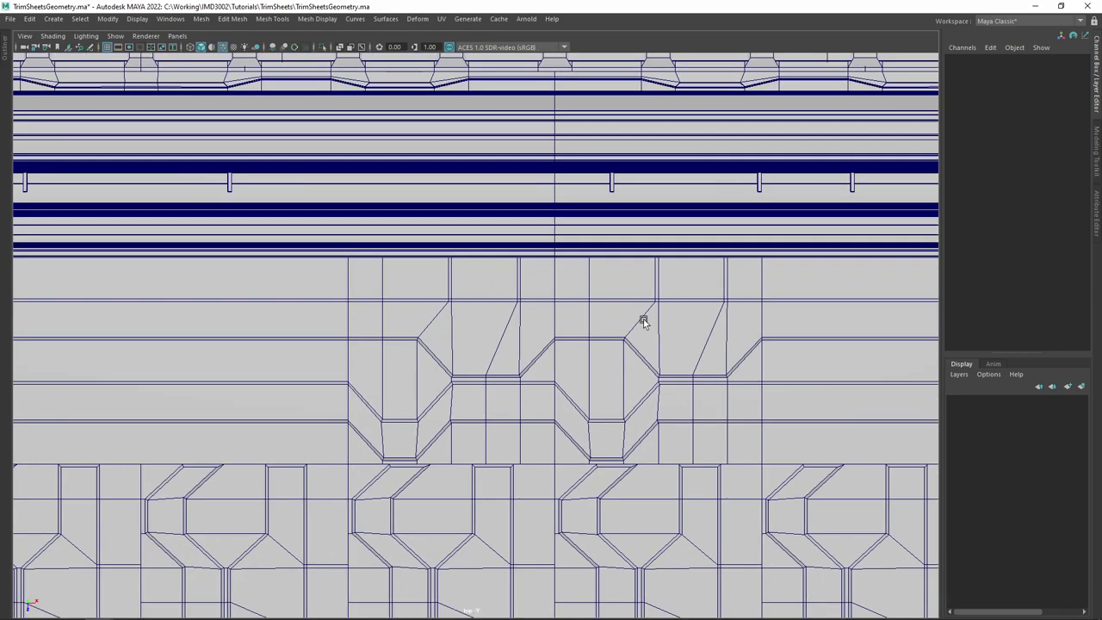
pyautogui.scroll(-10, 421, 273)
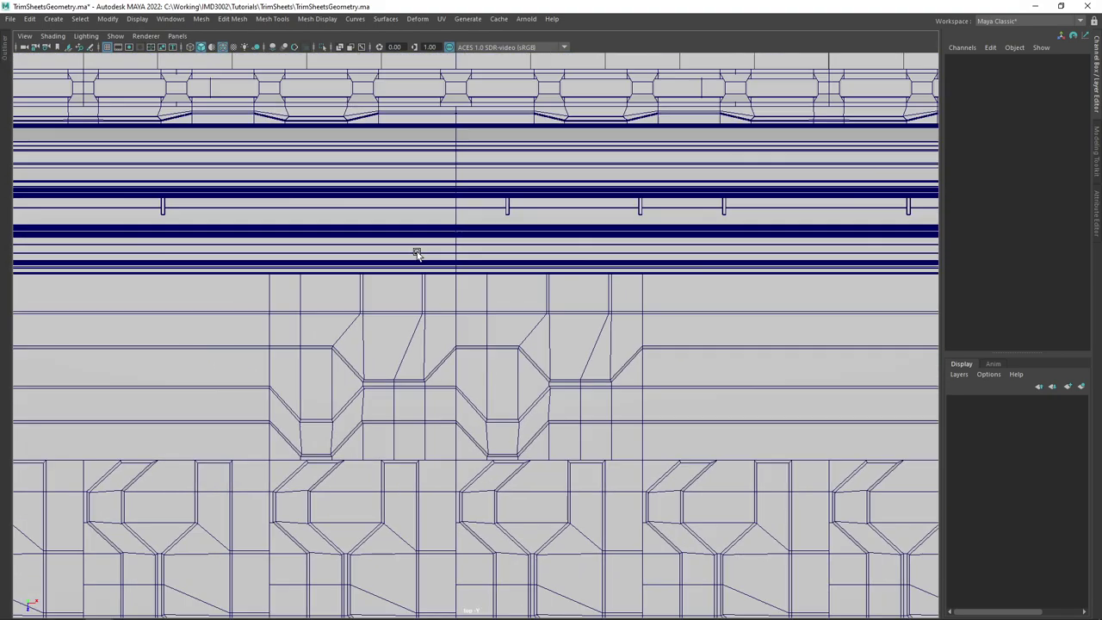
pyautogui.scroll(-3, 458, 295)
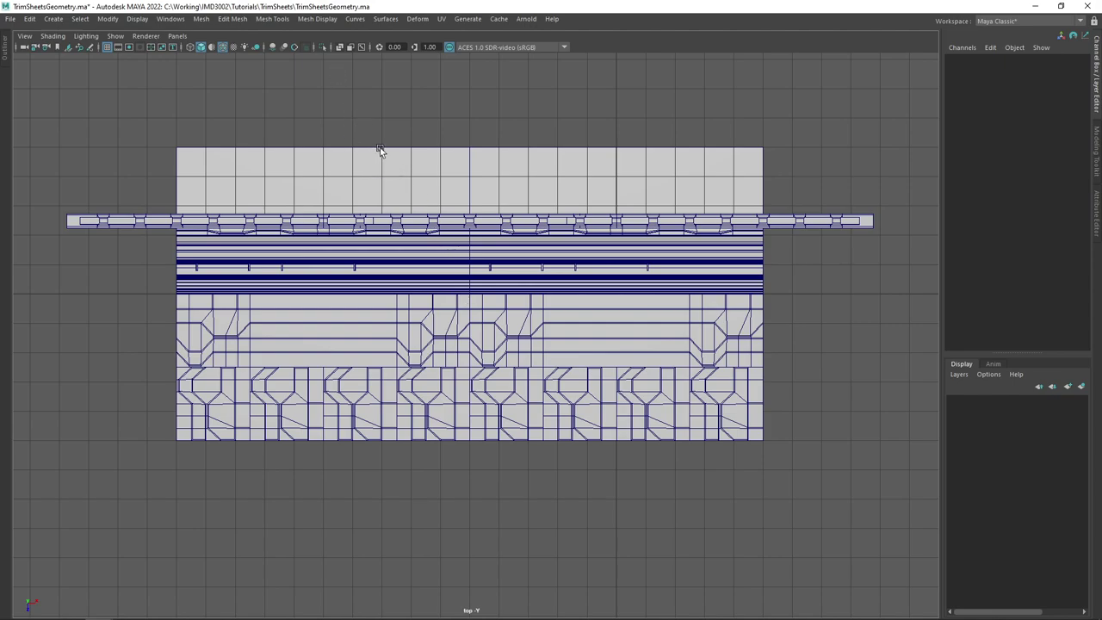
# Return to plain shading in the perspective view and delete the duplicated trim sheet
pyautogui.press('5')
pyautogui.press('space')
pyautogui.moveTo(403, 166); pyautogui.dragTo(395, 127)
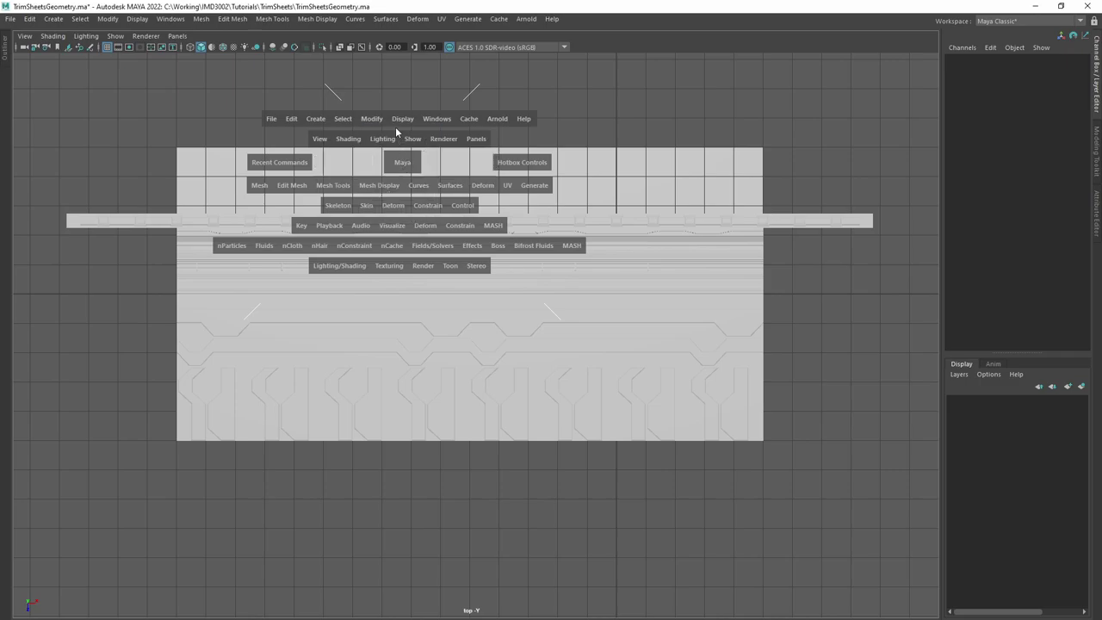
pyautogui.click(366, 215)
pyautogui.press('Delete')
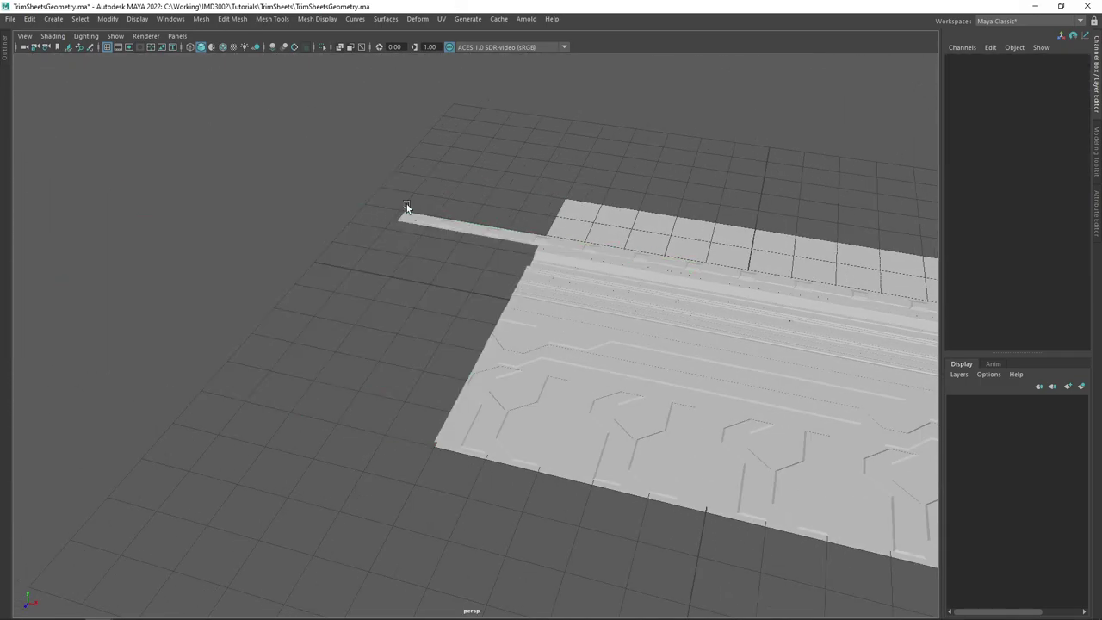
# Switch the remaining trim sheet to face selection and select the connected faces of the long overhanging strip
pyautogui.scroll(-3, 517, 263)
pyautogui.moveTo(671, 310); pyautogui.dragTo(461, 290)
pyautogui.click(460, 290)
pyautogui.scroll(5, 540, 305)
pyautogui.moveTo(540, 306)
pyautogui.mouseDown()
pyautogui.moveTo(428, 308)
pyautogui.moveTo(540, 318)
pyautogui.mouseUp()
pyautogui.rightClick(658, 261)
pyautogui.click(659, 292)
pyautogui.scroll(-5, 804, 335)
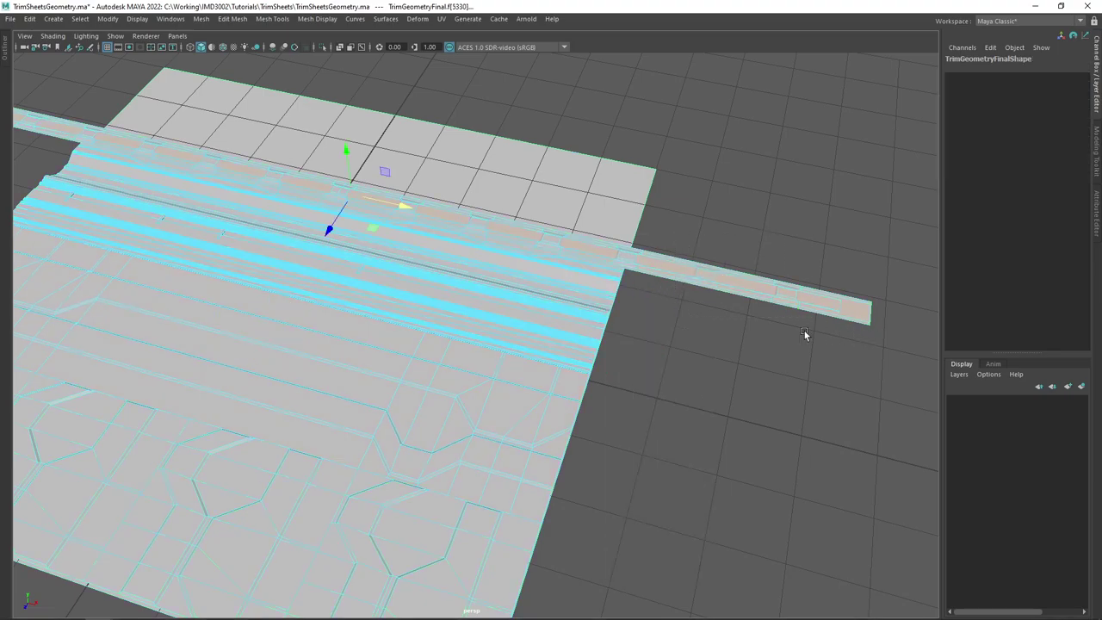
# Lift the selected strip slightly above the sheet and undo the move
pyautogui.click(435, 246)
pyautogui.moveTo(368, 200); pyautogui.dragTo(369, 187)
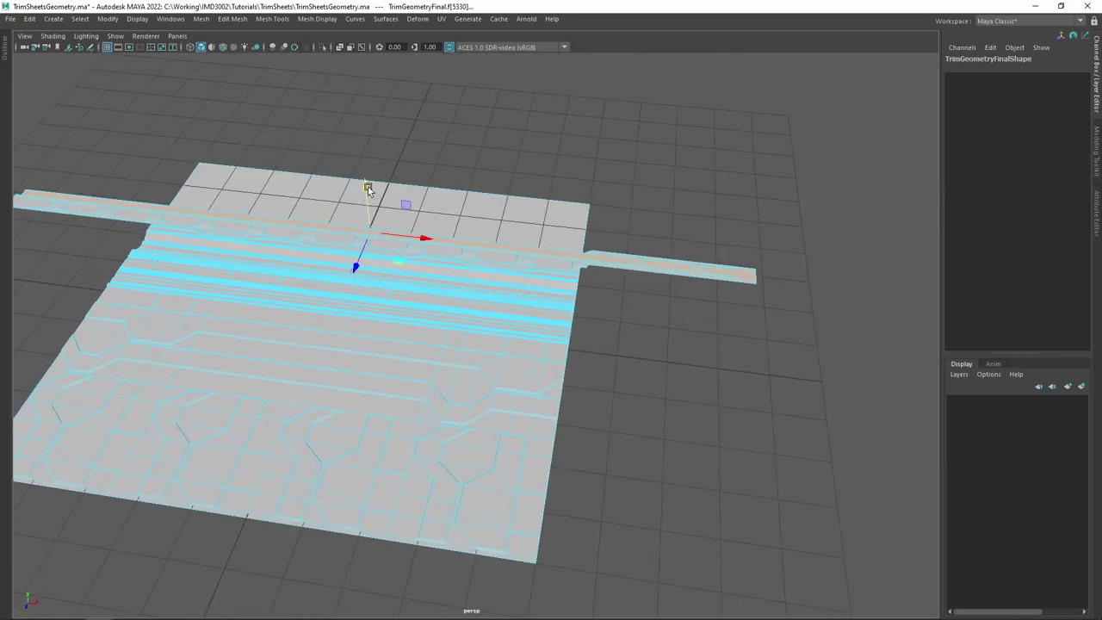
pyautogui.hotkey('ctrl', 'z')
# Examine the repeating blocks along the selected strip and where it crosses the base plane's side edge
pyautogui.keyDown('alt'); pyautogui.moveTo(608, 260); pyautogui.dragTo(606, 246); pyautogui.keyUp('alt')
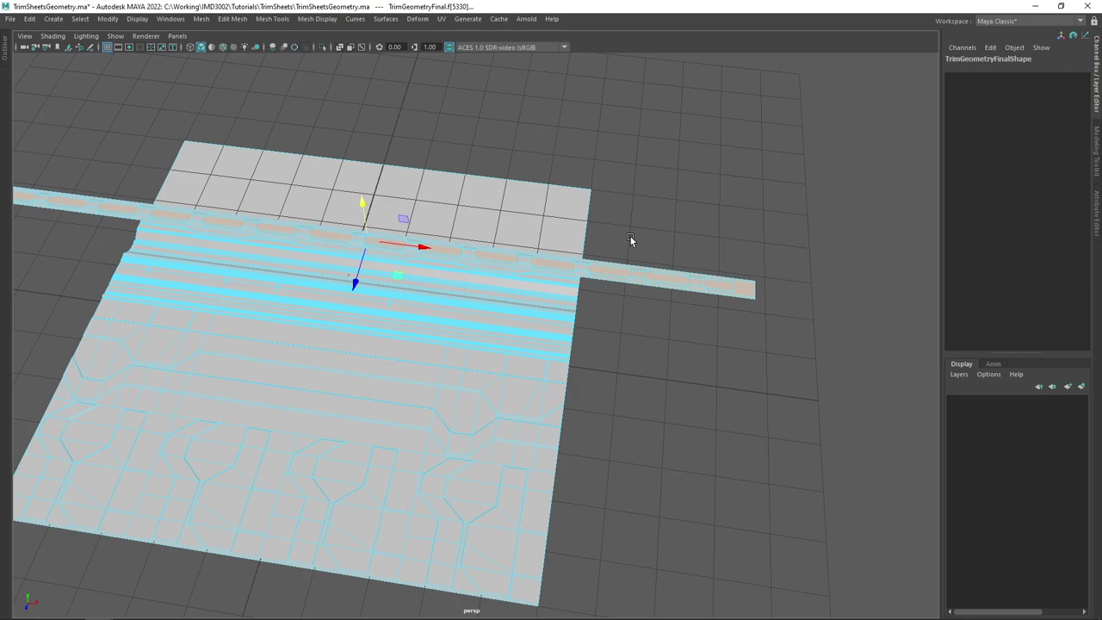
pyautogui.scroll(8, 630, 239)
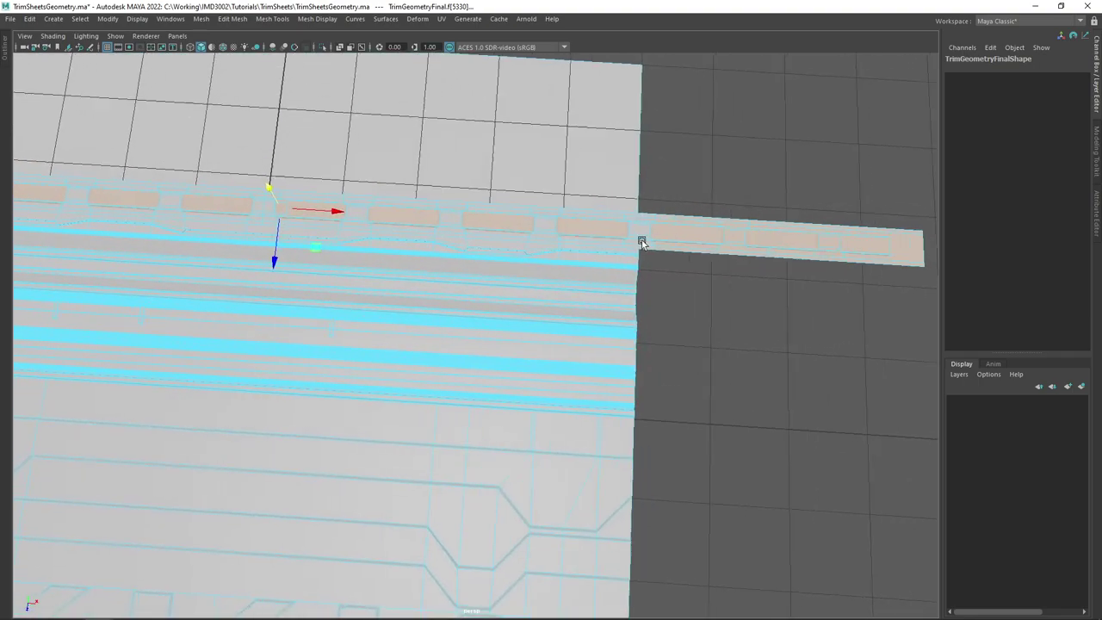
pyautogui.keyDown('alt'); pyautogui.moveTo(566, 259); pyautogui.dragTo(564, 264); pyautogui.keyUp('alt')
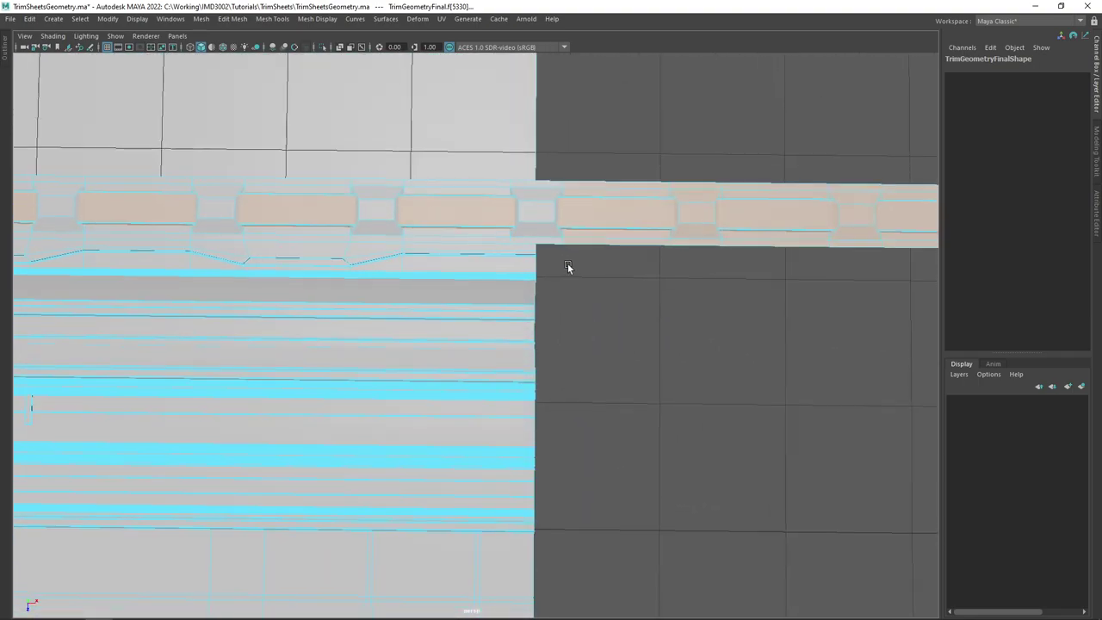
pyautogui.scroll(-2, 534, 207)
pyautogui.moveTo(482, 283); pyautogui.dragTo(734, 251)
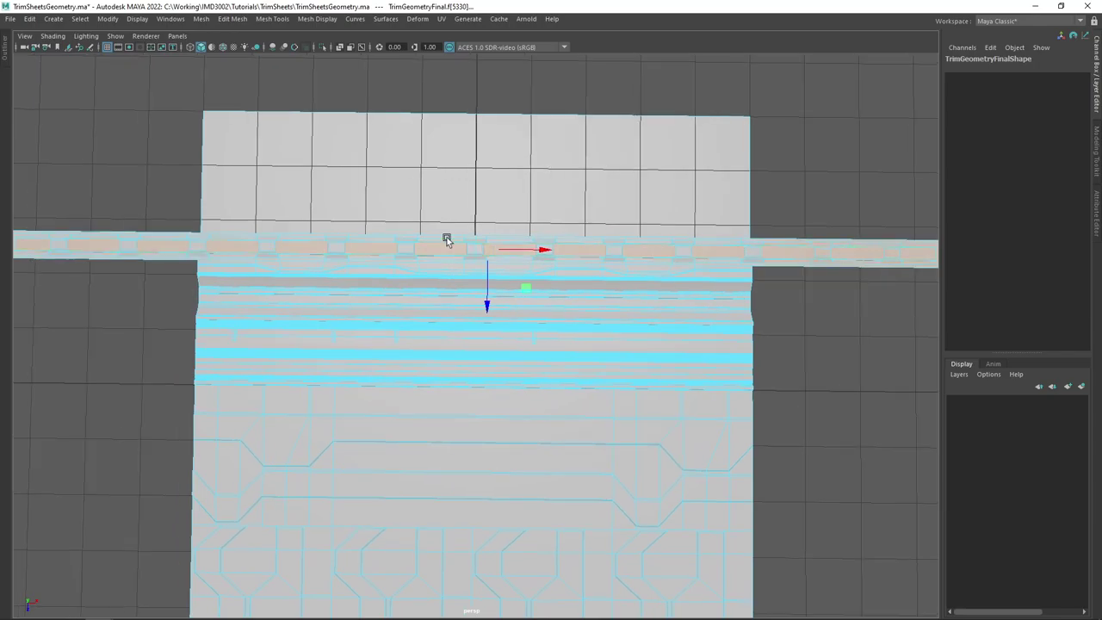
pyautogui.scroll(3, 485, 246)
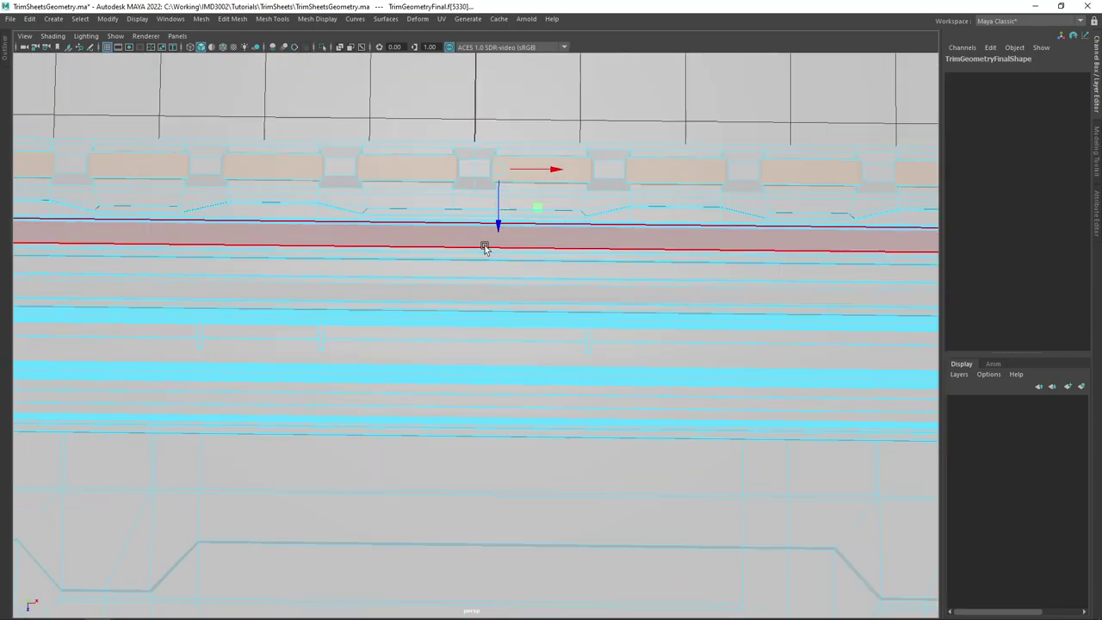
# Examine the long horizontal bands below the strip and their end profiles at the base plane's side edge
pyautogui.moveTo(485, 247); pyautogui.dragTo(298, 253)
pyautogui.moveTo(677, 389); pyautogui.dragTo(607, 302)
pyautogui.scroll(-2, 606, 302)
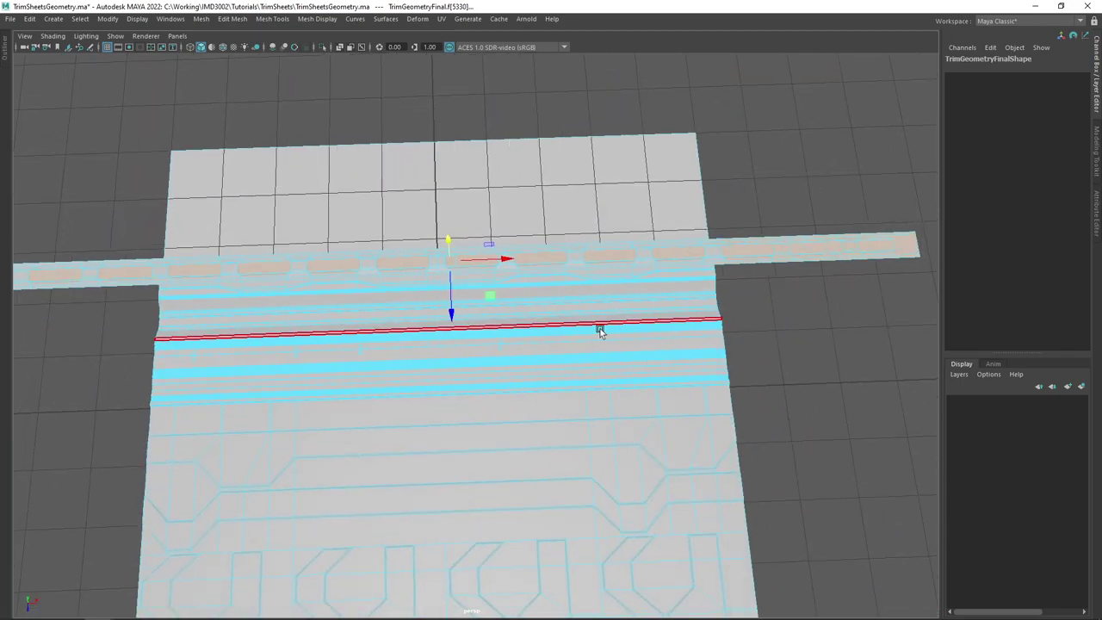
pyautogui.scroll(-2, 747, 344)
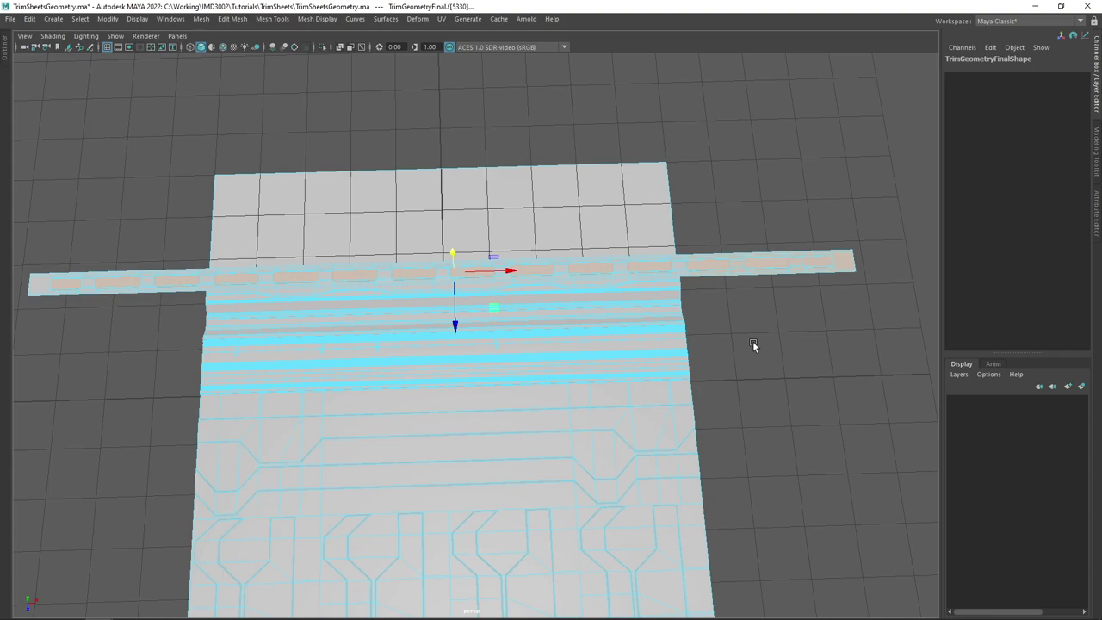
pyautogui.moveTo(760, 287); pyautogui.dragTo(635, 266)
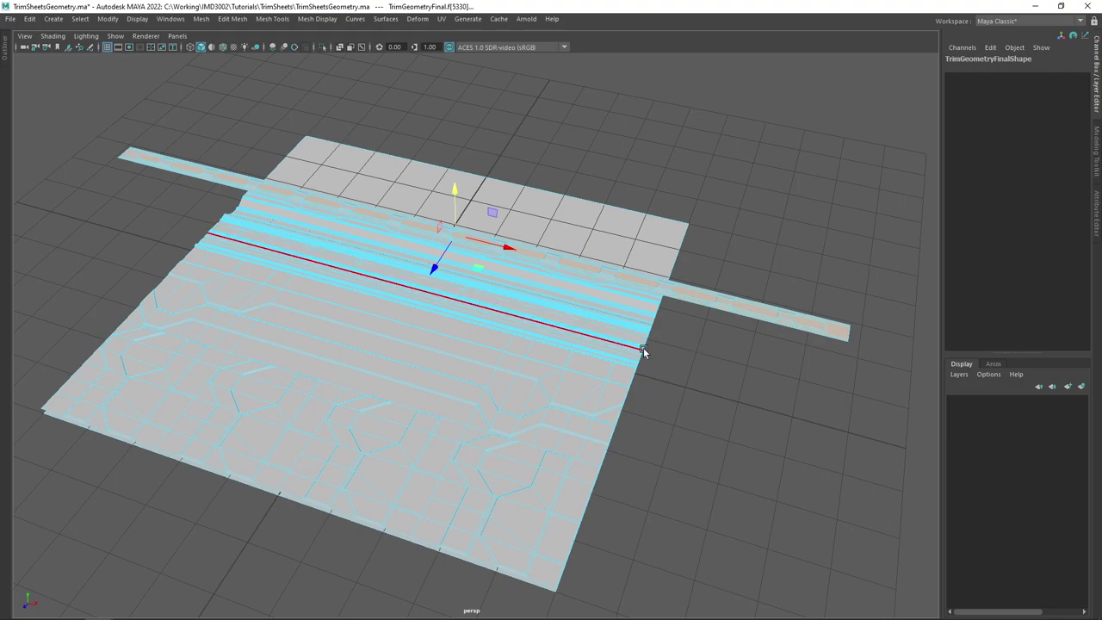
pyautogui.moveTo(643, 348); pyautogui.dragTo(695, 338)
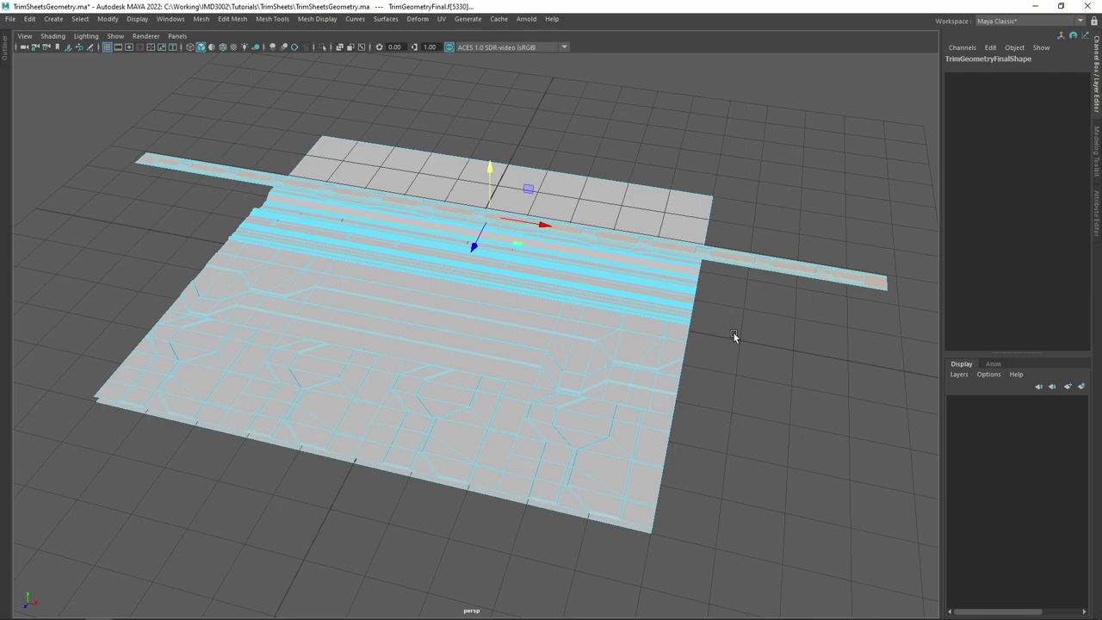
pyautogui.keyDown('alt'); pyautogui.moveTo(733, 333); pyautogui.dragTo(509, 413); pyautogui.keyUp('alt')
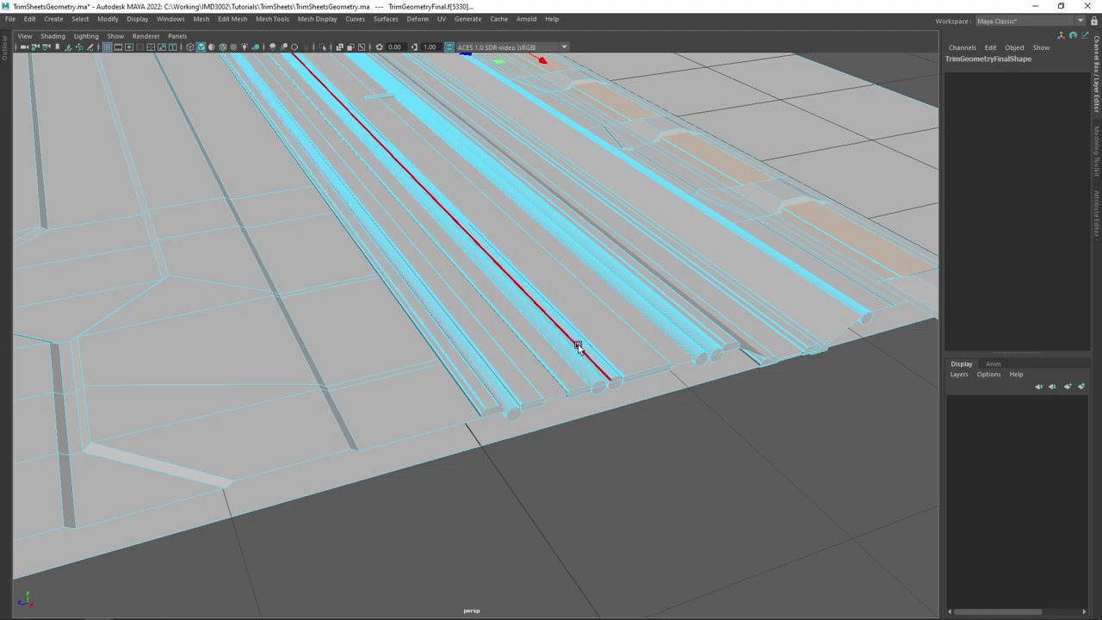
# Overlay the wireframe on the shaded trim sheet, return to object selection and clear the selection
pyautogui.moveTo(577, 347); pyautogui.dragTo(489, 288)
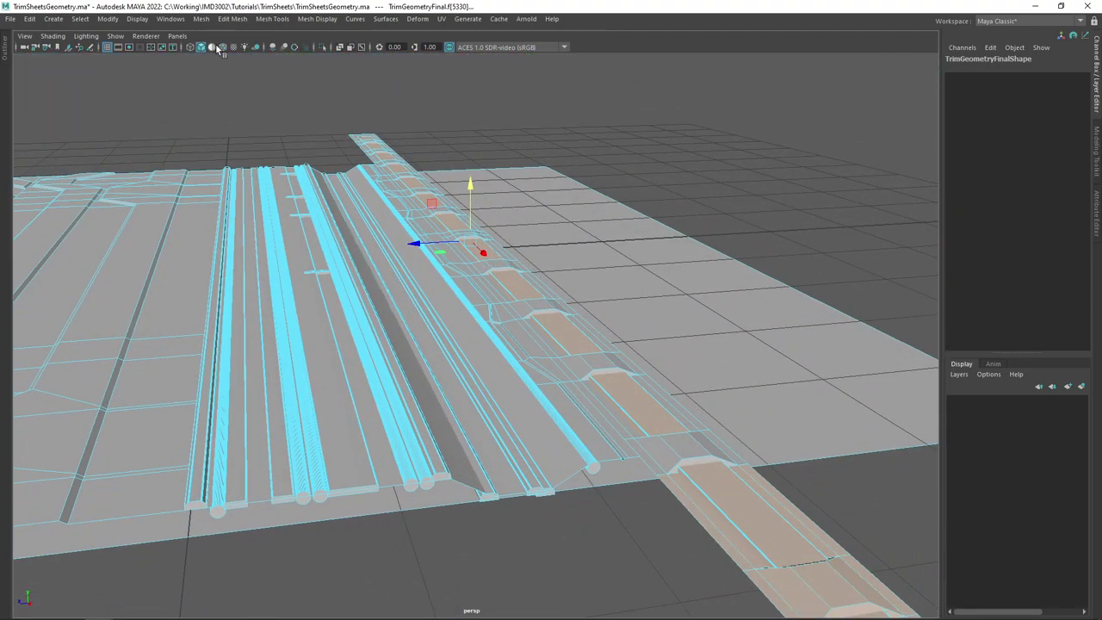
pyautogui.click(221, 46)
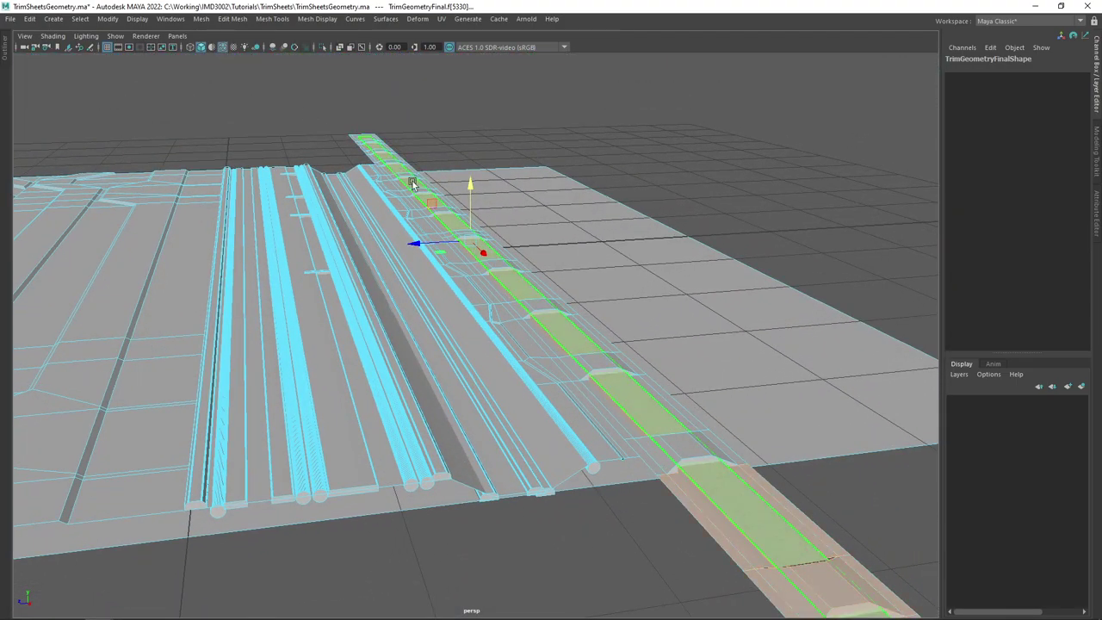
pyautogui.moveTo(413, 183); pyautogui.dragTo(474, 180)
pyautogui.rightClick(499, 180)
pyautogui.click(555, 162)
pyautogui.click(574, 164)
# Examine the whole trim sheet from above, including the strip that overhangs both sides of the base plane
pyautogui.moveTo(574, 166); pyautogui.dragTo(505, 223)
pyautogui.scroll(-5, 489, 200)
pyautogui.click(387, 237)
pyautogui.click(395, 193)
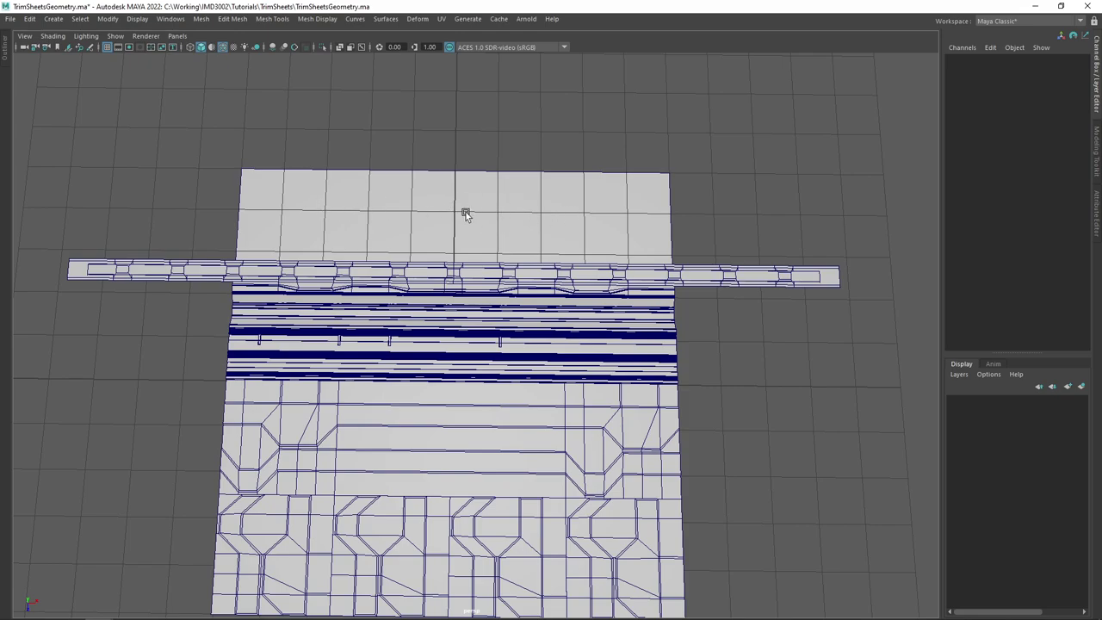
pyautogui.moveTo(466, 212); pyautogui.dragTo(474, 160)
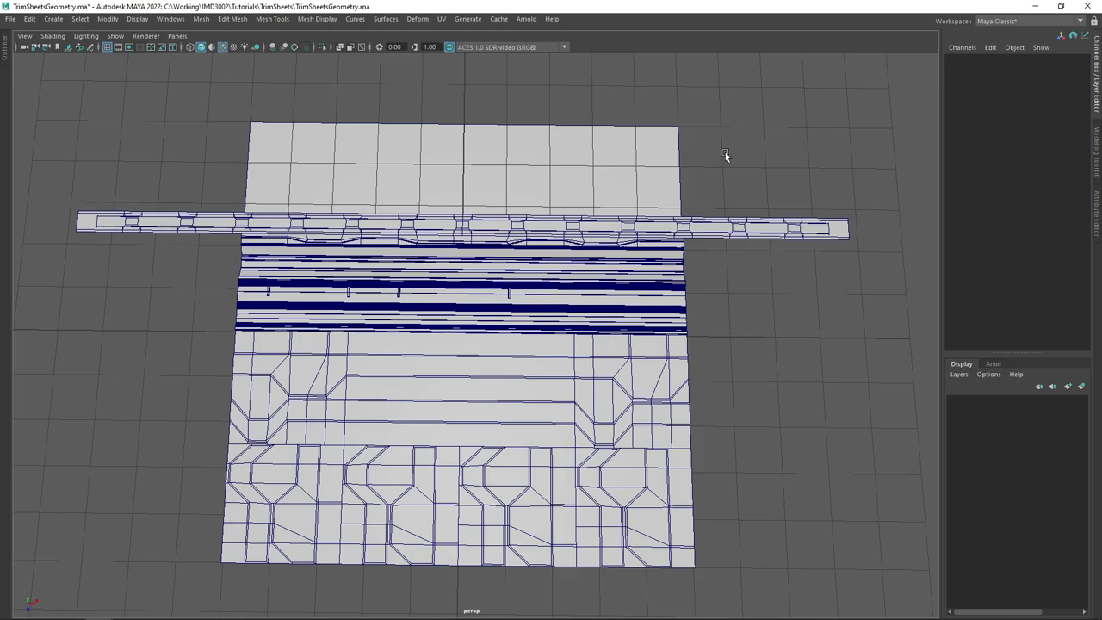
pyautogui.moveTo(693, 155); pyautogui.dragTo(575, 158)
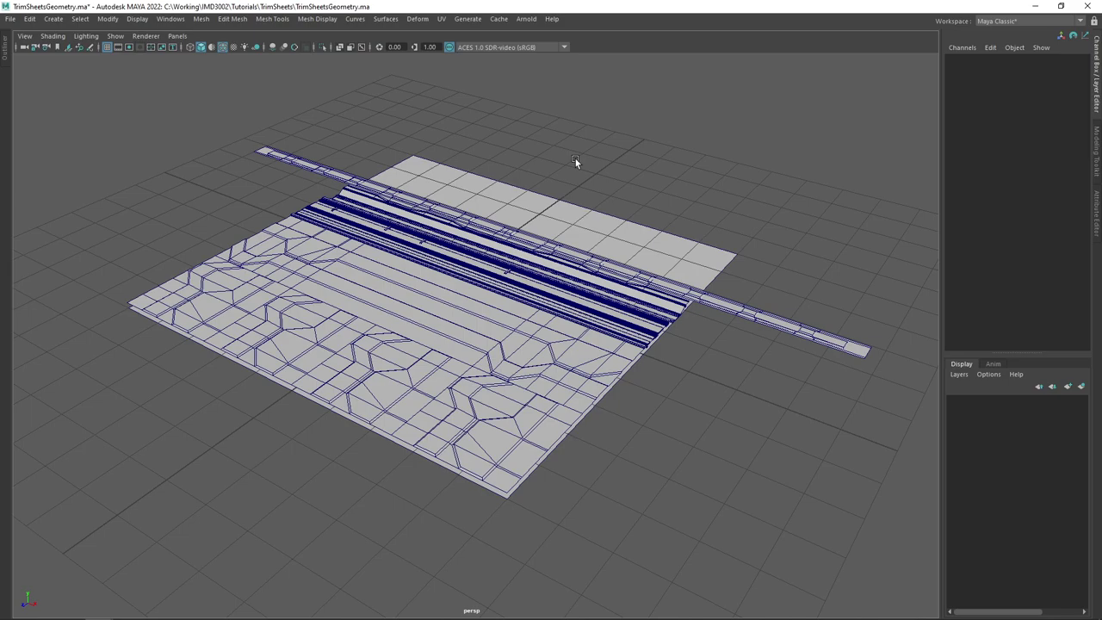
# Turn off the wireframe overlay on the shaded trim sheet and clear the selection
pyautogui.click(434, 175)
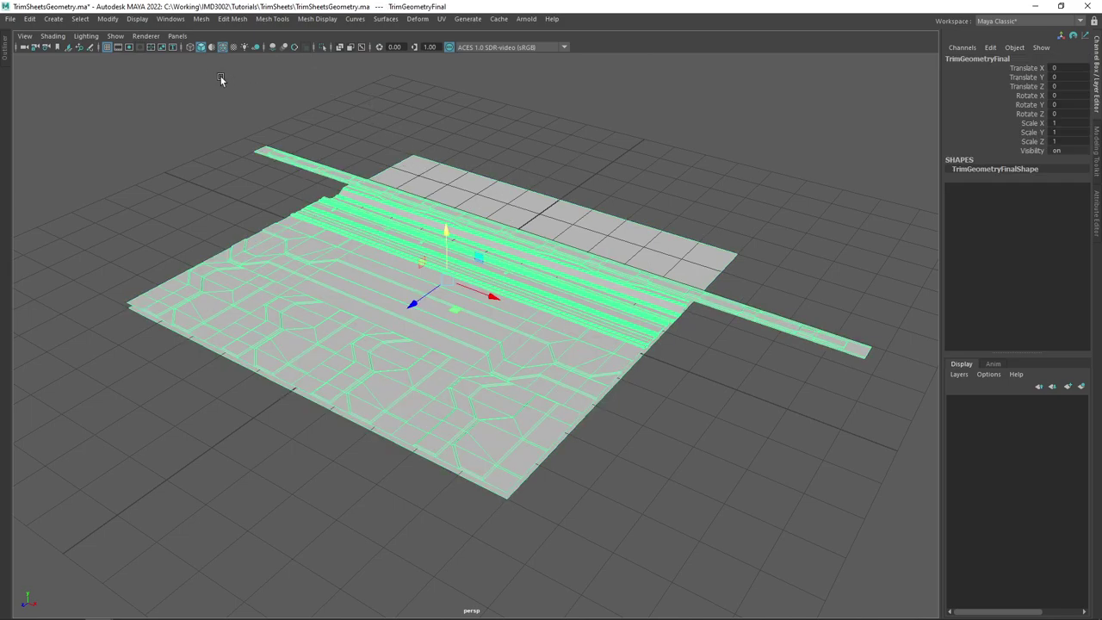
pyautogui.click(295, 93)
pyautogui.moveTo(294, 93); pyautogui.dragTo(490, 121)
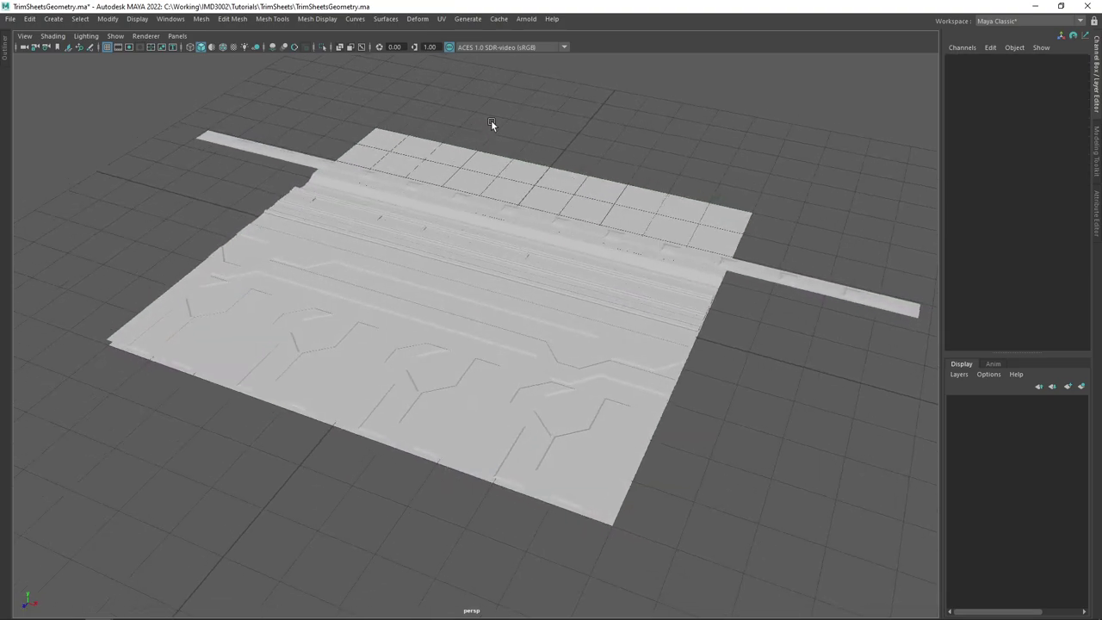
# Select the trim sheet and examine its patterned panels and where the trims end at the sheet's side edges
pyautogui.click(472, 225)
pyautogui.scroll(2, 495, 215)
pyautogui.moveTo(518, 205); pyautogui.dragTo(504, 200)
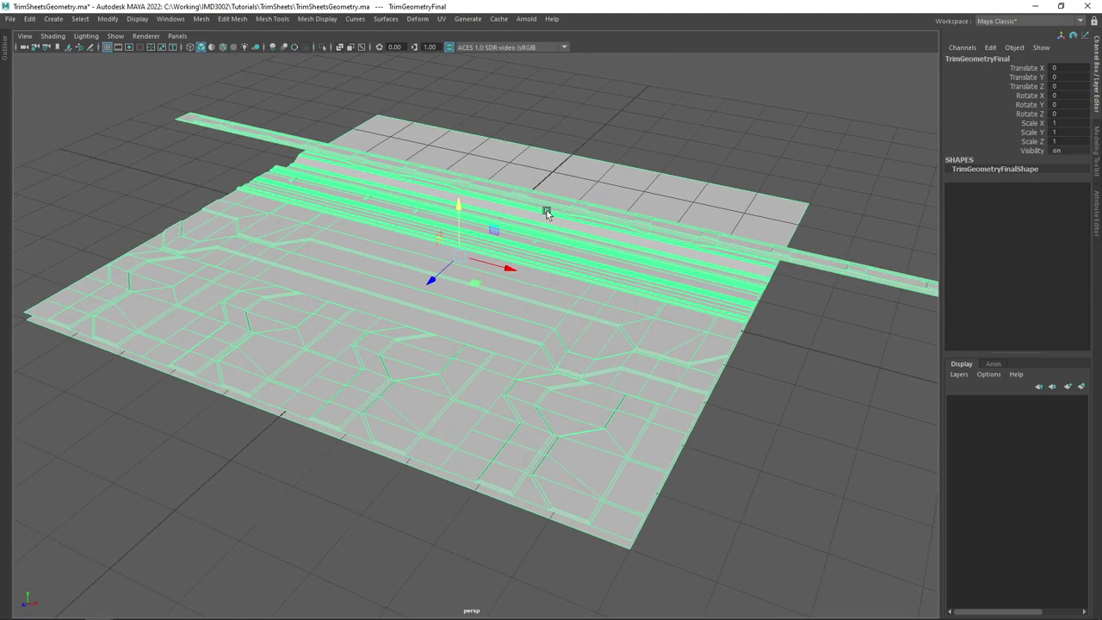
pyautogui.moveTo(603, 240); pyautogui.dragTo(494, 251)
pyautogui.scroll(-3, 613, 239)
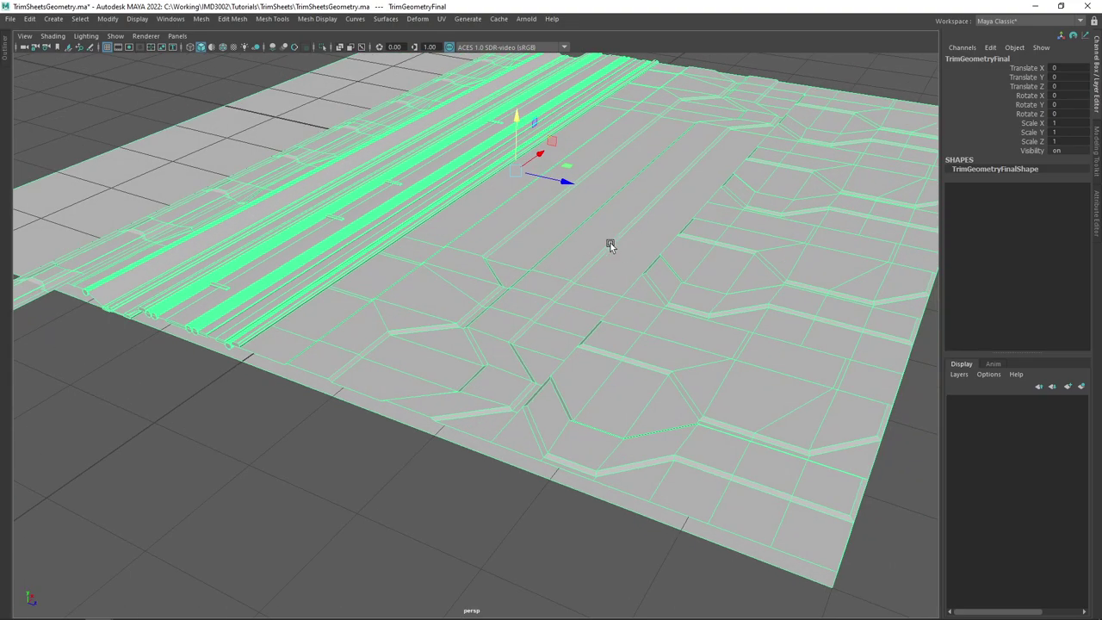
pyautogui.scroll(-2, 625, 224)
pyautogui.moveTo(625, 224)
pyautogui.mouseDown()
pyautogui.moveTo(715, 190)
pyautogui.moveTo(610, 198)
pyautogui.moveTo(585, 214)
pyautogui.moveTo(605, 221)
pyautogui.mouseUp()
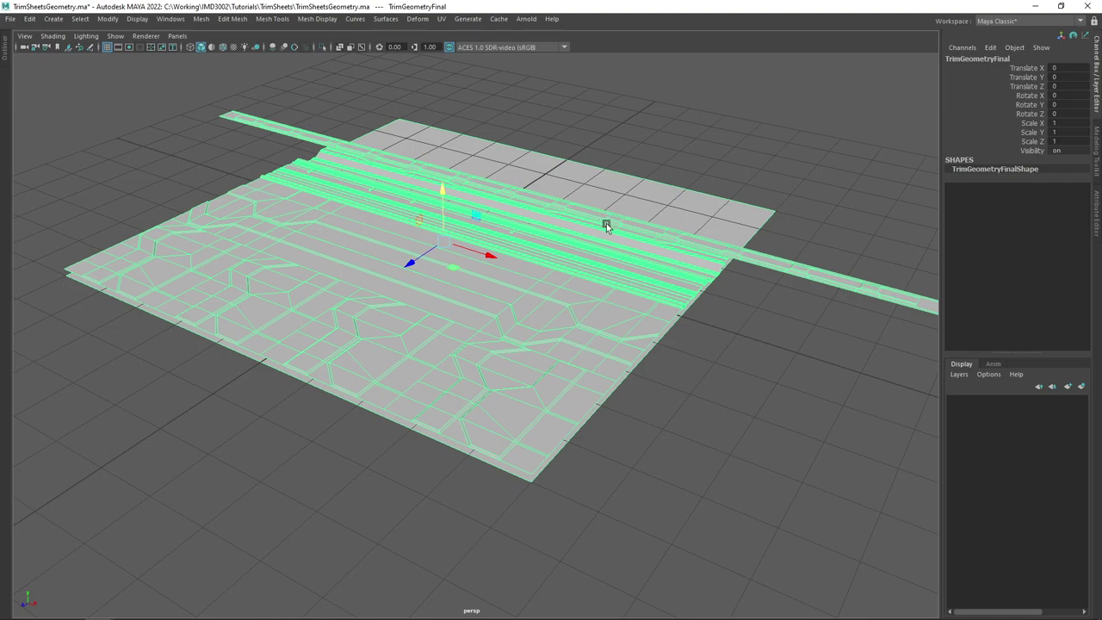
pyautogui.moveTo(601, 222); pyautogui.dragTo(601, 229)
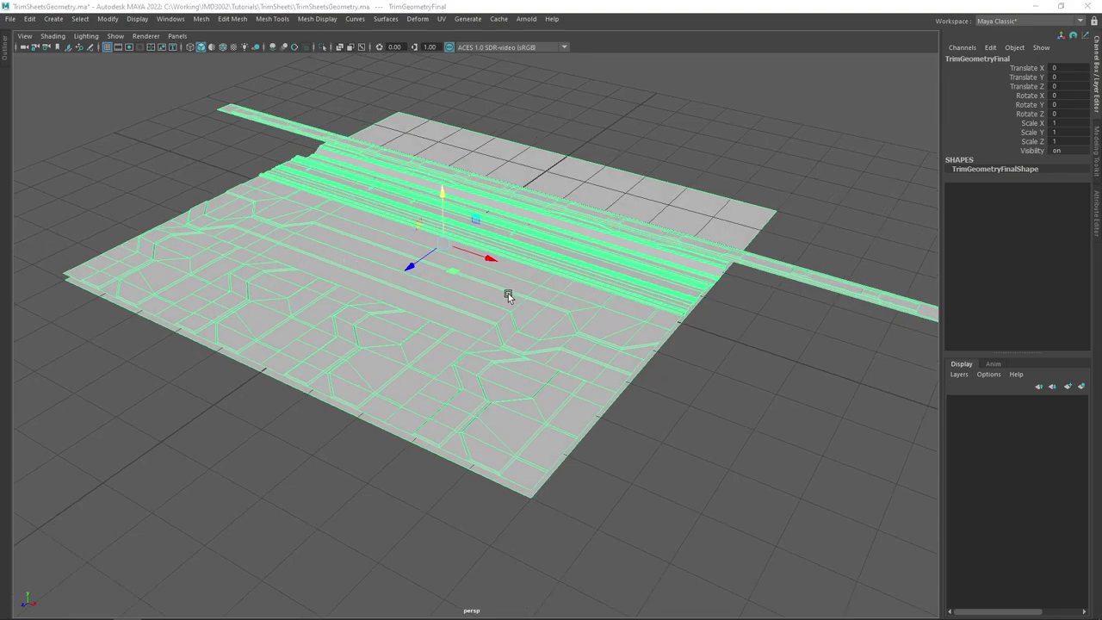
# Duplicate the trim sheet and set the copy's Translate X to -100
pyautogui.moveTo(500, 295); pyautogui.dragTo(300, 235)
pyautogui.hotkey('ctrl', 'd')
pyautogui.click(1082, 66)
pyautogui.write('-')
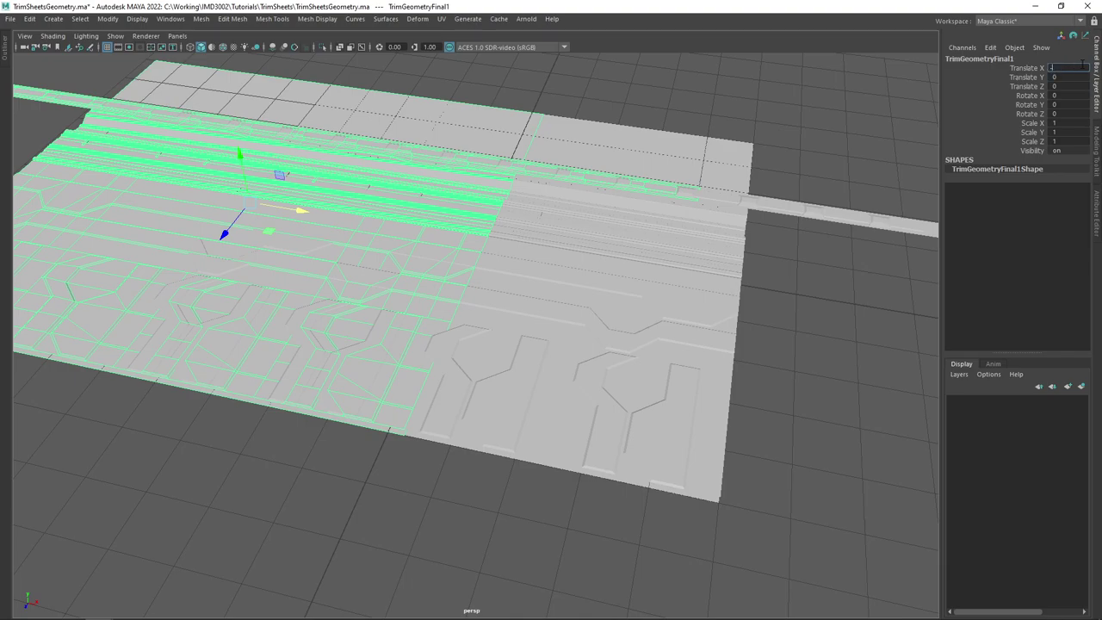
pyautogui.write('100')
pyautogui.press('Return')
# Make a second copy of the trim sheet on the opposite side and set its Translate X to 100
pyautogui.moveTo(706, 215); pyautogui.dragTo(829, 287)
pyautogui.click(611, 268)
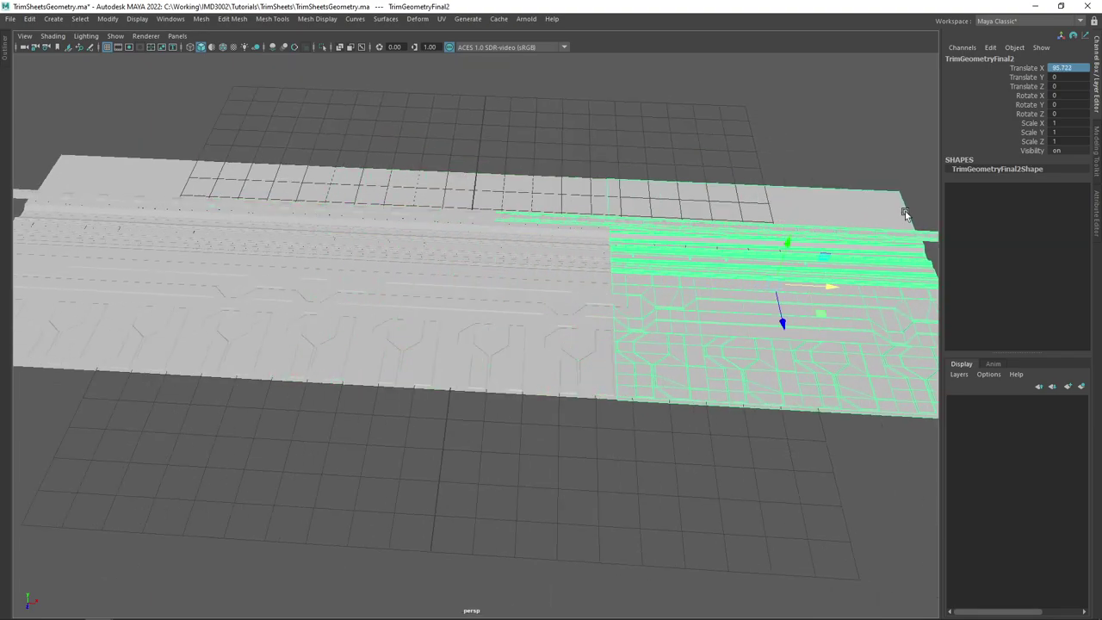
pyautogui.scroll(-2, 891, 163)
pyautogui.doubleClick(1068, 67)
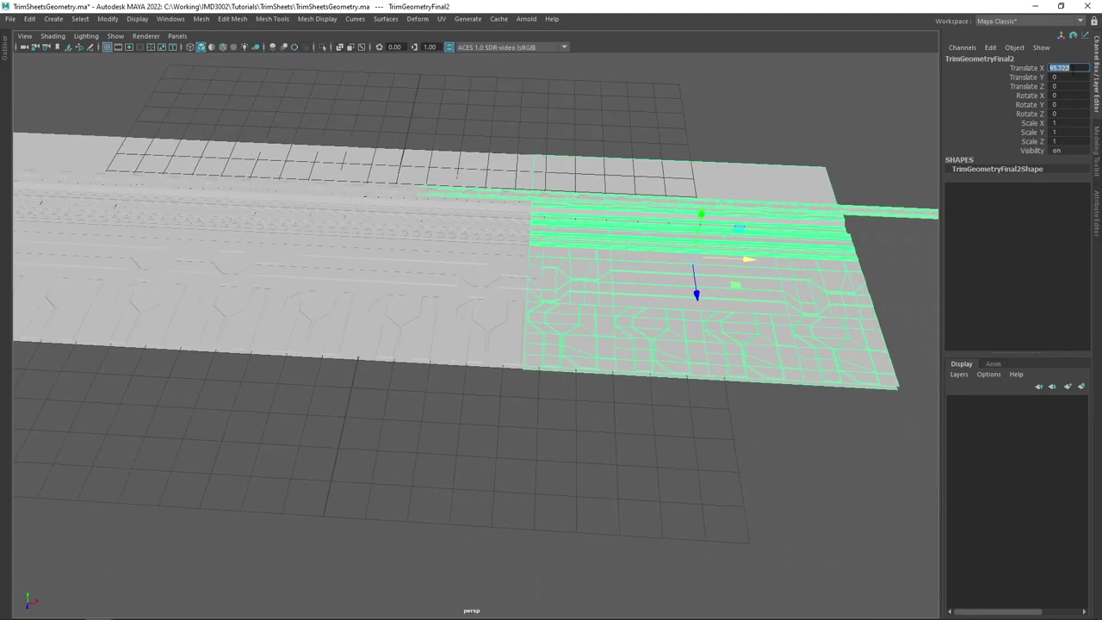
pyautogui.write('100')
pyautogui.press('Return')
# Clear the selection and examine how the trims continue along the three adjoining sheets
pyautogui.click(535, 407)
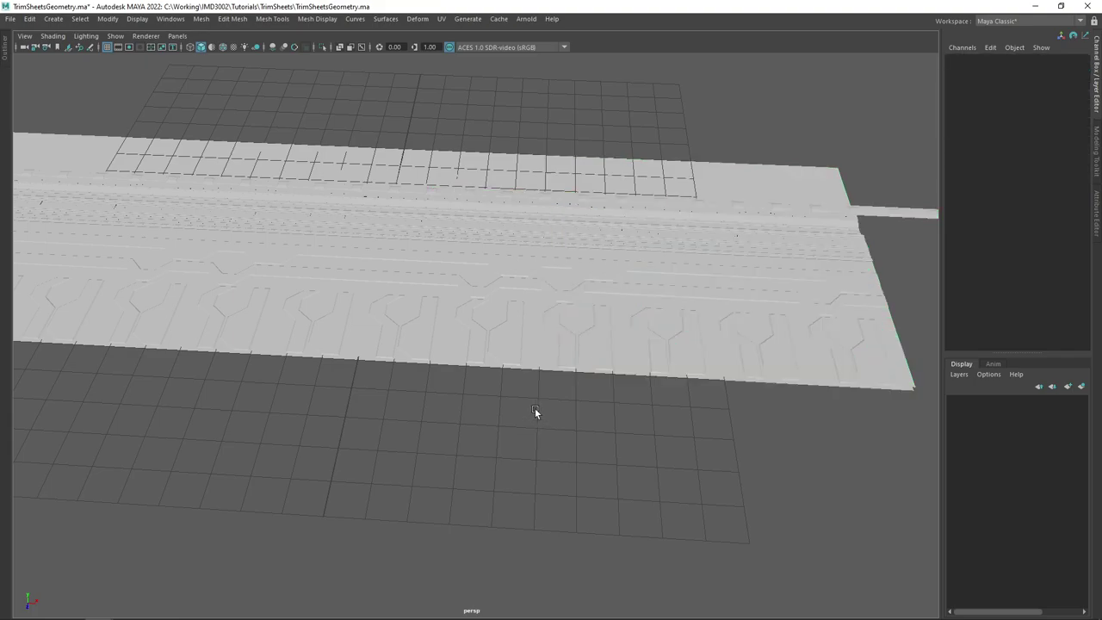
pyautogui.moveTo(535, 408); pyautogui.dragTo(593, 313)
pyautogui.scroll(-1, 555, 367)
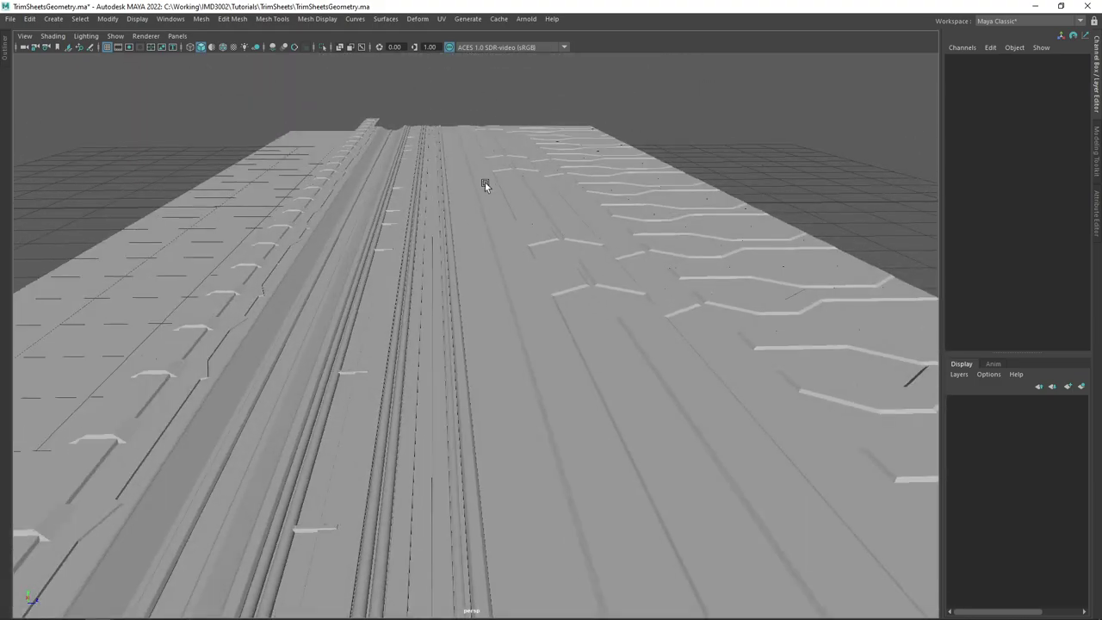
pyautogui.scroll(3, 583, 307)
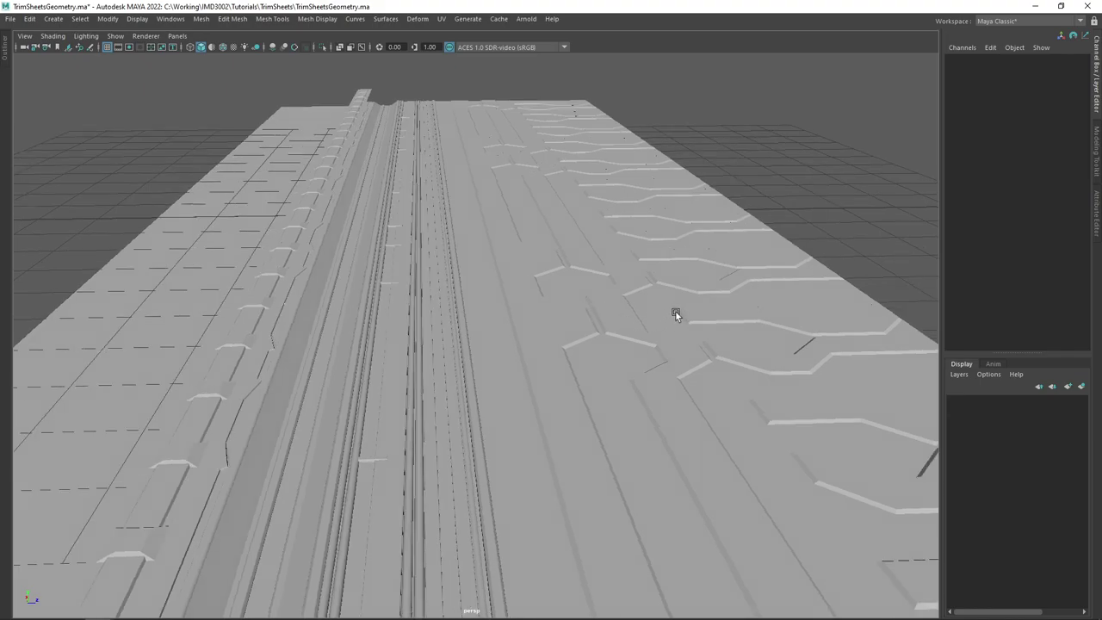
pyautogui.moveTo(676, 312); pyautogui.dragTo(659, 295)
# Select the copy at Translate X -100 and then the original sheet to examine the seams between neighbouring sheets
pyautogui.click(607, 344)
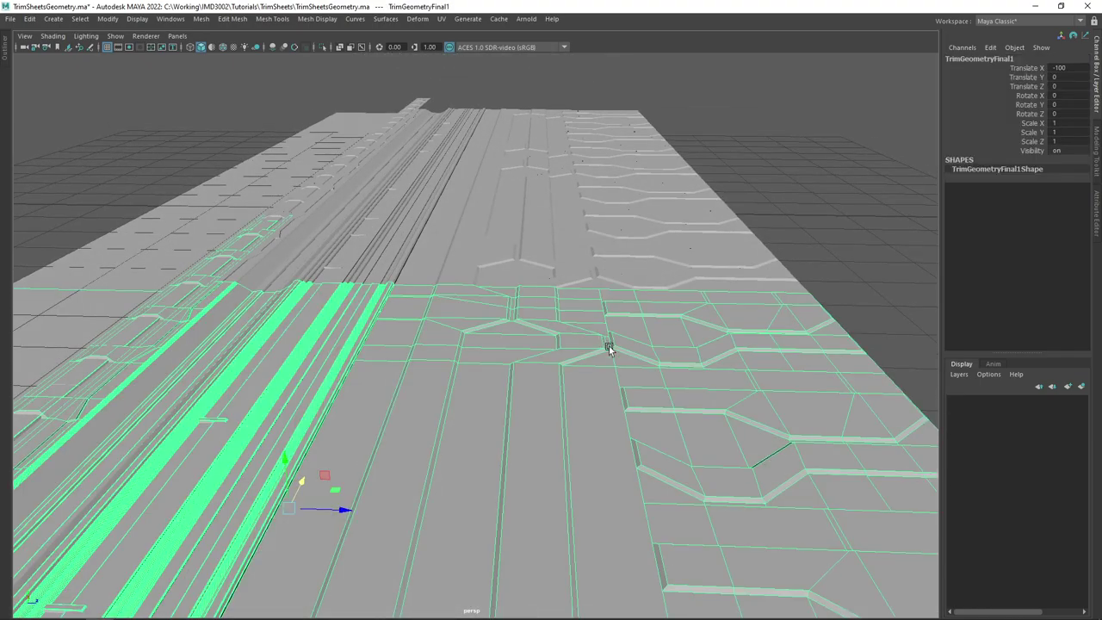
pyautogui.click(640, 256)
pyautogui.moveTo(535, 302); pyautogui.dragTo(509, 342)
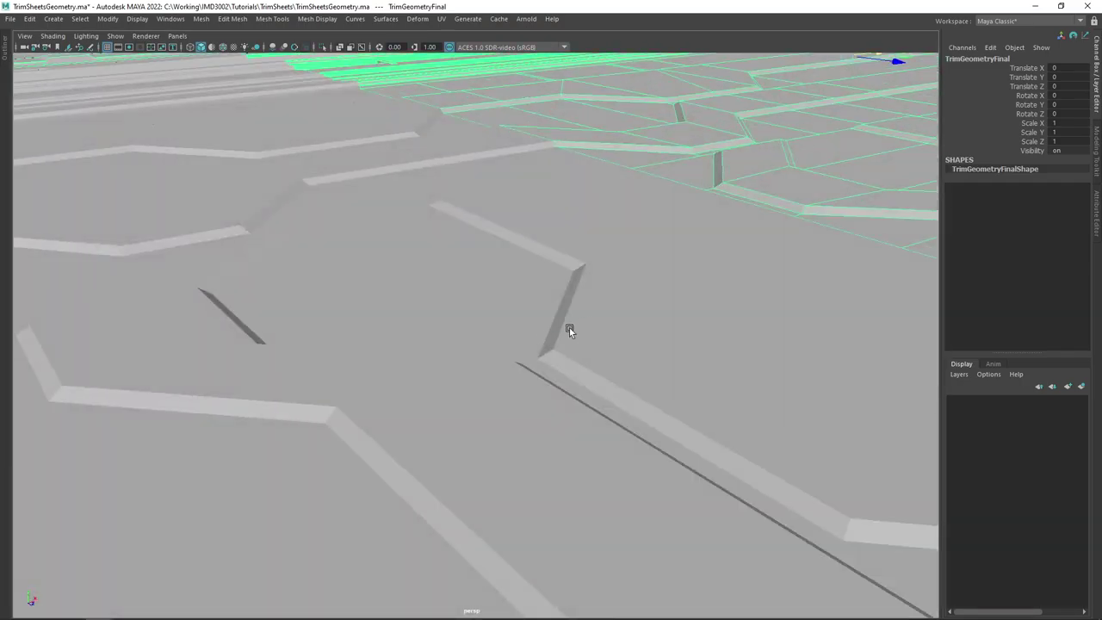
pyautogui.scroll(-10, 569, 335)
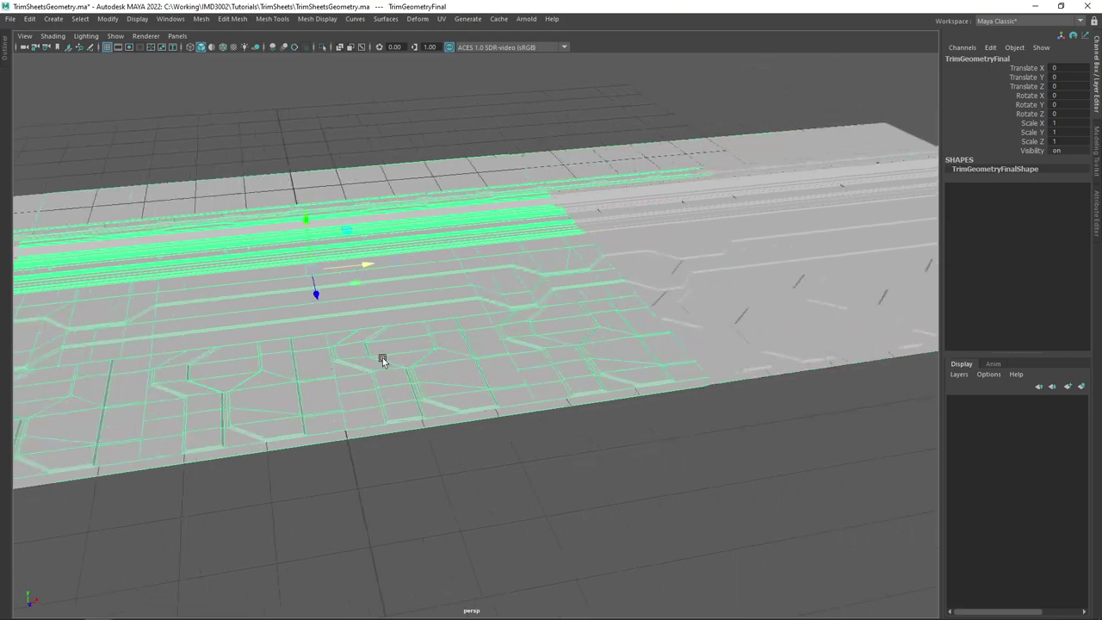
pyautogui.moveTo(383, 357); pyautogui.dragTo(579, 284)
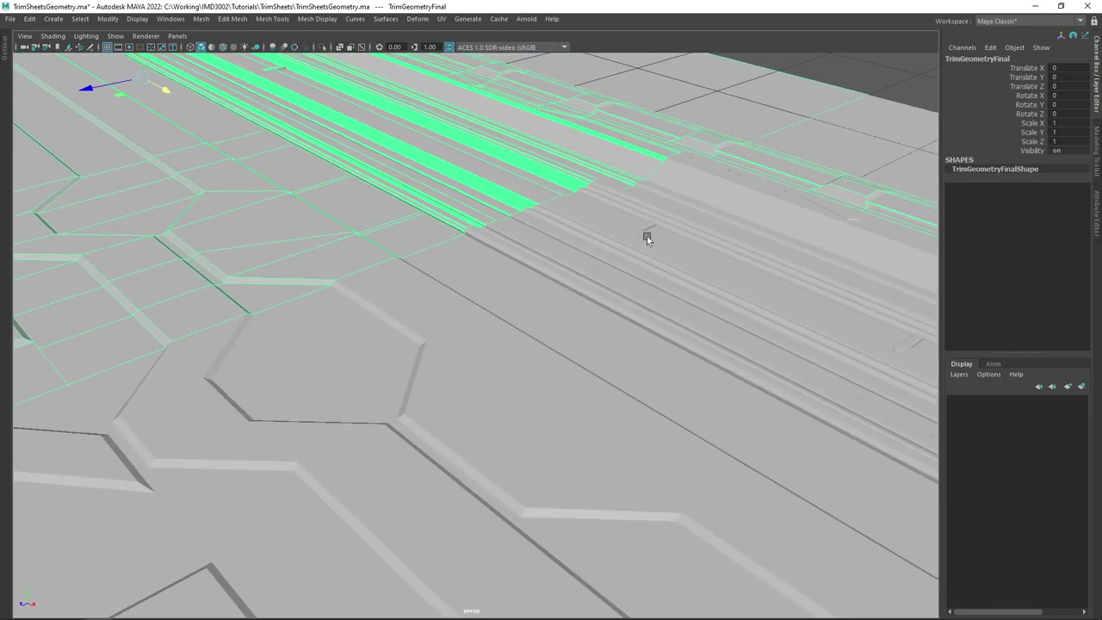
pyautogui.moveTo(642, 235); pyautogui.dragTo(538, 258)
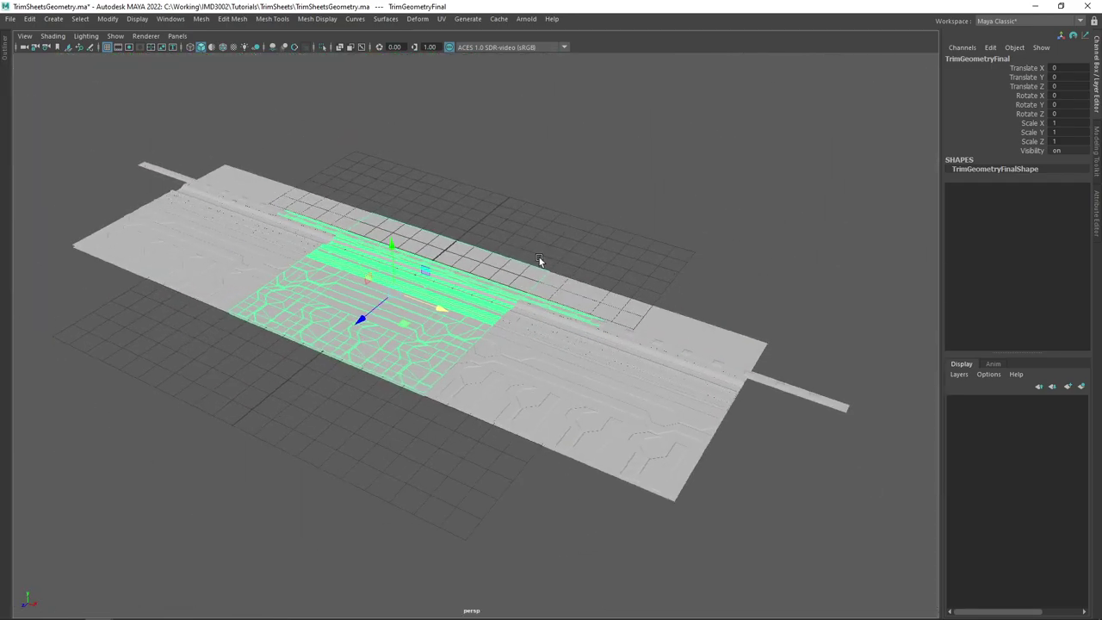
# Delete the two outer trim sheet copies
pyautogui.click(560, 336)
pyautogui.keyDown('shift'); pyautogui.click(224, 235); pyautogui.keyUp('shift')
pyautogui.press('Delete')
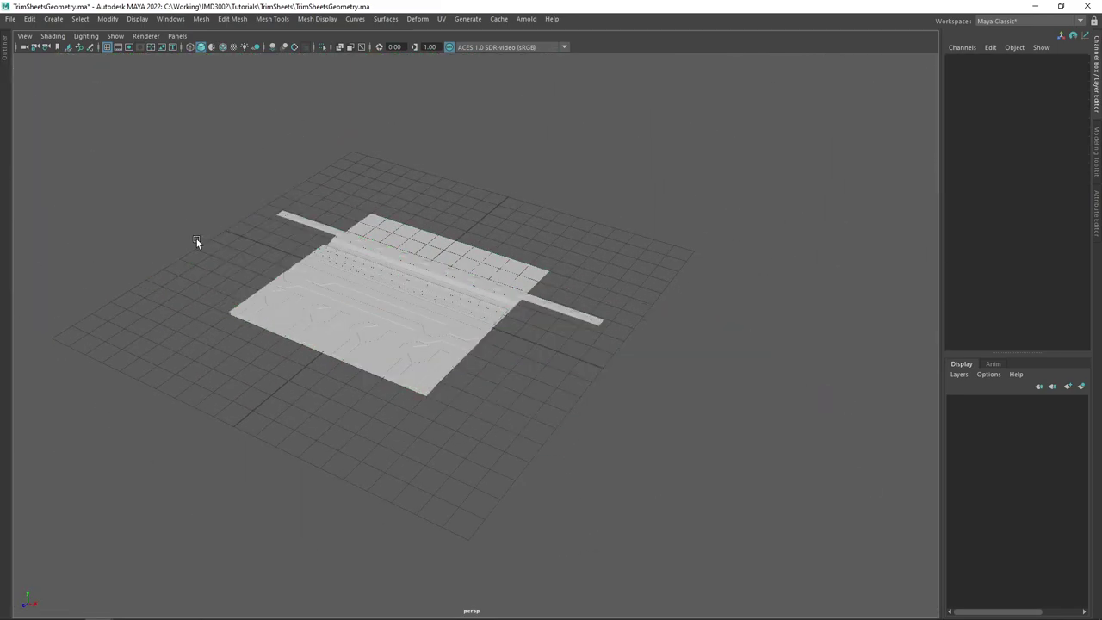
# Select the remaining trim sheet and examine its overall layout and the overhanging strip
pyautogui.moveTo(196, 239); pyautogui.dragTo(357, 272)
pyautogui.click(458, 291)
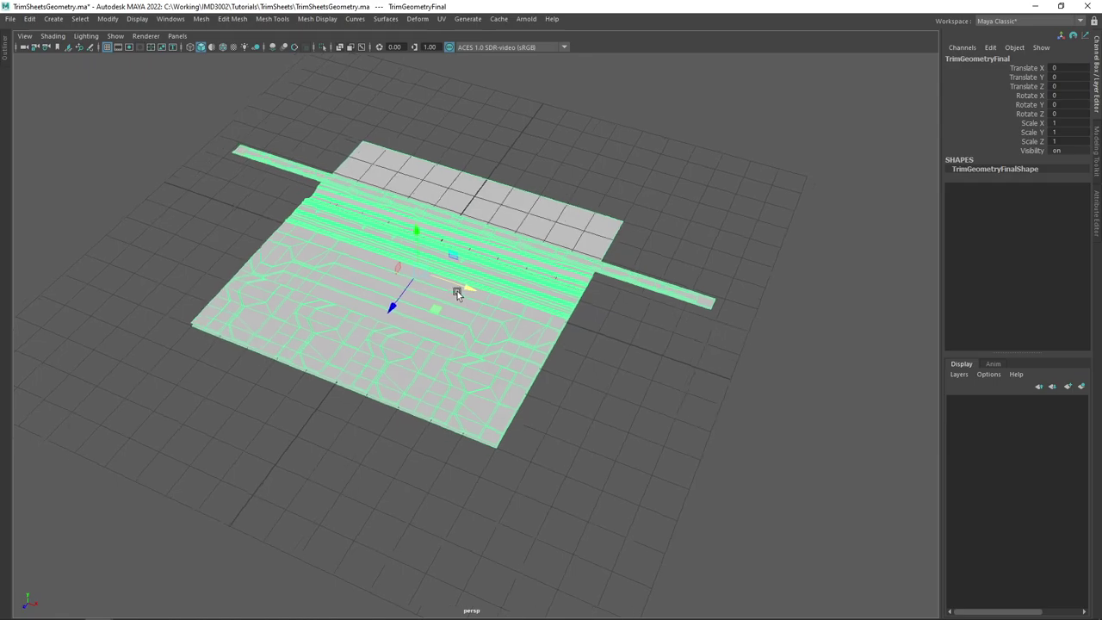
pyautogui.moveTo(457, 291); pyautogui.dragTo(438, 273)
pyautogui.moveTo(505, 216)
pyautogui.mouseDown()
pyautogui.moveTo(524, 237)
pyautogui.moveTo(508, 232)
pyautogui.moveTo(522, 219)
pyautogui.mouseUp()
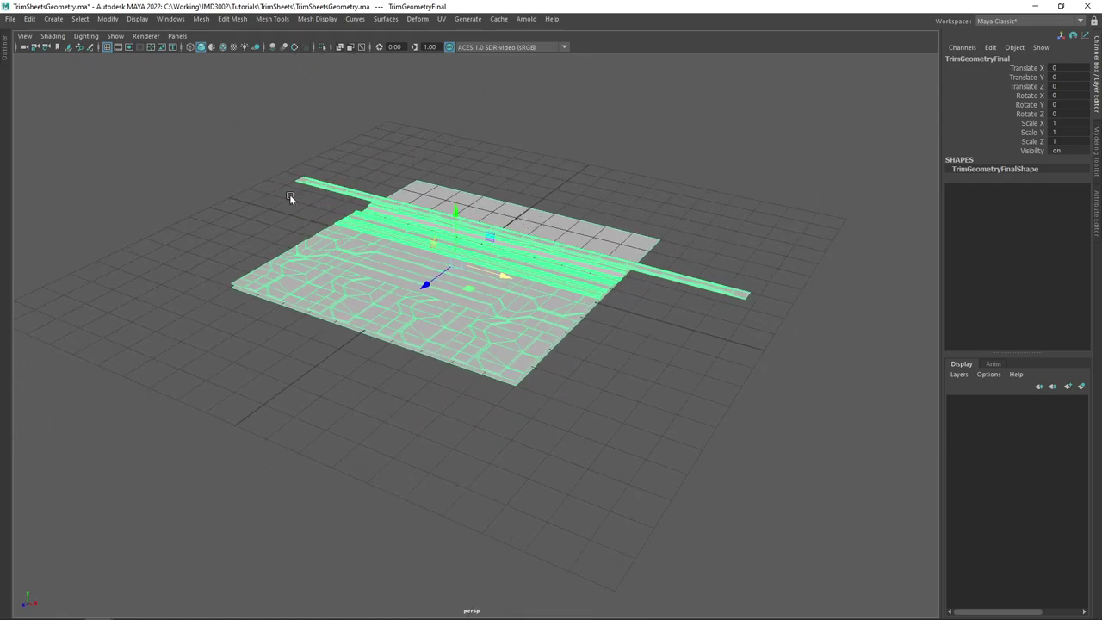
pyautogui.scroll(4, 199, 148)
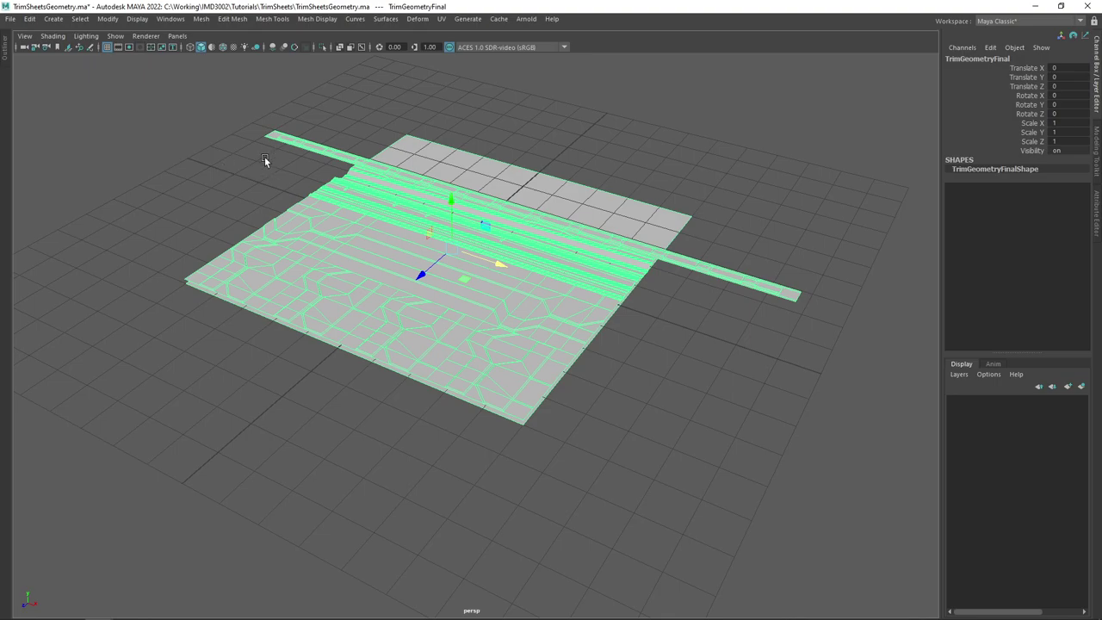
pyautogui.moveTo(264, 155); pyautogui.dragTo(325, 159)
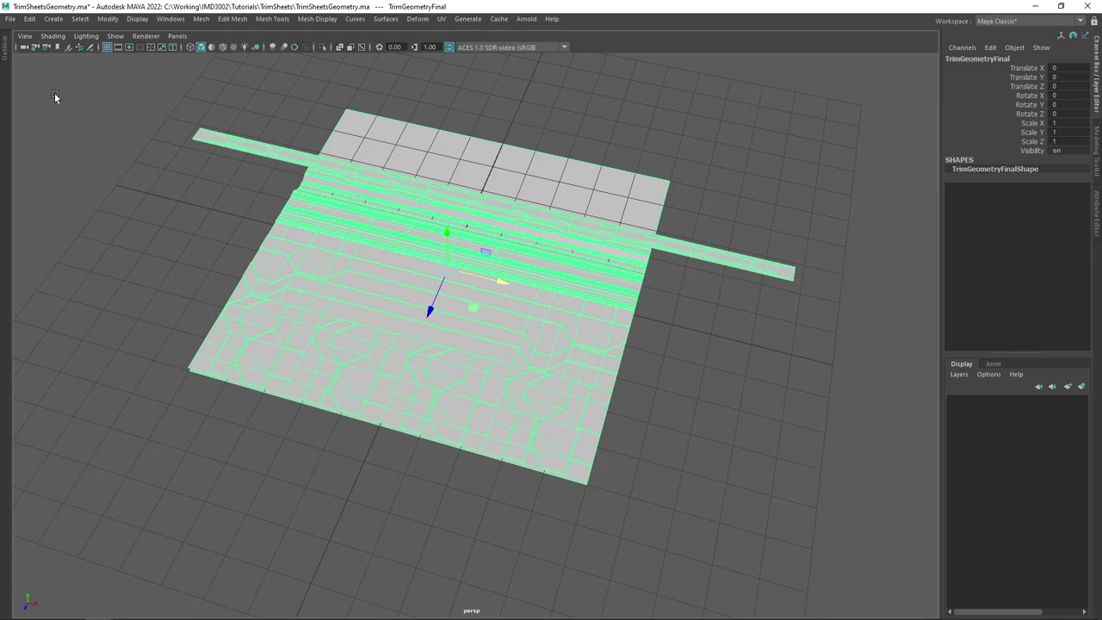
# Create a polygon plane and set its width and height subdivisions to 1
pyautogui.keyDown('shift'); pyautogui.rightClick(216, 211); pyautogui.keyUp('shift')
pyautogui.click(216, 210)
pyautogui.click(215, 209)
pyautogui.keyDown('shift'); pyautogui.rightClick(197, 205); pyautogui.keyUp('shift')
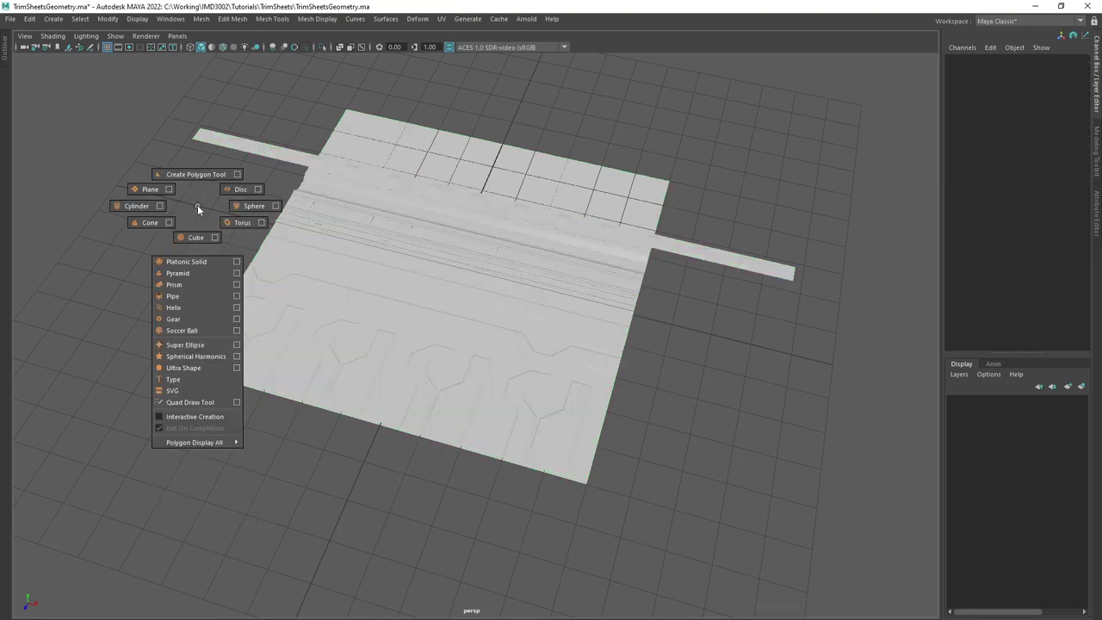
pyautogui.click(149, 188)
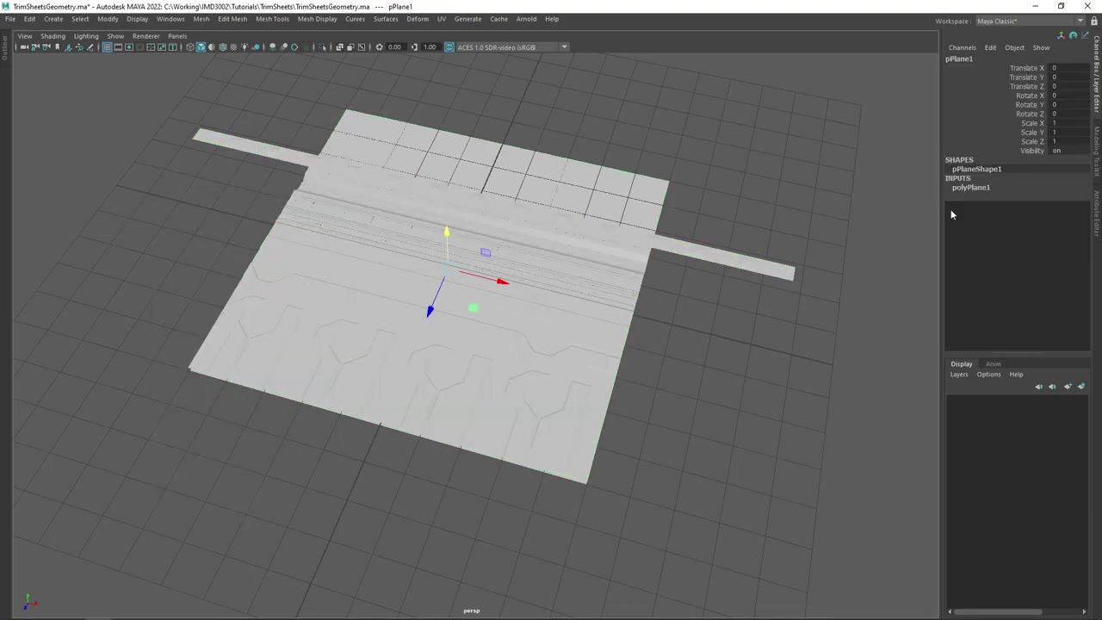
pyautogui.click(980, 187)
pyautogui.moveTo(1055, 215); pyautogui.dragTo(1056, 224)
pyautogui.write('1')
pyautogui.press('Return')
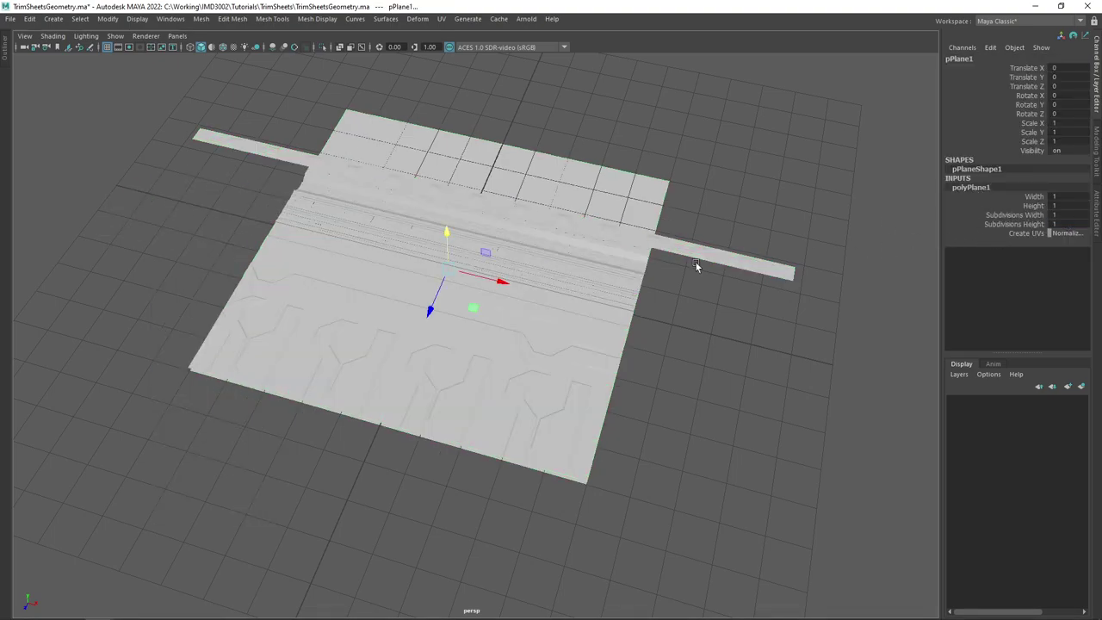
# Raise the new plane about 20 units above the trim sheet and undo the move
pyautogui.keyDown('alt'); pyautogui.moveTo(520, 208); pyautogui.dragTo(449, 129); pyautogui.keyUp('alt')
pyautogui.scroll(-3, 495, 215)
pyautogui.keyDown('alt'); pyautogui.moveTo(506, 162); pyautogui.dragTo(501, 233); pyautogui.keyUp('alt')
pyautogui.scroll(5, 489, 190)
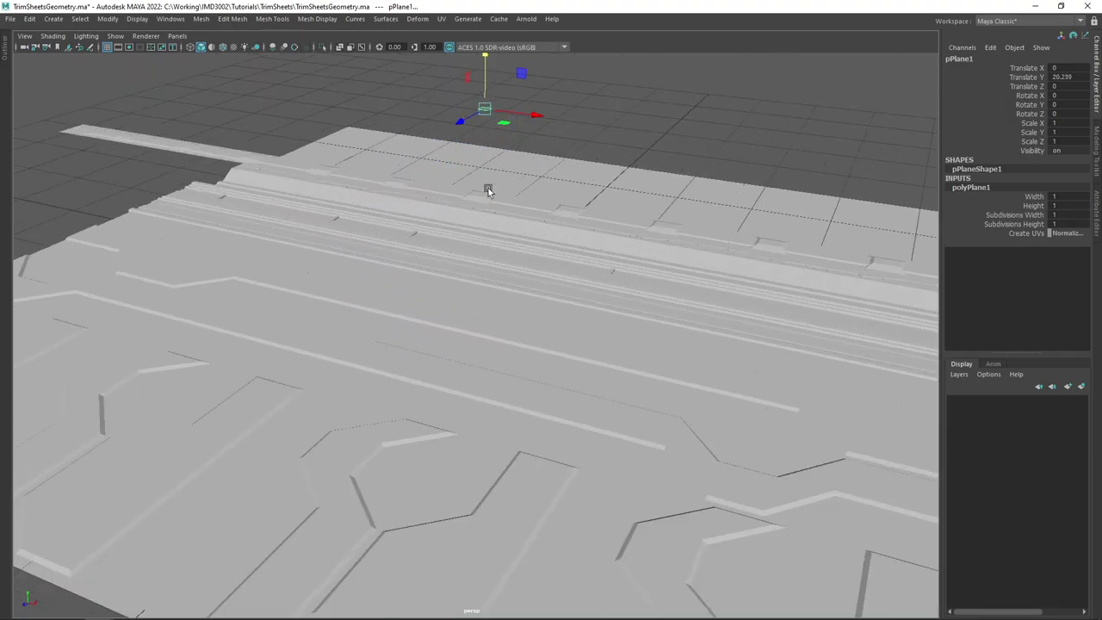
pyautogui.scroll(-4, 508, 172)
pyautogui.hotkey('ctrl', 'z')
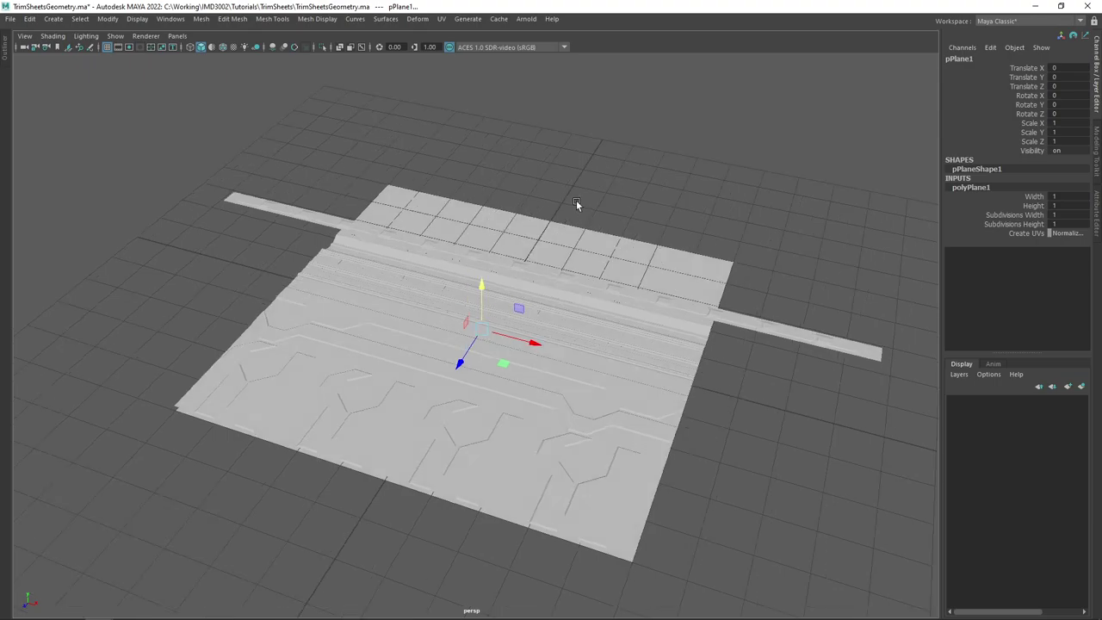
# Show the scene's object list, select the new plane pPlane1 there and frame it in the view
pyautogui.click(623, 247)
pyautogui.scroll(-2, 623, 244)
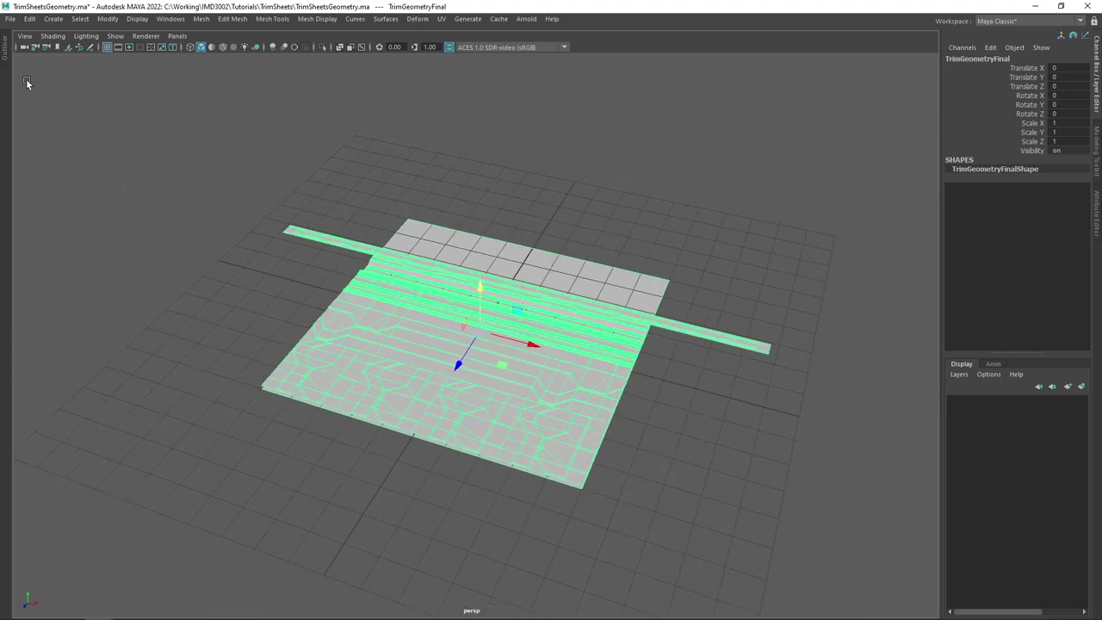
pyautogui.click(5, 60)
pyautogui.click(63, 131)
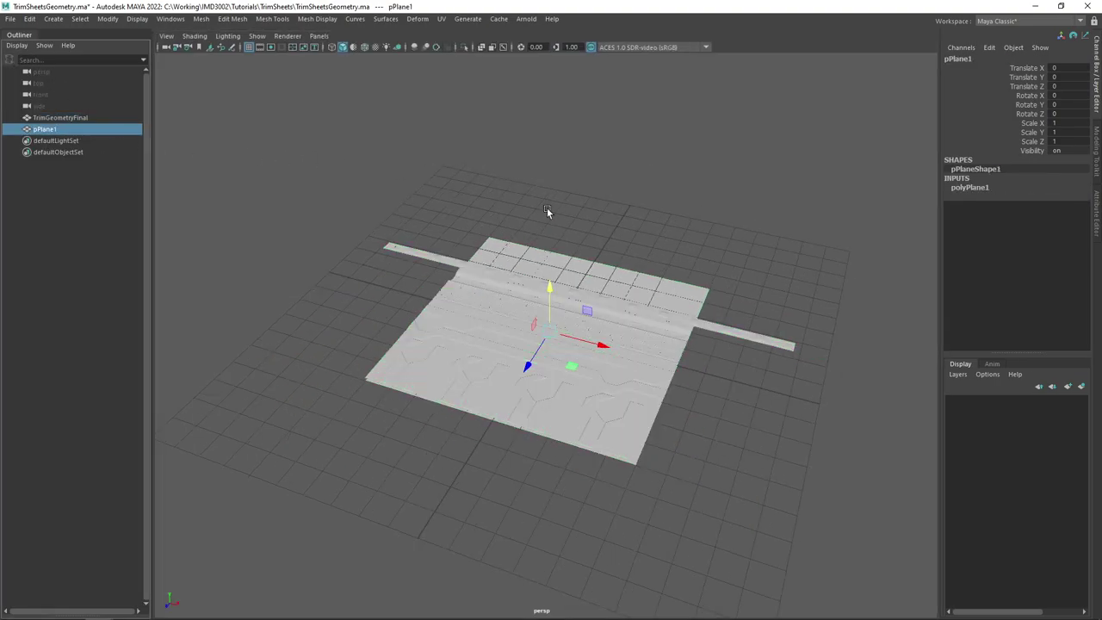
pyautogui.press('f')
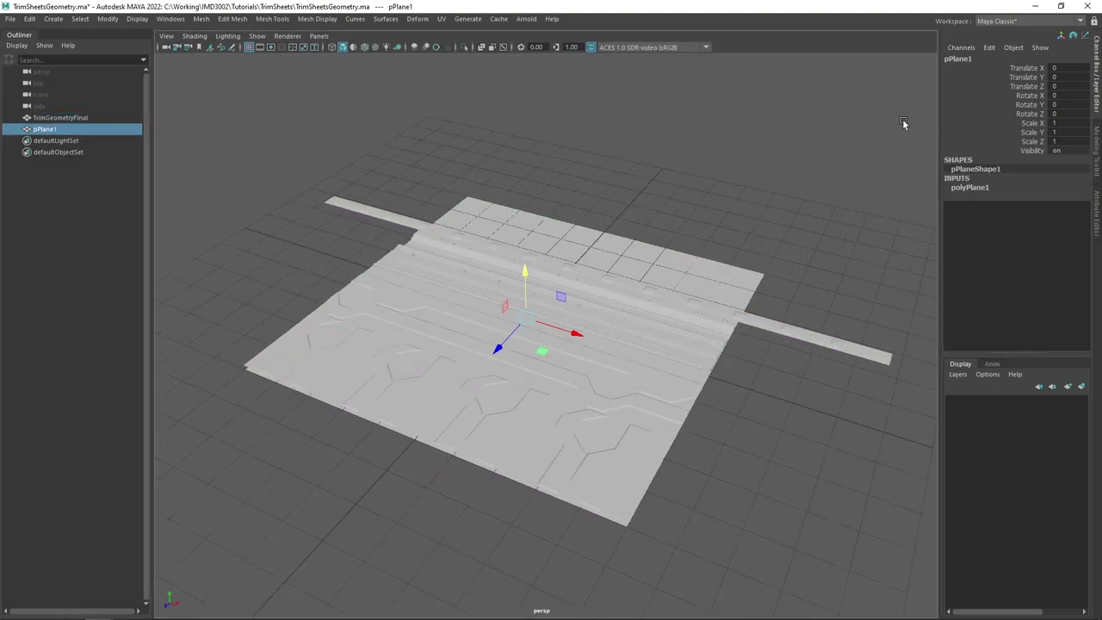
# Set the new plane's width and height to 100 in its polyPlane1 creation settings
pyautogui.click(970, 189)
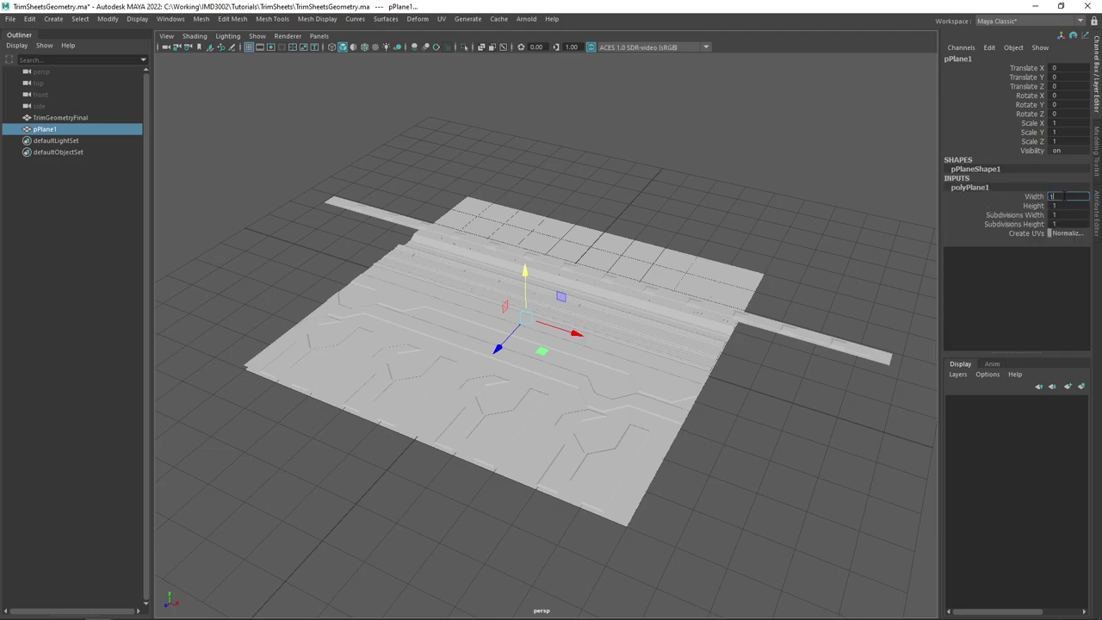
pyautogui.press('Tab')
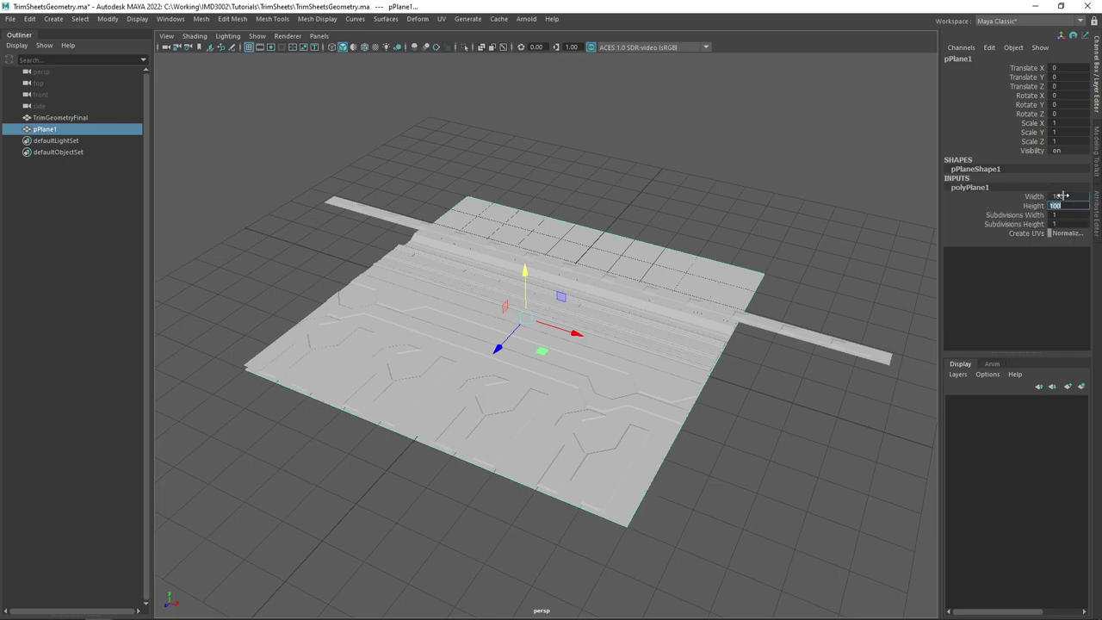
pyautogui.write('100')
pyautogui.press('Return')
# Try moving the resized plane above and below the trim sheet, and undo each move
pyautogui.keyDown('alt'); pyautogui.moveTo(758, 203); pyautogui.dragTo(740, 192); pyautogui.keyUp('alt')
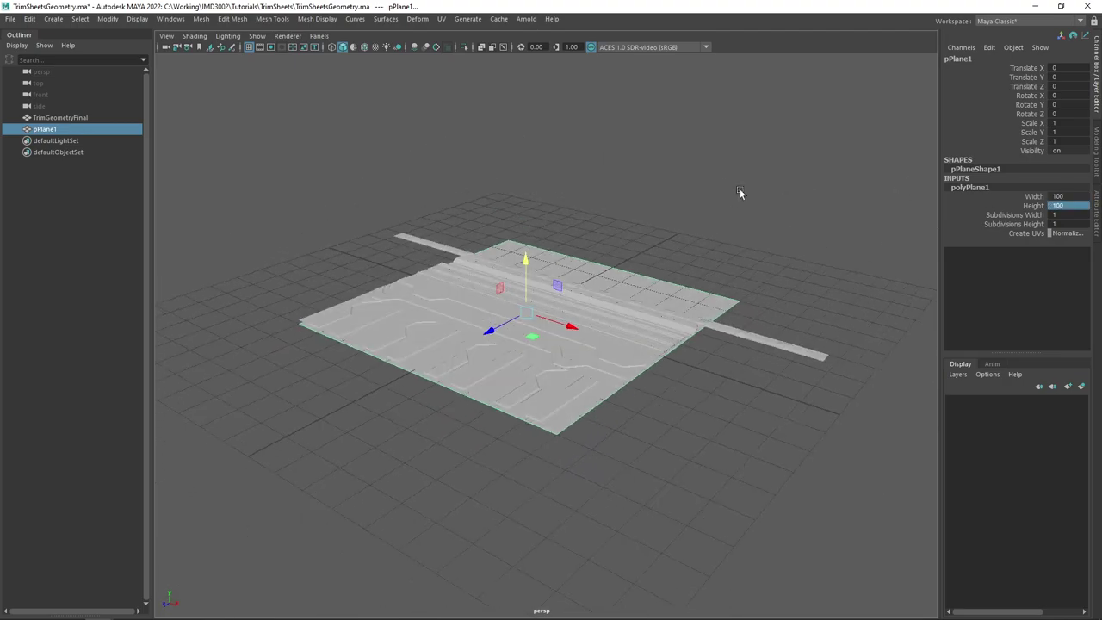
pyautogui.moveTo(527, 259); pyautogui.dragTo(529, 219)
pyautogui.keyDown('alt'); pyautogui.moveTo(594, 206); pyautogui.dragTo(646, 192); pyautogui.keyUp('alt')
pyautogui.hotkey('ctrl', 'z')
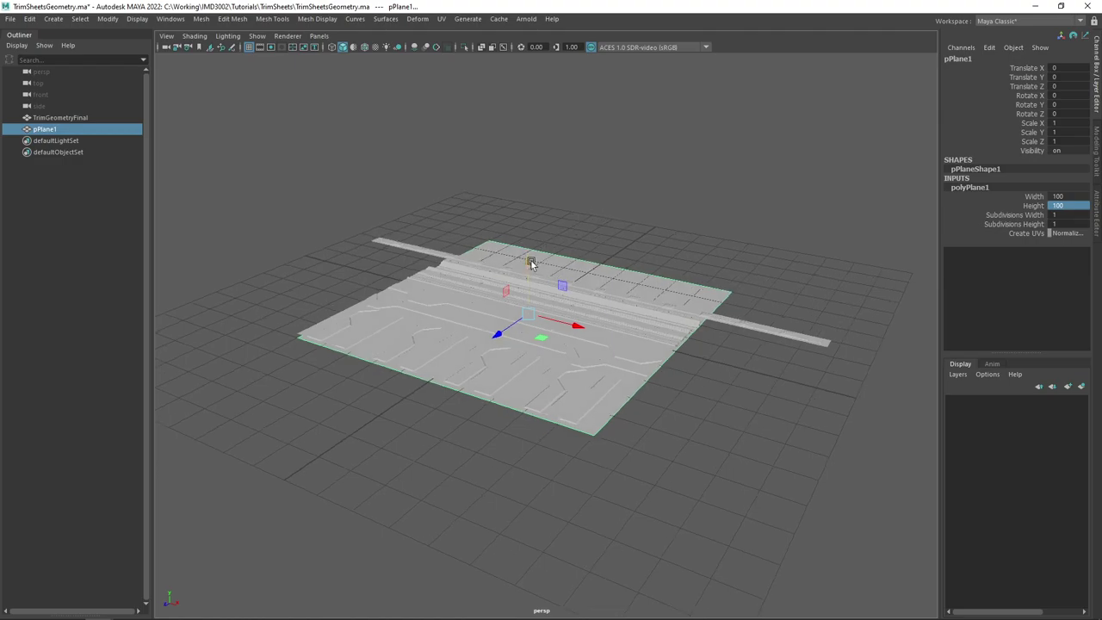
pyautogui.moveTo(530, 260); pyautogui.dragTo(530, 282)
pyautogui.moveTo(659, 226)
pyautogui.keyDown('alt'); pyautogui.mouseDown()
pyautogui.moveTo(635, 209)
pyautogui.moveTo(670, 224)
pyautogui.moveTo(651, 219)
pyautogui.mouseUp(); pyautogui.keyUp('alt')
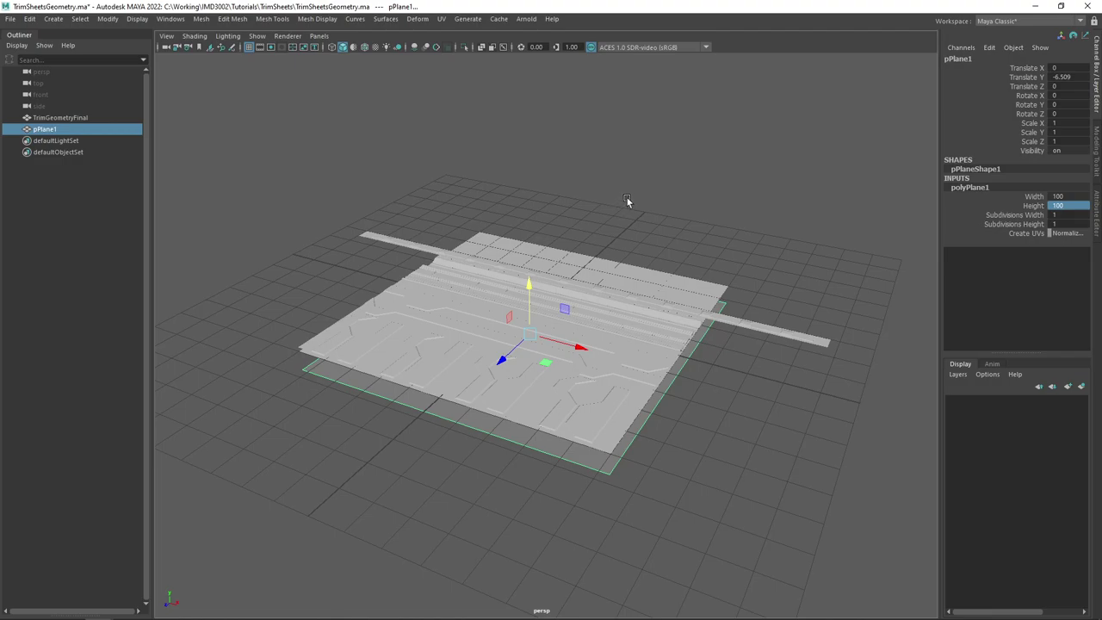
pyautogui.hotkey('ctrl', 'z')
pyautogui.hotkey('ctrl', 'z')
pyautogui.hotkey('ctrl', 'z')
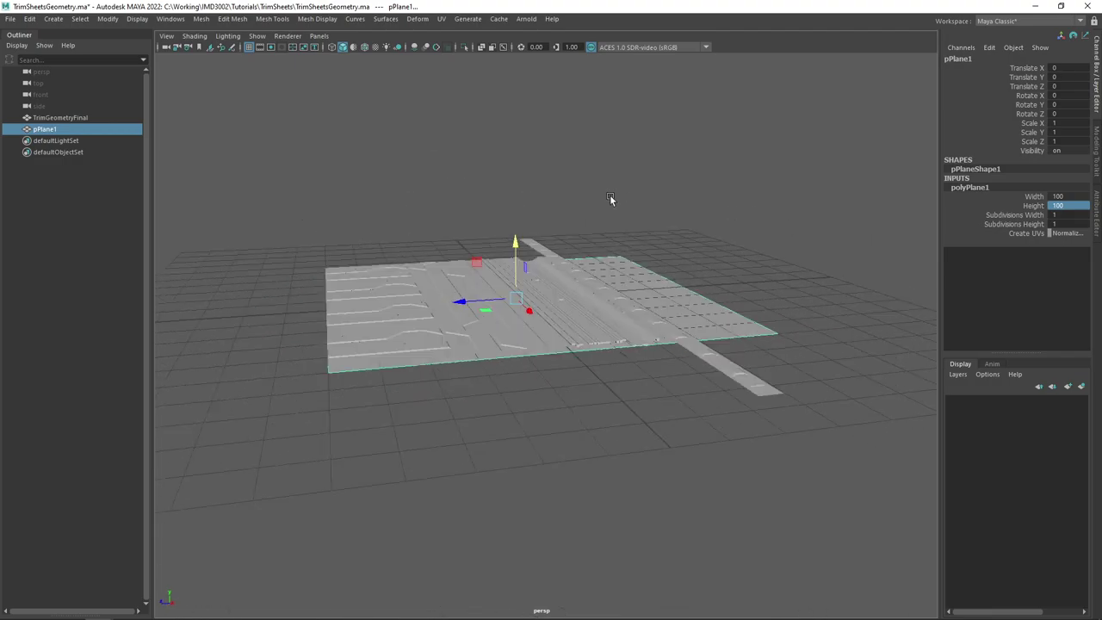
# Delete the construction history of the plane pPlane1
pyautogui.keyDown('alt'); pyautogui.moveTo(610, 197); pyautogui.dragTo(561, 232); pyautogui.keyUp('alt')
pyautogui.scroll(3, 630, 194)
pyautogui.scroll(-3, 621, 200)
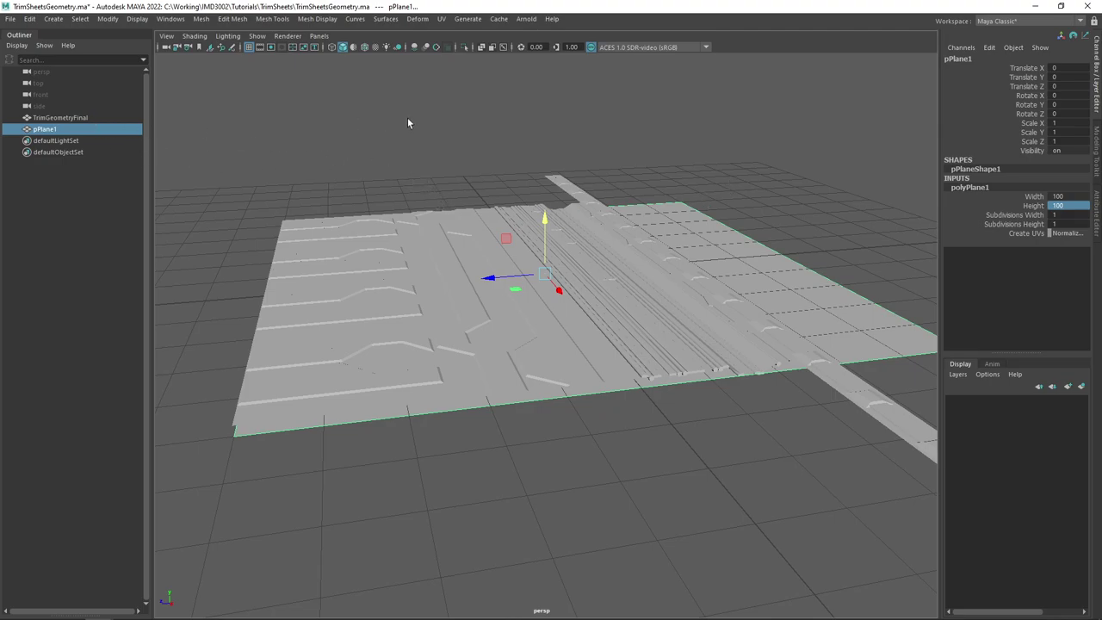
pyautogui.moveTo(419, 151); pyautogui.dragTo(241, 136)
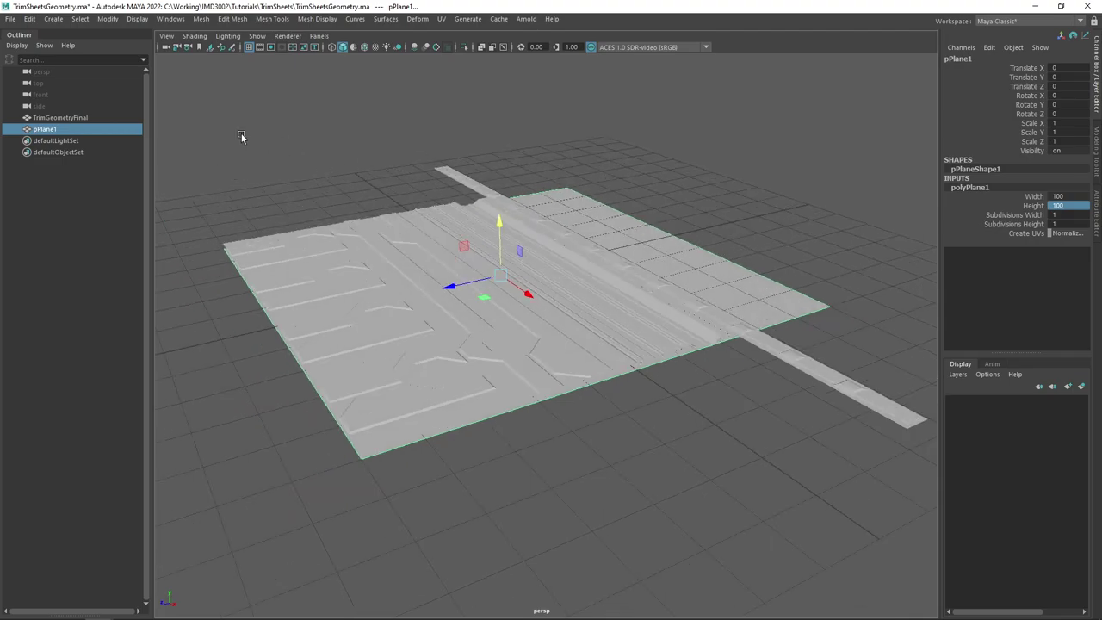
pyautogui.hotkey('alt', 'shift', 'd')
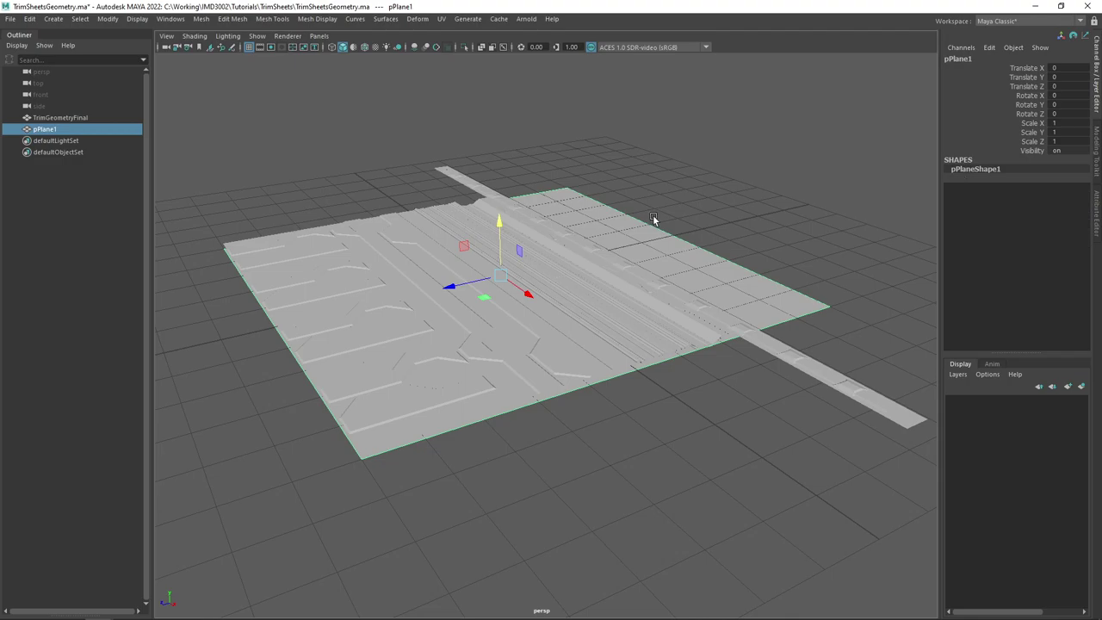
# Rename the detailed trim sheet mesh TrimGeometryFinal as TrimGeometryHigh
pyautogui.click(71, 119)
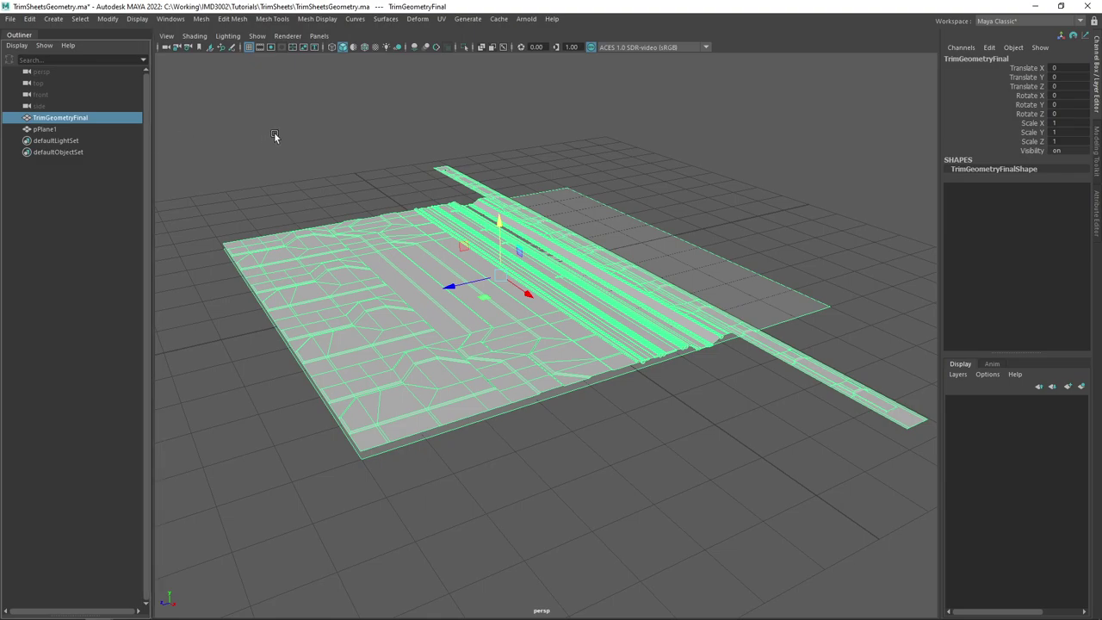
pyautogui.press('f')
pyautogui.moveTo(290, 143); pyautogui.dragTo(311, 132)
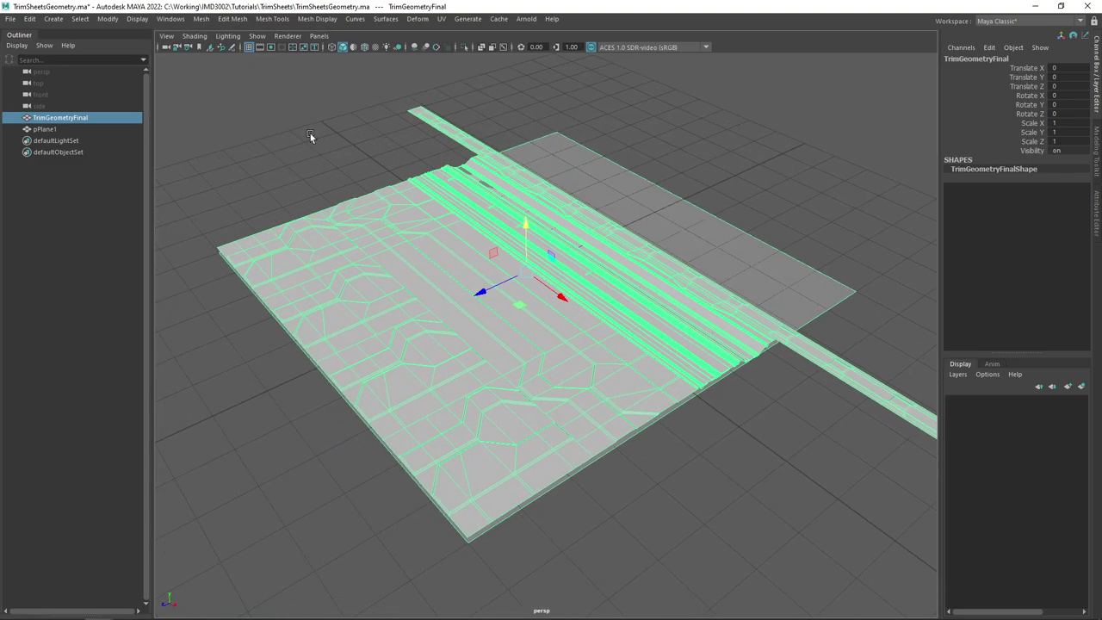
pyautogui.doubleClick(79, 119)
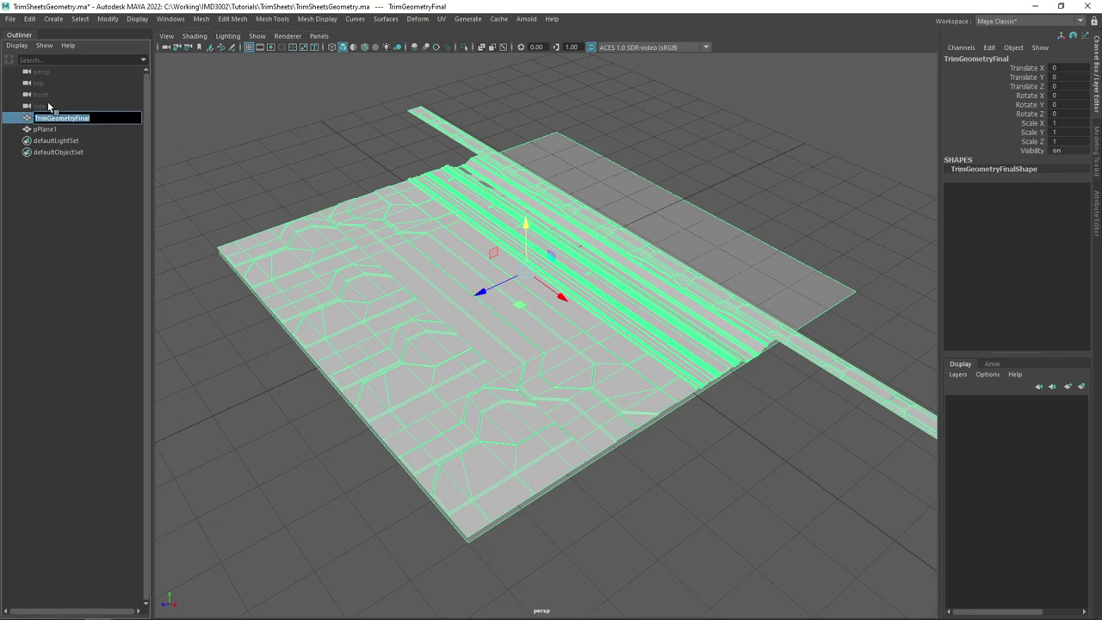
pyautogui.press('End')
pyautogui.hotkey('shift', 'Left')
pyautogui.hotkey('shift', 'Left')
pyautogui.hotkey('shift', 'Left')
pyautogui.hotkey('shift', 'Left')
pyautogui.hotkey('shift', 'Left')
pyautogui.write('High')
pyautogui.press('Return')
# Rename the plane pPlane1 as TrimGeometryLow
pyautogui.moveTo(60, 117); pyautogui.dragTo(72, 133)
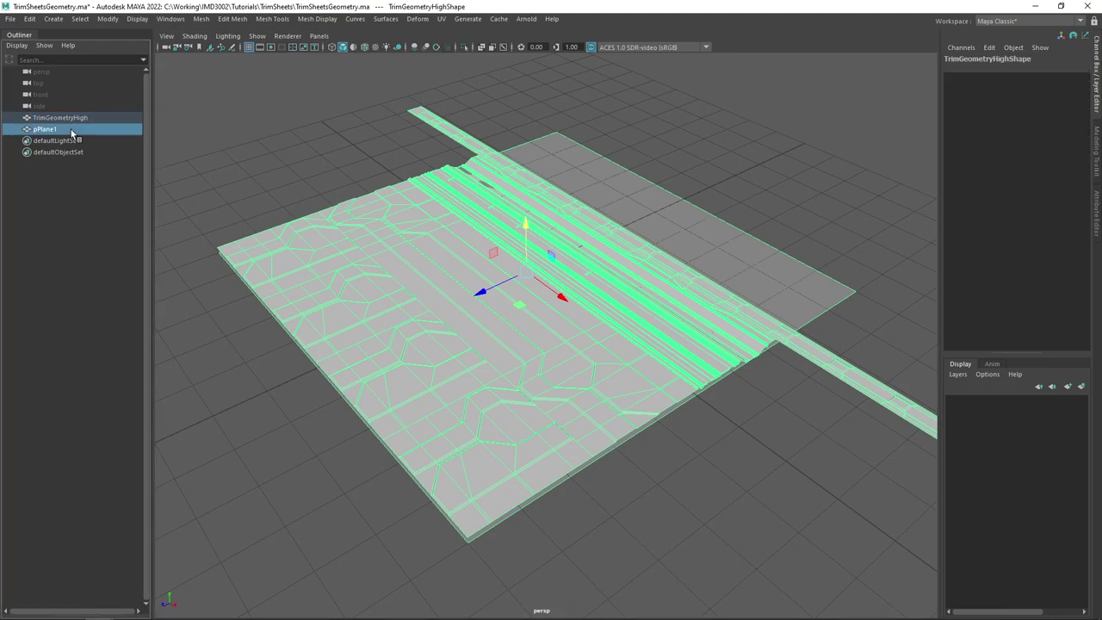
pyautogui.doubleClick(52, 129)
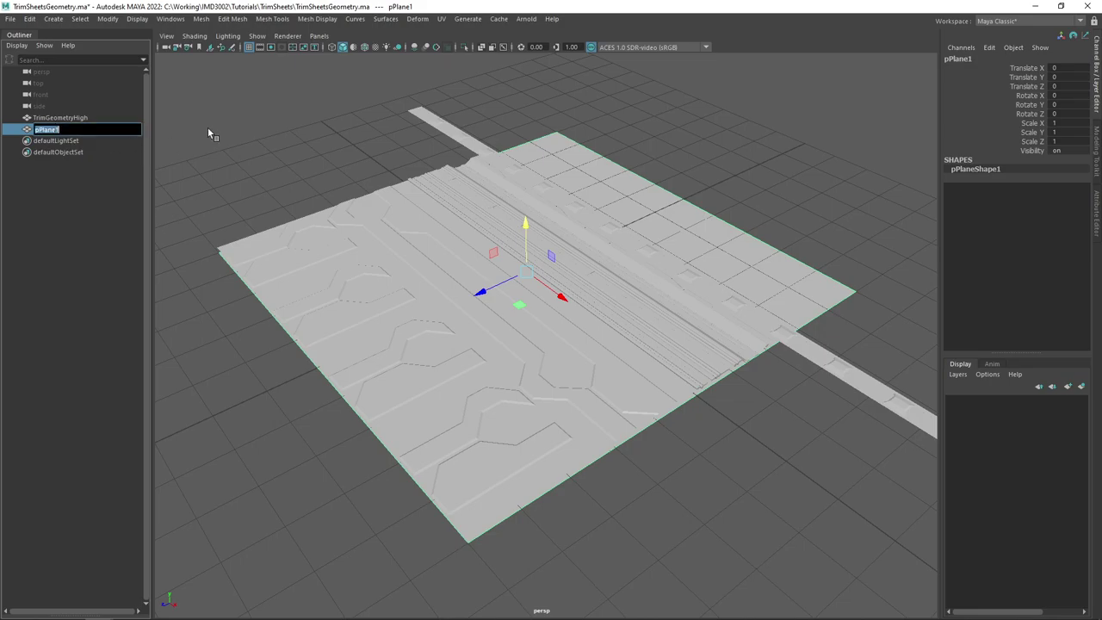
pyautogui.write('TrimGeometryLow')
pyautogui.press('Return')
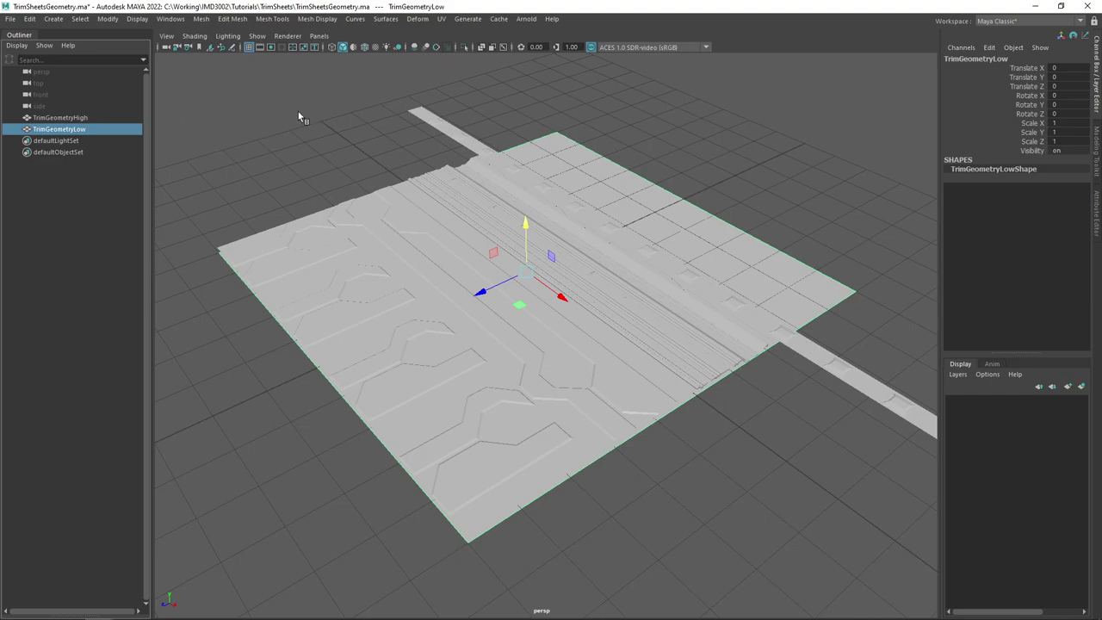
# Select both trim meshes together to examine how they overlap, and clear the selection
pyautogui.moveTo(299, 113); pyautogui.dragTo(160, 176)
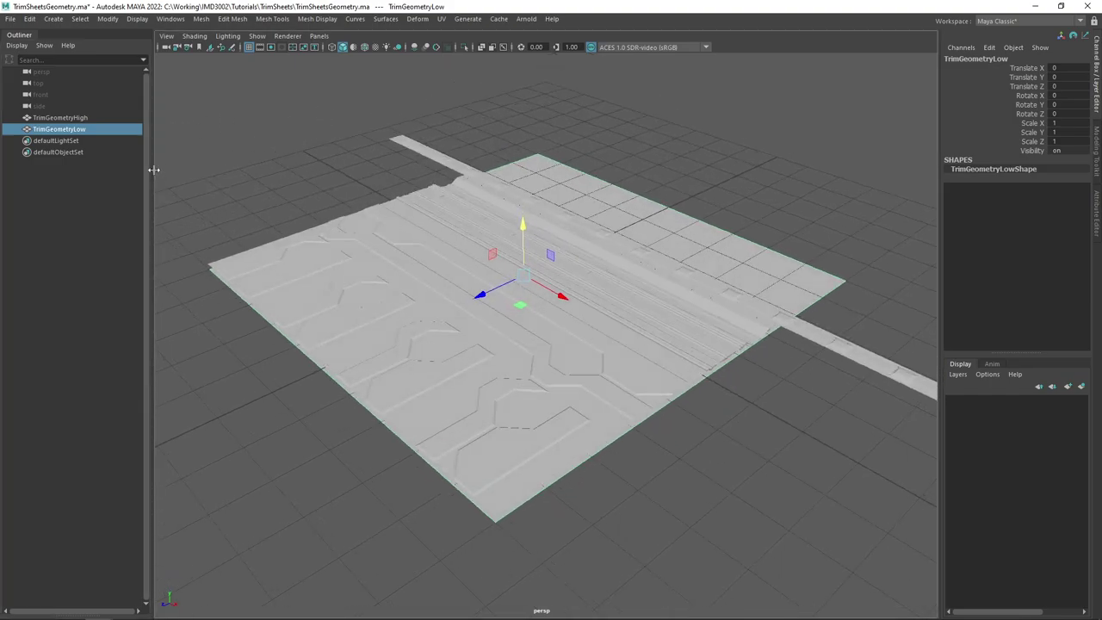
pyautogui.click(373, 147)
pyautogui.moveTo(373, 147); pyautogui.dragTo(642, 266)
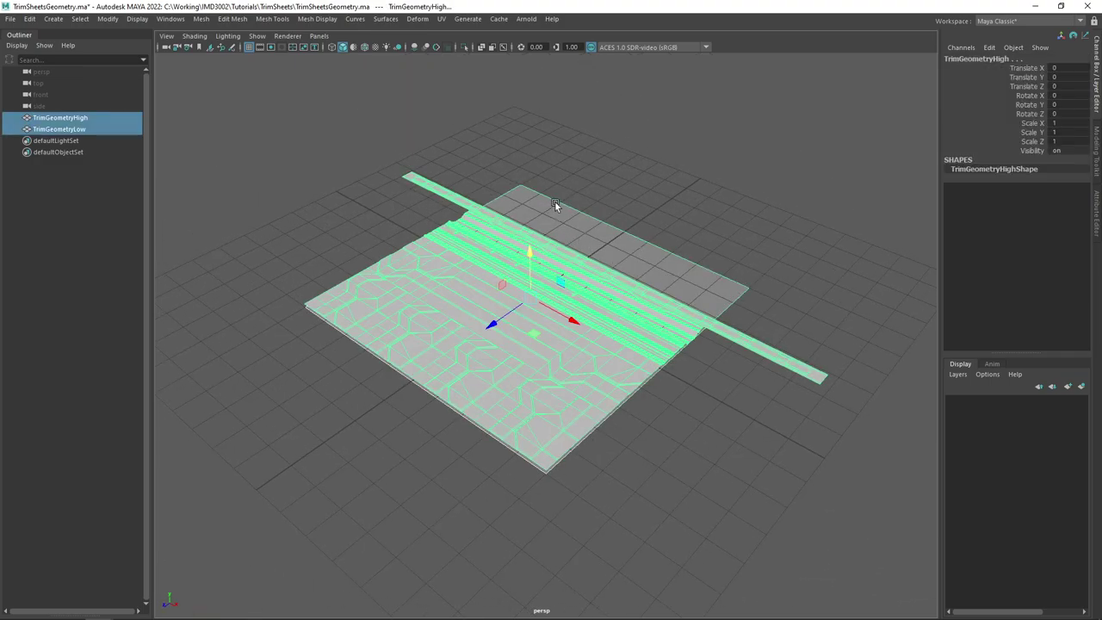
pyautogui.click(638, 162)
pyautogui.moveTo(630, 168); pyautogui.dragTo(609, 172)
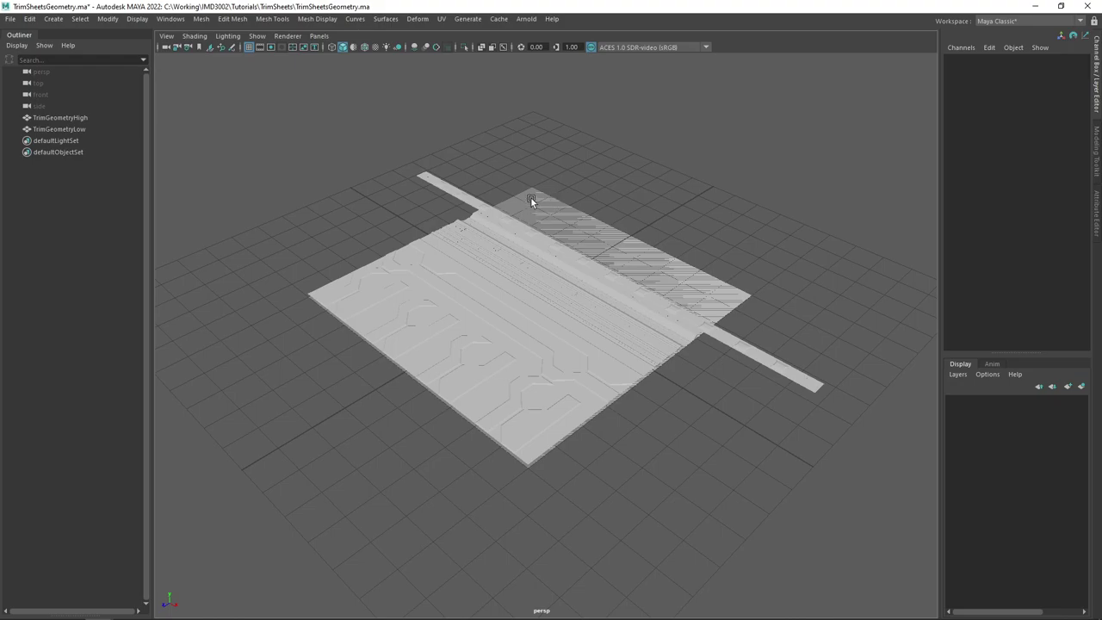
# Select TrimGeometryLow, hide the channel box and switch to the UV Editing workspace
pyautogui.click(87, 129)
pyautogui.hotkey('ctrl', 'a')
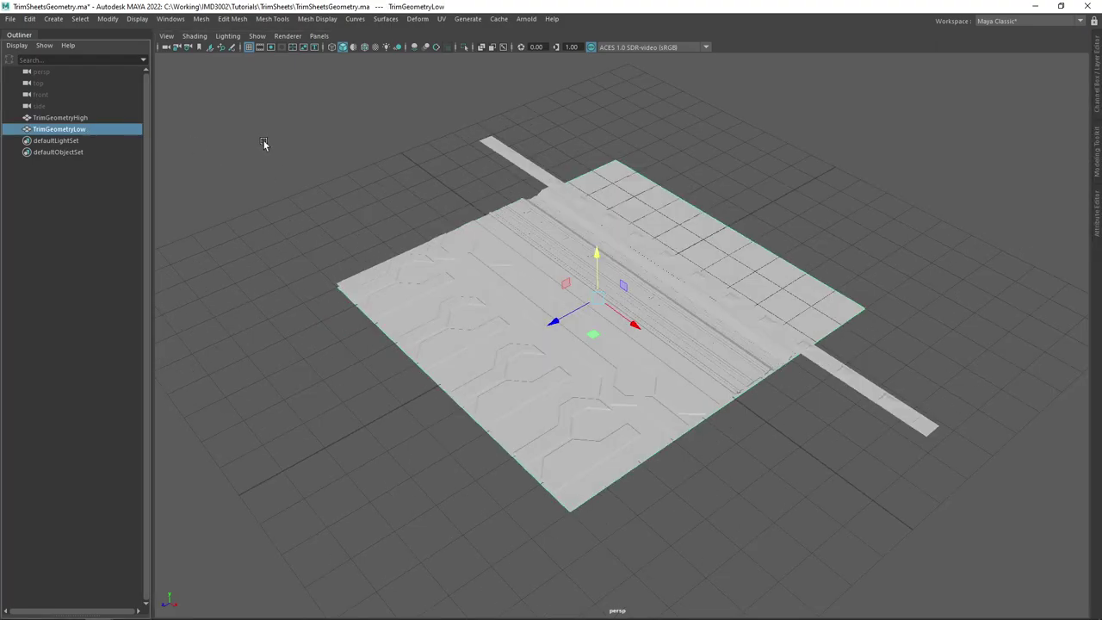
pyautogui.click(1033, 21)
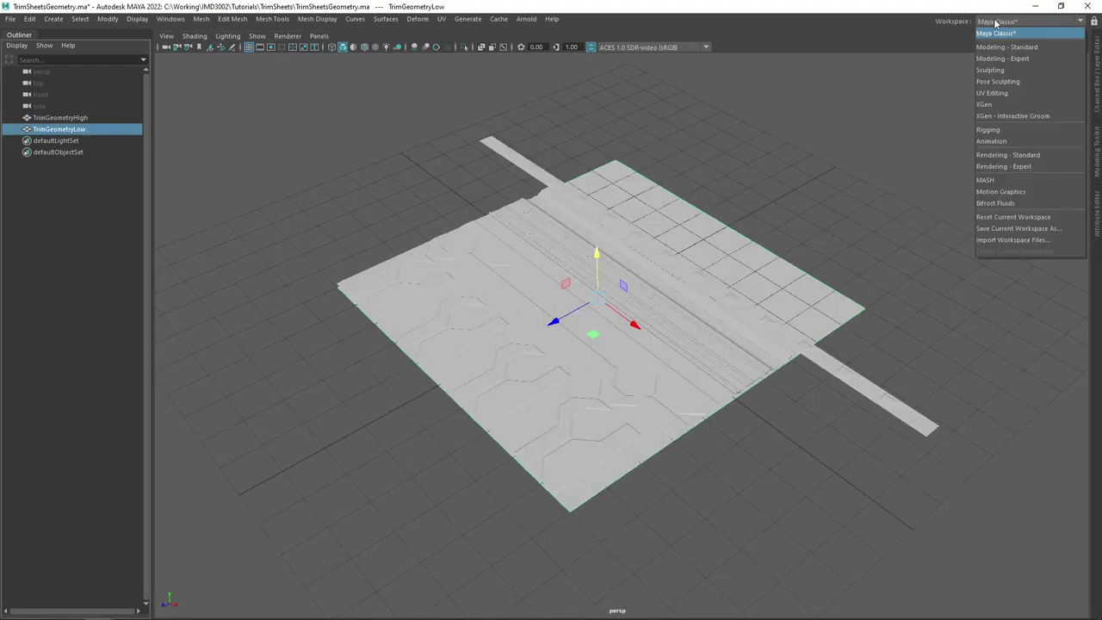
pyautogui.click(1015, 90)
# Compare the UV layouts of TrimGeometryHigh and TrimGeometryLow, raising the low plane about 44 units for a look and undoing the move
pyautogui.click(87, 135)
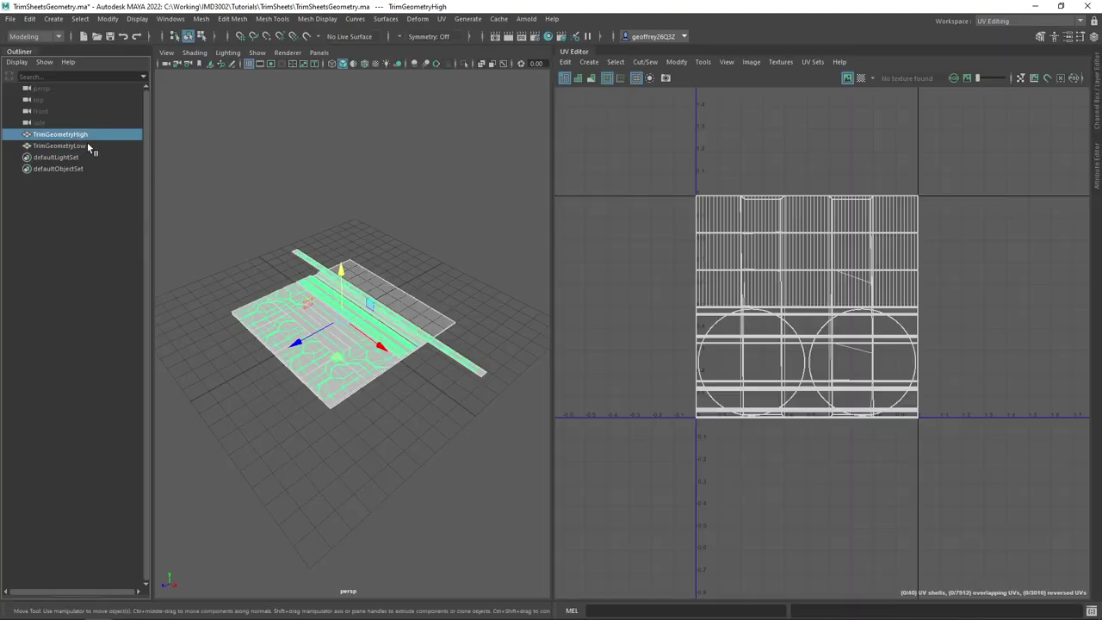
pyautogui.click(82, 146)
pyautogui.scroll(3, 344, 263)
pyautogui.scroll(-3, 343, 263)
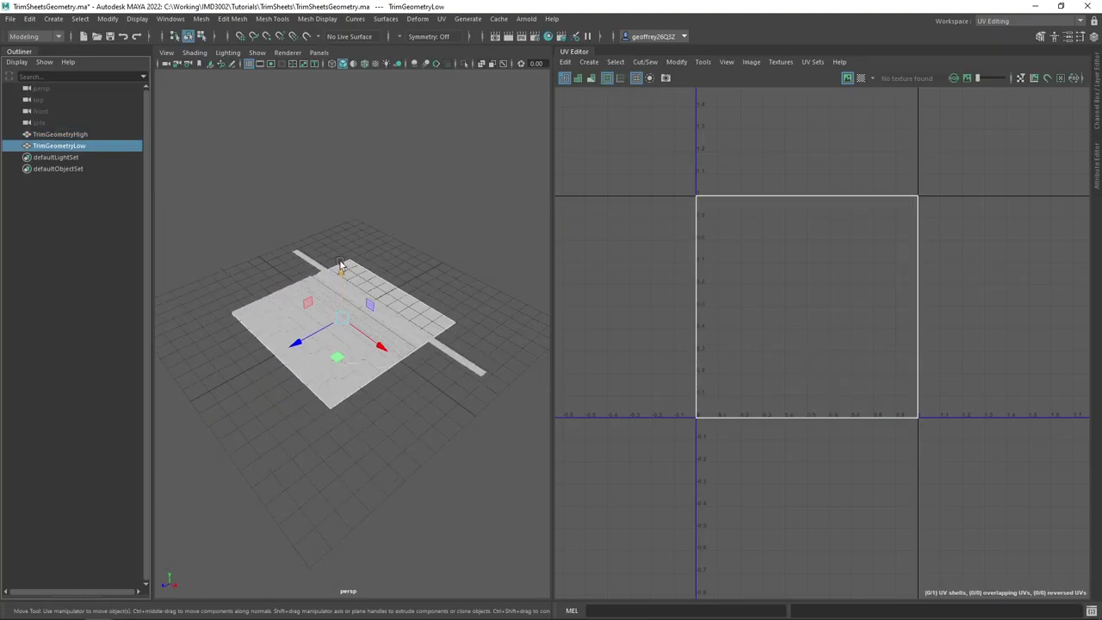
pyautogui.moveTo(342, 268); pyautogui.dragTo(377, 210)
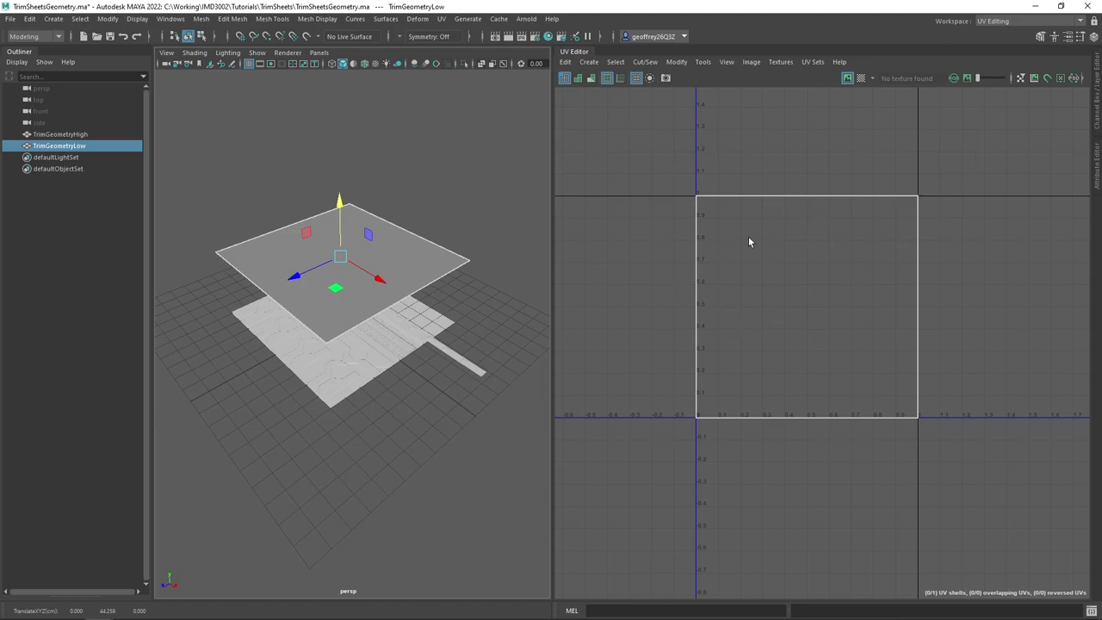
pyautogui.hotkey('ctrl', 'z')
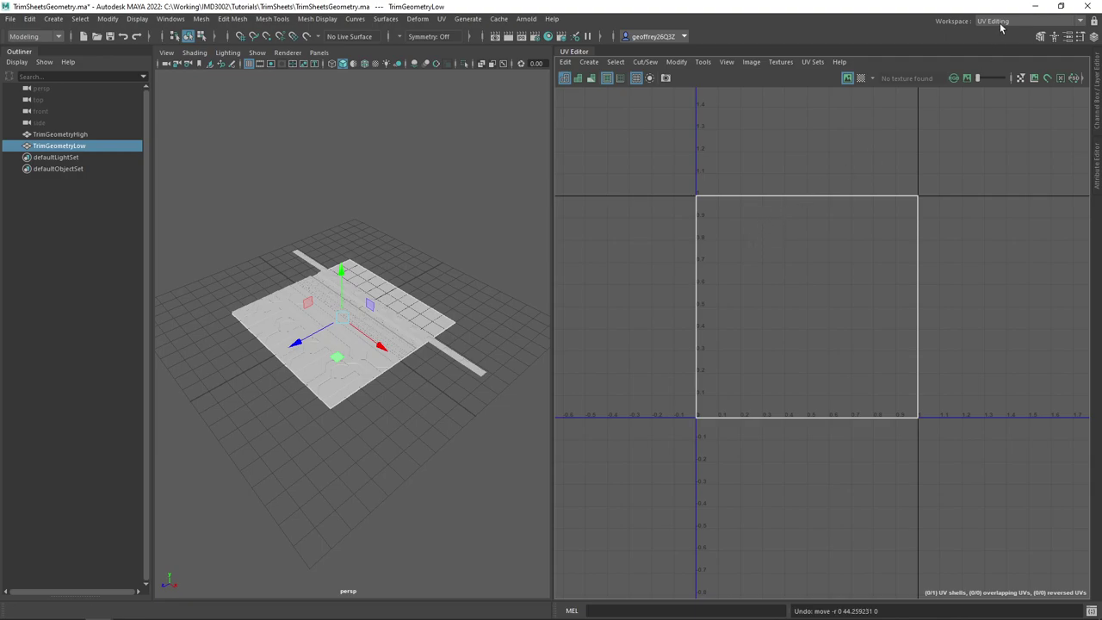
# Return to the Maya Classic workspace with the perspective view enlarged
pyautogui.click(1033, 21)
pyautogui.click(1025, 30)
pyautogui.hotkey('ctrl', 'space')
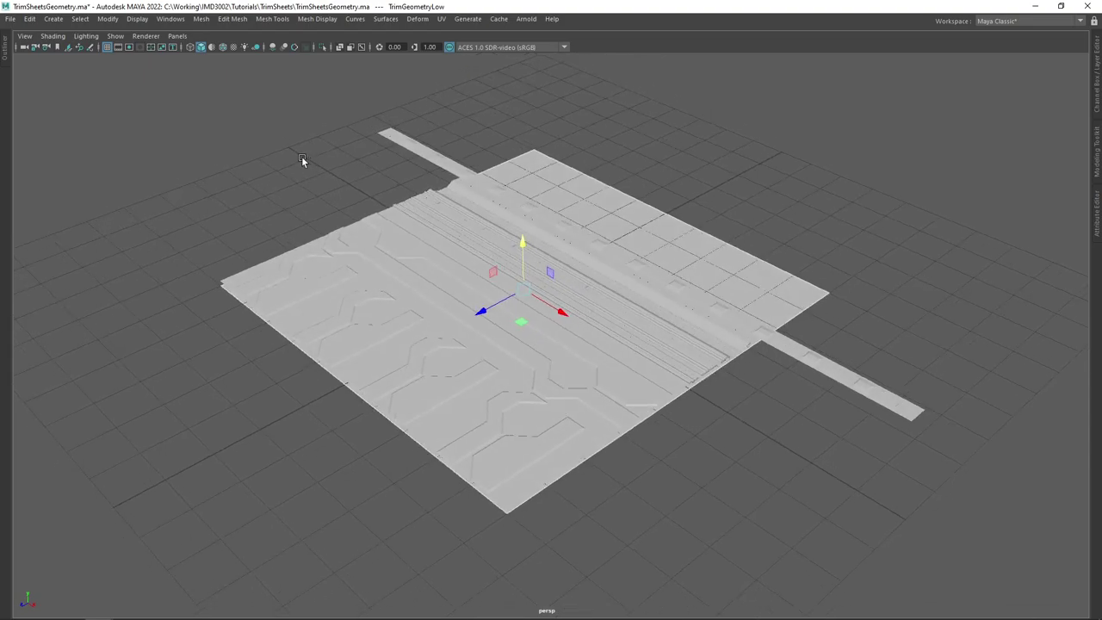
# Open the Transfer Maps window for TrimGeometryLow, bring back the Outliner and place the window beside it
pyautogui.press('space')
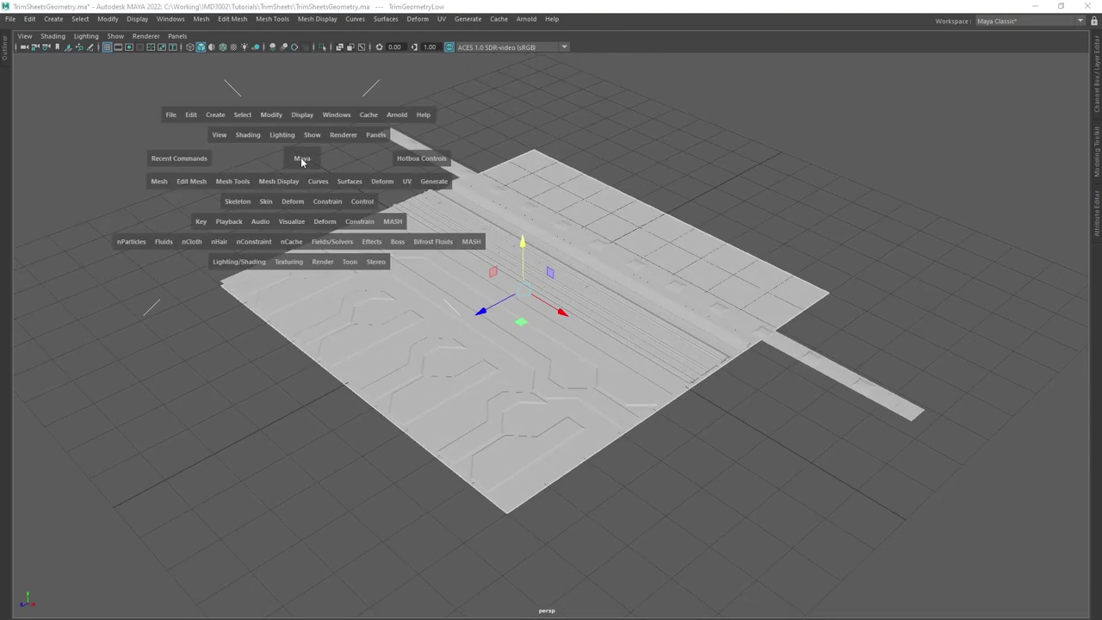
pyautogui.click(224, 269)
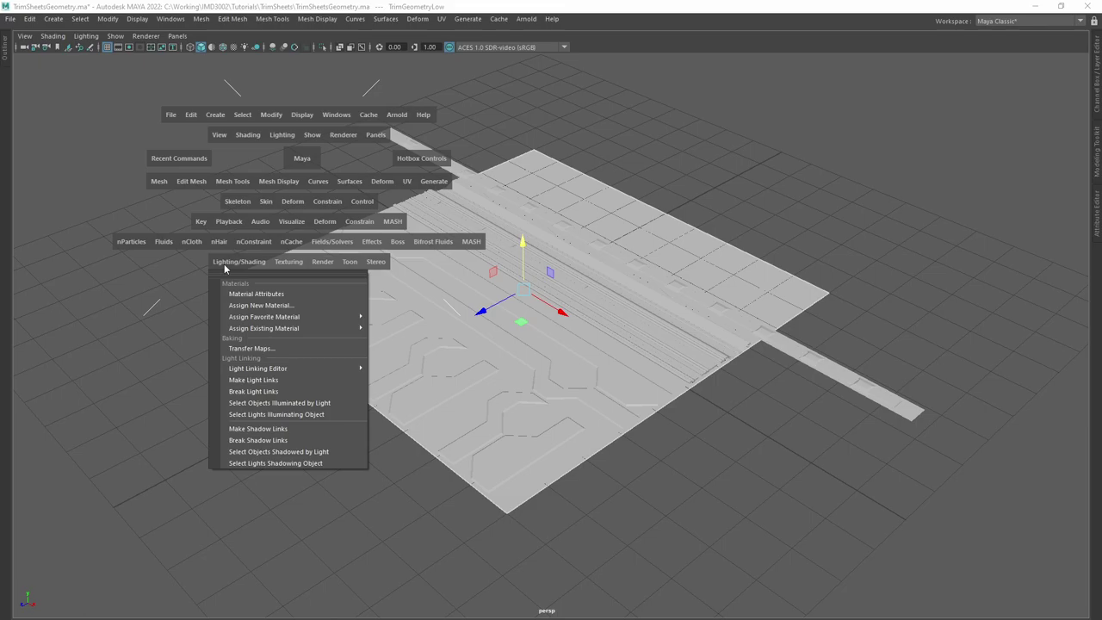
pyautogui.click(258, 347)
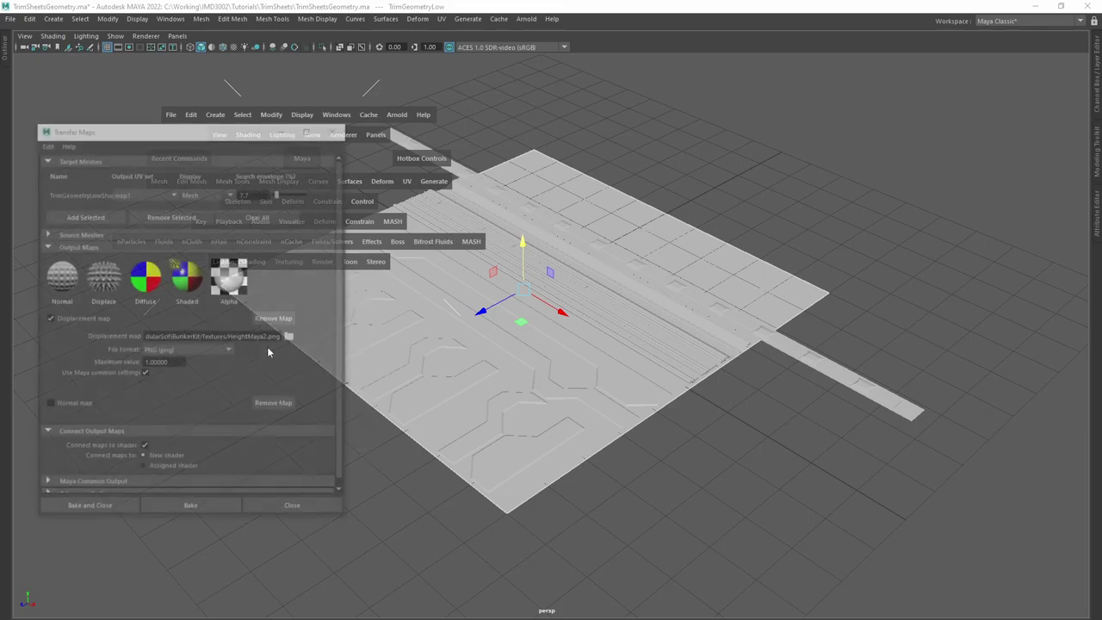
pyautogui.moveTo(280, 135); pyautogui.dragTo(768, 128)
pyautogui.click(6, 52)
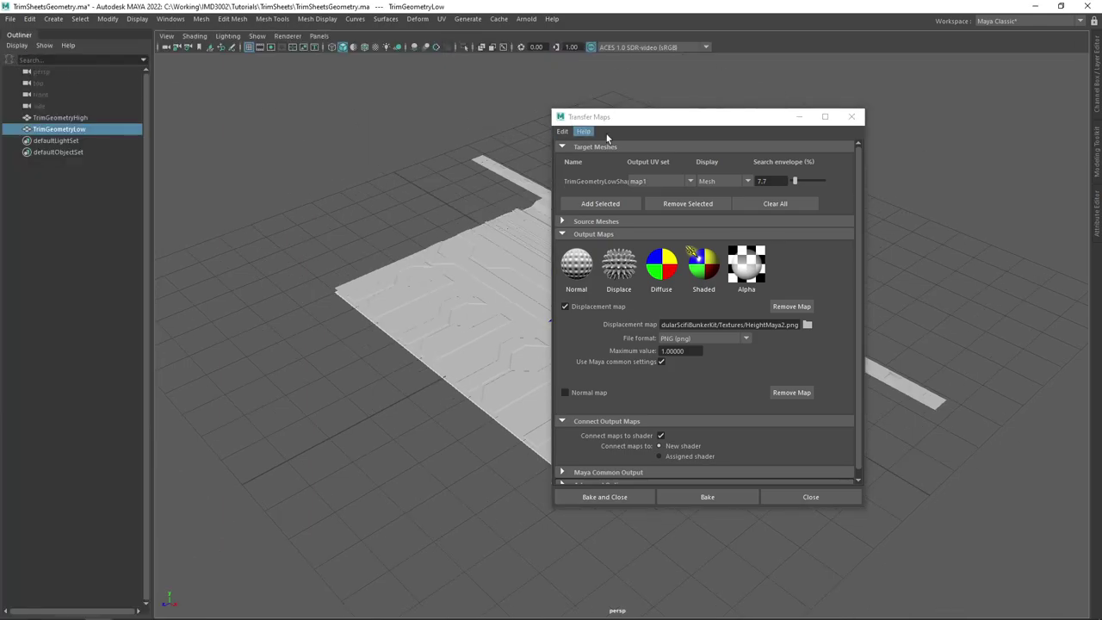
pyautogui.moveTo(660, 121); pyautogui.dragTo(540, 99)
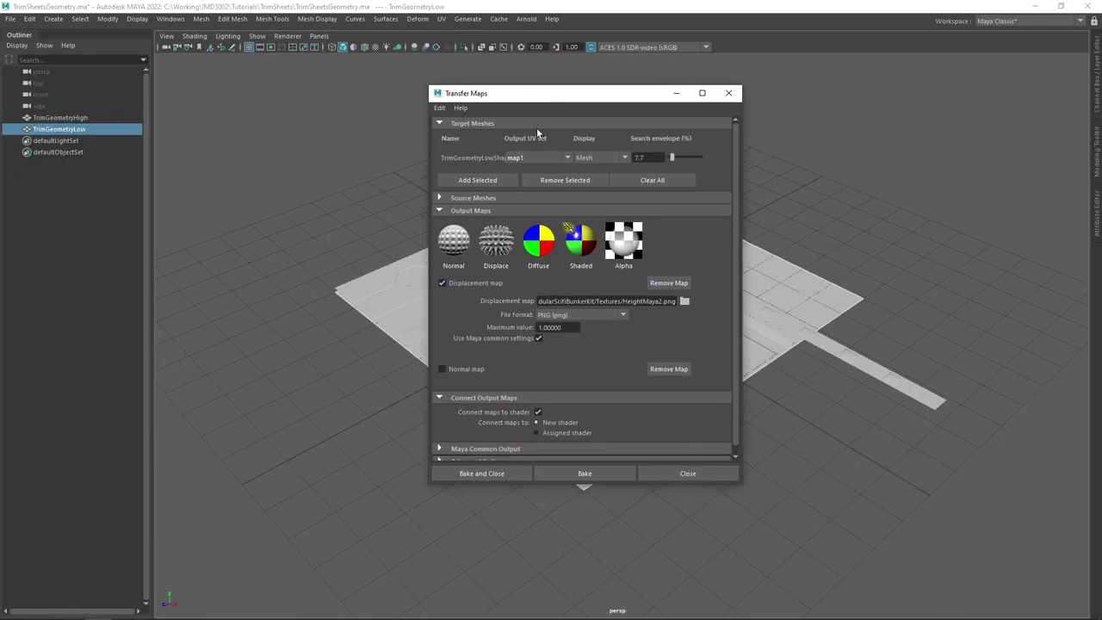
# Expand the Source Meshes section in Transfer Maps and widen the window
pyautogui.click(443, 198)
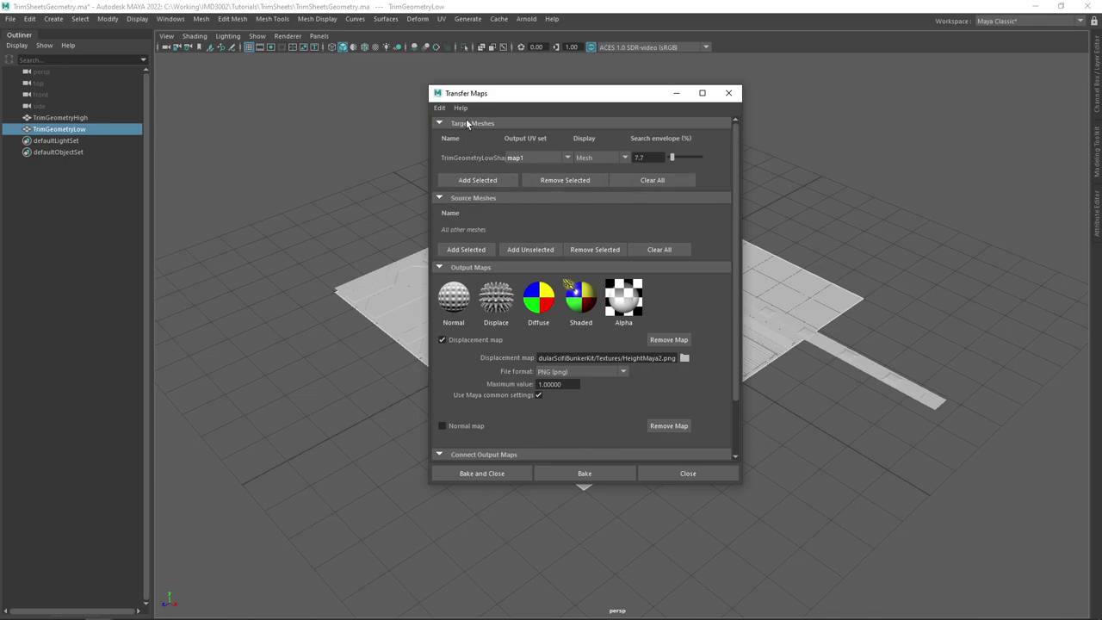
pyautogui.moveTo(740, 155); pyautogui.dragTo(815, 157)
pyautogui.moveTo(427, 155); pyautogui.dragTo(377, 155)
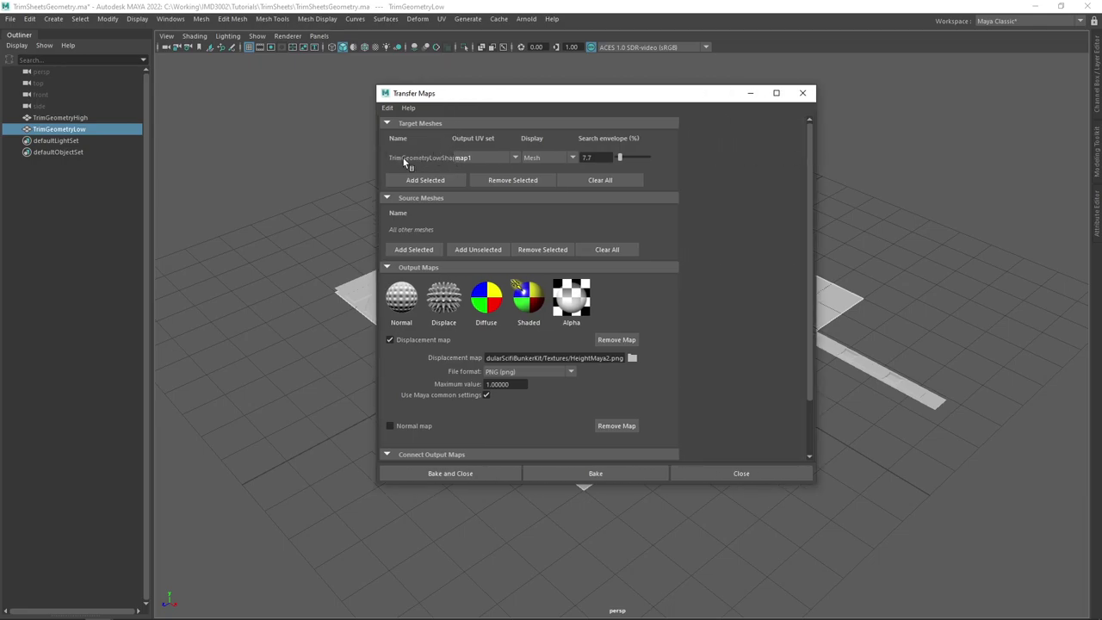
# Clear the target mesh list in Transfer Maps and add TrimGeometryLow as the target mesh
pyautogui.click(598, 179)
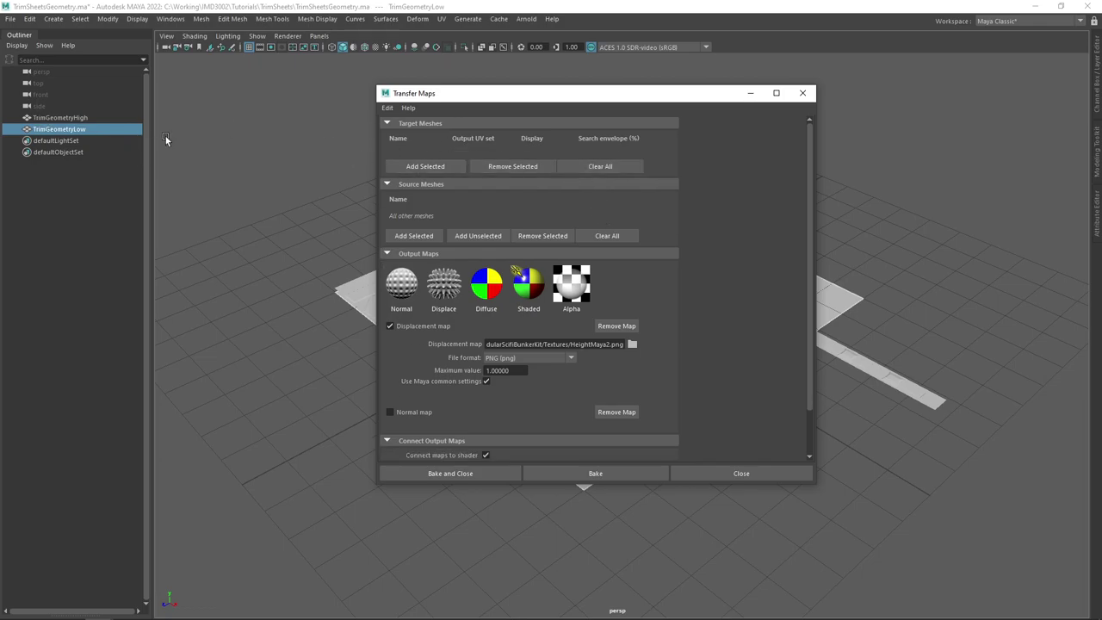
pyautogui.click(86, 117)
pyautogui.click(67, 129)
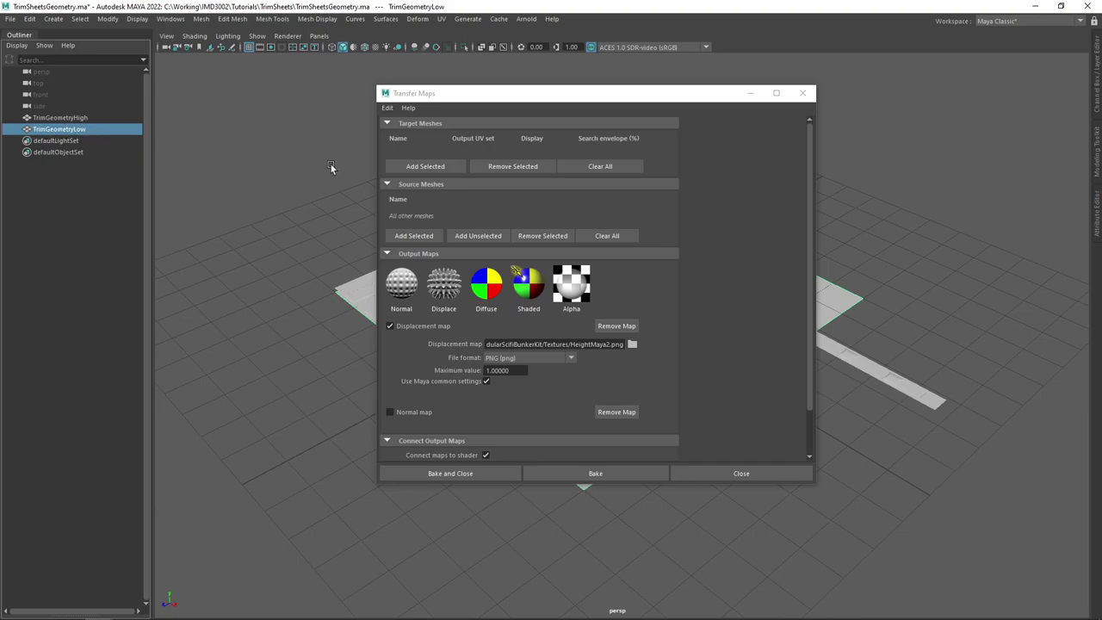
pyautogui.click(412, 167)
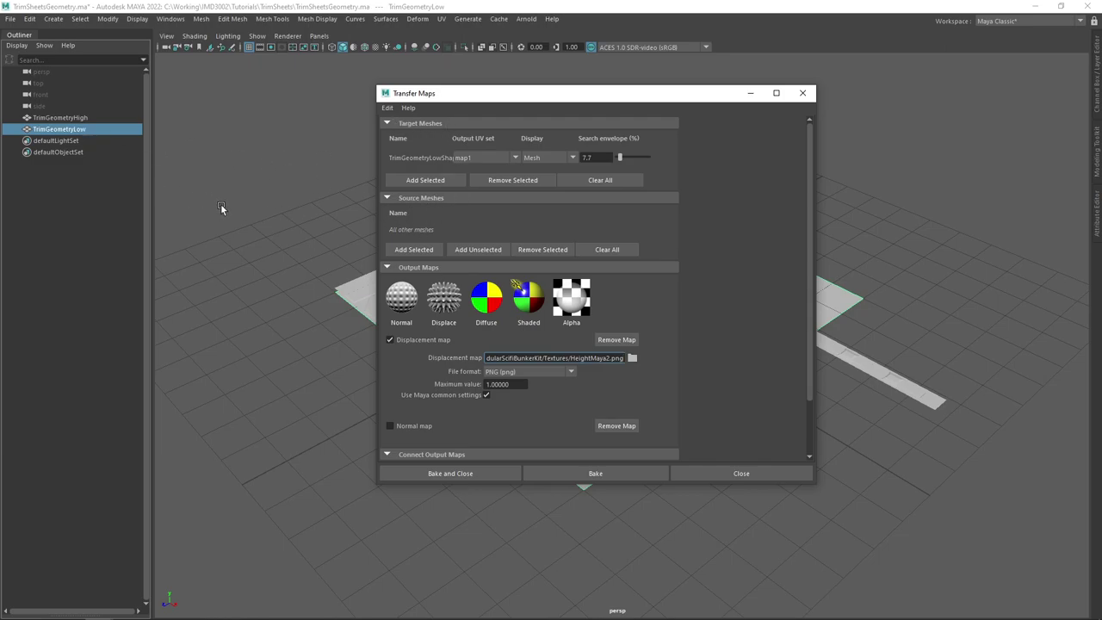
# Add TrimGeometryHigh as the source mesh in Transfer Maps and remove the existing displacement and normal output maps
pyautogui.click(86, 117)
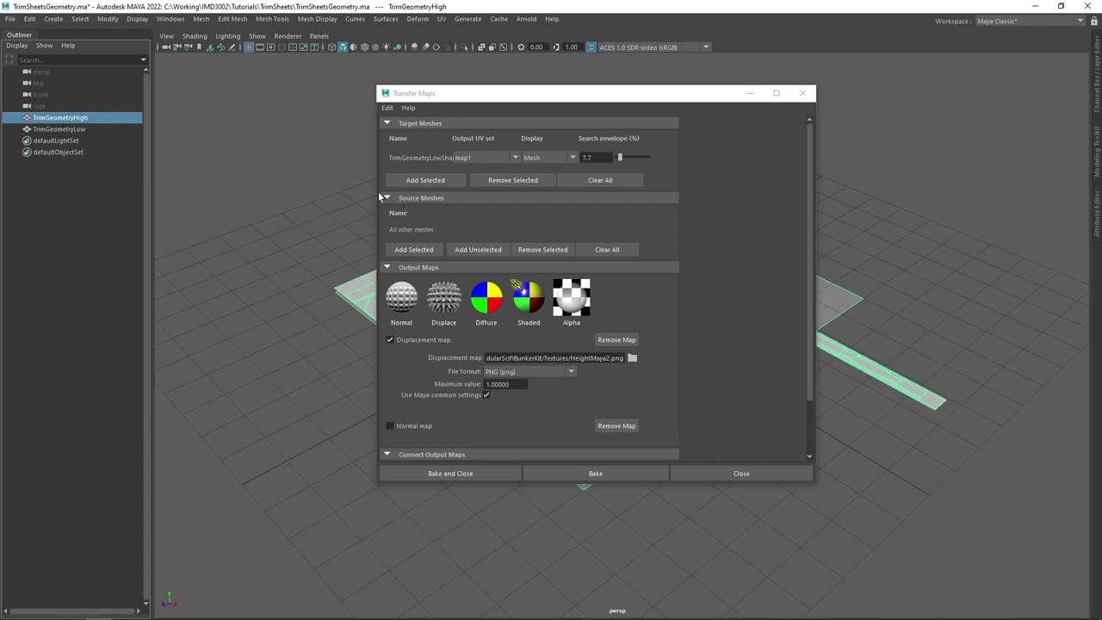
pyautogui.click(414, 250)
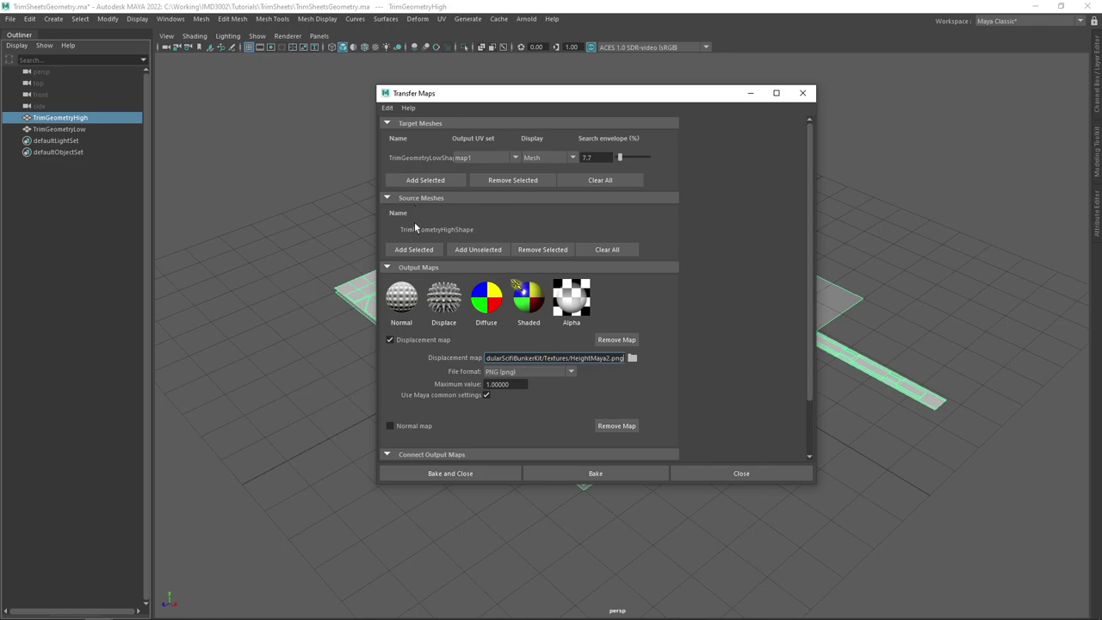
pyautogui.click(390, 339)
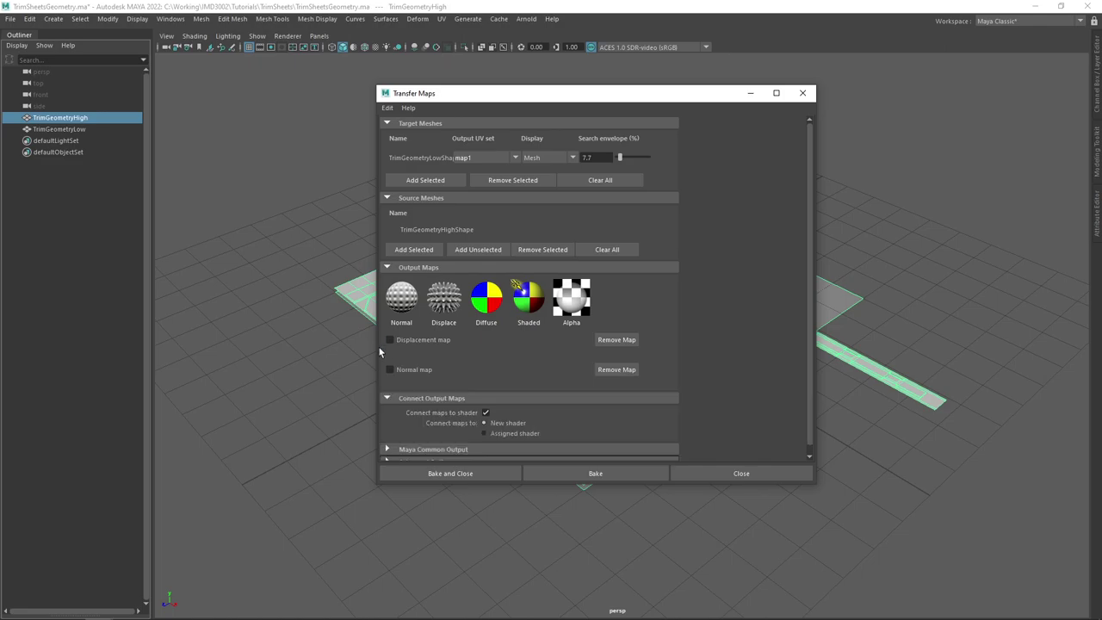
pyautogui.click(611, 342)
pyautogui.click(611, 339)
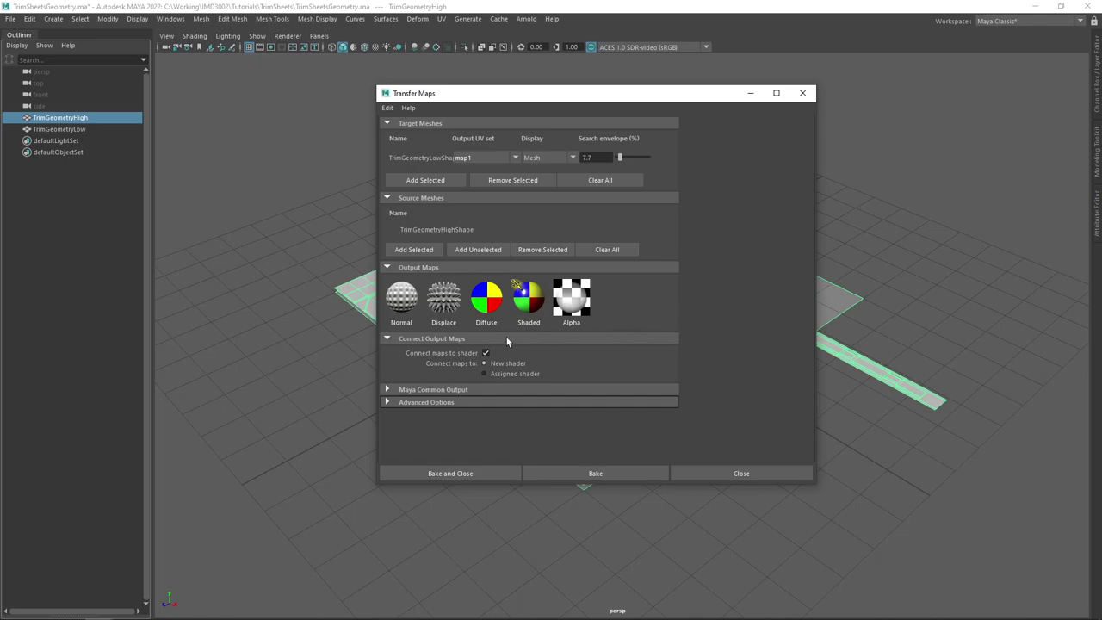
# Add a normal output map and save it as a PNG named TrimNormal in the TrimSheets Bake folder
pyautogui.click(401, 297)
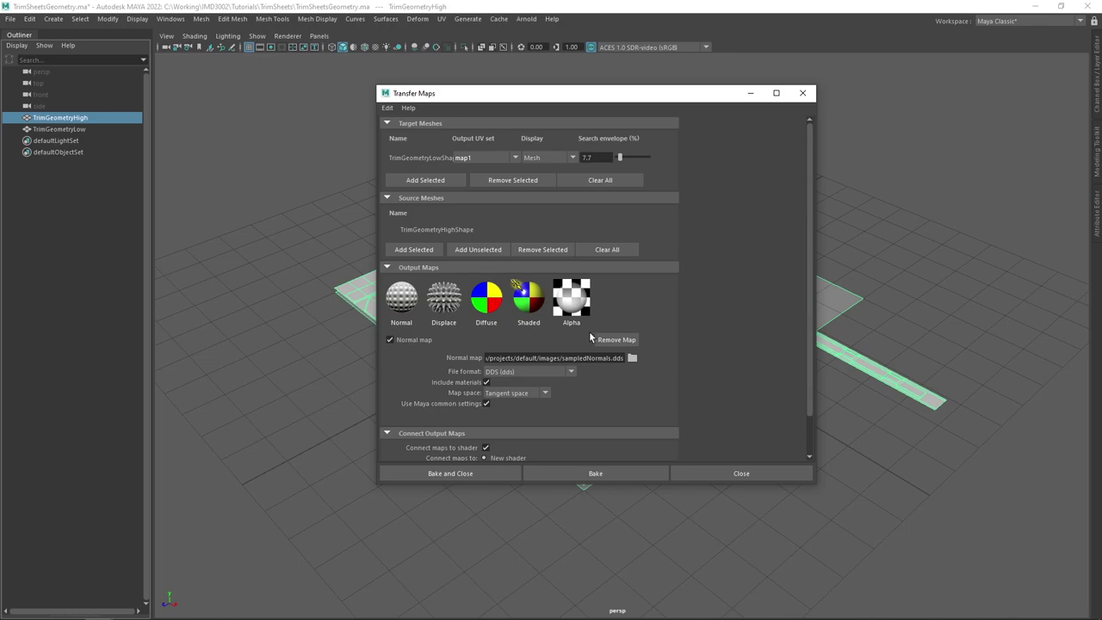
pyautogui.moveTo(817, 486); pyautogui.dragTo(773, 549)
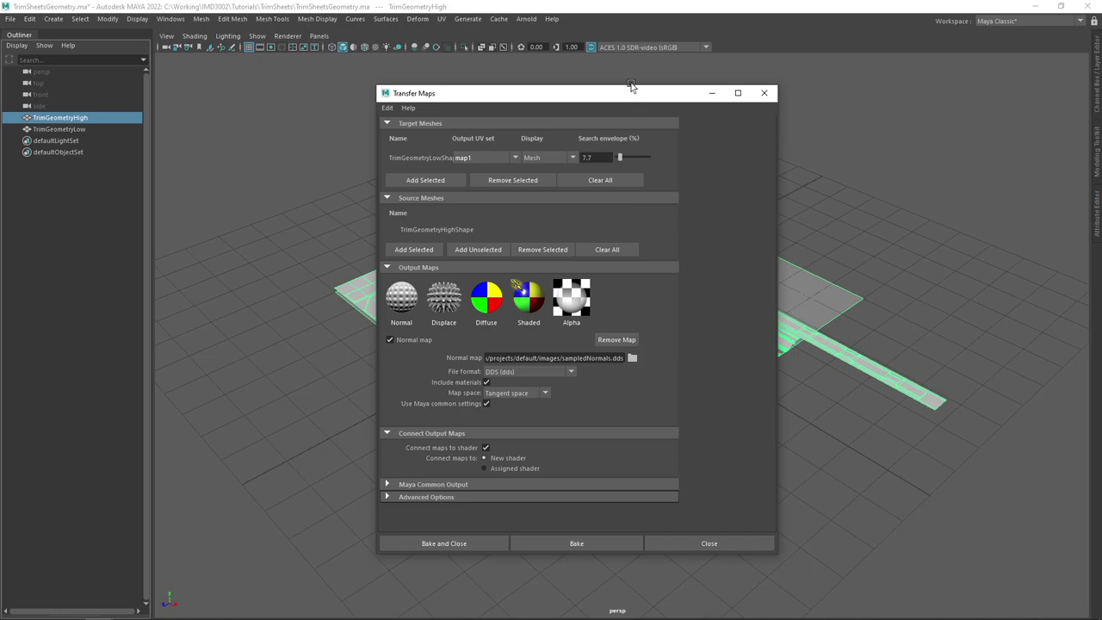
pyautogui.moveTo(643, 101)
pyautogui.mouseDown()
pyautogui.moveTo(542, 89)
pyautogui.moveTo(649, 100)
pyautogui.mouseUp()
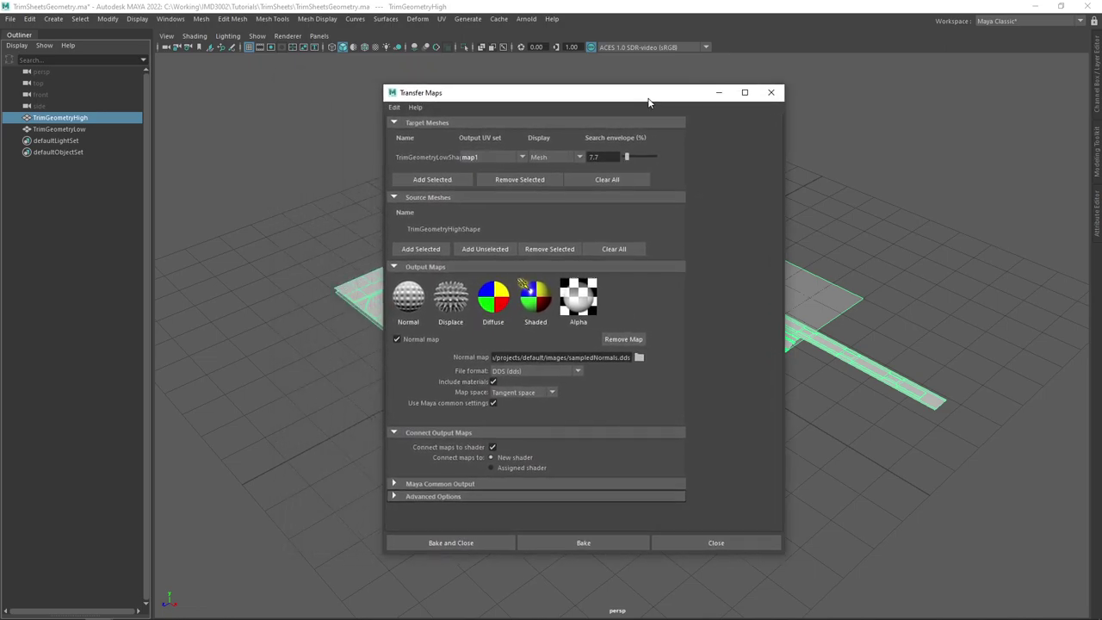
pyautogui.click(640, 356)
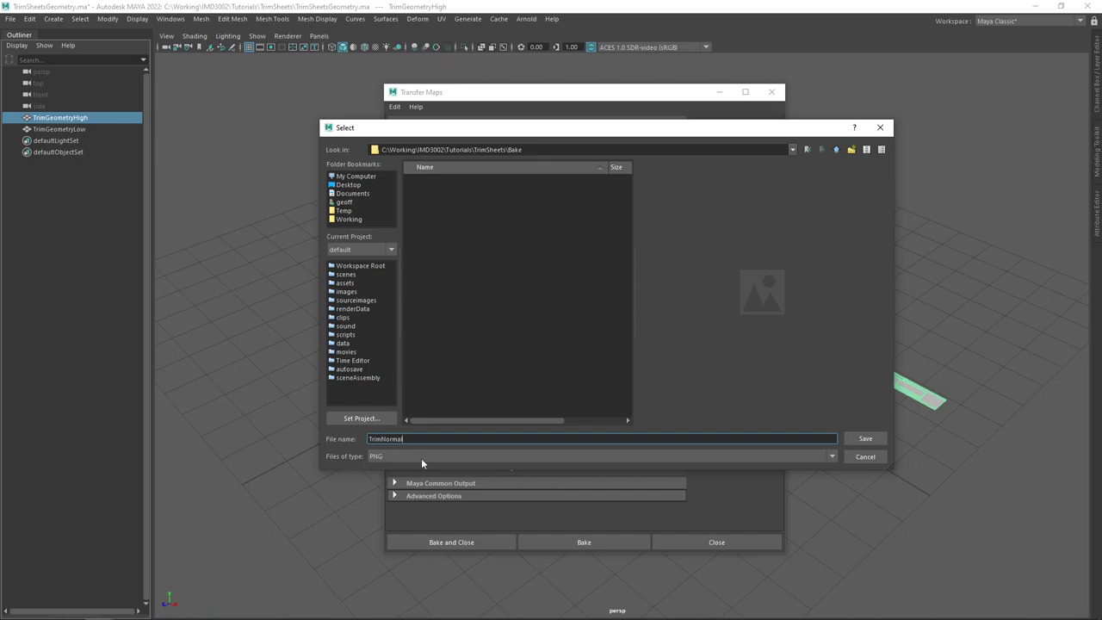
pyautogui.click(863, 438)
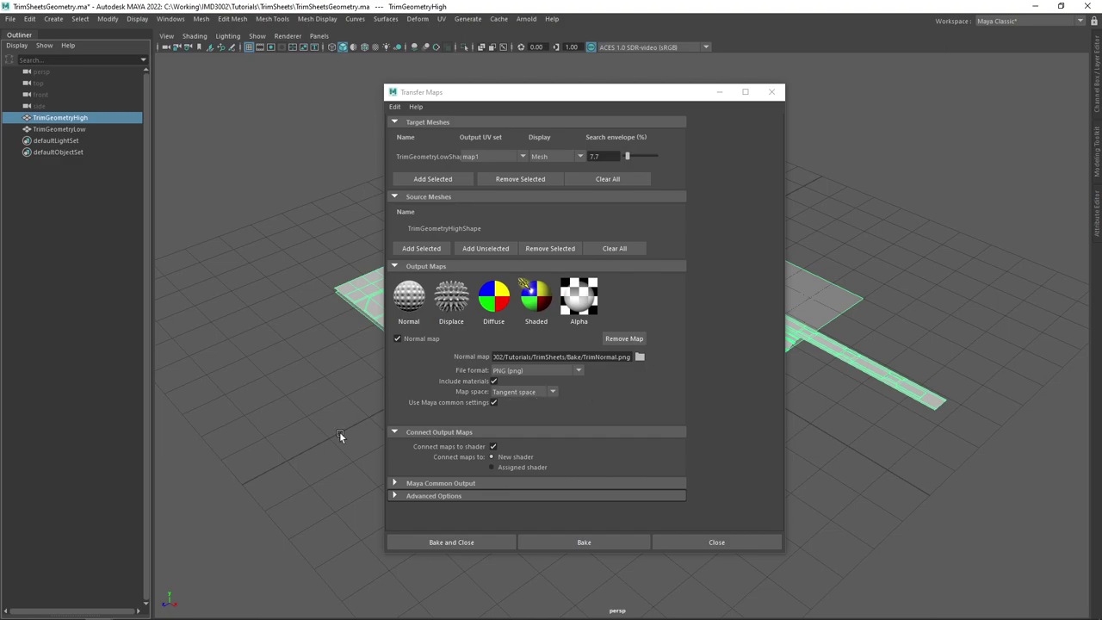
# Set the common output map size to 1024 by 1024 with High (8x8) sampling quality and expand Advanced Options
pyautogui.click(389, 483)
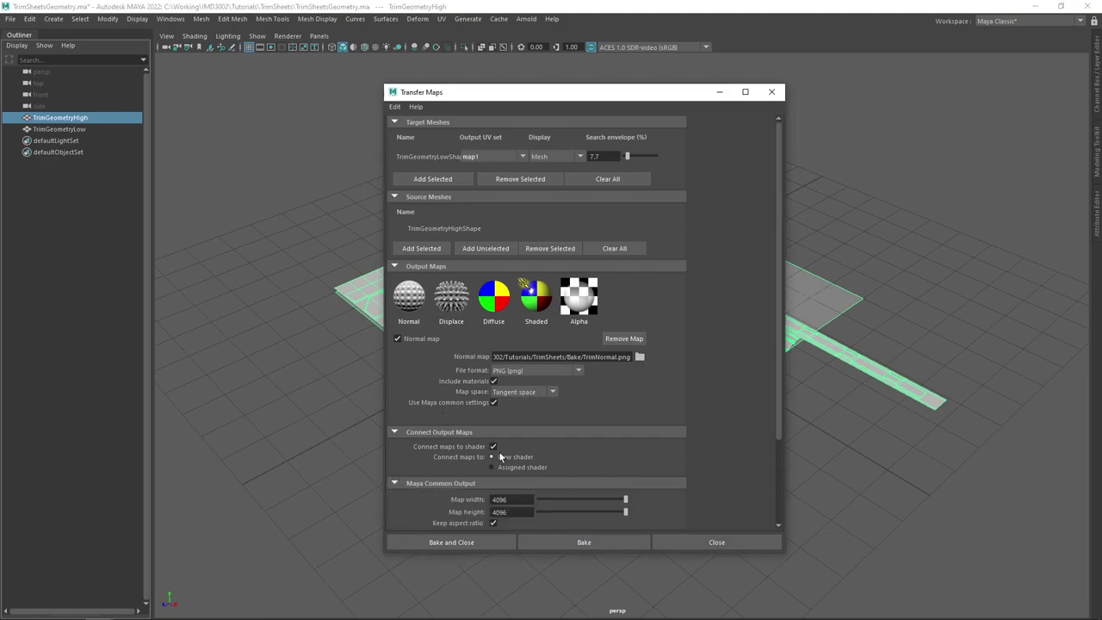
pyautogui.scroll(-3, 736, 302)
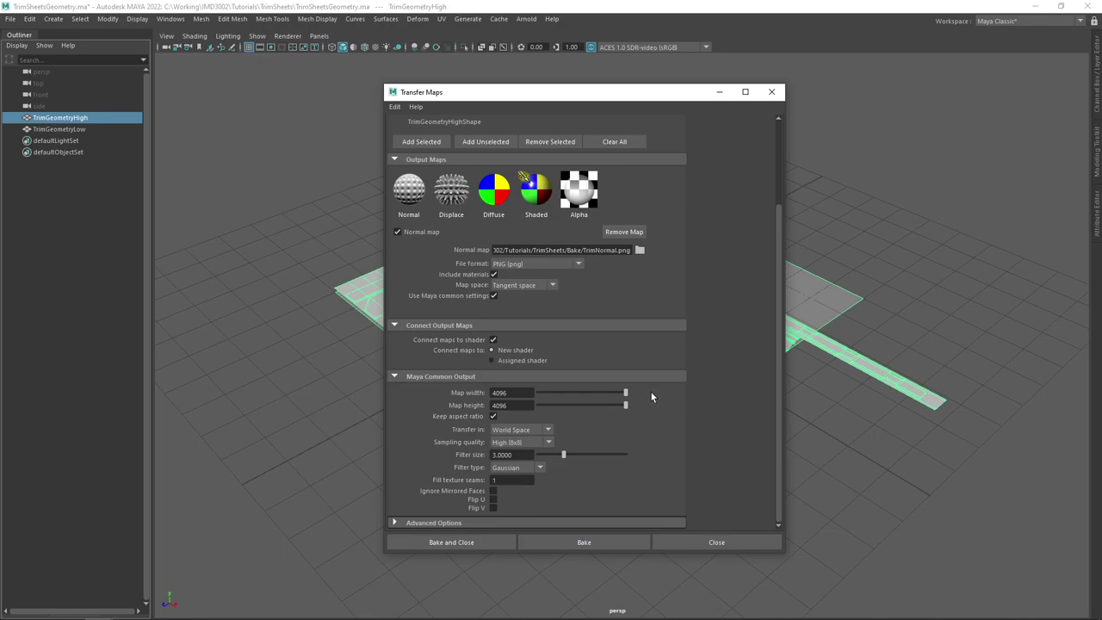
pyautogui.moveTo(518, 393); pyautogui.dragTo(443, 392)
pyautogui.write('1024')
pyautogui.press('Return')
pyautogui.click(511, 443)
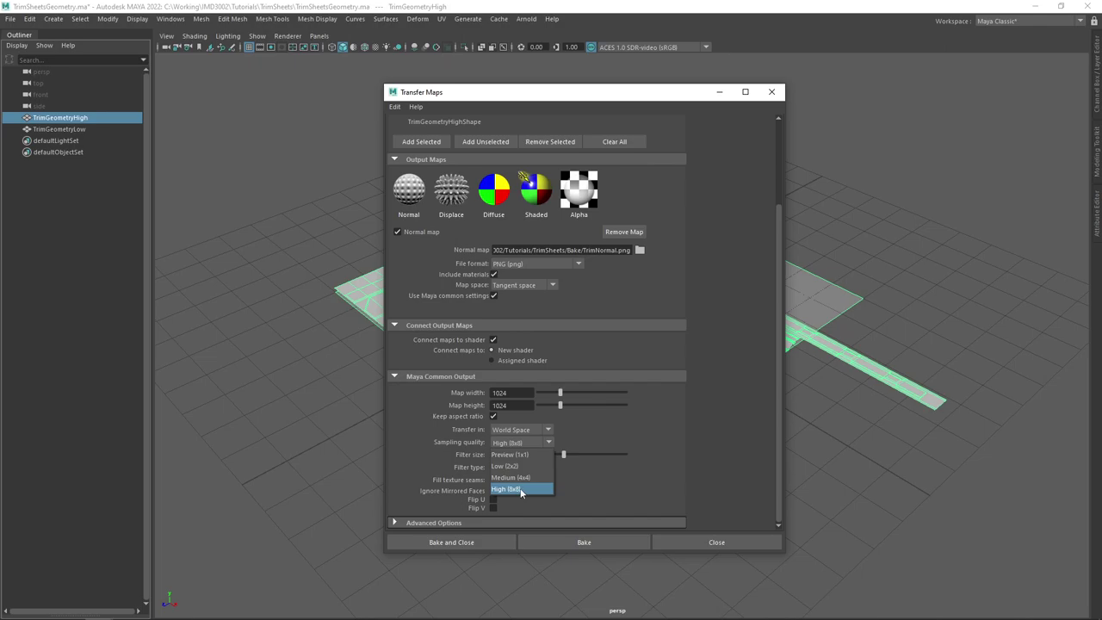
pyautogui.click(609, 508)
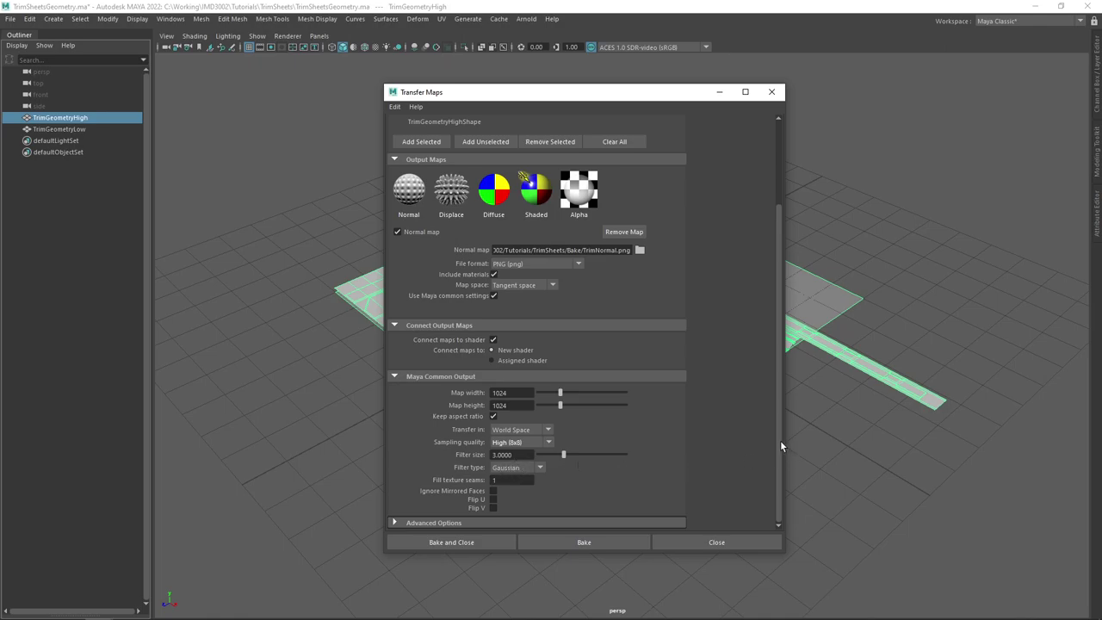
pyautogui.click(392, 521)
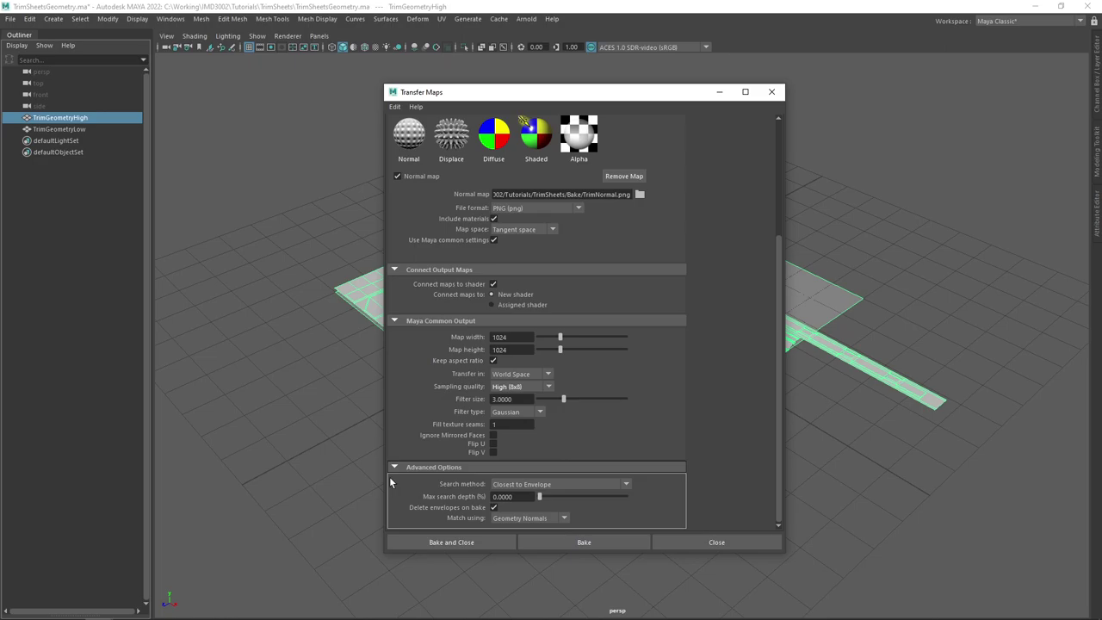
# Move the Transfer Maps window off the geometry and set the target mesh's display to Envelope
pyautogui.moveTo(673, 95); pyautogui.dragTo(928, 115)
pyautogui.scroll(5, 875, 238)
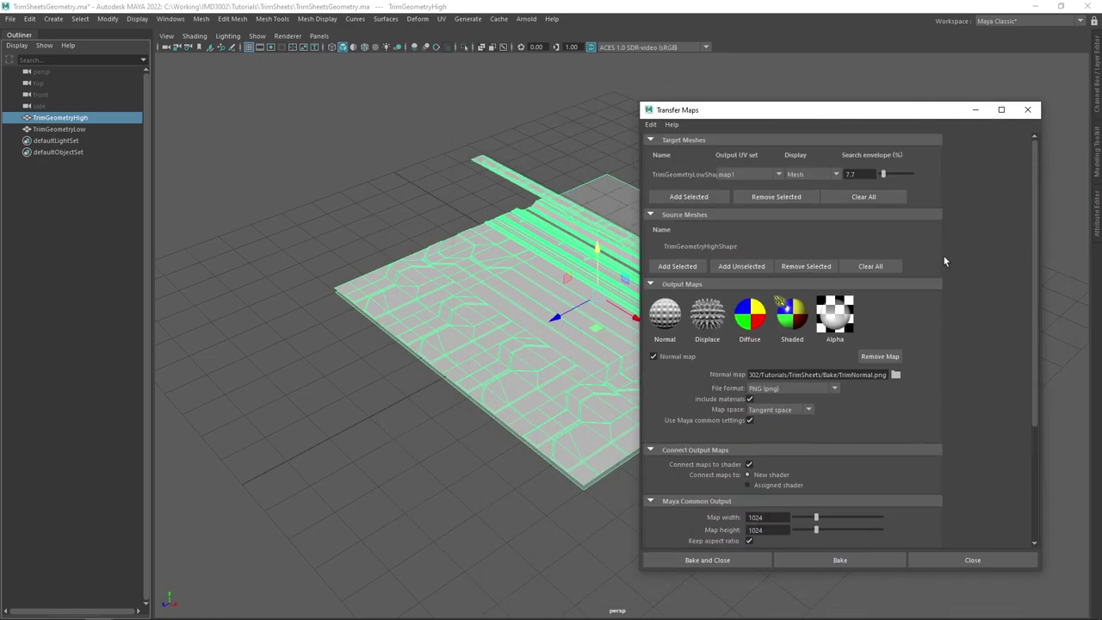
pyautogui.moveTo(799, 121); pyautogui.dragTo(858, 118)
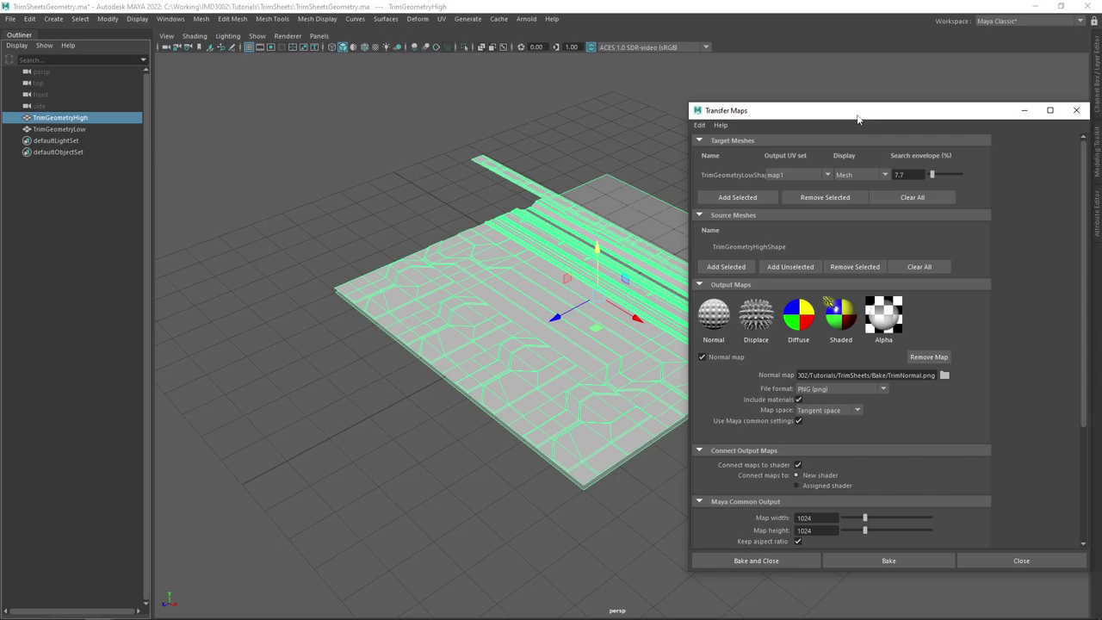
pyautogui.moveTo(857, 119); pyautogui.dragTo(882, 108)
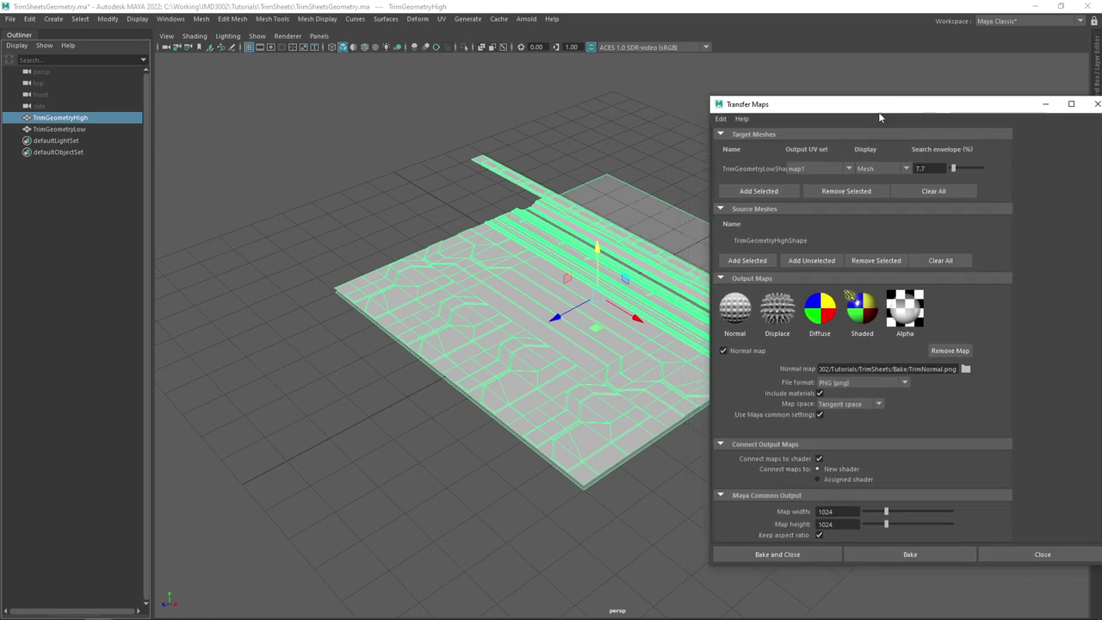
pyautogui.click(880, 169)
pyautogui.click(871, 193)
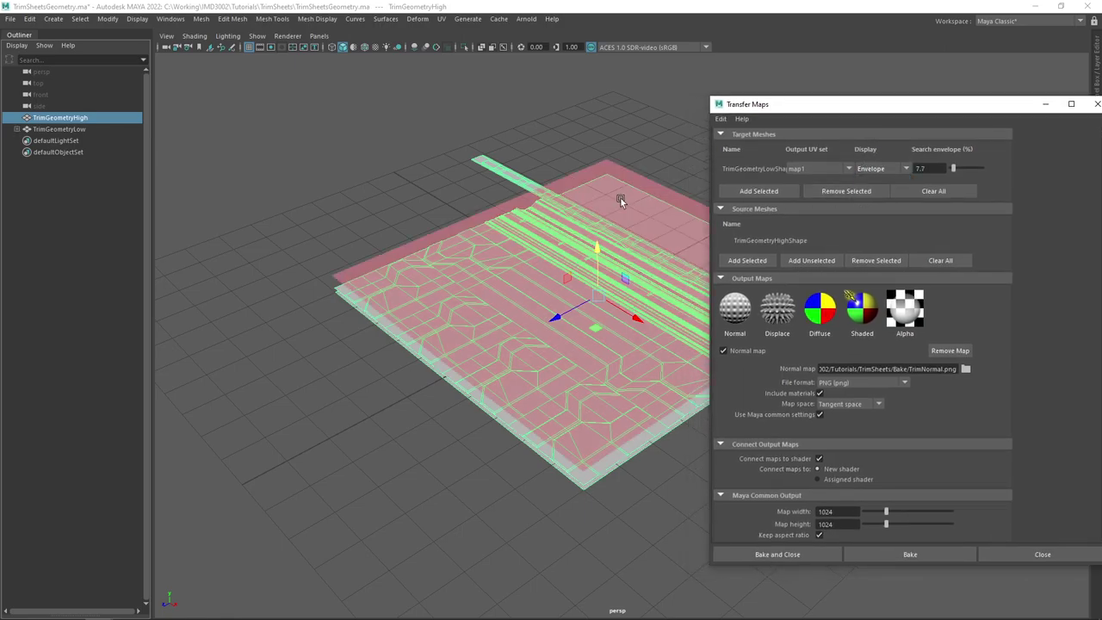
pyautogui.moveTo(598, 195)
pyautogui.keyDown('alt'); pyautogui.mouseDown()
pyautogui.moveTo(598, 173)
pyautogui.moveTo(616, 201)
pyautogui.mouseUp(); pyautogui.keyUp('alt')
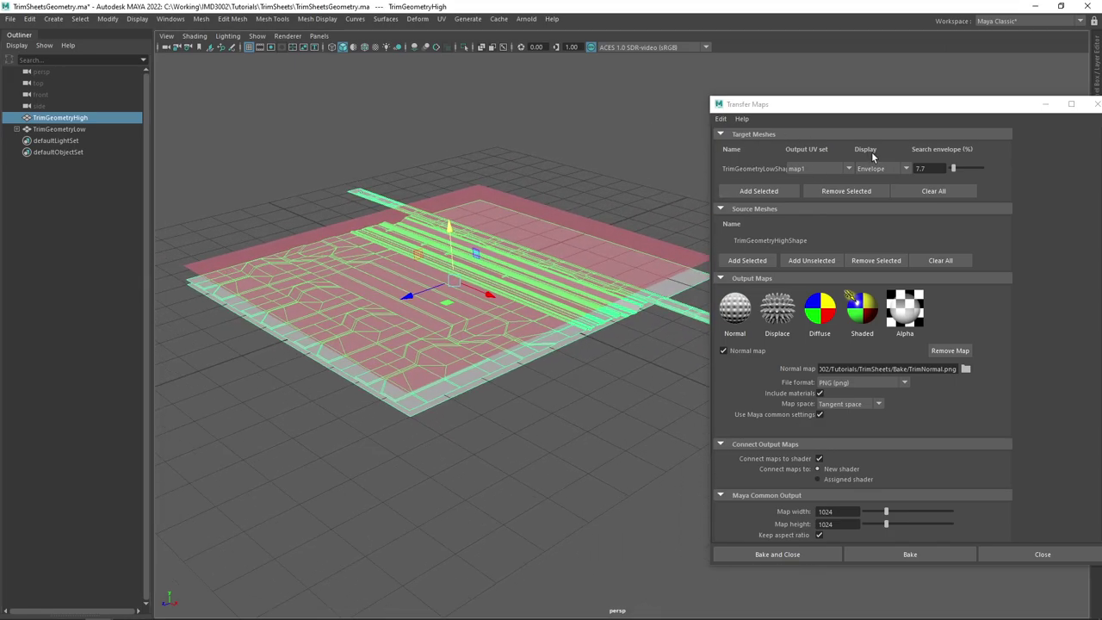
pyautogui.click(887, 167)
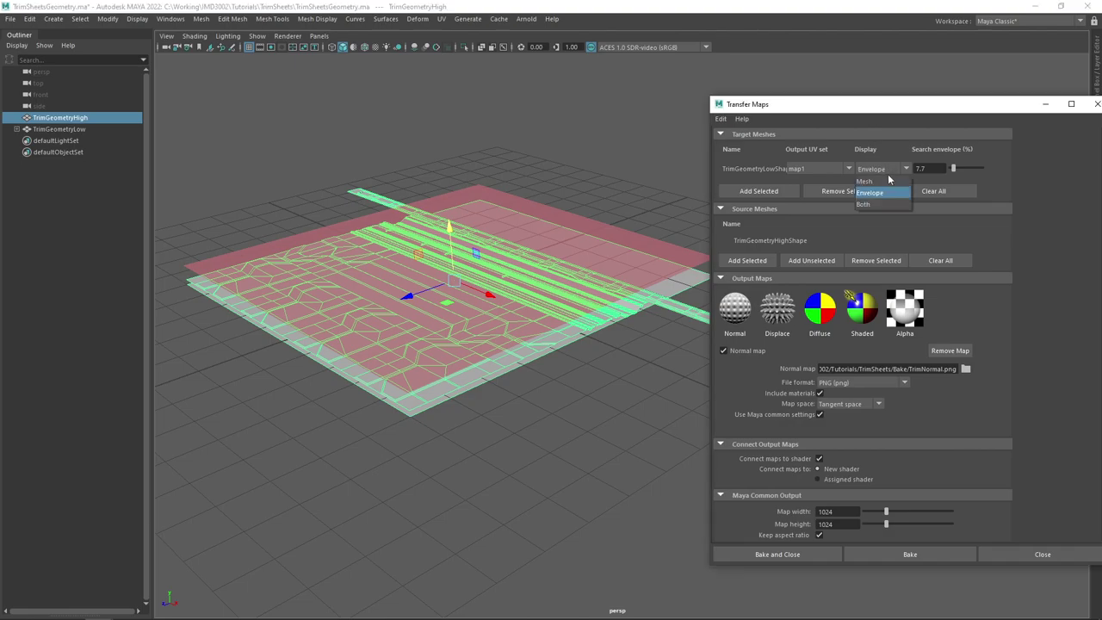
pyautogui.click(882, 176)
pyautogui.click(876, 170)
pyautogui.click(878, 190)
pyautogui.moveTo(628, 188); pyautogui.dragTo(600, 186)
# Lower the search envelope to 1.9% and inspect how it covers the raised trim details up close
pyautogui.moveTo(955, 170); pyautogui.dragTo(951, 170)
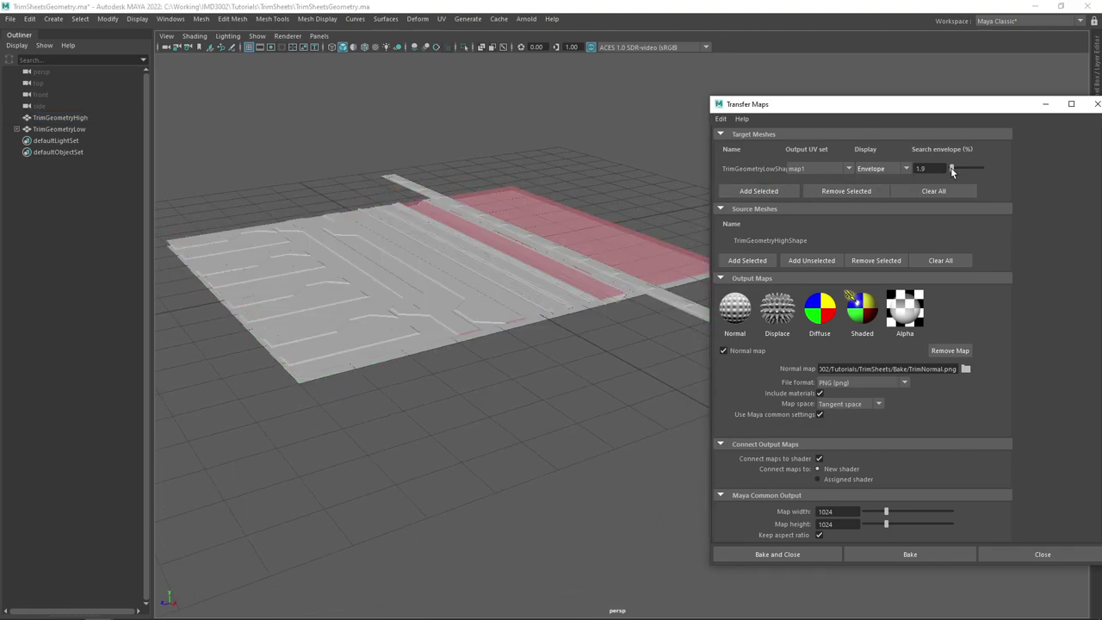
pyautogui.moveTo(618, 168)
pyautogui.keyDown('alt'); pyautogui.mouseDown()
pyautogui.moveTo(635, 157)
pyautogui.moveTo(633, 167)
pyautogui.mouseUp(); pyautogui.keyUp('alt')
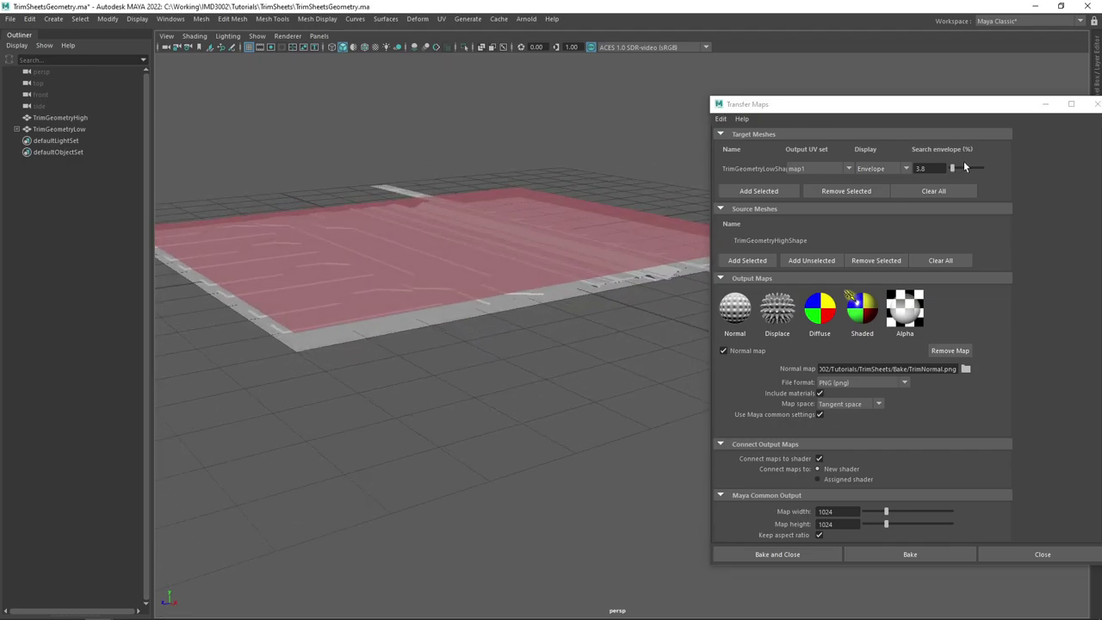
pyautogui.click(951, 168)
pyautogui.moveTo(950, 166); pyautogui.dragTo(950, 169)
pyautogui.click(951, 168)
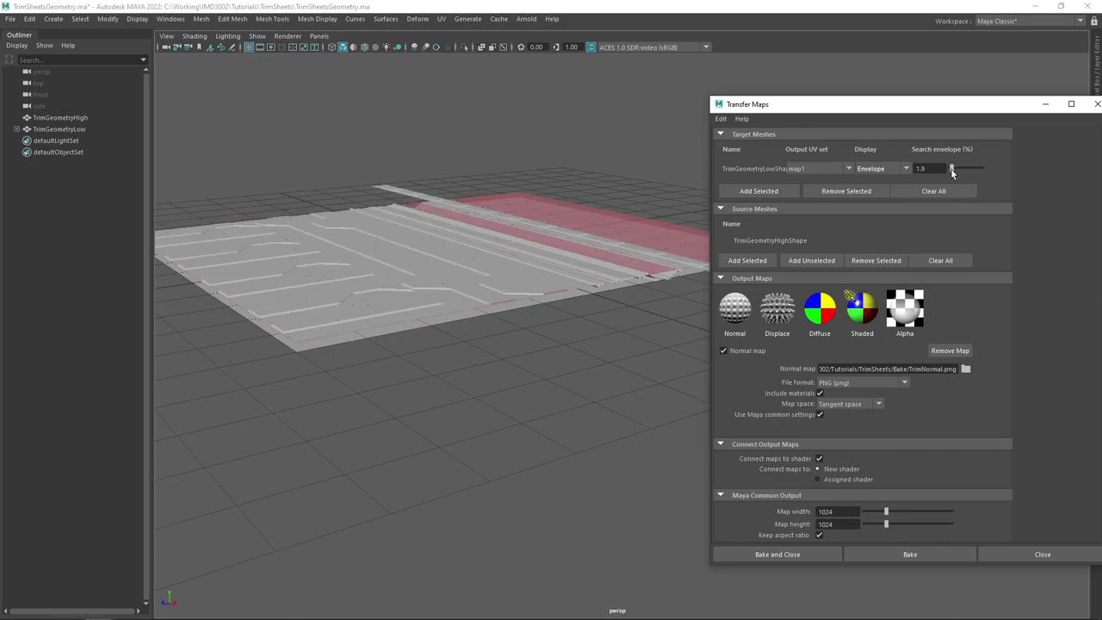
pyautogui.moveTo(909, 108); pyautogui.dragTo(946, 95)
pyautogui.keyDown('alt'); pyautogui.moveTo(688, 155); pyautogui.dragTo(558, 223); pyautogui.keyUp('alt')
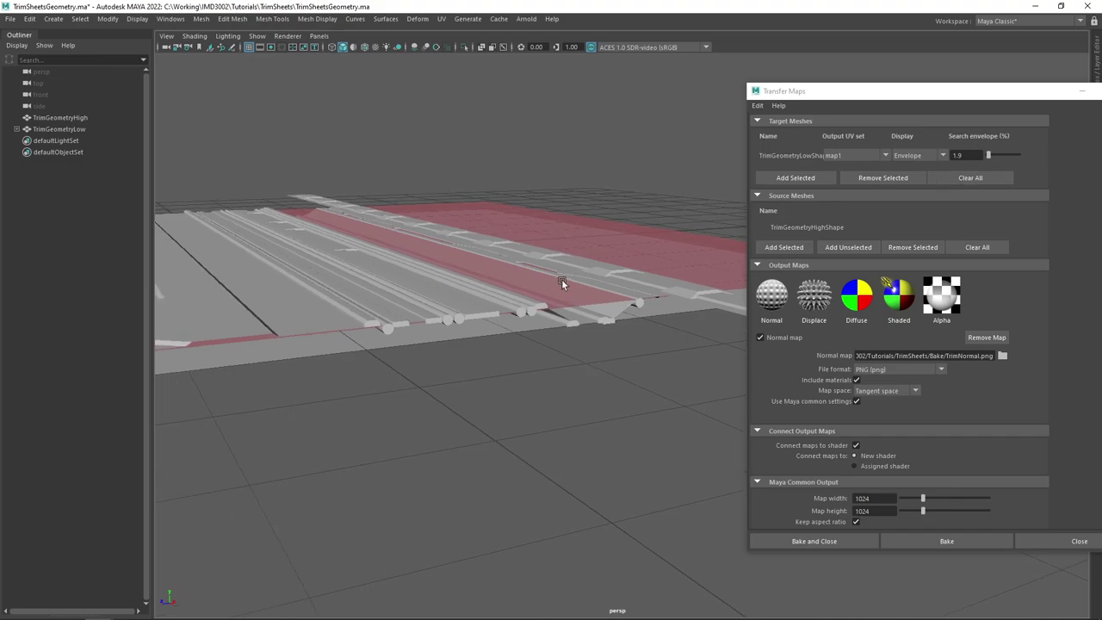
pyautogui.moveTo(563, 281); pyautogui.dragTo(559, 279)
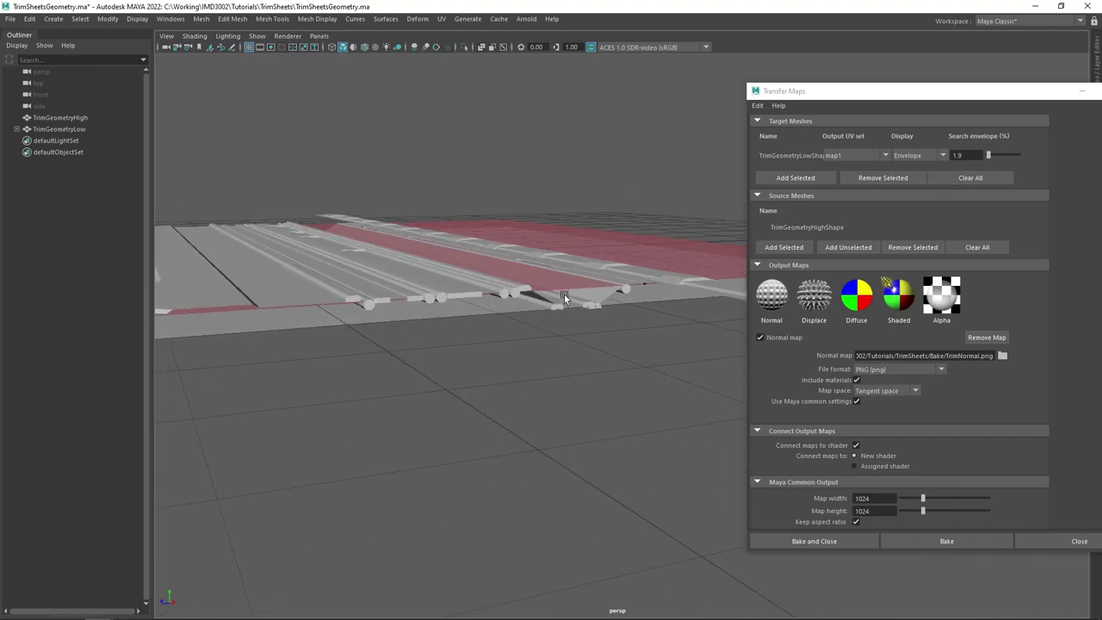
# Set the search envelope to 1% and check its height against the pipes and trim strips
pyautogui.moveTo(966, 155); pyautogui.dragTo(938, 154)
pyautogui.write('1')
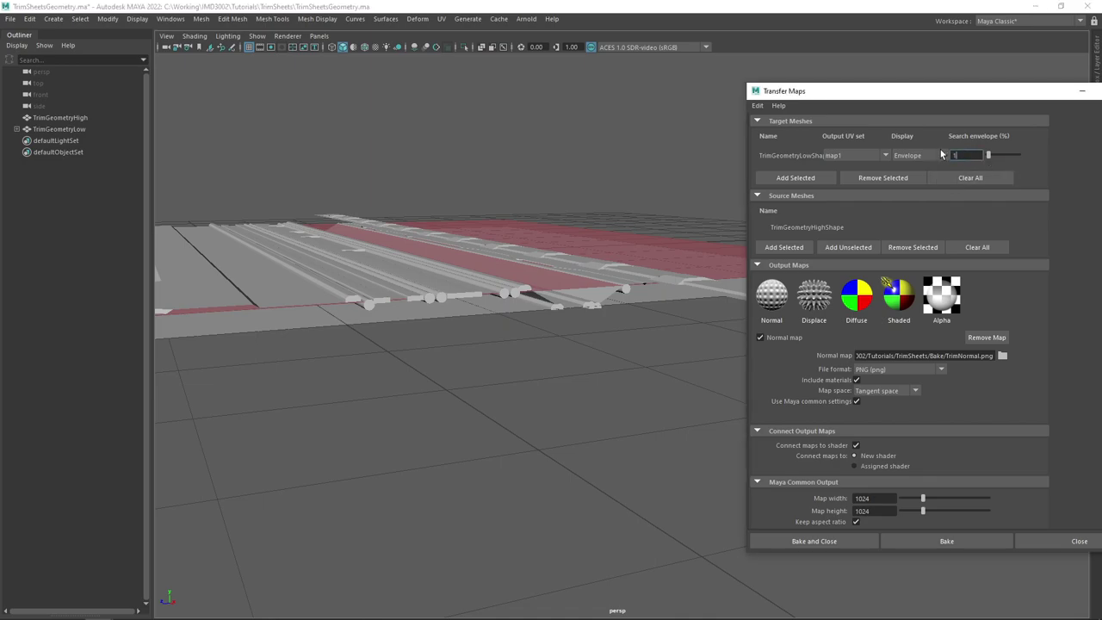
pyautogui.press('Return')
pyautogui.moveTo(630, 266); pyautogui.dragTo(666, 278)
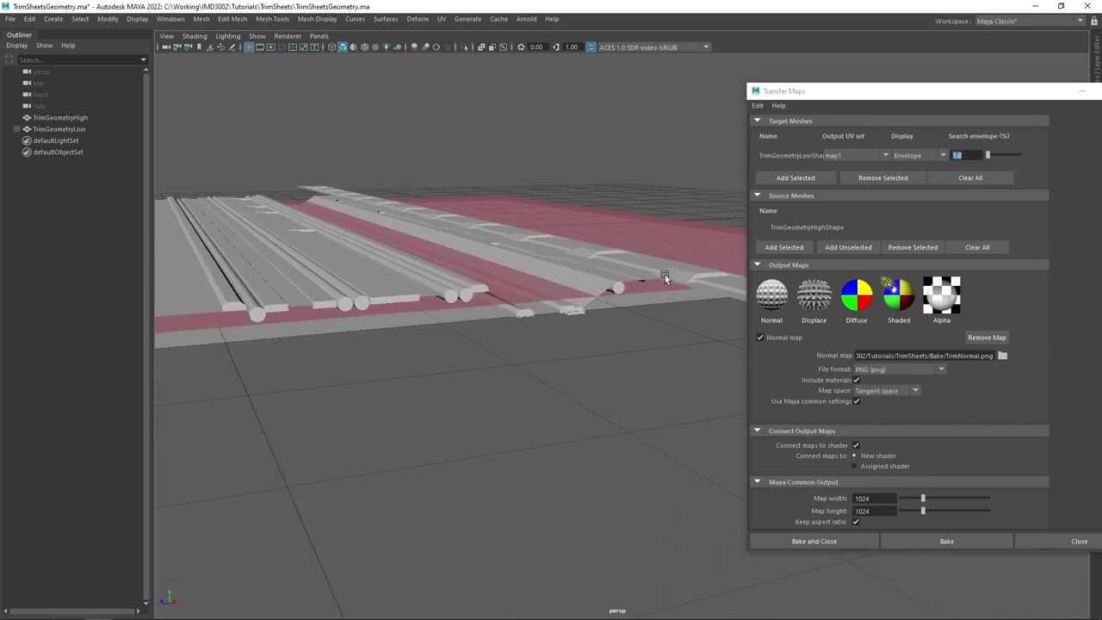
pyautogui.scroll(-3, 531, 289)
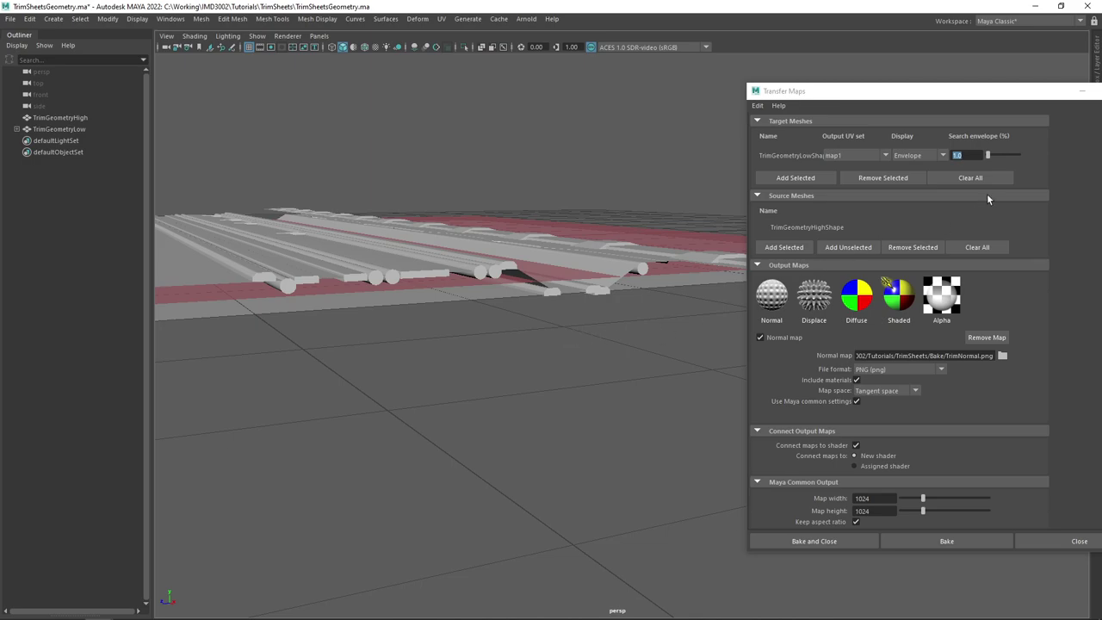
# Set the search envelope to 3.8% so it covers all the high-detail geometry and return the target display to Mesh
pyautogui.moveTo(990, 155); pyautogui.dragTo(990, 156)
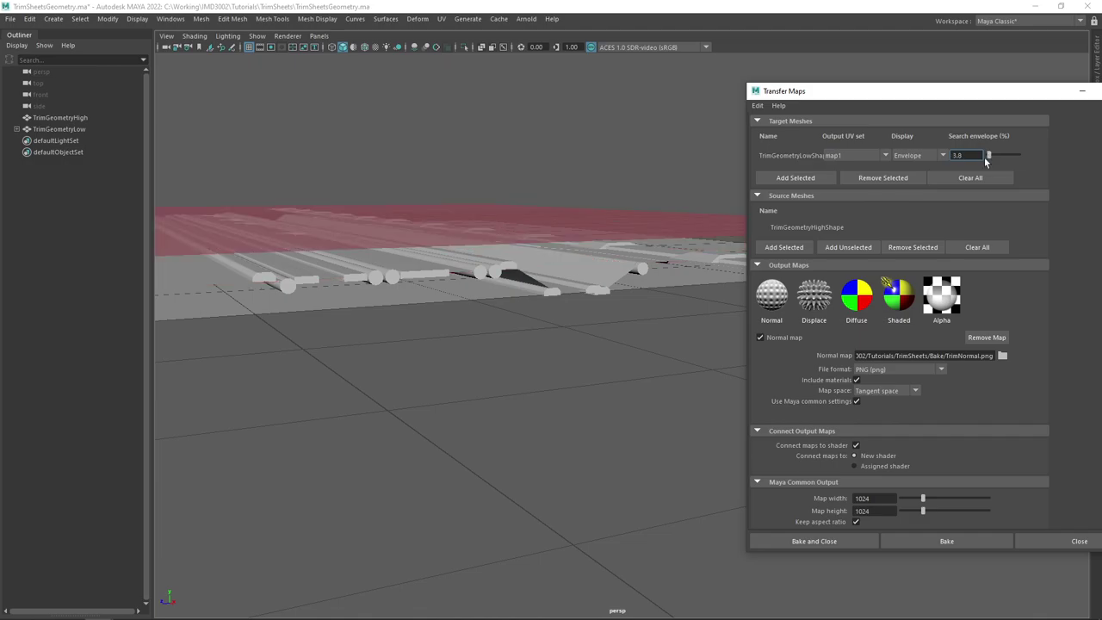
pyautogui.keyDown('alt'); pyautogui.moveTo(585, 266); pyautogui.dragTo(689, 310); pyautogui.keyUp('alt')
pyautogui.keyDown('alt'); pyautogui.moveTo(405, 237); pyautogui.dragTo(565, 263); pyautogui.keyUp('alt')
pyautogui.scroll(3, 567, 261)
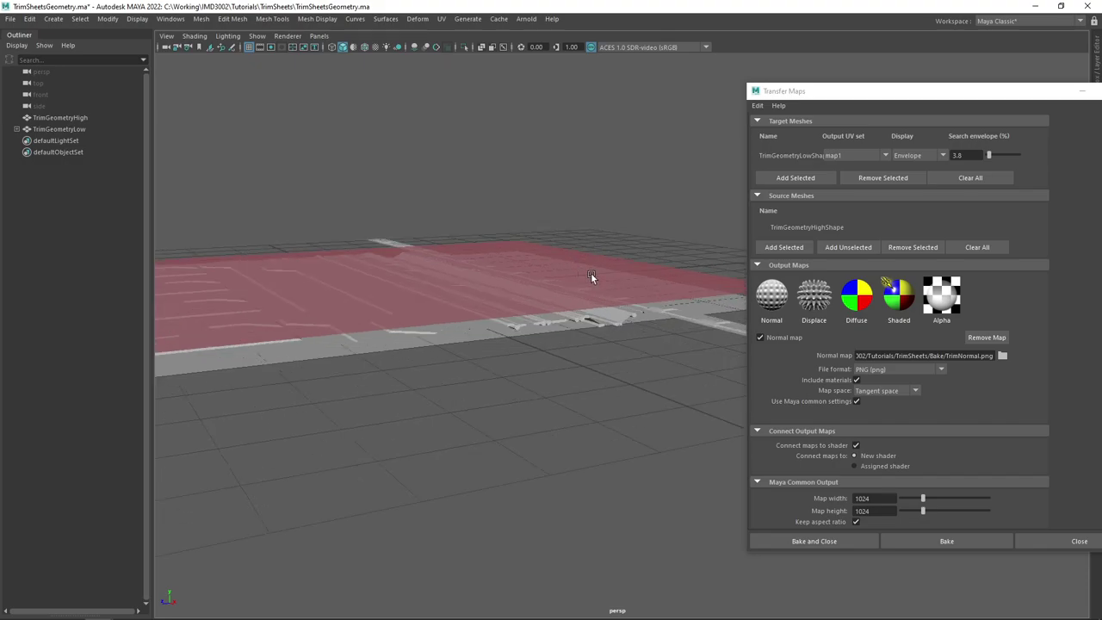
pyautogui.click(918, 155)
pyautogui.click(902, 160)
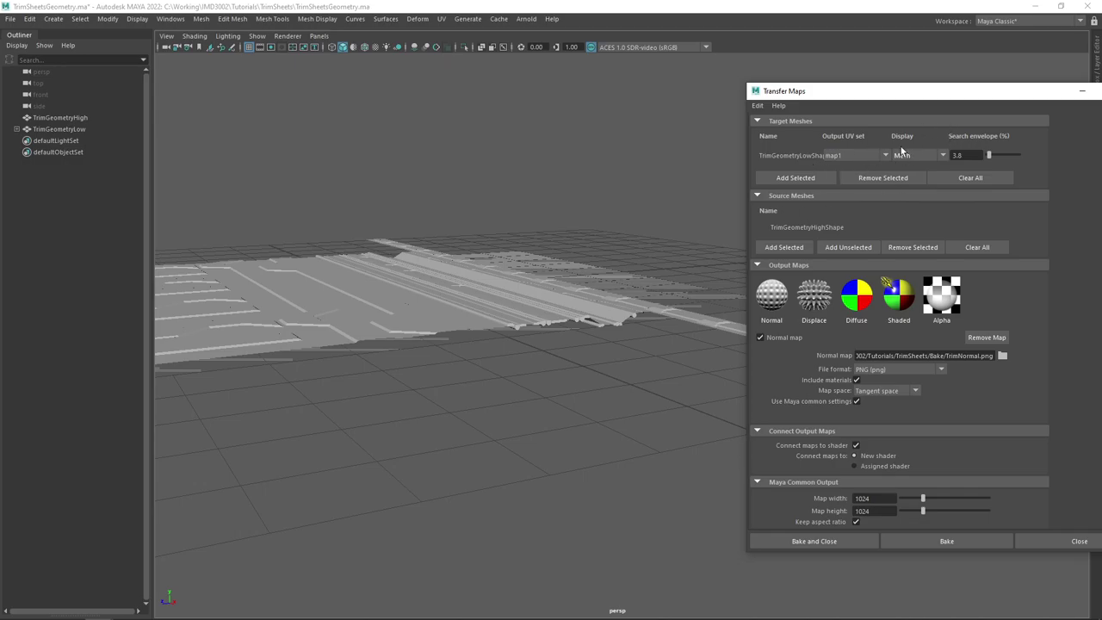
# Review the Transfer Maps settings, bake the normal map and show the TrimNormal.png file in File Explorer's Bake folder
pyautogui.moveTo(922, 91); pyautogui.dragTo(741, 75)
pyautogui.keyDown('alt'); pyautogui.moveTo(453, 222); pyautogui.dragTo(484, 229); pyautogui.keyUp('alt')
pyautogui.scroll(-3, 887, 343)
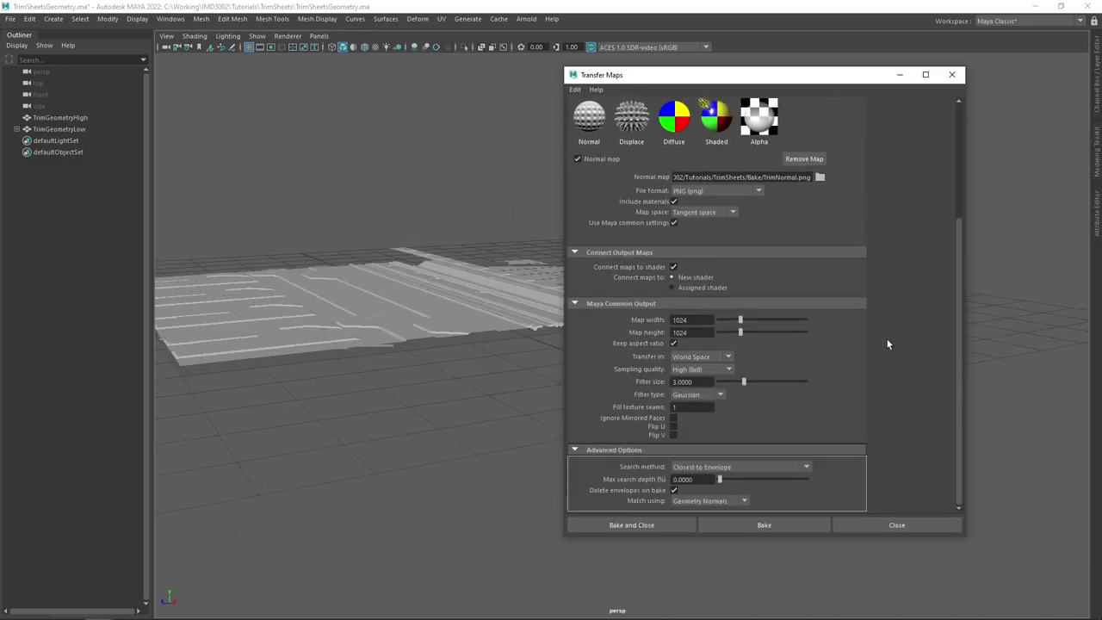
pyautogui.scroll(3, 886, 339)
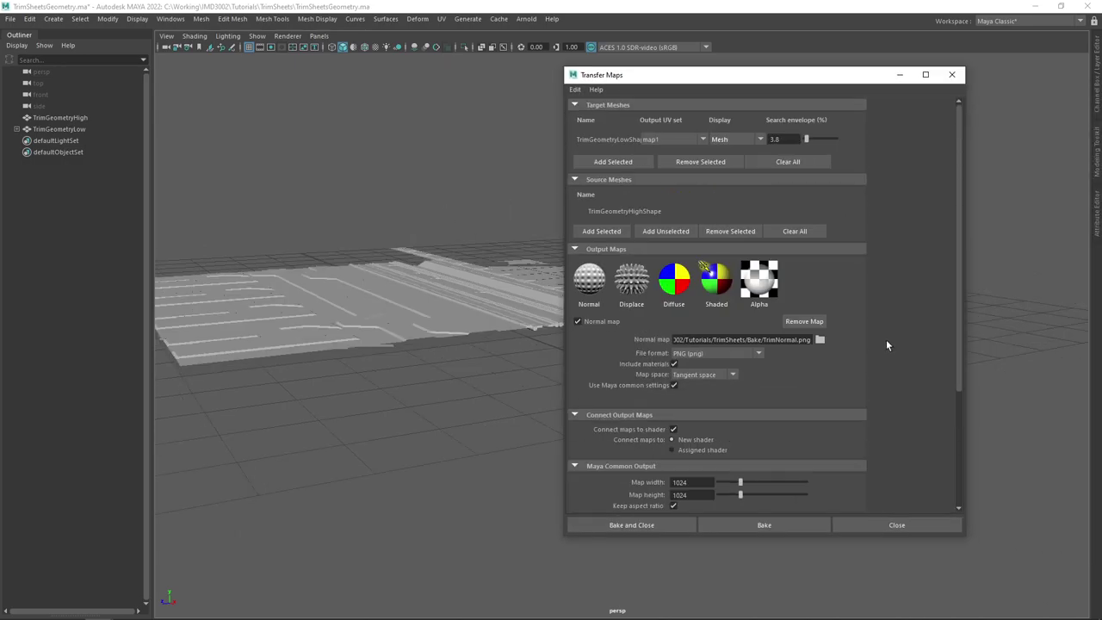
pyautogui.click(776, 525)
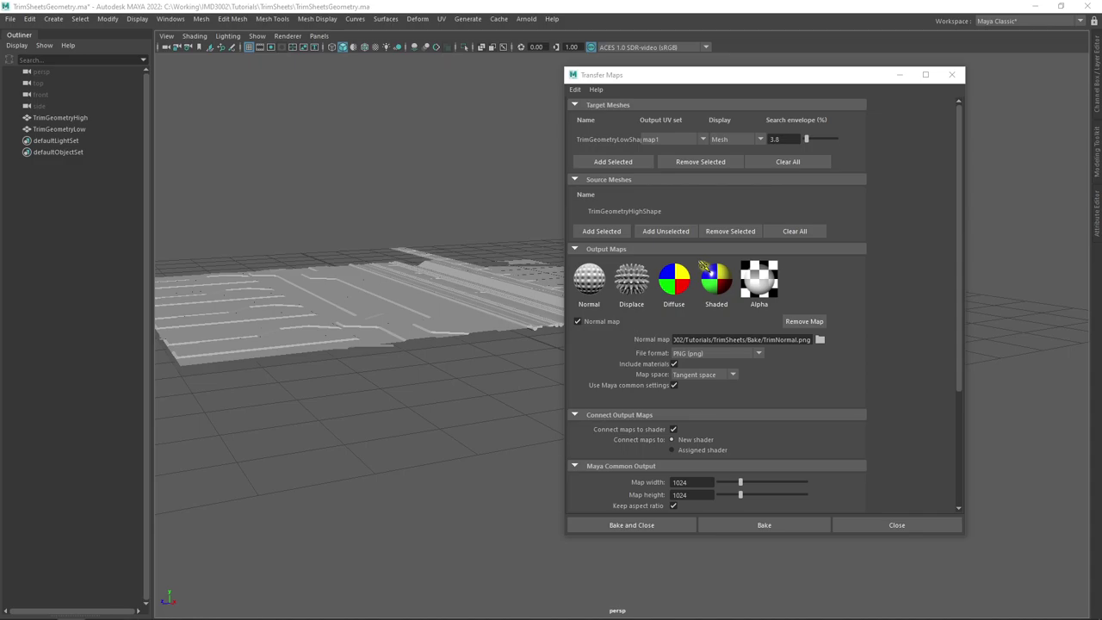
pyautogui.moveTo(428, 215); pyautogui.dragTo(540, 181)
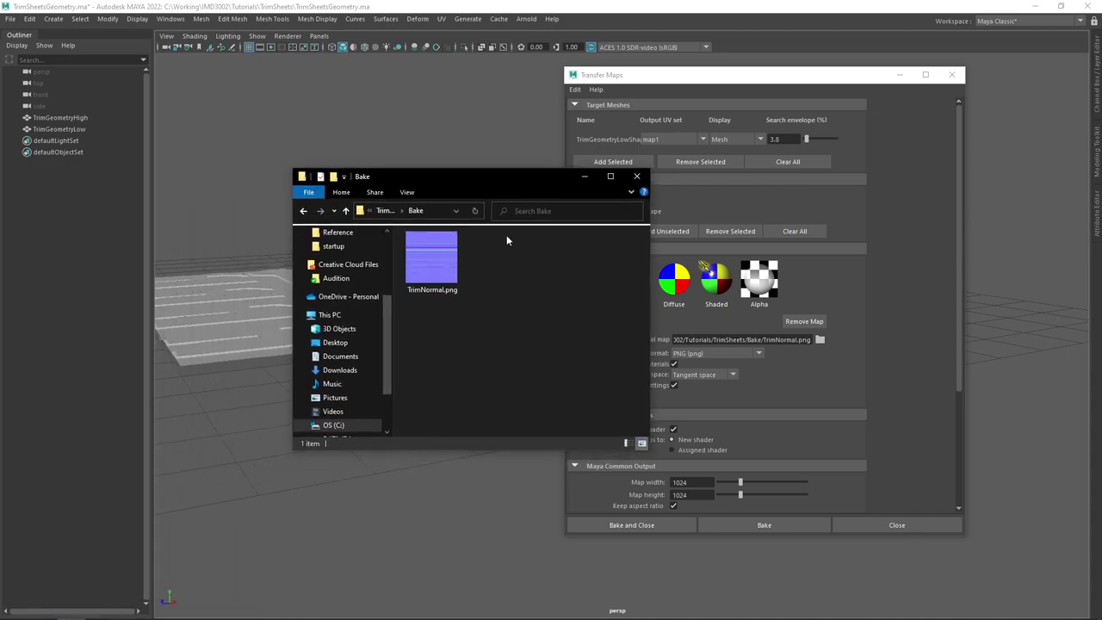
# Open the baked TrimNormal.png in Photos and examine the raised blocks, angled strips and panel lines up close for edge quality
pyautogui.click(427, 259)
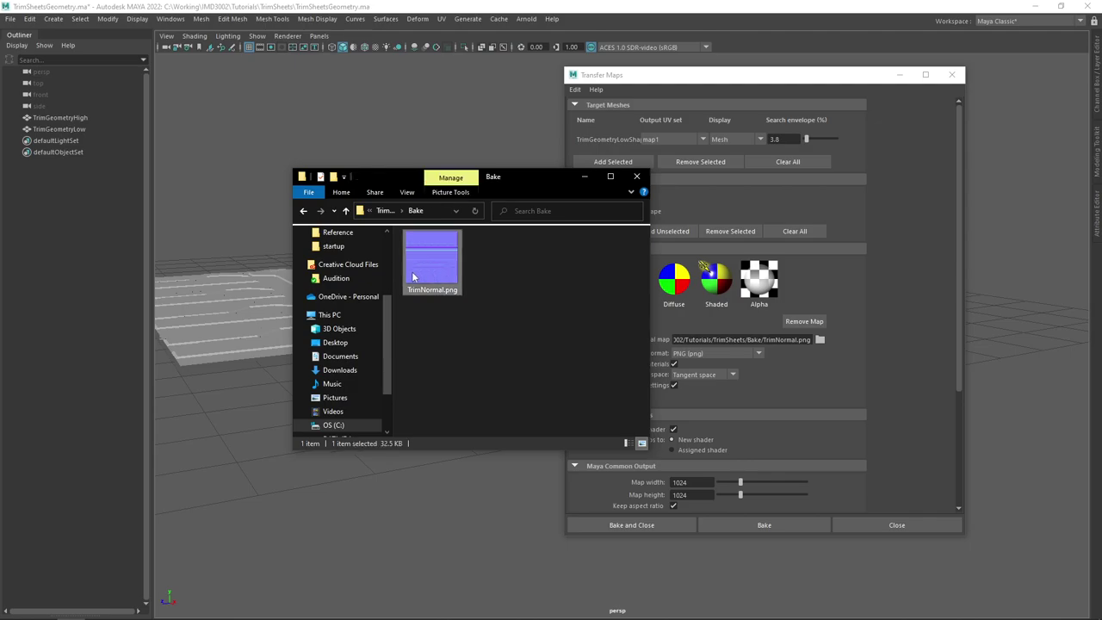
pyautogui.click(636, 176)
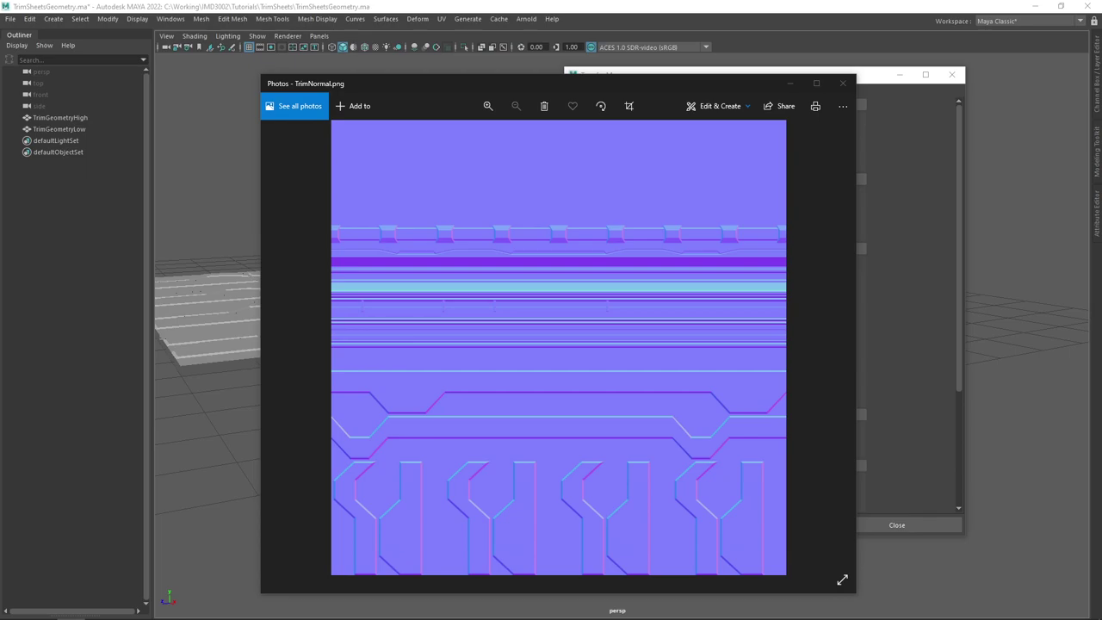
pyautogui.scroll(5, 577, 307)
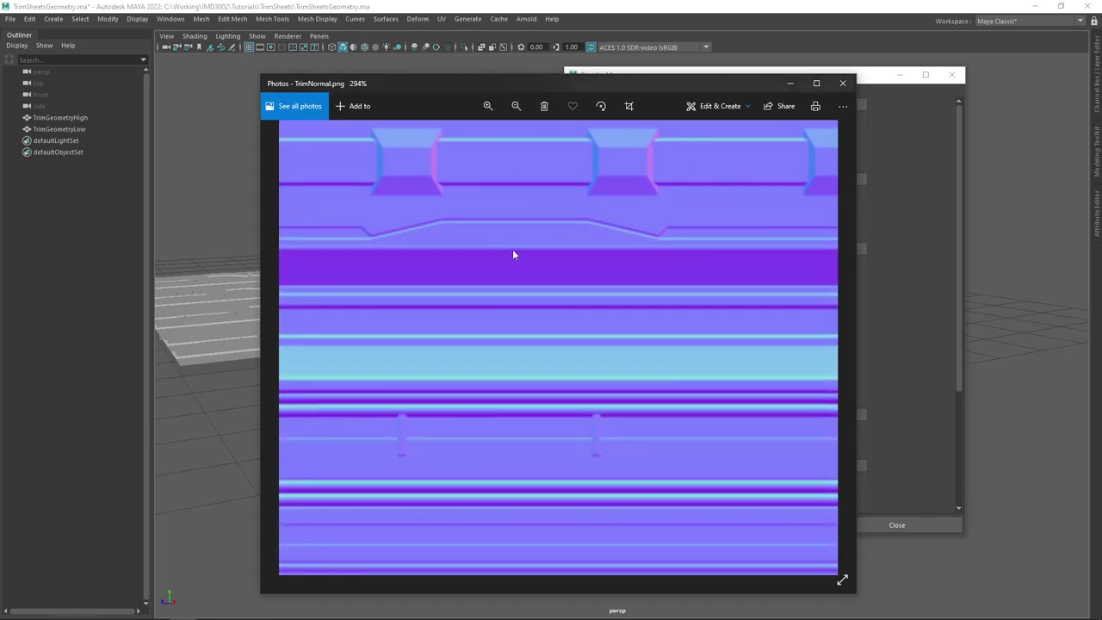
pyautogui.scroll(3, 512, 254)
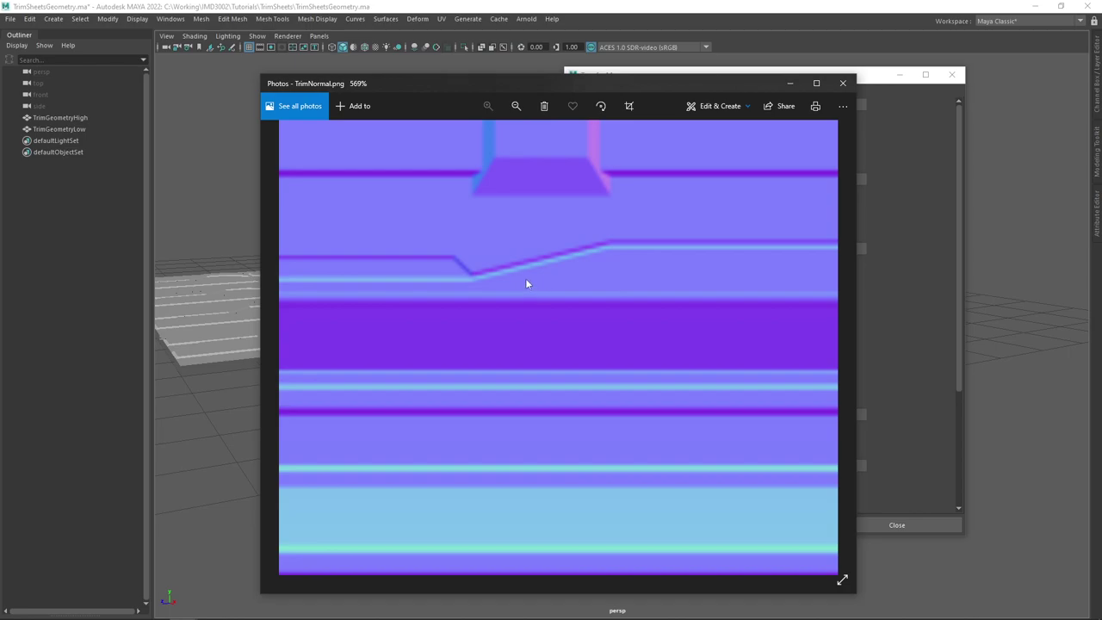
pyautogui.scroll(-3, 525, 278)
pyautogui.moveTo(512, 319); pyautogui.dragTo(479, 277)
pyautogui.scroll(3, 600, 354)
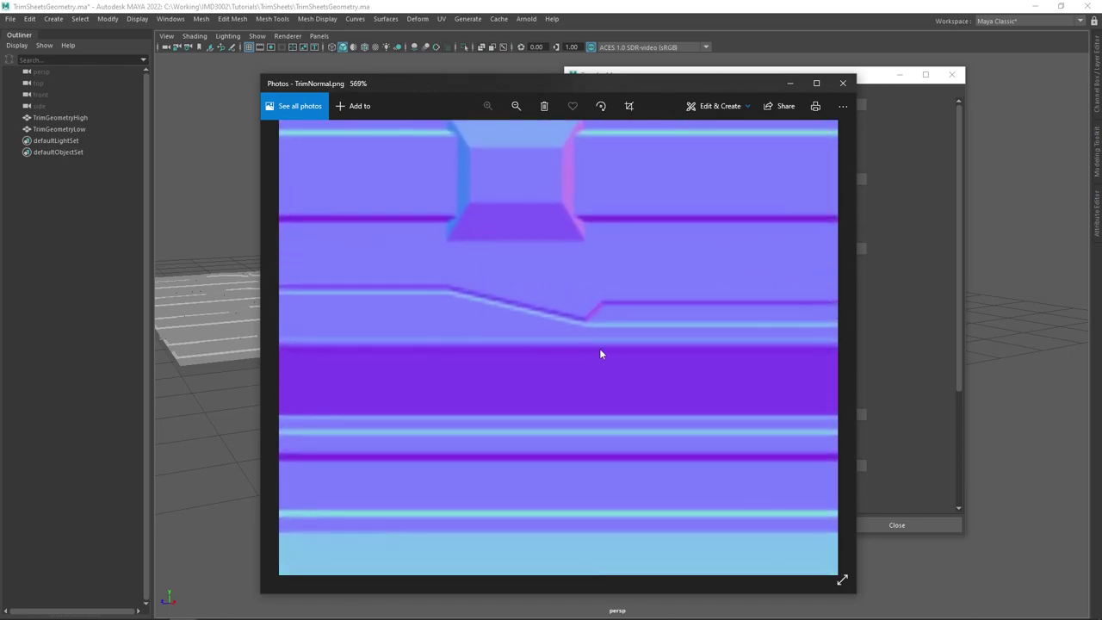
pyautogui.scroll(-5, 563, 364)
pyautogui.scroll(-4, 459, 389)
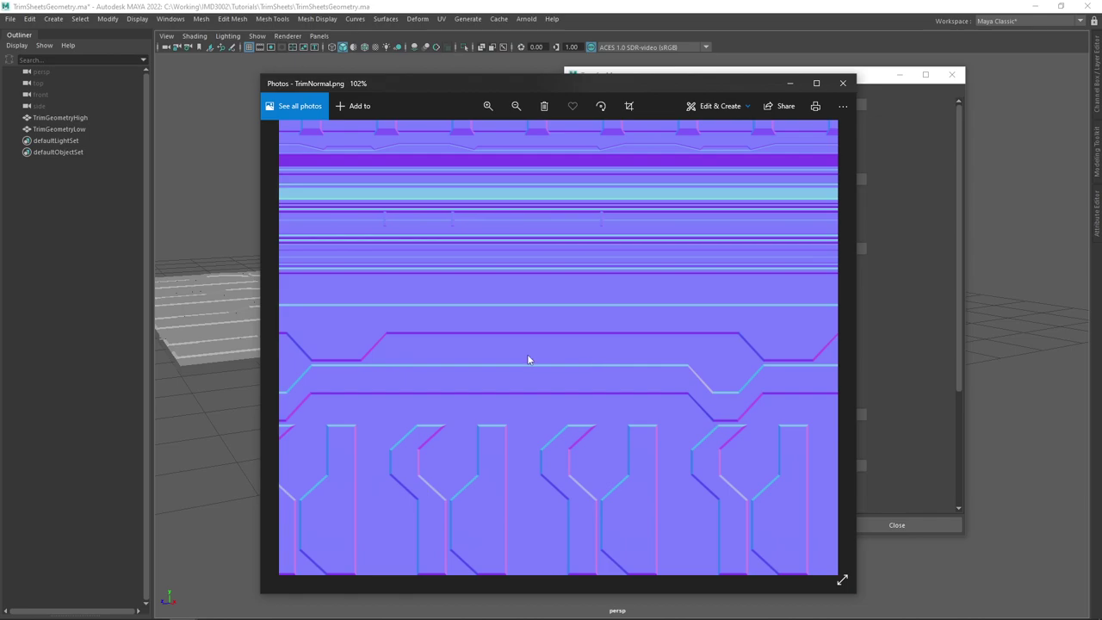
pyautogui.scroll(4, 738, 411)
pyautogui.scroll(4, 740, 414)
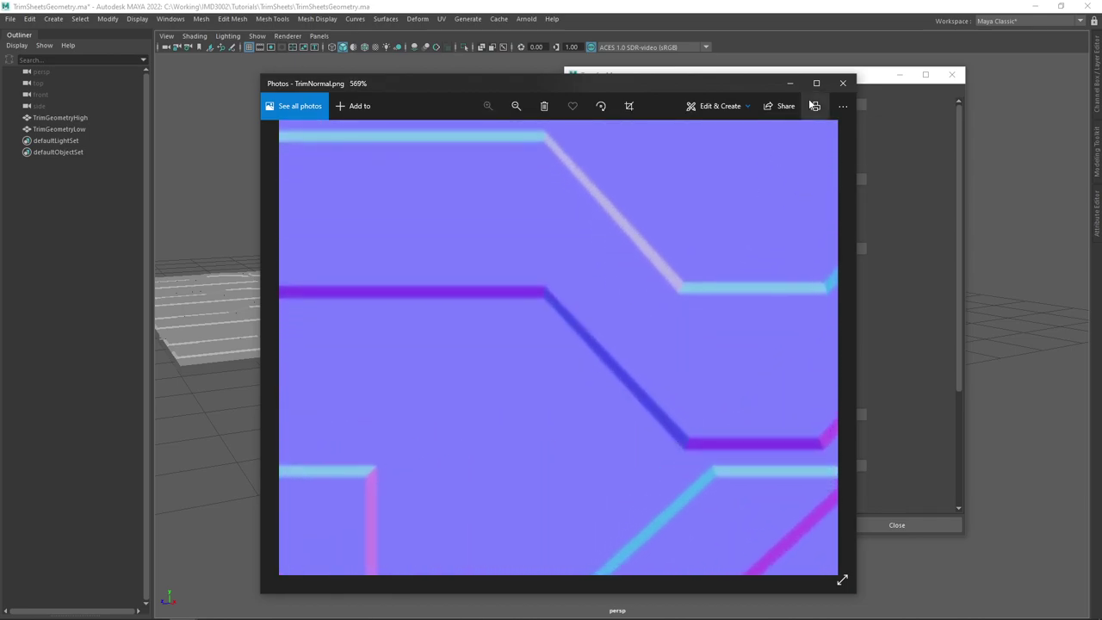
# Examine the whole normal map and its pipe and horizontal trim bands for baking errors, and close the image viewer
pyautogui.scroll(-3, 527, 326)
pyautogui.scroll(-4, 526, 326)
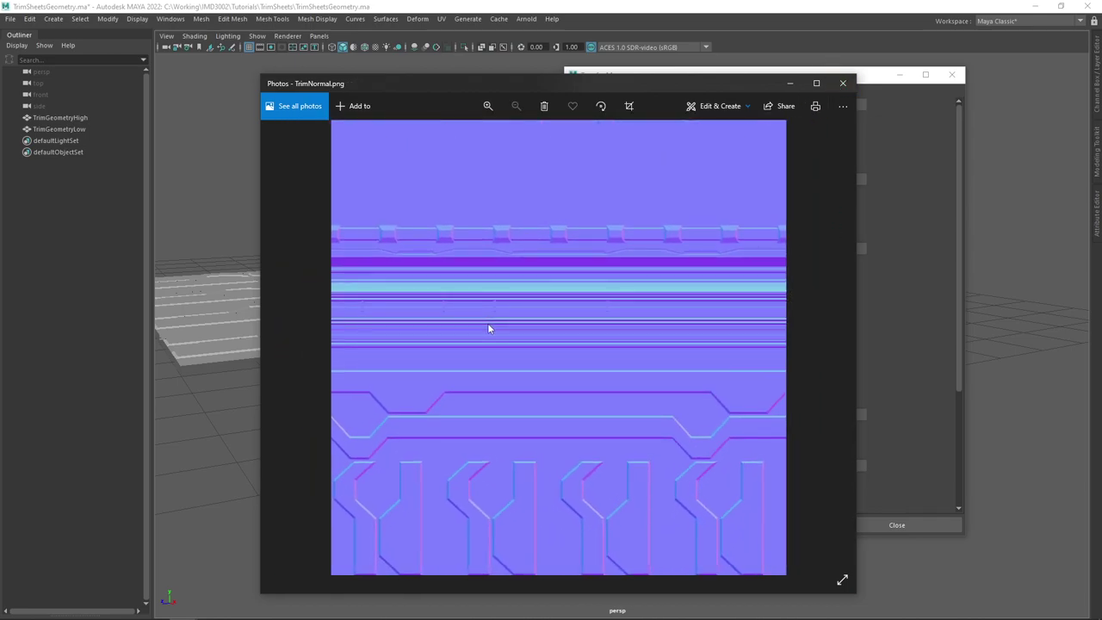
pyautogui.scroll(3, 441, 346)
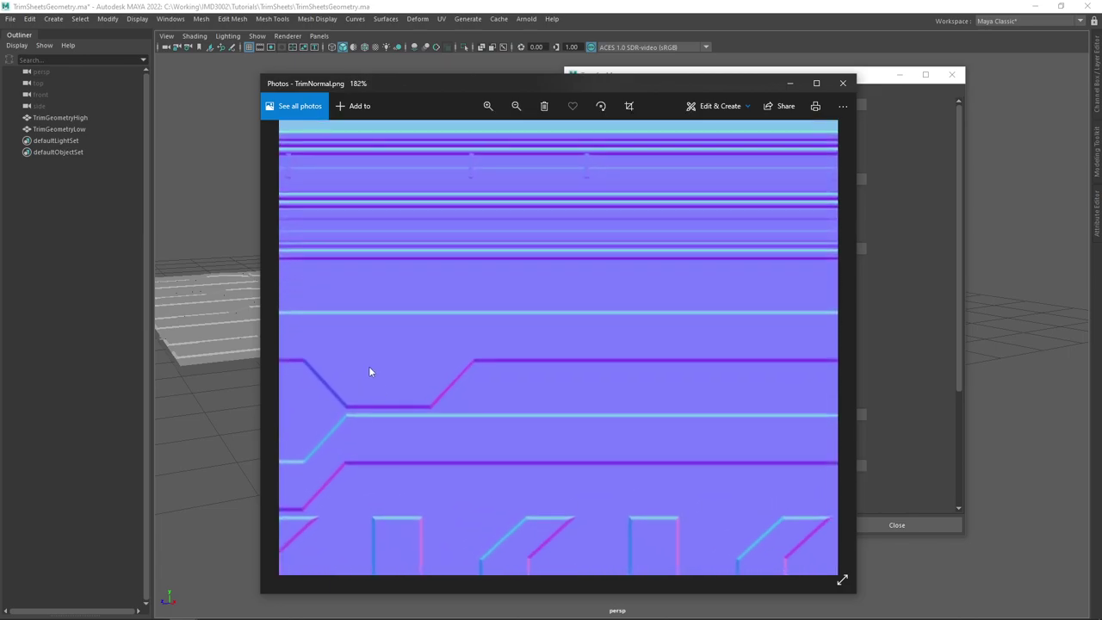
pyautogui.scroll(2, 467, 352)
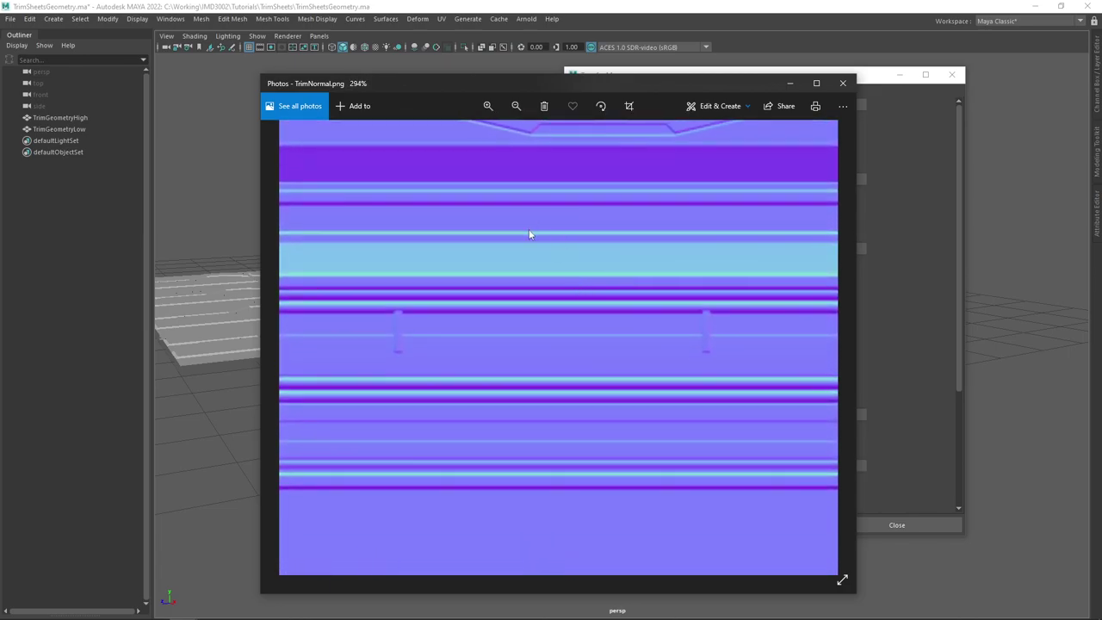
pyautogui.moveTo(529, 234); pyautogui.dragTo(565, 337)
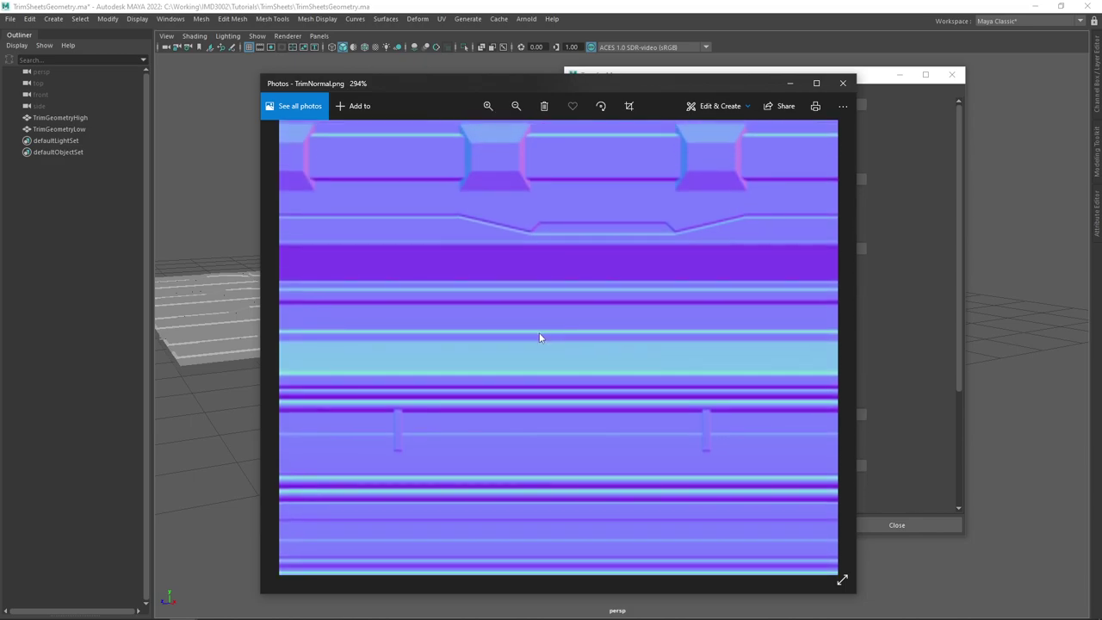
pyautogui.scroll(-1, 579, 301)
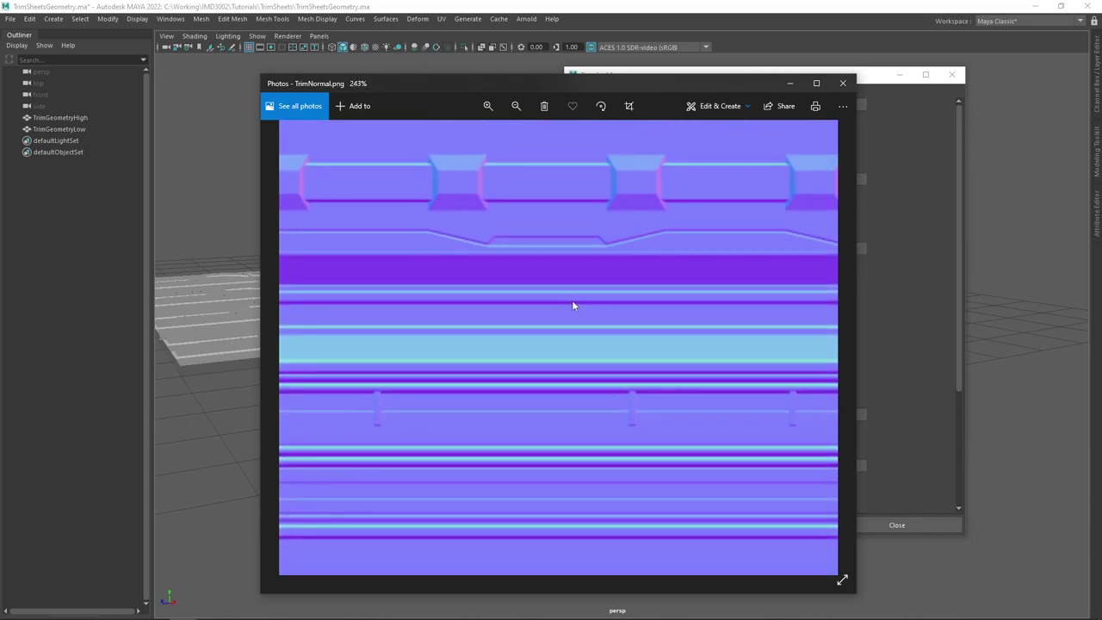
pyautogui.moveTo(542, 297); pyautogui.dragTo(573, 371)
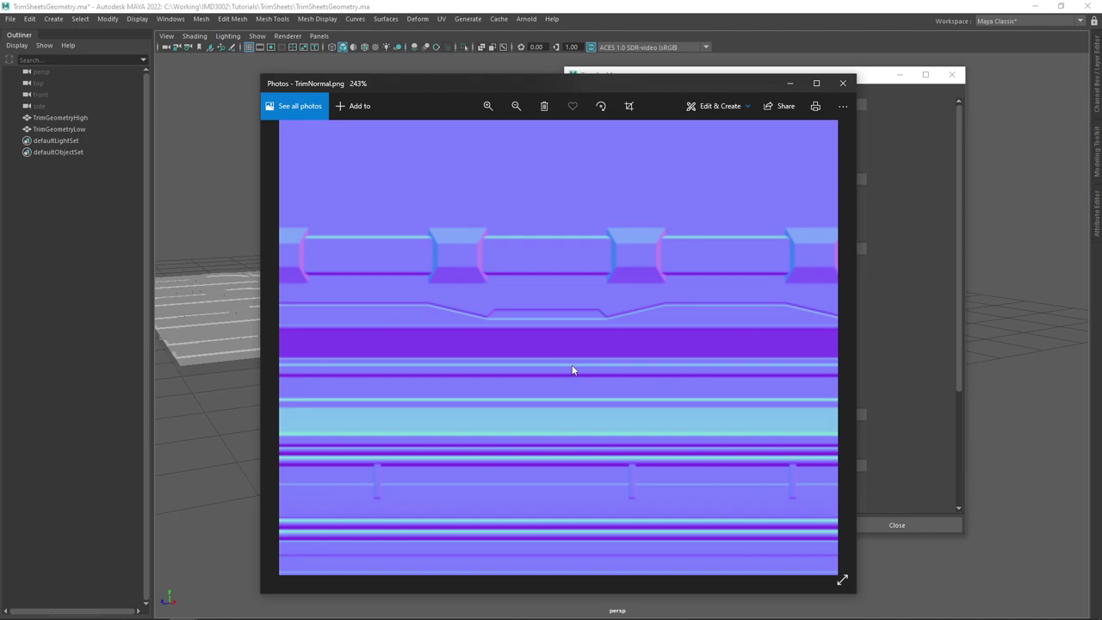
pyautogui.scroll(-3, 600, 342)
pyautogui.moveTo(775, 369); pyautogui.dragTo(590, 318)
pyautogui.scroll(6, 593, 320)
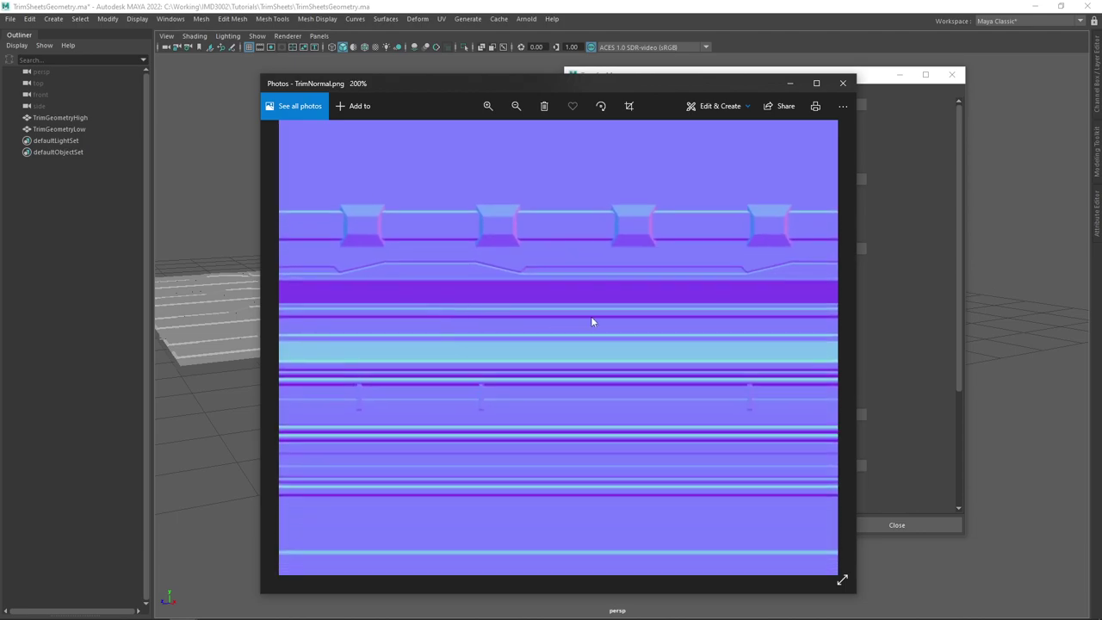
pyautogui.moveTo(604, 373); pyautogui.dragTo(635, 230)
pyautogui.scroll(-5, 635, 231)
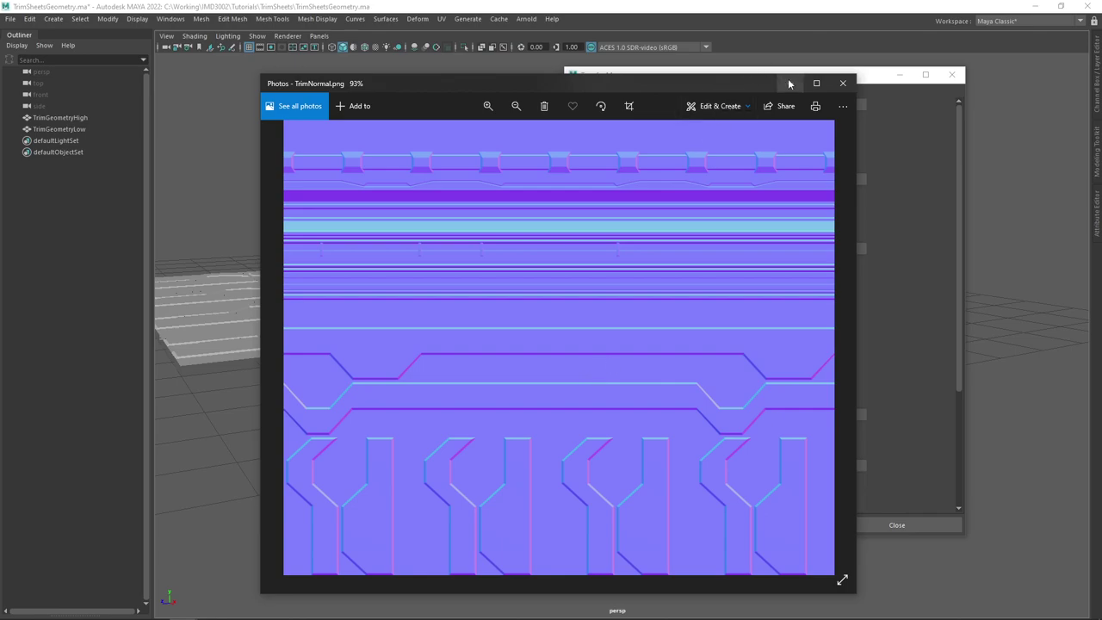
pyautogui.click(843, 83)
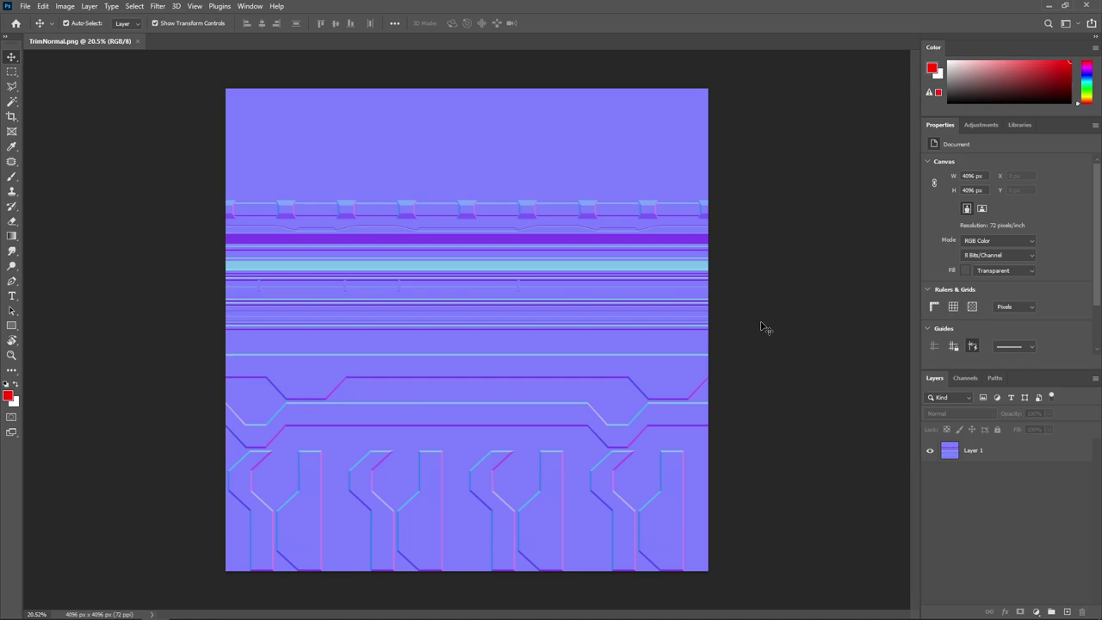
# Inspect the 4096 px version of TrimNormal.png in Photoshop, checking the sharpness of its trims and panel lines
pyautogui.moveTo(377, 302); pyautogui.dragTo(421, 315)
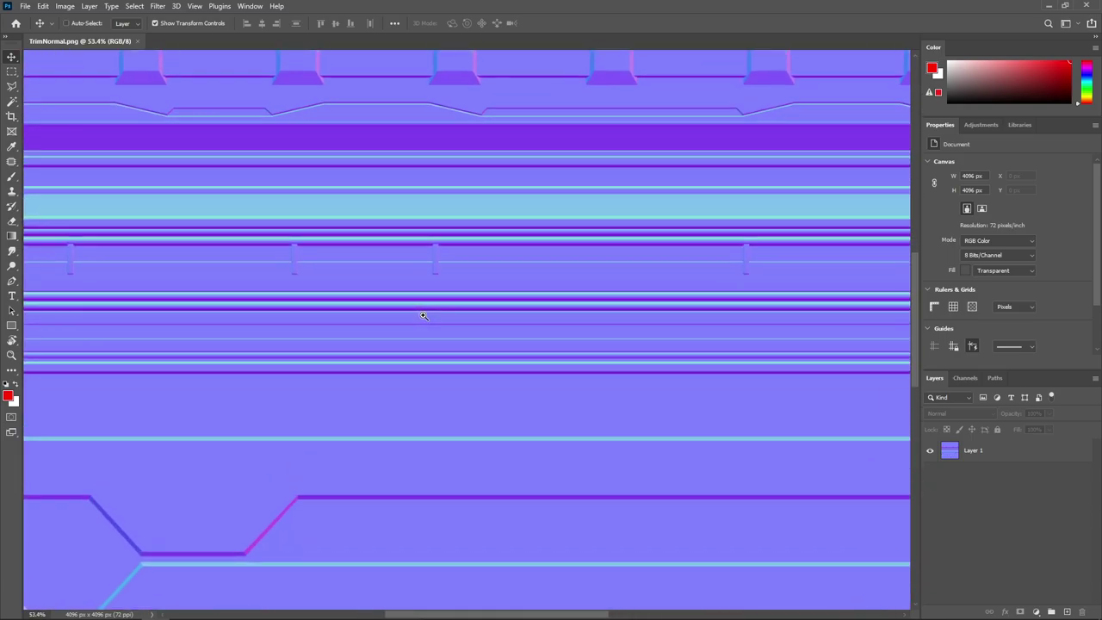
pyautogui.moveTo(319, 332); pyautogui.dragTo(568, 231)
pyautogui.moveTo(369, 345); pyautogui.dragTo(464, 293)
pyautogui.scroll(-7, 479, 256)
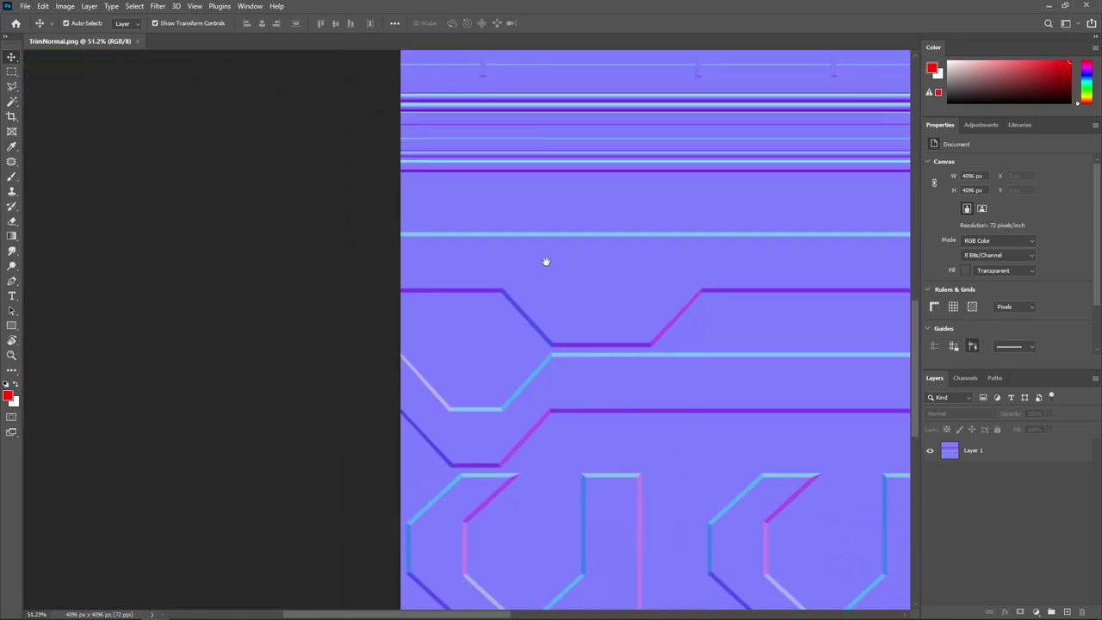
pyautogui.scroll(-2, 444, 217)
pyautogui.scroll(-3, 560, 224)
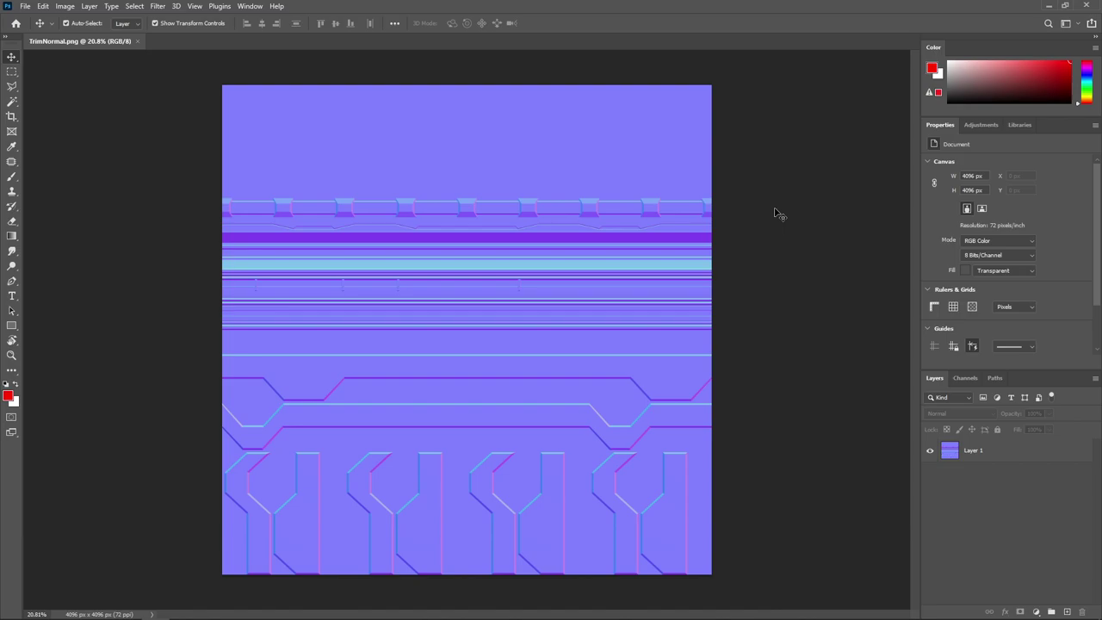
# Switch to the TrimSheetsFinal scene in Maya and assign a new aiStandardSurface material to the selected trim sheet preview plane
pyautogui.hotkey('alt', 'Tab')
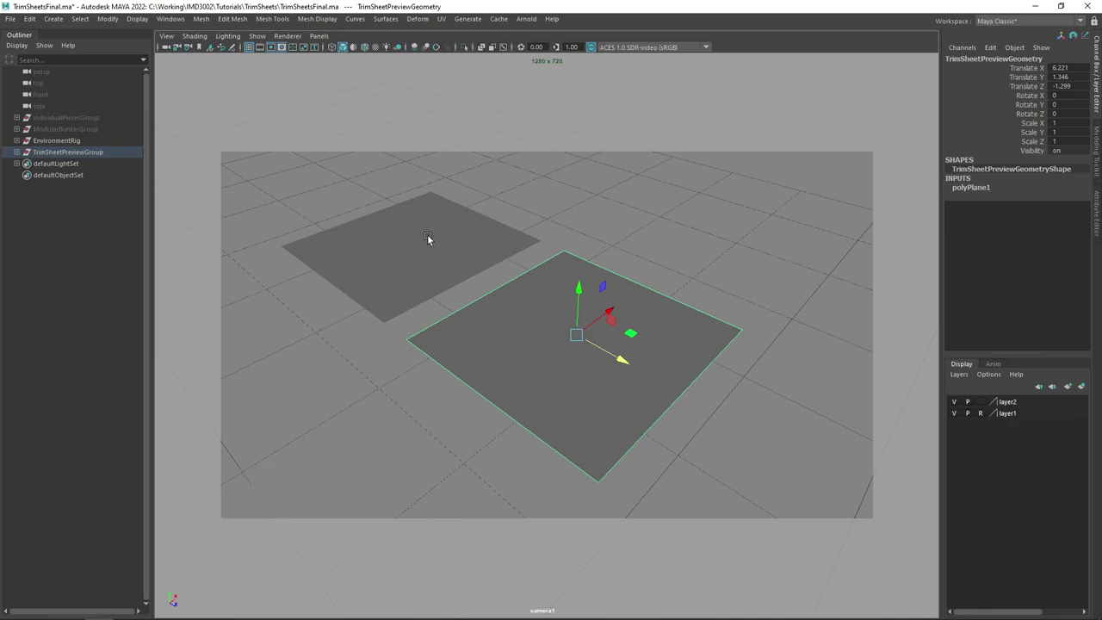
pyautogui.rightClick(542, 294)
pyautogui.moveTo(542, 521)
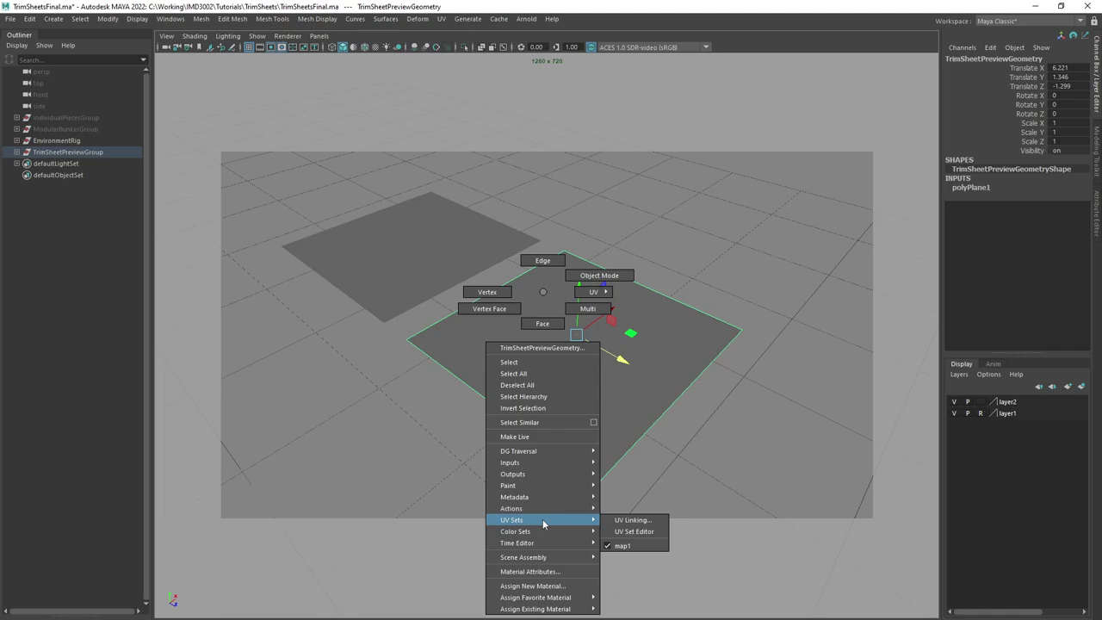
pyautogui.click(532, 585)
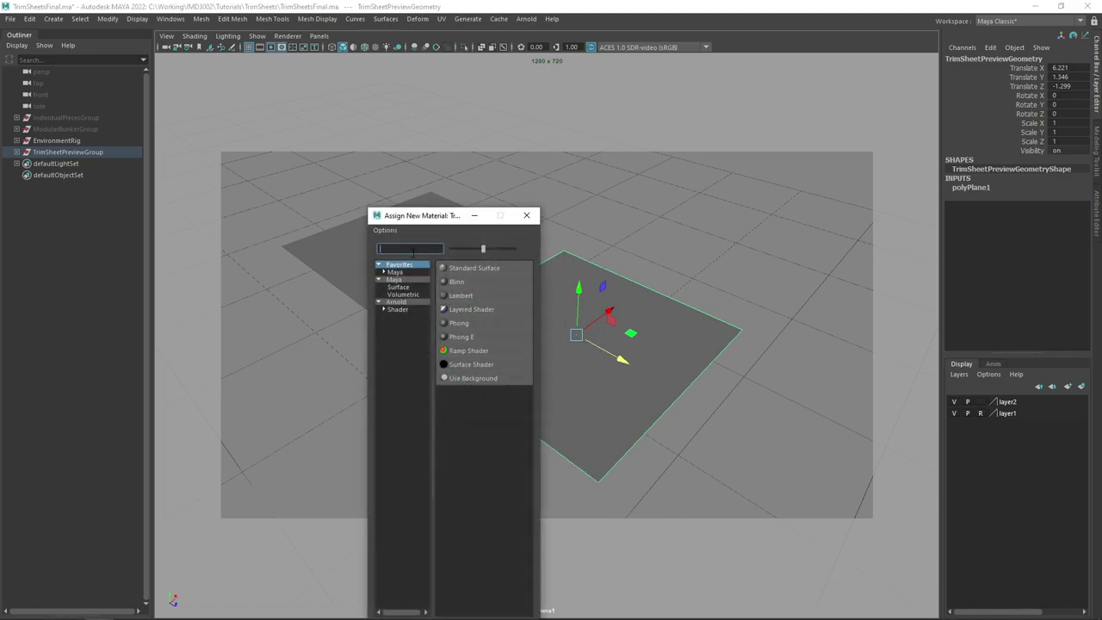
pyautogui.click(398, 309)
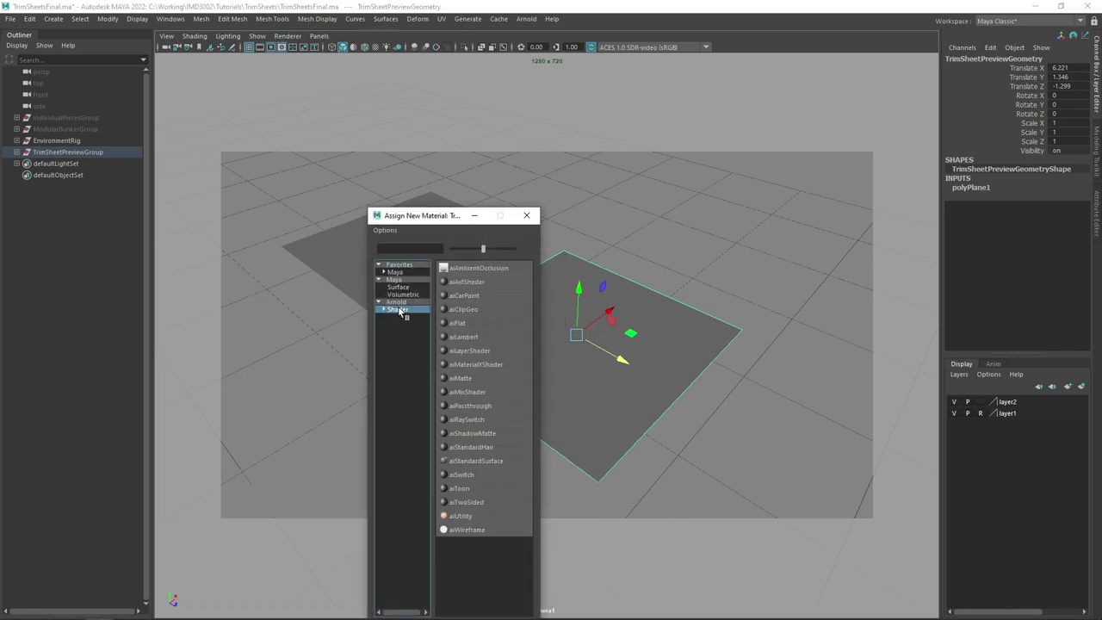
pyautogui.click(497, 461)
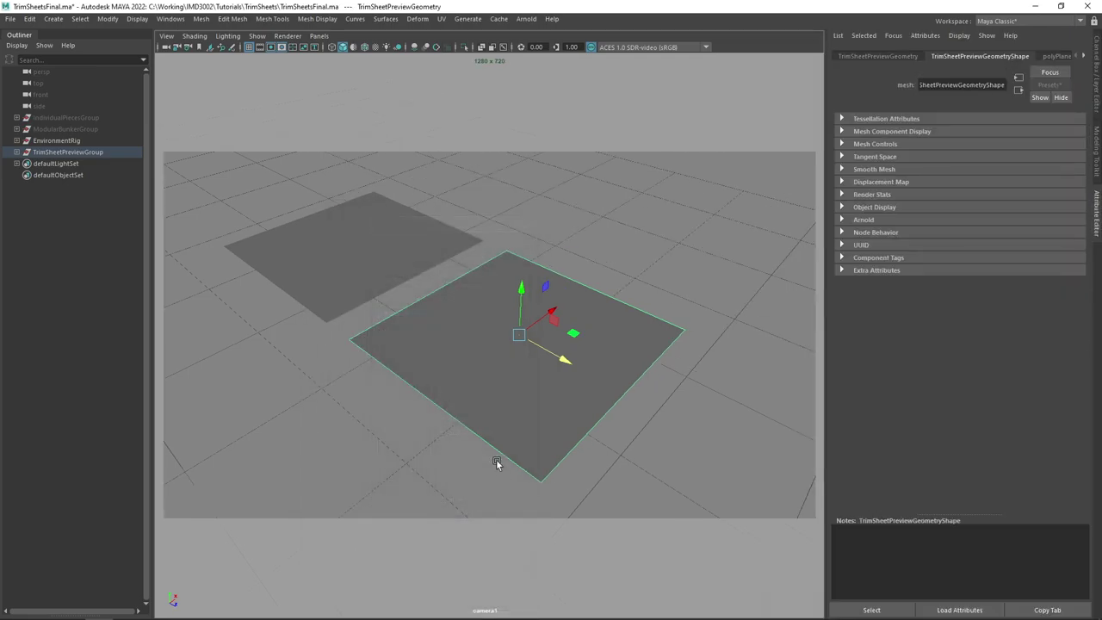
# Render the two preview planes through cameraShape1 in Arnold RenderView, reframe the shot, and stop and close the render
pyautogui.moveTo(579, 316); pyautogui.dragTo(608, 327)
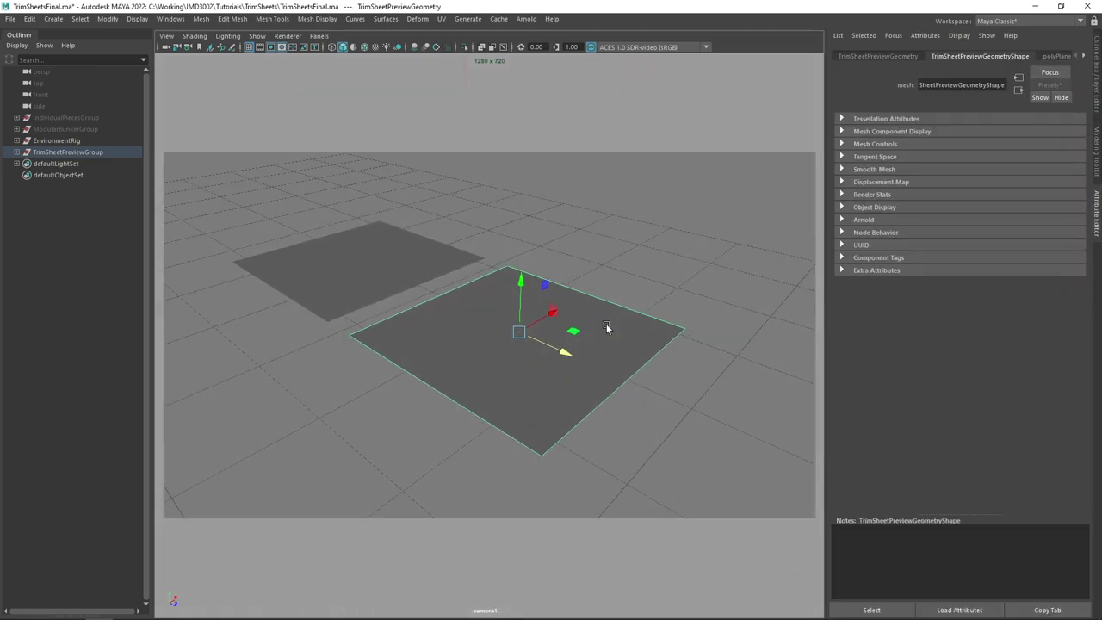
pyautogui.click(527, 19)
pyautogui.click(539, 39)
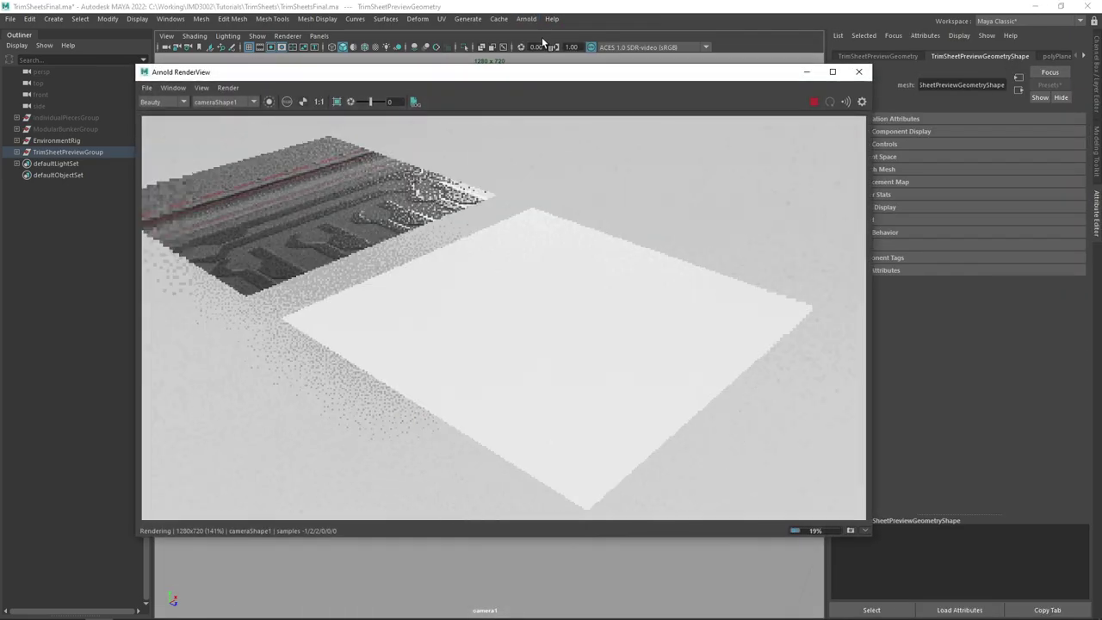
pyautogui.moveTo(481, 76); pyautogui.dragTo(430, 66)
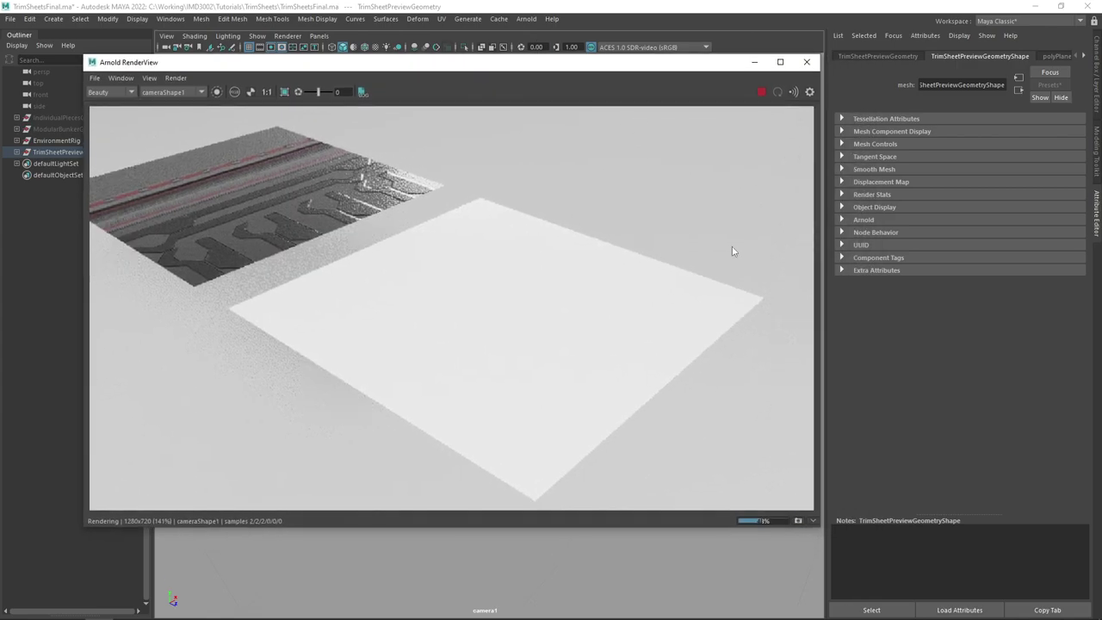
pyautogui.click(730, 574)
pyautogui.moveTo(730, 573); pyautogui.dragTo(637, 547)
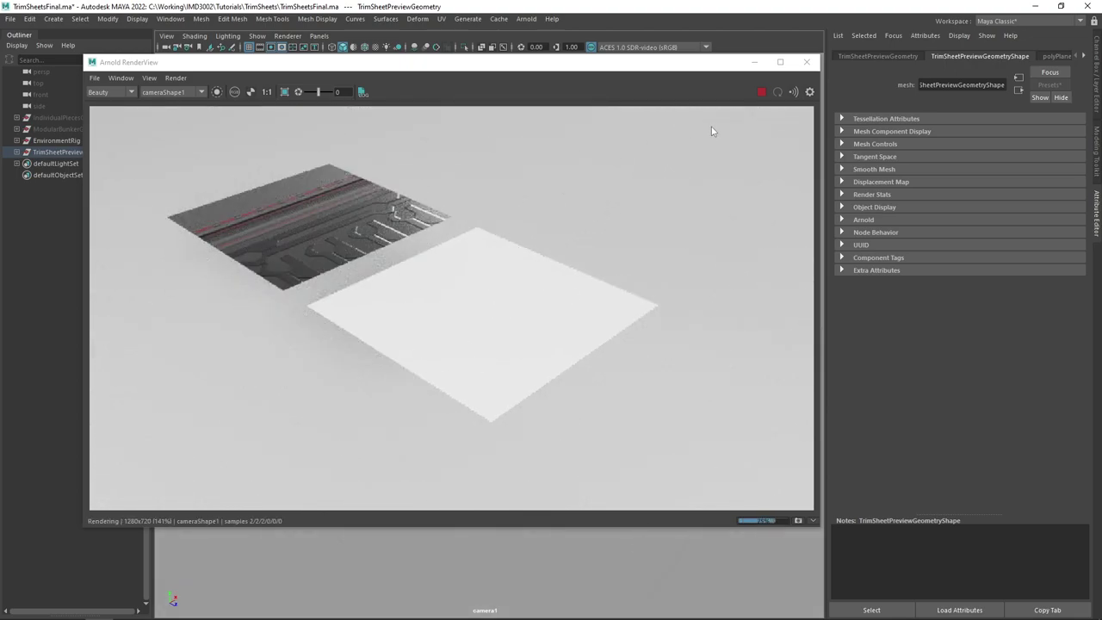
pyautogui.click(763, 94)
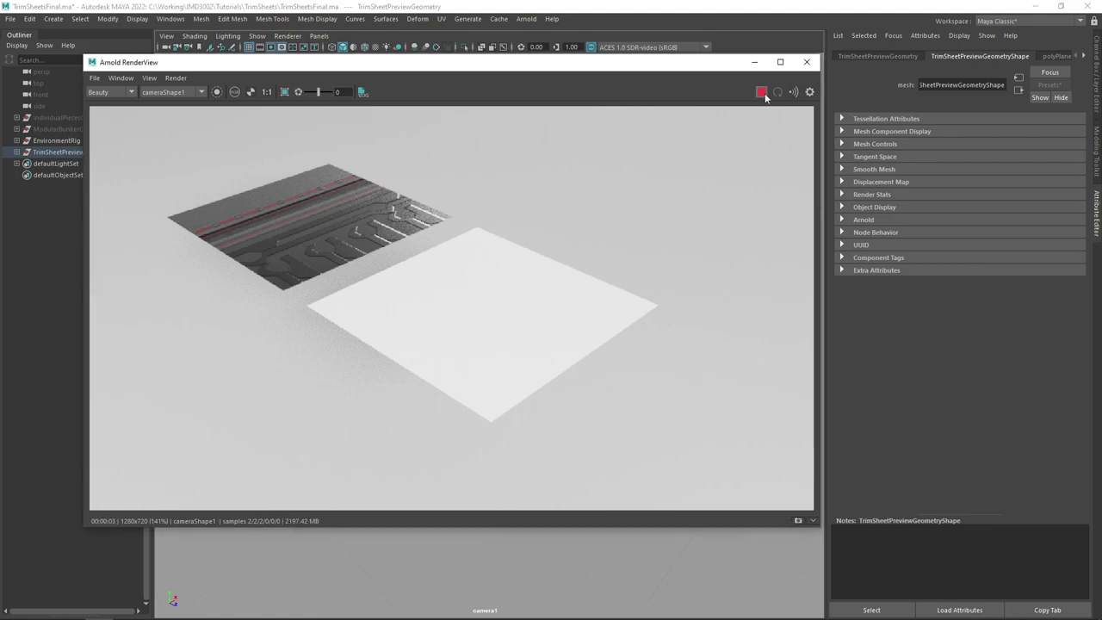
pyautogui.click(806, 63)
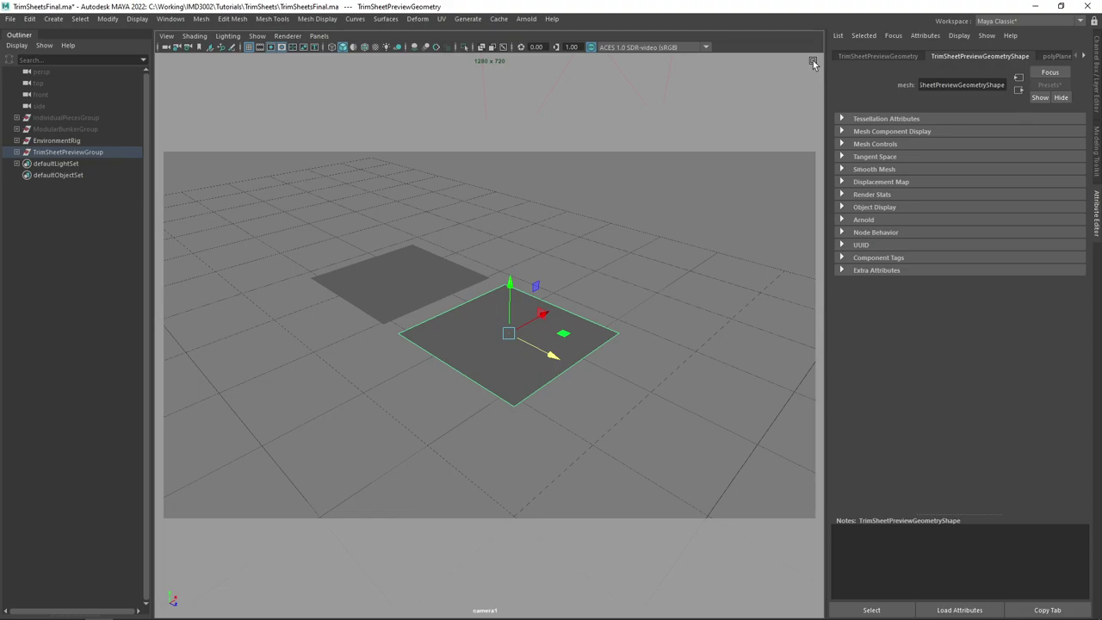
# Frame the preview plane more closely, open the Hypershade and maximize its window
pyautogui.scroll(2, 580, 248)
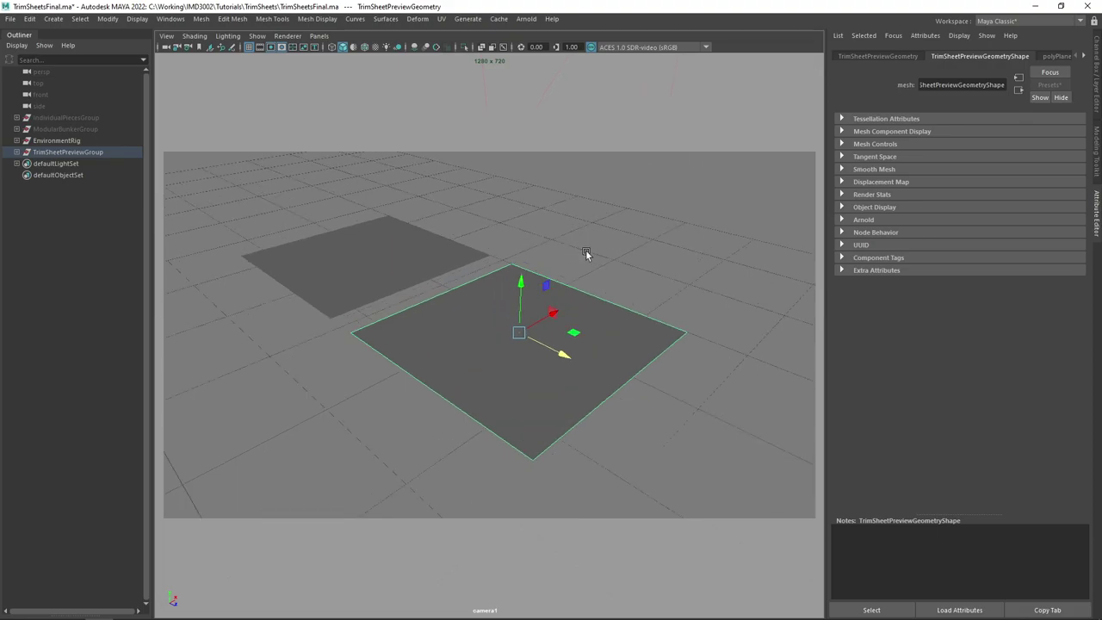
pyautogui.scroll(2, 594, 259)
pyautogui.moveTo(598, 257); pyautogui.dragTo(587, 237)
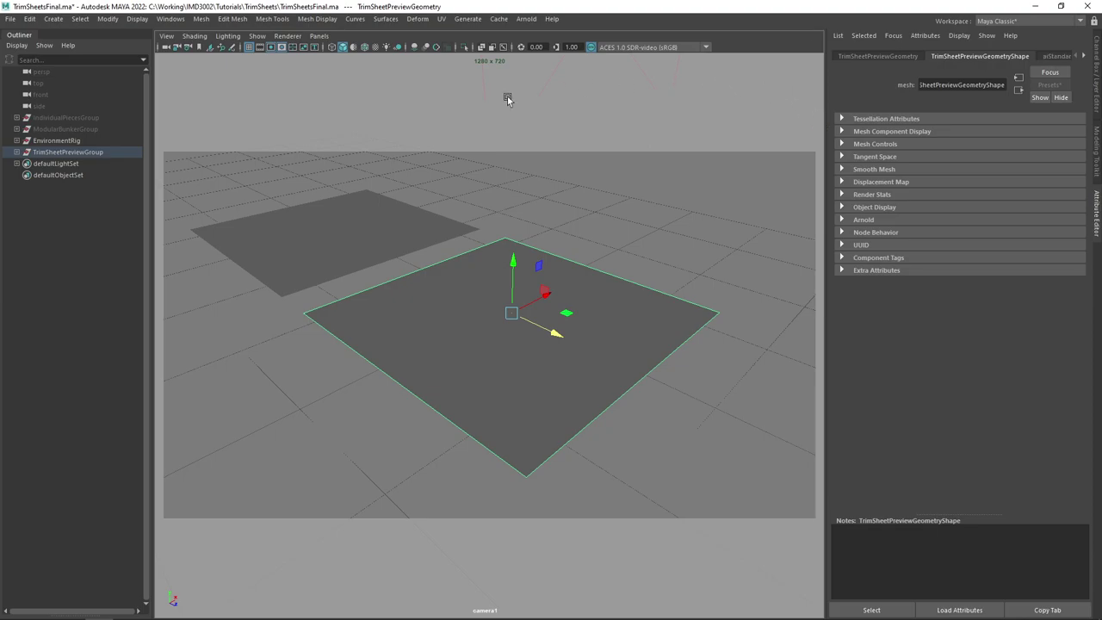
pyautogui.press('space')
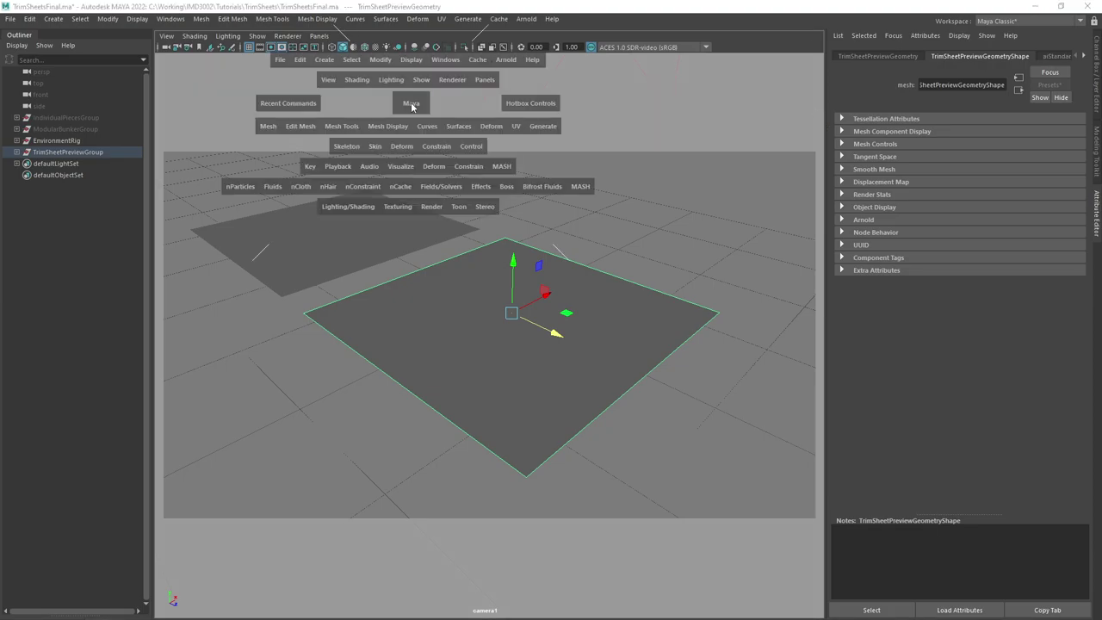
pyautogui.click(443, 60)
pyautogui.moveTo(472, 138)
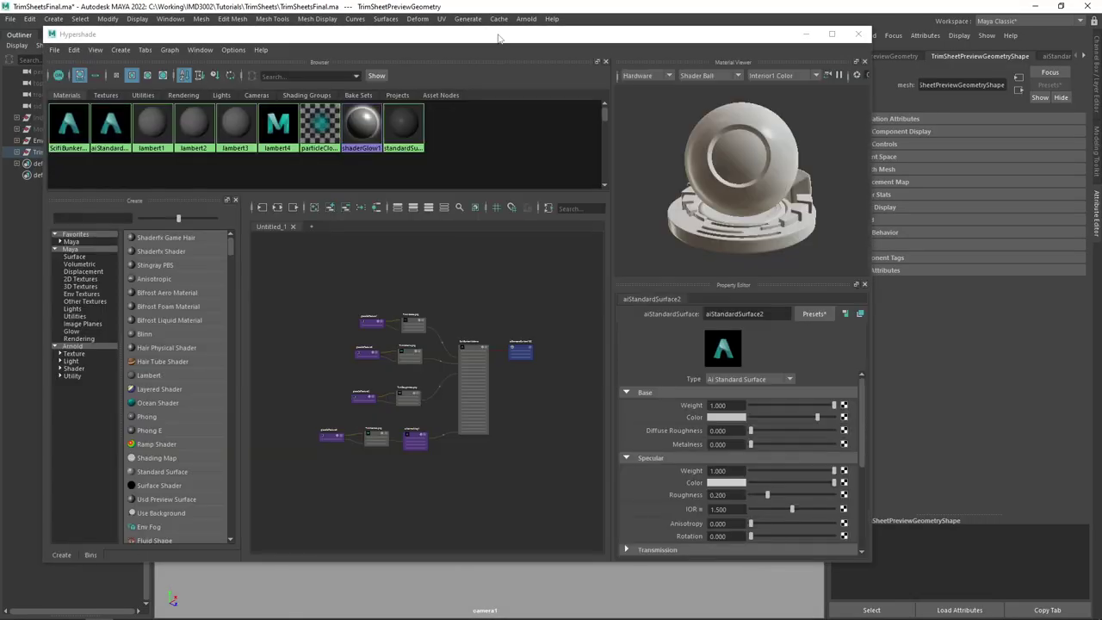
pyautogui.moveTo(490, 35); pyautogui.dragTo(534, 42)
pyautogui.click(868, 38)
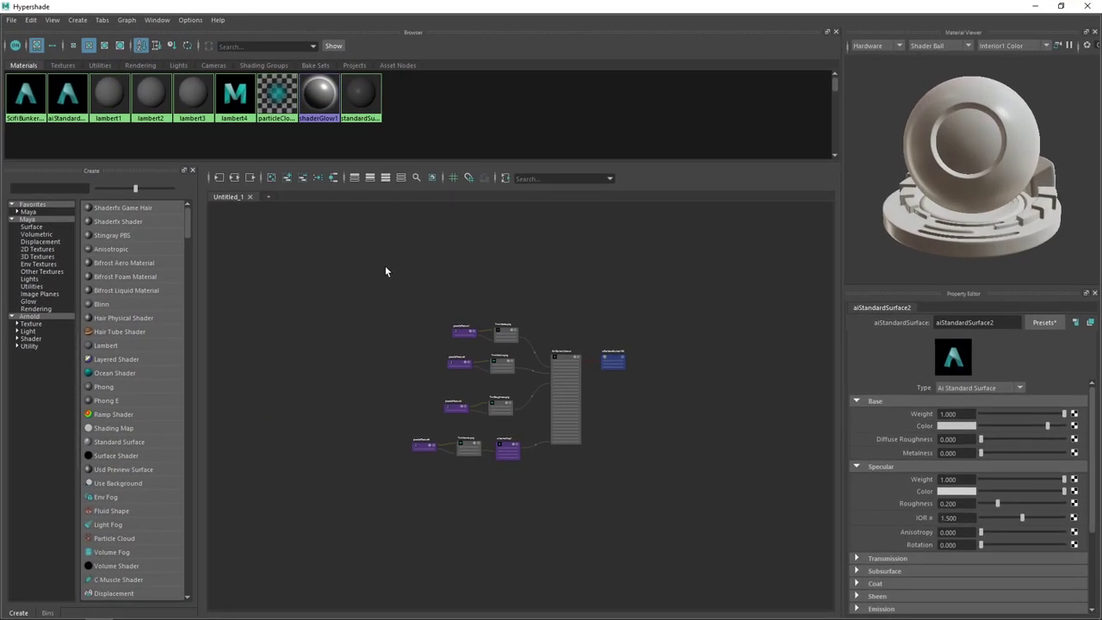
# Clear the Hypershade graph and check in the Attribute Editor that the preview plane uses aiStandardSurface2, returning to the maximized Hypershade
pyautogui.click(271, 177)
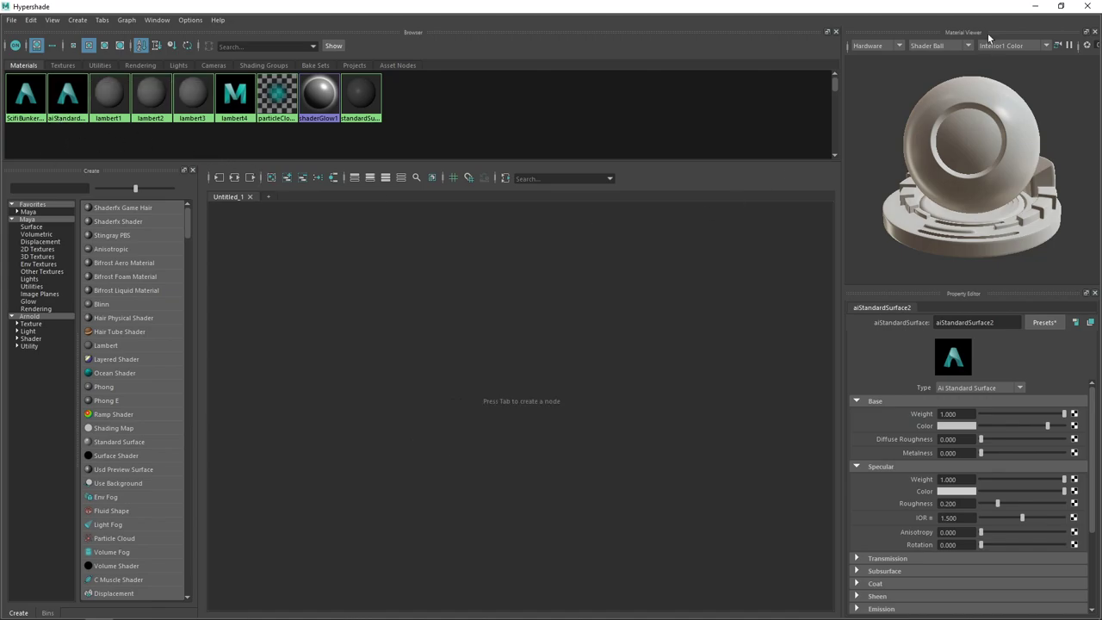
pyautogui.moveTo(961, 8); pyautogui.dragTo(698, 402)
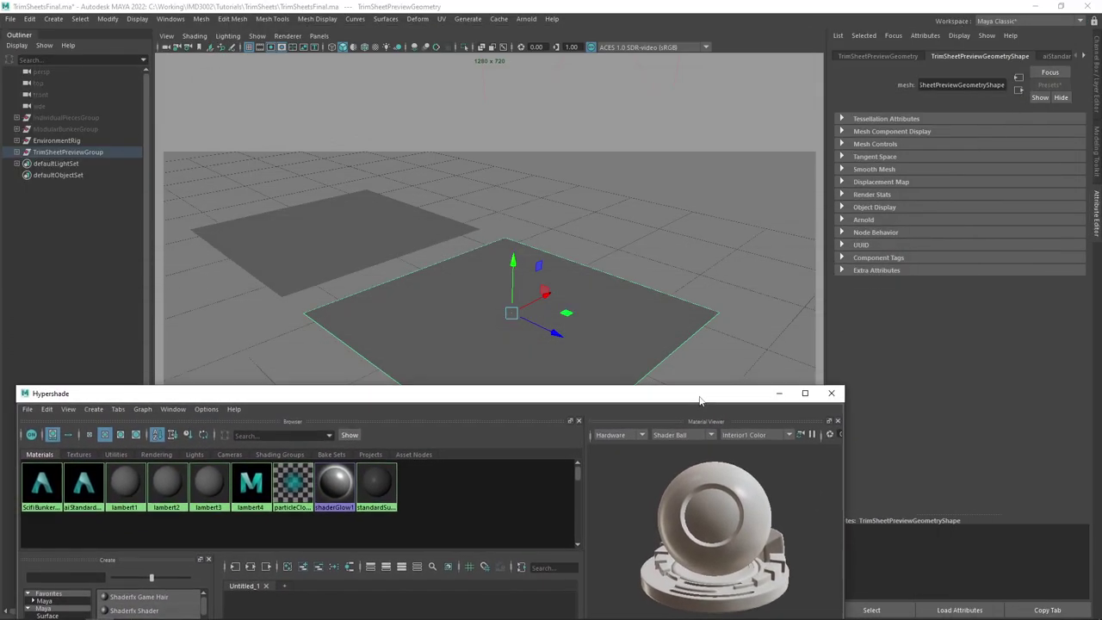
pyautogui.click(687, 315)
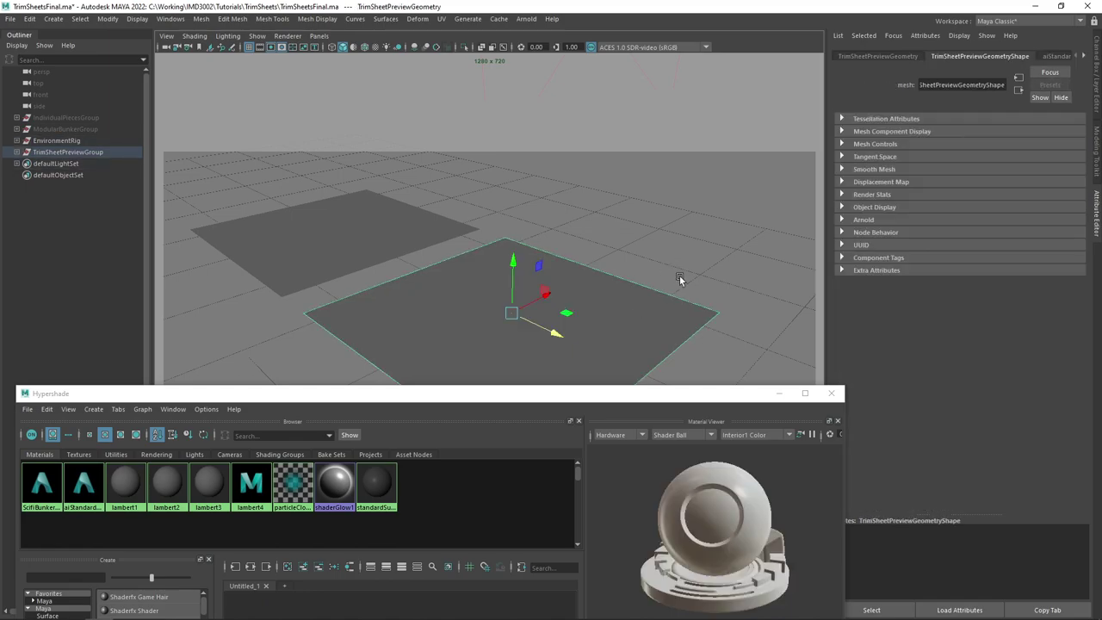
pyautogui.click(1082, 56)
pyautogui.click(1054, 56)
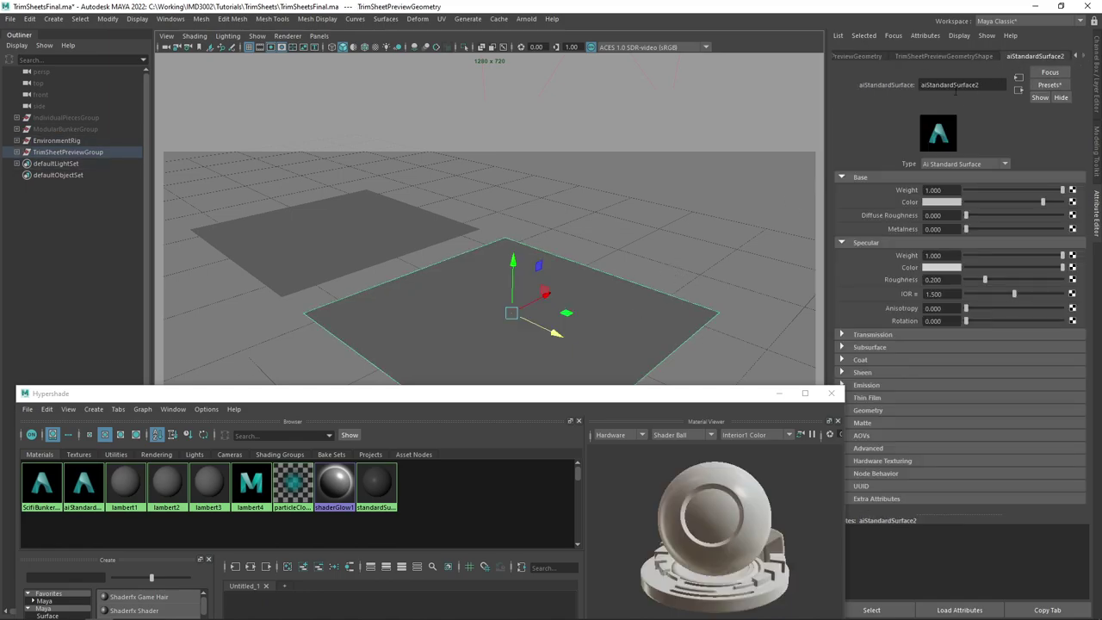
pyautogui.moveTo(714, 401); pyautogui.dragTo(800, 77)
pyautogui.click(890, 65)
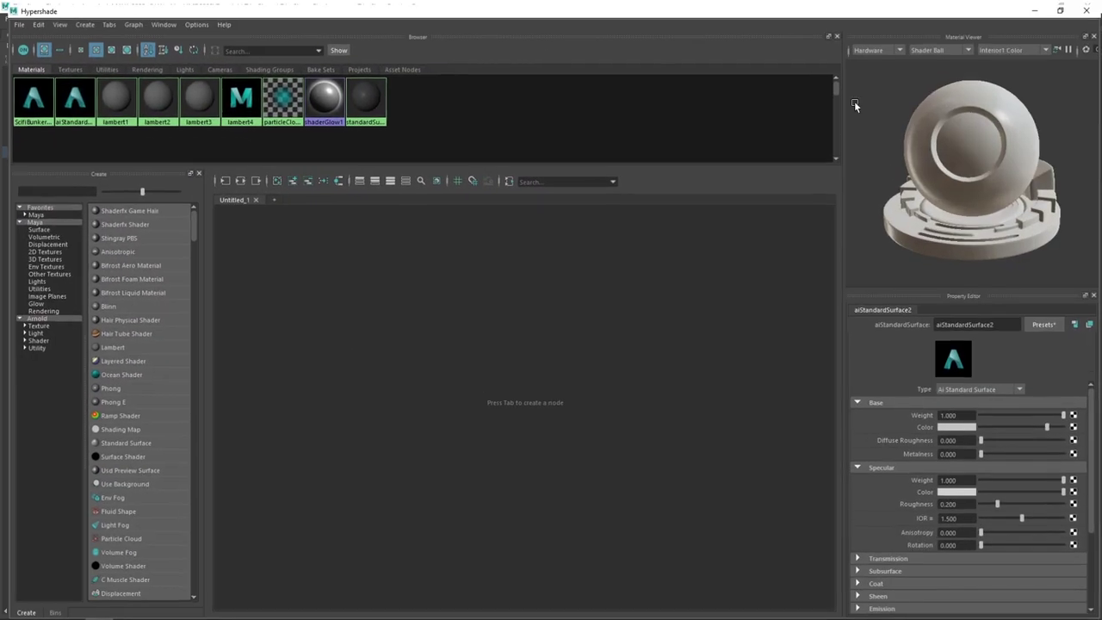
# Rename the aiStandardSurface2 material as ScifiTrimSheetMaterial
pyautogui.doubleClick(1001, 325)
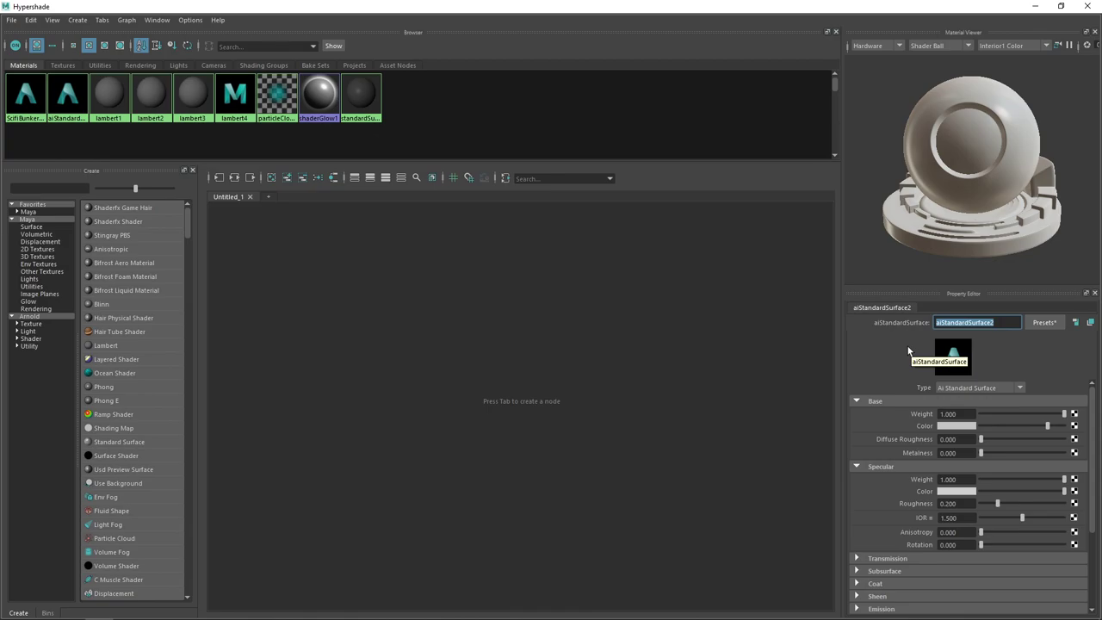
pyautogui.write('T')
pyautogui.write('TrimSheetMaterial')
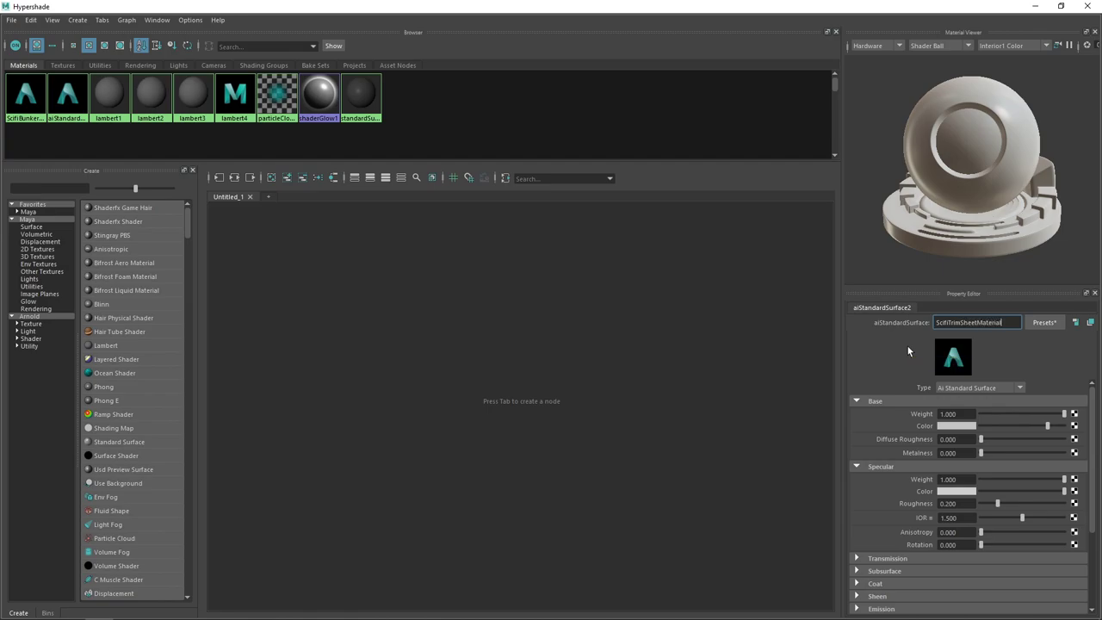
pyautogui.press('Return')
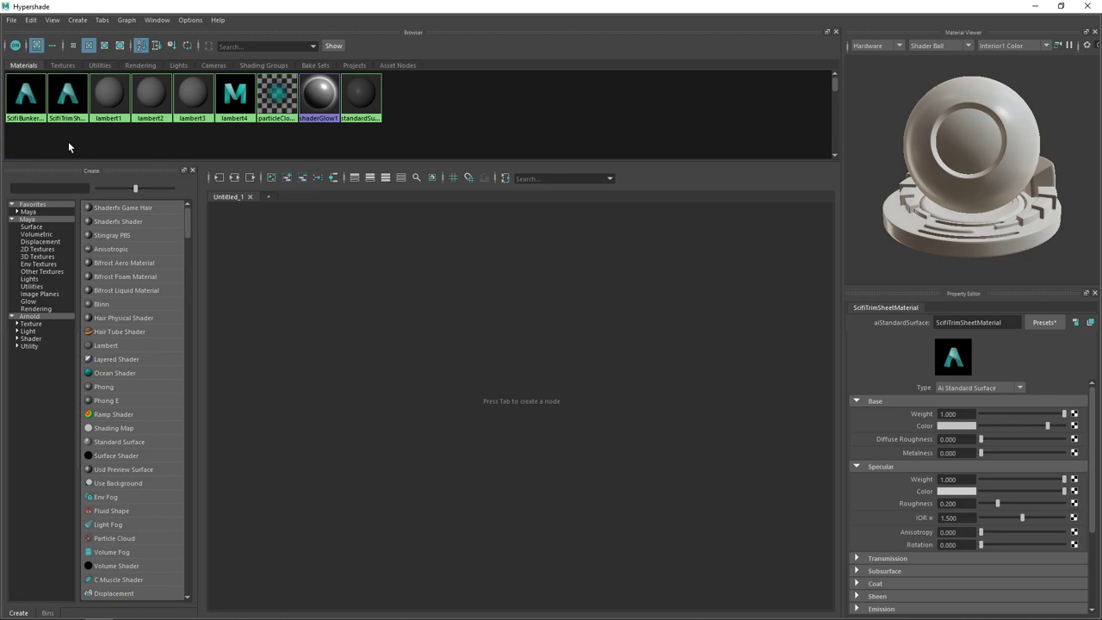
# Graph the network of ScifiTrimSheetMaterial in the work area, leaving free space on its input side
pyautogui.rightClick(69, 98)
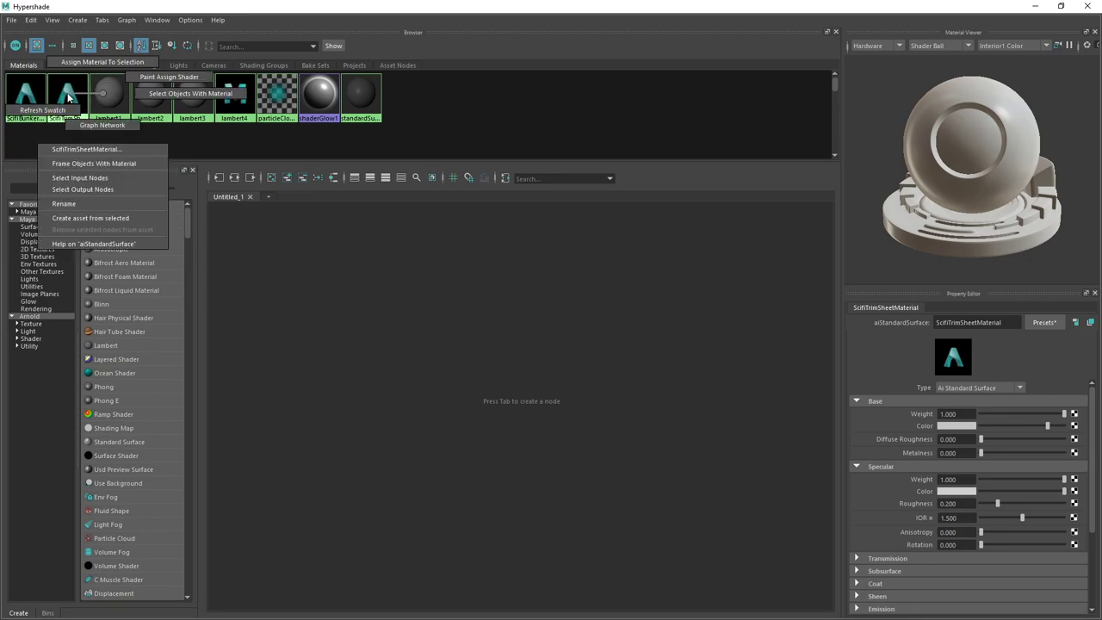
pyautogui.click(107, 123)
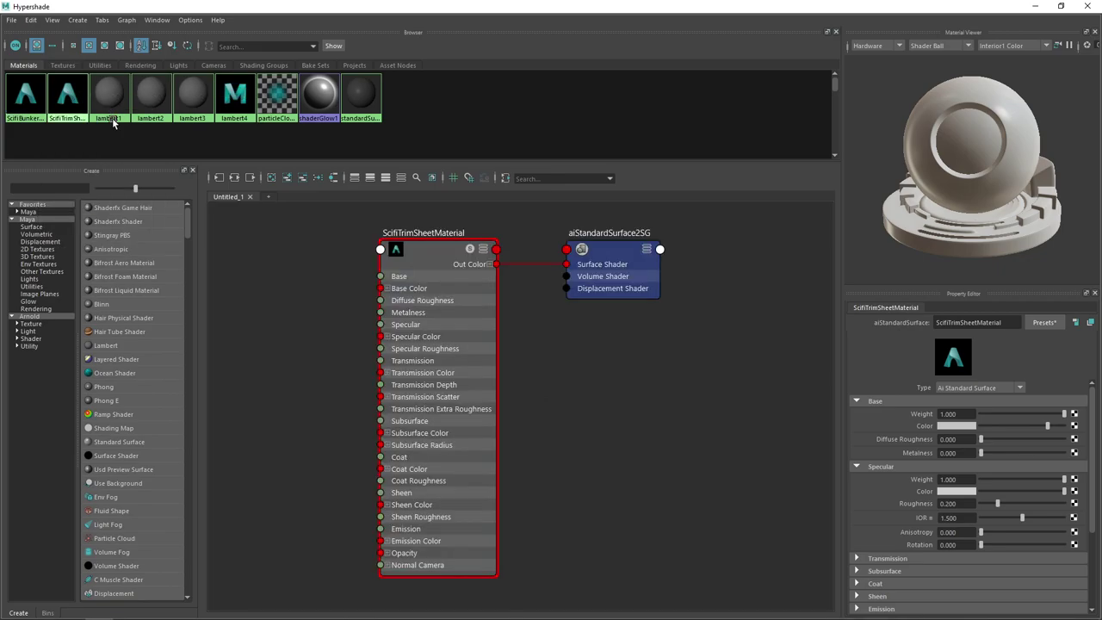
pyautogui.scroll(-3, 564, 351)
pyautogui.scroll(3, 562, 348)
pyautogui.moveTo(557, 349); pyautogui.dragTo(646, 372)
pyautogui.scroll(-2, 646, 376)
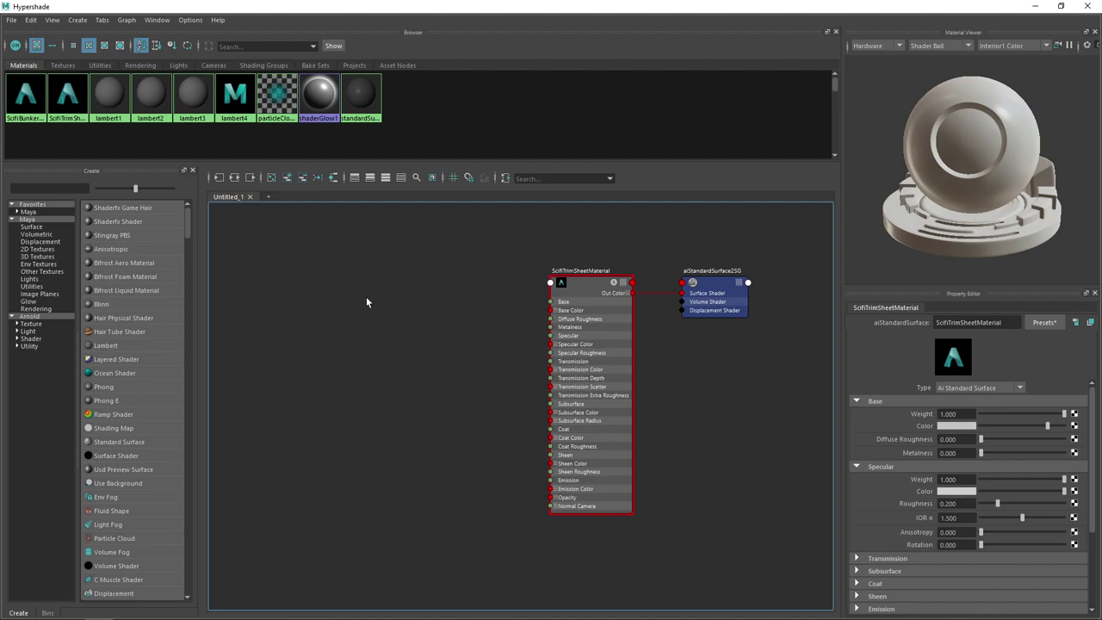
# Find the aiNormalMap node and add it to the graph on the input side of ScifiTrimSheetMaterial
pyautogui.click(65, 189)
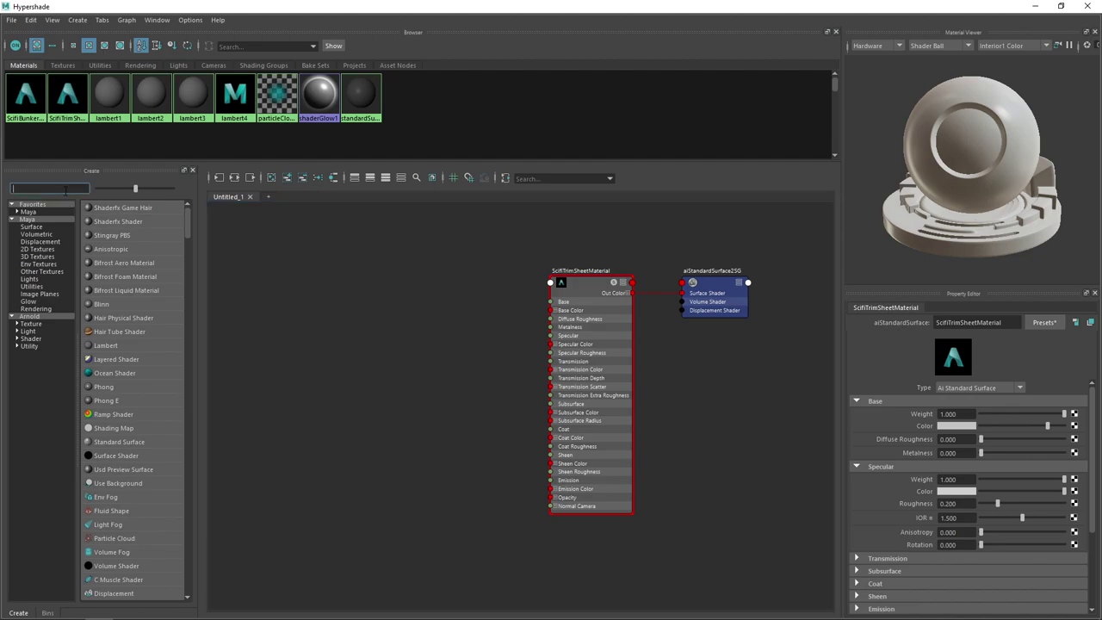
pyautogui.write('aino')
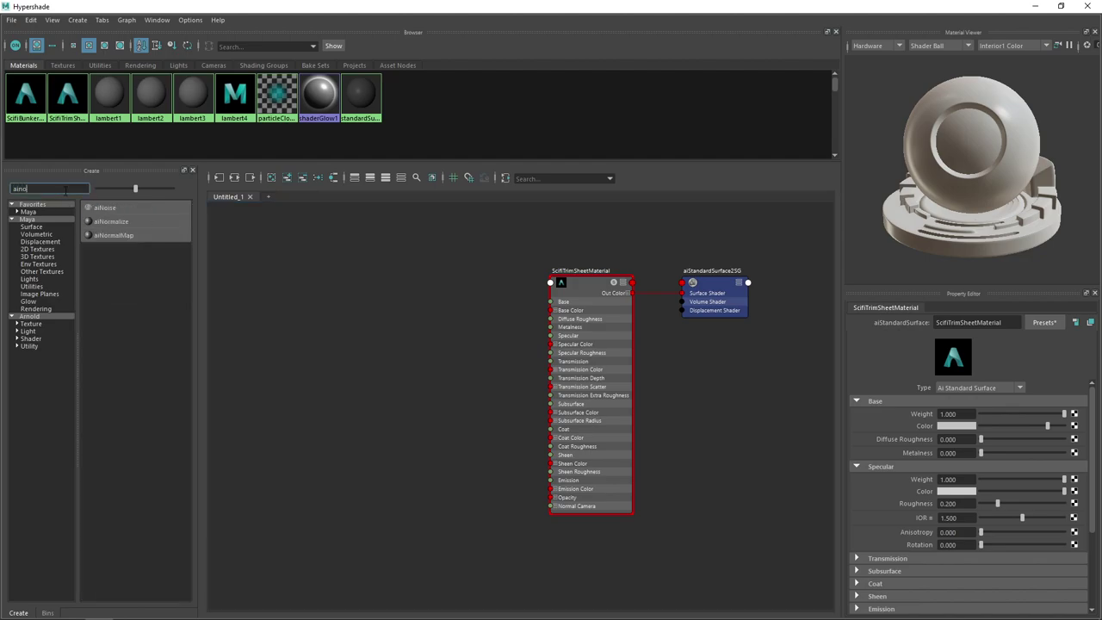
pyautogui.moveTo(136, 237); pyautogui.dragTo(153, 243)
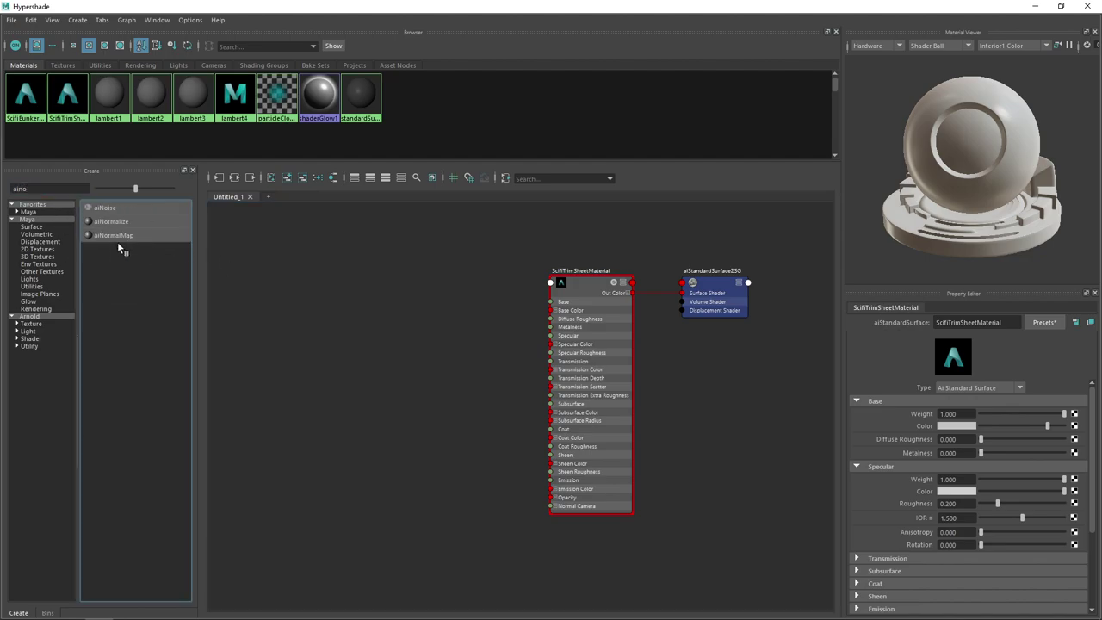
pyautogui.click(164, 235)
pyautogui.moveTo(374, 385); pyautogui.dragTo(393, 362)
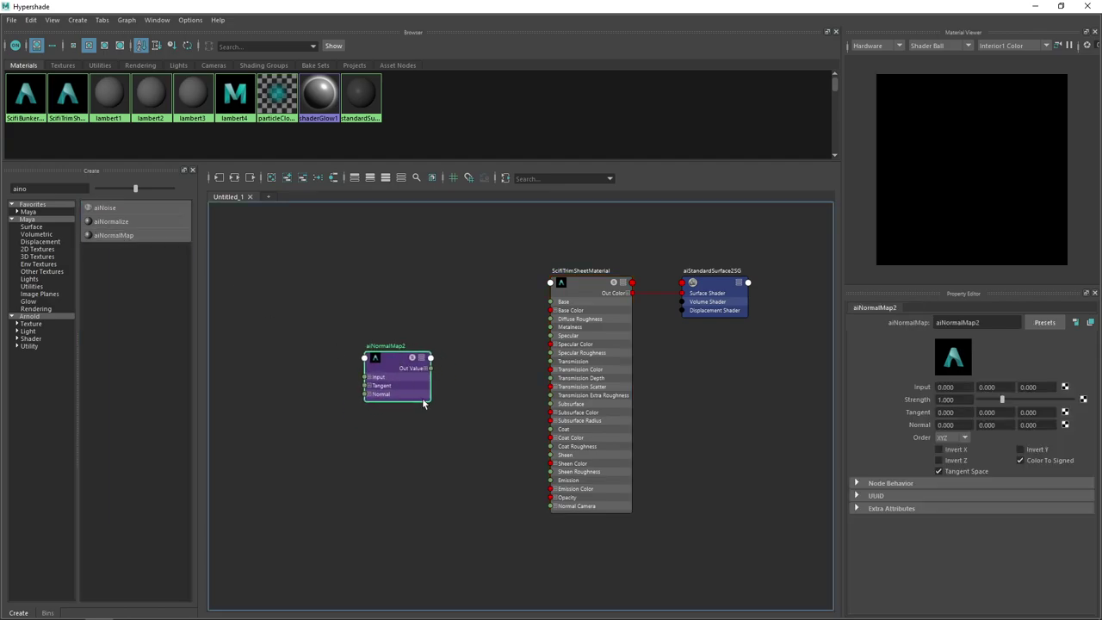
# Connect the aiNormalMap node's Out Value to the material's Normal Camera and place the node beside that input
pyautogui.moveTo(424, 405); pyautogui.dragTo(548, 507)
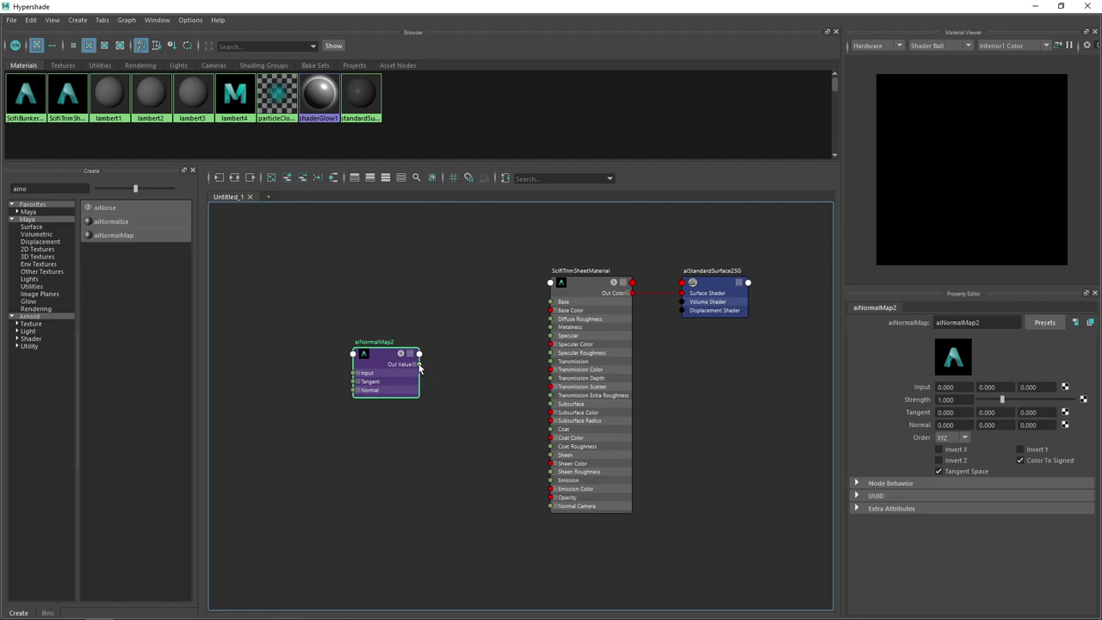
pyautogui.moveTo(419, 365); pyautogui.dragTo(550, 506)
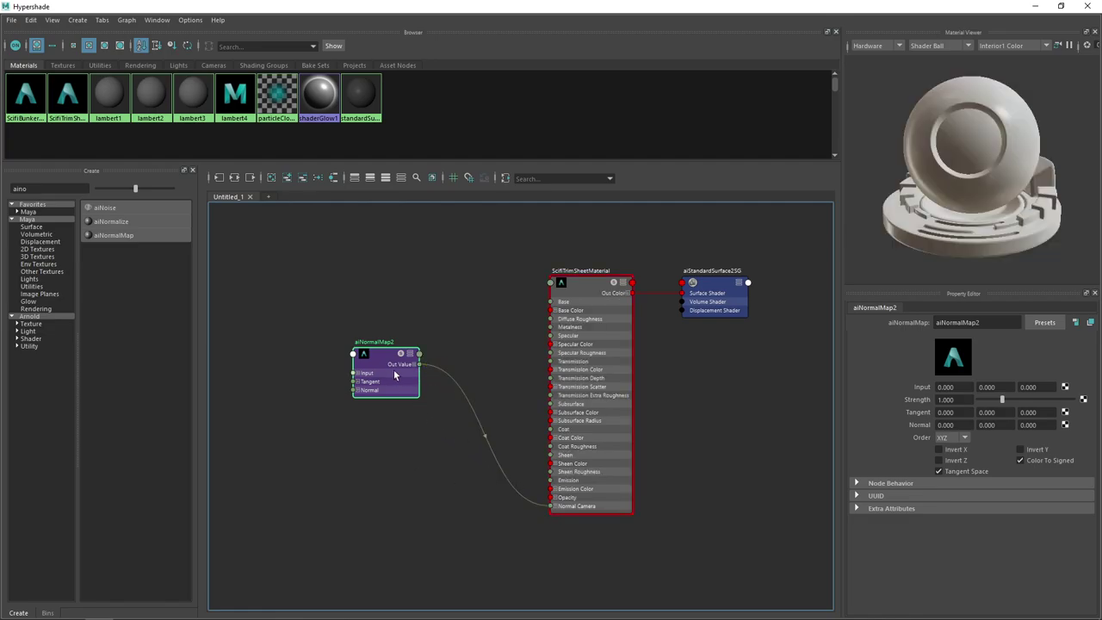
pyautogui.moveTo(394, 372); pyautogui.dragTo(454, 522)
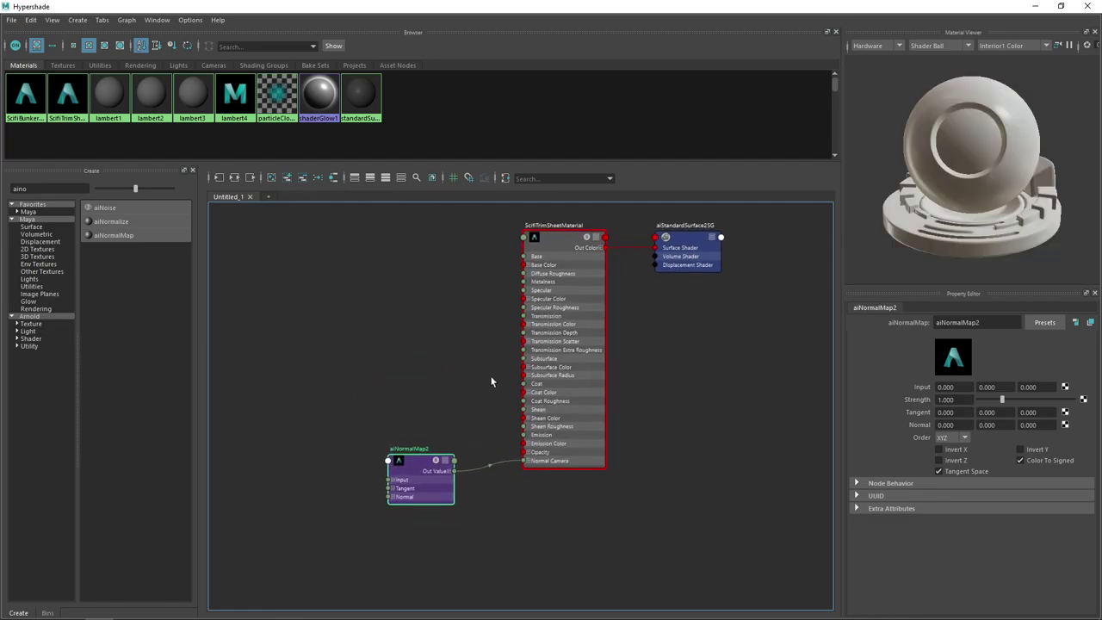
pyautogui.scroll(2, 494, 421)
pyautogui.scroll(-2, 489, 392)
pyautogui.moveTo(482, 301); pyautogui.dragTo(488, 324)
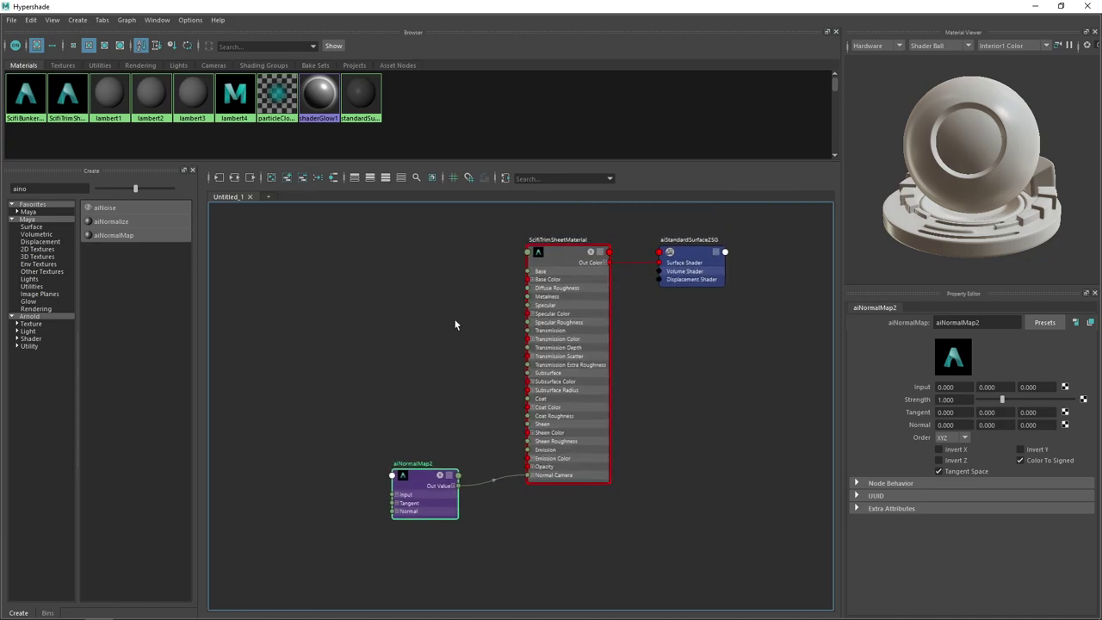
pyautogui.moveTo(423, 481); pyautogui.dragTo(435, 478)
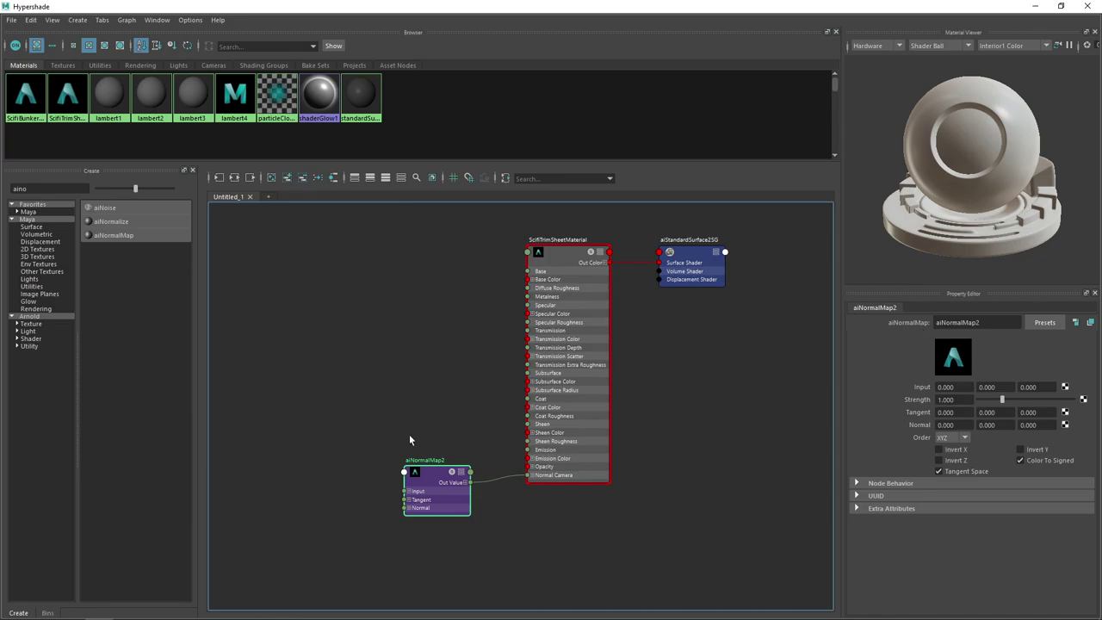
# Add a File texture node, place it before the aiNormalMap node and connect its Out Color to the aiNormalMap Input
pyautogui.doubleClick(49, 188)
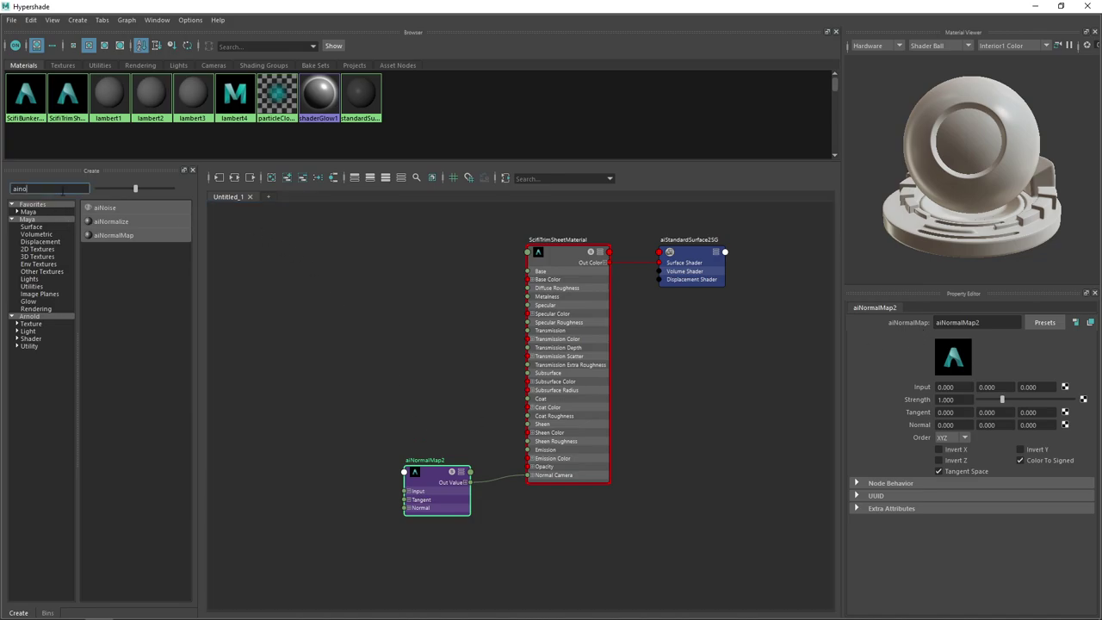
pyautogui.write('file')
pyautogui.click(104, 208)
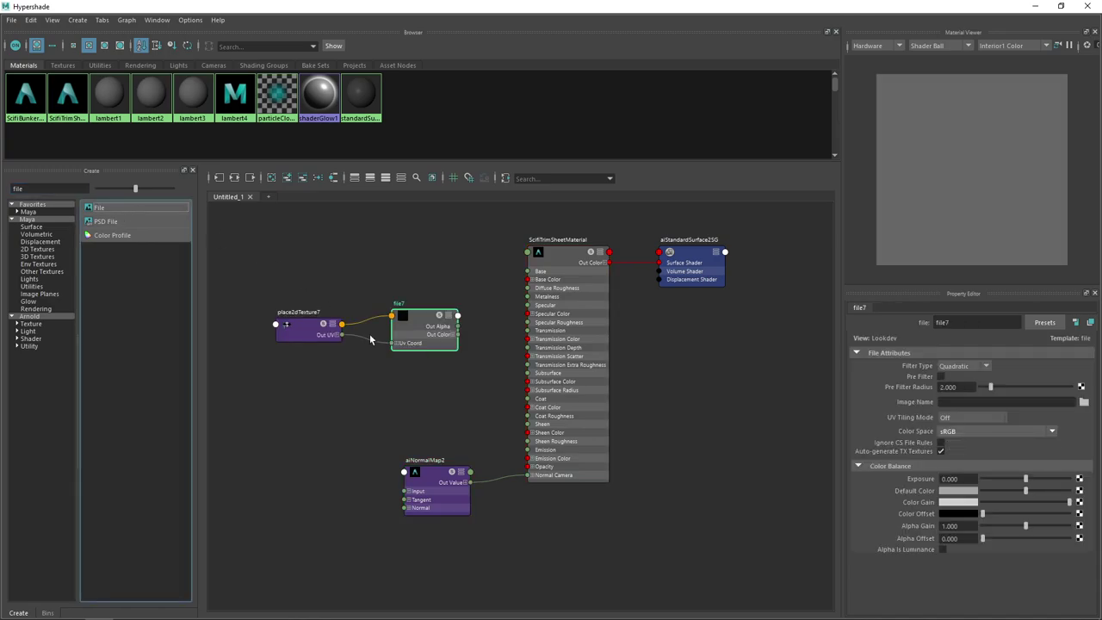
pyautogui.scroll(-2, 407, 388)
pyautogui.rightClick(401, 392)
pyautogui.moveTo(301, 293)
pyautogui.mouseDown()
pyautogui.moveTo(418, 357)
pyautogui.moveTo(325, 461)
pyautogui.moveTo(395, 472)
pyautogui.moveTo(498, 453)
pyautogui.moveTo(465, 450)
pyautogui.moveTo(474, 453)
pyautogui.mouseUp()
pyautogui.scroll(5, 390, 494)
pyautogui.scroll(-2, 386, 416)
pyautogui.scroll(-2, 449, 444)
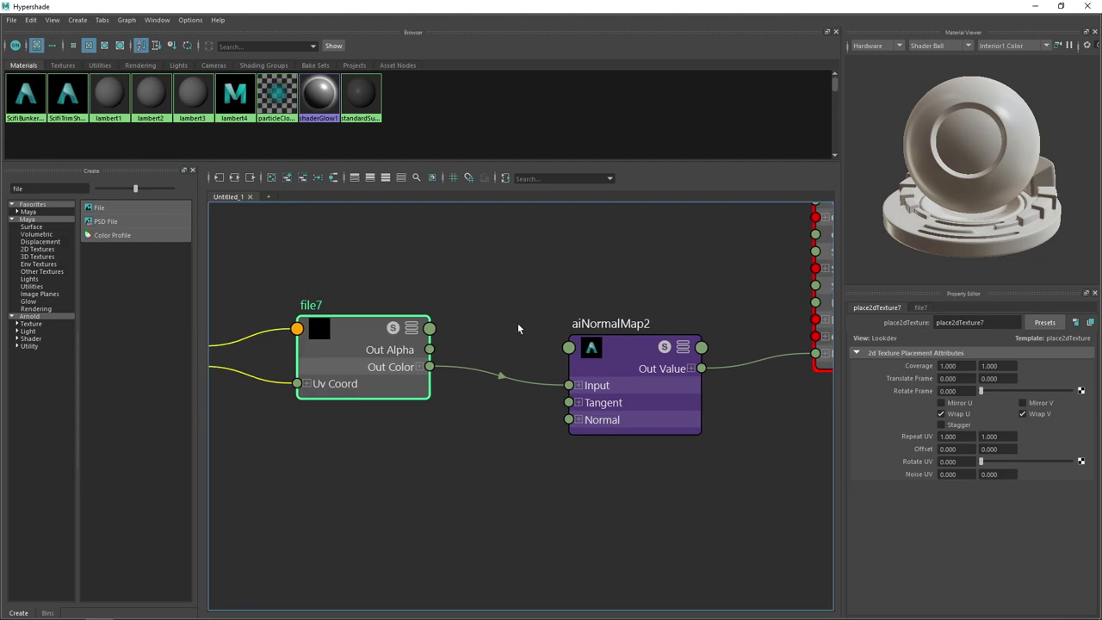
pyautogui.scroll(-2, 456, 336)
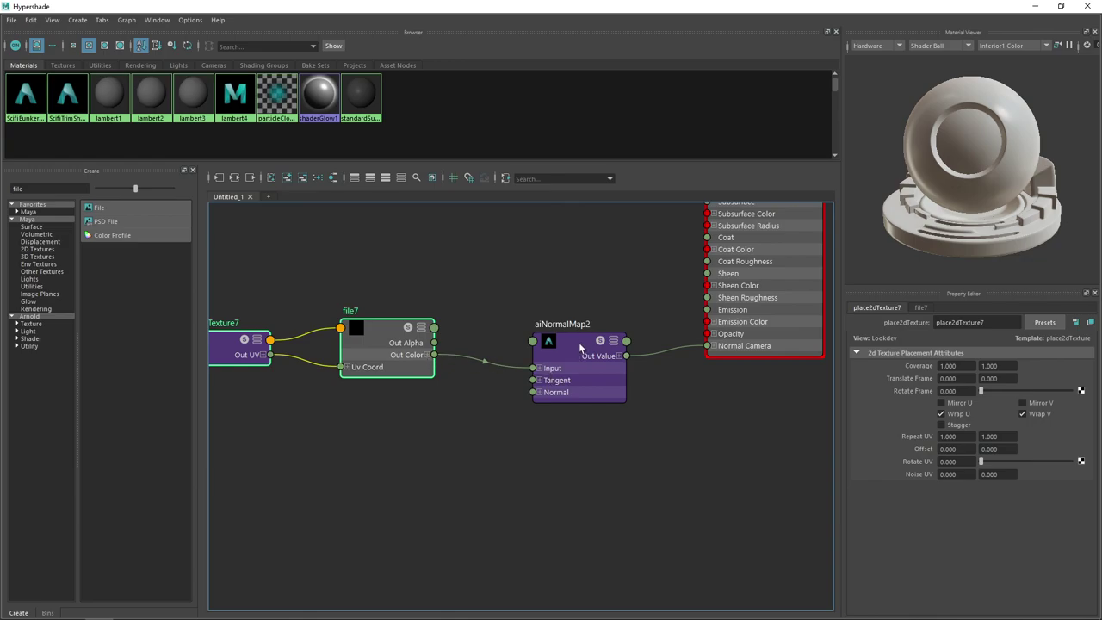
pyautogui.moveTo(581, 347); pyautogui.dragTo(575, 347)
# Load TrimNormal.png from the TrimSheets folder as the image of the new file texture node
pyautogui.click(393, 332)
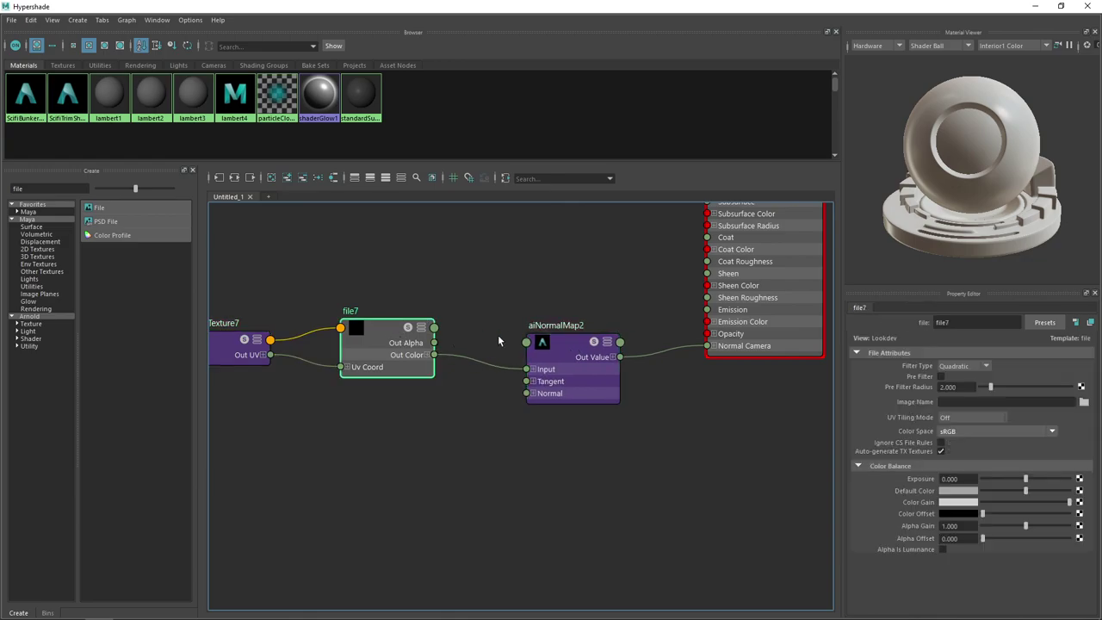
pyautogui.click(1084, 402)
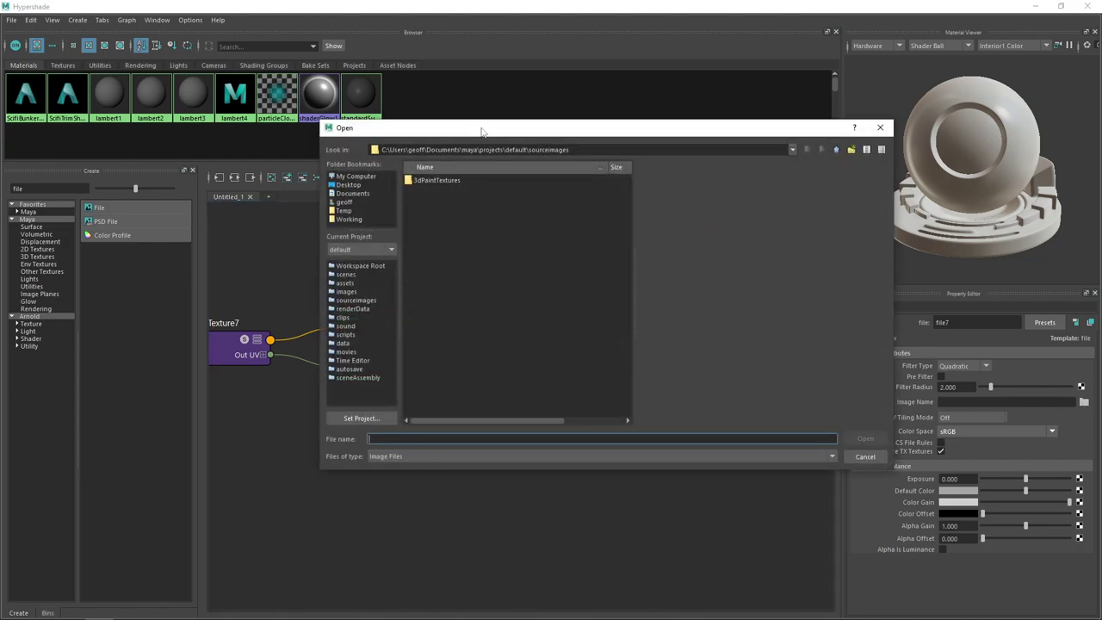
pyautogui.moveTo(521, 132); pyautogui.dragTo(0, 129)
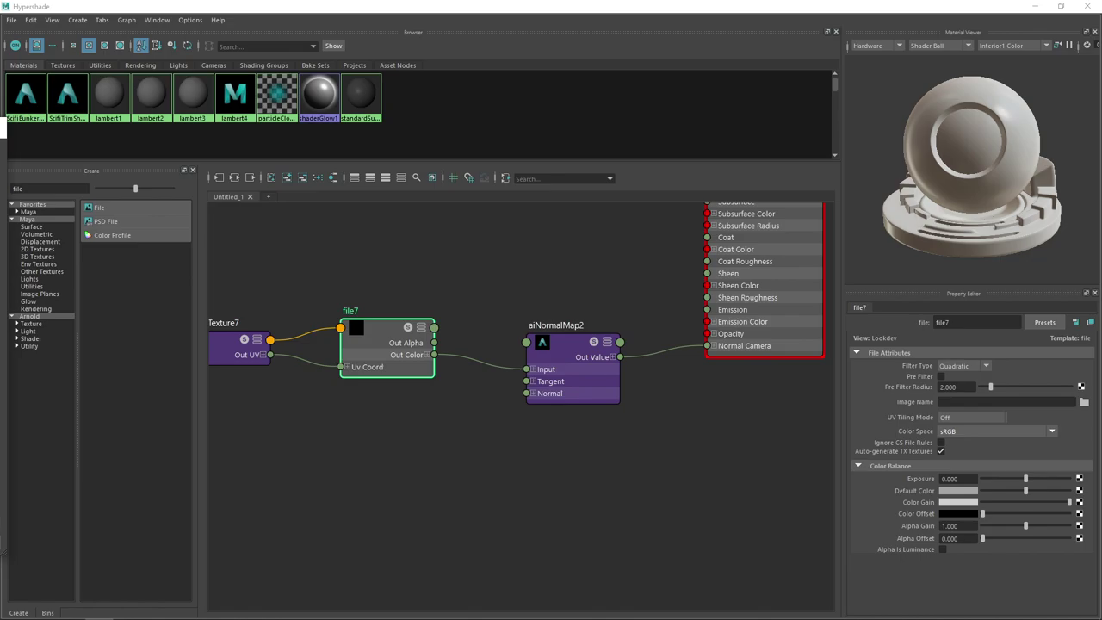
pyautogui.moveTo(1, 127); pyautogui.dragTo(395, 160)
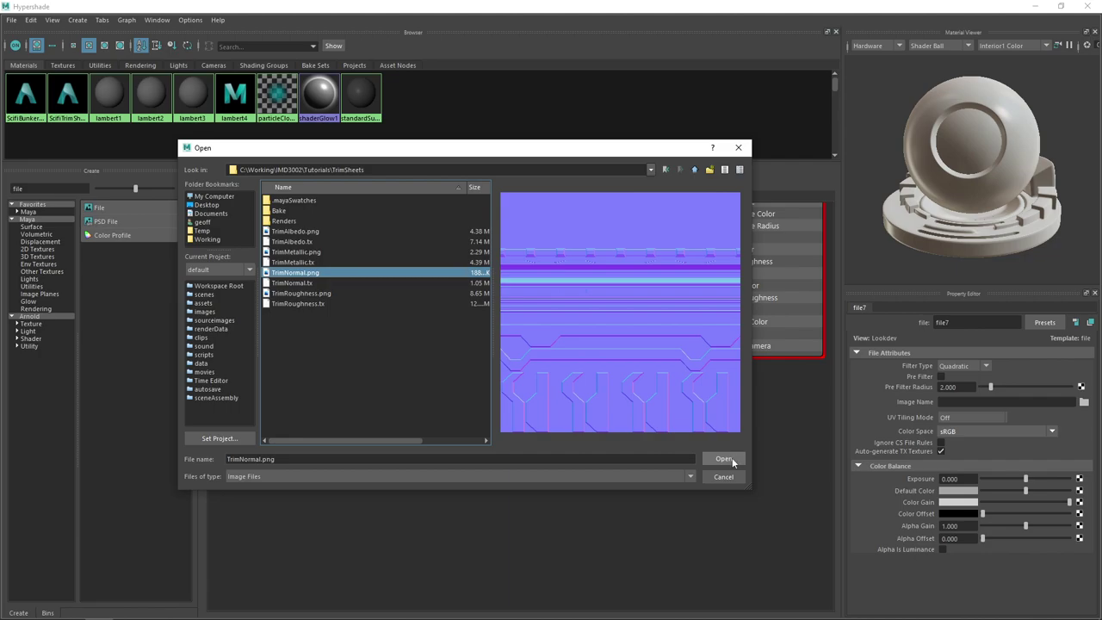
pyautogui.click(726, 460)
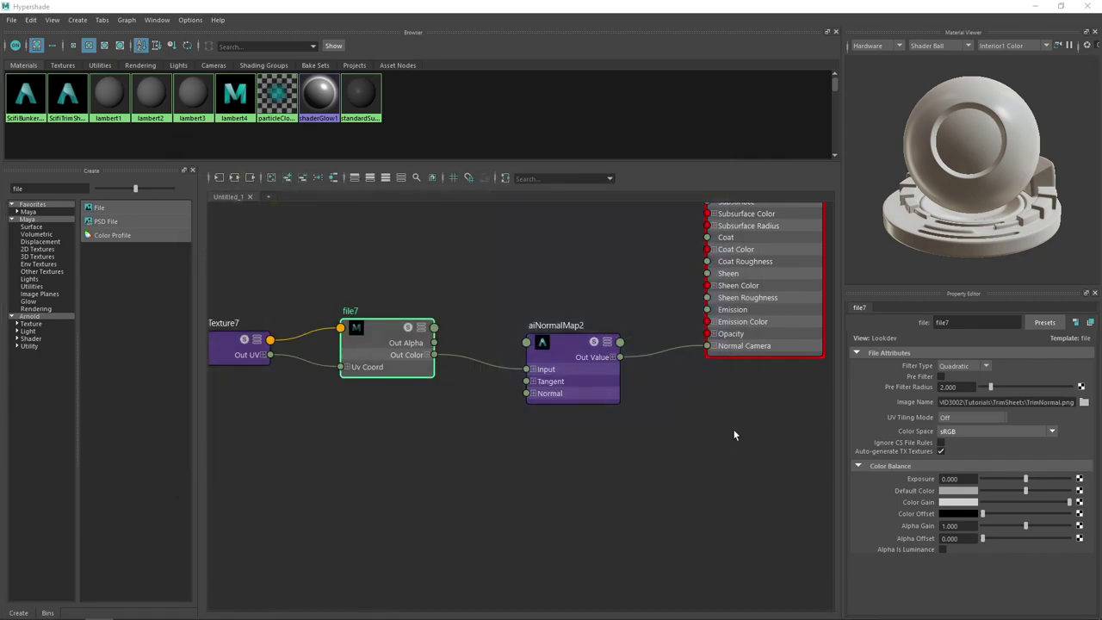
# Set the TrimNormal.png texture's Color Space to Raw and tidy the file node's position in the graph
pyautogui.moveTo(722, 423); pyautogui.dragTo(685, 458)
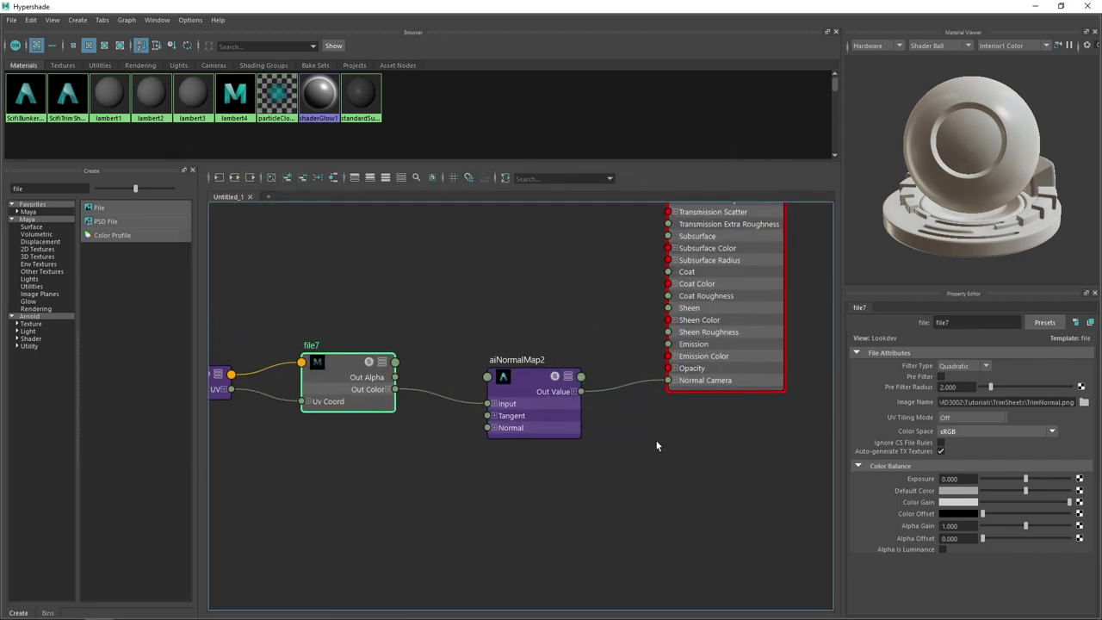
pyautogui.click(943, 430)
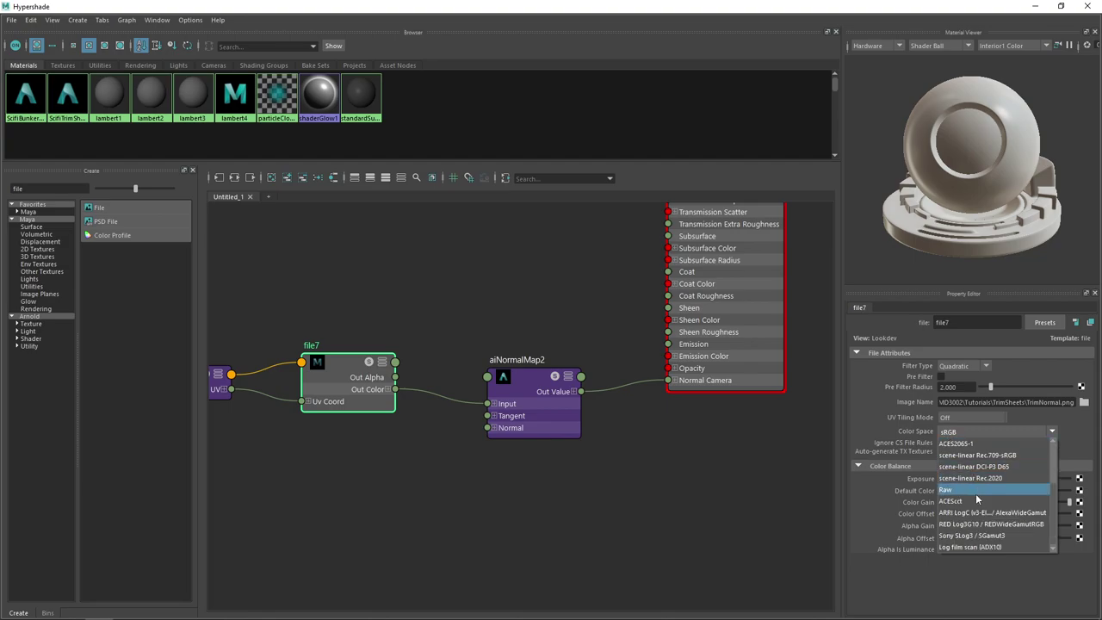
pyautogui.click(968, 489)
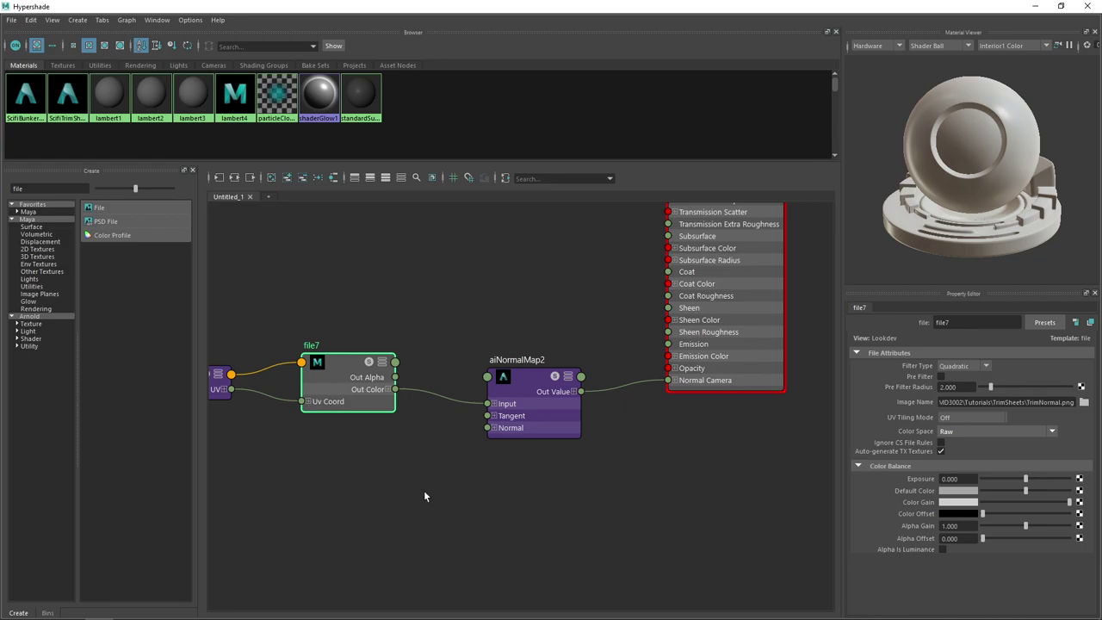
pyautogui.moveTo(351, 371); pyautogui.dragTo(363, 376)
pyautogui.scroll(-3, 280, 439)
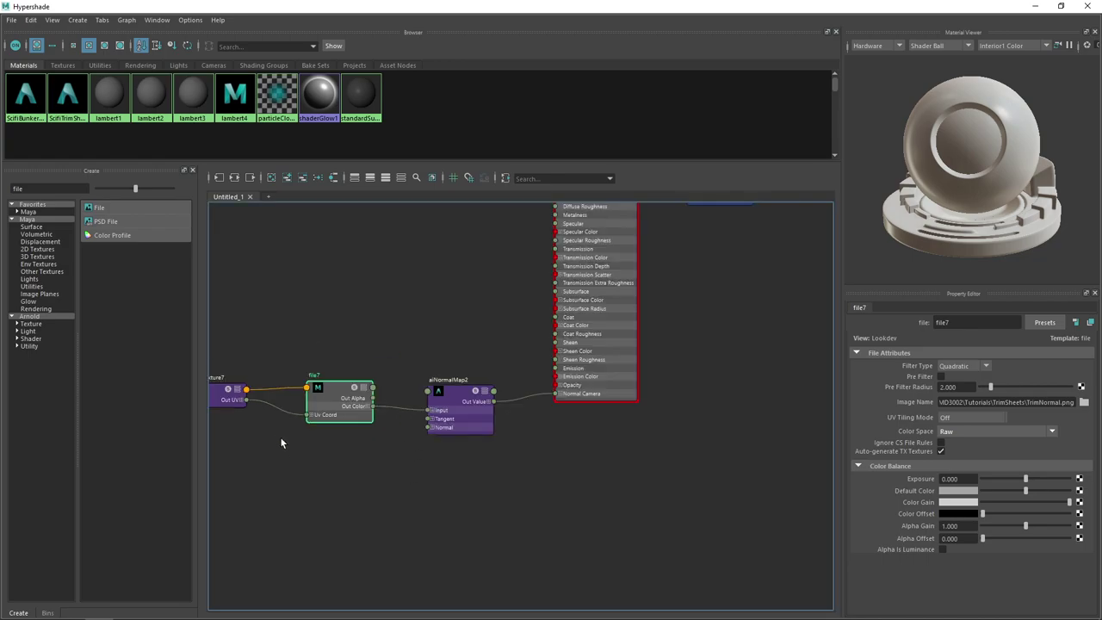
pyautogui.moveTo(280, 442); pyautogui.dragTo(320, 437)
pyautogui.click(275, 405)
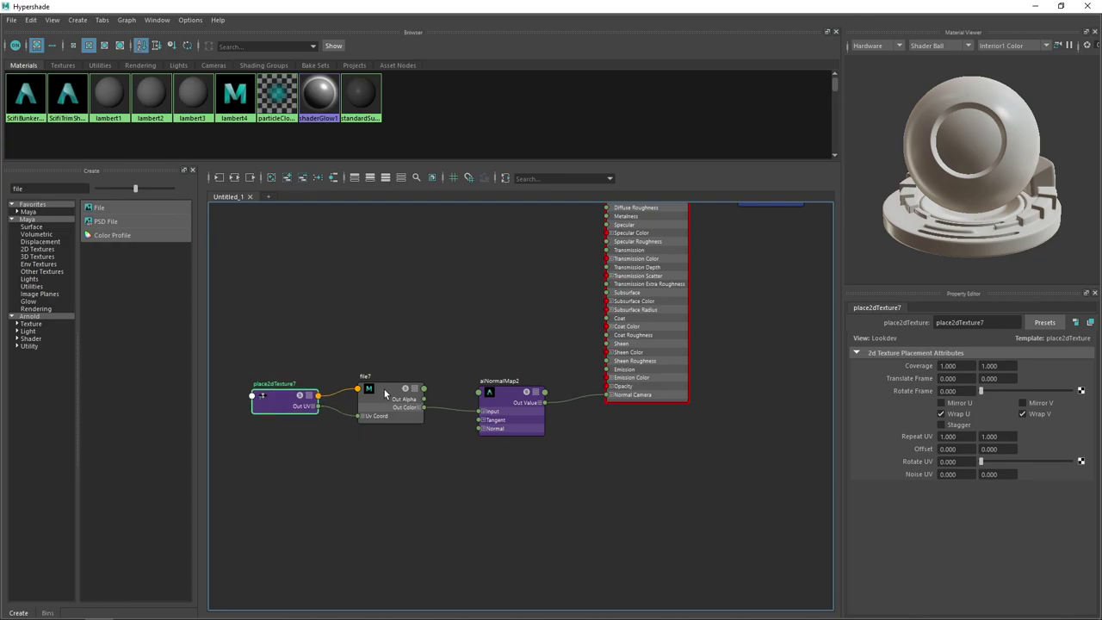
pyautogui.moveTo(384, 390); pyautogui.dragTo(389, 392)
pyautogui.moveTo(453, 457); pyautogui.dragTo(403, 470)
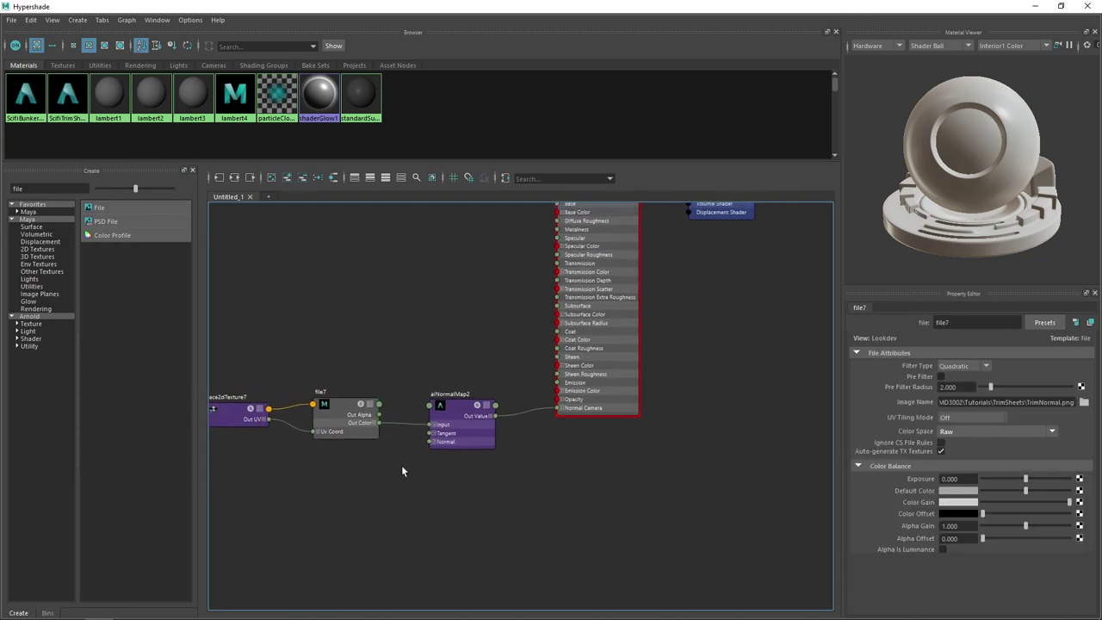
pyautogui.click(350, 412)
pyautogui.moveTo(516, 489); pyautogui.dragTo(535, 512)
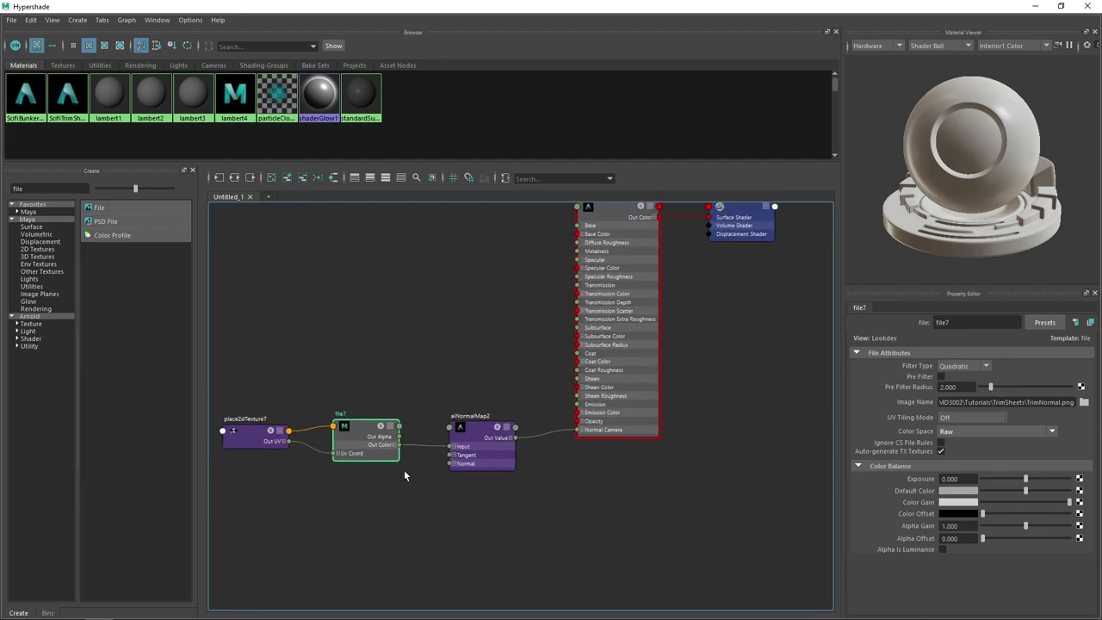
pyautogui.click(478, 453)
pyautogui.moveTo(691, 358); pyautogui.dragTo(692, 381)
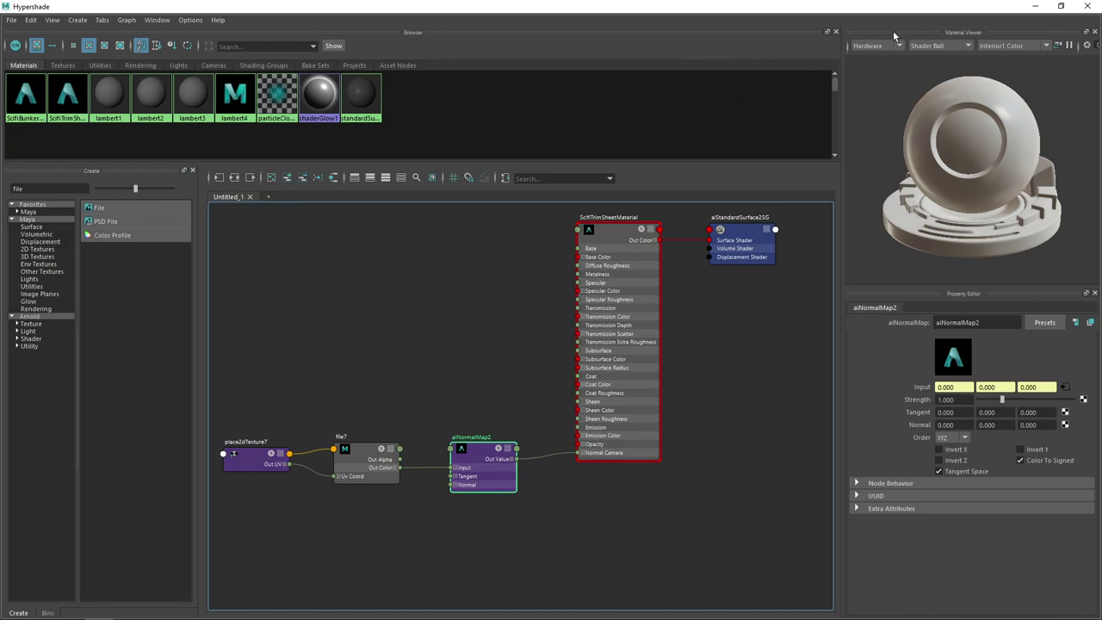
# Render the preview planes in the Arnold RenderView and view the new normal map's effect up close
pyautogui.click(1035, 6)
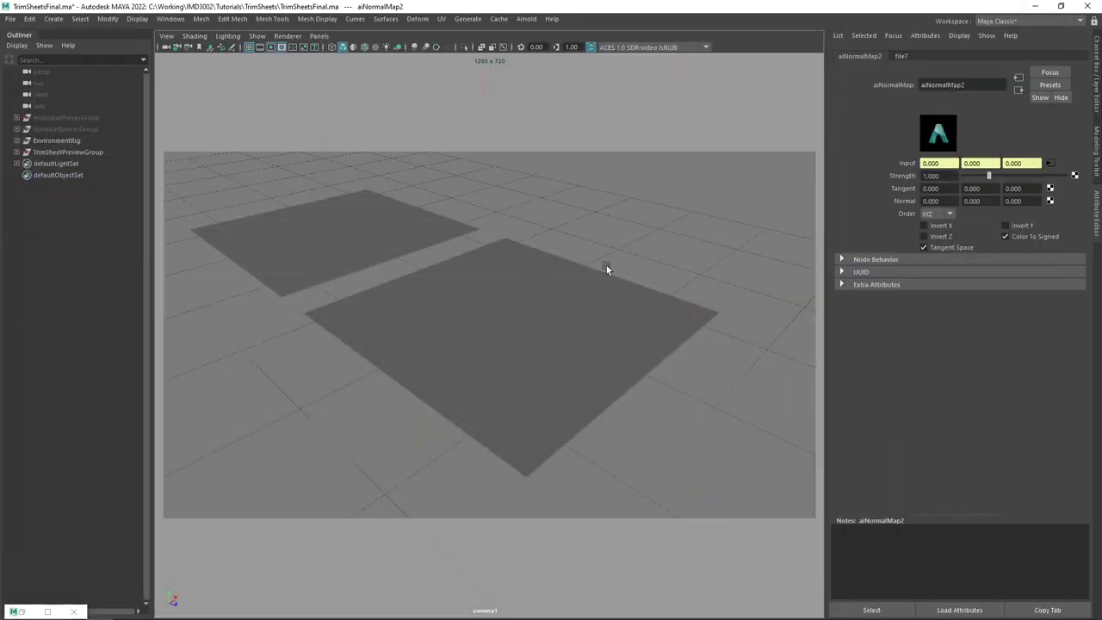
pyautogui.click(526, 18)
pyautogui.click(559, 38)
pyautogui.scroll(-1, 547, 144)
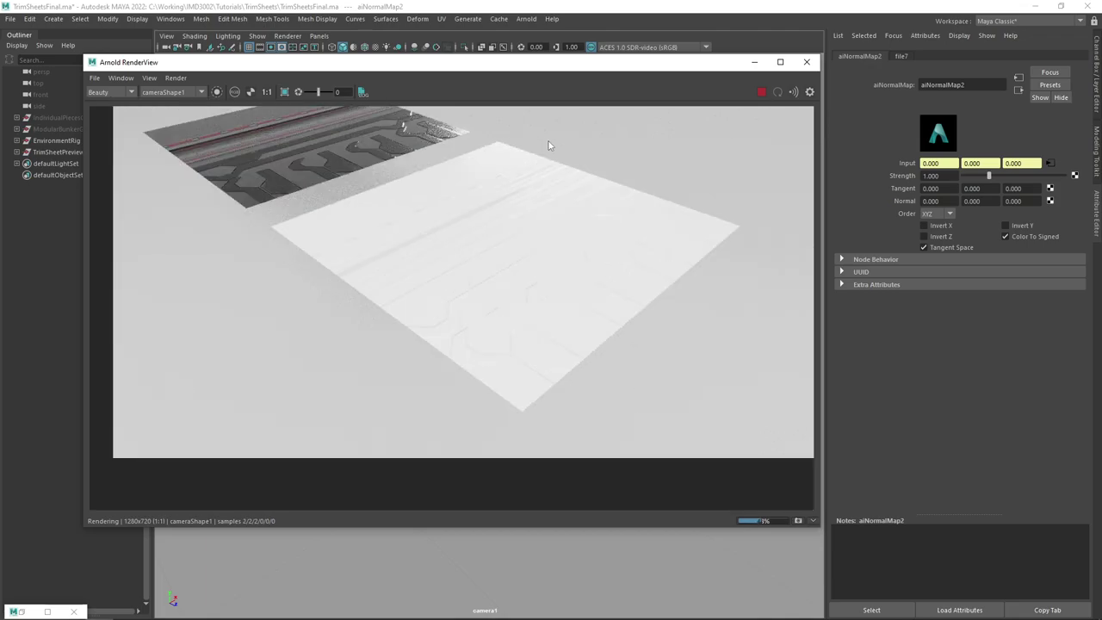
pyautogui.scroll(1, 609, 143)
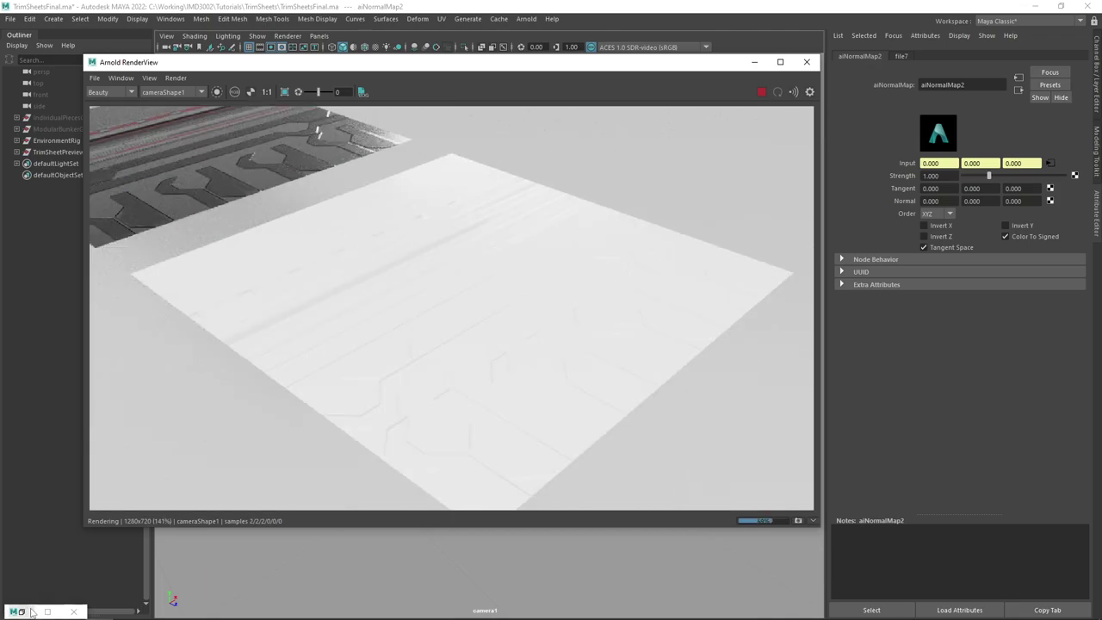
# Darken ScifiTrimSheetMaterial's base color to a dark grey and set its specular roughness to 0.503
pyautogui.click(26, 610)
pyautogui.click(624, 242)
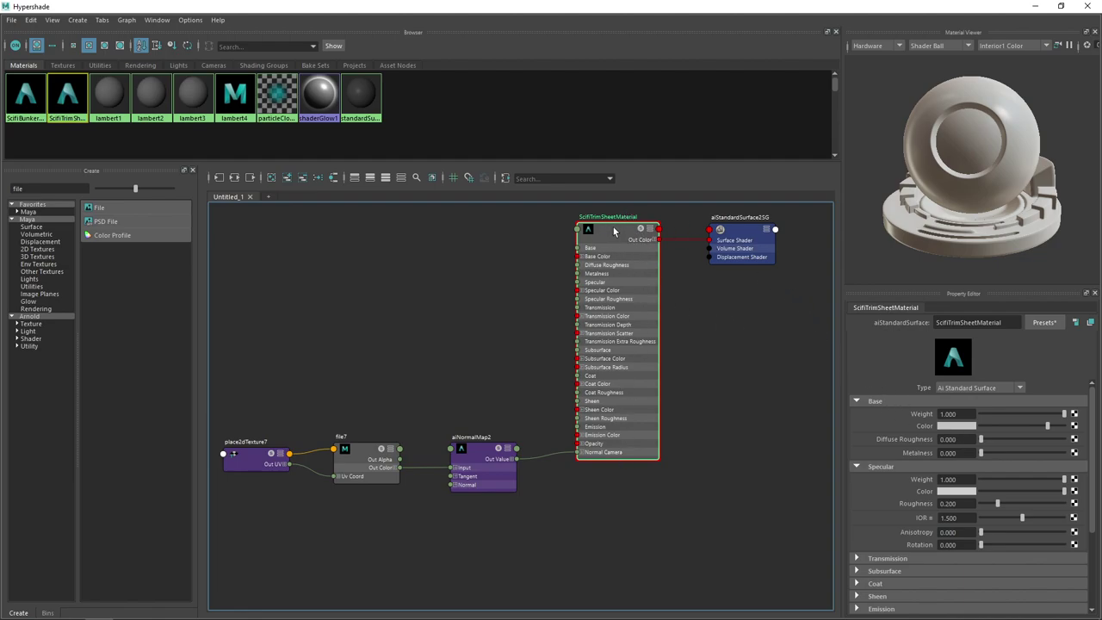
pyautogui.moveTo(1047, 430); pyautogui.dragTo(991, 431)
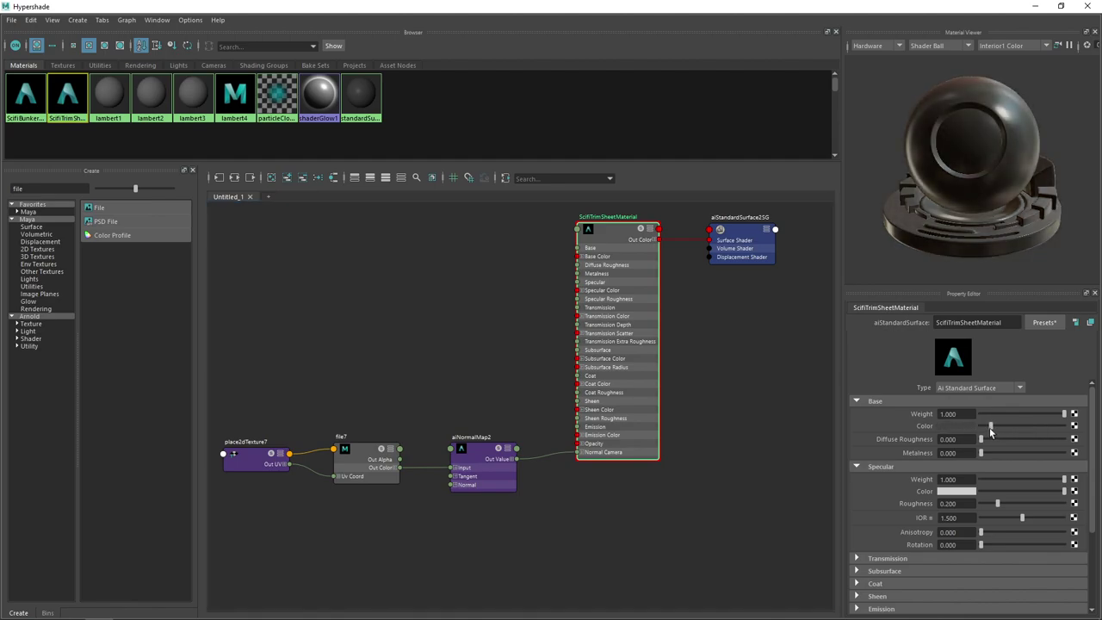
pyautogui.moveTo(989, 428); pyautogui.dragTo(988, 429)
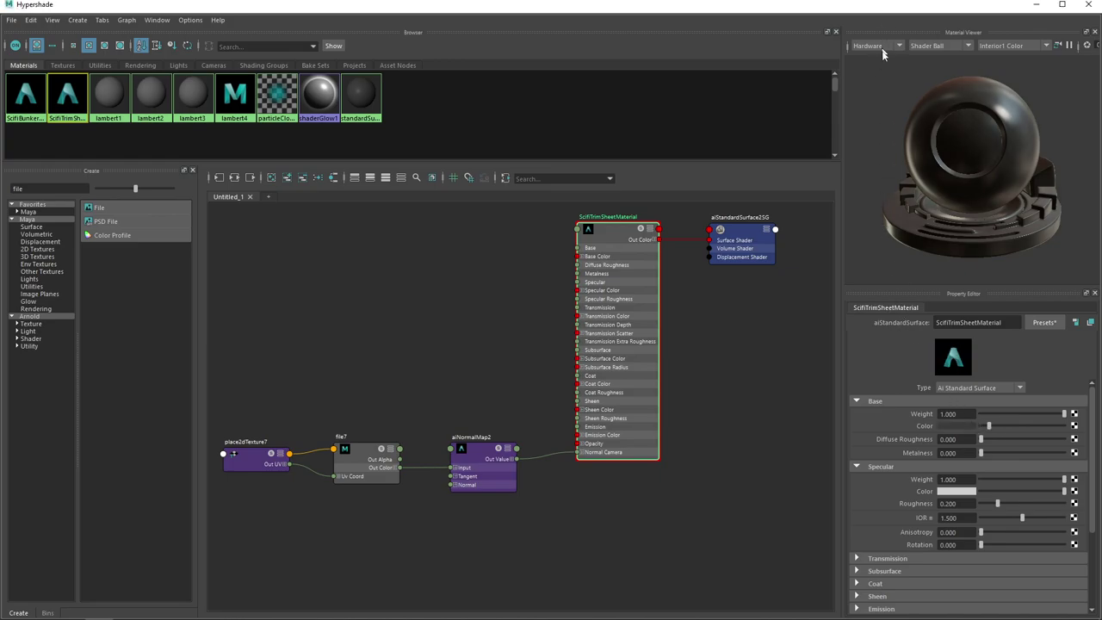
pyautogui.moveTo(884, 6); pyautogui.dragTo(788, 67)
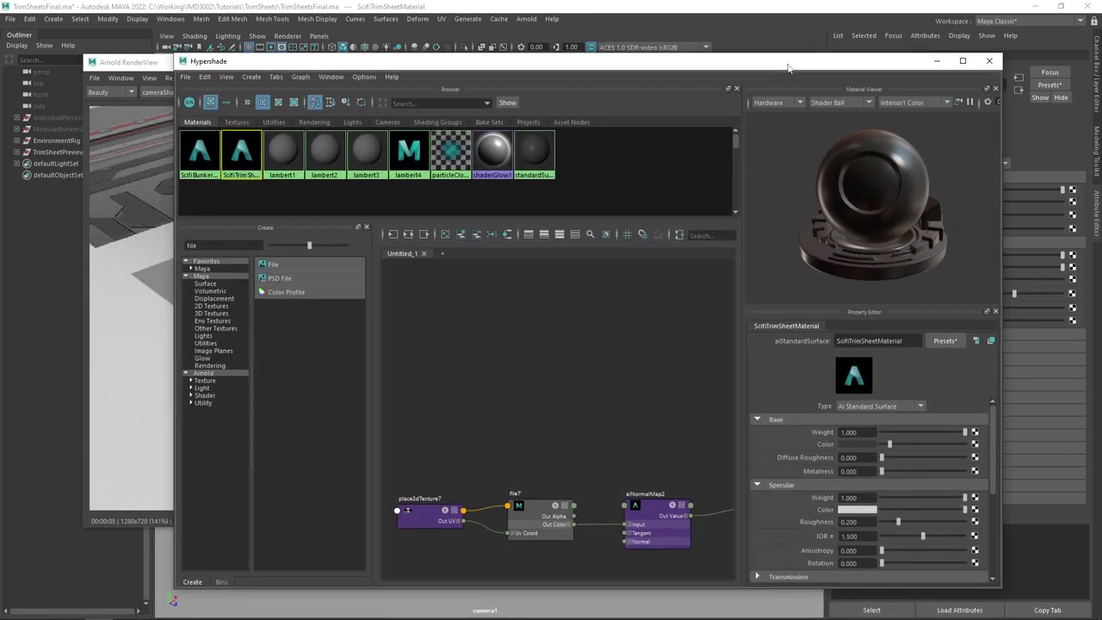
pyautogui.click(962, 61)
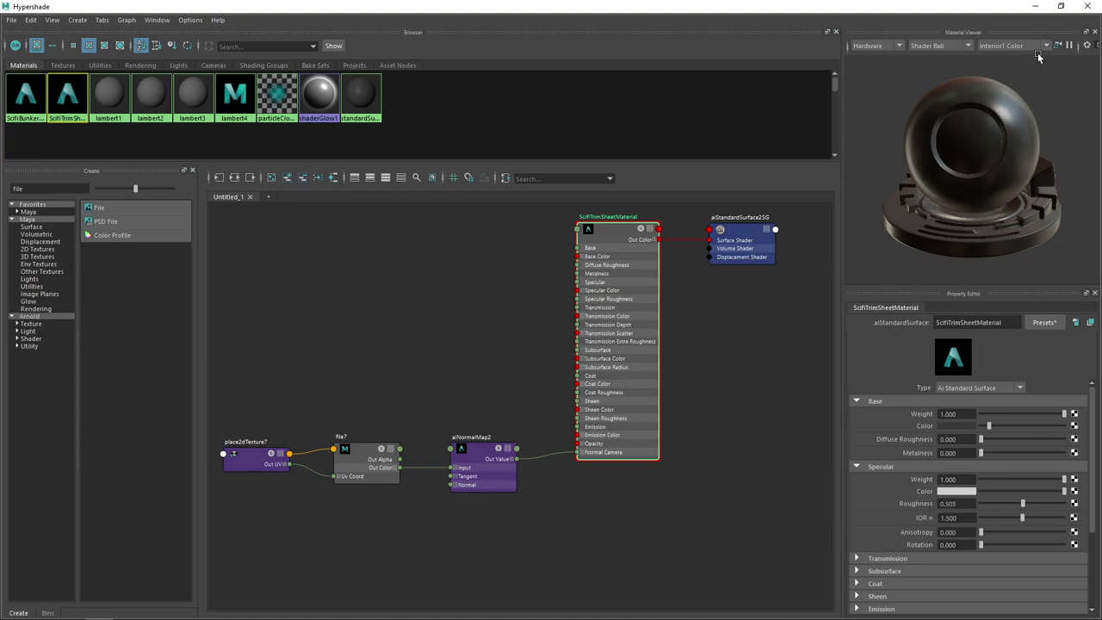
pyautogui.click(1035, 6)
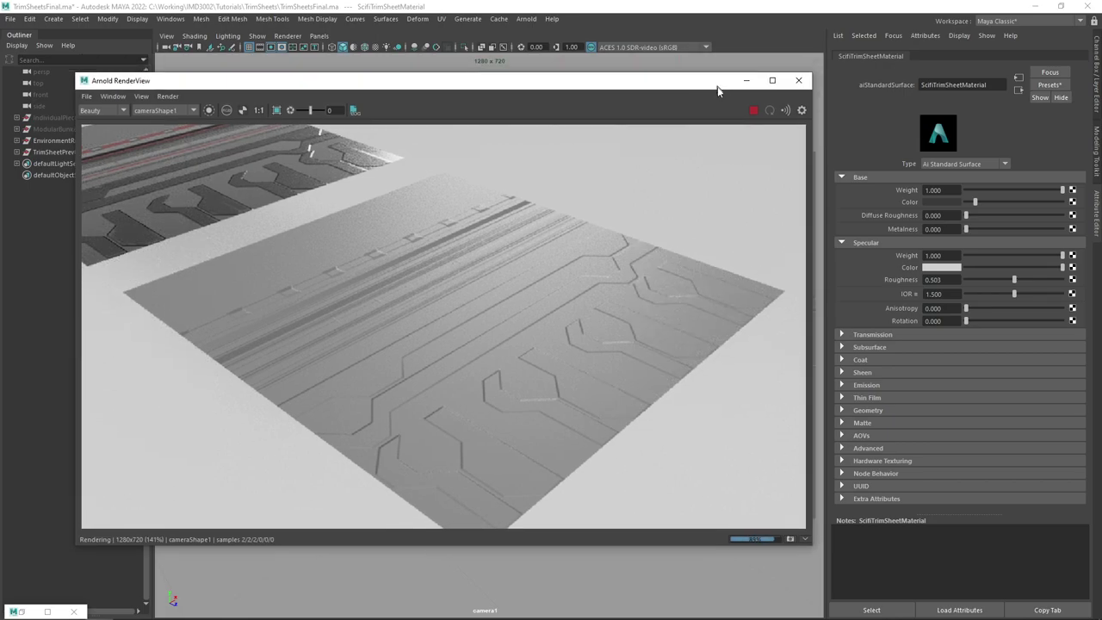
# Shrink the Arnold RenderView window, fit more of the render in it and move it partly clear of the viewport
pyautogui.moveTo(717, 86); pyautogui.dragTo(866, 76)
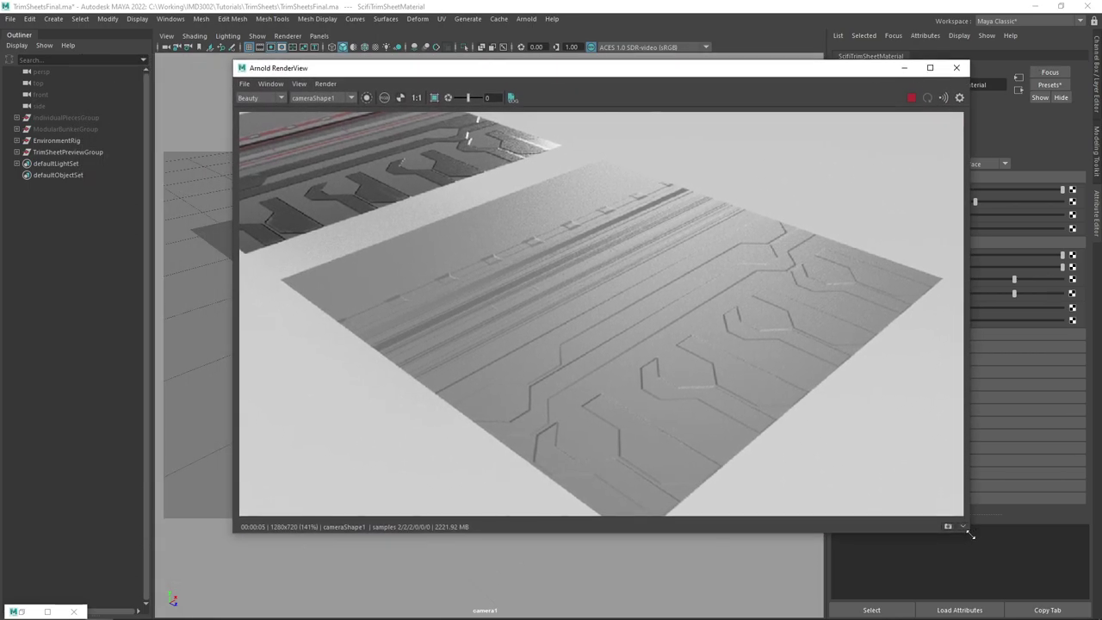
pyautogui.moveTo(964, 523); pyautogui.dragTo(823, 437)
pyautogui.scroll(-3, 639, 150)
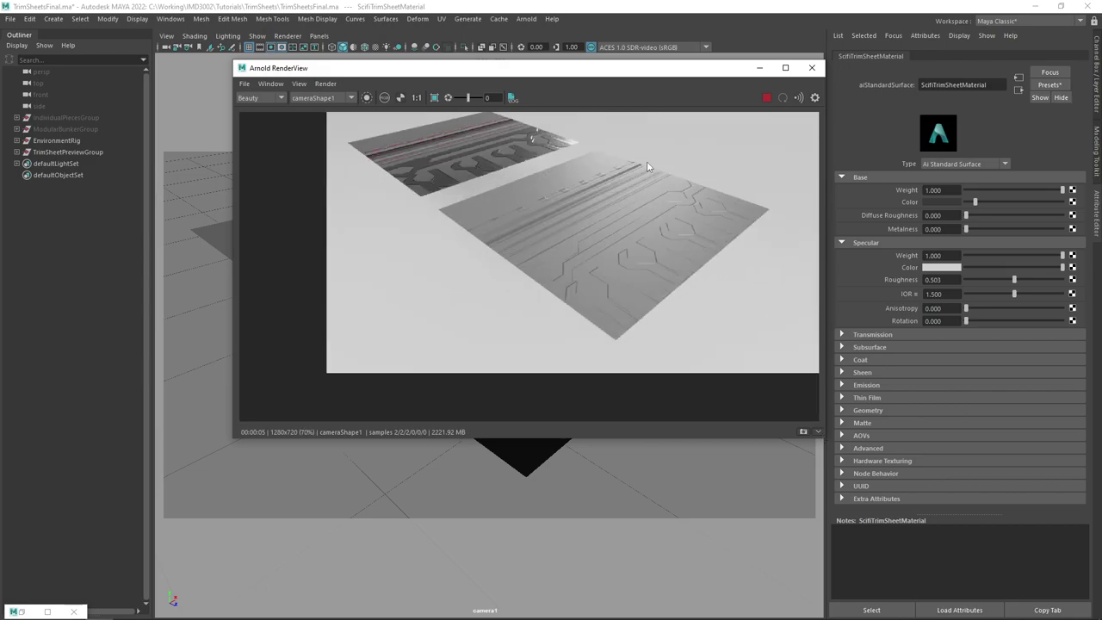
pyautogui.moveTo(631, 73); pyautogui.dragTo(424, 34)
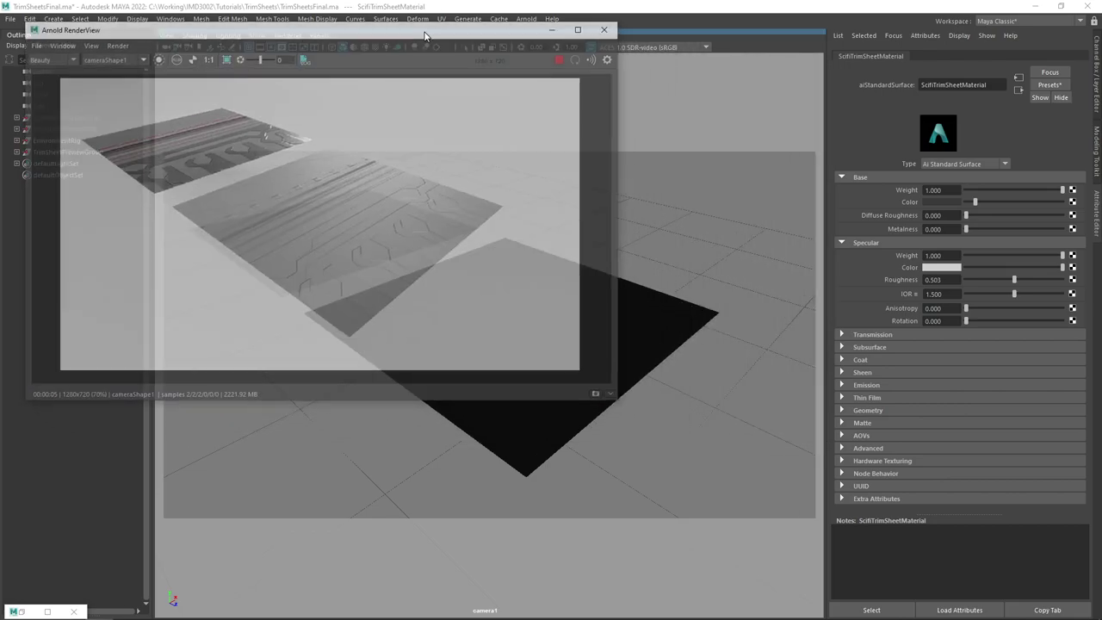
# Examine the normal map detail on the preview plane in the live render from several camera angles and distances
pyautogui.moveTo(716, 420)
pyautogui.keyDown('alt'); pyautogui.mouseDown()
pyautogui.moveTo(727, 420)
pyautogui.moveTo(723, 435)
pyautogui.mouseUp(); pyautogui.keyUp('alt')
pyautogui.scroll(-4, 690, 421)
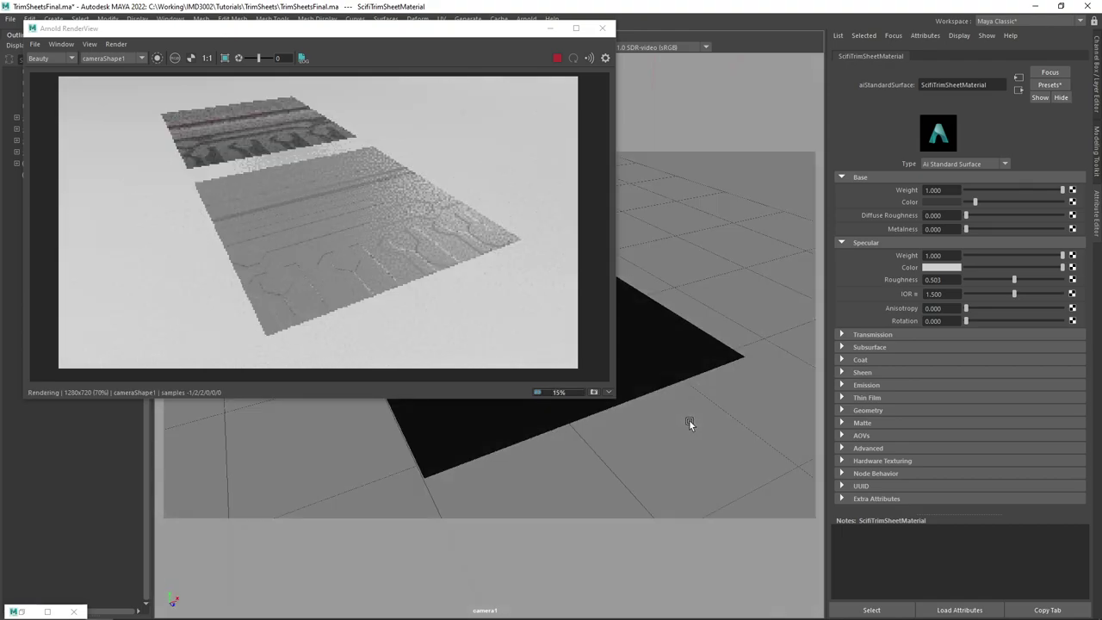
pyautogui.scroll(3, 709, 423)
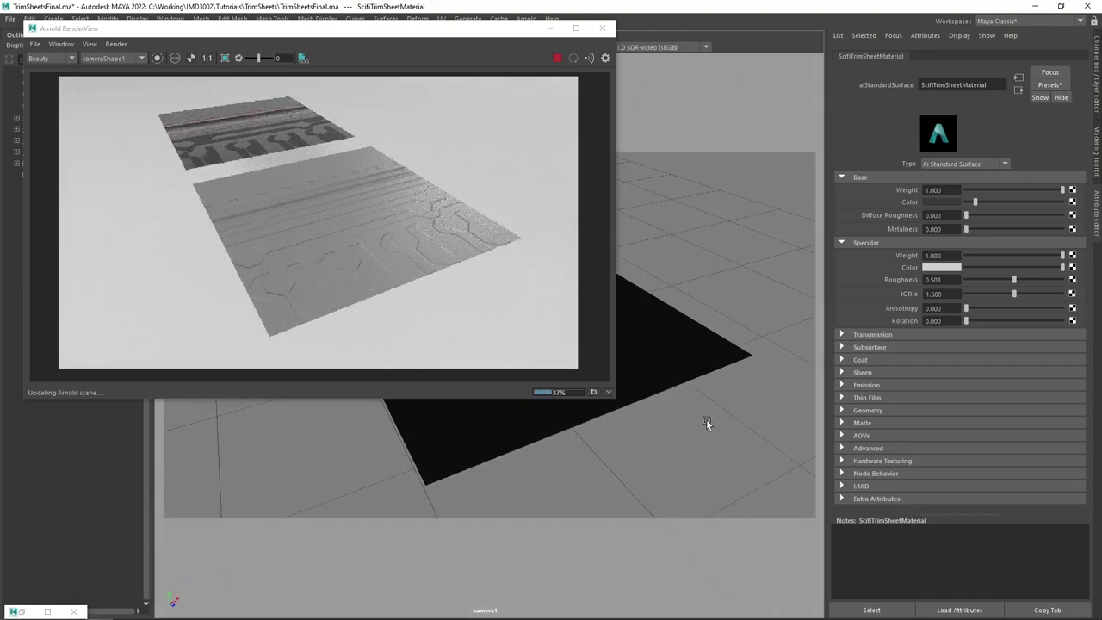
pyautogui.moveTo(704, 422)
pyautogui.keyDown('alt'); pyautogui.mouseDown()
pyautogui.moveTo(738, 421)
pyautogui.moveTo(721, 419)
pyautogui.mouseUp(); pyautogui.keyUp('alt')
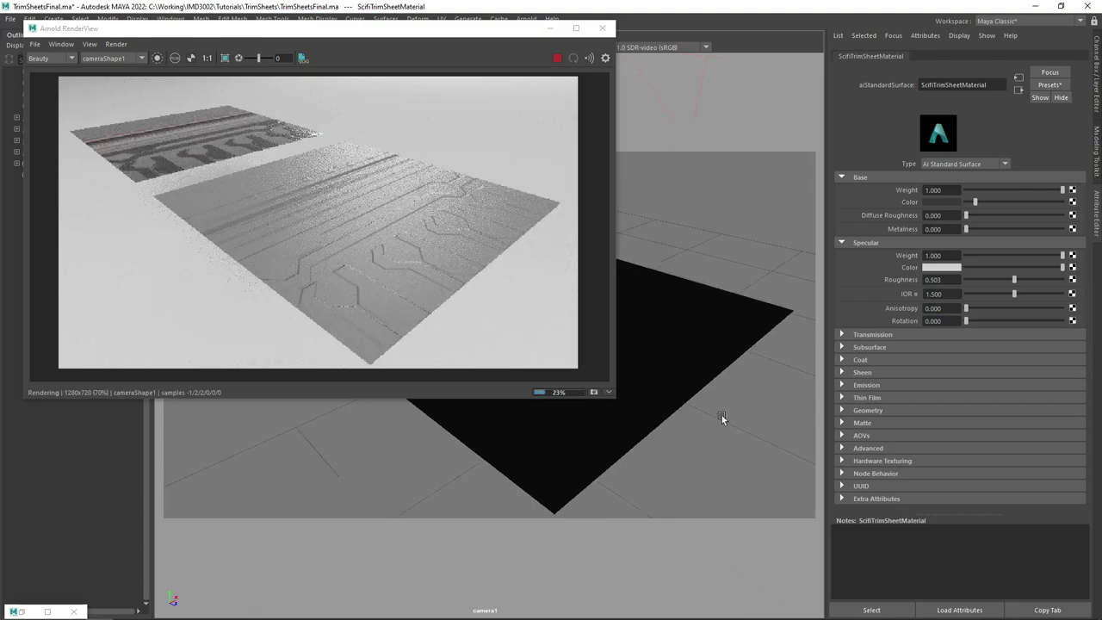
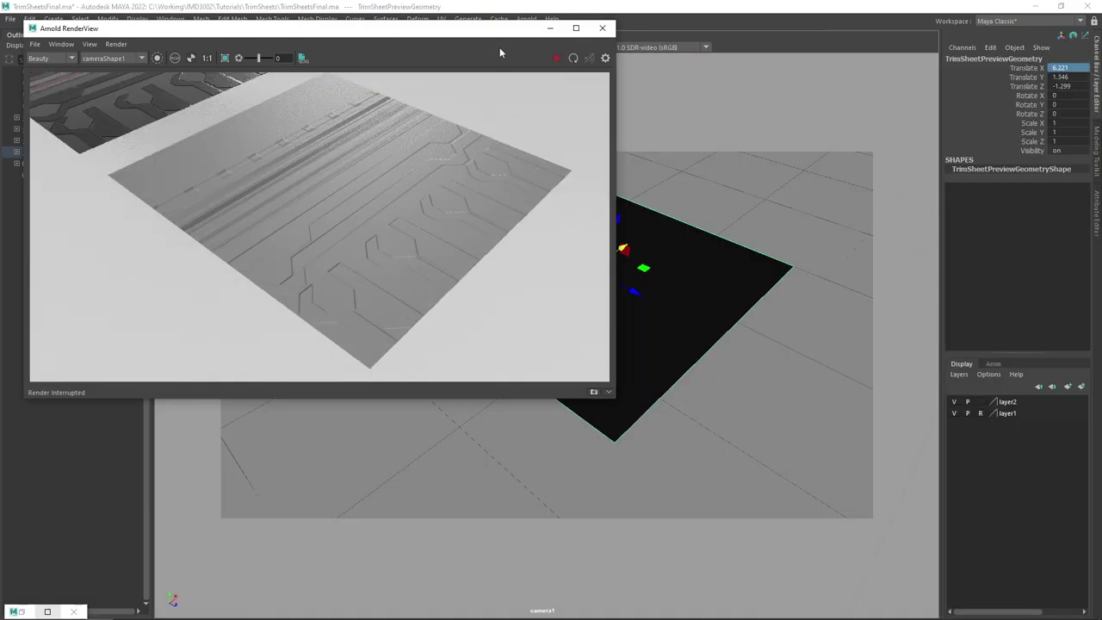
pyautogui.click(550, 28)
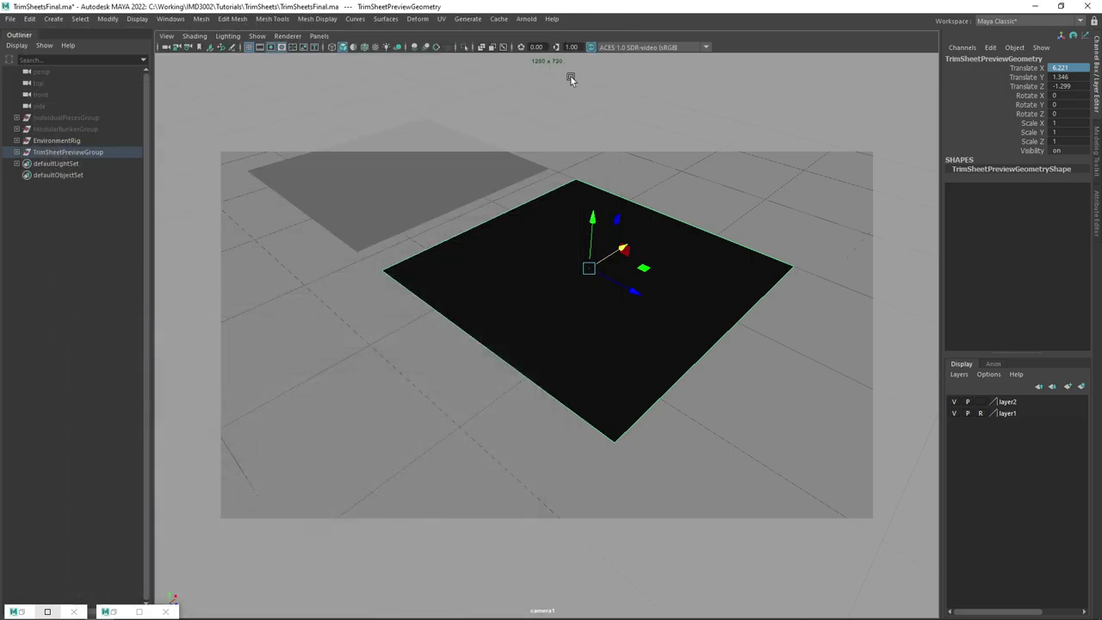
# Duplicate the trim sheet preview plane and place the copy edge to edge with the original at Translate X 5.221
pyautogui.keyDown('alt'); pyautogui.moveTo(728, 202); pyautogui.dragTo(678, 205); pyautogui.keyUp('alt')
pyautogui.scroll(-2, 694, 187)
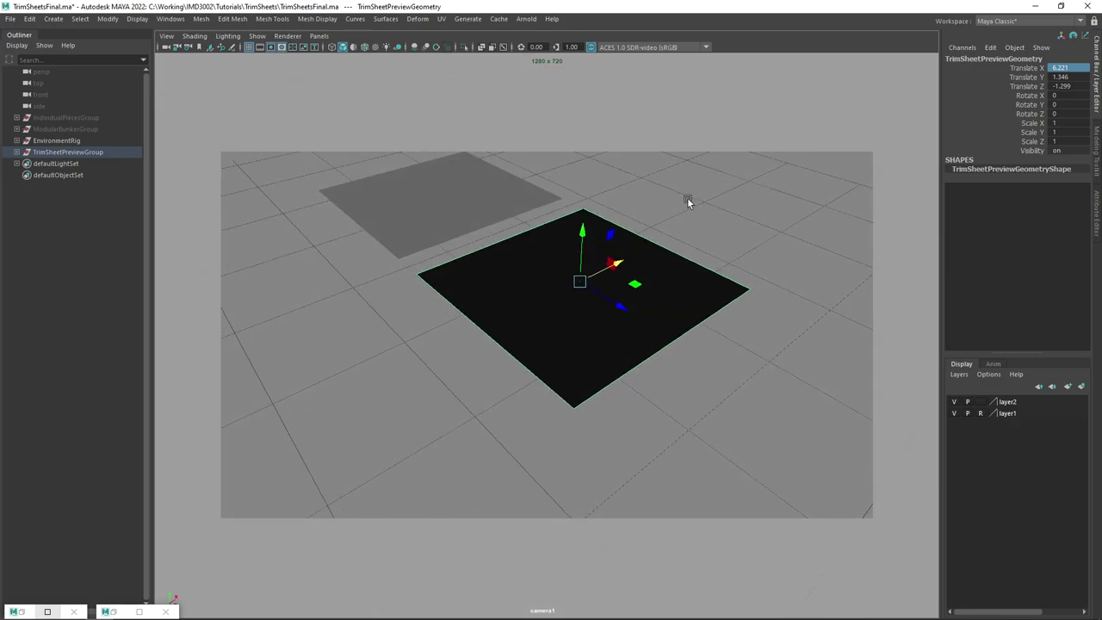
pyautogui.moveTo(682, 215); pyautogui.dragTo(692, 219)
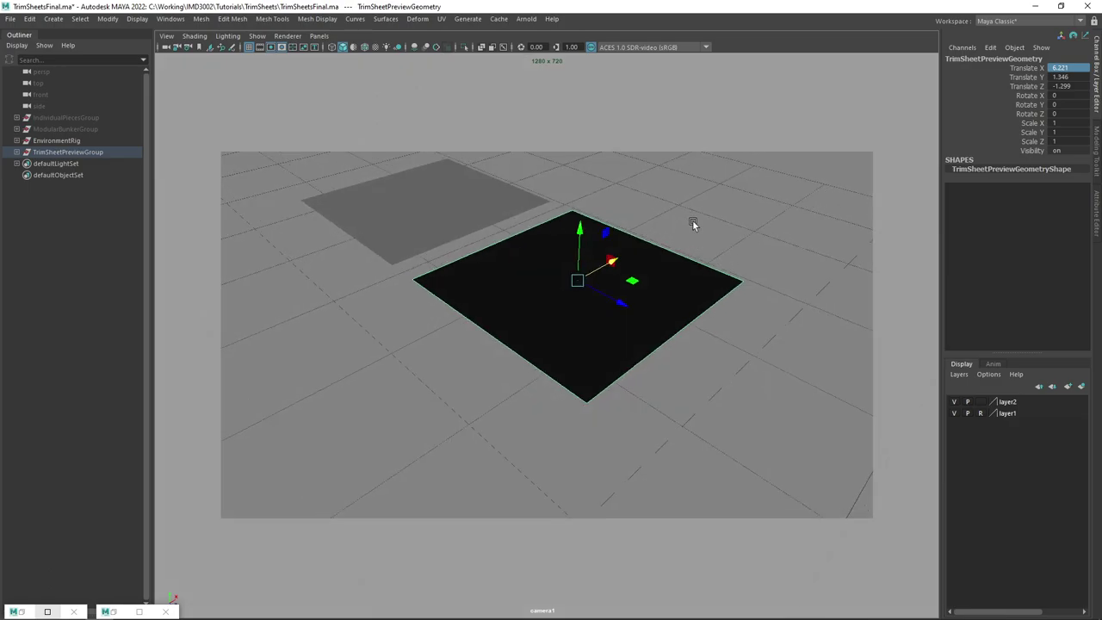
pyautogui.scroll(3, 689, 228)
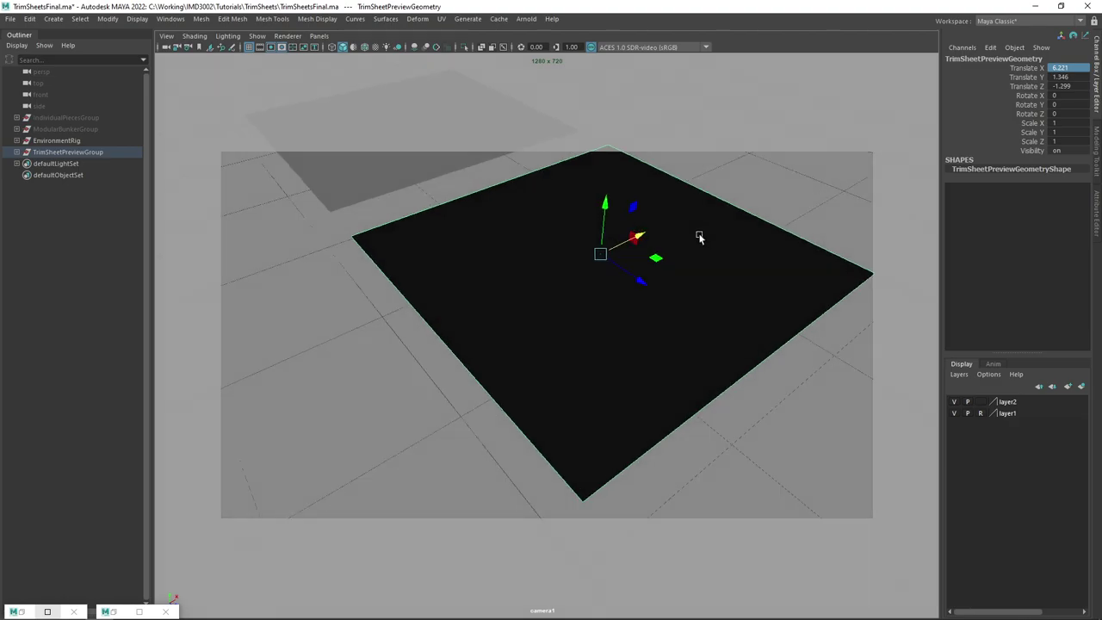
pyautogui.scroll(-3, 689, 216)
pyautogui.moveTo(689, 216); pyautogui.dragTo(597, 279)
pyautogui.scroll(-2, 685, 259)
pyautogui.hotkey('ctrl', 'd')
pyautogui.hotkey('ctrl', 'z')
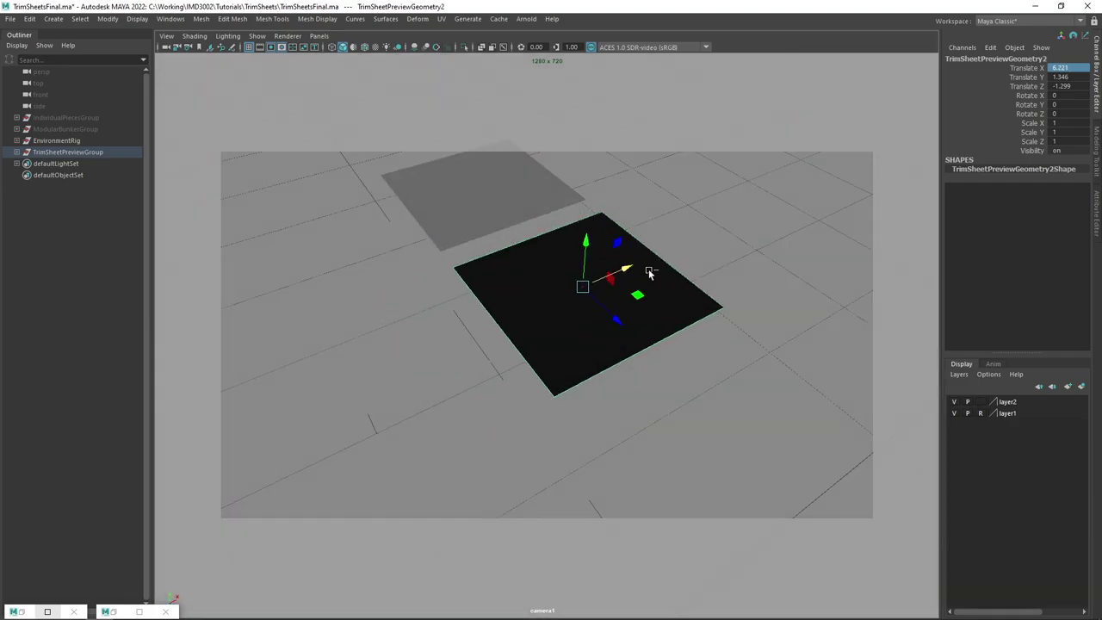
pyautogui.click(1067, 67)
pyautogui.press('Return')
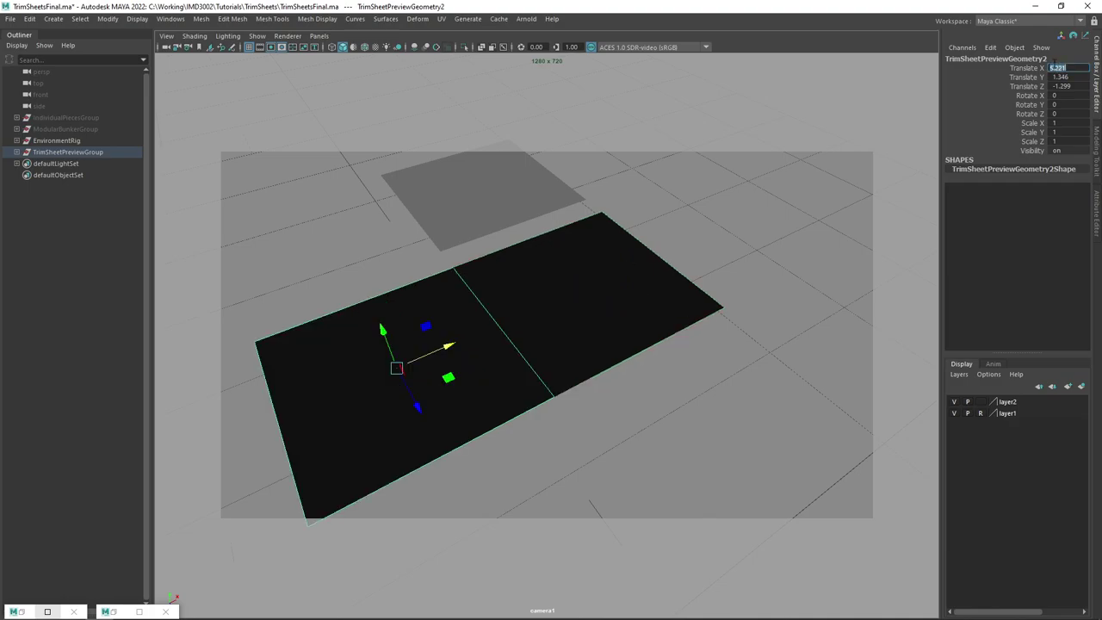
# Frame both adjoining planes in the camera and restart the live Arnold render
pyautogui.moveTo(647, 238); pyautogui.dragTo(610, 256)
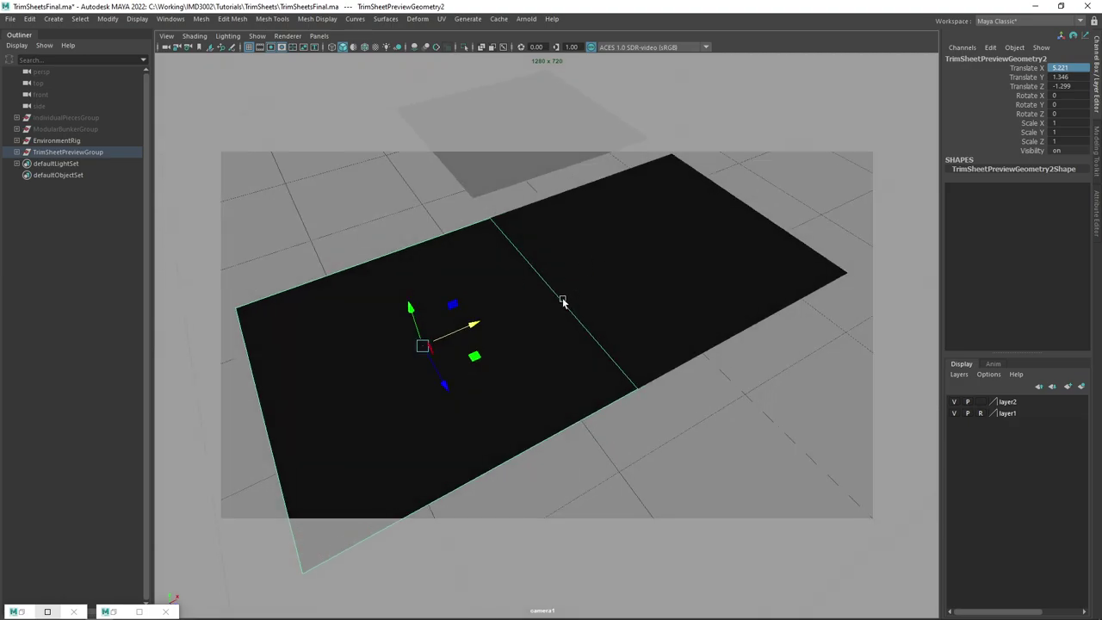
pyautogui.moveTo(563, 301)
pyautogui.mouseDown()
pyautogui.moveTo(558, 289)
pyautogui.moveTo(576, 288)
pyautogui.mouseUp()
pyautogui.moveTo(608, 249); pyautogui.dragTo(595, 266)
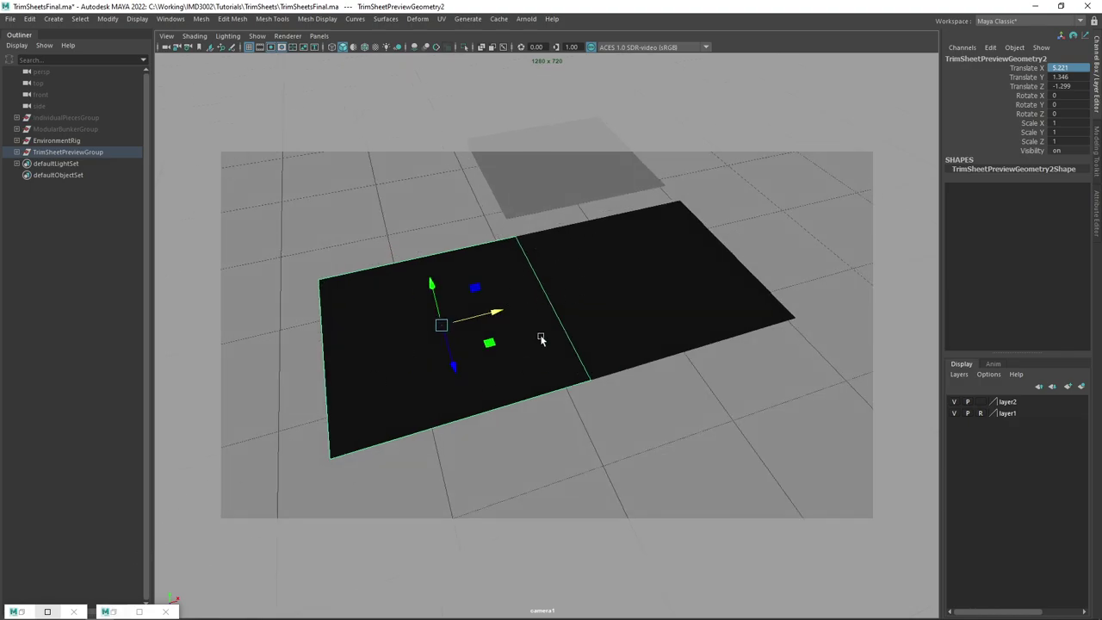
pyautogui.click(112, 611)
pyautogui.click(556, 57)
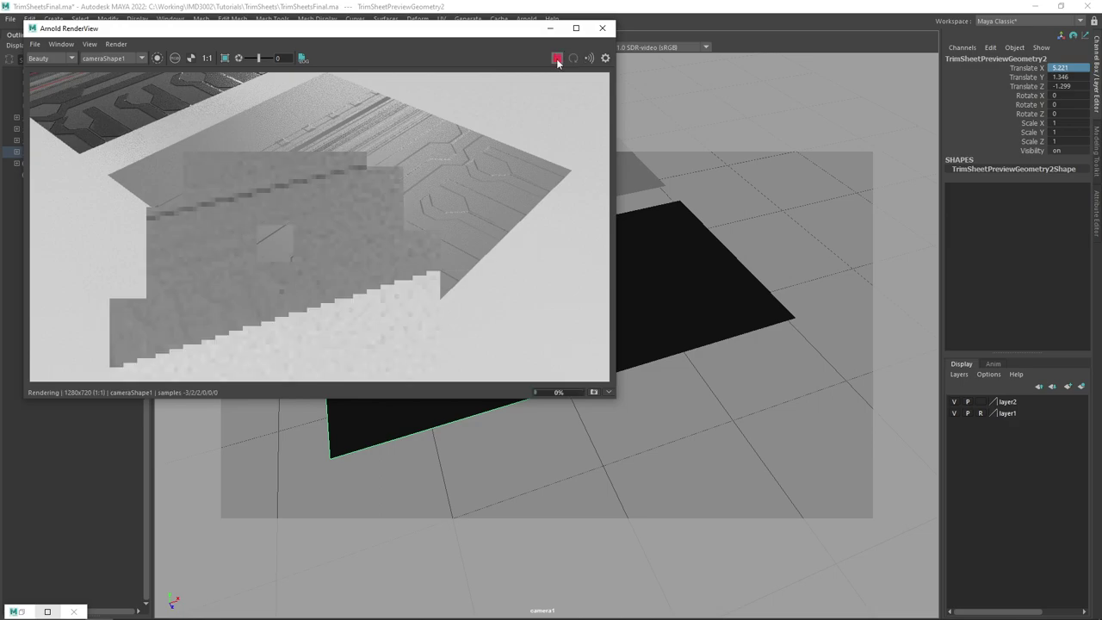
# Examine how the trim sheet detail tiles across the seam between the two planes in the live render
pyautogui.moveTo(778, 266); pyautogui.dragTo(746, 259)
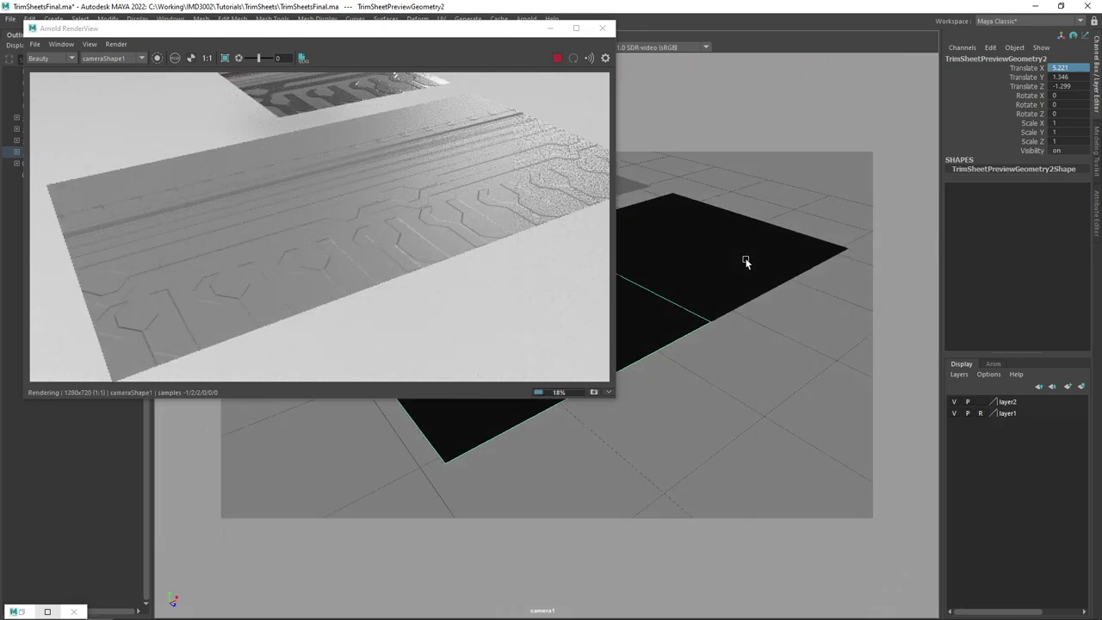
pyautogui.scroll(2, 734, 254)
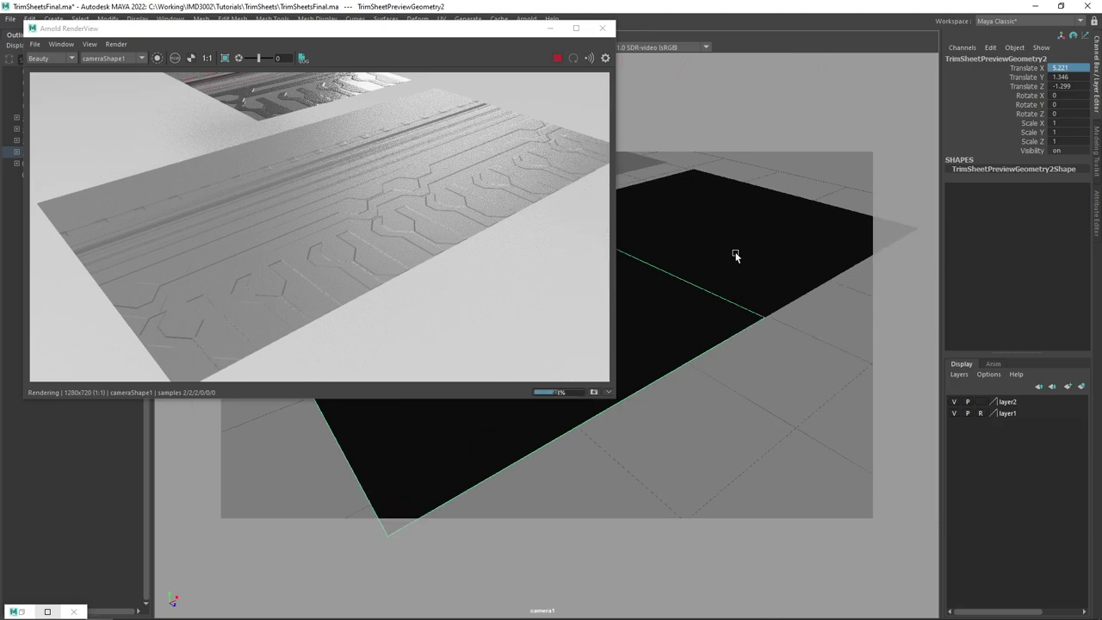
pyautogui.scroll(3, 733, 254)
pyautogui.moveTo(747, 253); pyautogui.dragTo(731, 266)
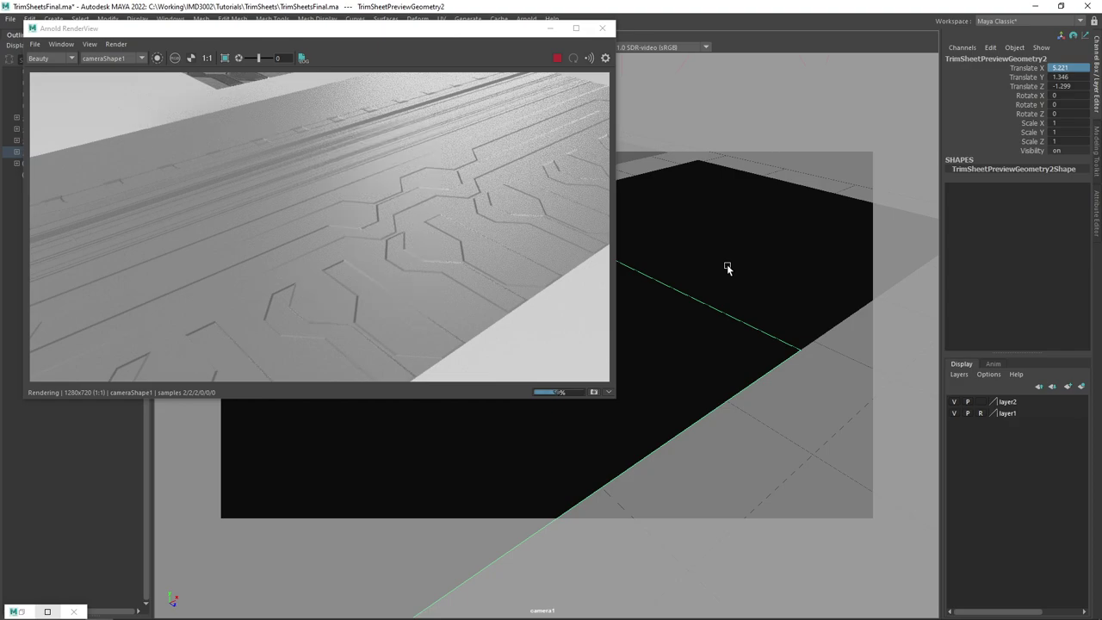
pyautogui.scroll(2, 729, 268)
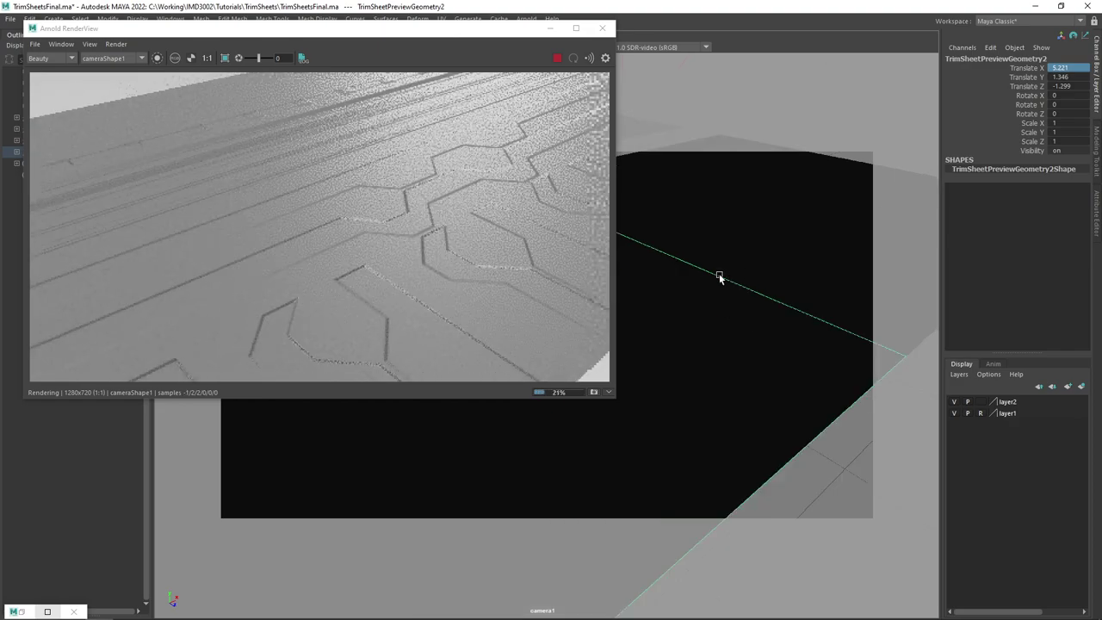
pyautogui.moveTo(720, 276); pyautogui.dragTo(718, 278)
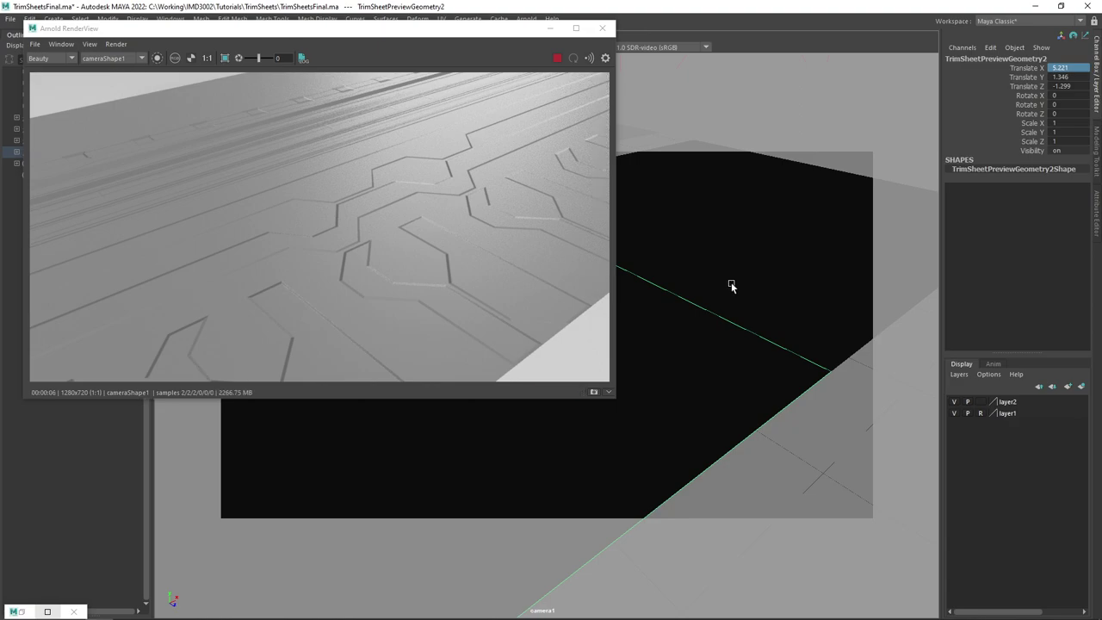
pyautogui.scroll(-3, 730, 286)
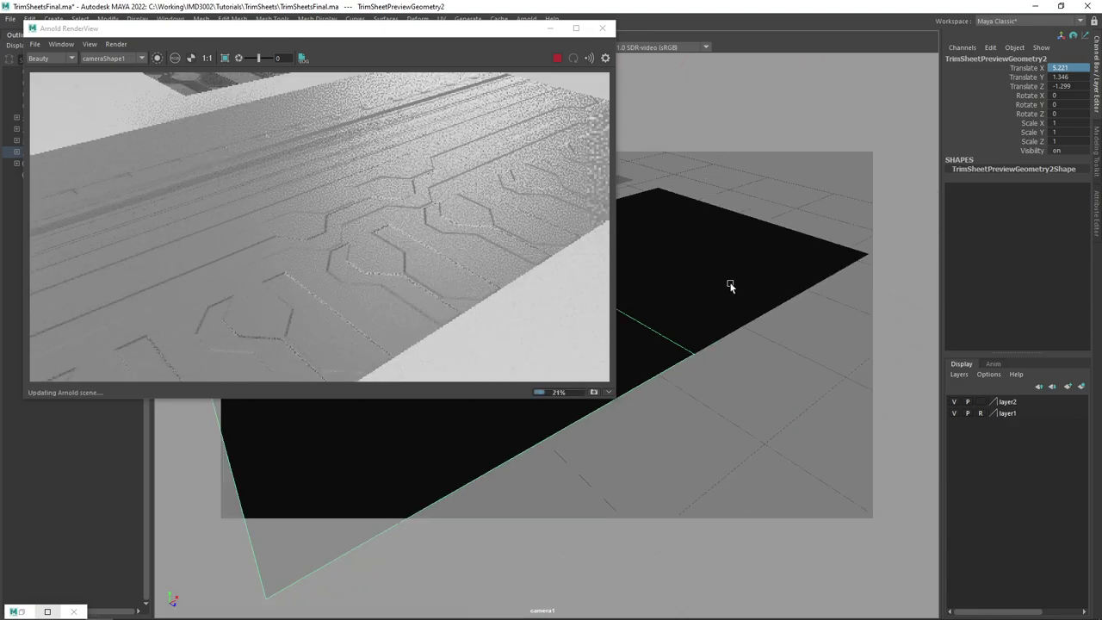
pyautogui.scroll(-2, 730, 286)
pyautogui.scroll(1, 725, 294)
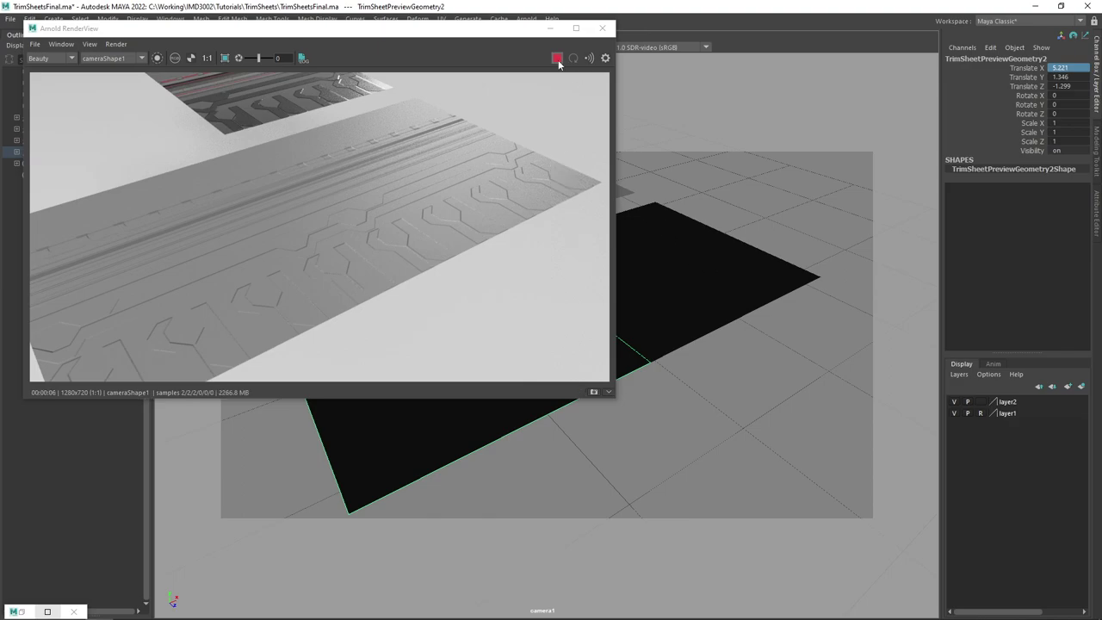
pyautogui.click(551, 27)
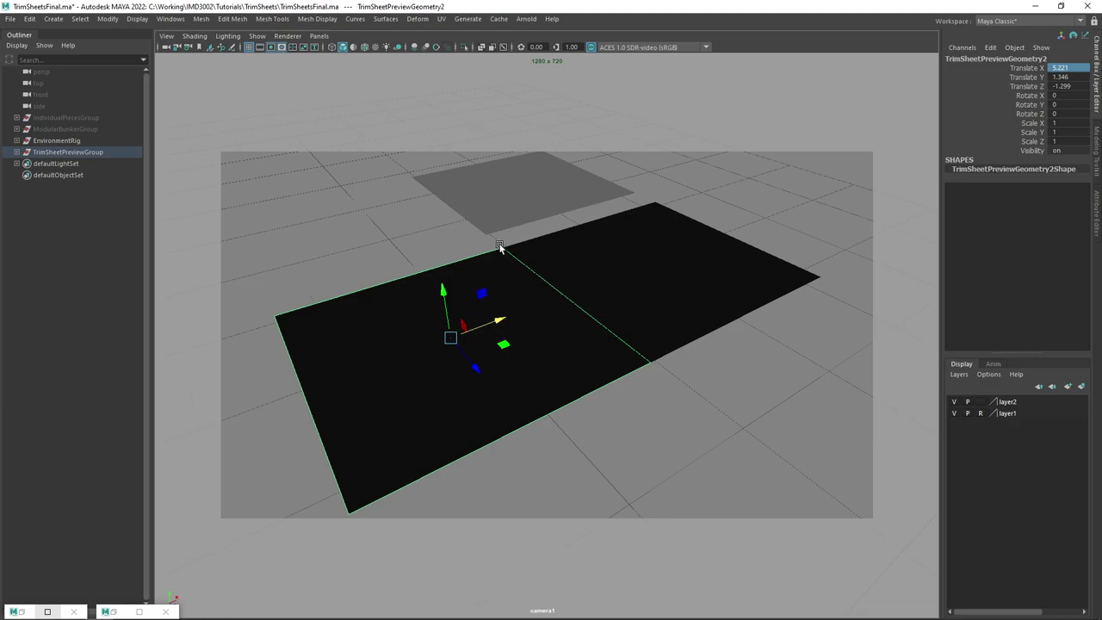
# Duplicate the original trim sheet preview plane and place the copy at its far edge with Translate X 7.221
pyautogui.moveTo(578, 284); pyautogui.dragTo(541, 288)
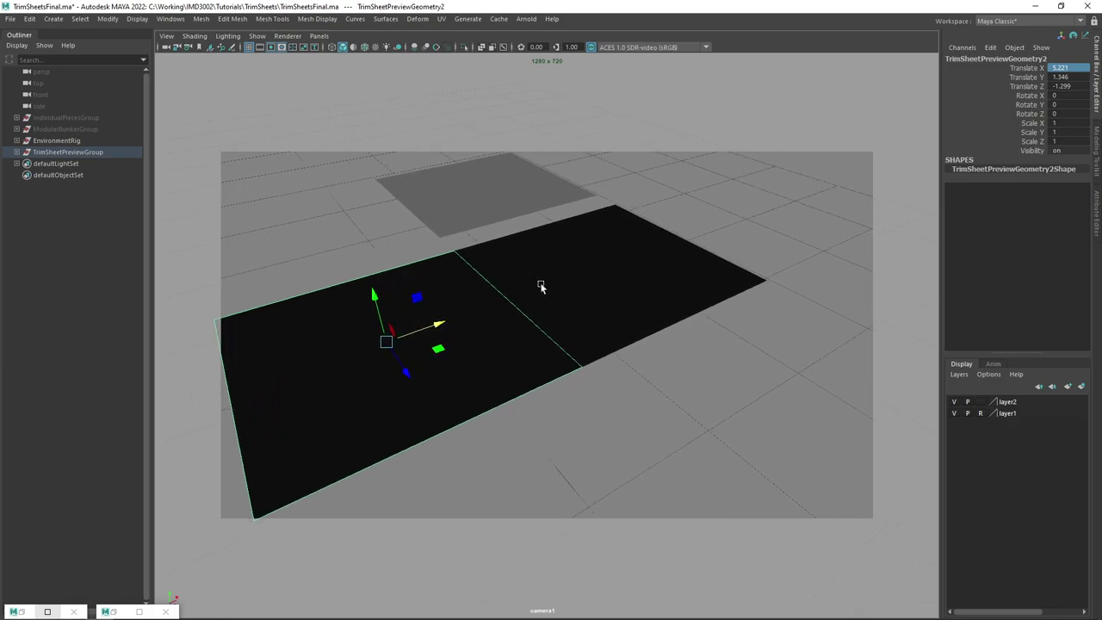
pyautogui.click(568, 285)
pyautogui.moveTo(668, 227); pyautogui.dragTo(736, 234)
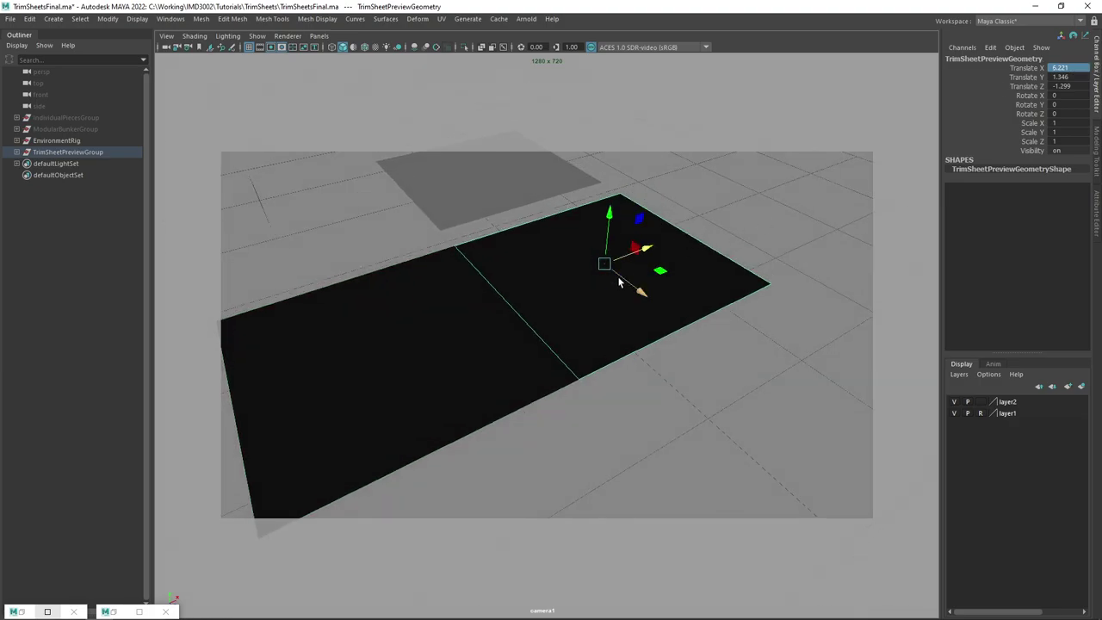
pyautogui.hotkey('ctrl', 'd')
pyautogui.moveTo(648, 249); pyautogui.dragTo(655, 249)
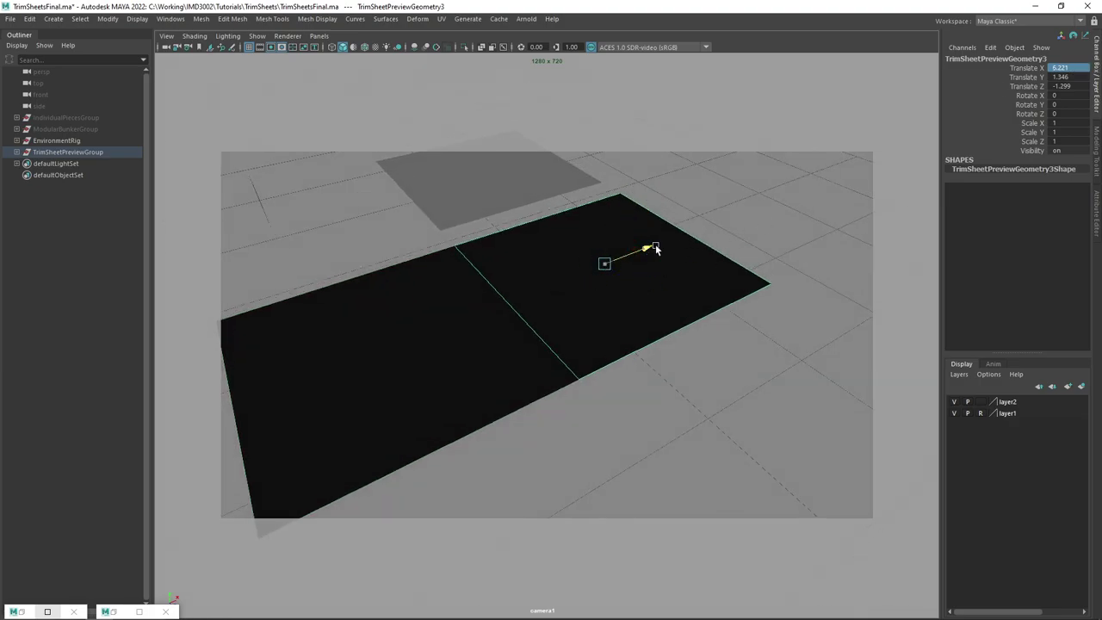
pyautogui.click(1056, 68)
pyautogui.click(1064, 67)
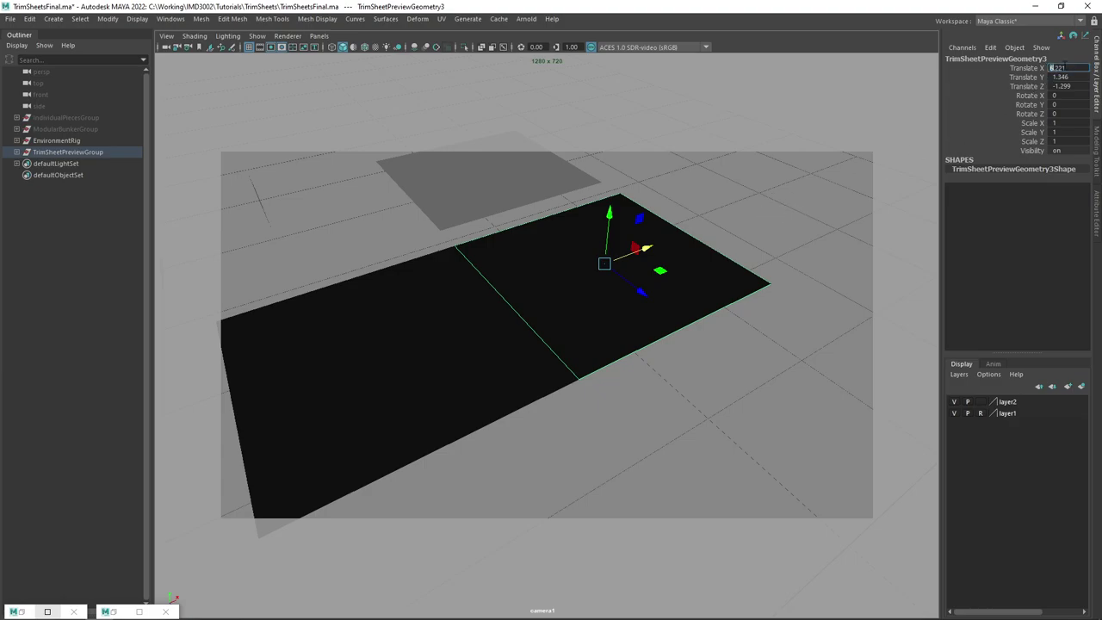
pyautogui.write('7')
pyautogui.press('Return')
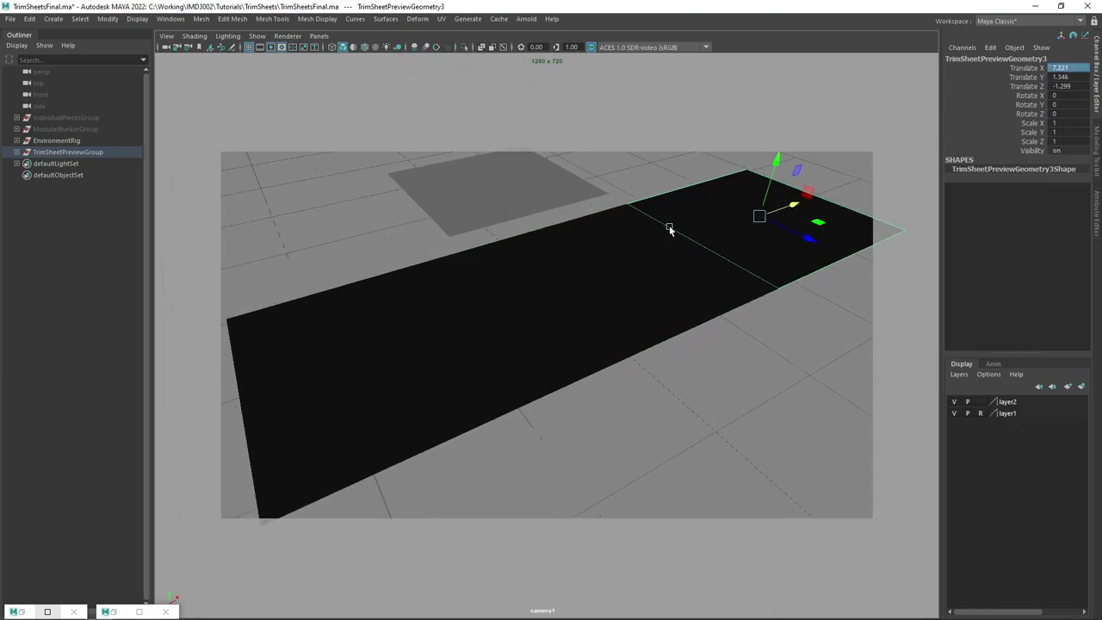
# Restart the live Arnold render, examine how the trim detail tiles across the three planes, and stop and minimize the render view
pyautogui.click(118, 611)
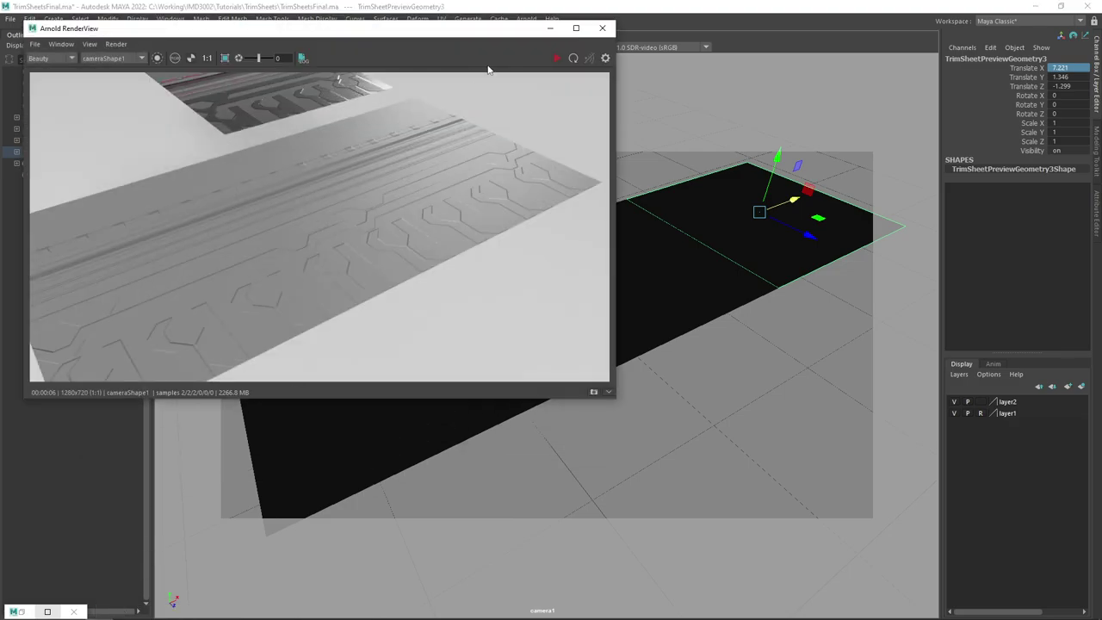
pyautogui.click(557, 58)
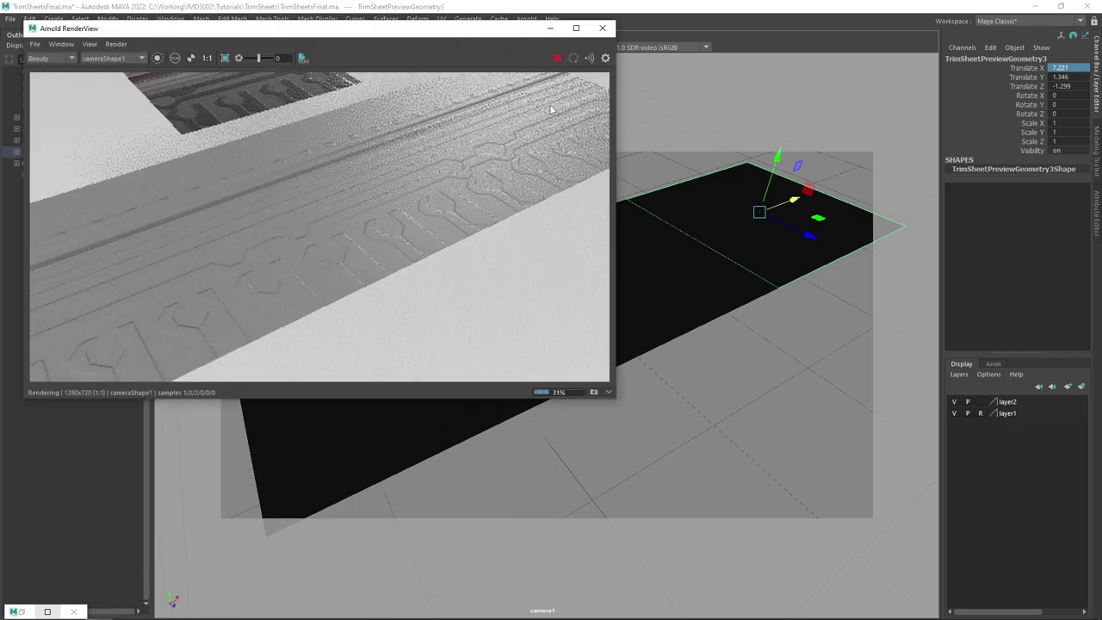
pyautogui.click(689, 261)
pyautogui.keyDown('alt'); pyautogui.moveTo(689, 262); pyautogui.dragTo(684, 266); pyautogui.keyUp('alt')
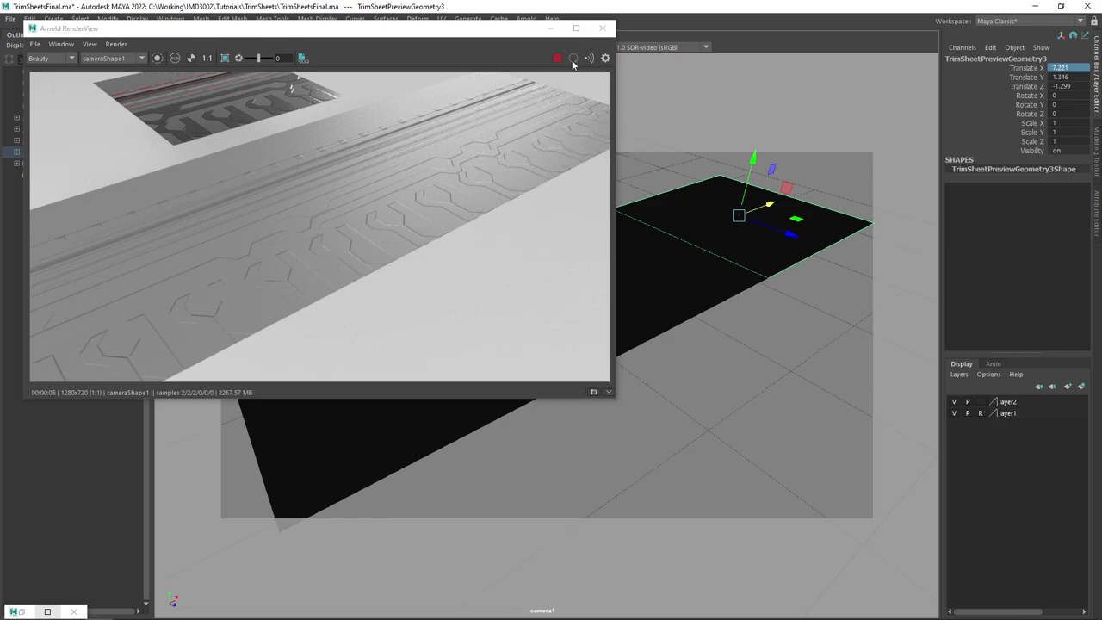
pyautogui.click(557, 60)
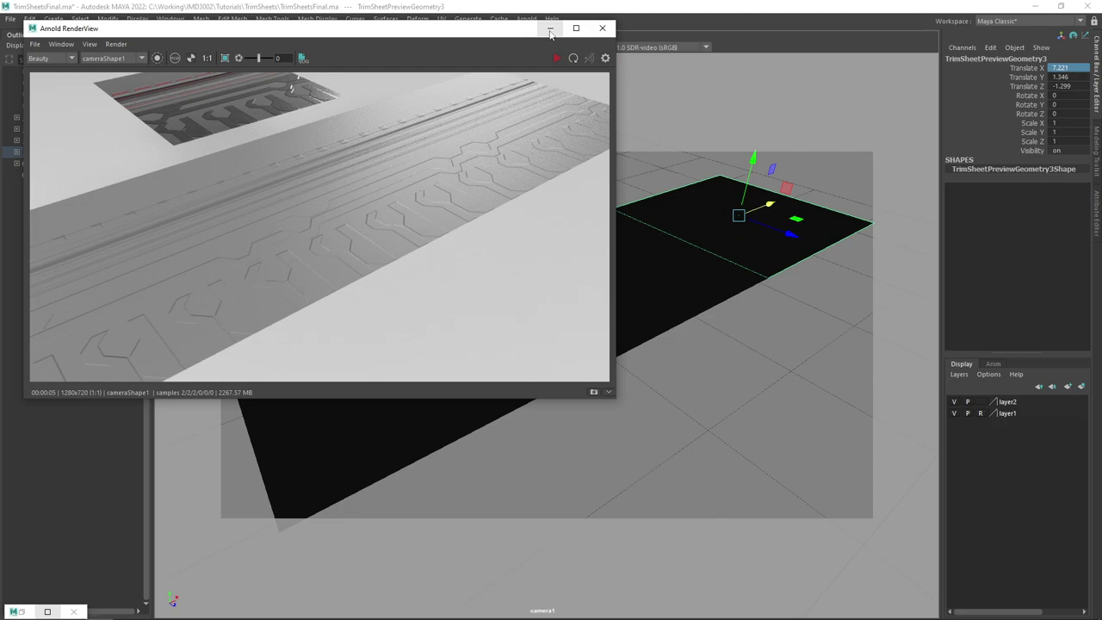
pyautogui.click(550, 33)
# Switch to TrimNormal.png in Photoshop, put Layer 1 into a group named Normal, and collapse the group
pyautogui.hotkey('alt', 'Tab')
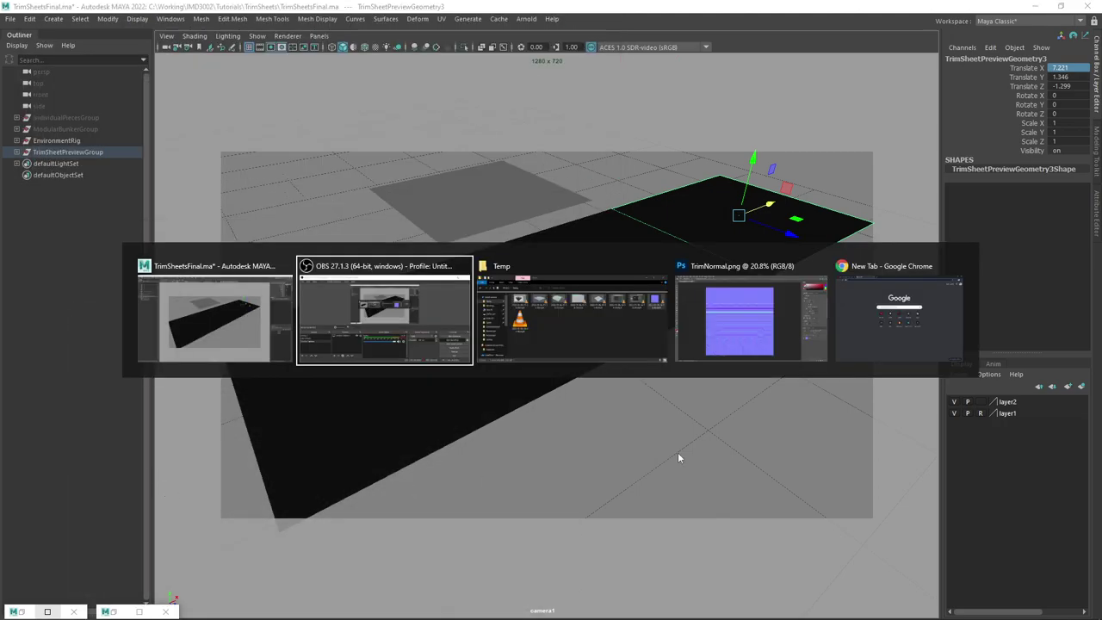
pyautogui.click(724, 327)
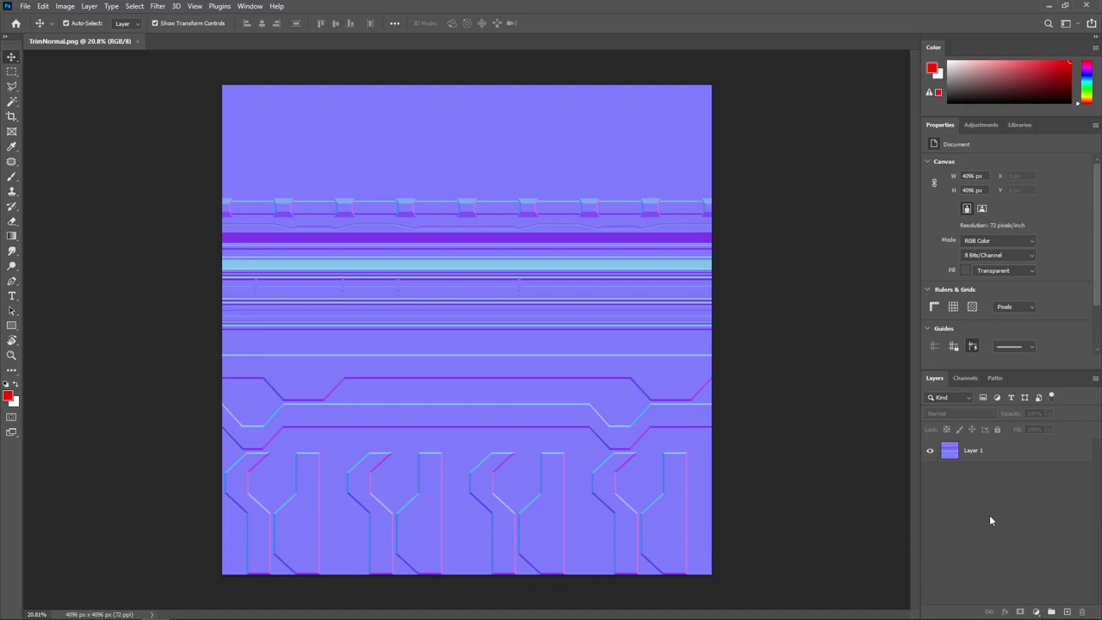
pyautogui.moveTo(998, 464); pyautogui.dragTo(1051, 611)
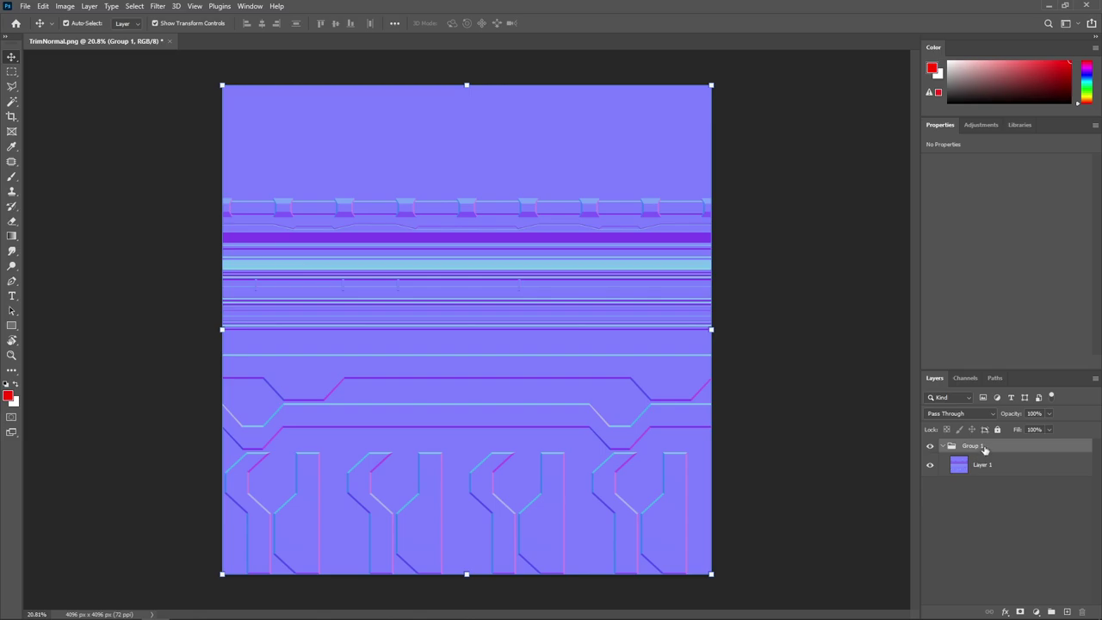
pyautogui.doubleClick(977, 446)
pyautogui.write('Normal')
pyautogui.press('Return')
pyautogui.click(944, 446)
# Add two empty layer groups above Normal, named Roughness and Metallic
pyautogui.click(1051, 612)
pyautogui.doubleClick(973, 445)
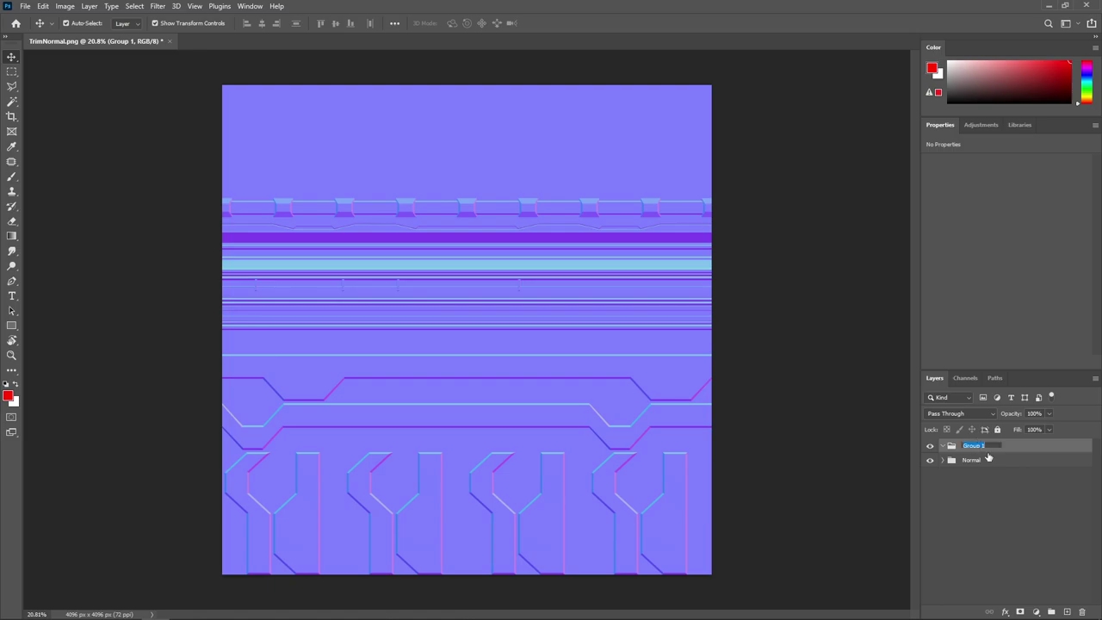
pyautogui.write('Roughness')
pyautogui.press('Return')
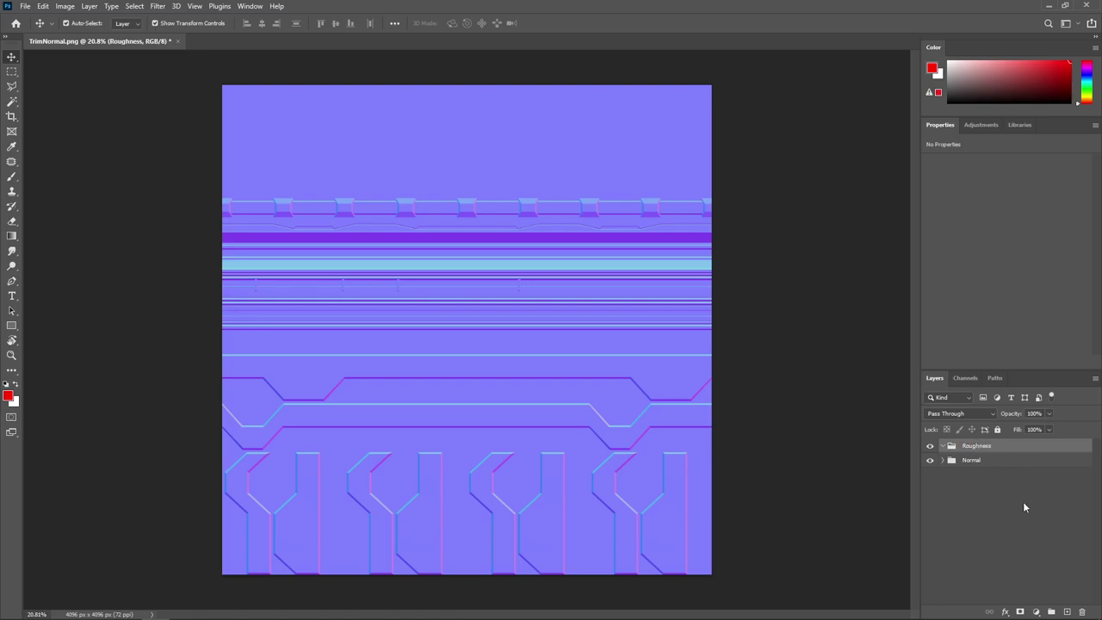
pyautogui.click(1051, 611)
pyautogui.doubleClick(974, 445)
pyautogui.write('Metallic')
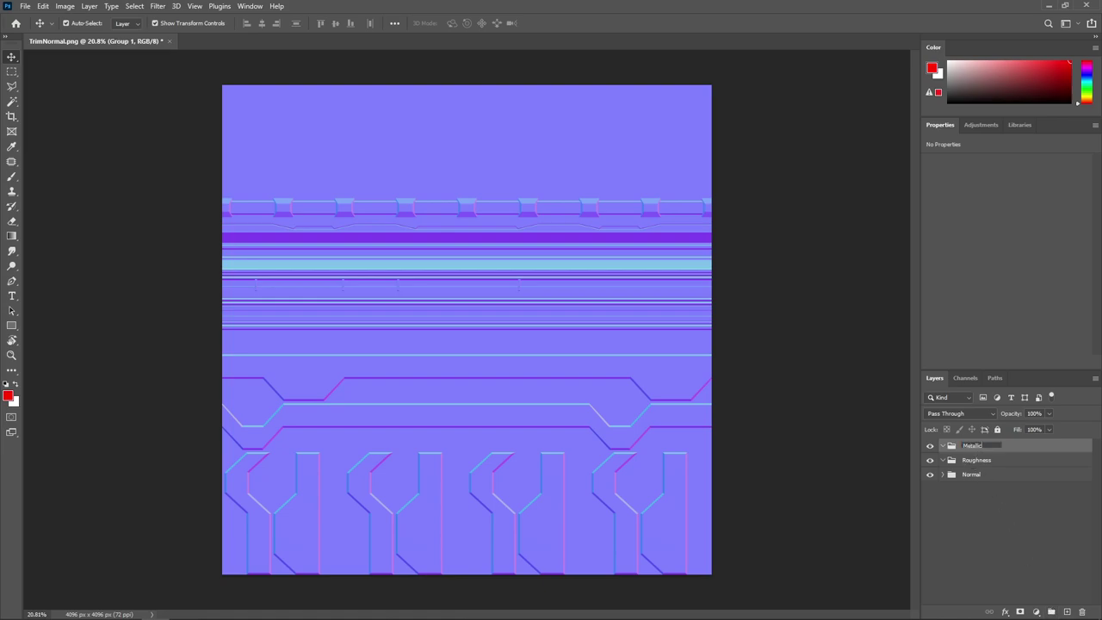
pyautogui.press('Return')
# Add an empty layer group named Albedo above the Metallic group
pyautogui.click(1051, 611)
pyautogui.doubleClick(982, 446)
pyautogui.write('Albedo')
pyautogui.press('Return')
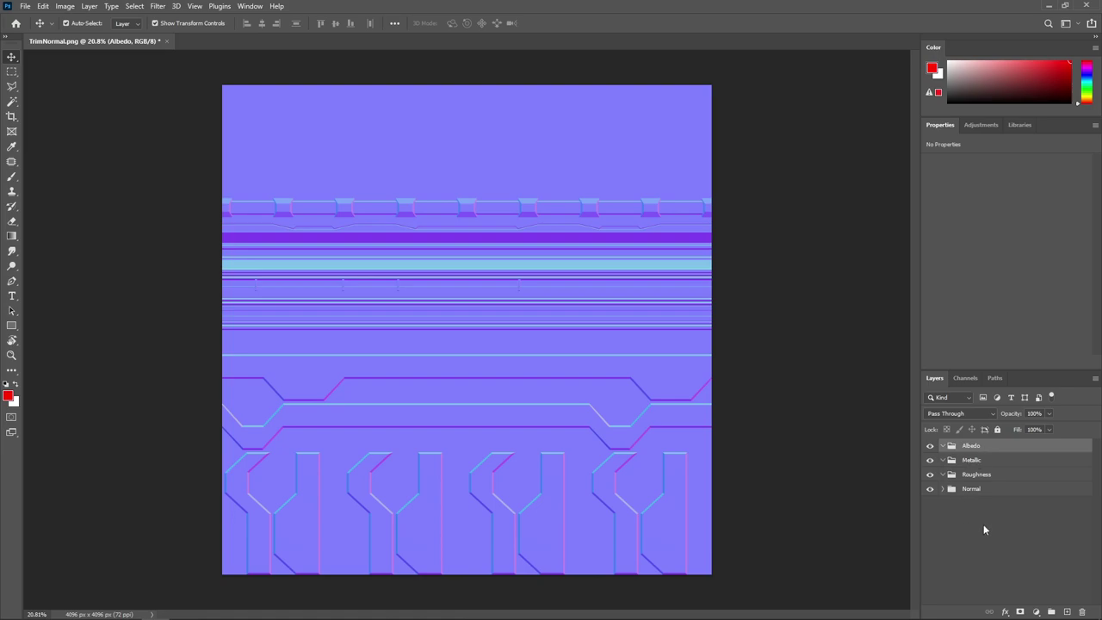
# Place TrimRoughness.png aligned to the full canvas at X 0, Y 0 and move its layer into the Roughness group
pyautogui.click(973, 474)
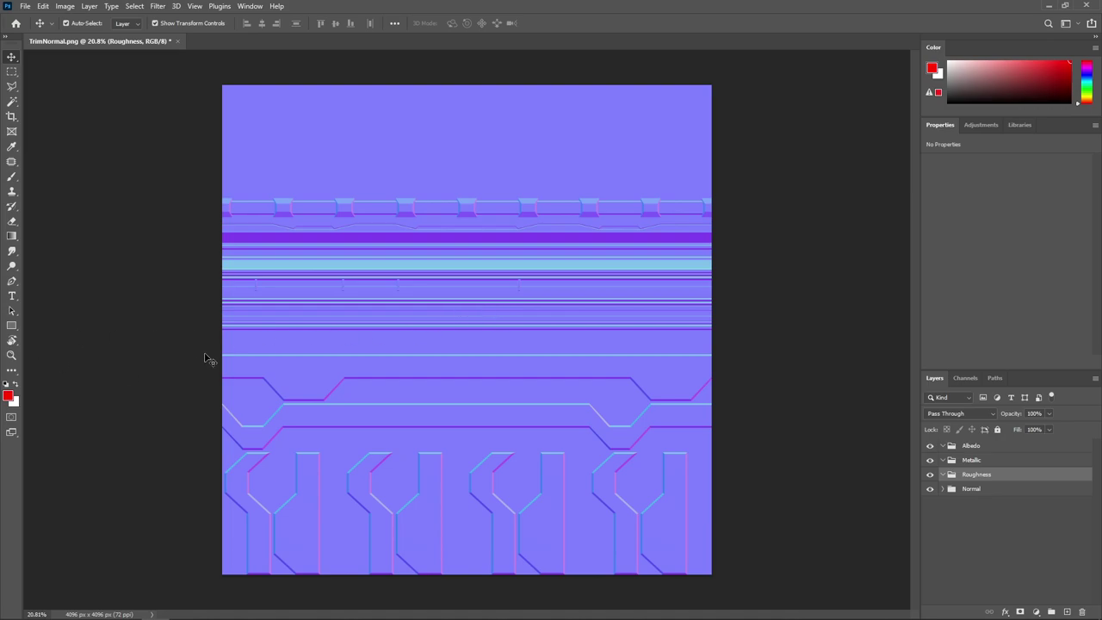
pyautogui.scroll(3, 386, 379)
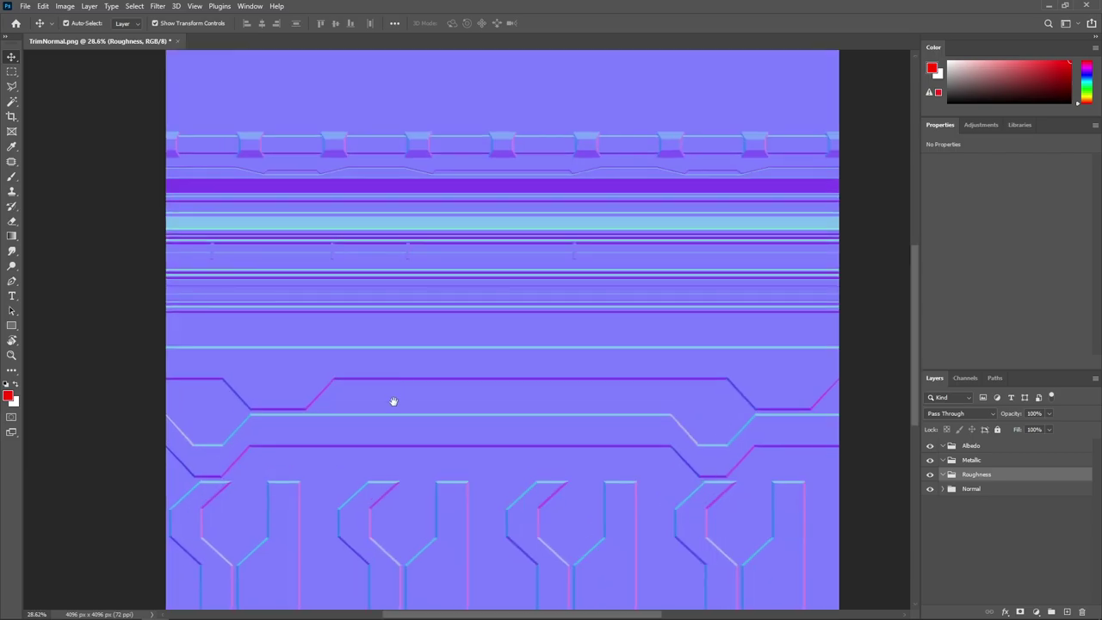
pyautogui.moveTo(393, 401); pyautogui.dragTo(369, 298)
pyautogui.scroll(3, 356, 305)
pyautogui.scroll(-1, 413, 275)
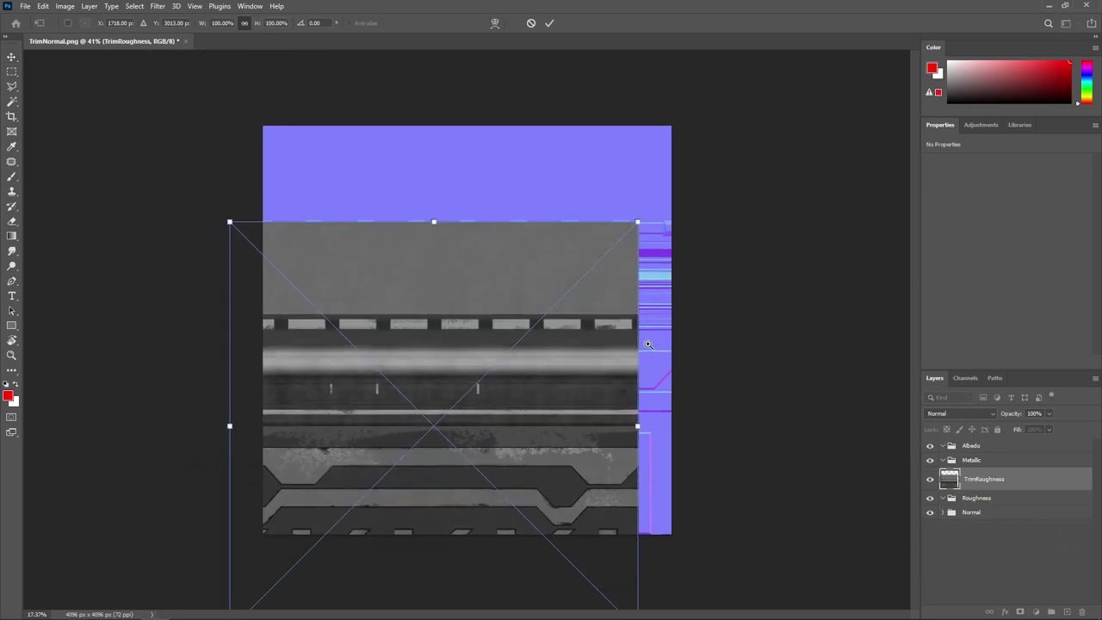
pyautogui.moveTo(562, 333); pyautogui.dragTo(593, 270)
pyautogui.press('Return')
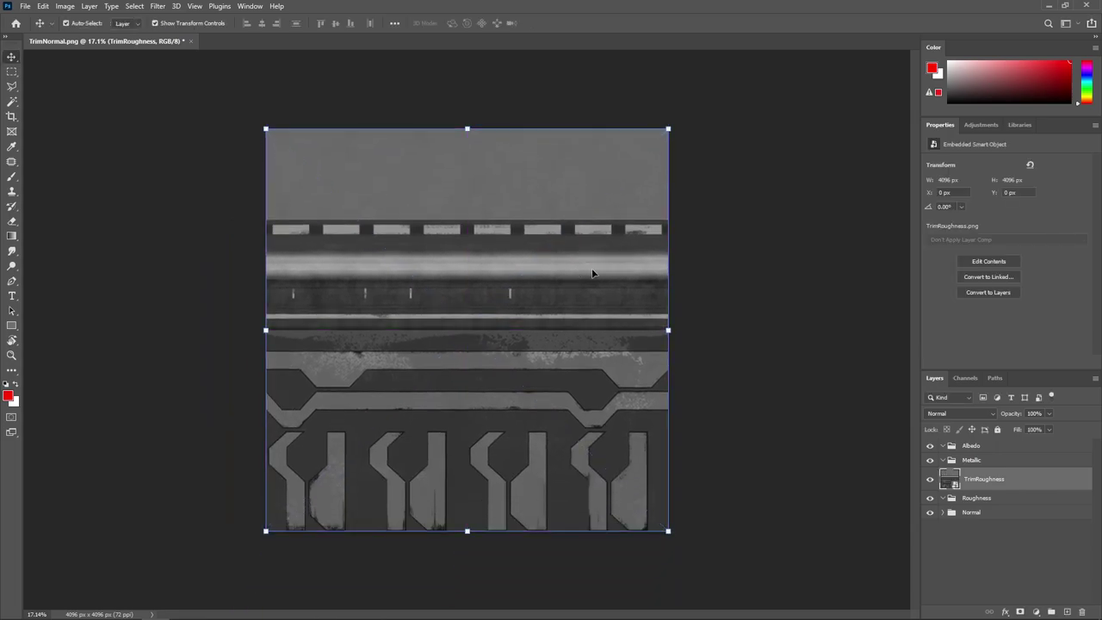
pyautogui.moveTo(988, 483)
pyautogui.mouseDown()
pyautogui.moveTo(983, 500)
pyautogui.moveTo(978, 481)
pyautogui.mouseUp()
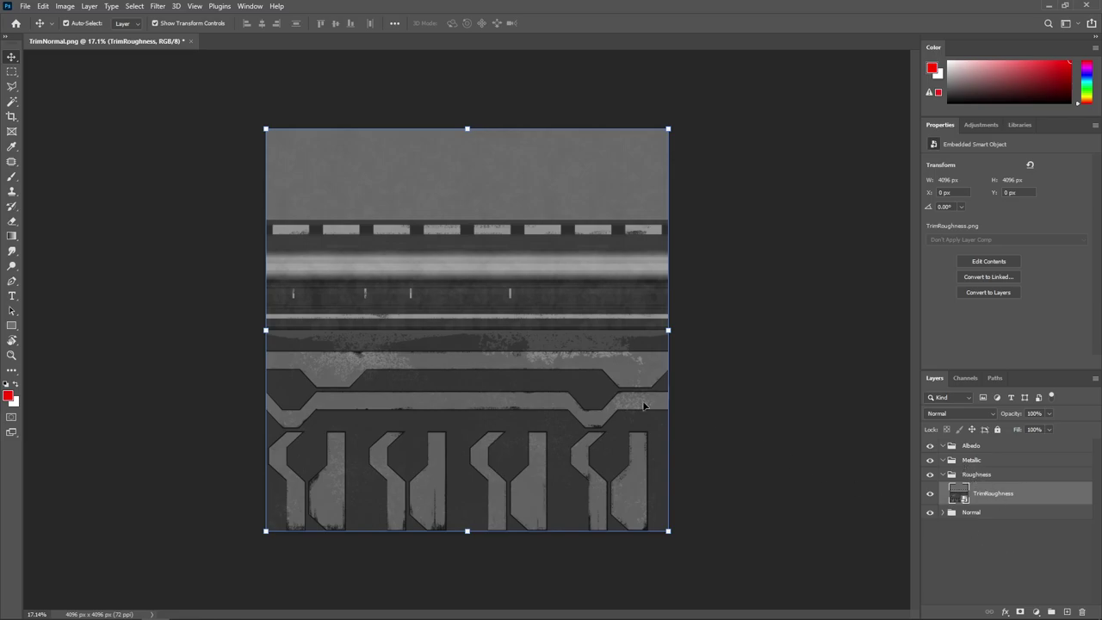
# Sample the dark grey between the raised trim shapes of the roughness map as the foreground color
pyautogui.hotkey('ctrl', '0')
pyautogui.moveTo(486, 349); pyautogui.dragTo(509, 364)
pyautogui.moveTo(464, 432); pyautogui.dragTo(625, 189)
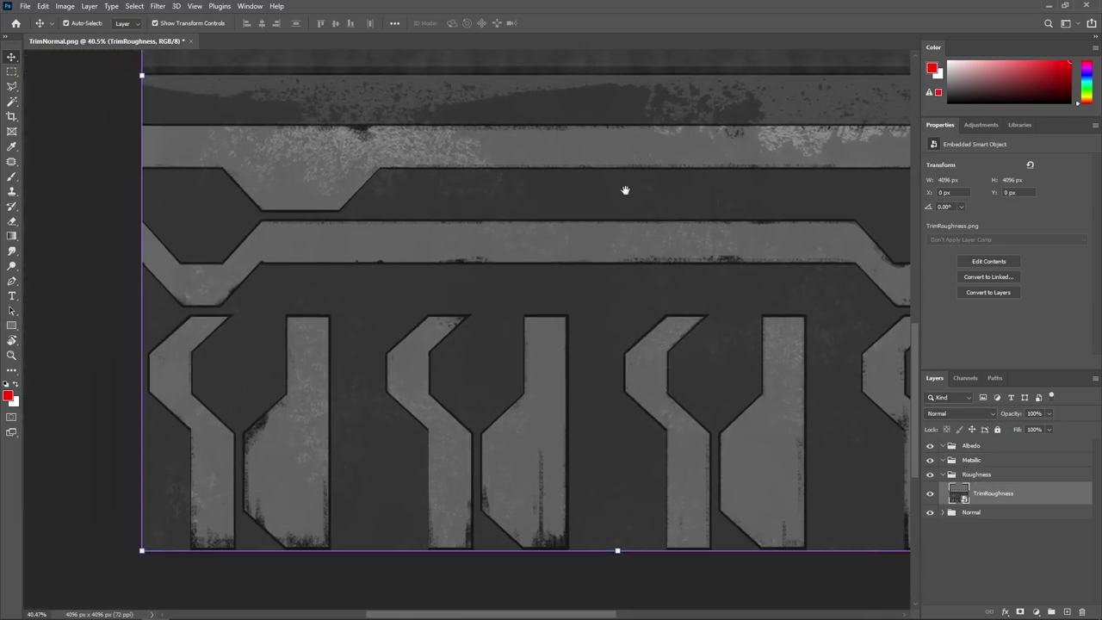
pyautogui.moveTo(495, 372); pyautogui.dragTo(499, 335)
pyautogui.scroll(2, 476, 303)
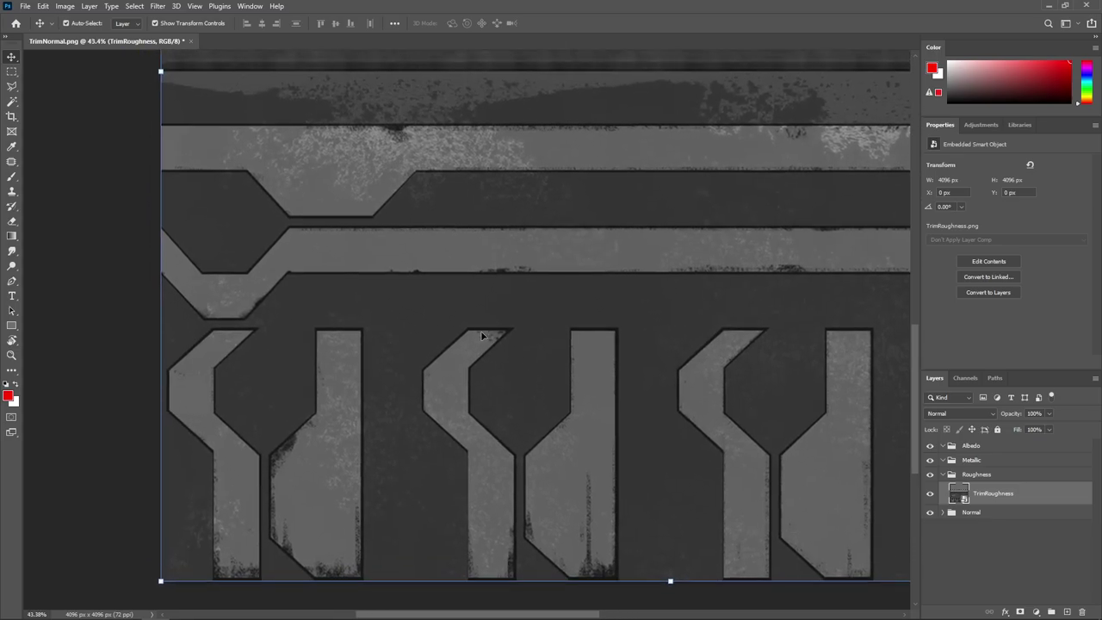
pyautogui.press('i')
pyautogui.click(366, 309)
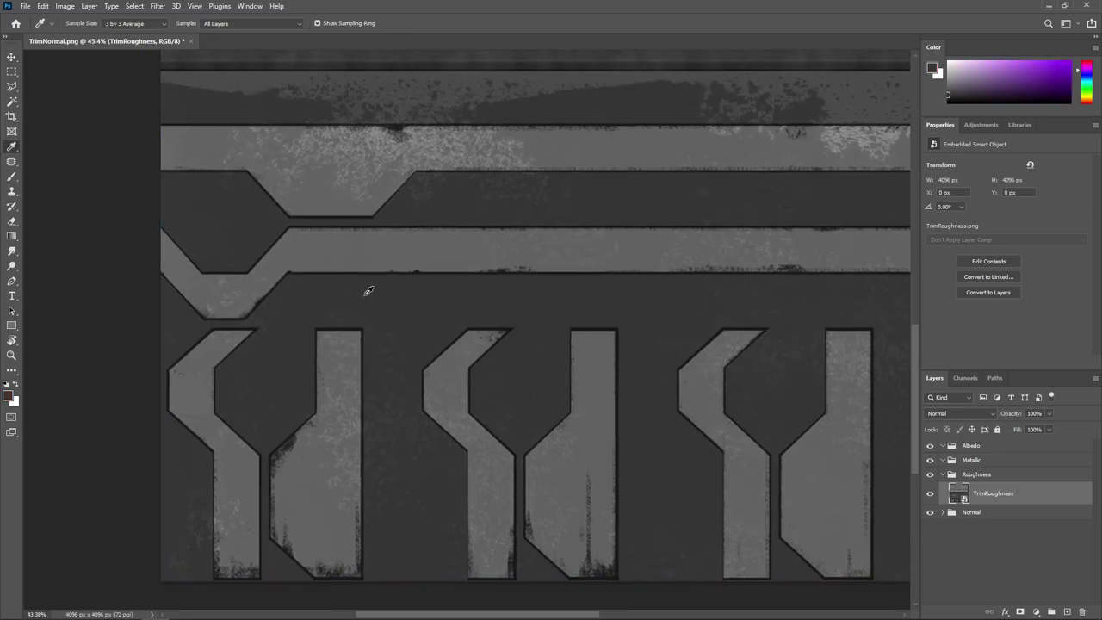
pyautogui.press('v')
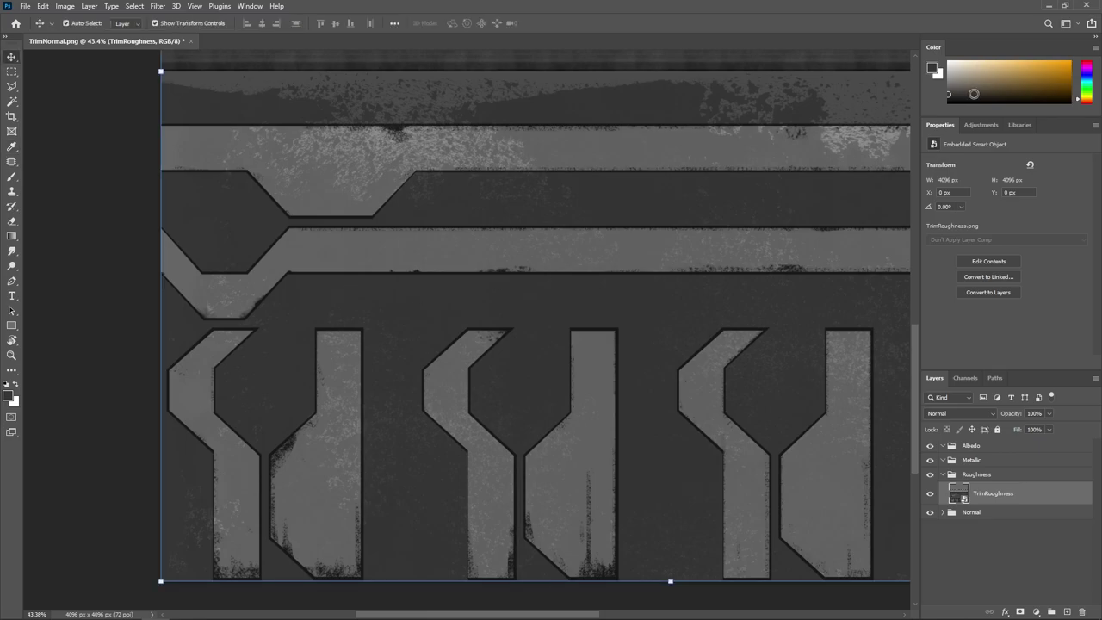
# Enlarge the color field to inspect the brightness of the sampled grey, and shrink it back to make room for the layer list
pyautogui.moveTo(988, 116); pyautogui.dragTo(997, 316)
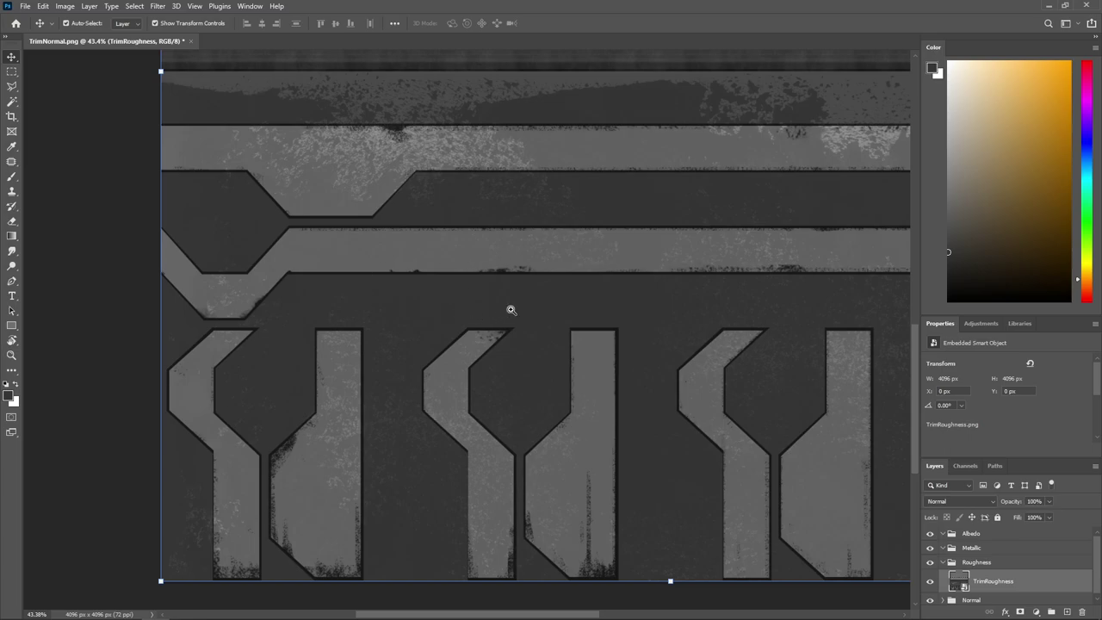
pyautogui.moveTo(511, 307); pyautogui.dragTo(360, 299)
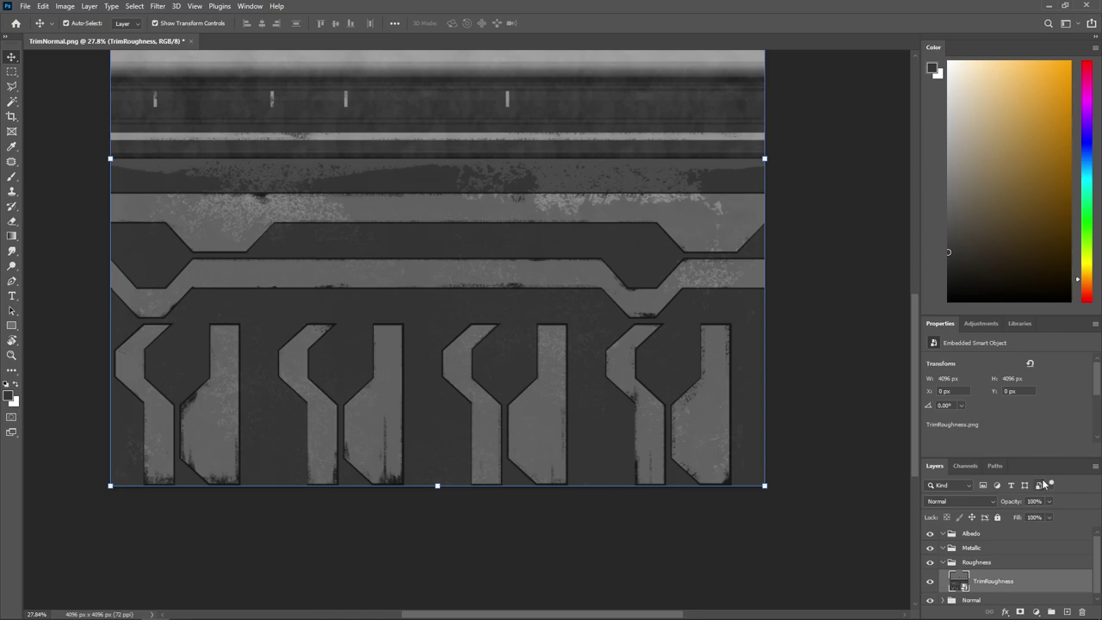
pyautogui.moveTo(1039, 458); pyautogui.dragTo(1039, 264)
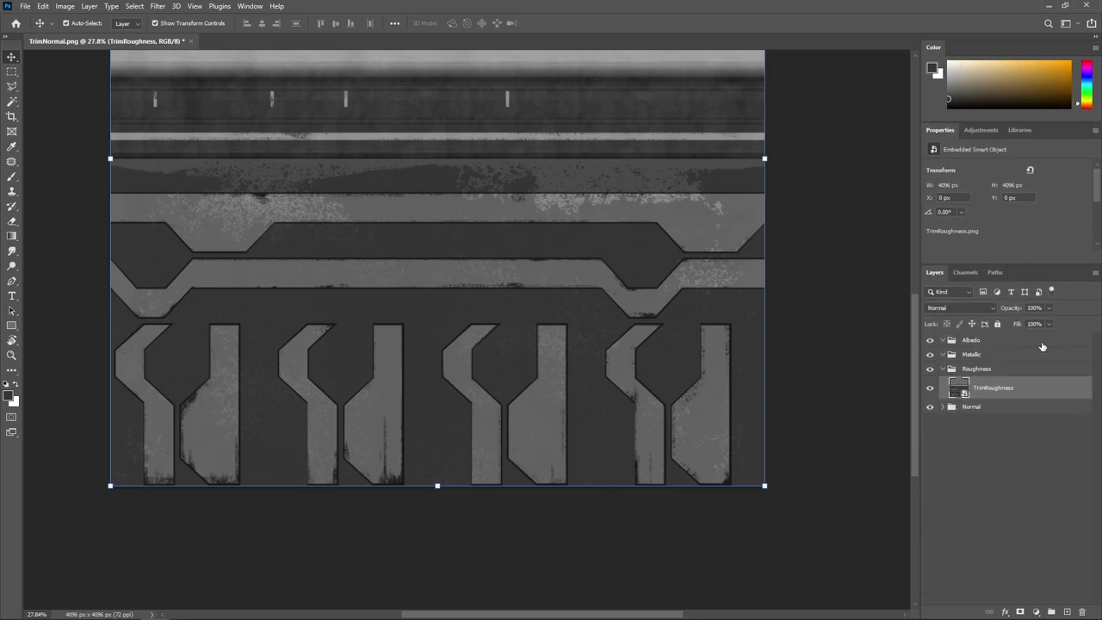
# Hide the TrimRoughness layer and add a new empty layer above it in the Roughness group
pyautogui.click(930, 389)
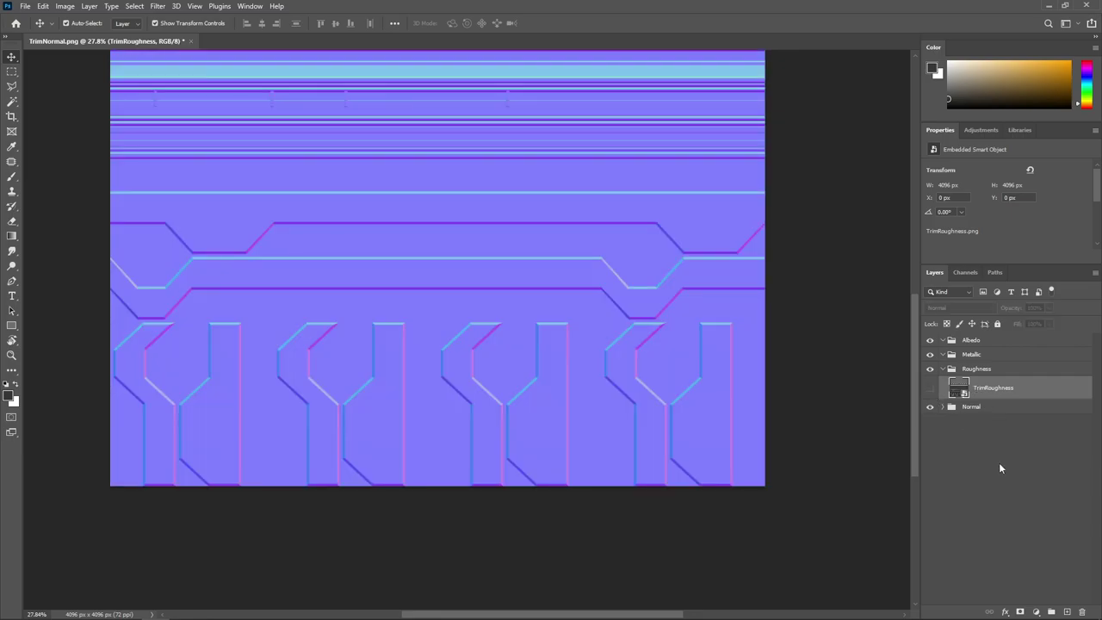
pyautogui.click(1067, 611)
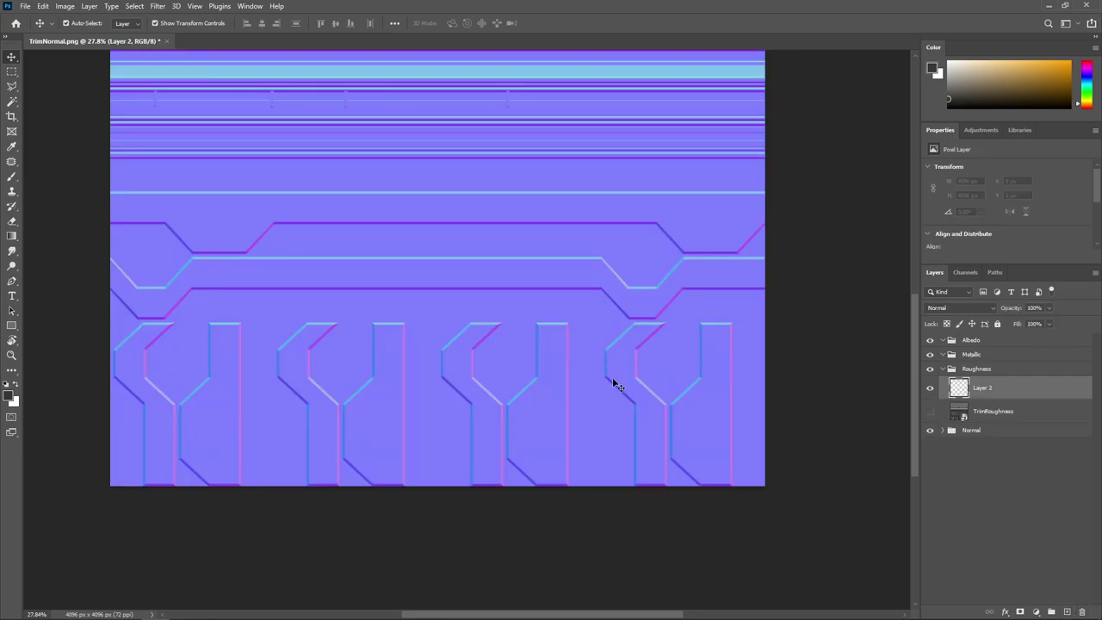
# Select the canvas's lower half, 4096 by 2048 px, with the Rectangular Marquee tool on the new layer
pyautogui.press('m')
pyautogui.moveTo(765, 486); pyautogui.dragTo(271, 160)
pyautogui.moveTo(442, 177); pyautogui.dragTo(121, 266)
pyautogui.moveTo(281, 298); pyautogui.dragTo(216, 233)
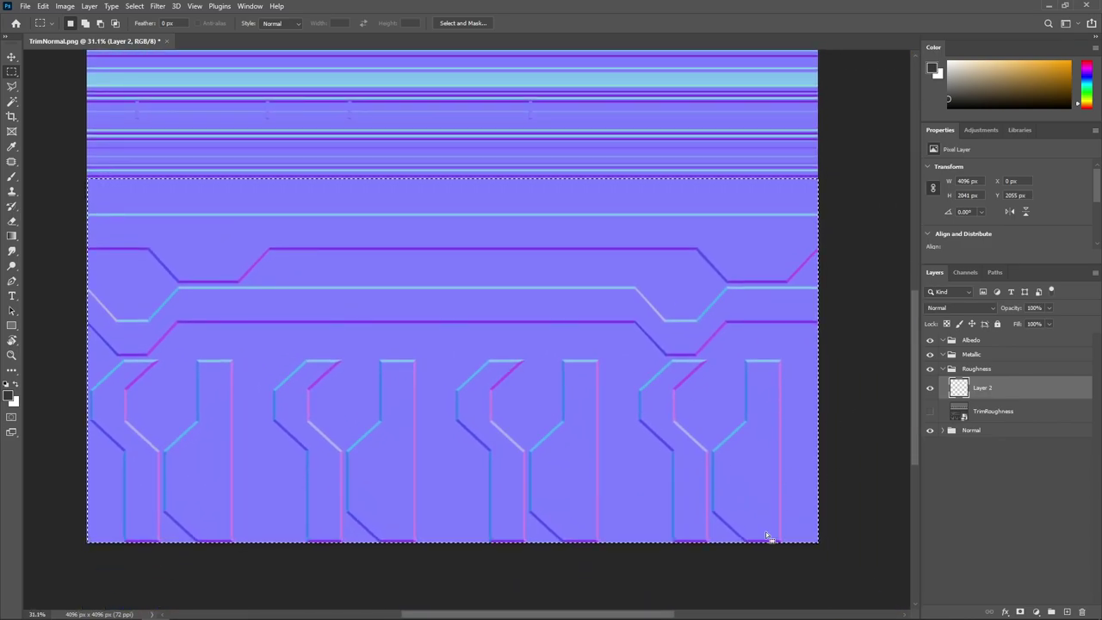
pyautogui.moveTo(826, 550); pyautogui.dragTo(93, 206)
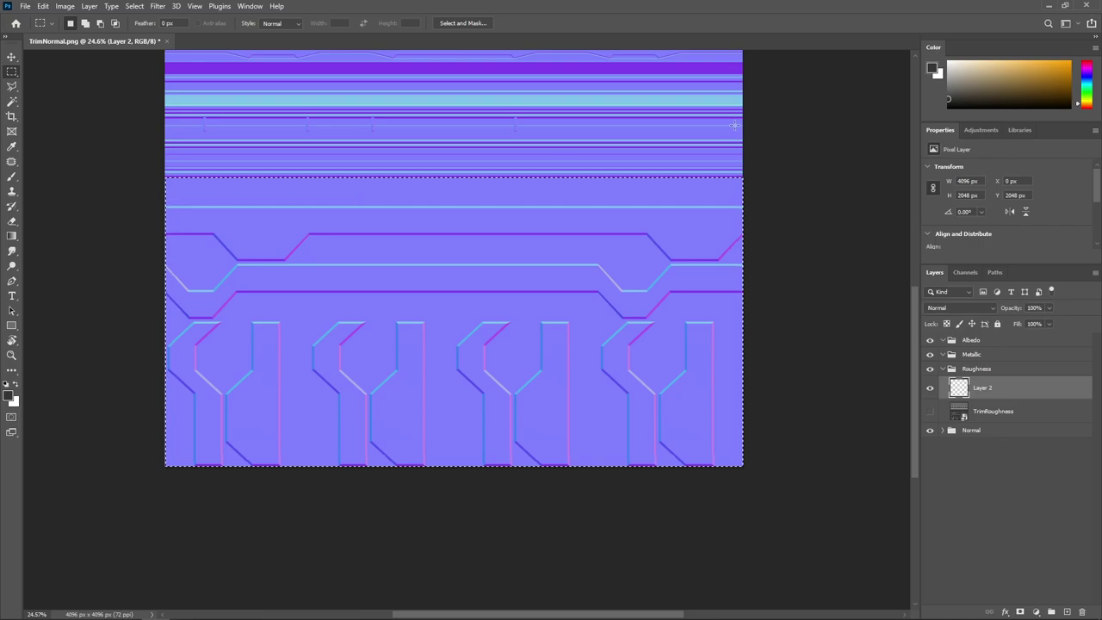
# Fill the selected lower half of Layer 2 with a dark grey foreground colour
pyautogui.moveTo(940, 122); pyautogui.dragTo(956, 308)
pyautogui.moveTo(970, 254); pyautogui.dragTo(881, 243)
pyautogui.hotkey('shift', 'BackSpace')
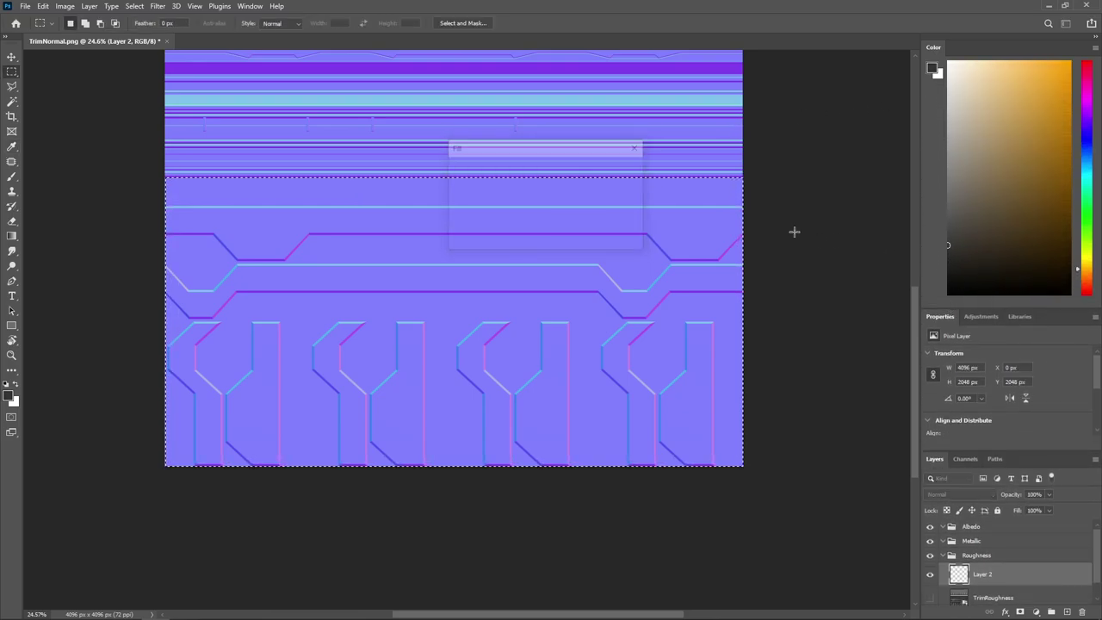
pyautogui.press('Return')
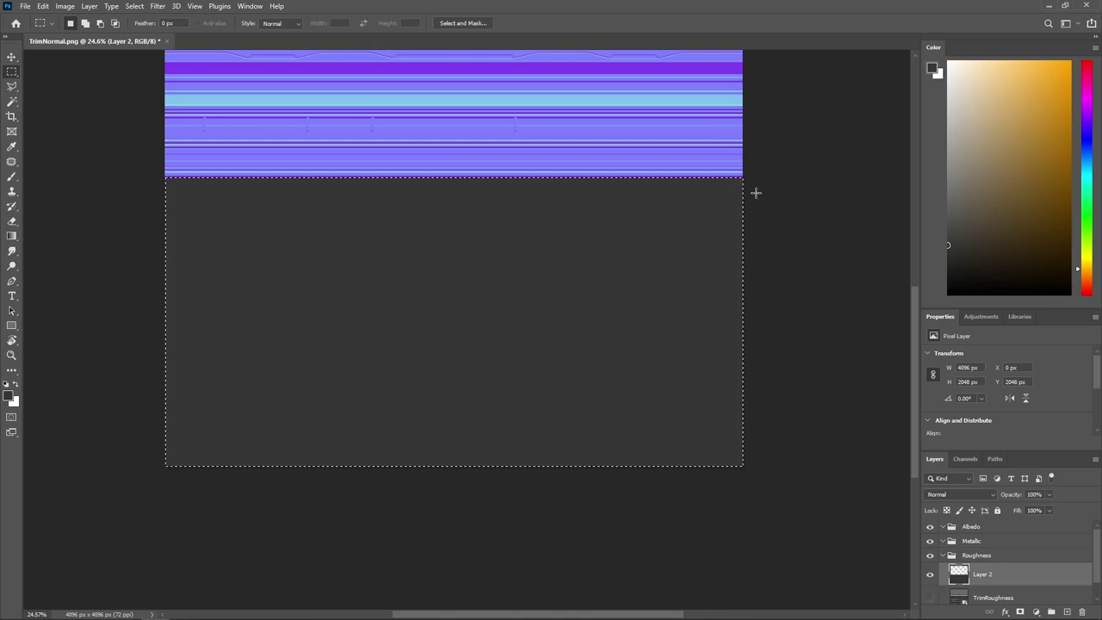
pyautogui.moveTo(1011, 453); pyautogui.dragTo(1004, 289)
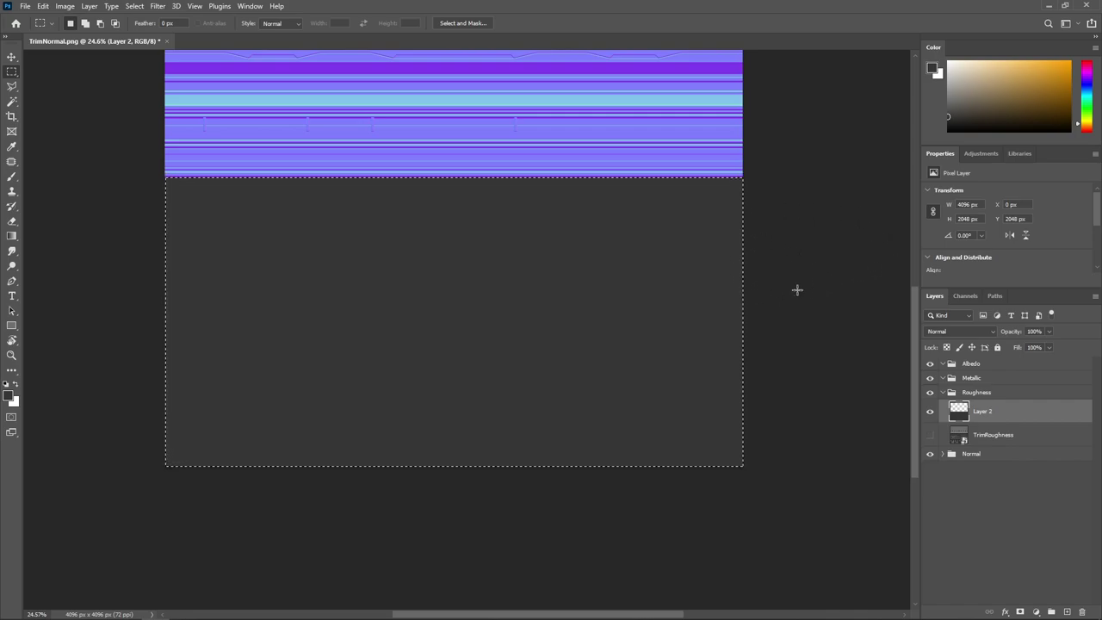
pyautogui.hotkey('shift', 'F5')
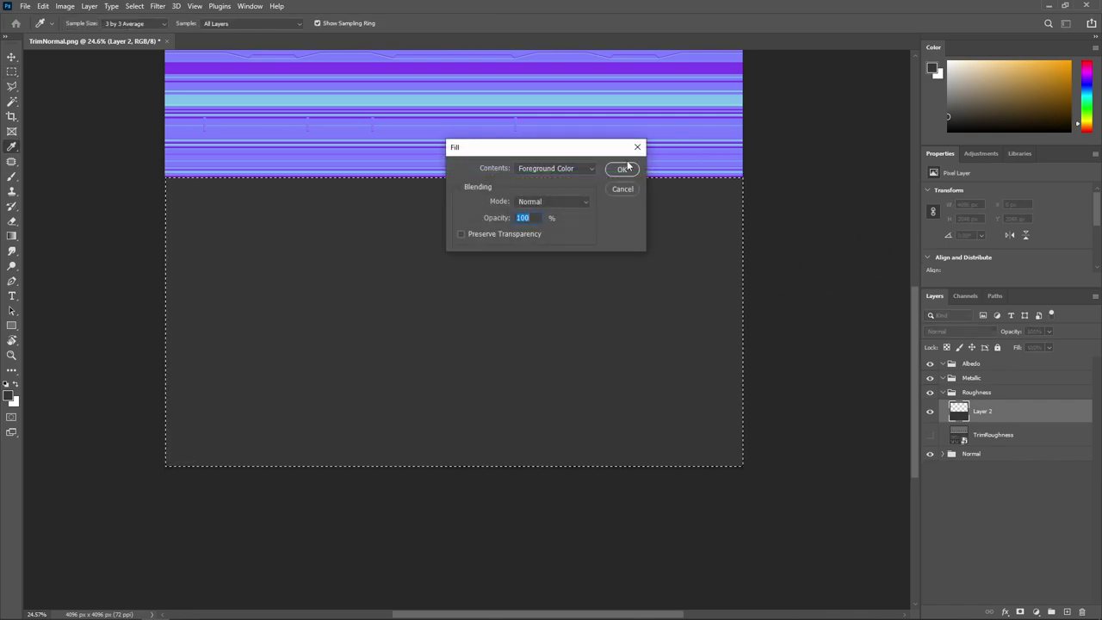
pyautogui.moveTo(569, 152); pyautogui.dragTo(559, 161)
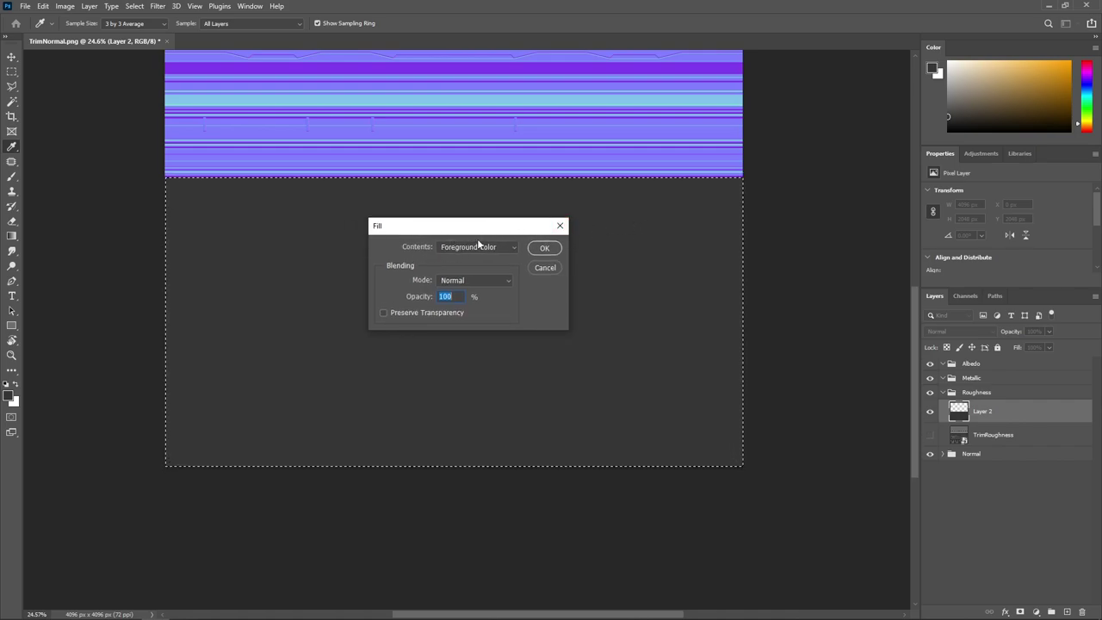
pyautogui.click(551, 269)
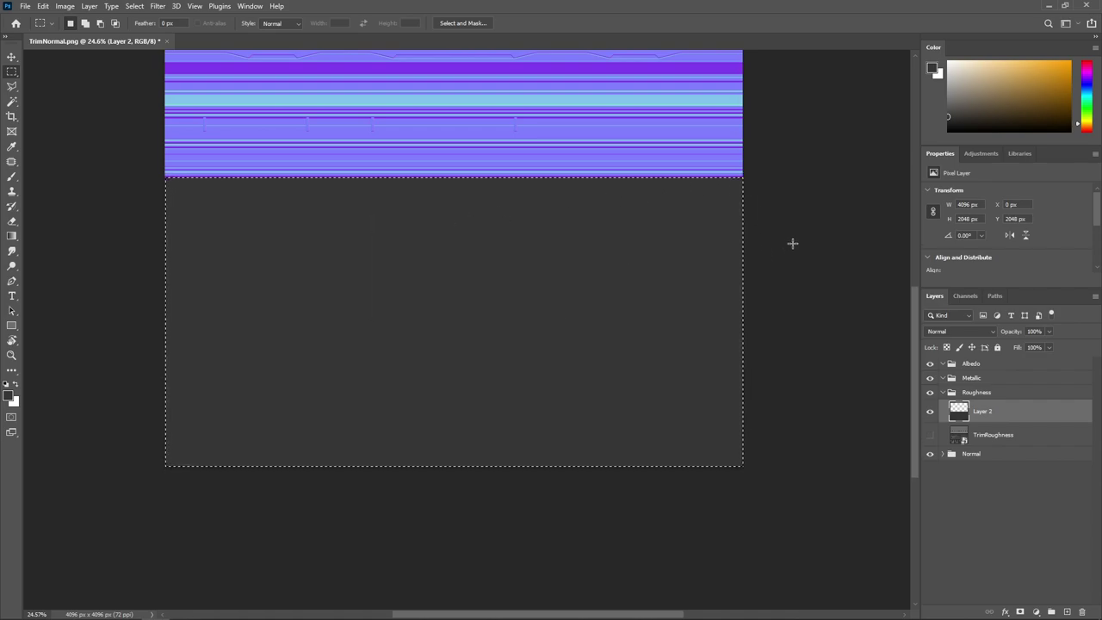
# Hide Layer 2 and temporarily show the TrimRoughness layer to examine the grey values of its lower pattern
pyautogui.click(931, 413)
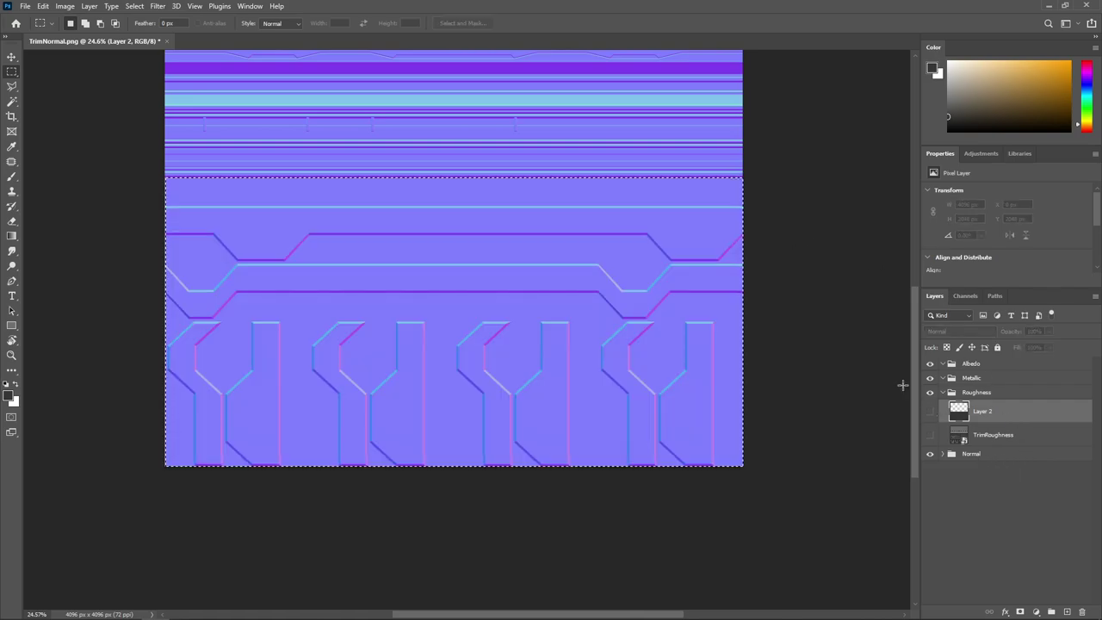
pyautogui.click(929, 436)
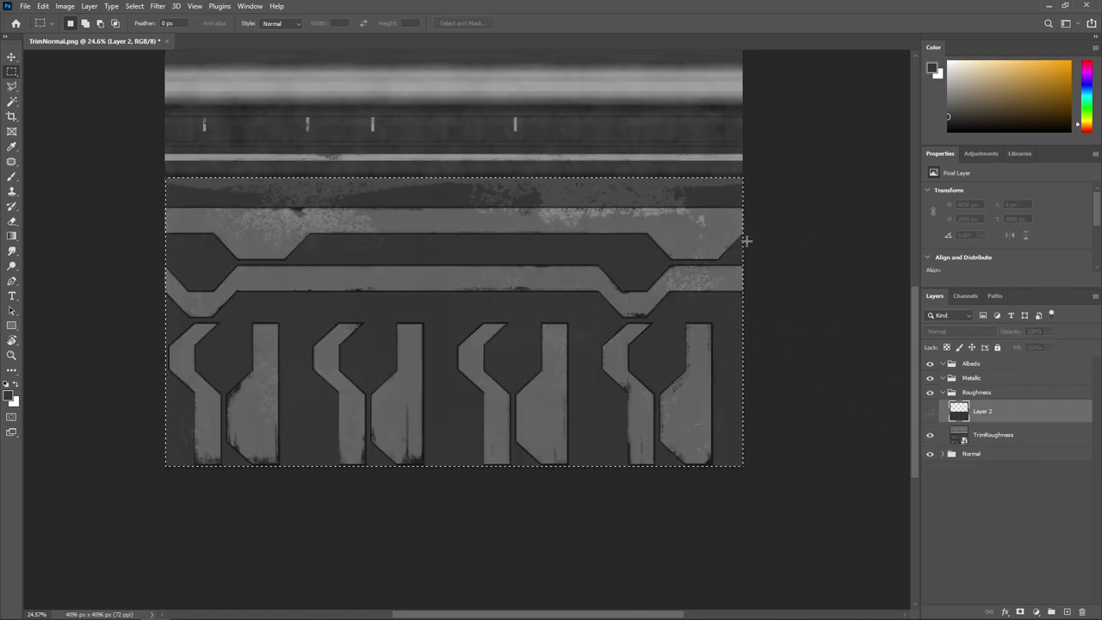
pyautogui.scroll(1, 365, 230)
pyautogui.moveTo(375, 239); pyautogui.dragTo(379, 200)
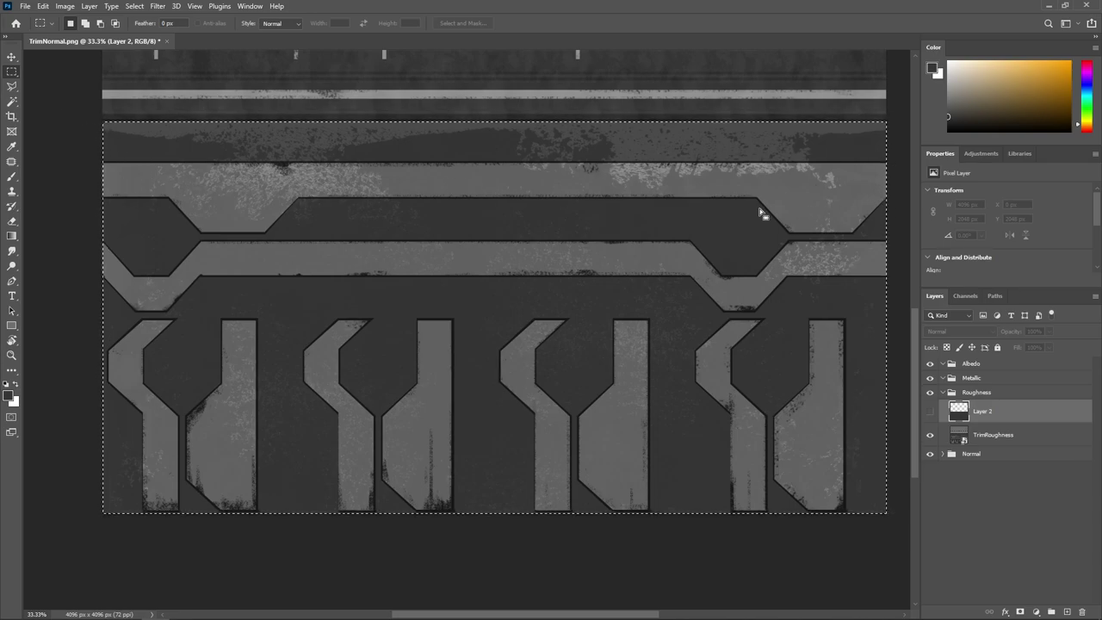
pyautogui.click(929, 435)
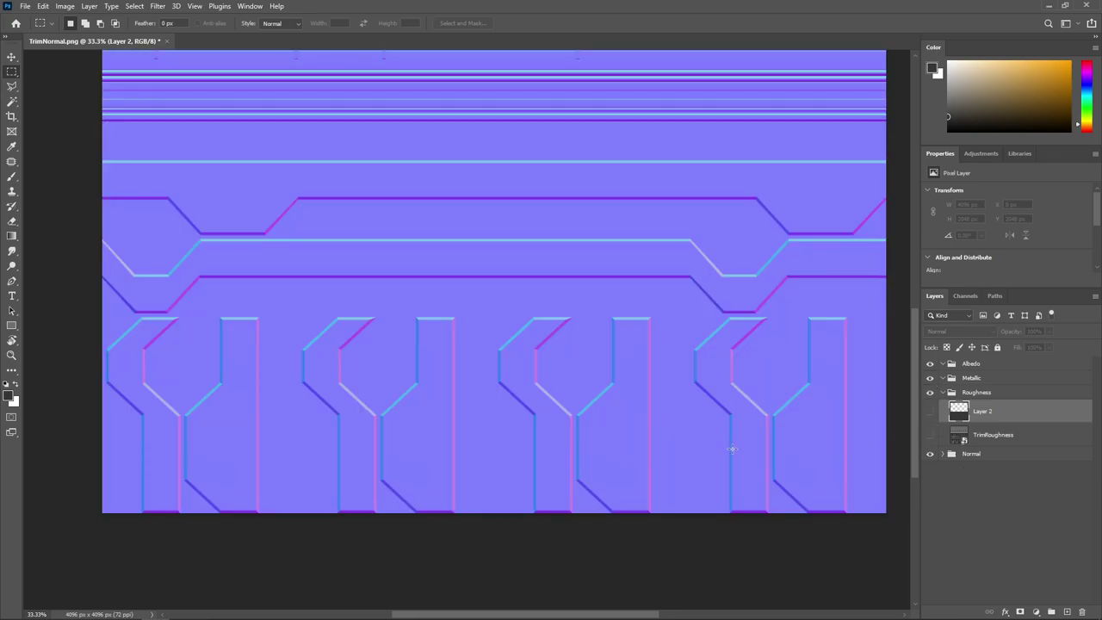
# Start a polygonal lasso selection along the upper edge of the top trim band, across the full texture width and down its far end
pyautogui.moveTo(500, 387); pyautogui.dragTo(451, 406)
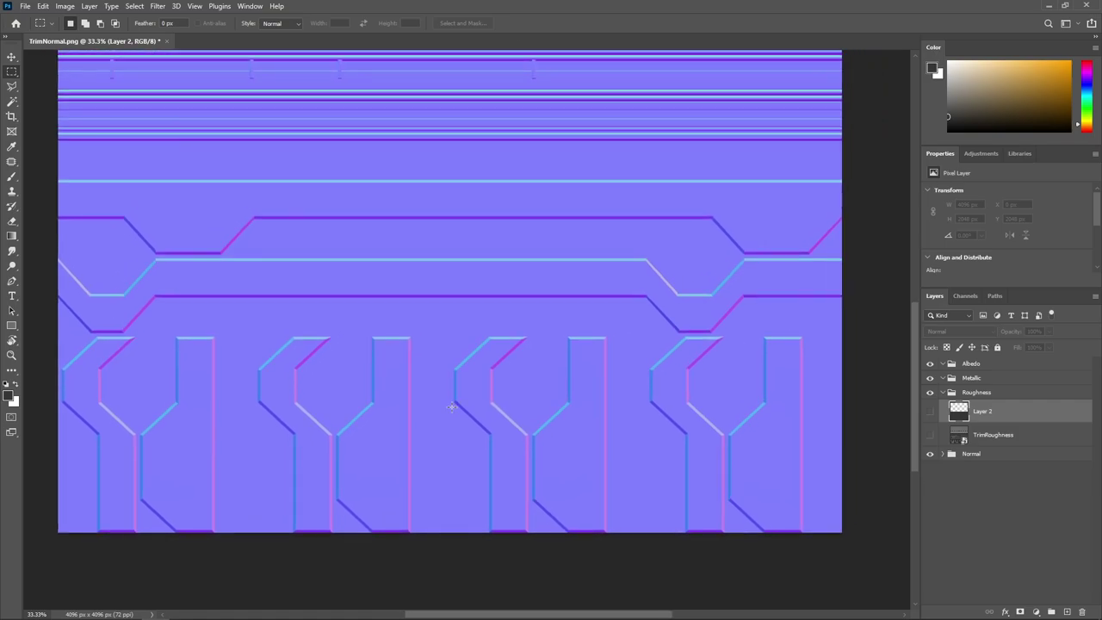
pyautogui.click(11, 86)
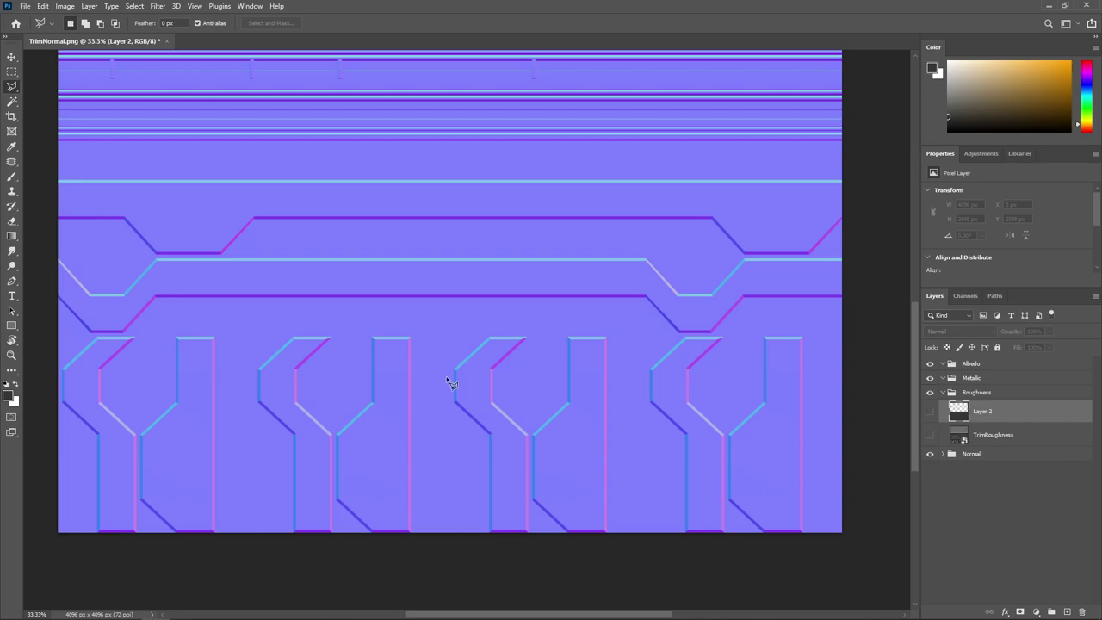
pyautogui.moveTo(164, 200); pyautogui.dragTo(288, 229)
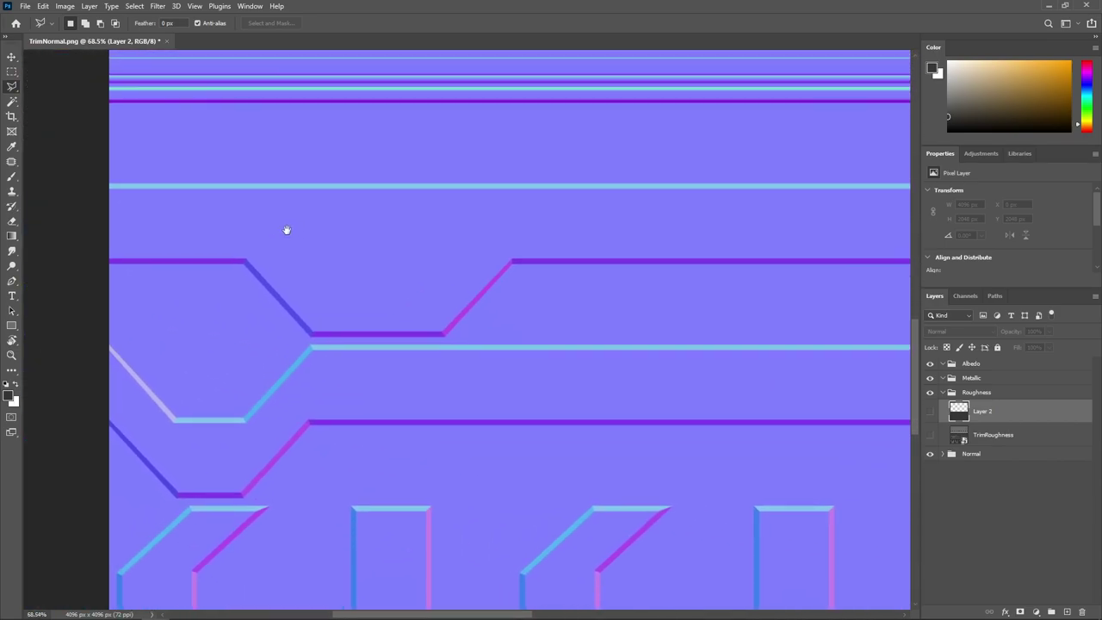
pyautogui.click(109, 190)
pyautogui.hscroll(10, 498, 220)
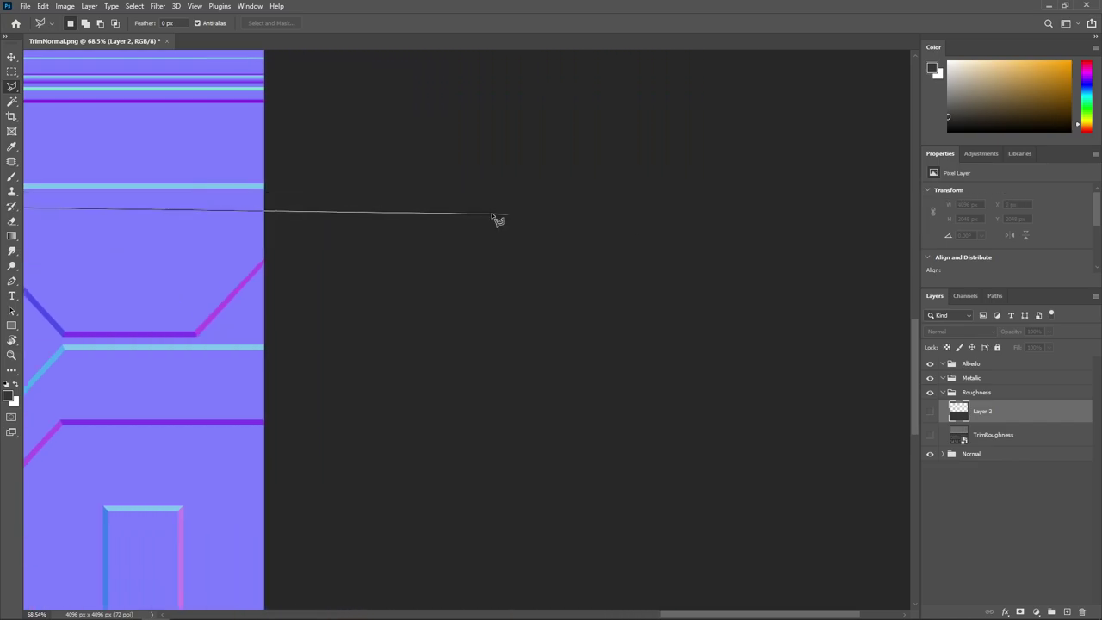
pyautogui.click(267, 203)
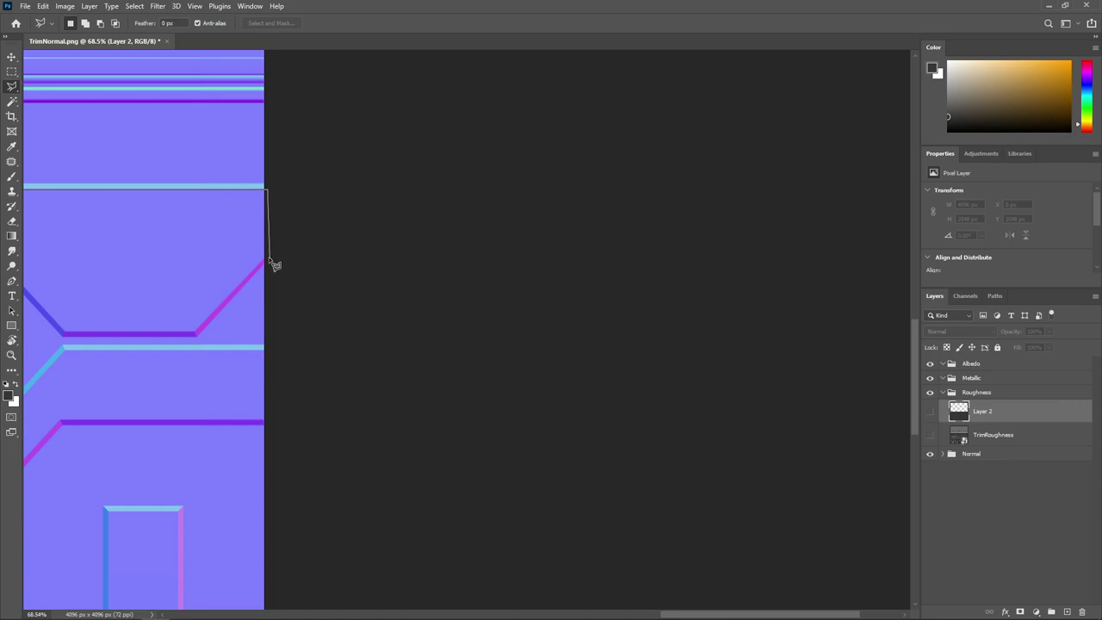
pyautogui.click(268, 256)
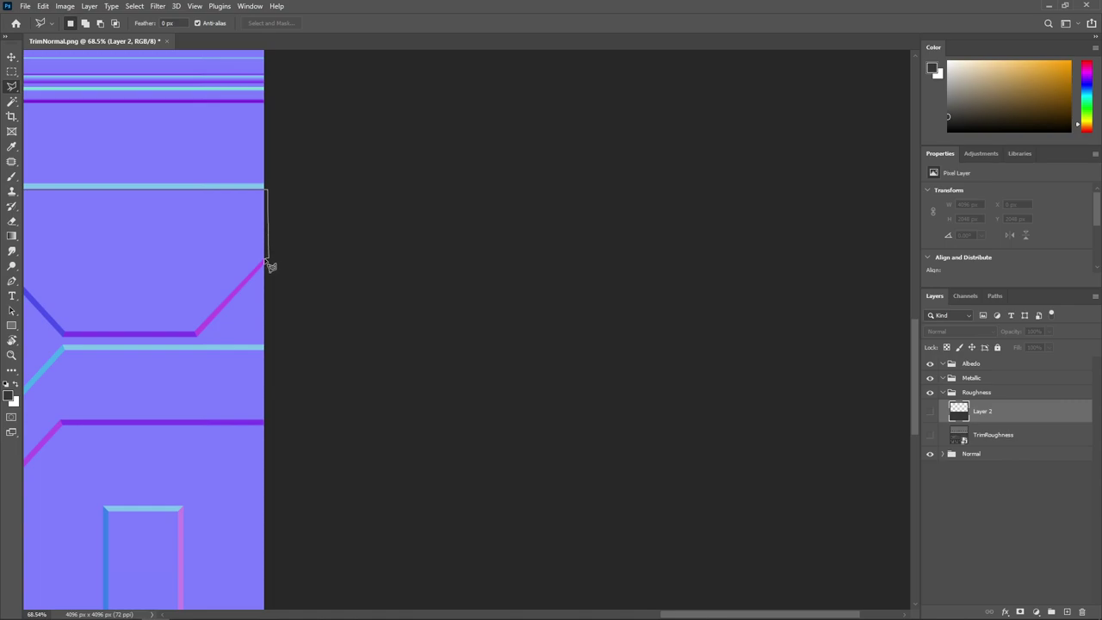
# Trace the lower edge of the top trim band back around both angled notches and close the selection
pyautogui.click(195, 335)
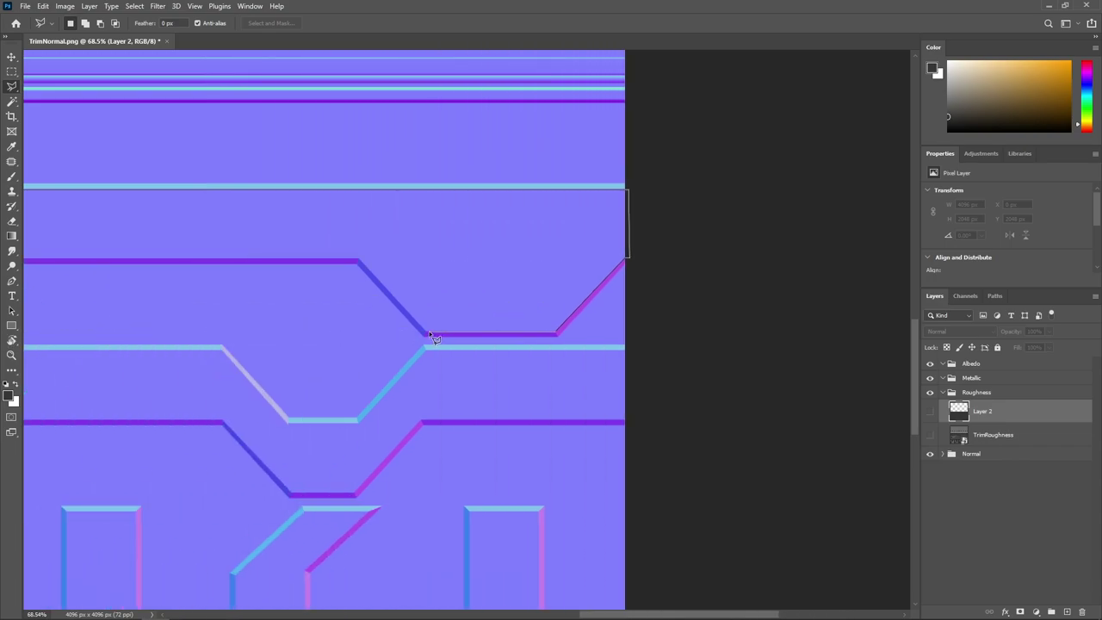
pyautogui.click(429, 335)
pyautogui.click(360, 262)
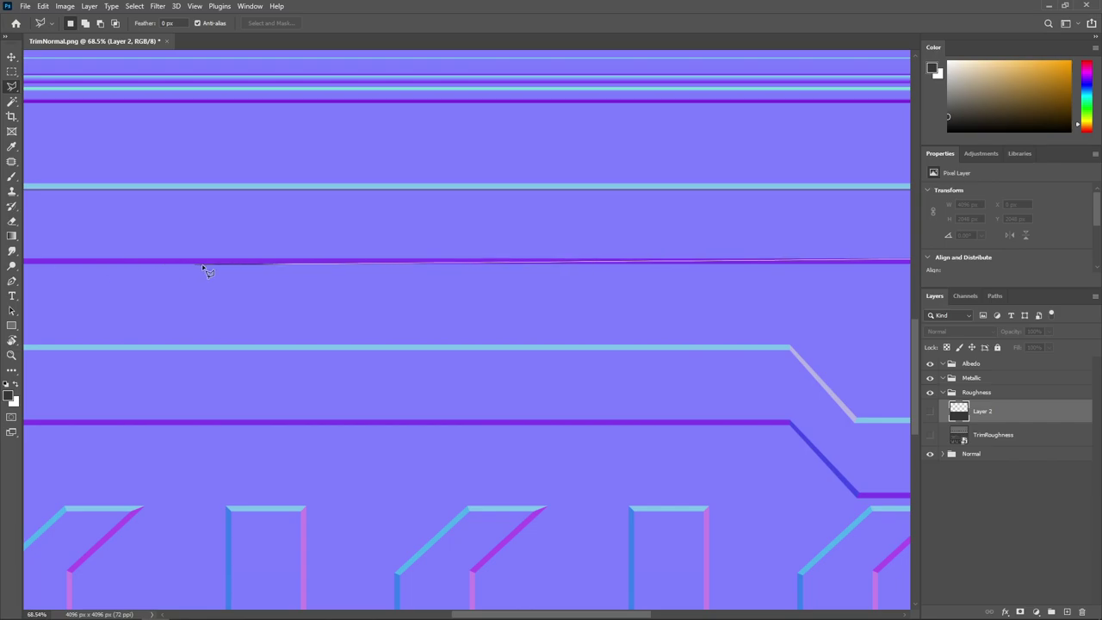
pyautogui.click(508, 264)
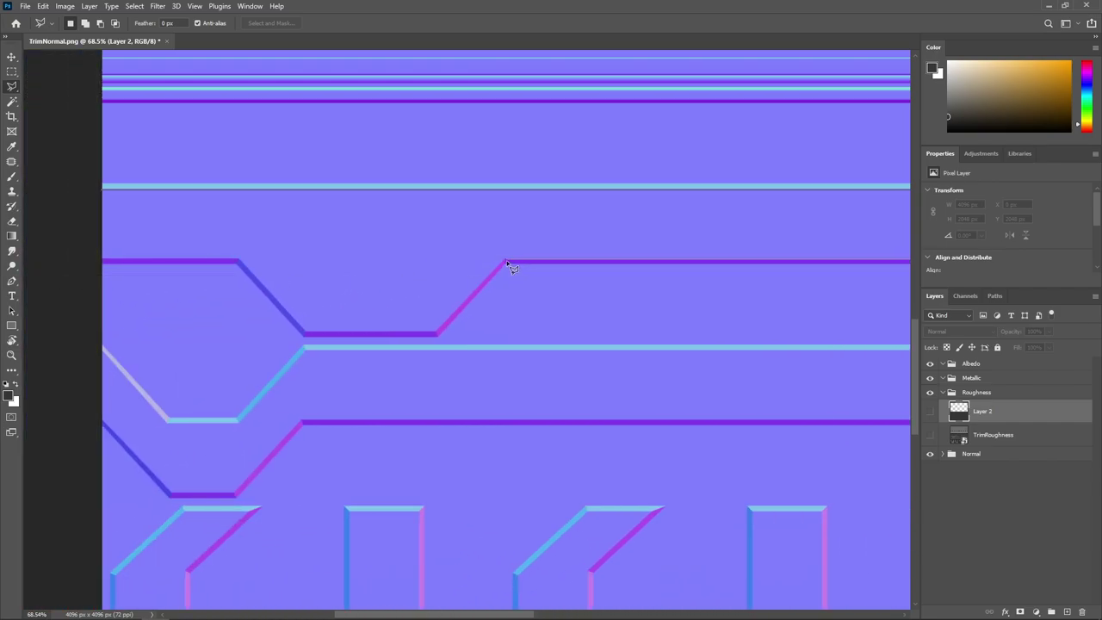
pyautogui.click(435, 332)
pyautogui.click(307, 335)
pyautogui.click(238, 259)
pyautogui.click(78, 262)
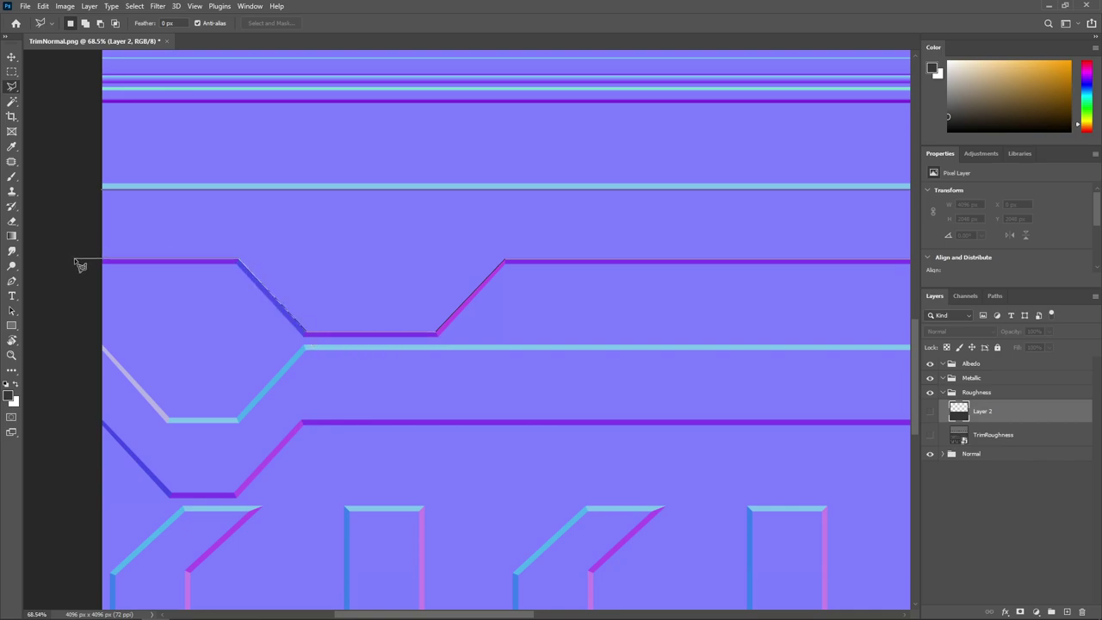
pyautogui.doubleClick(103, 191)
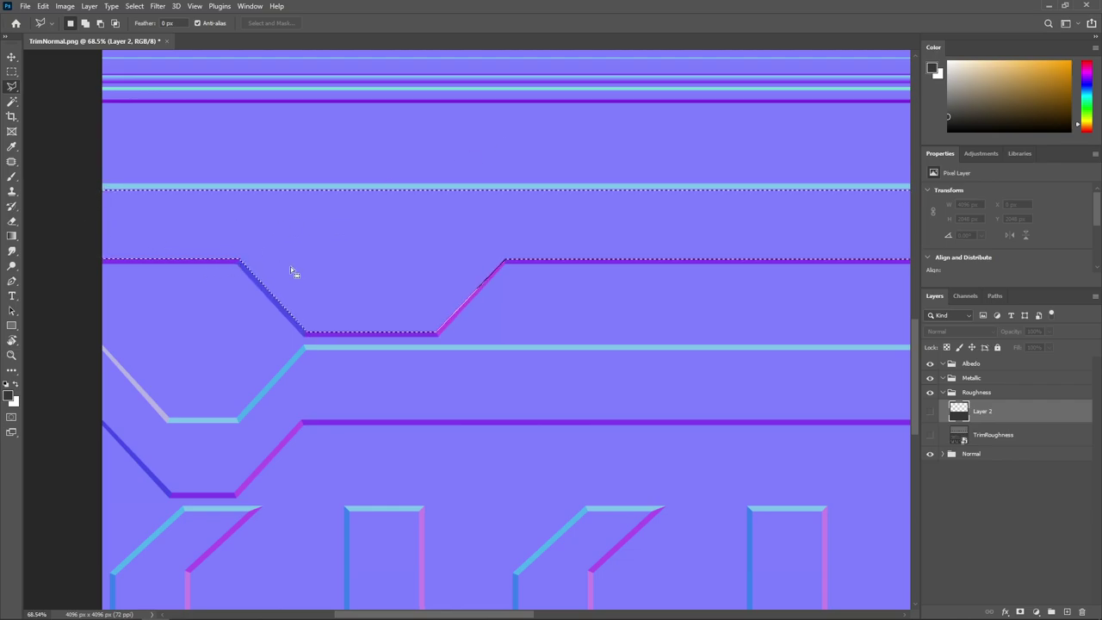
# Choose a mid-grey foreground colour for the band fill and make Layer 2 visible
pyautogui.moveTo(964, 113)
pyautogui.mouseDown()
pyautogui.moveTo(904, 92)
pyautogui.moveTo(895, 100)
pyautogui.mouseUp()
pyautogui.hotkey('shift', 'F5')
pyautogui.press('Return')
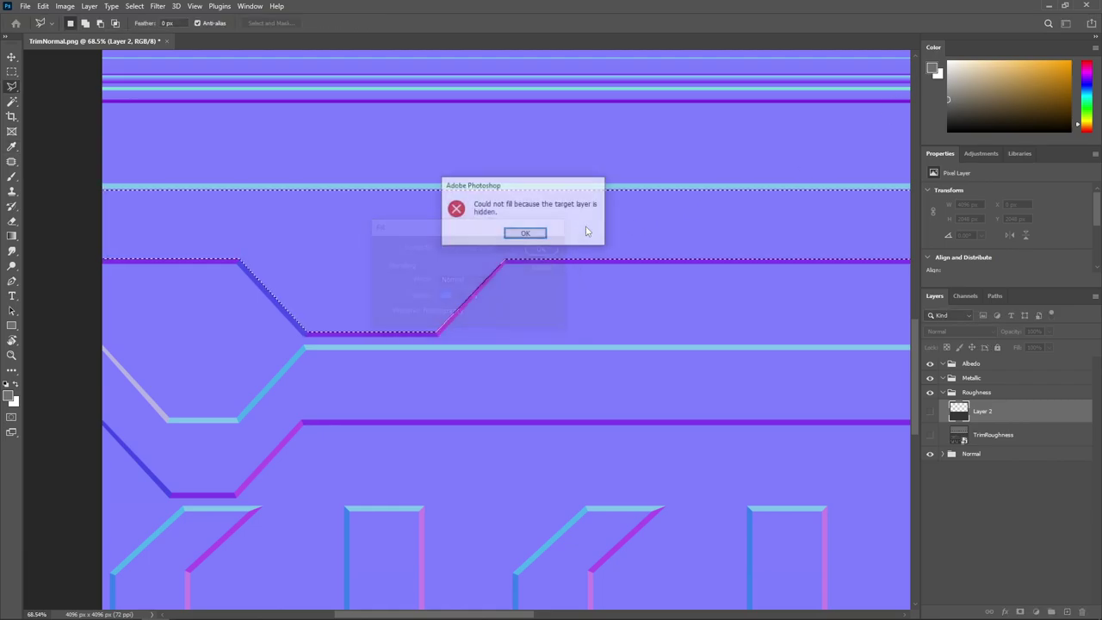
pyautogui.click(535, 234)
pyautogui.click(930, 412)
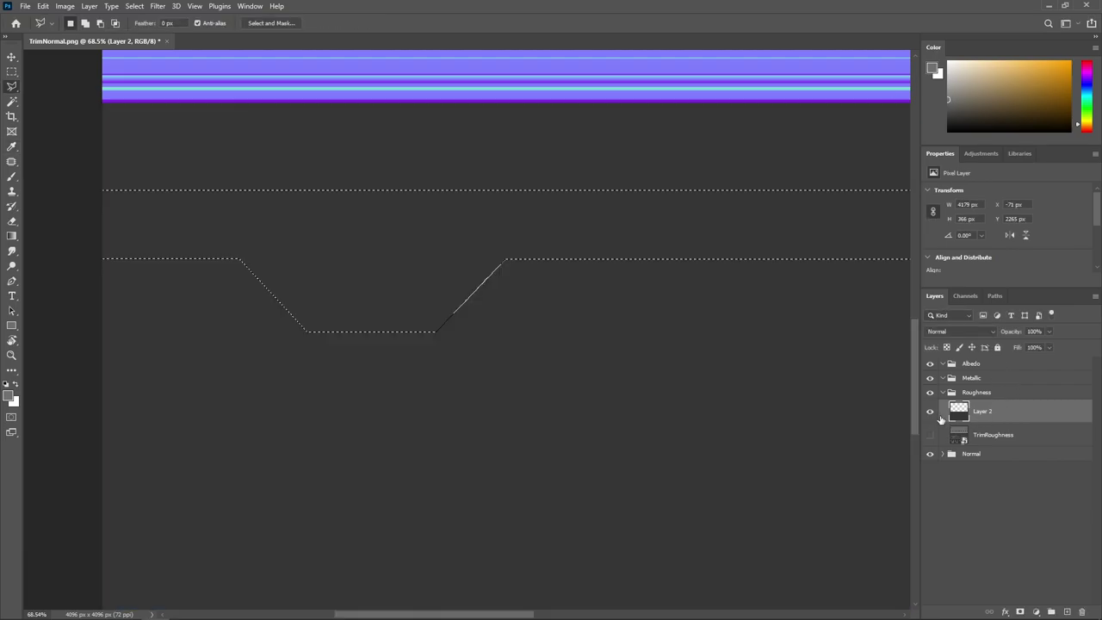
# Try filling the band selection with mid grey directly on Layer 2, and undo the fill
pyautogui.hotkey('shift', 'F5')
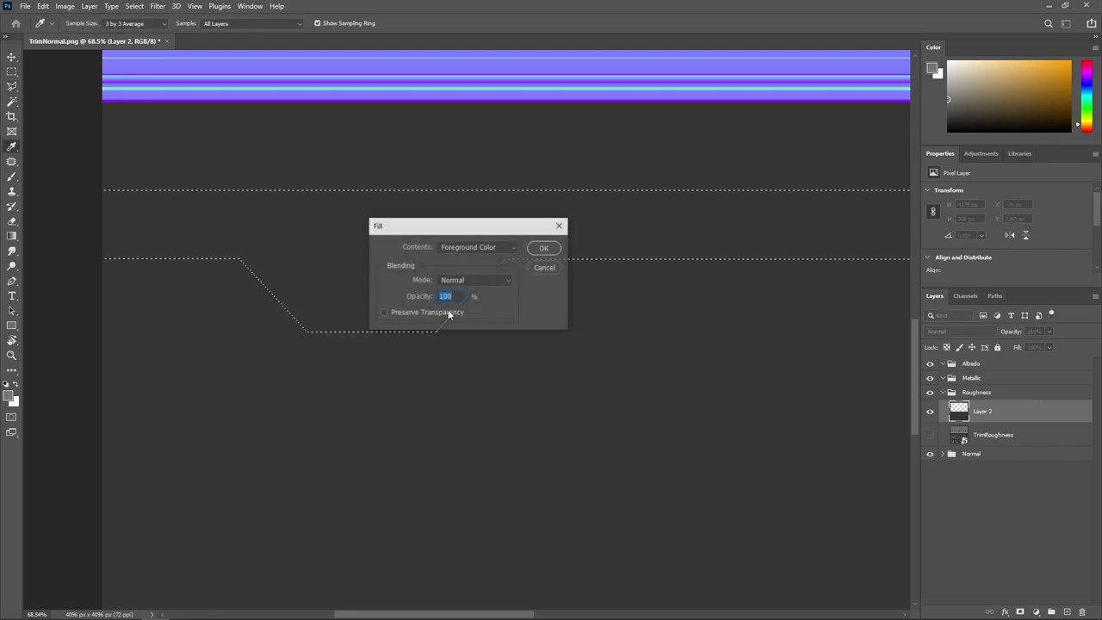
pyautogui.press('Return')
pyautogui.moveTo(563, 293); pyautogui.dragTo(509, 298)
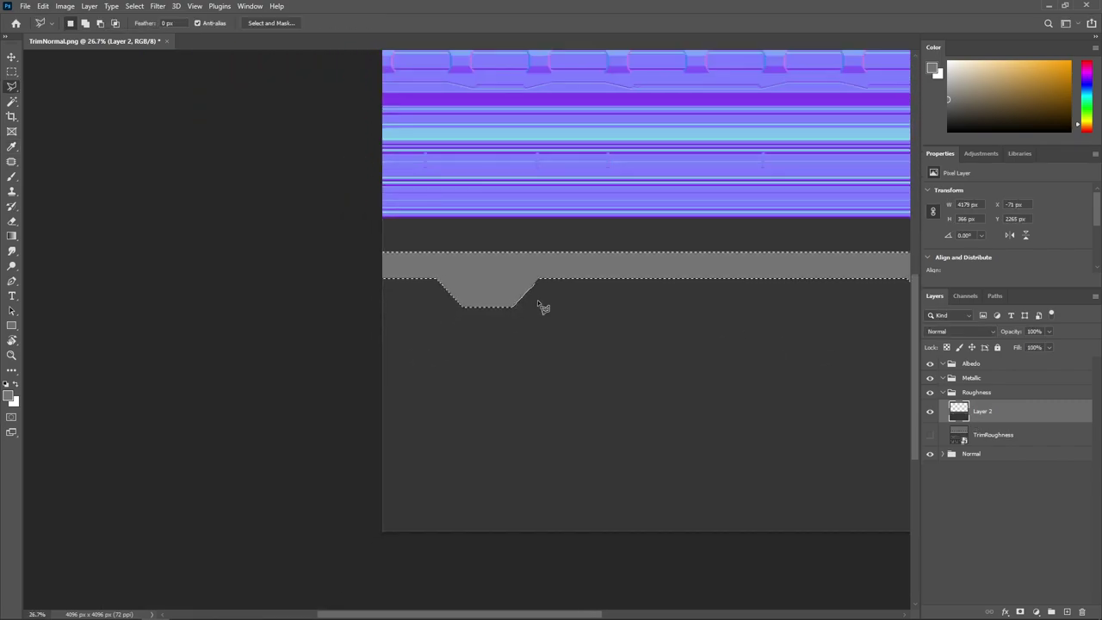
pyautogui.moveTo(655, 315); pyautogui.dragTo(436, 319)
pyautogui.hotkey('ctrl', 'z')
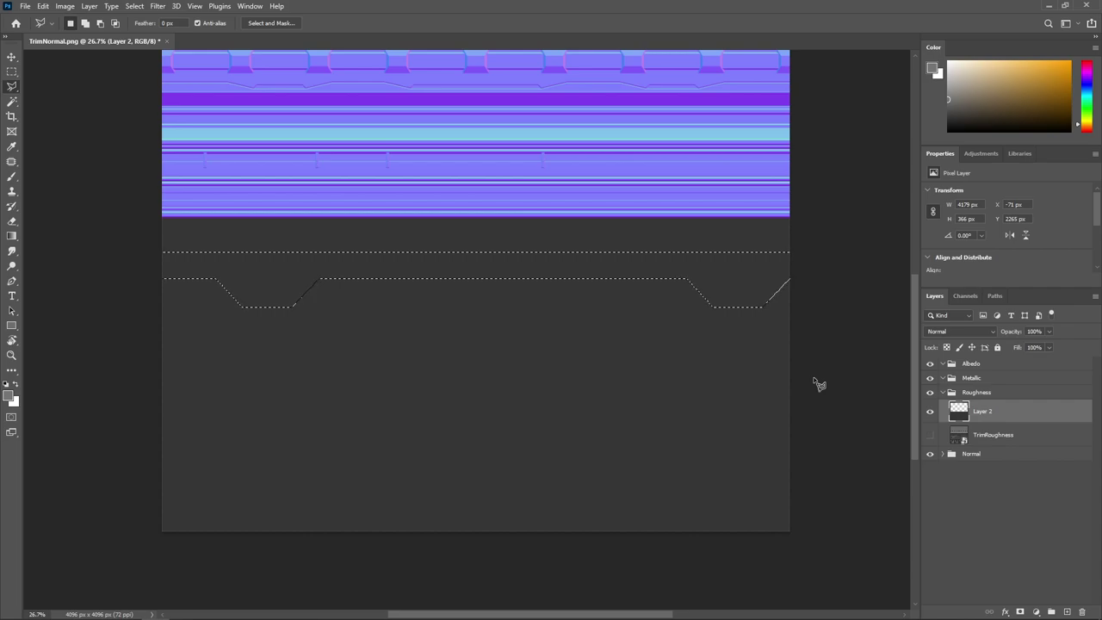
# Create a new layer above Layer 2, fill the band selection on it with the mid-grey foreground colour, and deselect
pyautogui.click(1067, 612)
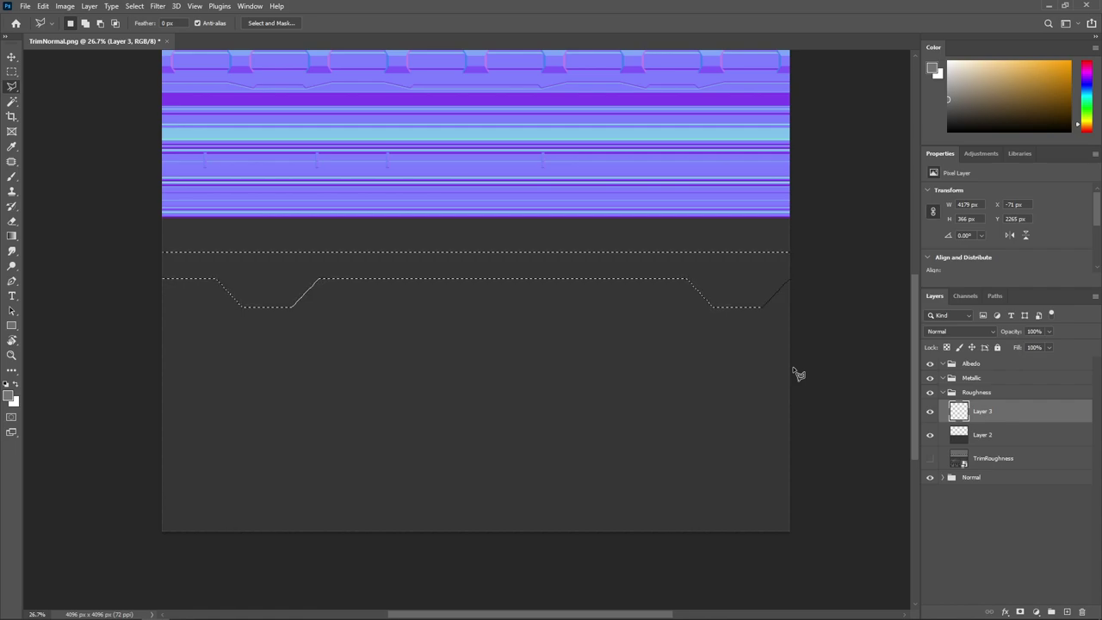
pyautogui.hotkey('shift', 'F5')
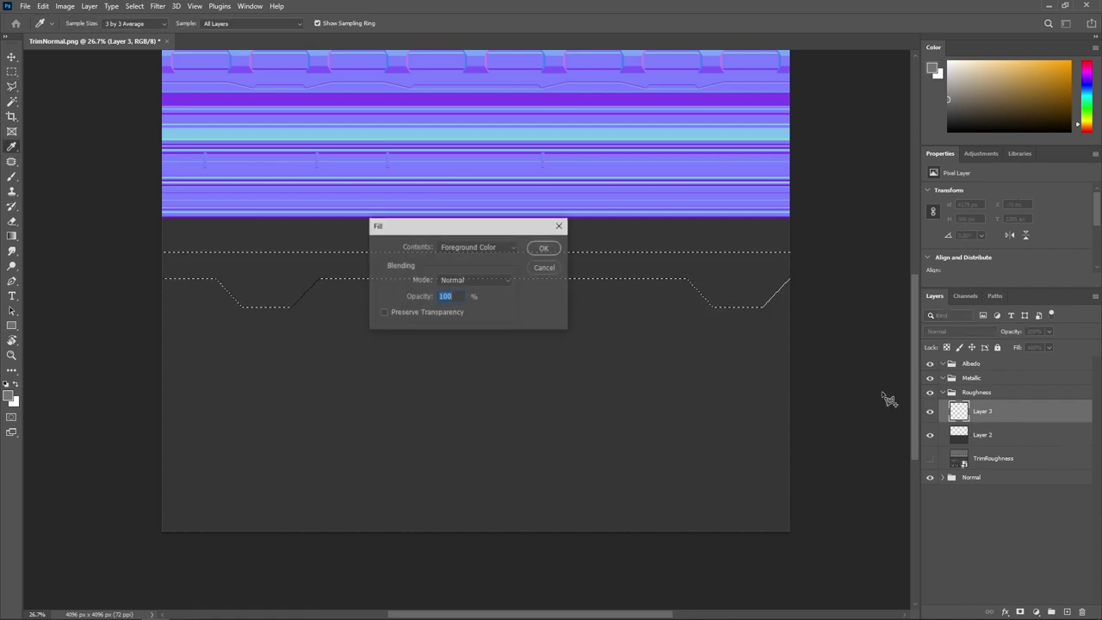
pyautogui.press('Return')
pyautogui.hotkey('ctrl', 'd')
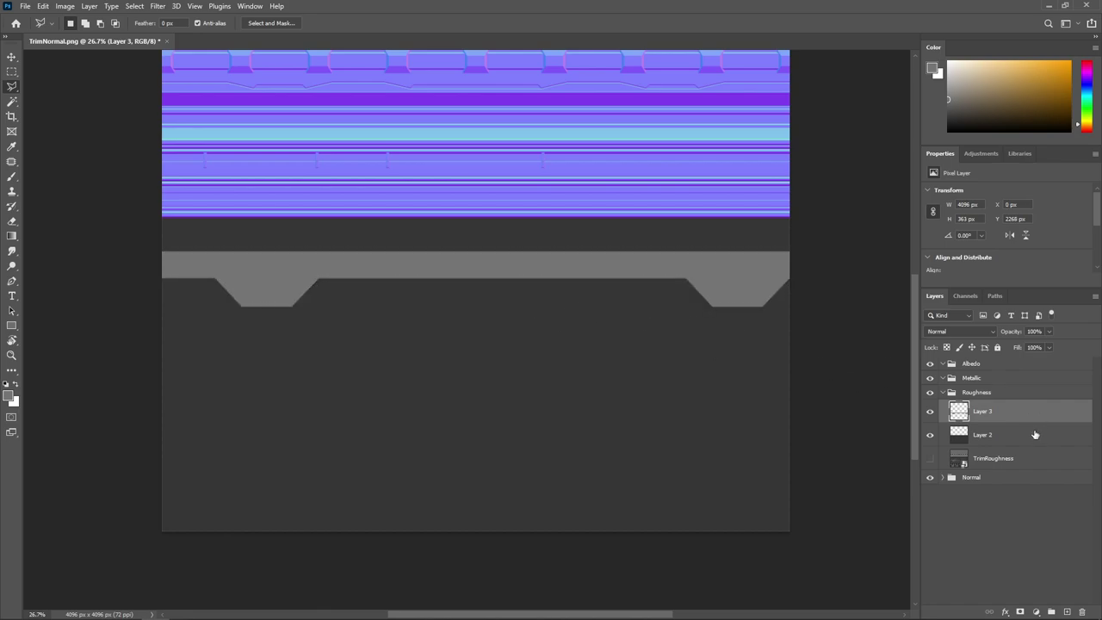
# Hide Layer 3 and Layer 2, show TrimRoughness, and examine the grey values and edge wear of its bands and panels
pyautogui.click(930, 413)
pyautogui.click(930, 413)
pyautogui.click(929, 412)
pyautogui.click(929, 435)
pyautogui.click(928, 458)
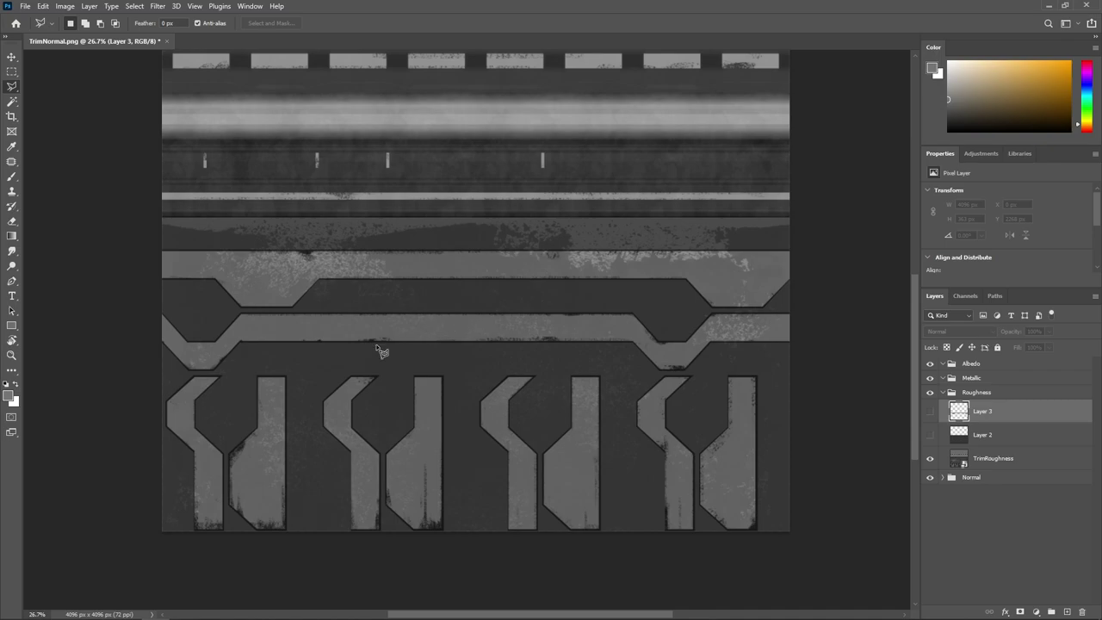
pyautogui.moveTo(305, 321); pyautogui.dragTo(369, 343)
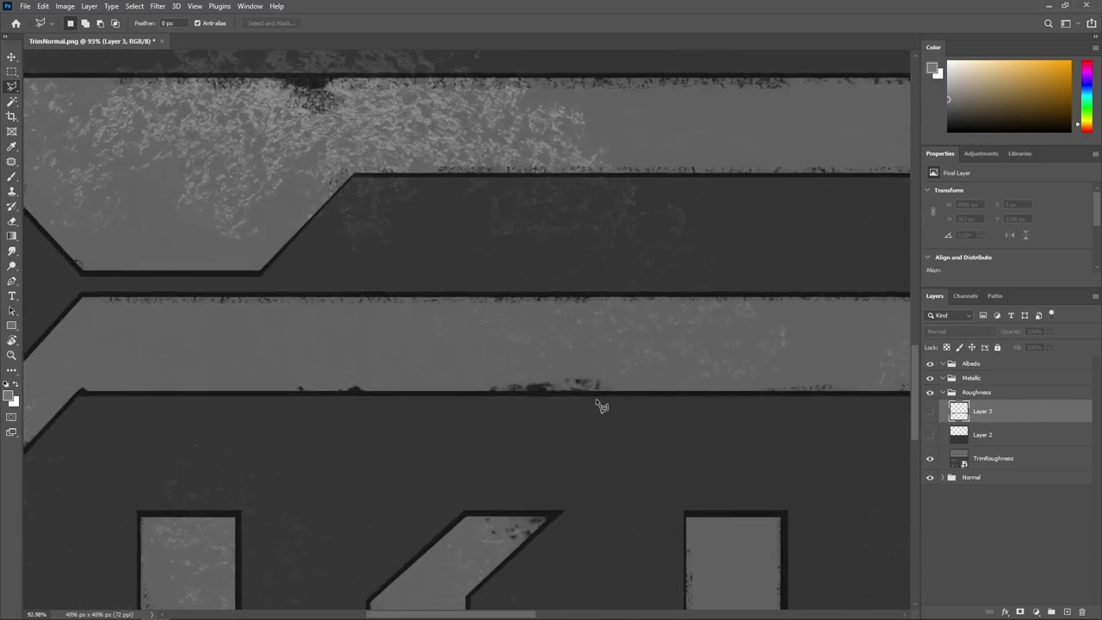
pyautogui.scroll(-3, 551, 409)
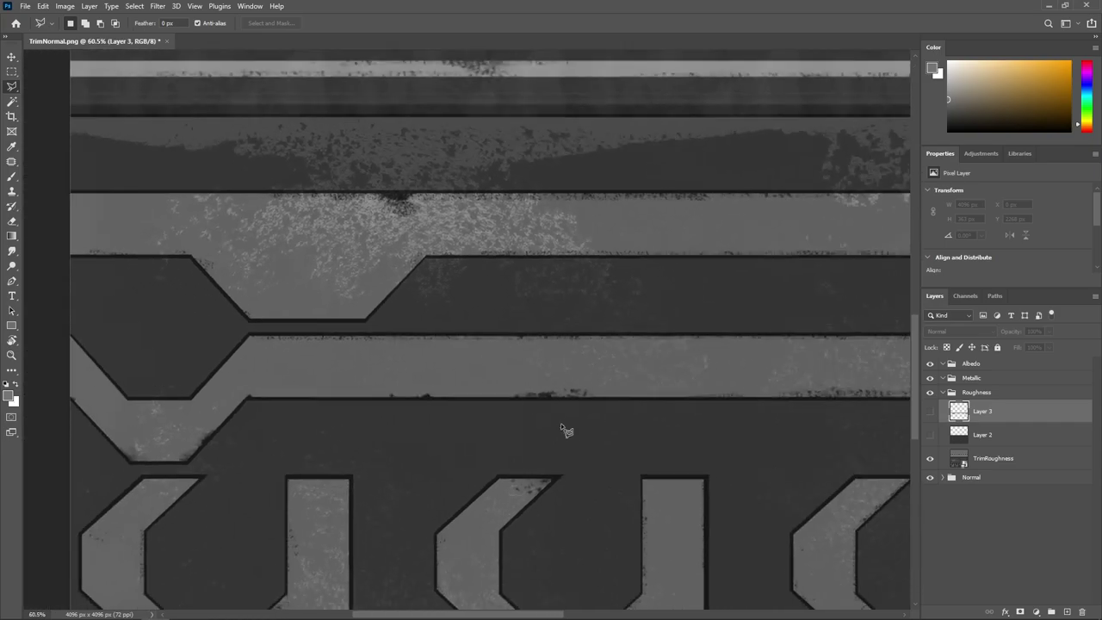
pyautogui.moveTo(561, 423); pyautogui.dragTo(470, 399)
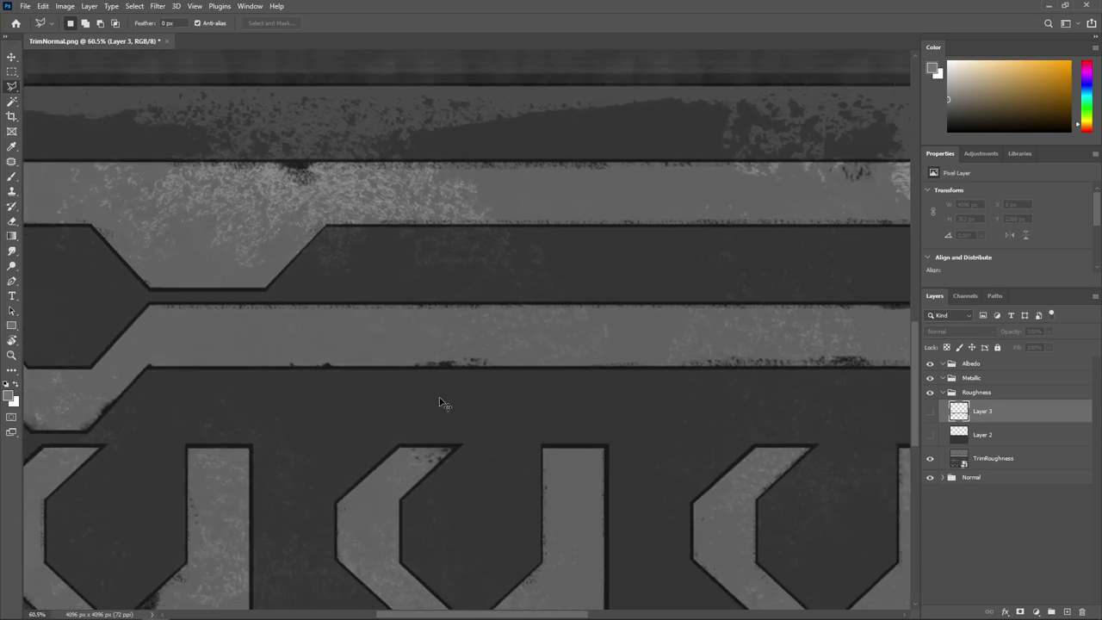
pyautogui.scroll(-3, 439, 400)
pyautogui.scroll(1, 473, 401)
pyautogui.moveTo(495, 415); pyautogui.dragTo(501, 358)
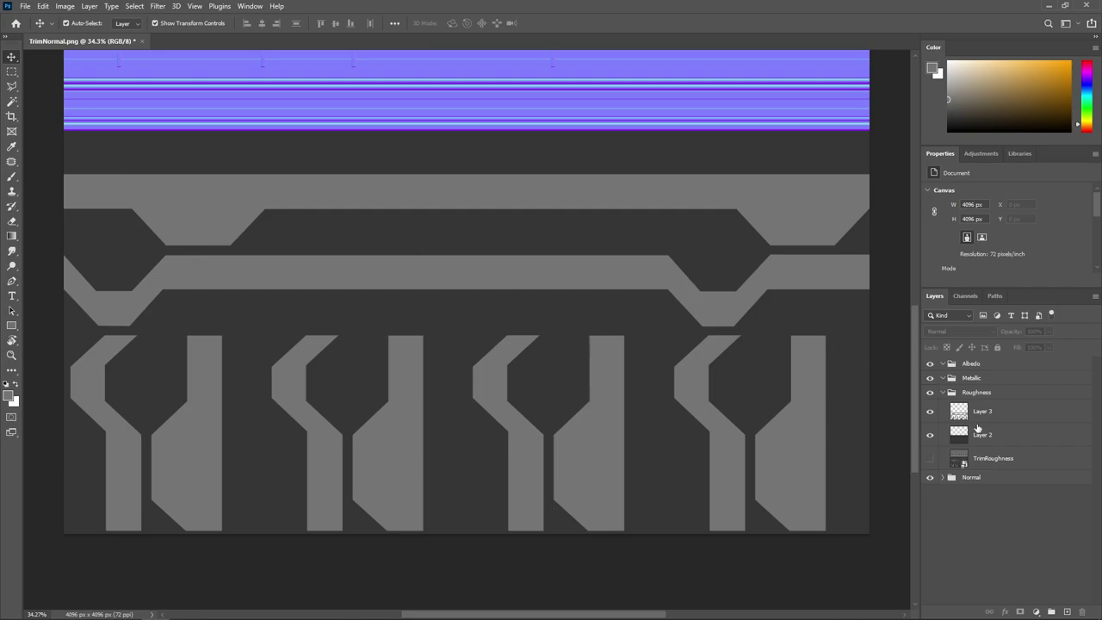
# Sample the dark base grey and fill the whole of Layer 2 with it, so it covers the full canvas beneath Layer 3
pyautogui.click(930, 413)
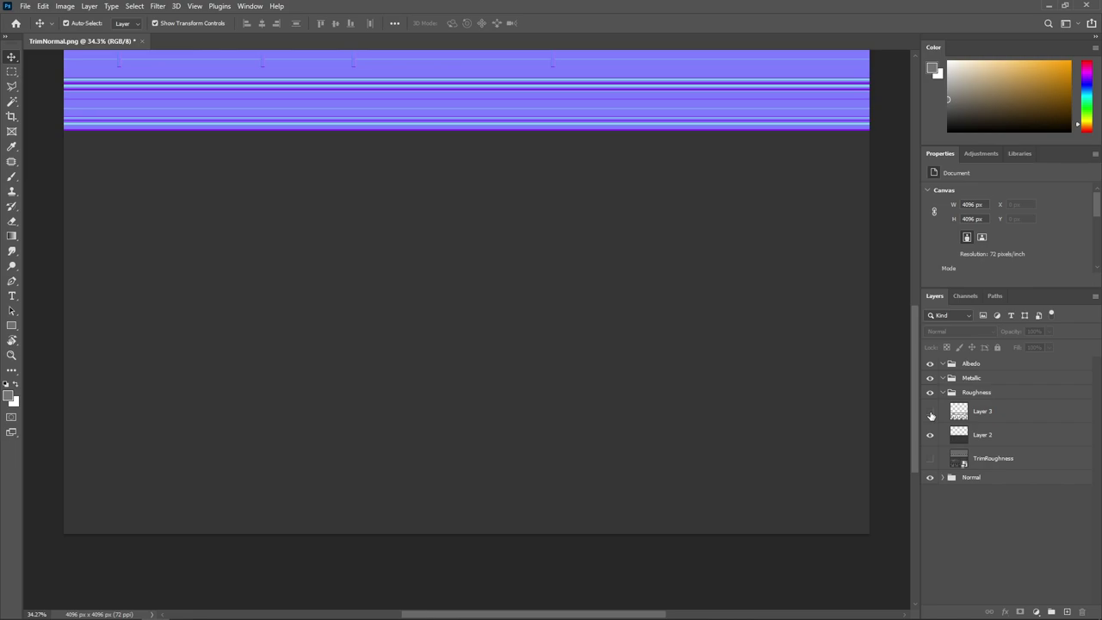
pyautogui.click(930, 415)
pyautogui.click(969, 445)
pyautogui.scroll(-2, 791, 381)
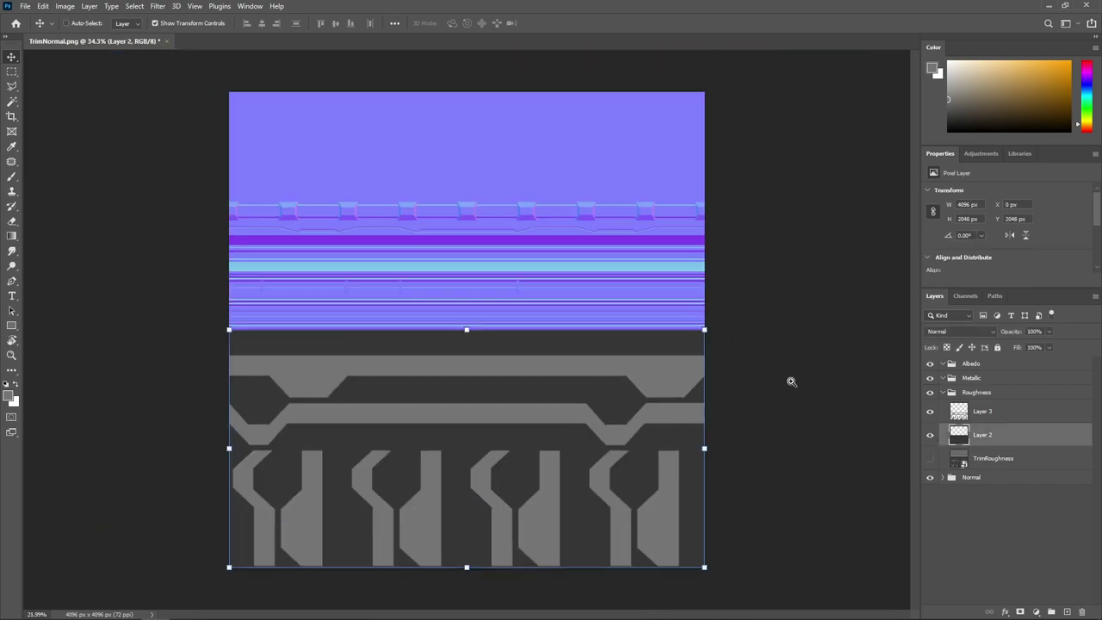
pyautogui.scroll(-1, 791, 381)
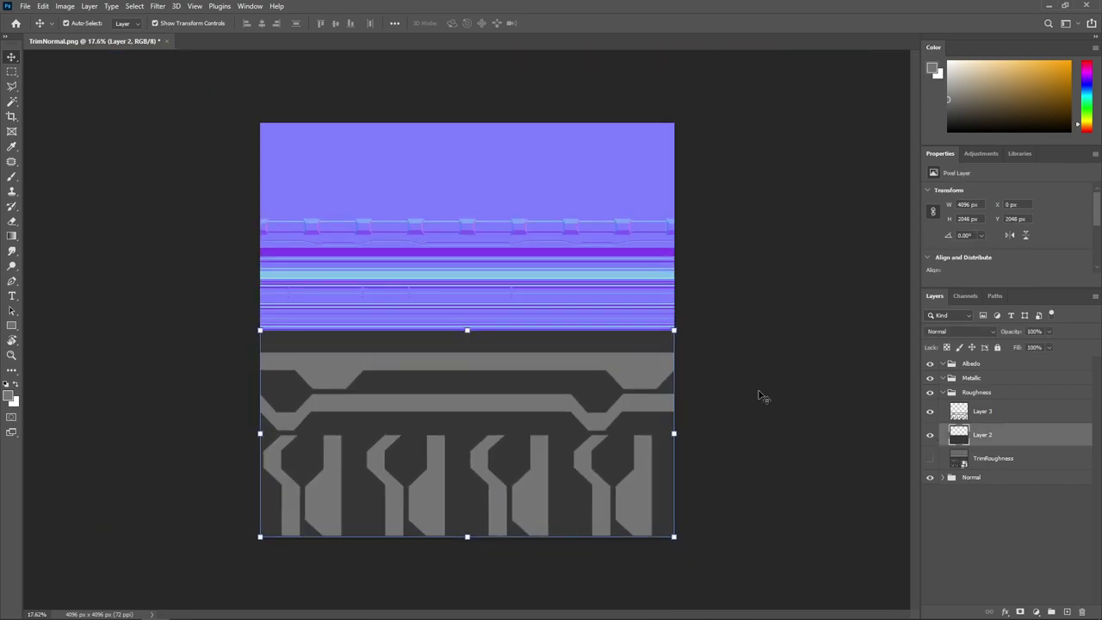
pyautogui.press('i')
pyautogui.click(624, 346)
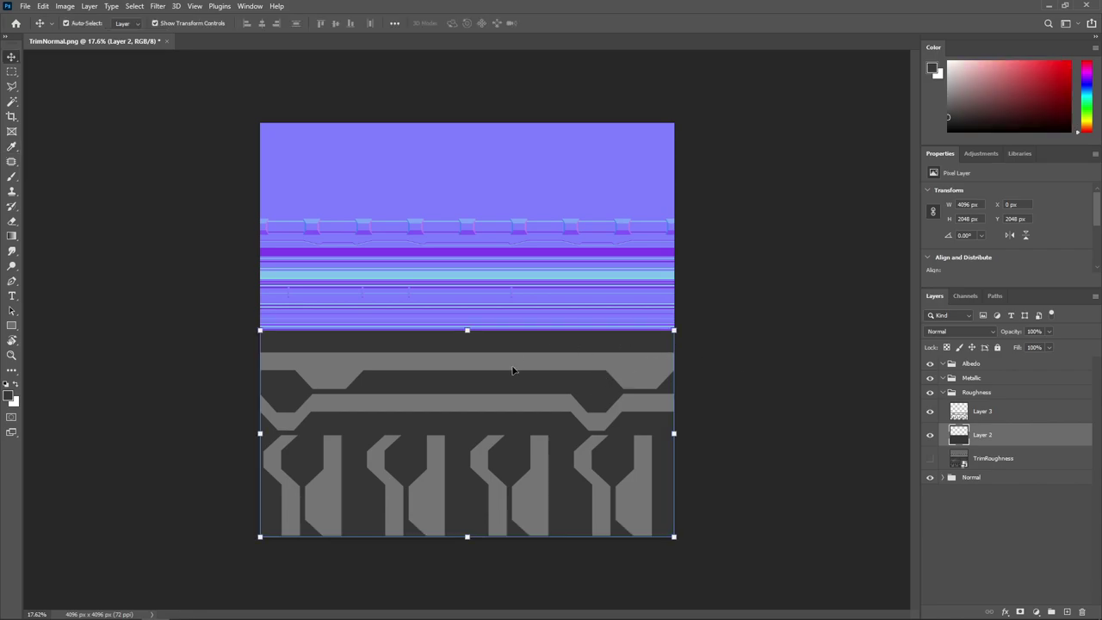
pyautogui.hotkey('shift', 'BackSpace')
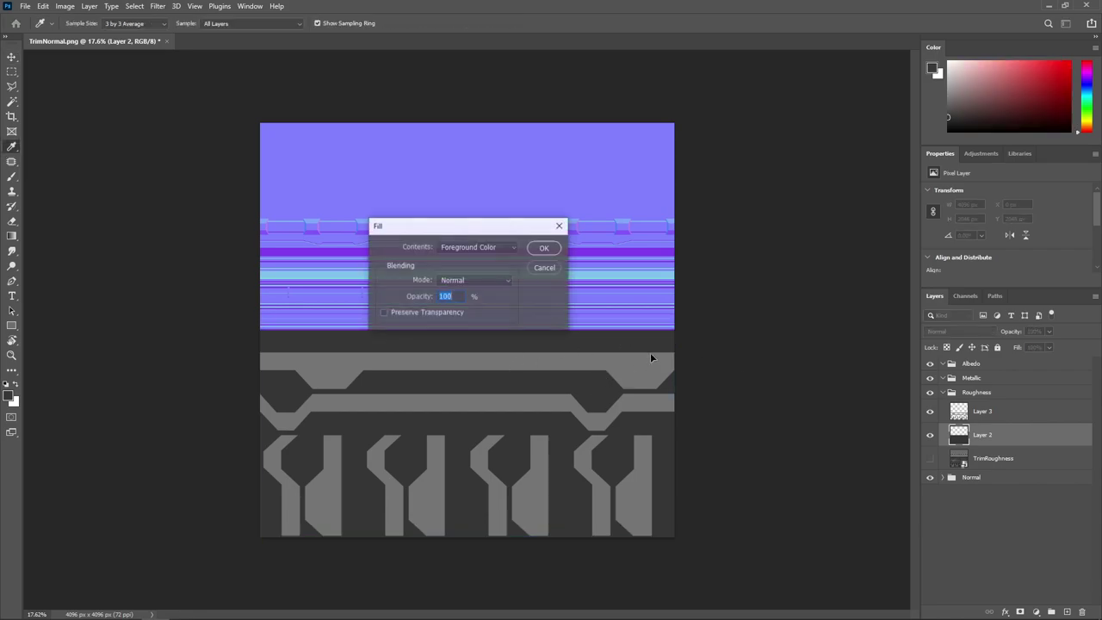
pyautogui.press('Return')
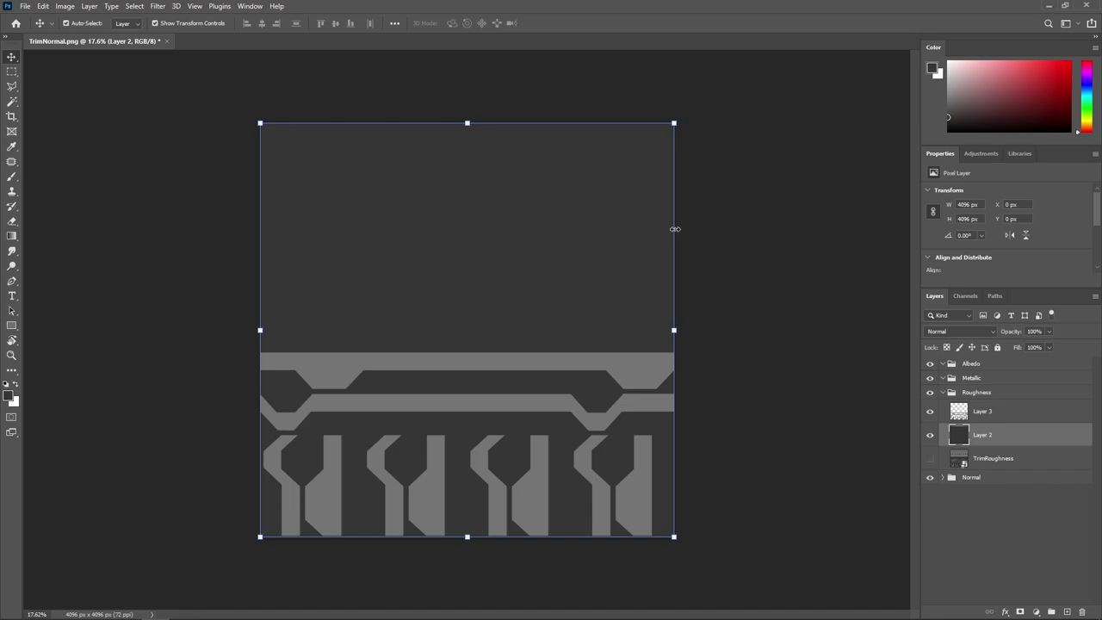
pyautogui.click(766, 244)
pyautogui.moveTo(709, 332); pyautogui.dragTo(717, 331)
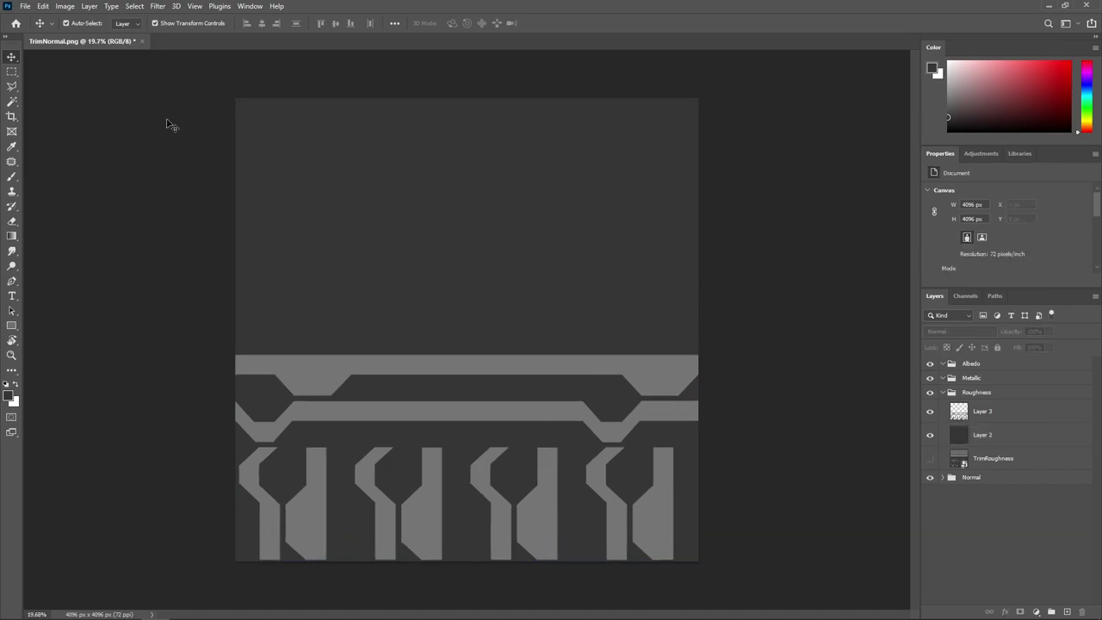
# Quick-export the roughness map as a PNG named TrimRoughnessIncomplete.png in the TrimSheets folder
pyautogui.click(26, 6)
pyautogui.moveTo(72, 175)
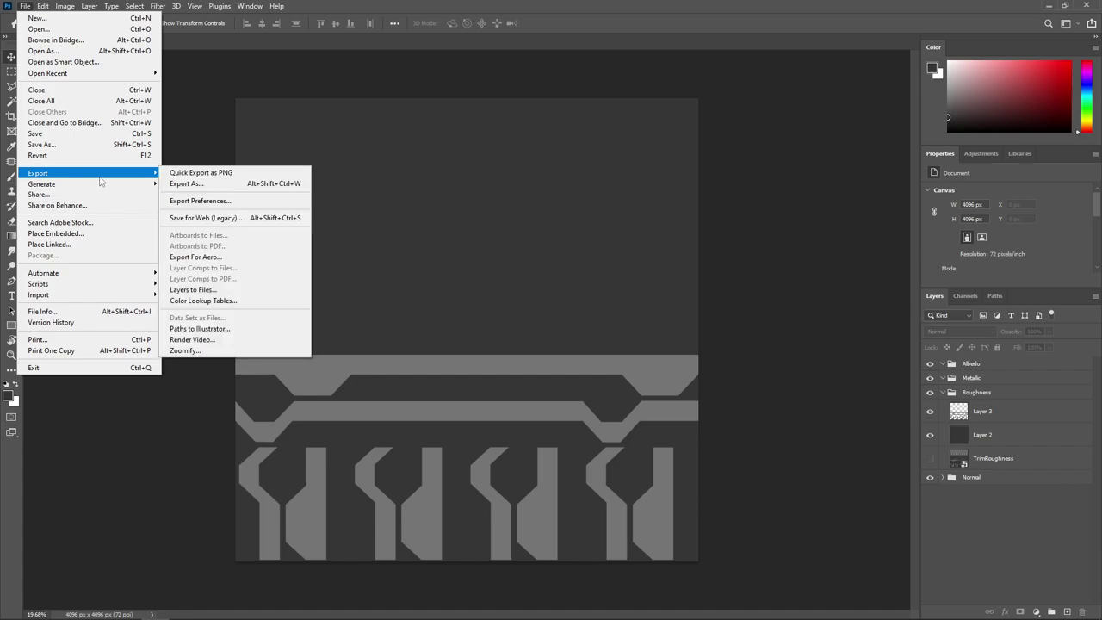
pyautogui.click(183, 173)
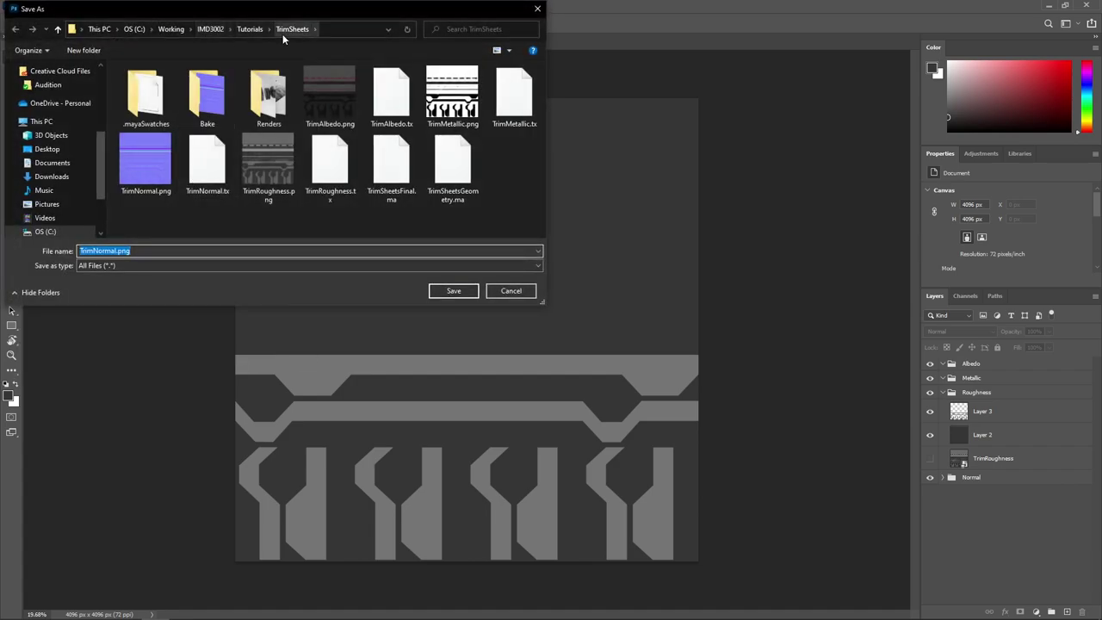
pyautogui.click(266, 196)
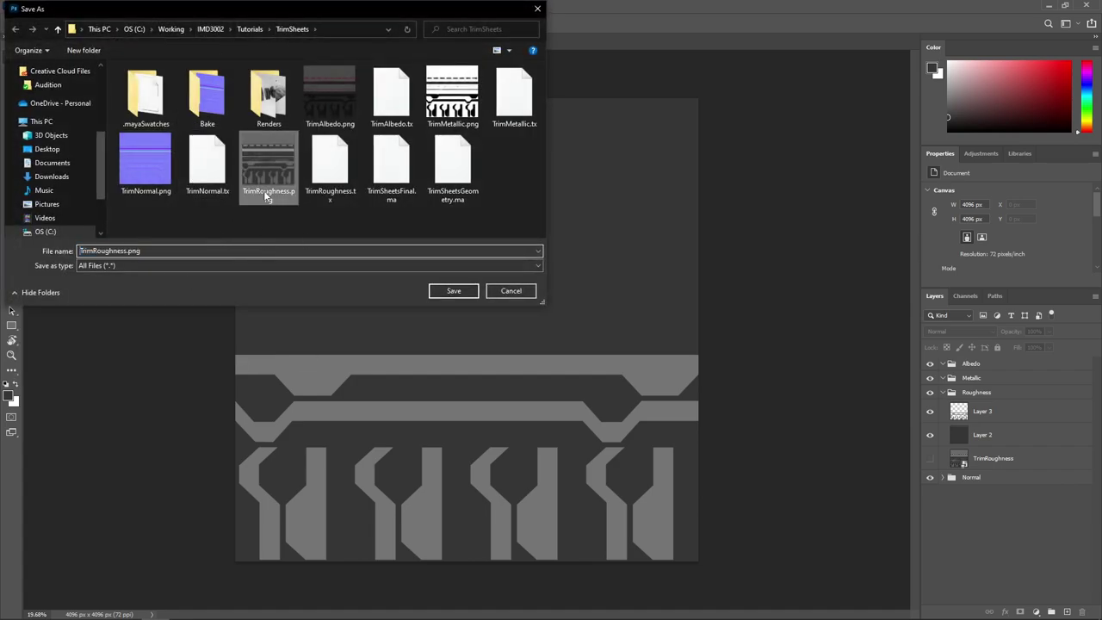
pyautogui.click(125, 251)
pyautogui.click(125, 251)
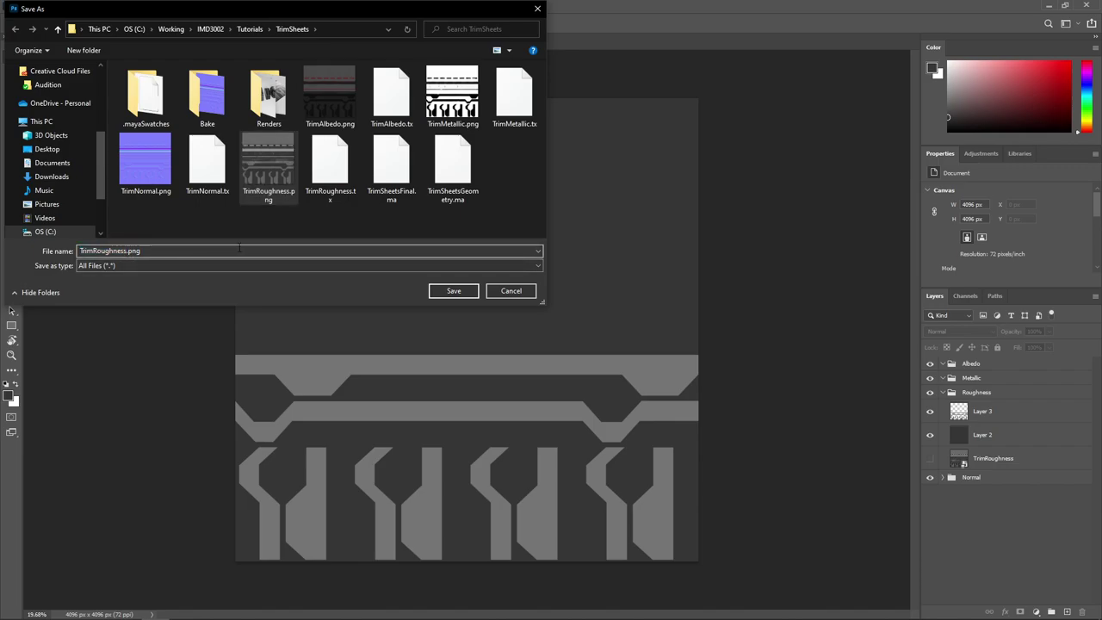
pyautogui.write('Incomple')
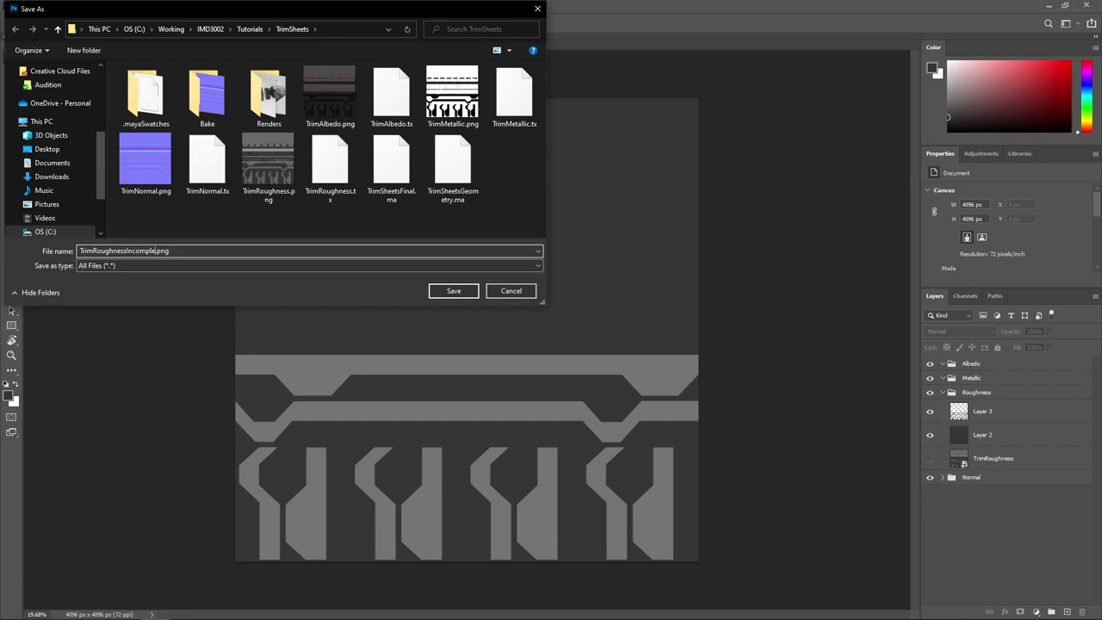
pyautogui.write('te')
pyautogui.click(455, 290)
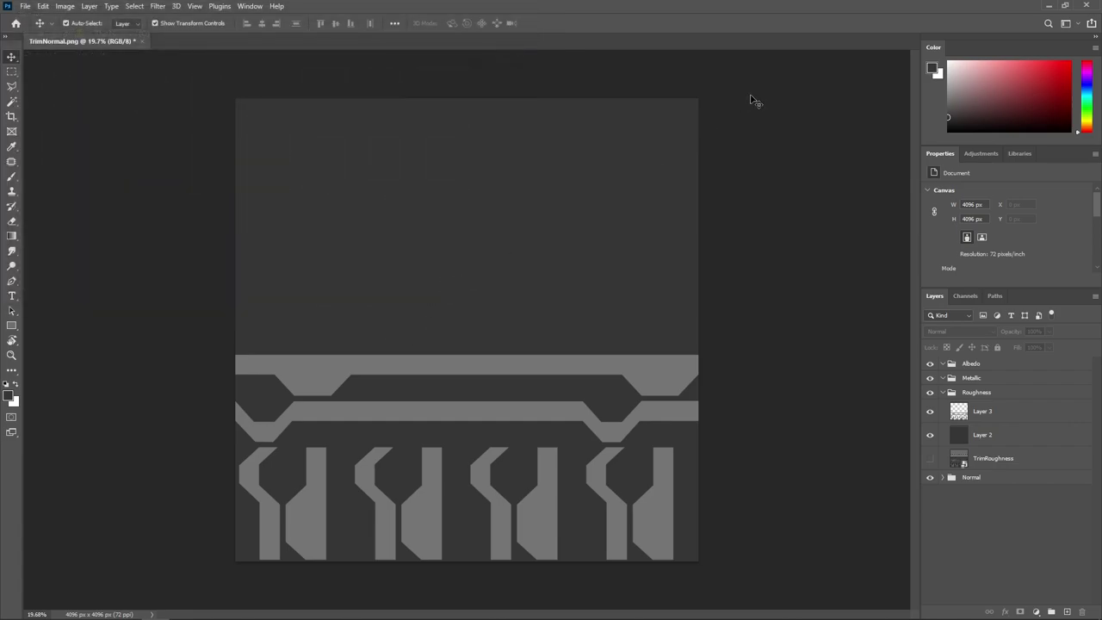
# Switch to Maya's Hypershade, create a File texture node and place it above the normal map's file node
pyautogui.hotkey('alt', 'Tab')
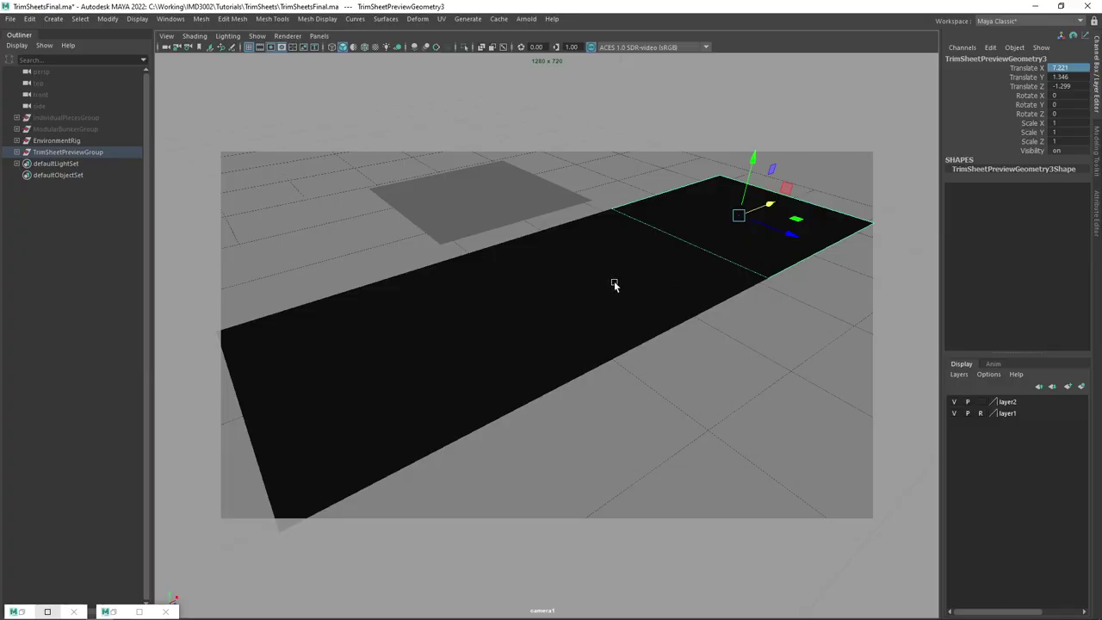
pyautogui.click(48, 610)
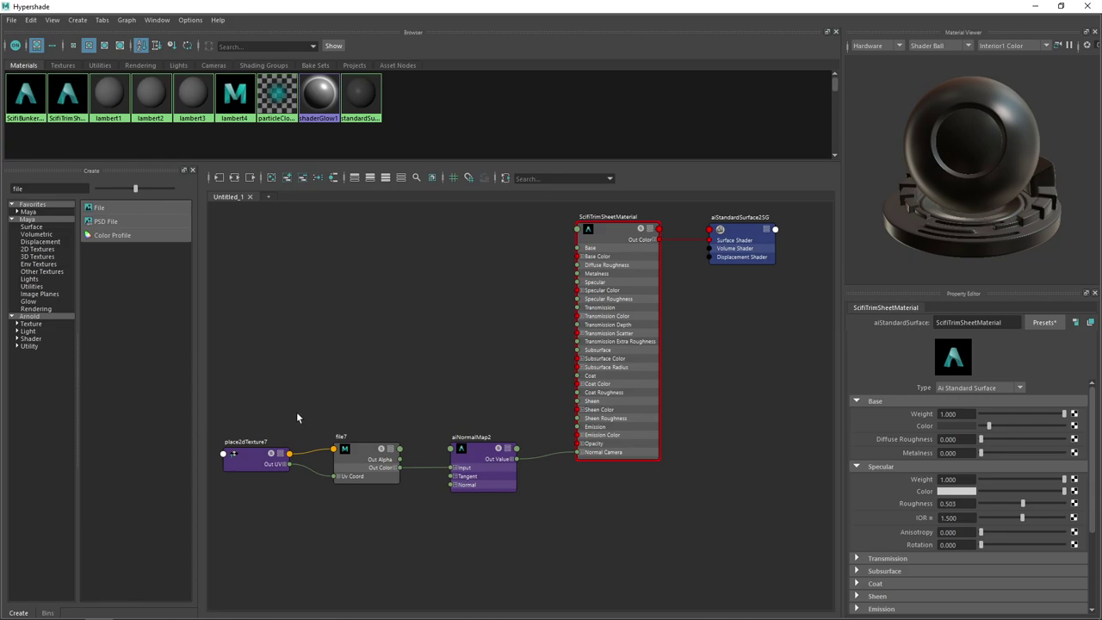
pyautogui.click(119, 206)
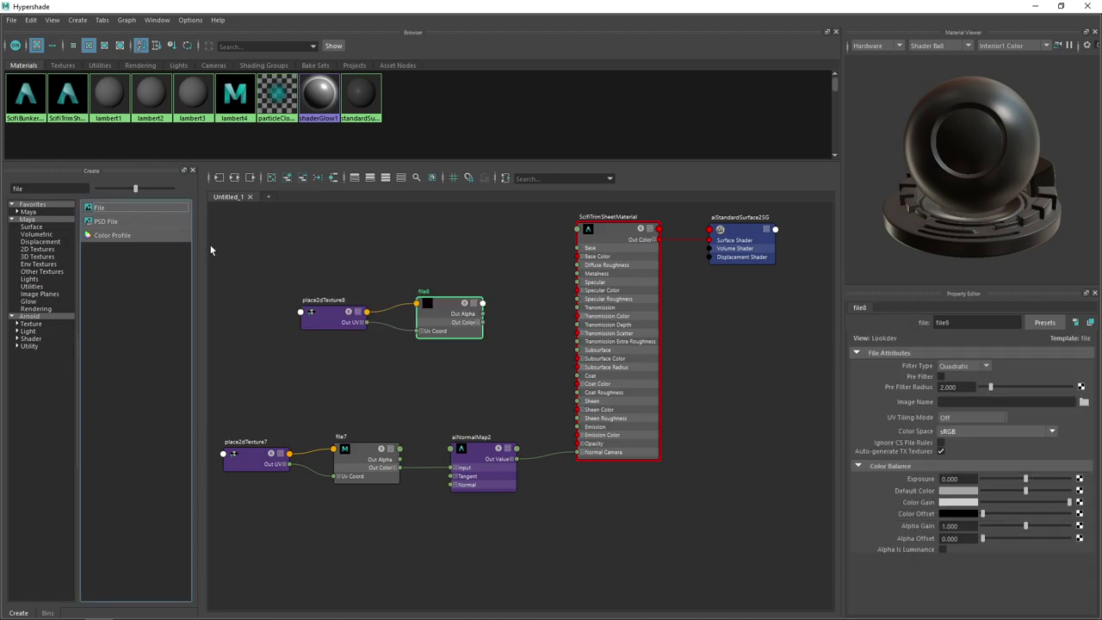
pyautogui.moveTo(448, 332); pyautogui.dragTo(372, 309)
pyautogui.click(400, 305)
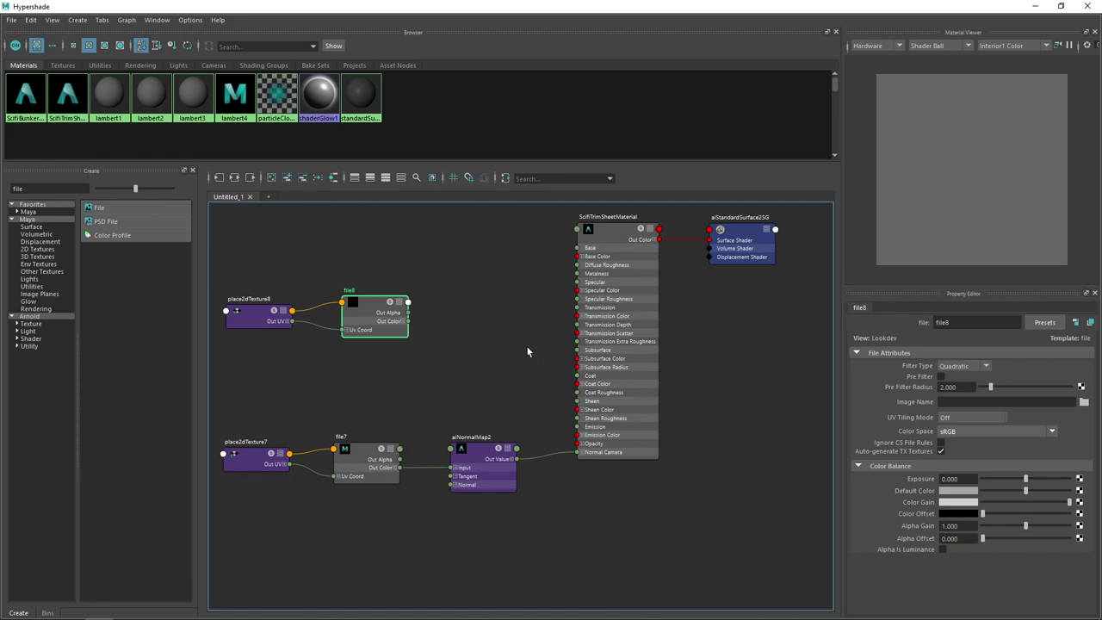
# Load TrimRoughnessIncomplete.png into the new file node and line it up with its placement node above the normal map nodes
pyautogui.click(1083, 402)
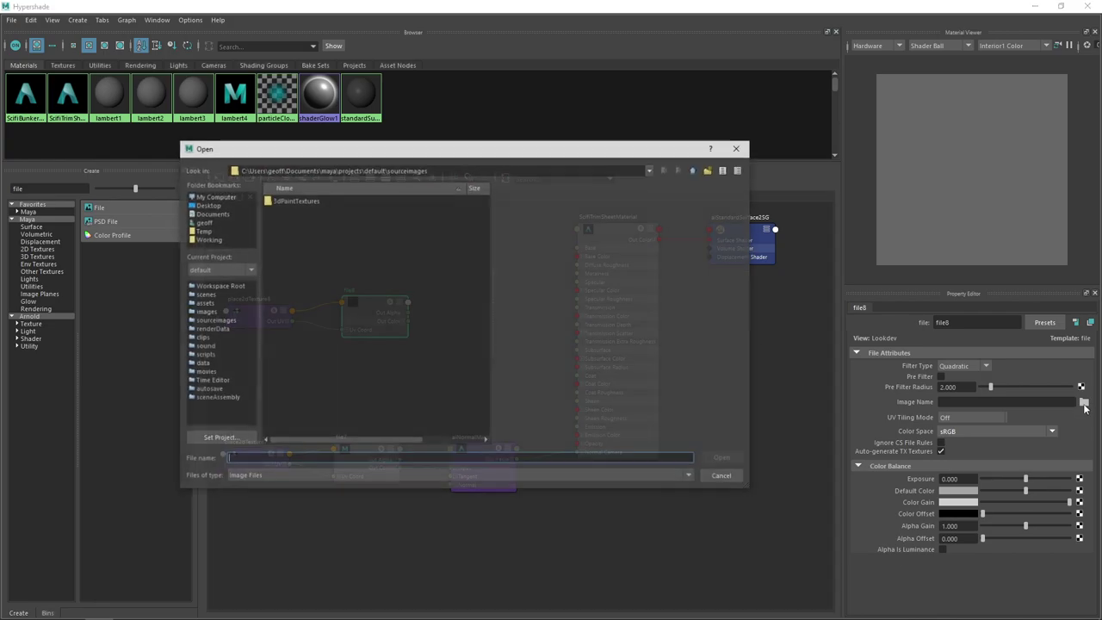
pyautogui.moveTo(320, 152); pyautogui.dragTo(0, 204)
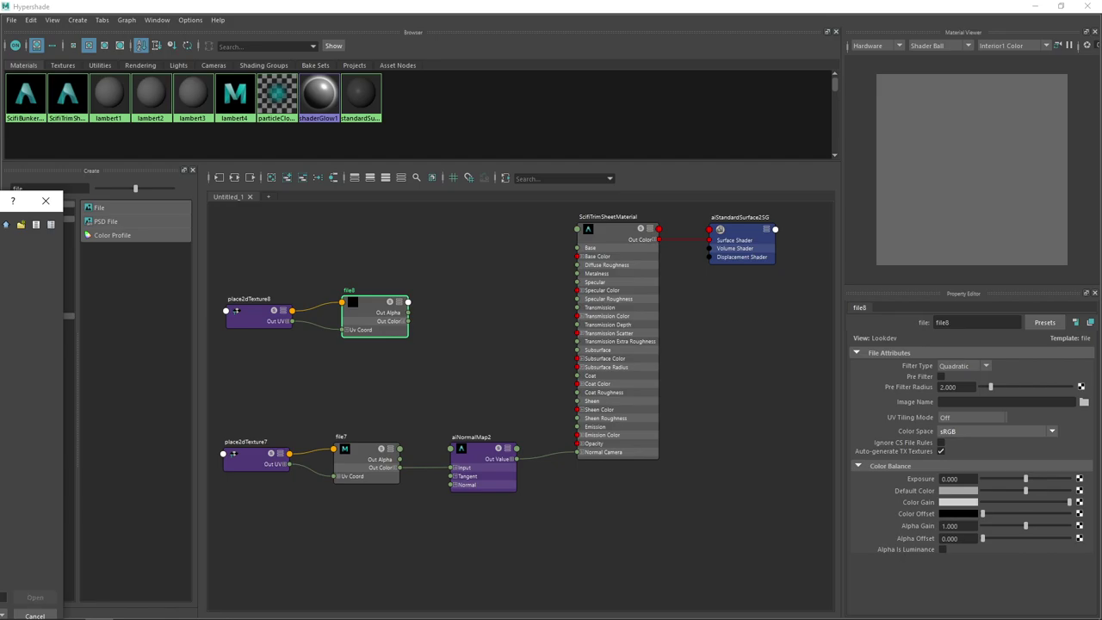
pyautogui.press('Escape')
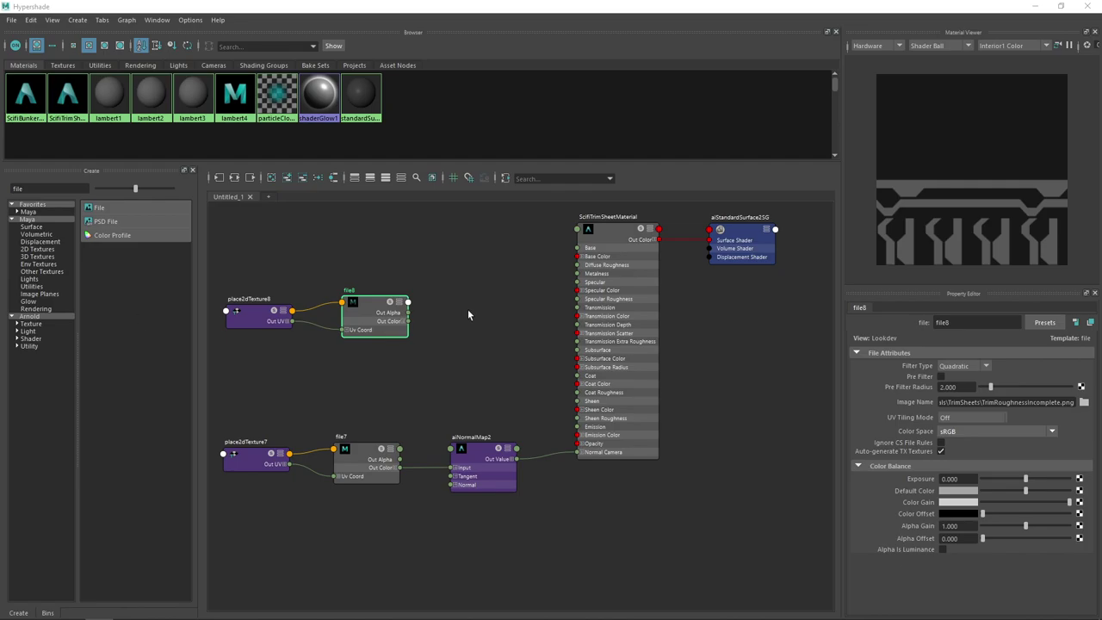
pyautogui.moveTo(485, 263); pyautogui.dragTo(295, 338)
pyautogui.moveTo(367, 308)
pyautogui.mouseDown()
pyautogui.moveTo(359, 323)
pyautogui.moveTo(365, 315)
pyautogui.mouseUp()
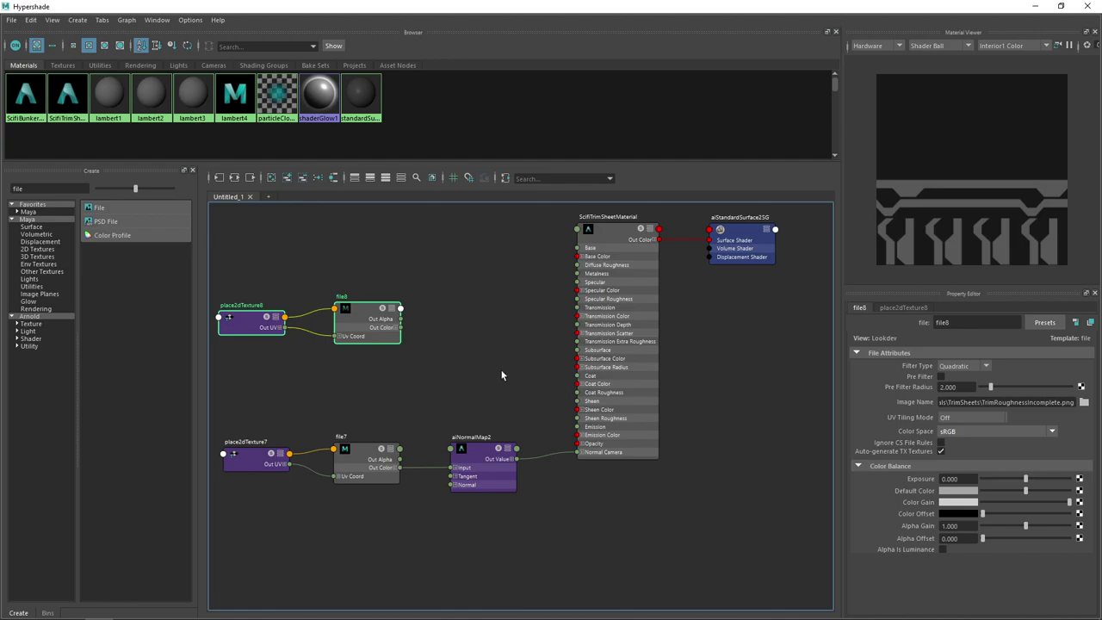
pyautogui.click(424, 376)
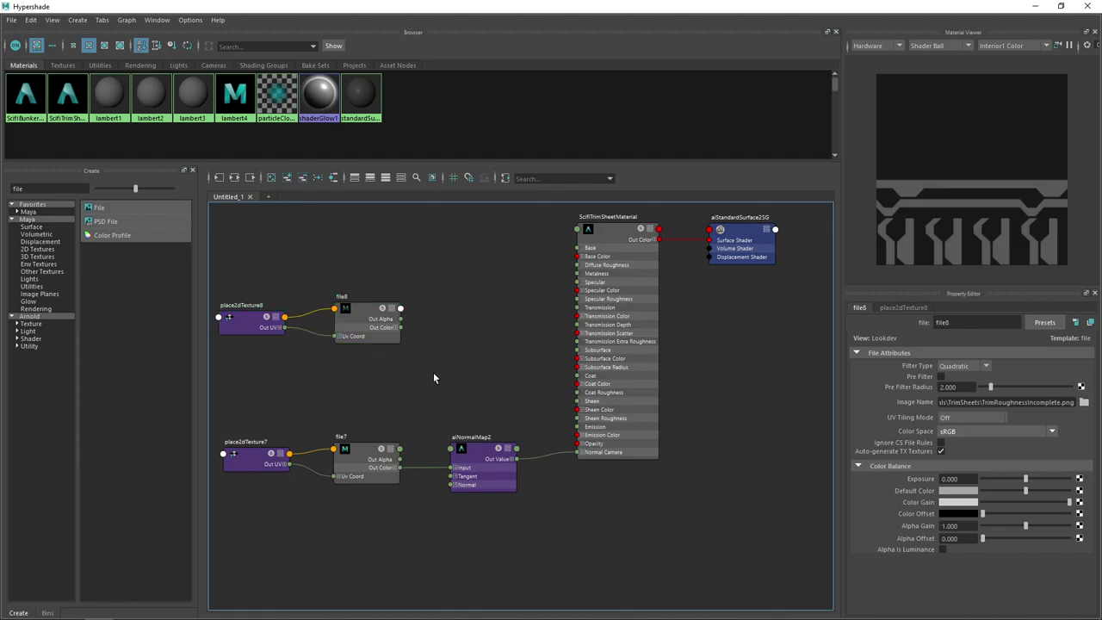
# View the separate R, G and B channels under the roughness file node's Out Color, and collapse them again
pyautogui.click(396, 328)
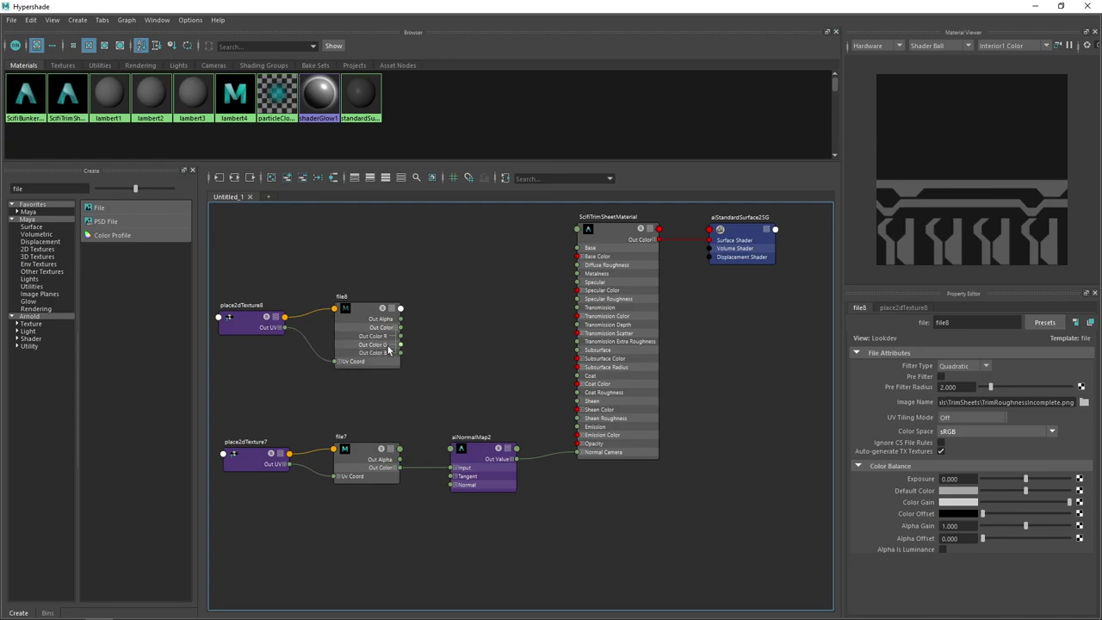
pyautogui.moveTo(394, 330); pyautogui.dragTo(394, 325)
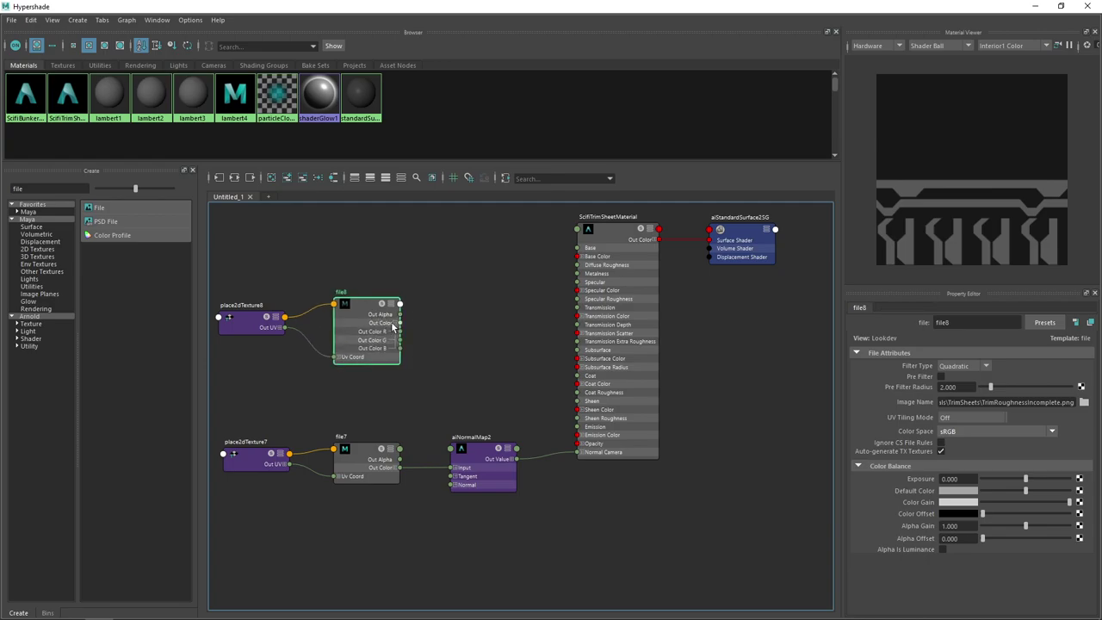
pyautogui.click(395, 324)
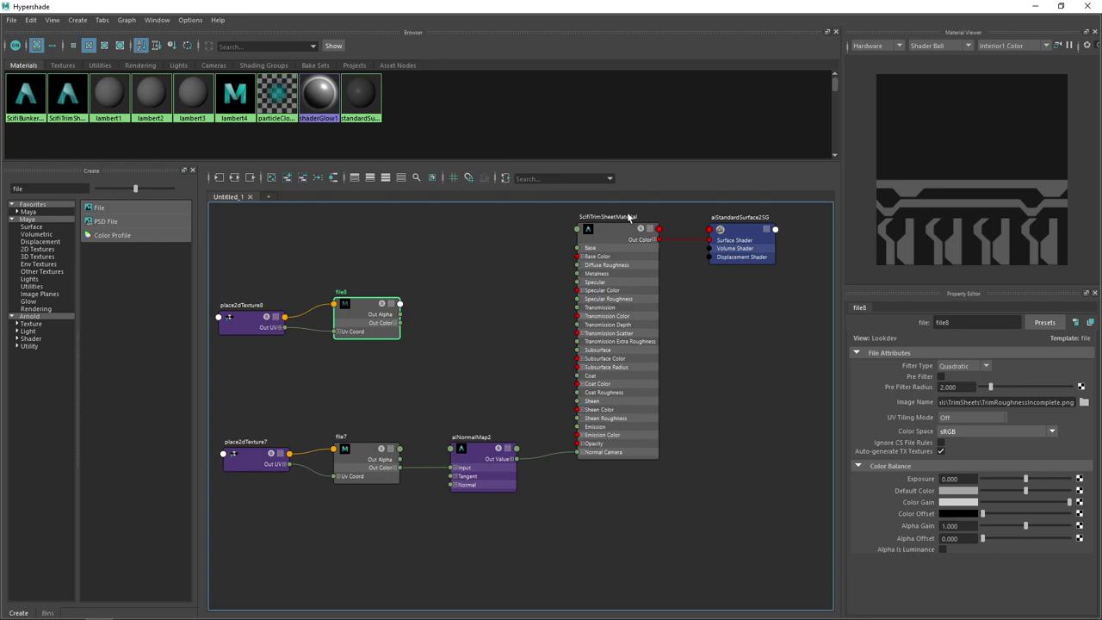
# Examine ScifiTrimSheetMaterial's attributes on the middle preview plane and its current look in the Arnold render
pyautogui.click(1031, 10)
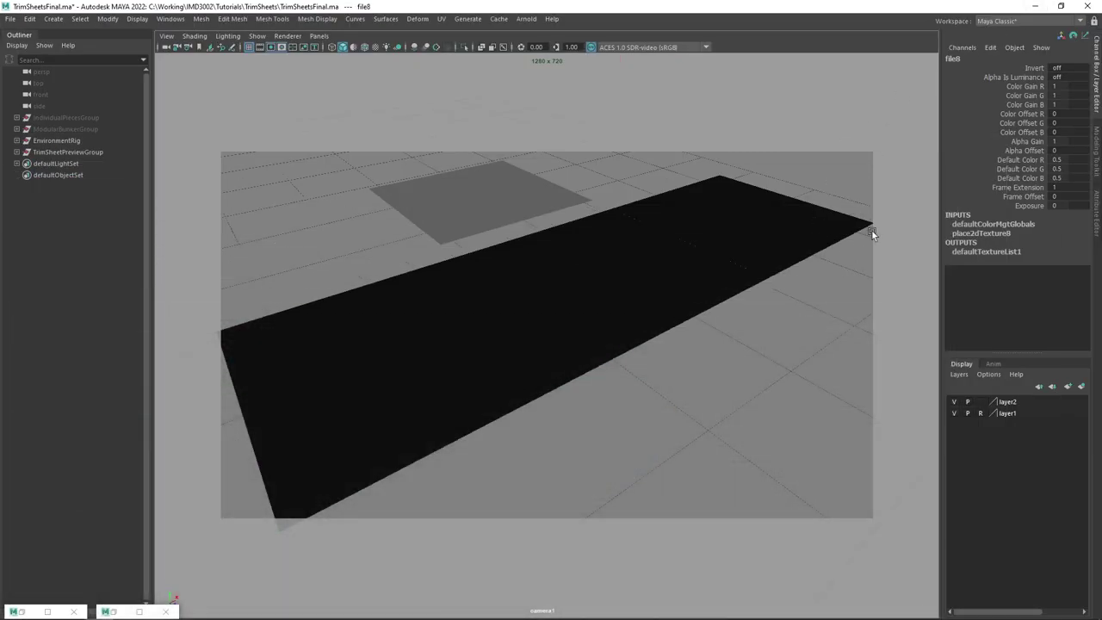
pyautogui.click(1097, 223)
pyautogui.click(583, 299)
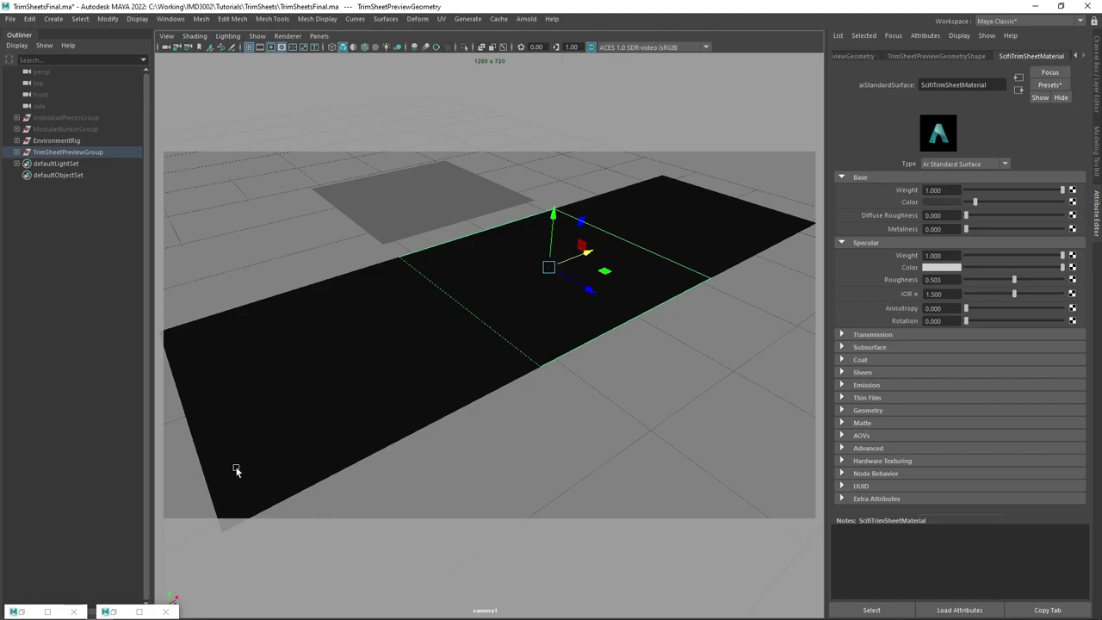
pyautogui.click(118, 612)
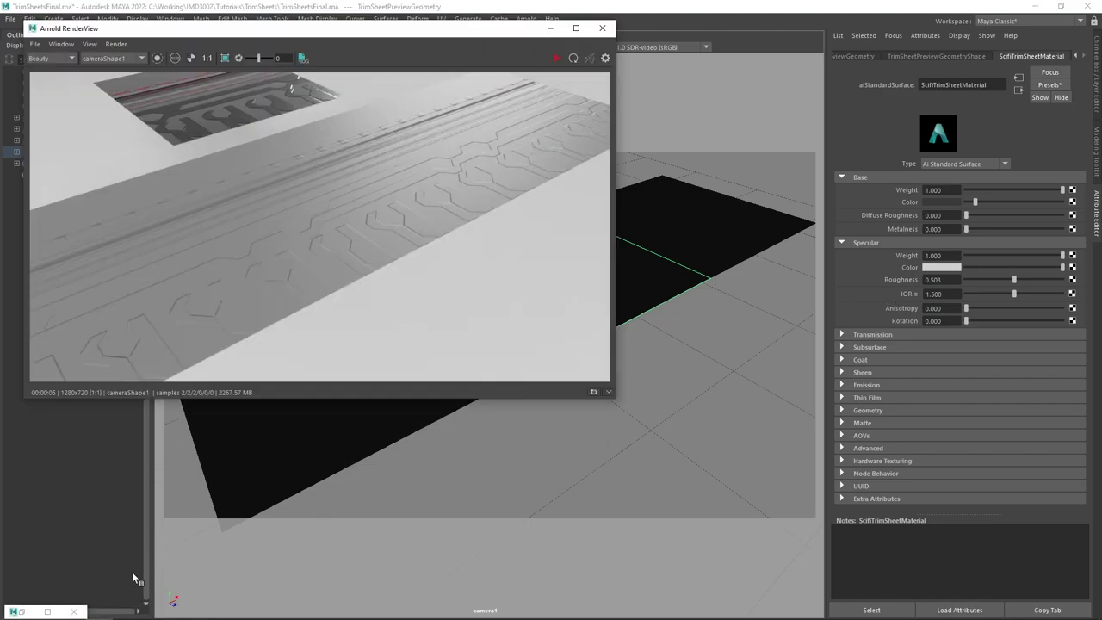
pyautogui.click(550, 28)
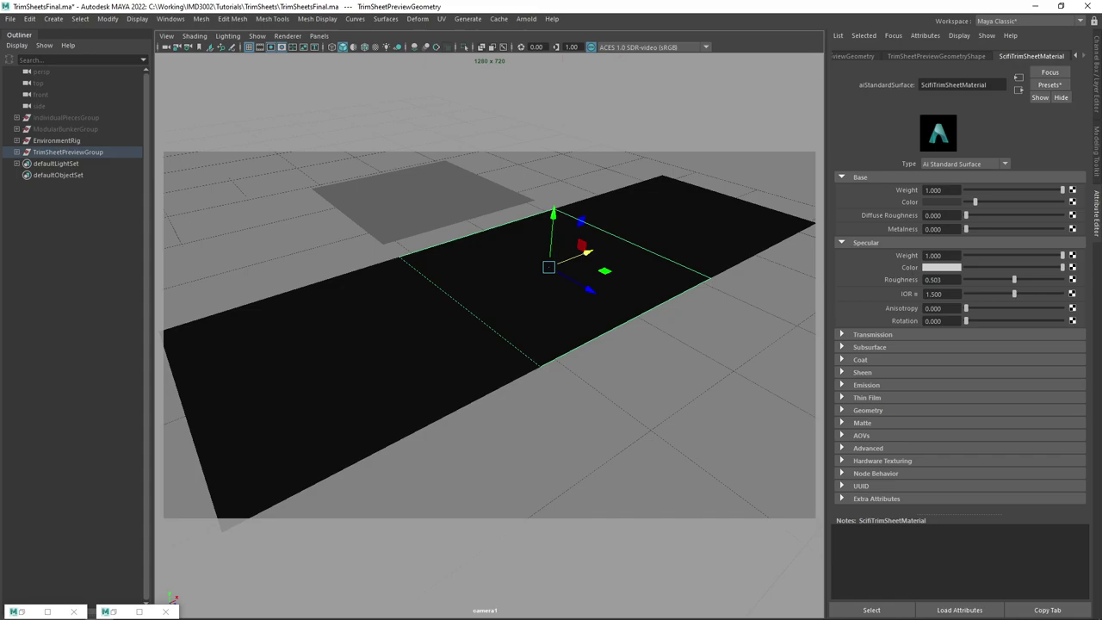
# Try connecting the roughness file node's Out Alpha to ScifiTrimSheetMaterial's Specular Roughness in Hypershade, and remove the connection
pyautogui.click(21, 611)
pyautogui.click(401, 316)
pyautogui.moveTo(401, 319); pyautogui.dragTo(565, 300)
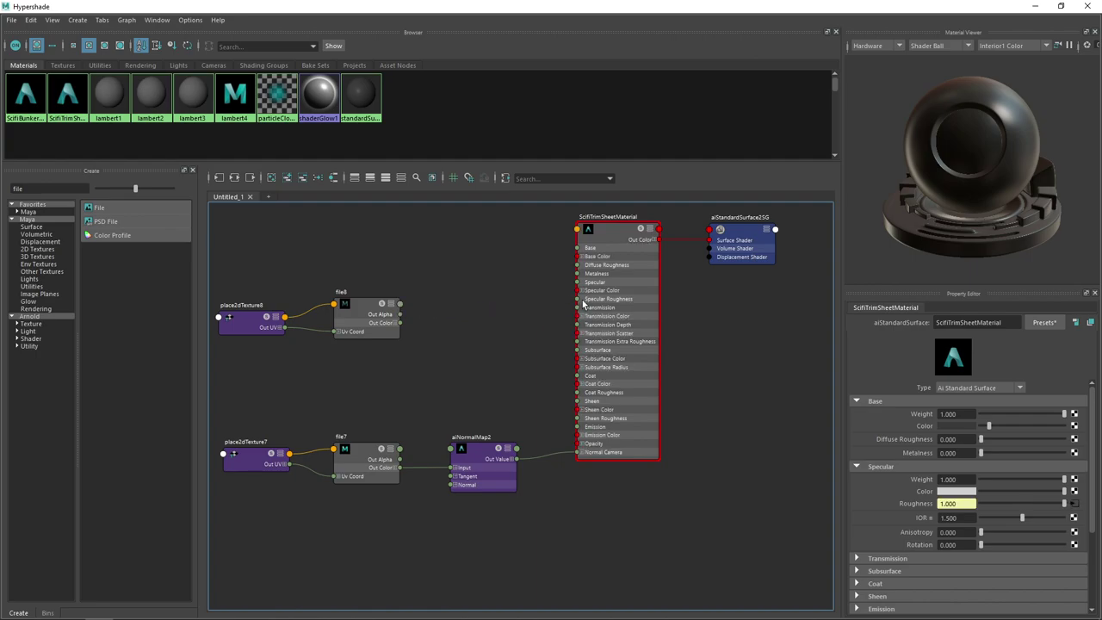
pyautogui.moveTo(493, 311); pyautogui.dragTo(496, 327)
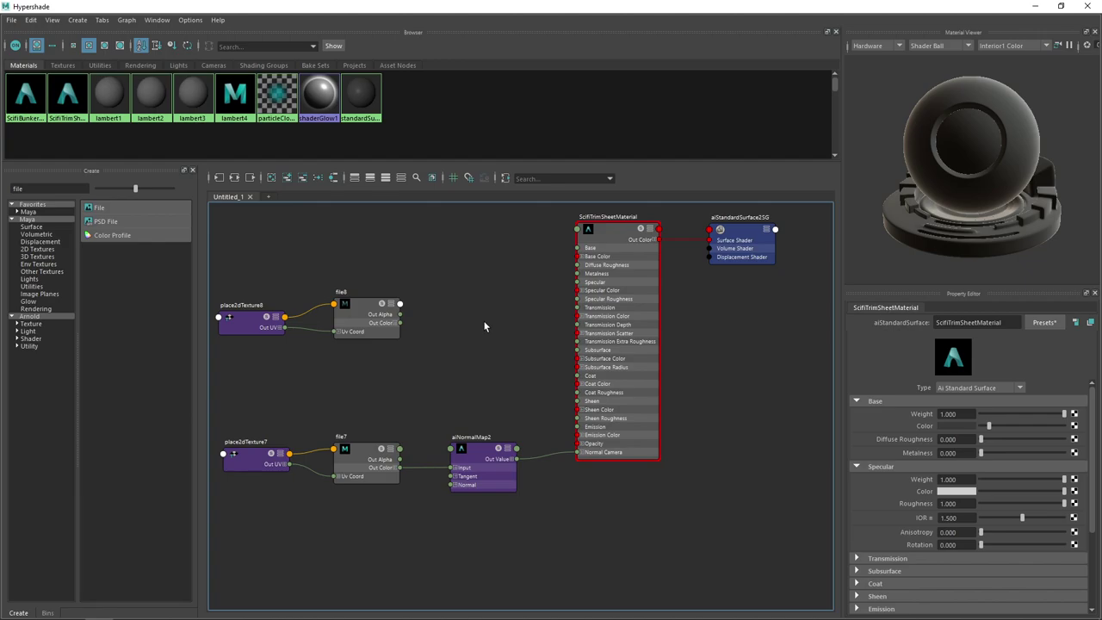
# Expand the roughness file node's Out Color into its R, G and B outputs and move it and its placement node closer to the material
pyautogui.click(396, 323)
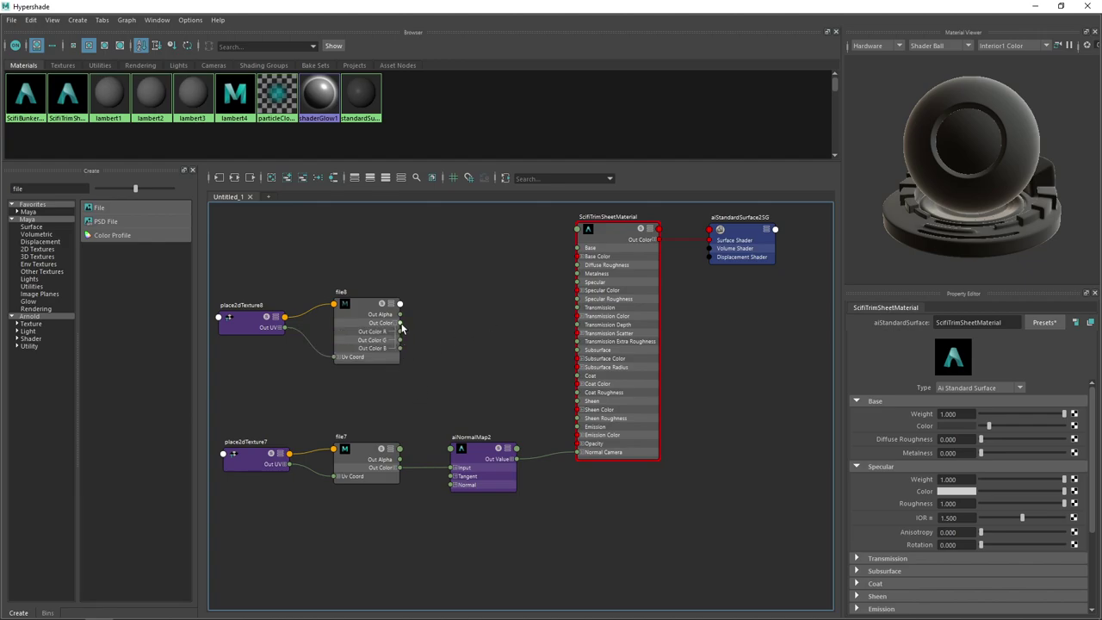
pyautogui.moveTo(399, 322); pyautogui.dragTo(489, 335)
pyautogui.scroll(3, 382, 381)
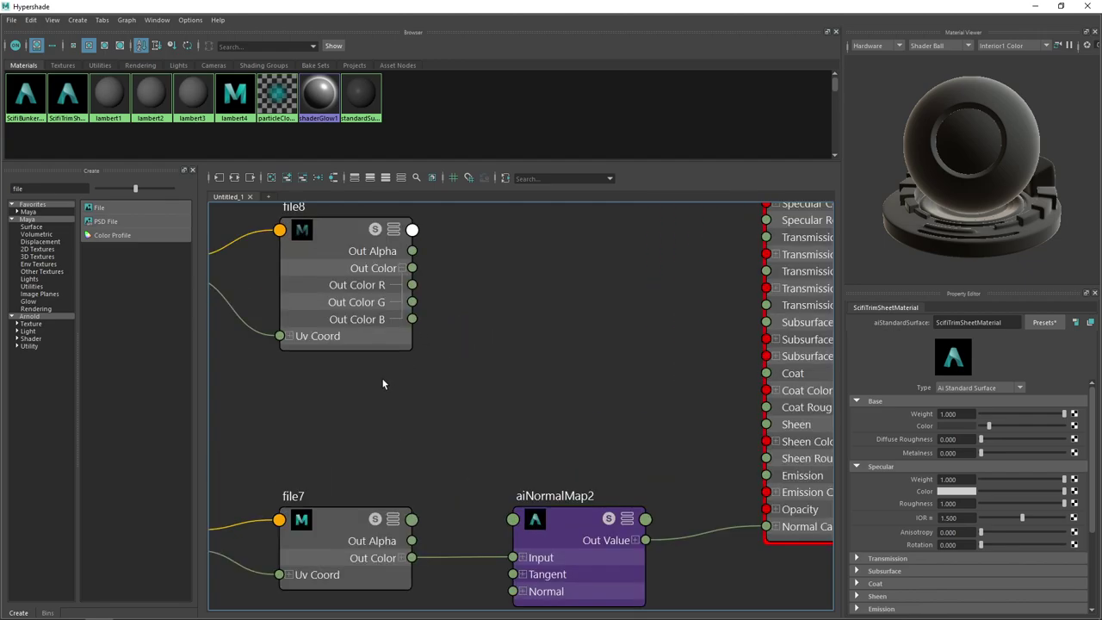
pyautogui.scroll(-1, 465, 371)
pyautogui.moveTo(383, 277); pyautogui.dragTo(550, 278)
pyautogui.moveTo(224, 289); pyautogui.dragTo(408, 283)
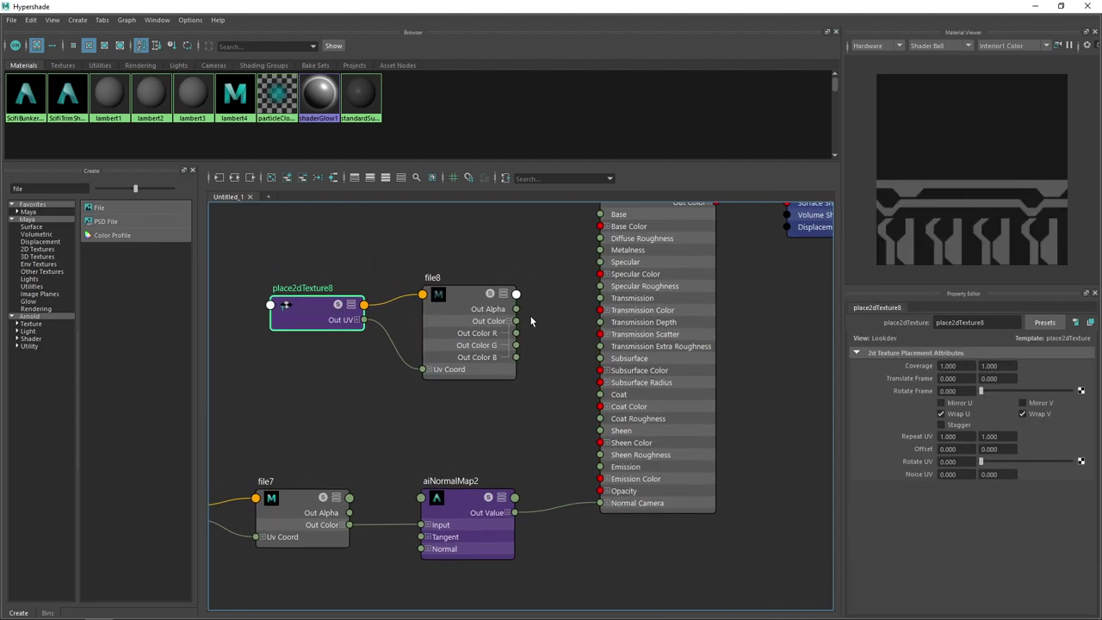
pyautogui.scroll(3, 504, 330)
pyautogui.moveTo(504, 329); pyautogui.dragTo(541, 309)
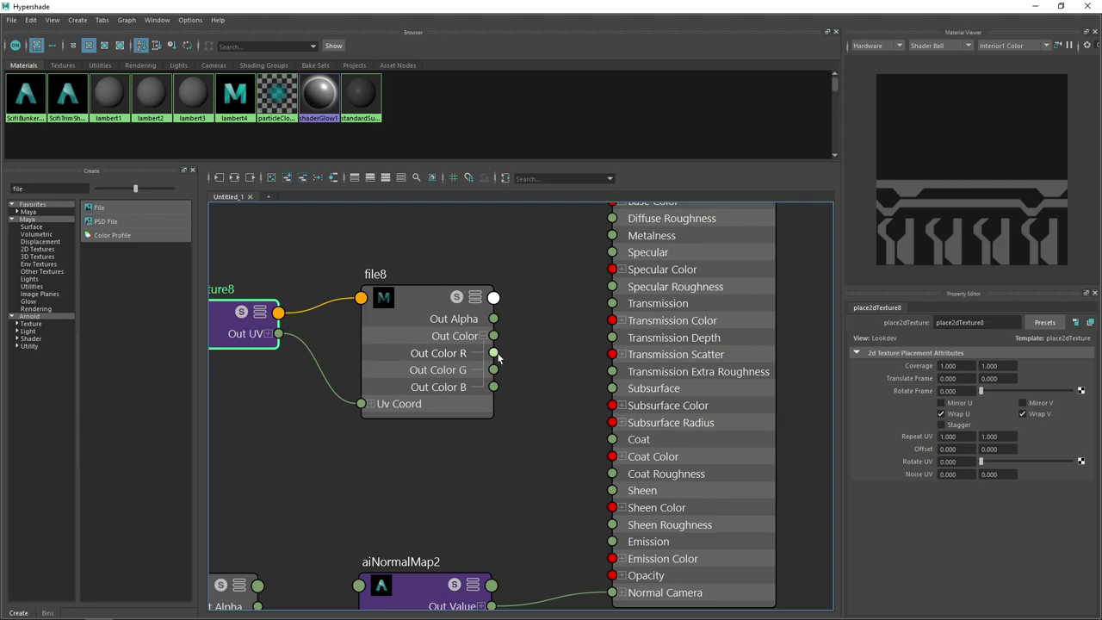
# Connect the roughness file node's Out Color R to ScifiTrimSheetMaterial's Specular Roughness and set the file's color space to Raw
pyautogui.moveTo(497, 355); pyautogui.dragTo(613, 287)
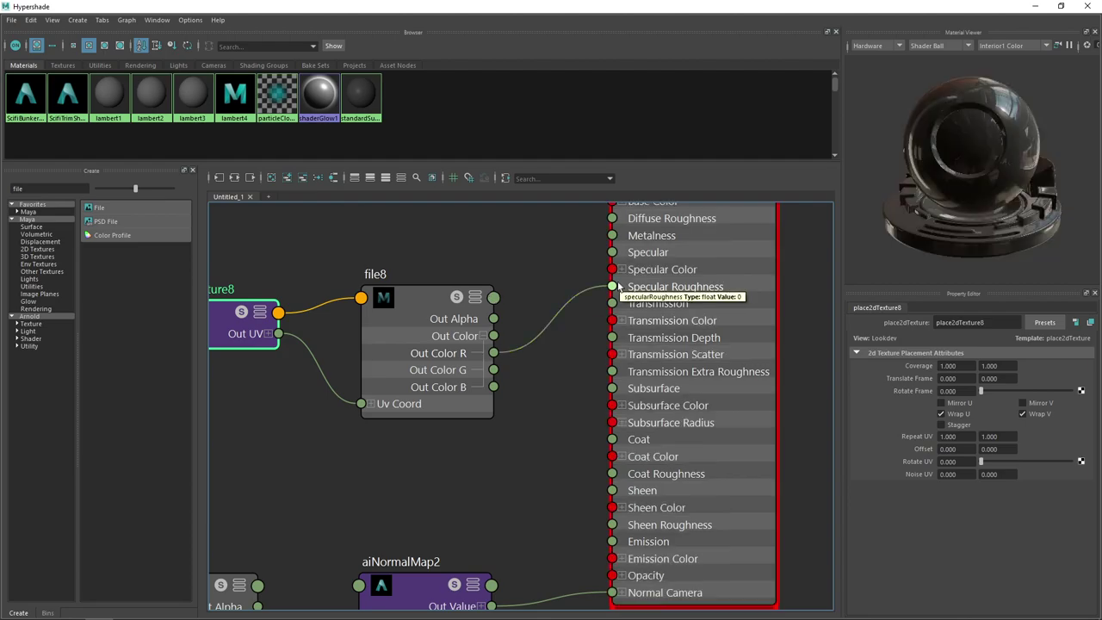
pyautogui.scroll(-2, 586, 317)
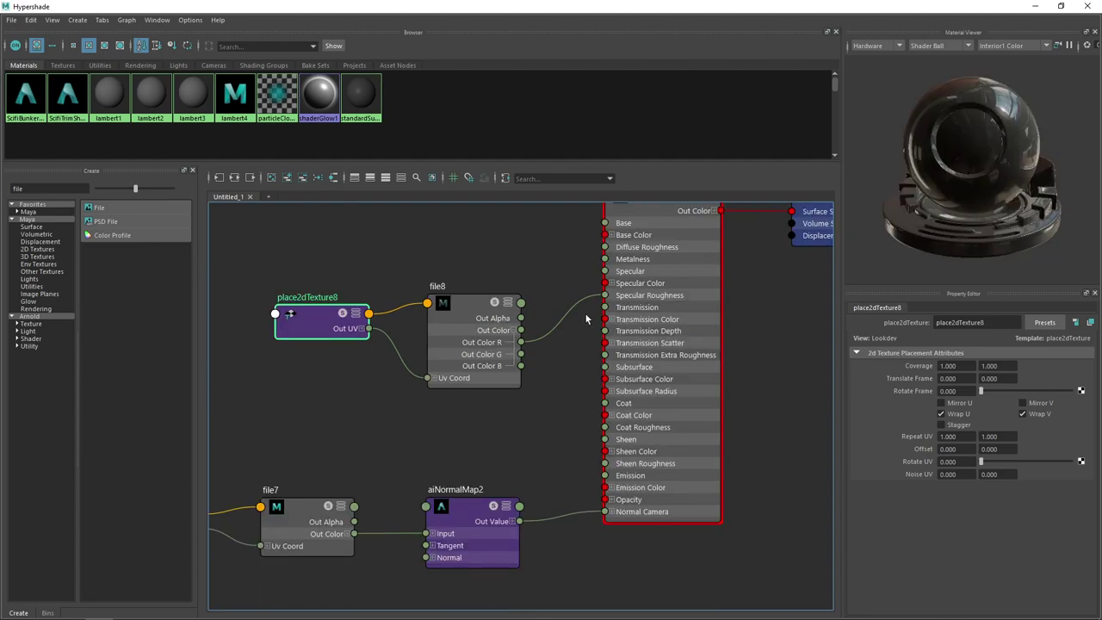
pyautogui.click(472, 311)
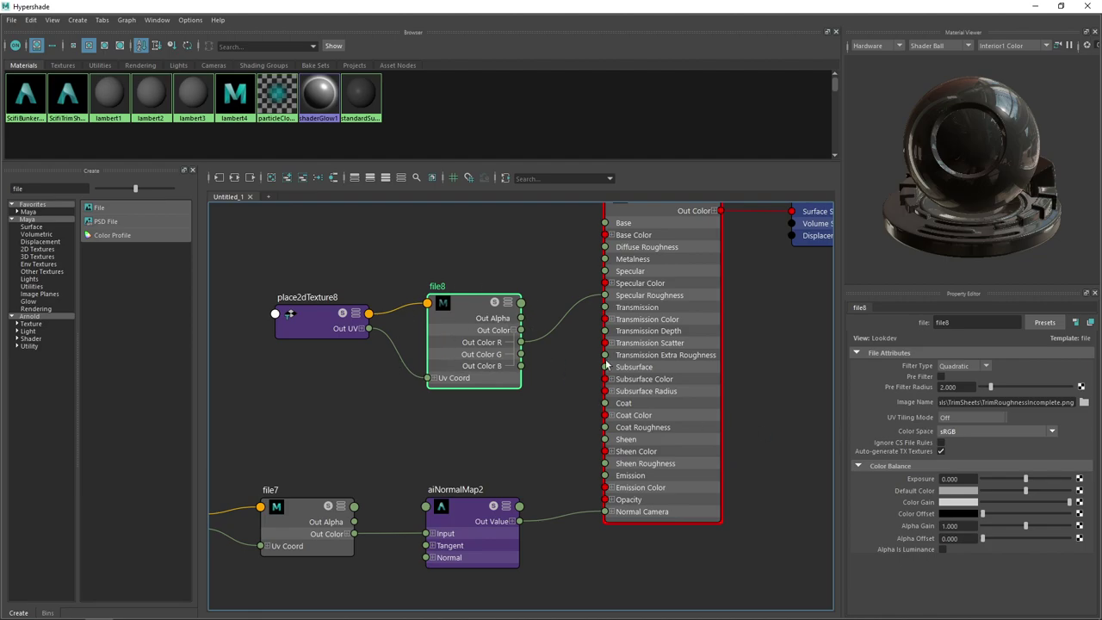
pyautogui.click(950, 435)
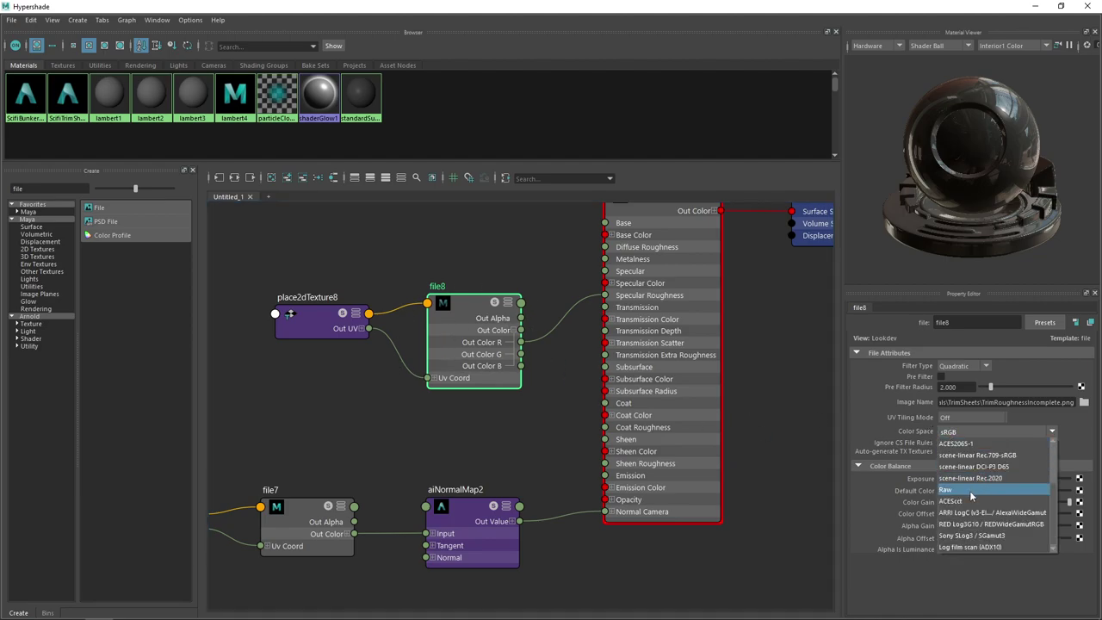
pyautogui.click(969, 491)
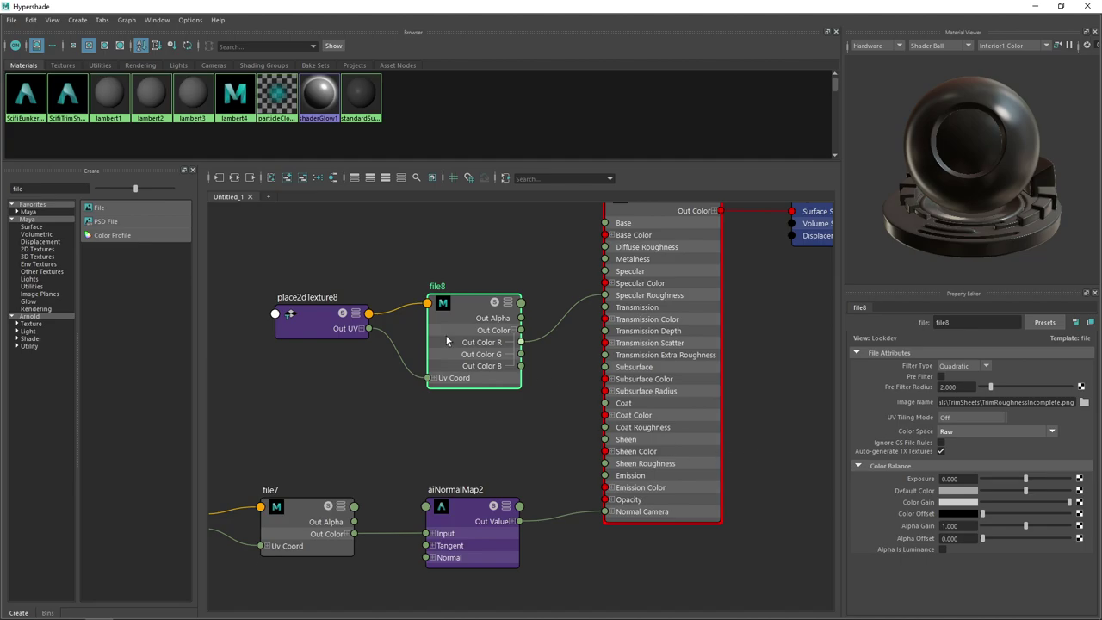
# Move the roughness file node and its placement node together further away from the material, roughly above the normal map nodes
pyautogui.moveTo(254, 262); pyautogui.dragTo(413, 375)
pyautogui.moveTo(464, 320); pyautogui.dragTo(386, 331)
pyautogui.scroll(-3, 482, 363)
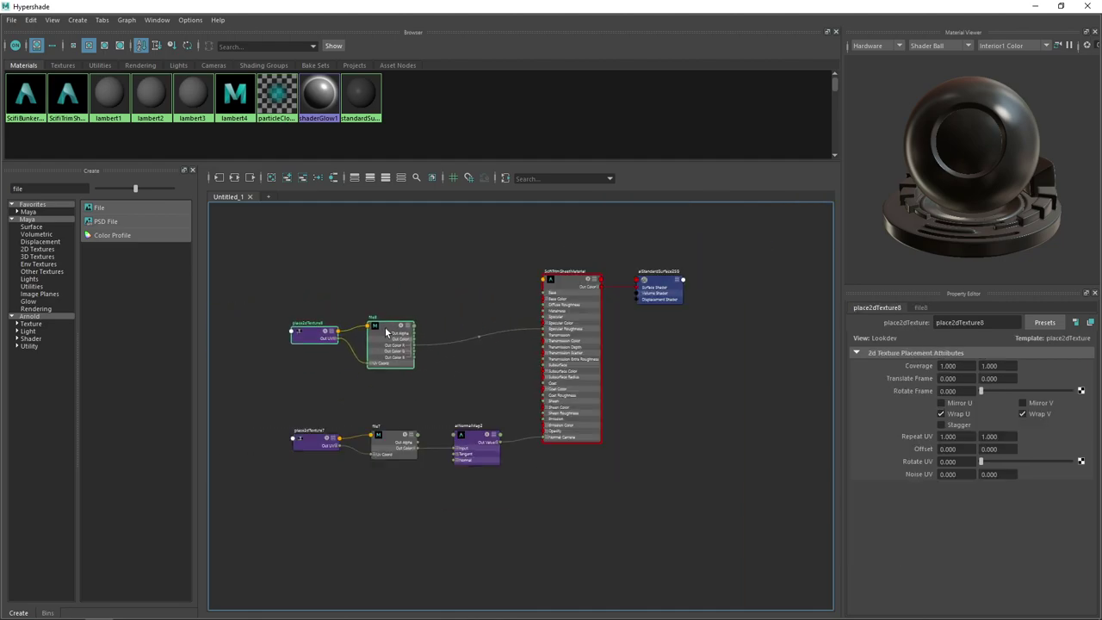
# Restart the Arnold render and examine the trim sheet's roughness contrast on the preview plane from closer camera views
pyautogui.click(1036, 6)
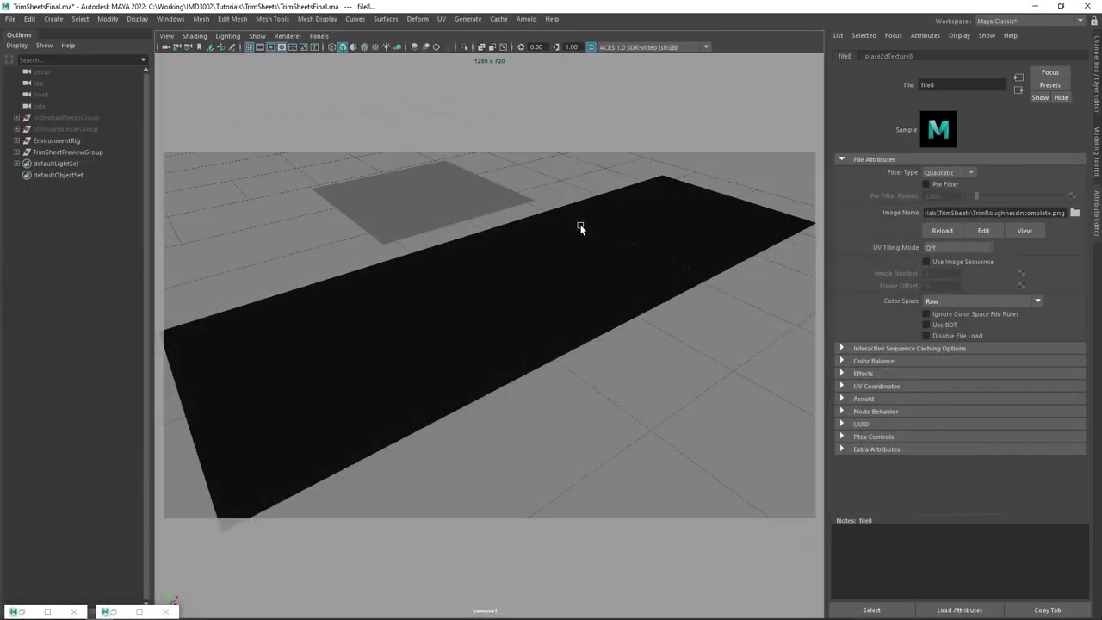
pyautogui.click(110, 611)
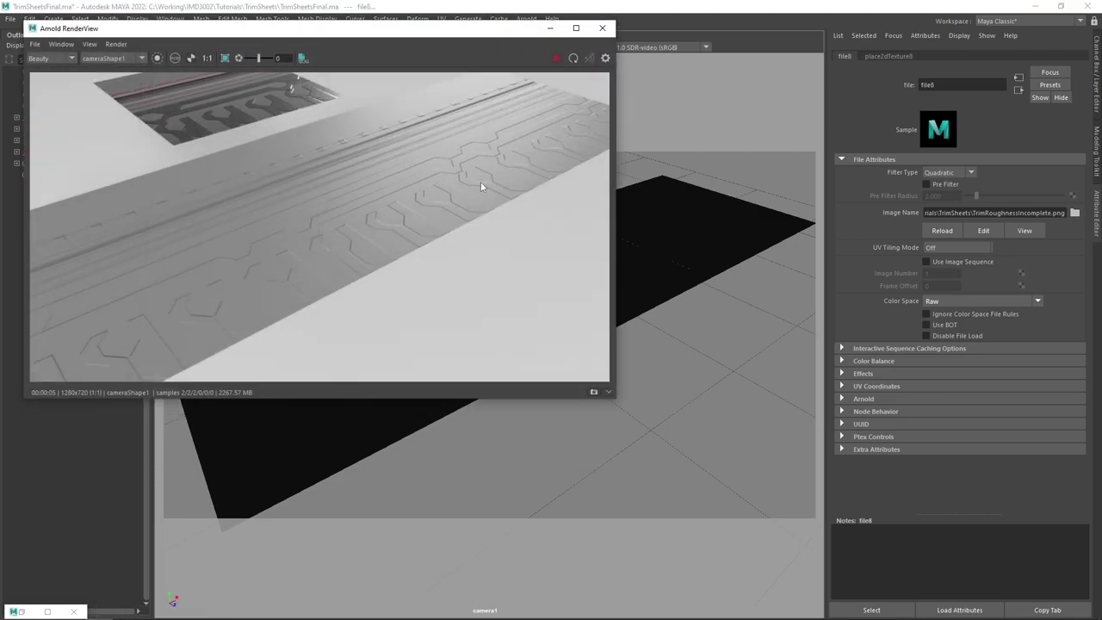
pyautogui.click(557, 58)
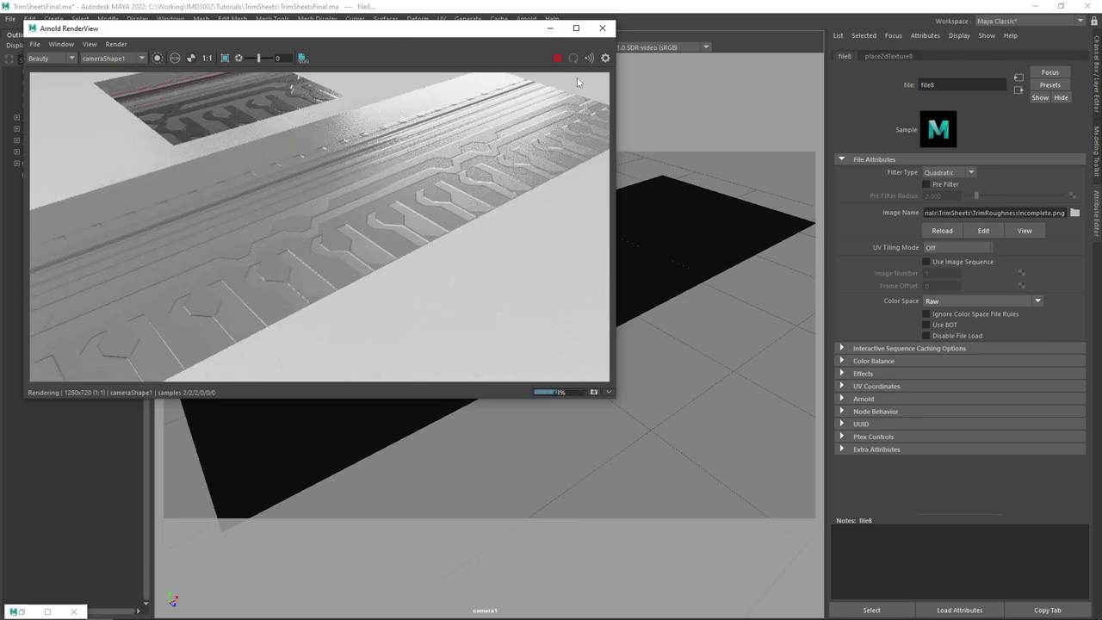
pyautogui.scroll(1, 706, 250)
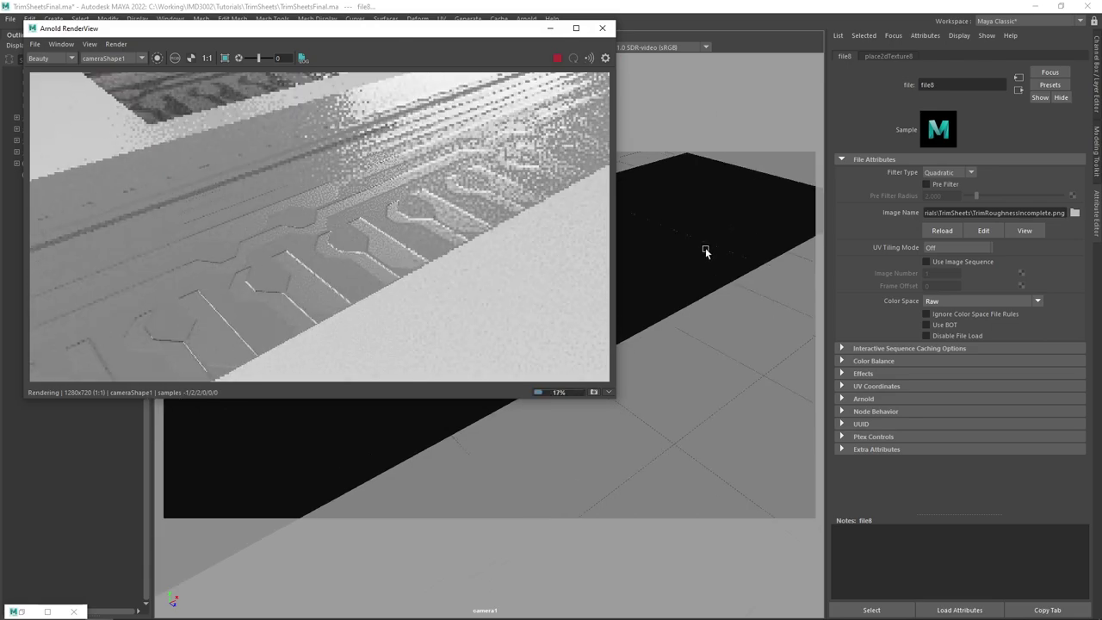
pyautogui.moveTo(700, 268); pyautogui.dragTo(728, 251)
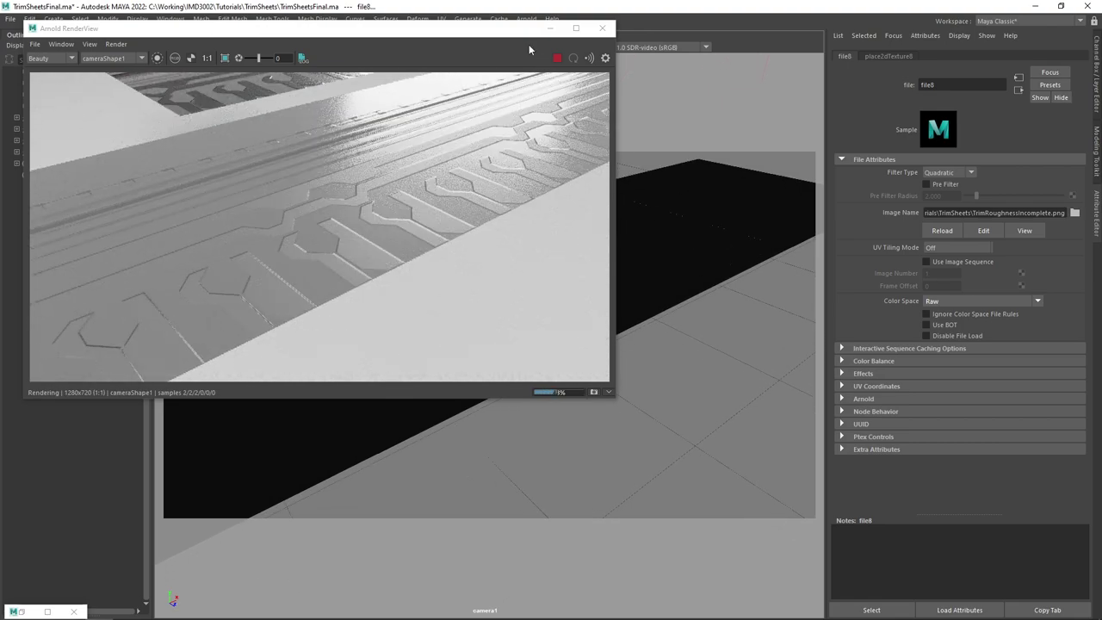
pyautogui.moveTo(505, 33); pyautogui.dragTo(505, 45)
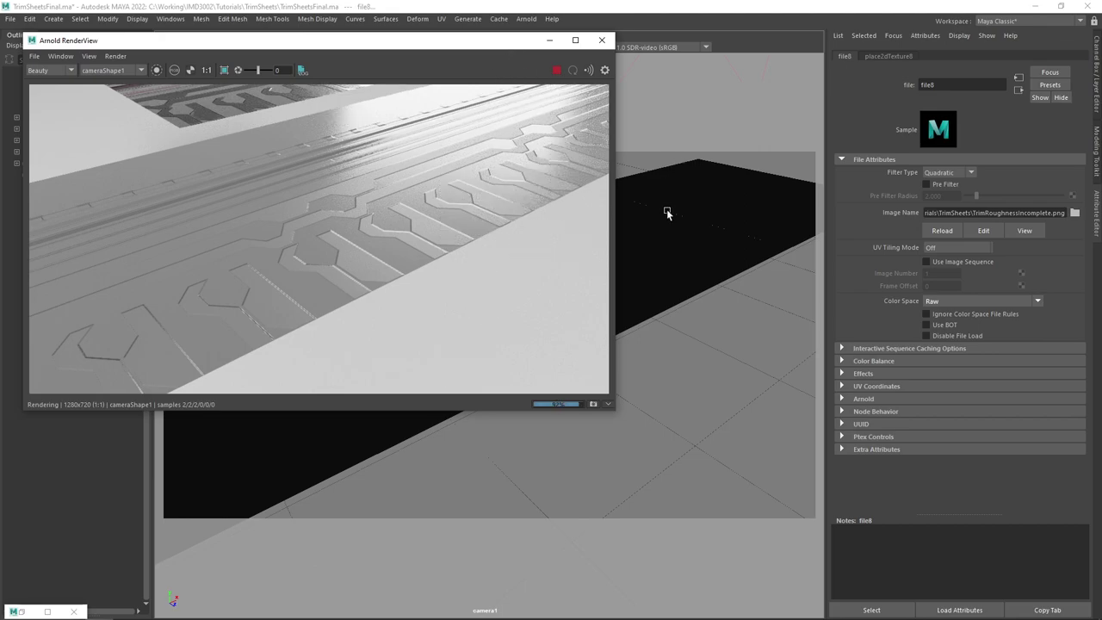
pyautogui.scroll(1, 685, 231)
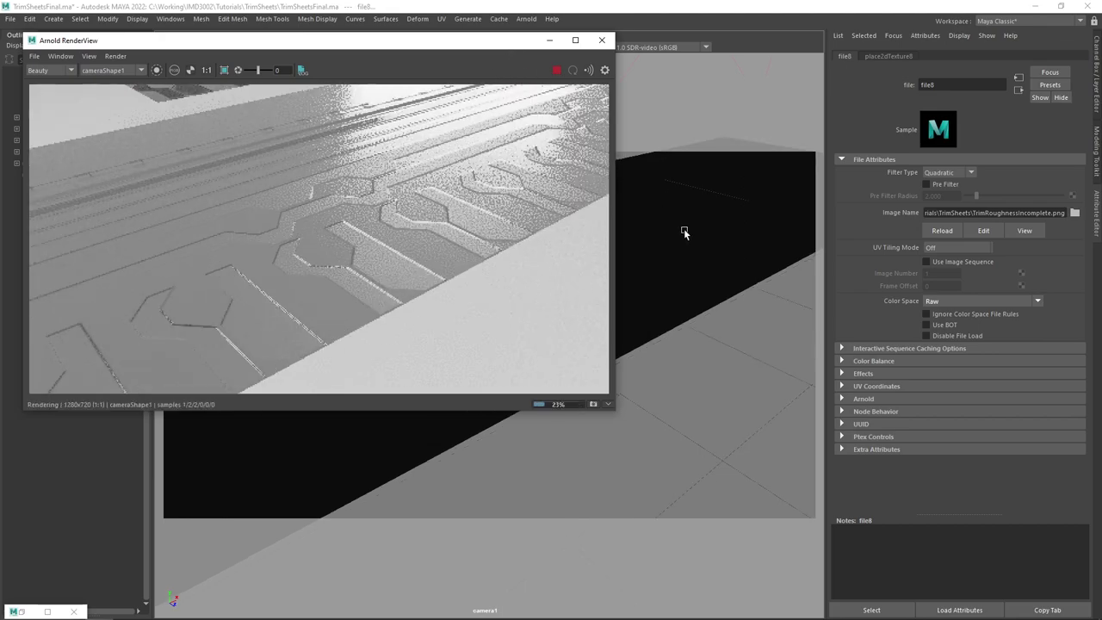
pyautogui.scroll(1, 684, 229)
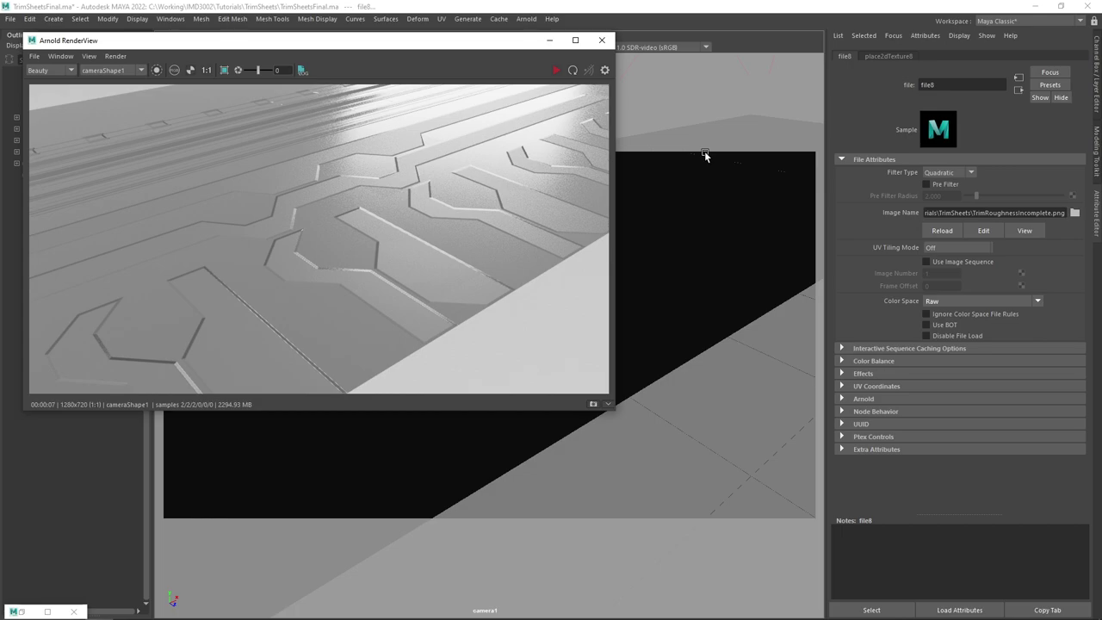
# Switch to the trim sheet document in Photoshop and make Layer 3 in the Roughness group active for the Eraser
pyautogui.hotkey('alt', 'Tab')
pyautogui.click(317, 325)
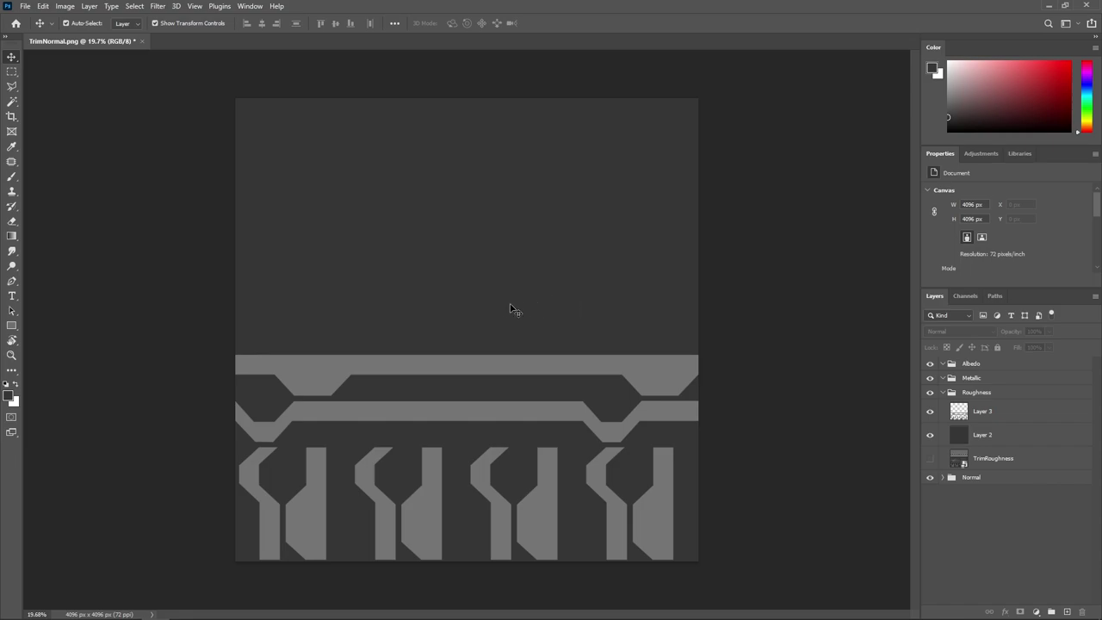
pyautogui.scroll(1, 664, 374)
pyautogui.moveTo(601, 414); pyautogui.dragTo(664, 285)
pyautogui.scroll(2, 646, 291)
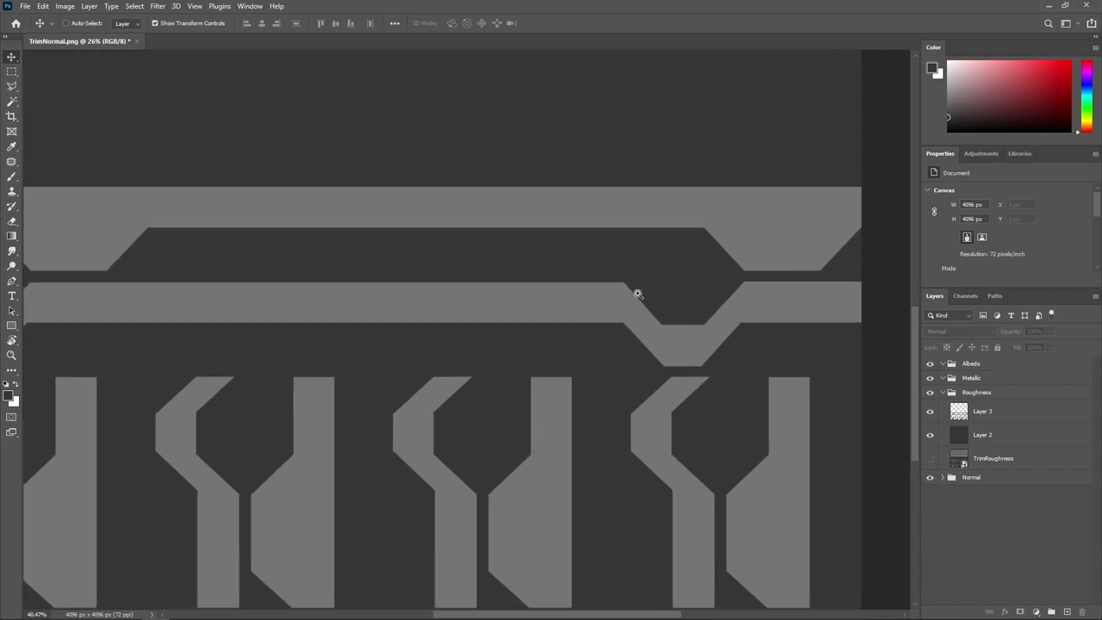
pyautogui.moveTo(419, 322); pyautogui.dragTo(635, 319)
pyautogui.moveTo(532, 274); pyautogui.dragTo(497, 246)
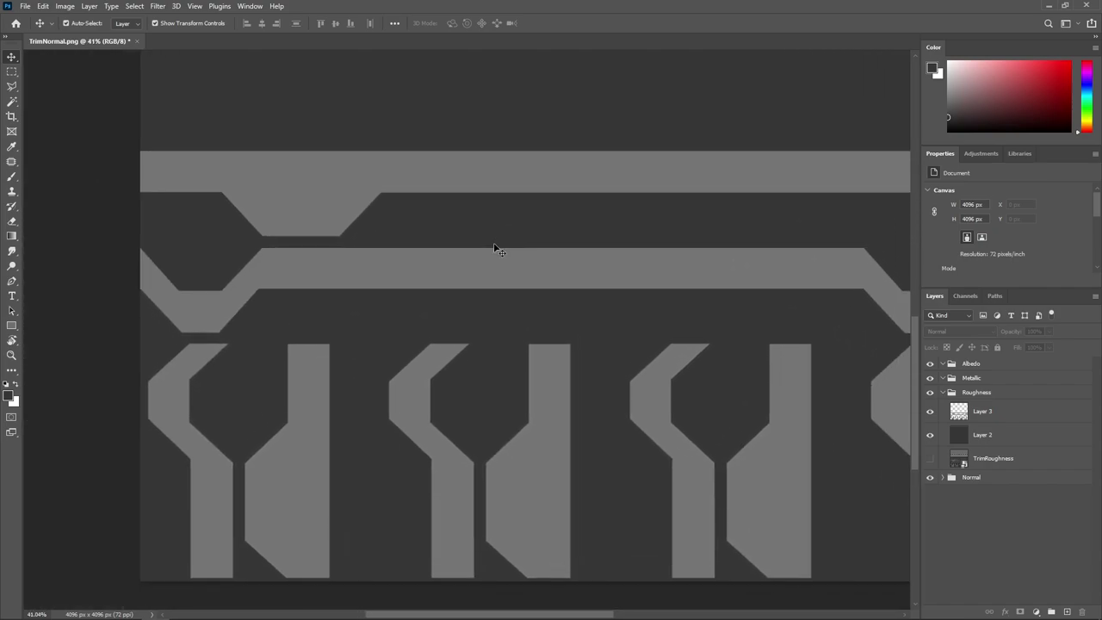
pyautogui.press('e')
pyautogui.click(975, 415)
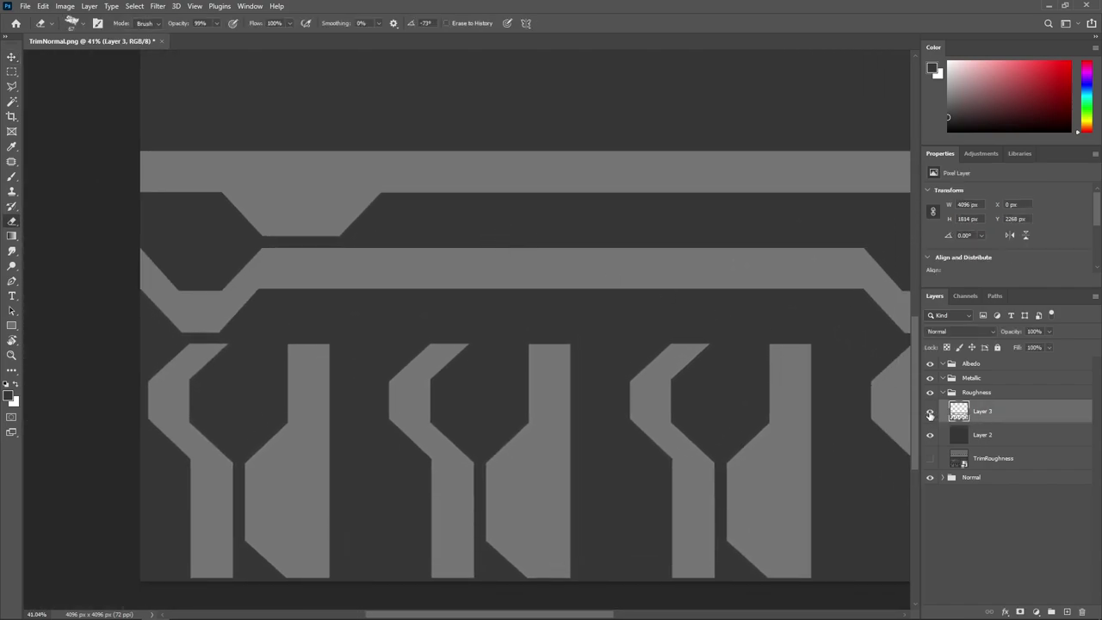
pyautogui.click(930, 412)
pyautogui.click(930, 412)
# Give the Eraser the Chalk brush tip
pyautogui.rightClick(435, 218)
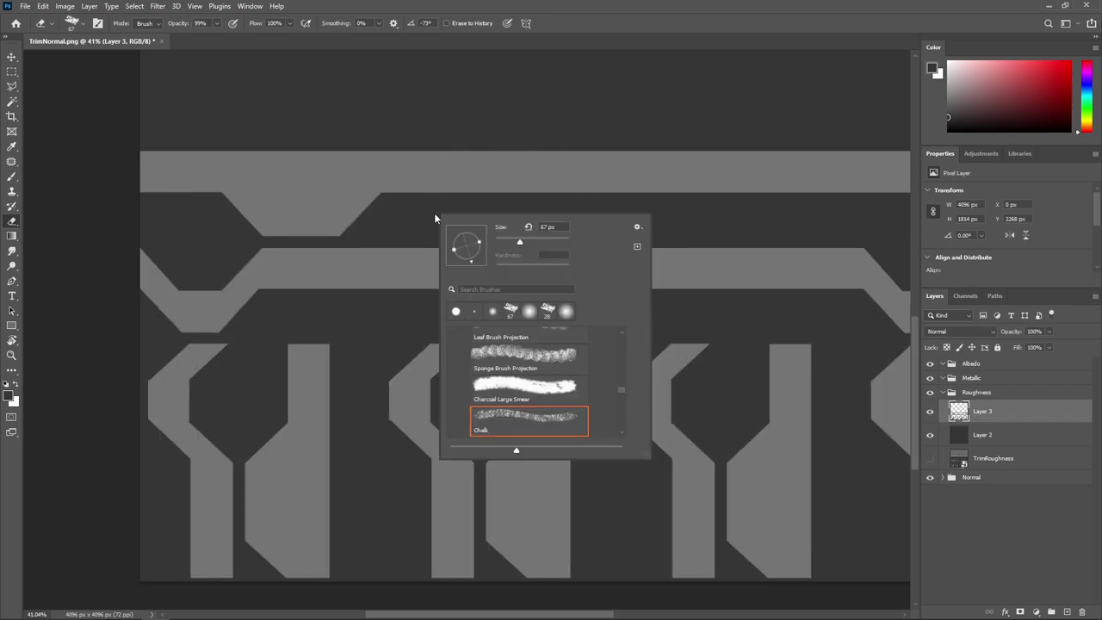
pyautogui.scroll(-1, 530, 381)
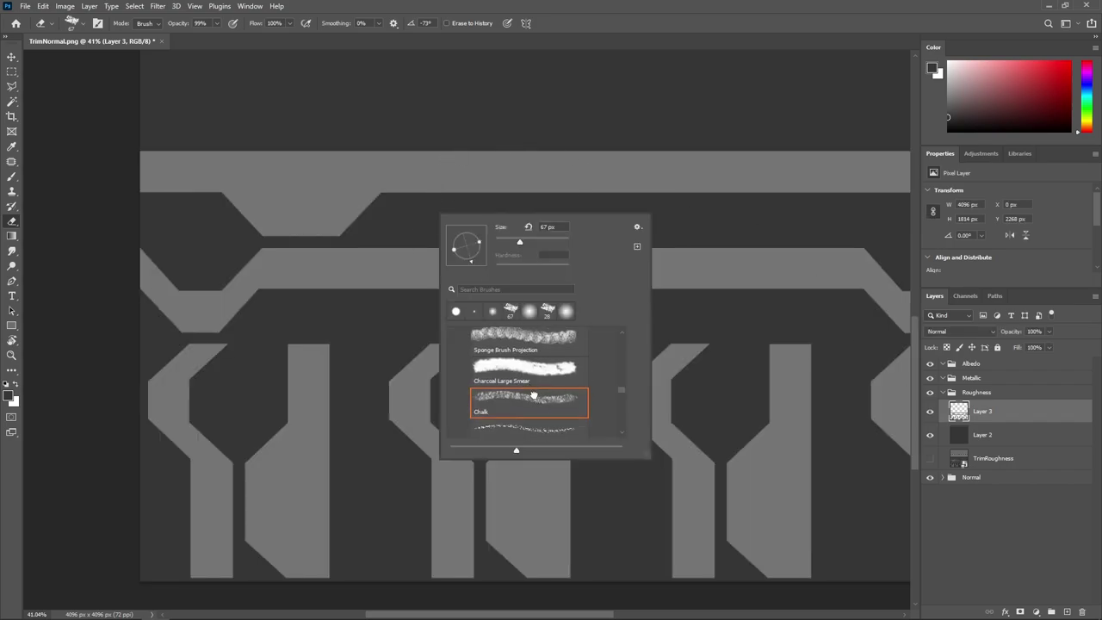
pyautogui.click(640, 203)
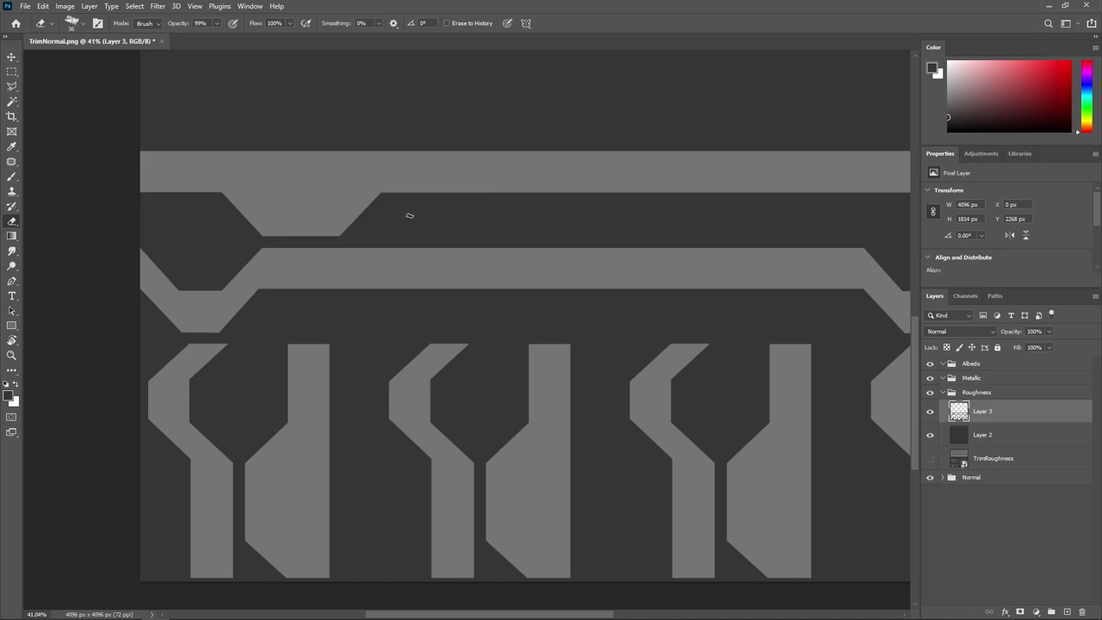
# Erase rough chalky wear along the lower edge and sloped corners of the upper band's first downward tab on Layer 3
pyautogui.moveTo(411, 202)
pyautogui.mouseDown()
pyautogui.moveTo(413, 189)
pyautogui.moveTo(448, 204)
pyautogui.moveTo(374, 201)
pyautogui.moveTo(388, 184)
pyautogui.moveTo(422, 183)
pyautogui.mouseUp()
pyautogui.hotkey('ctrl', 'z')
pyautogui.scroll(-3, 417, 218)
pyautogui.moveTo(295, 276)
pyautogui.mouseDown()
pyautogui.moveTo(273, 296)
pyautogui.moveTo(282, 289)
pyautogui.moveTo(235, 297)
pyautogui.moveTo(286, 292)
pyautogui.moveTo(303, 272)
pyautogui.moveTo(261, 294)
pyautogui.moveTo(439, 278)
pyautogui.mouseUp()
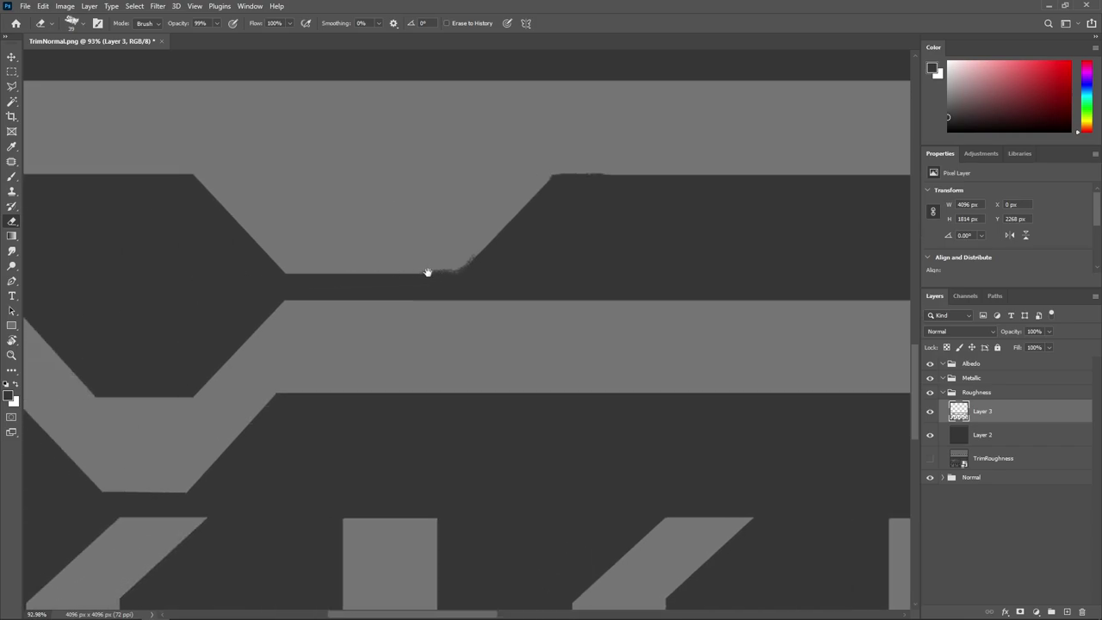
pyautogui.moveTo(281, 277)
pyautogui.mouseDown()
pyautogui.moveTo(260, 252)
pyautogui.moveTo(195, 176)
pyautogui.moveTo(158, 179)
pyautogui.moveTo(184, 208)
pyautogui.moveTo(347, 229)
pyautogui.moveTo(380, 203)
pyautogui.moveTo(371, 198)
pyautogui.moveTo(269, 197)
pyautogui.moveTo(412, 241)
pyautogui.moveTo(428, 271)
pyautogui.moveTo(406, 248)
pyautogui.mouseUp()
pyautogui.moveTo(592, 295)
pyautogui.mouseDown()
pyautogui.moveTo(396, 290)
pyautogui.moveTo(559, 266)
pyautogui.mouseUp()
pyautogui.scroll(-2, 557, 268)
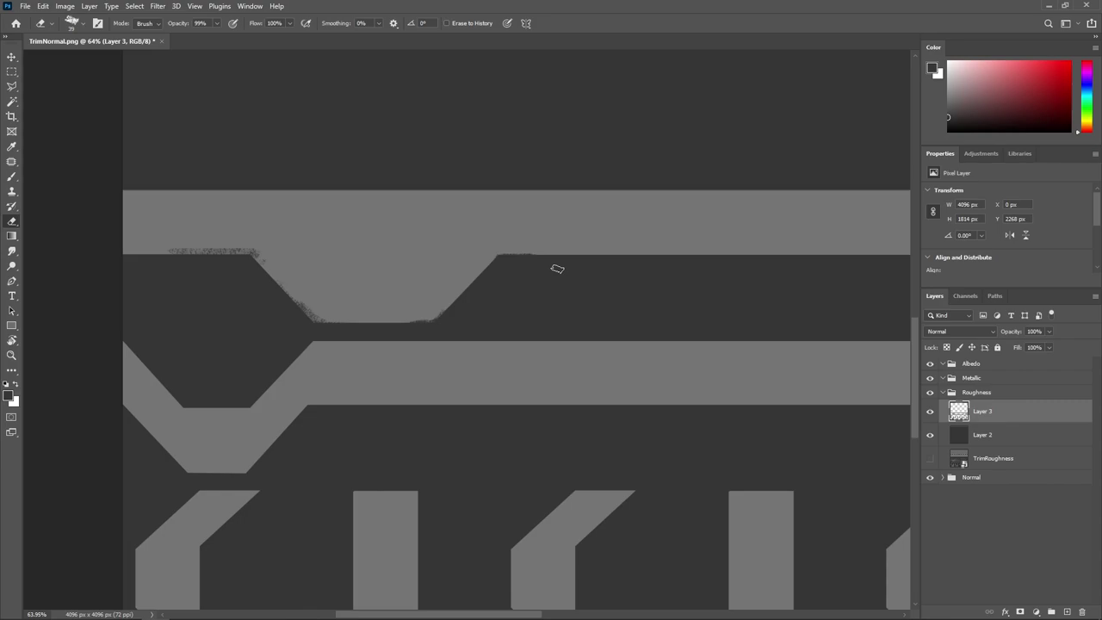
# Enlarge the eraser to 61 px and roughen stretches of the upper band's top edge plus a short piece of its lower edge
pyautogui.moveTo(701, 239); pyautogui.dragTo(564, 248)
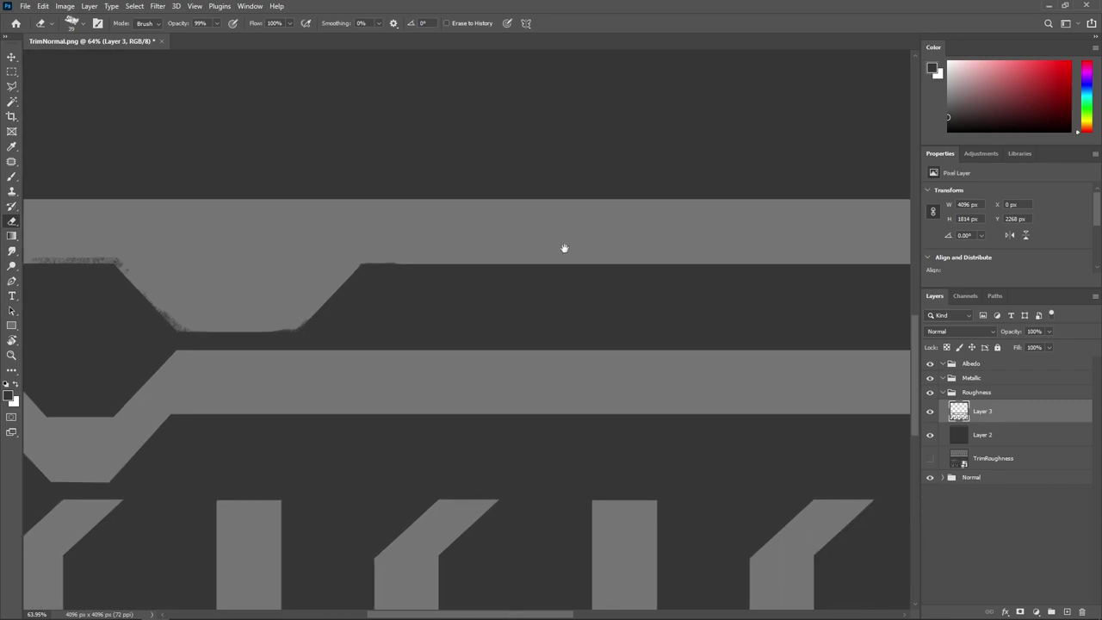
pyautogui.moveTo(656, 258); pyautogui.dragTo(444, 264)
pyautogui.keyDown('alt'); pyautogui.rightClick(500, 206); pyautogui.keyUp('alt')
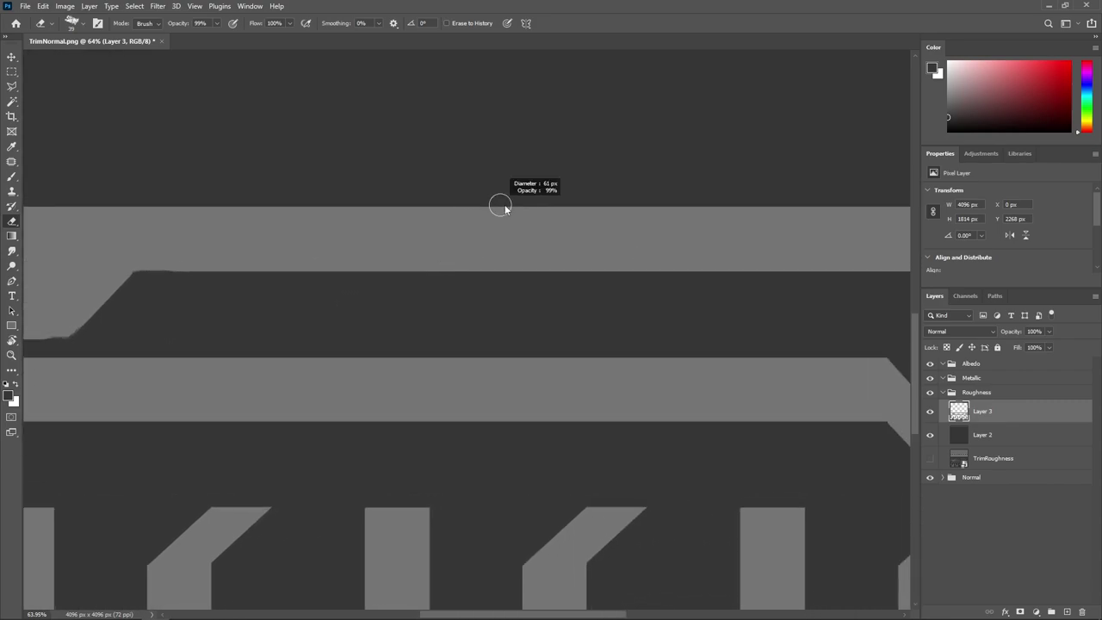
pyautogui.moveTo(591, 205); pyautogui.dragTo(477, 203)
pyautogui.moveTo(628, 206)
pyautogui.mouseDown()
pyautogui.moveTo(600, 192)
pyautogui.moveTo(378, 208)
pyautogui.mouseUp()
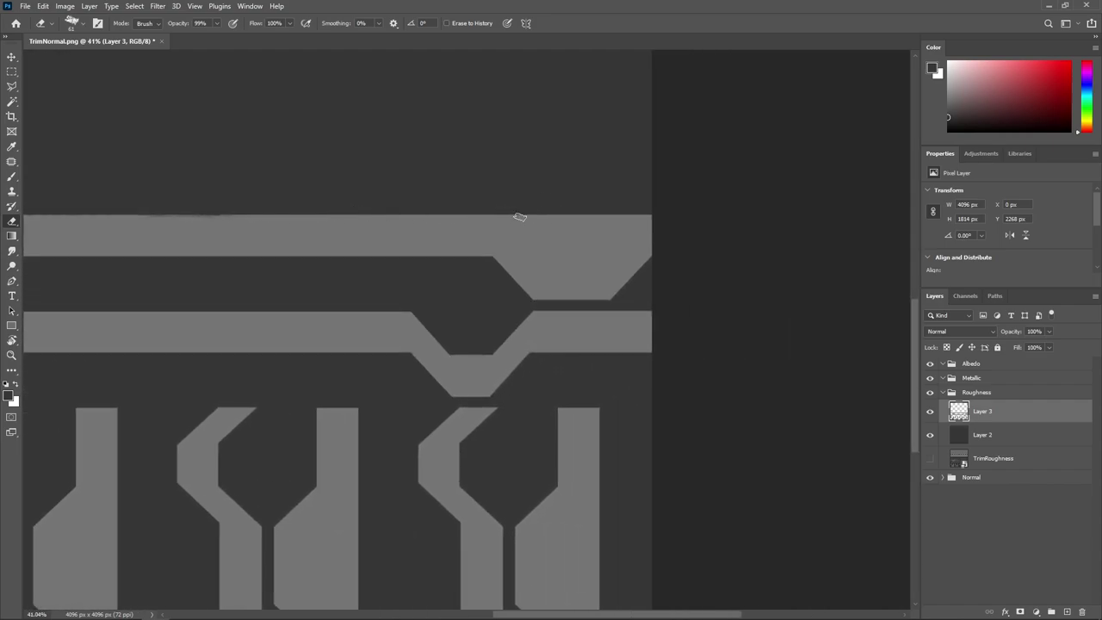
pyautogui.moveTo(486, 212); pyautogui.dragTo(311, 216)
pyautogui.moveTo(280, 263); pyautogui.dragTo(307, 267)
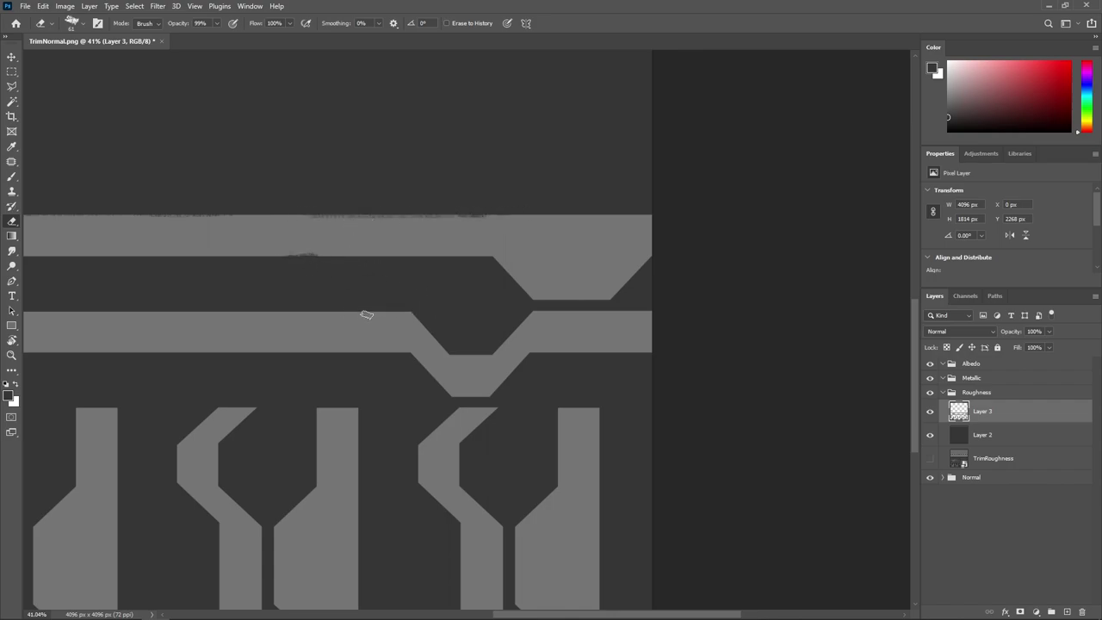
# Erase chalky wear from the second band's upper and lower edges and the rising slope of its right-hand dip
pyautogui.moveTo(403, 313); pyautogui.dragTo(375, 312)
pyautogui.moveTo(467, 335); pyautogui.dragTo(509, 285)
pyautogui.scroll(4, 428, 284)
pyautogui.moveTo(420, 258)
pyautogui.mouseDown()
pyautogui.moveTo(398, 251)
pyautogui.moveTo(492, 261)
pyautogui.moveTo(247, 265)
pyautogui.mouseUp()
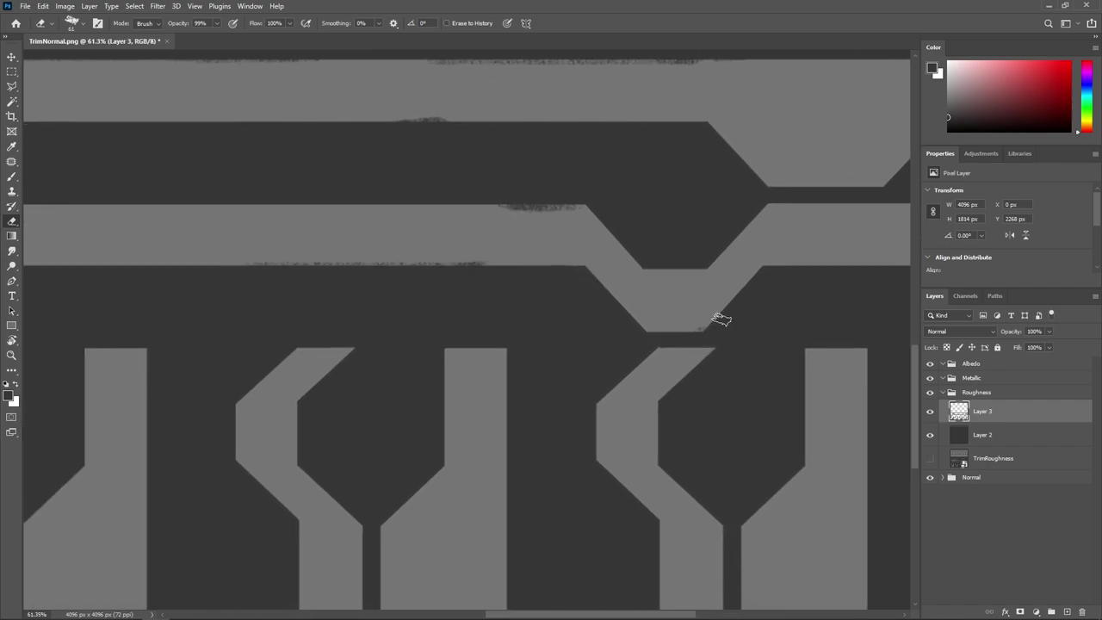
pyautogui.moveTo(722, 320)
pyautogui.mouseDown()
pyautogui.moveTo(765, 270)
pyautogui.moveTo(528, 293)
pyautogui.moveTo(566, 240)
pyautogui.mouseUp()
# Erase chalky wear along the facing inner edges of the last pair of angular vertical shapes
pyautogui.moveTo(504, 292); pyautogui.dragTo(445, 347)
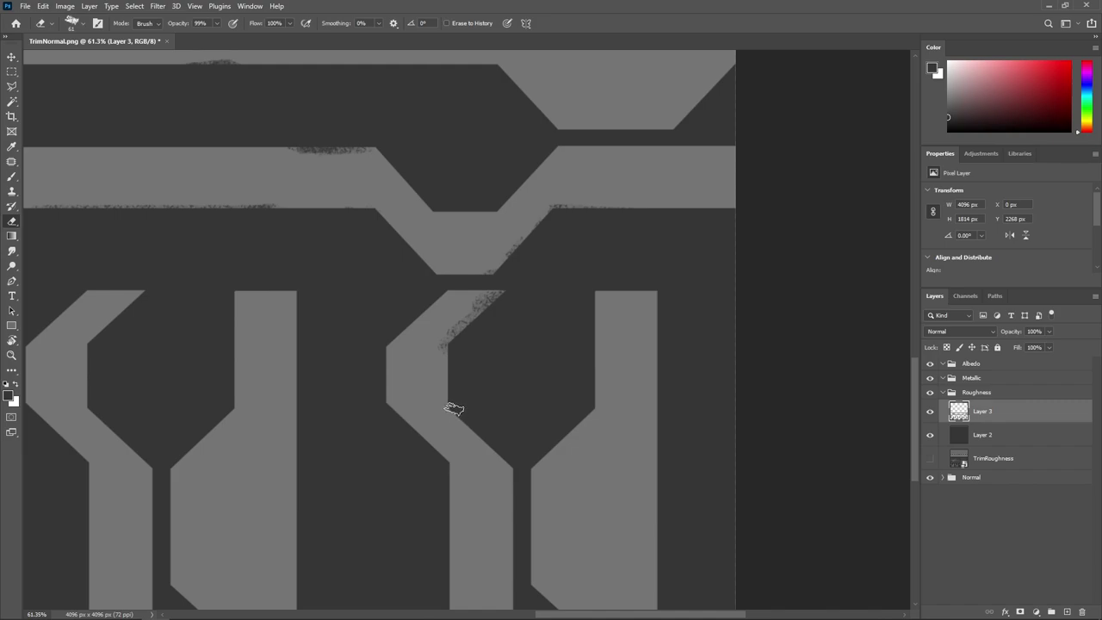
pyautogui.moveTo(520, 468); pyautogui.dragTo(536, 462)
pyautogui.moveTo(585, 401)
pyautogui.mouseDown()
pyautogui.moveTo(588, 294)
pyautogui.moveTo(583, 398)
pyautogui.mouseUp()
pyautogui.moveTo(523, 450); pyautogui.dragTo(610, 290)
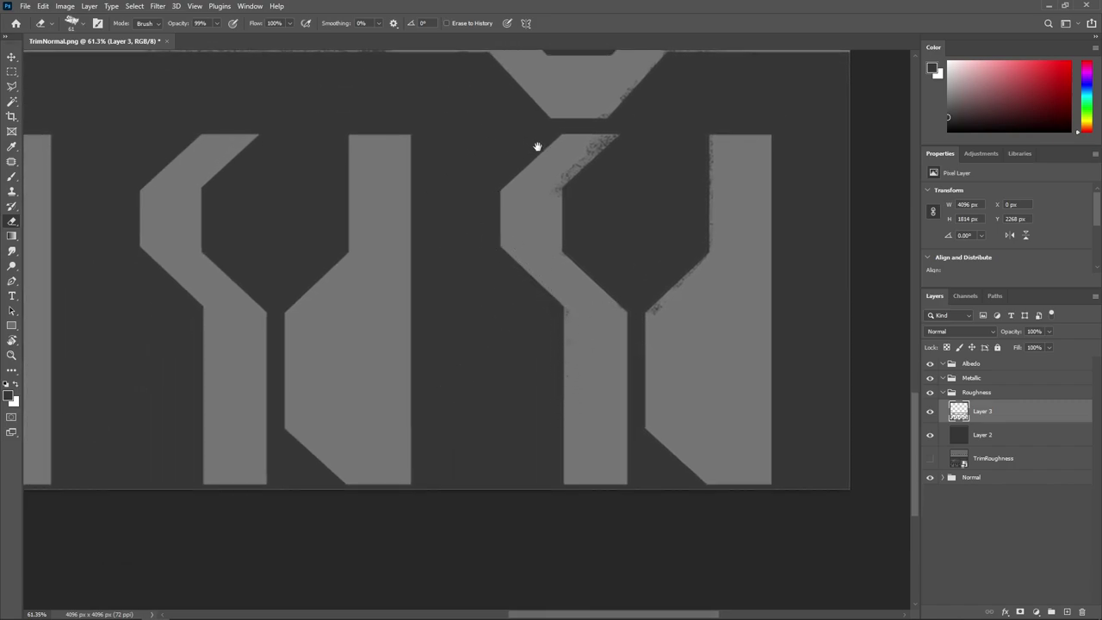
# Try wearing away the right ends of both horizontal bands at the canvas border, and undo those strokes
pyautogui.moveTo(537, 146); pyautogui.dragTo(408, 398)
pyautogui.moveTo(593, 247); pyautogui.dragTo(448, 337)
pyautogui.moveTo(555, 228)
pyautogui.mouseDown()
pyautogui.moveTo(566, 197)
pyautogui.moveTo(568, 392)
pyautogui.mouseUp()
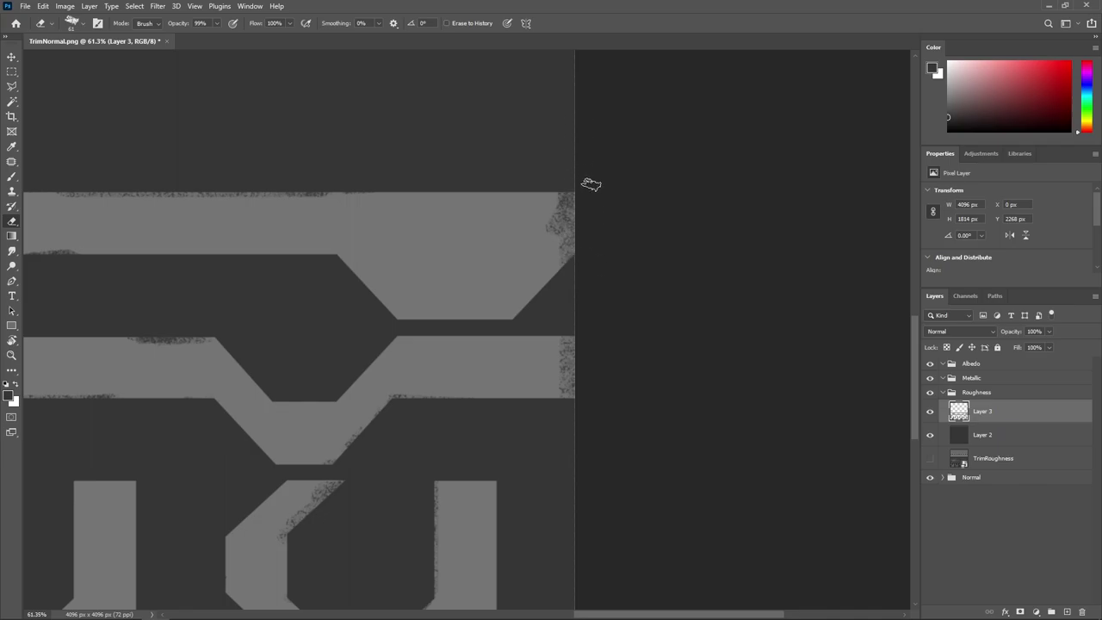
pyautogui.hotkey('ctrl', 'z')
pyautogui.hotkey('ctrl', 'z')
# Erase chalky wear along the upper band's top edge above its first downward tab, redoing the first stroke
pyautogui.scroll(-5, 467, 283)
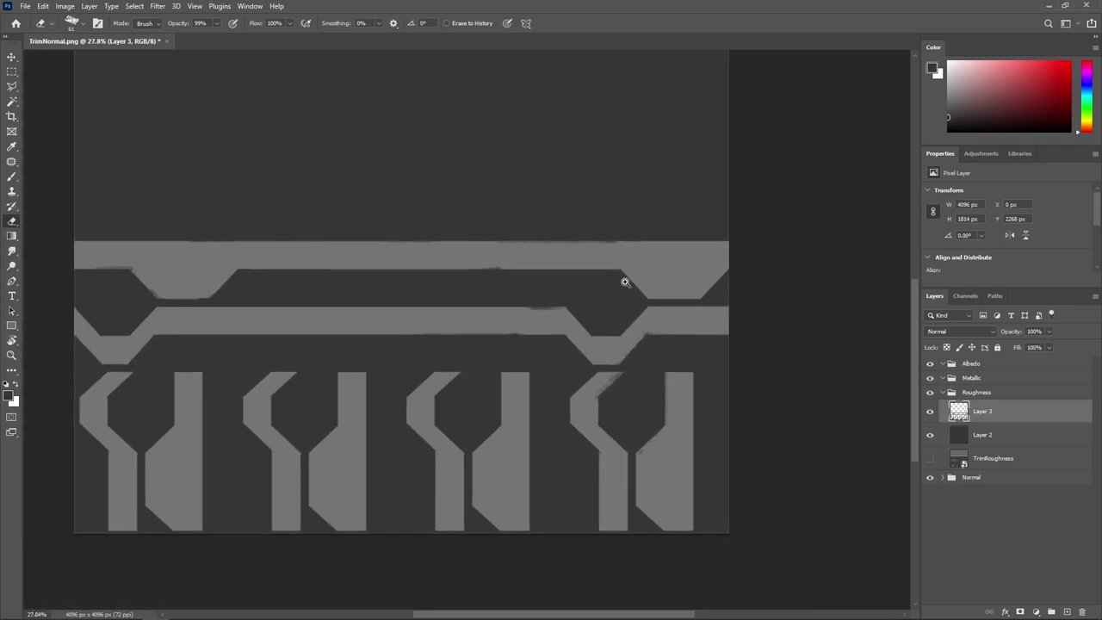
pyautogui.moveTo(361, 283); pyautogui.dragTo(674, 266)
pyautogui.moveTo(489, 246); pyautogui.dragTo(522, 258)
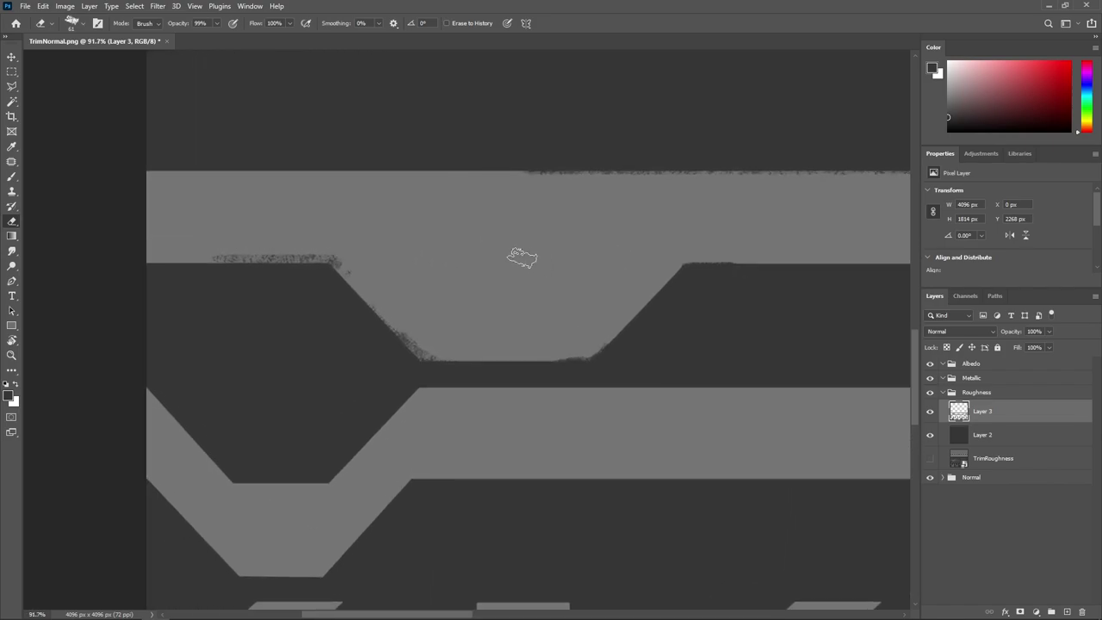
pyautogui.hscroll(-3, 286, 185)
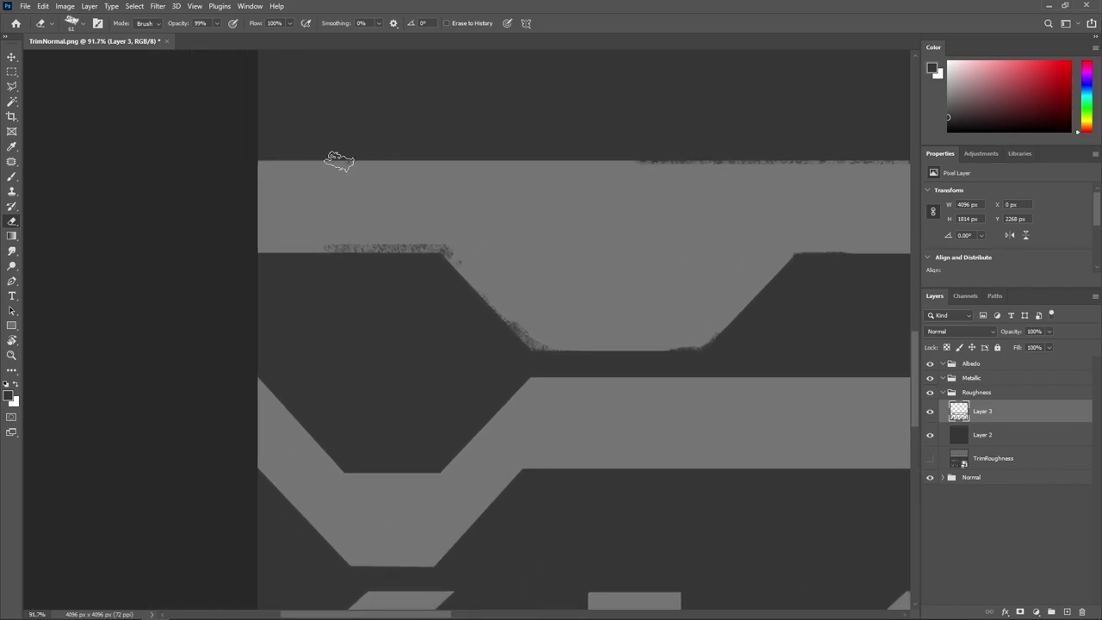
pyautogui.moveTo(339, 163); pyautogui.dragTo(642, 150)
pyautogui.hotkey('ctrl', 'z')
pyautogui.moveTo(335, 154)
pyautogui.mouseDown()
pyautogui.moveTo(569, 152)
pyautogui.moveTo(291, 161)
pyautogui.moveTo(638, 154)
pyautogui.moveTo(605, 158)
pyautogui.mouseUp()
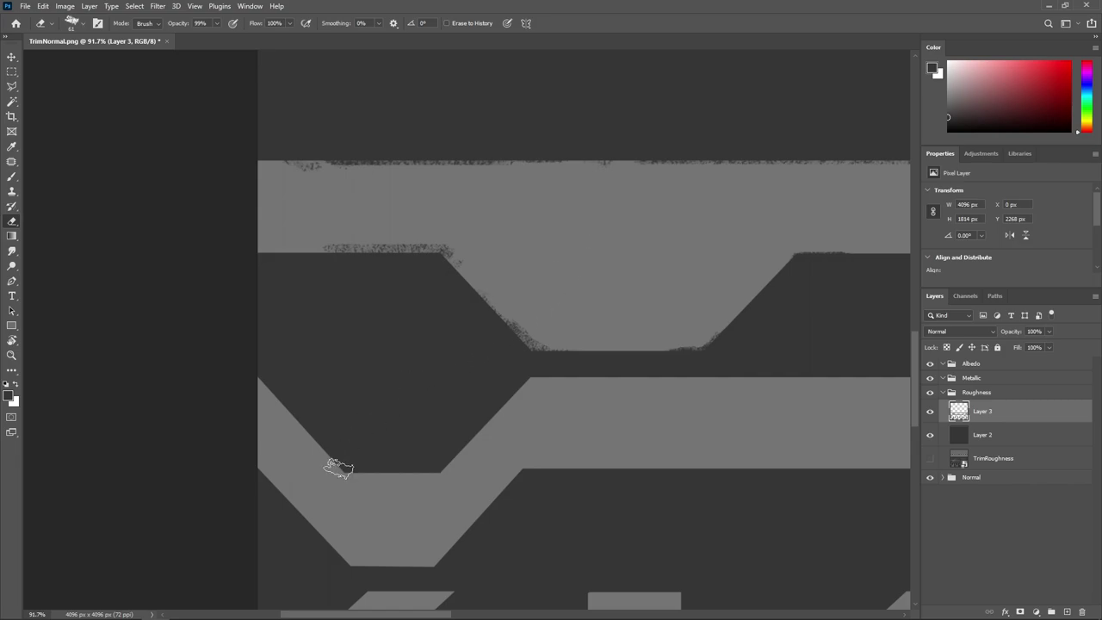
# Erase chalky wear along the second band's lower edge and first dip, plus the inner edge of the second pair's narrow shape
pyautogui.moveTo(389, 448); pyautogui.dragTo(387, 335)
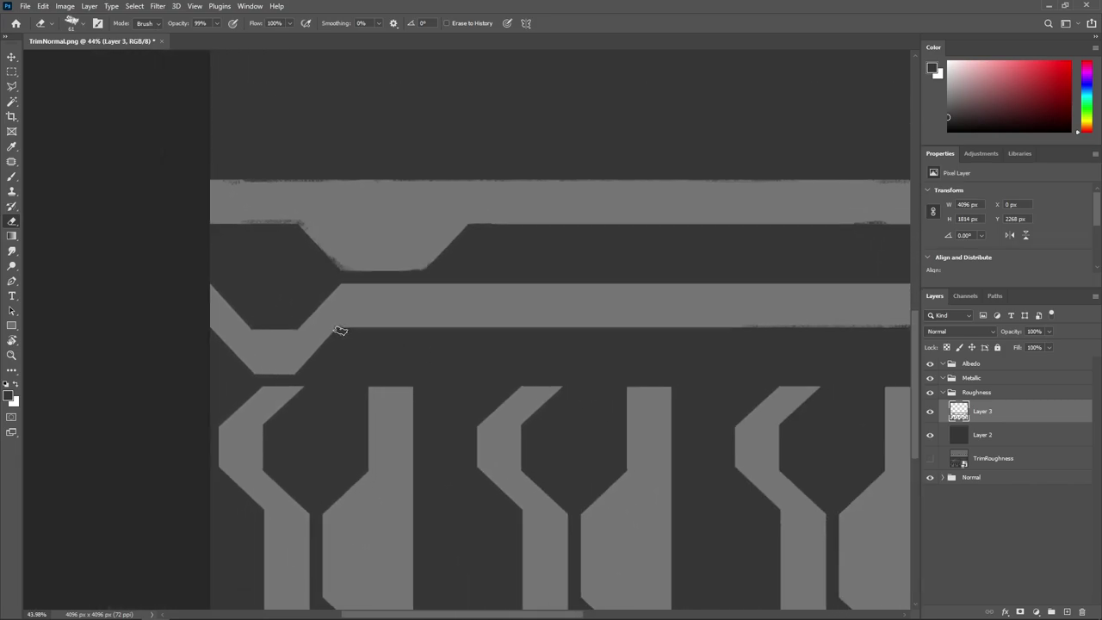
pyautogui.moveTo(556, 342); pyautogui.dragTo(431, 332)
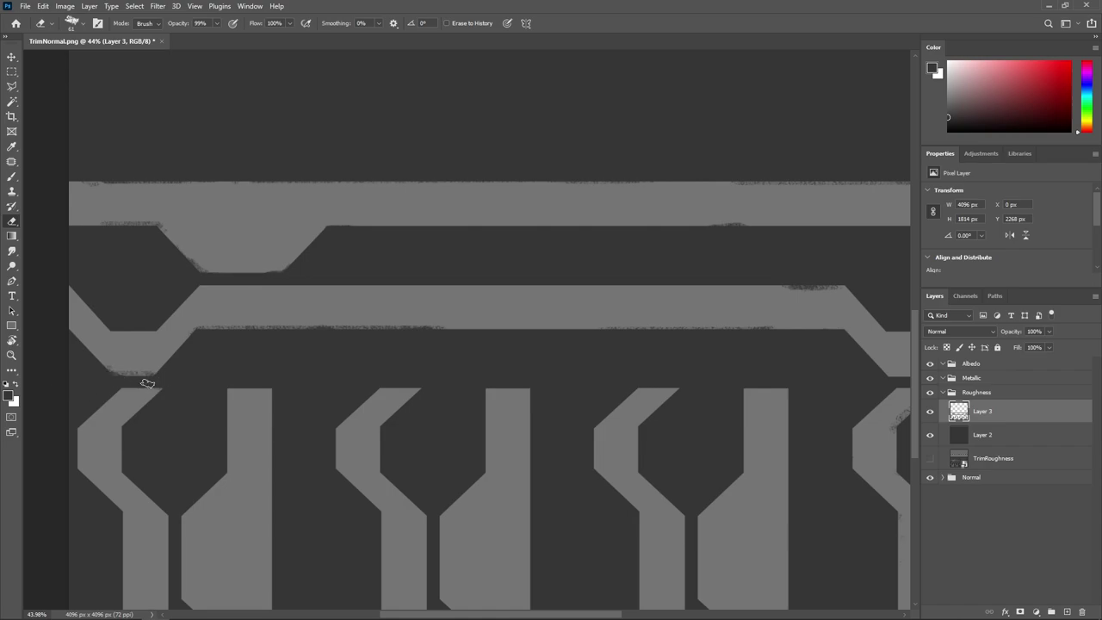
pyautogui.moveTo(421, 384); pyautogui.dragTo(243, 366)
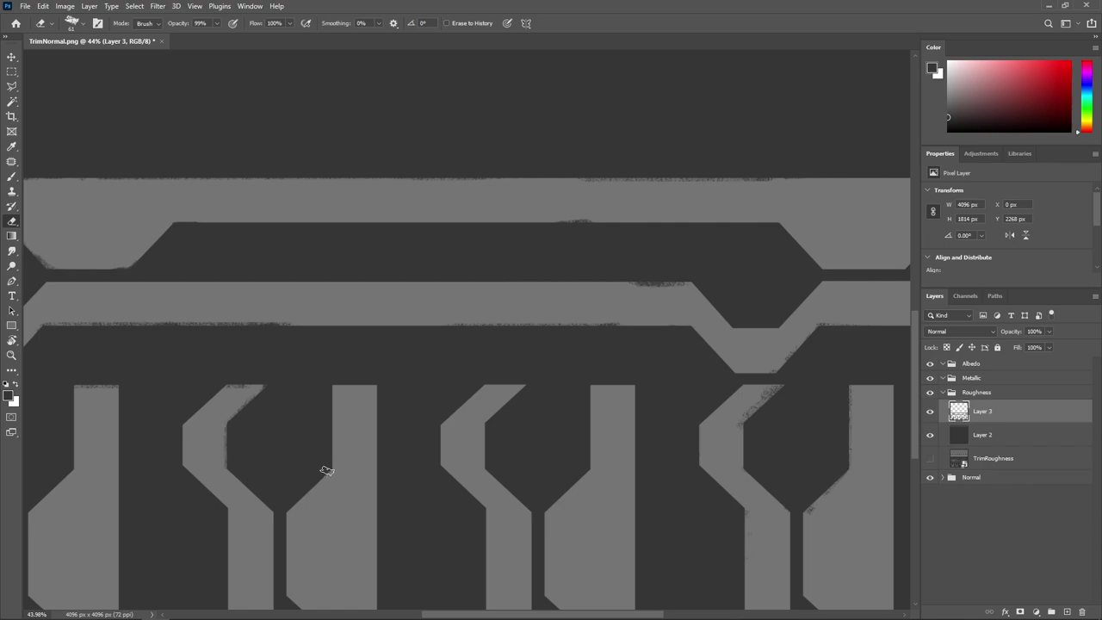
# Erase chalky wear along the inner, top and outer edges of the second pair's wide vertical shape
pyautogui.moveTo(328, 466); pyautogui.dragTo(334, 402)
pyautogui.moveTo(350, 459); pyautogui.dragTo(322, 322)
pyautogui.moveTo(346, 369)
pyautogui.mouseDown()
pyautogui.moveTo(340, 377)
pyautogui.moveTo(340, 258)
pyautogui.mouseUp()
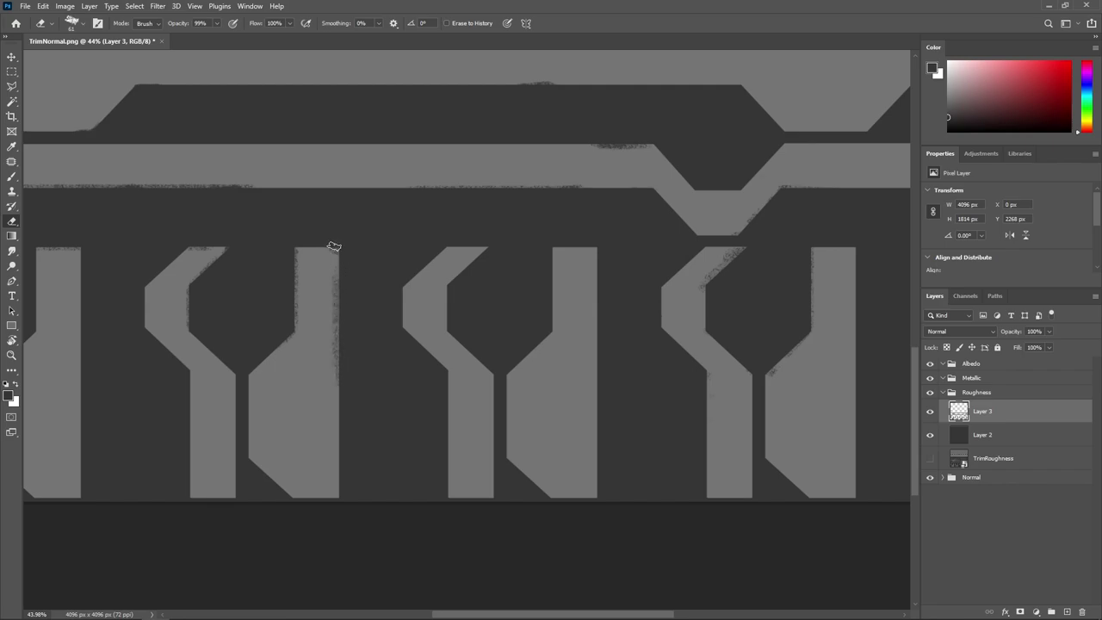
# Erase chalky wear along the upper band's lower edge, midway between its two downward tabs
pyautogui.scroll(-3, 370, 249)
pyautogui.moveTo(496, 321); pyautogui.dragTo(586, 335)
pyautogui.moveTo(585, 335); pyautogui.dragTo(175, 268)
pyautogui.moveTo(542, 309); pyautogui.dragTo(619, 308)
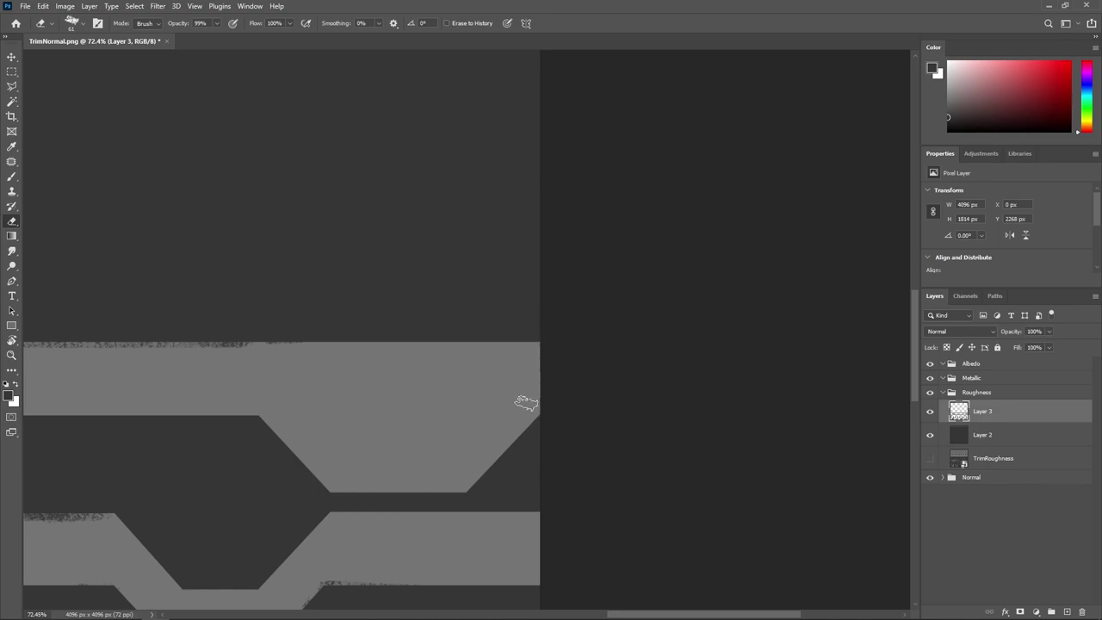
pyautogui.scroll(-5, 508, 399)
pyautogui.scroll(3, 369, 416)
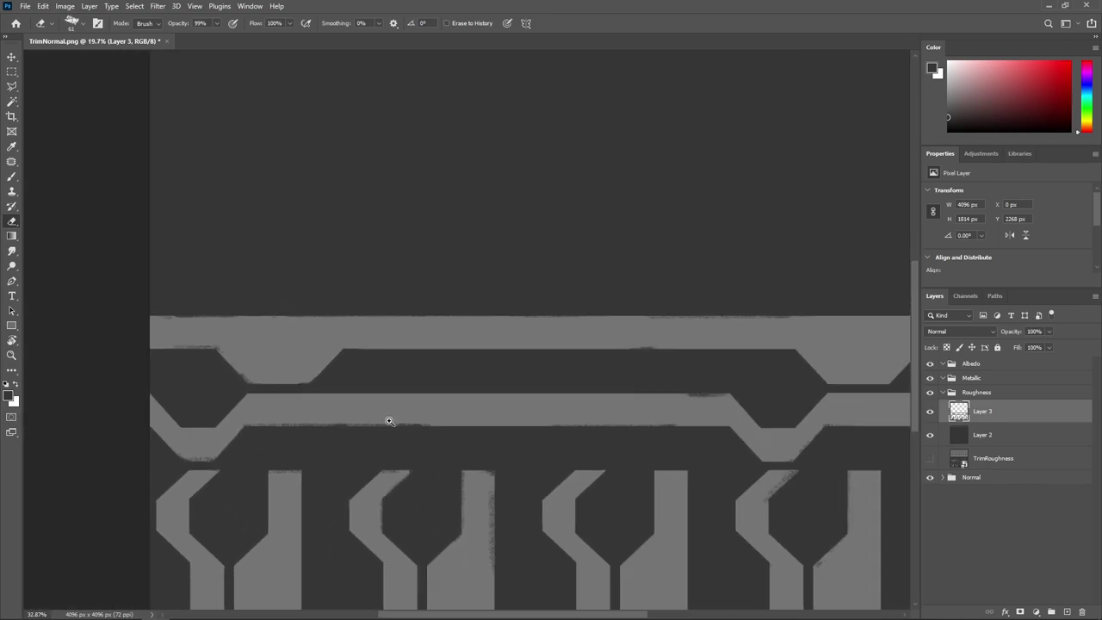
pyautogui.scroll(-2, 386, 418)
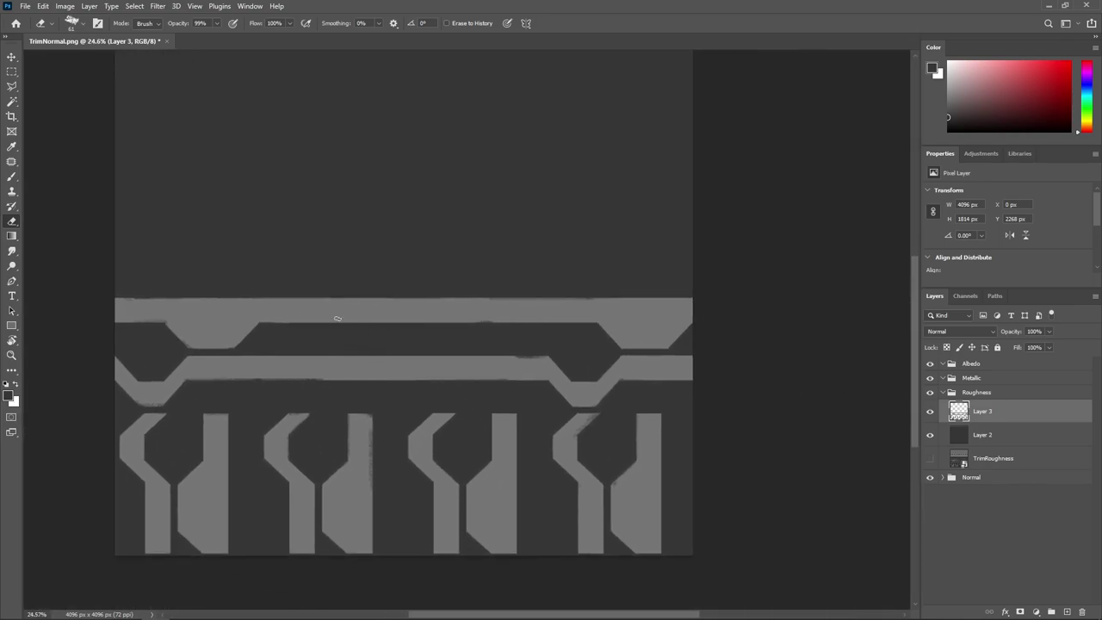
pyautogui.scroll(2, 337, 319)
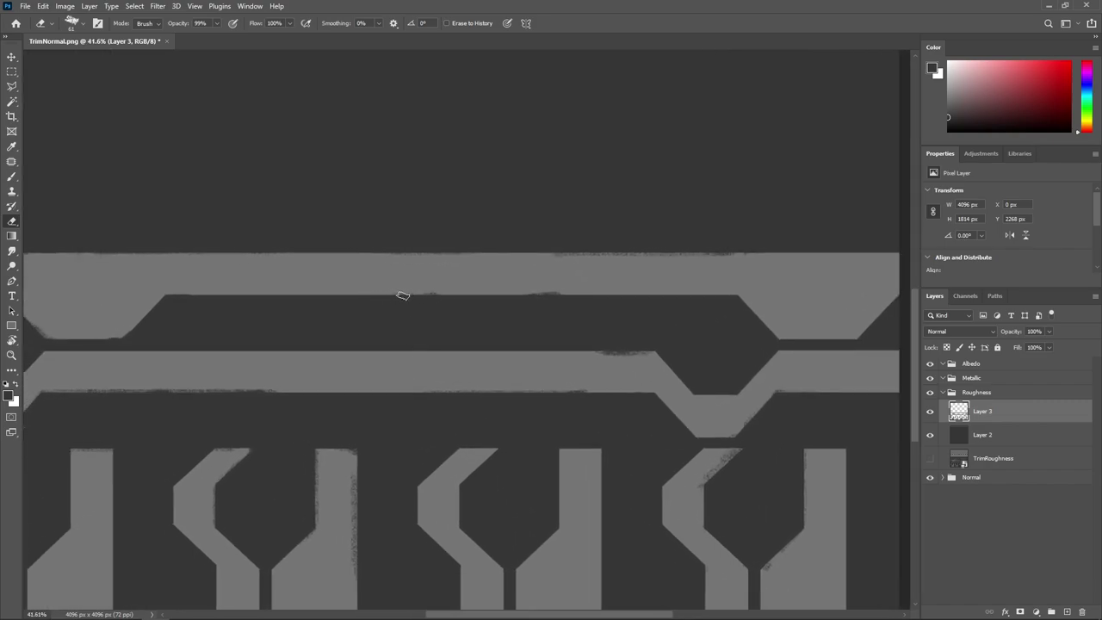
pyautogui.moveTo(402, 296); pyautogui.dragTo(492, 307)
pyautogui.scroll(3, 641, 319)
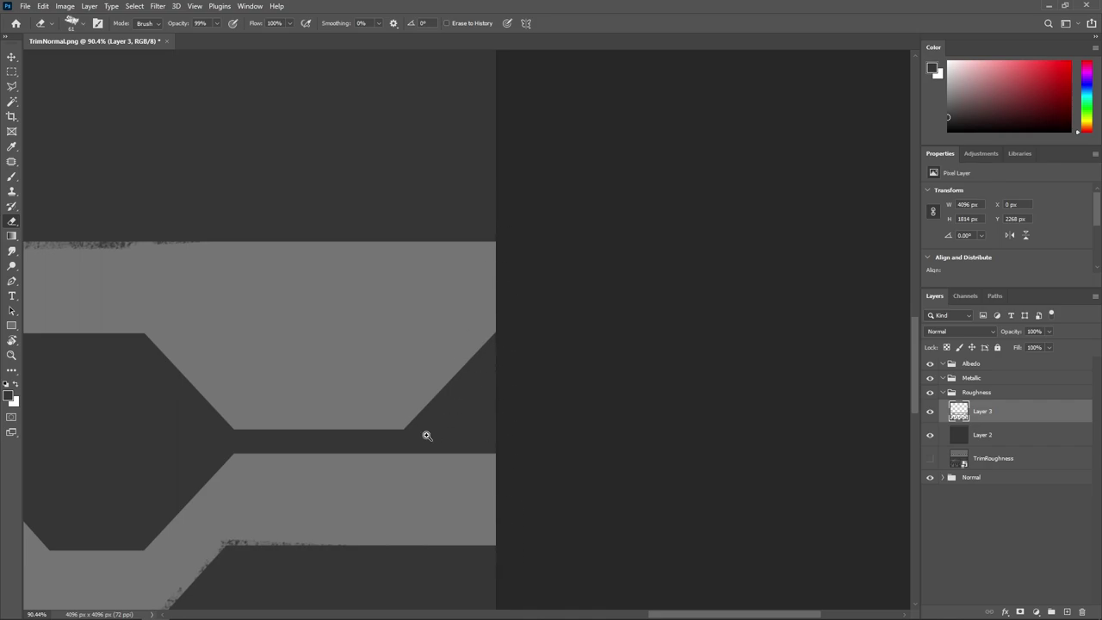
# Erase chalky wear along the narrow shape's stem, and the lower corner and outer edge of the wide shape, in the third pair
pyautogui.scroll(-3, 253, 431)
pyautogui.moveTo(253, 430); pyautogui.dragTo(111, 367)
pyautogui.moveTo(414, 394); pyautogui.dragTo(151, 181)
pyautogui.moveTo(271, 321)
pyautogui.mouseDown()
pyautogui.moveTo(268, 277)
pyautogui.moveTo(279, 337)
pyautogui.moveTo(324, 364)
pyautogui.moveTo(327, 469)
pyautogui.mouseUp()
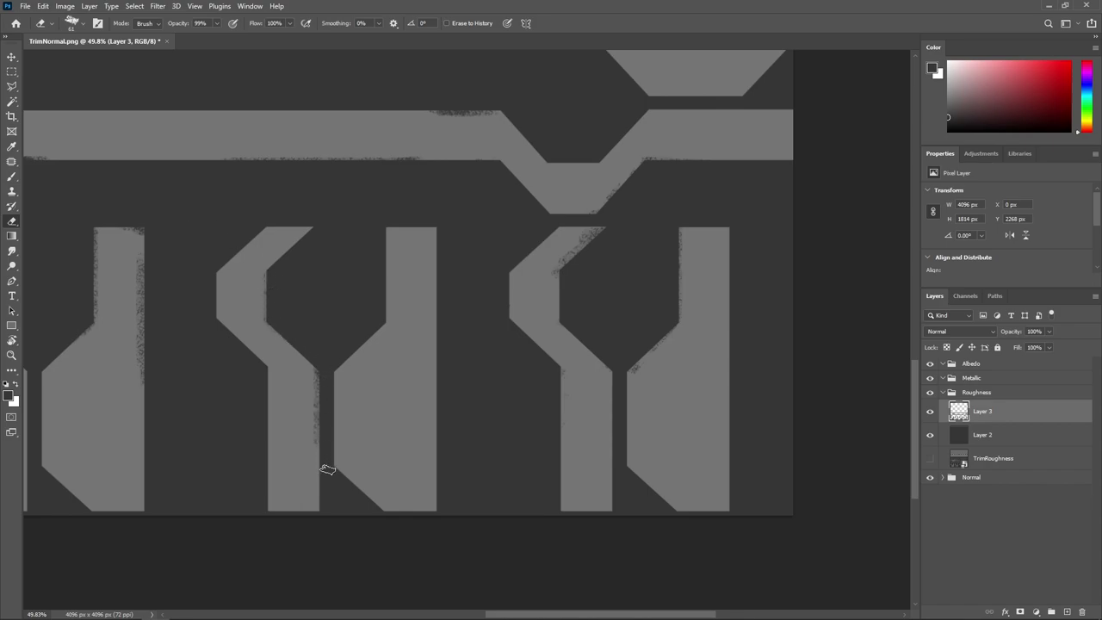
pyautogui.click(342, 470)
pyautogui.moveTo(441, 447); pyautogui.dragTo(448, 197)
# Erode the last pair's narrow shape at its pointed tip, bend and outer edges, and round the wide shape's upper outer corner
pyautogui.scroll(5, 607, 226)
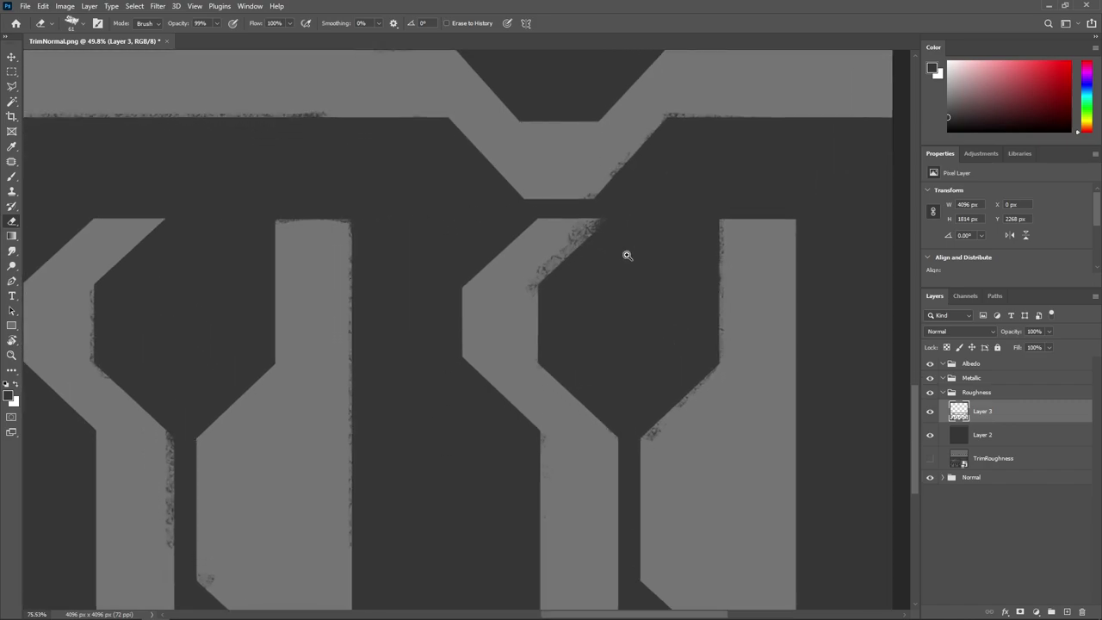
pyautogui.moveTo(600, 221)
pyautogui.mouseDown()
pyautogui.moveTo(569, 261)
pyautogui.moveTo(590, 216)
pyautogui.mouseUp()
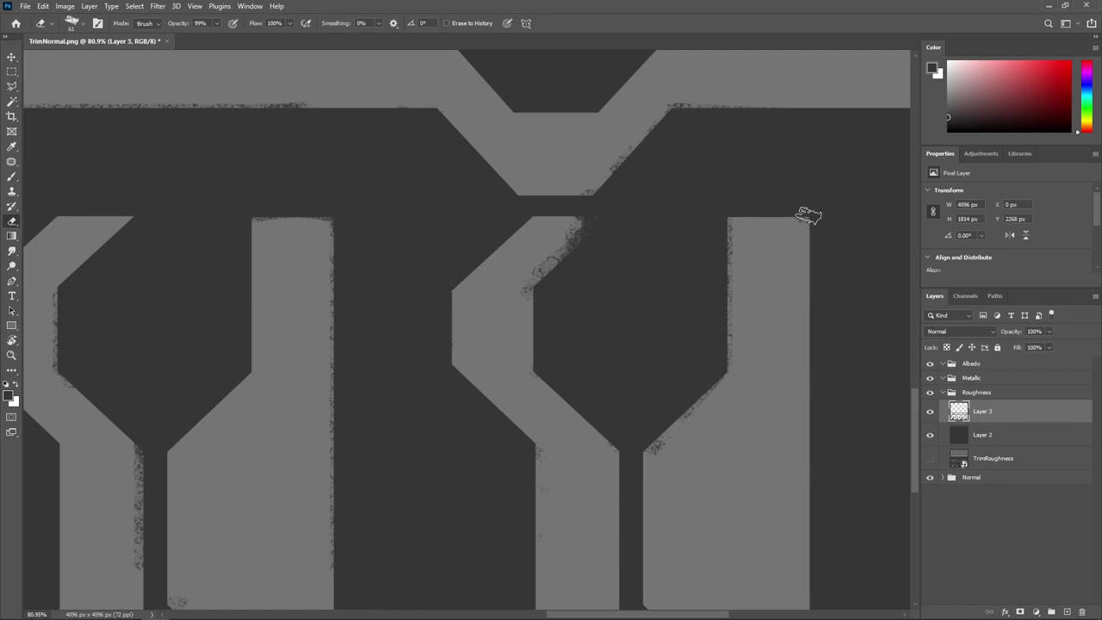
pyautogui.moveTo(808, 215)
pyautogui.mouseDown()
pyautogui.moveTo(819, 239)
pyautogui.moveTo(779, 212)
pyautogui.moveTo(812, 238)
pyautogui.moveTo(812, 258)
pyautogui.moveTo(800, 226)
pyautogui.moveTo(805, 234)
pyautogui.mouseUp()
pyautogui.moveTo(821, 315)
pyautogui.mouseDown()
pyautogui.moveTo(809, 310)
pyautogui.moveTo(805, 236)
pyautogui.mouseUp()
pyautogui.moveTo(635, 306); pyautogui.dragTo(614, 309)
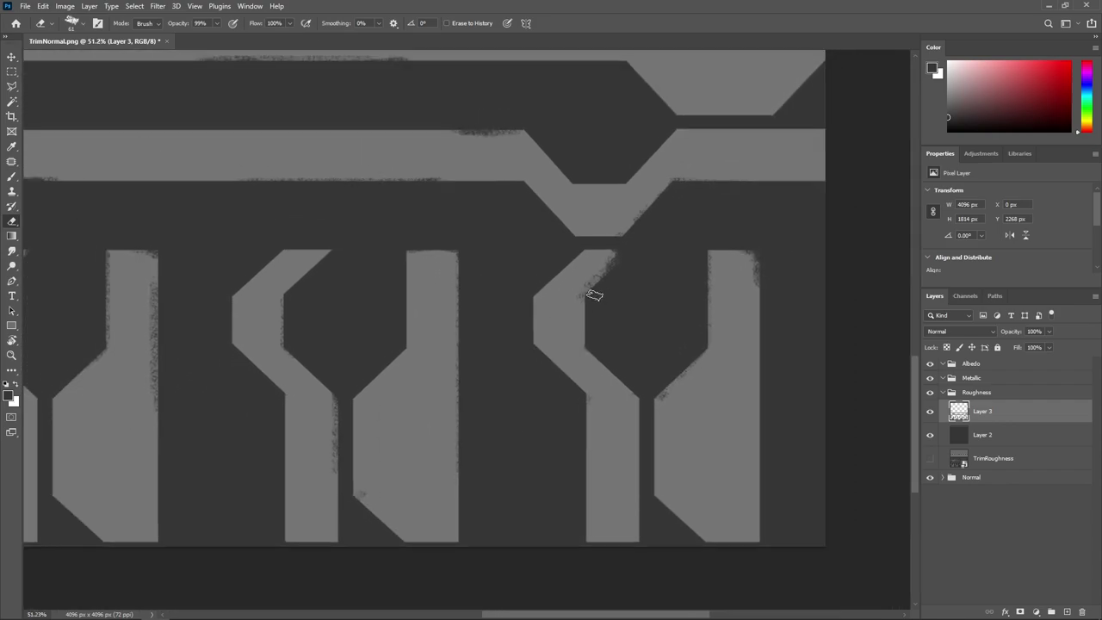
pyautogui.moveTo(542, 313); pyautogui.dragTo(517, 227)
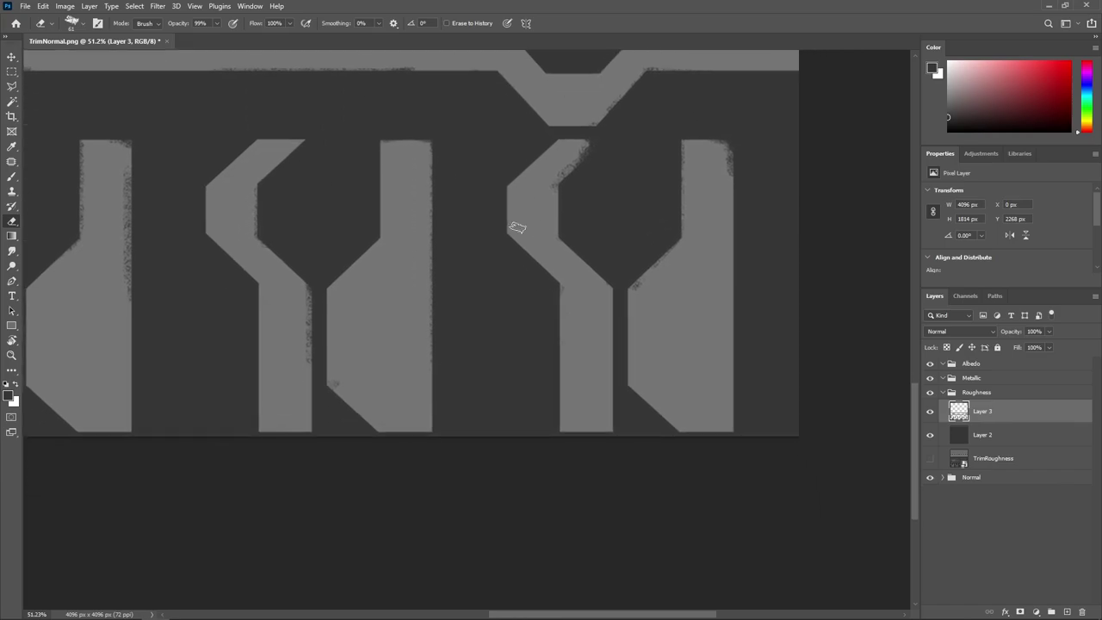
pyautogui.moveTo(560, 178); pyautogui.dragTo(502, 182)
# Erase a strip of chalky wear down the lower inner edge of the second pair's wide shape
pyautogui.scroll(-2, 517, 318)
pyautogui.hscroll(-3, 507, 319)
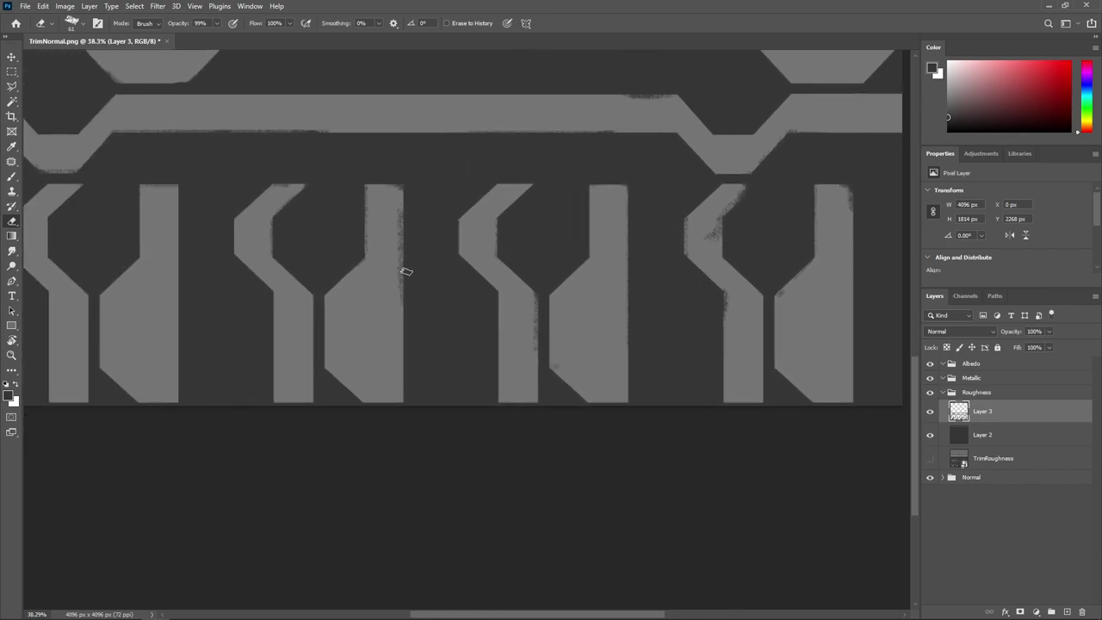
pyautogui.moveTo(323, 299); pyautogui.dragTo(330, 378)
# Dab small worn spots inside the faces of the vertical shapes across the row, using a 21 px eraser
pyautogui.hscroll(-2, 311, 393)
pyautogui.scroll(3, 224, 325)
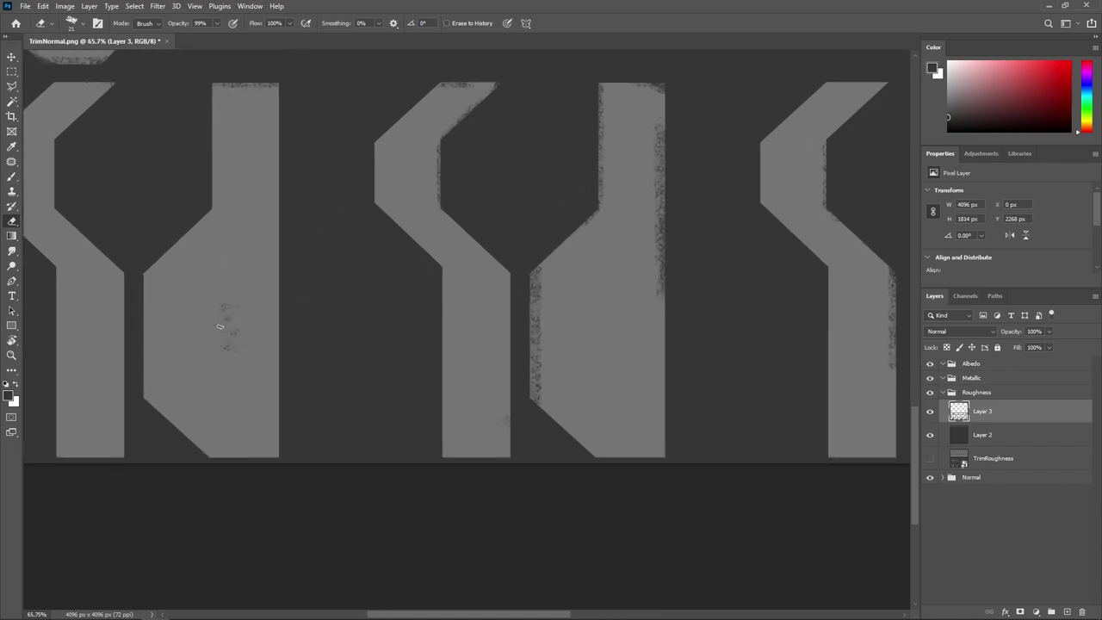
pyautogui.scroll(-1, 275, 369)
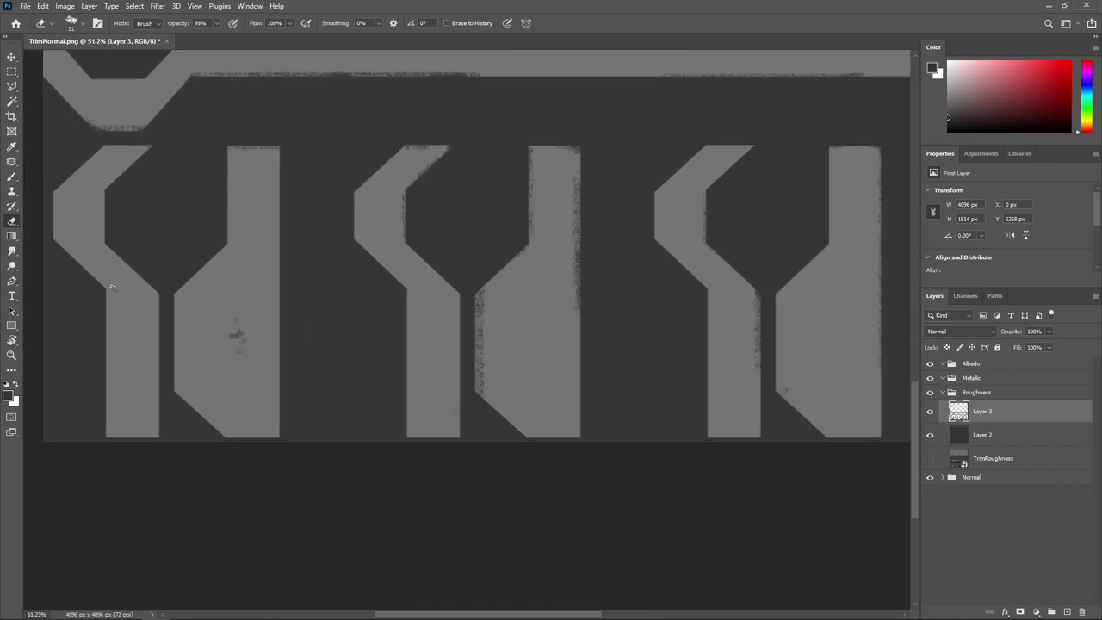
pyautogui.hscroll(2, 355, 305)
pyautogui.scroll(-1, 355, 305)
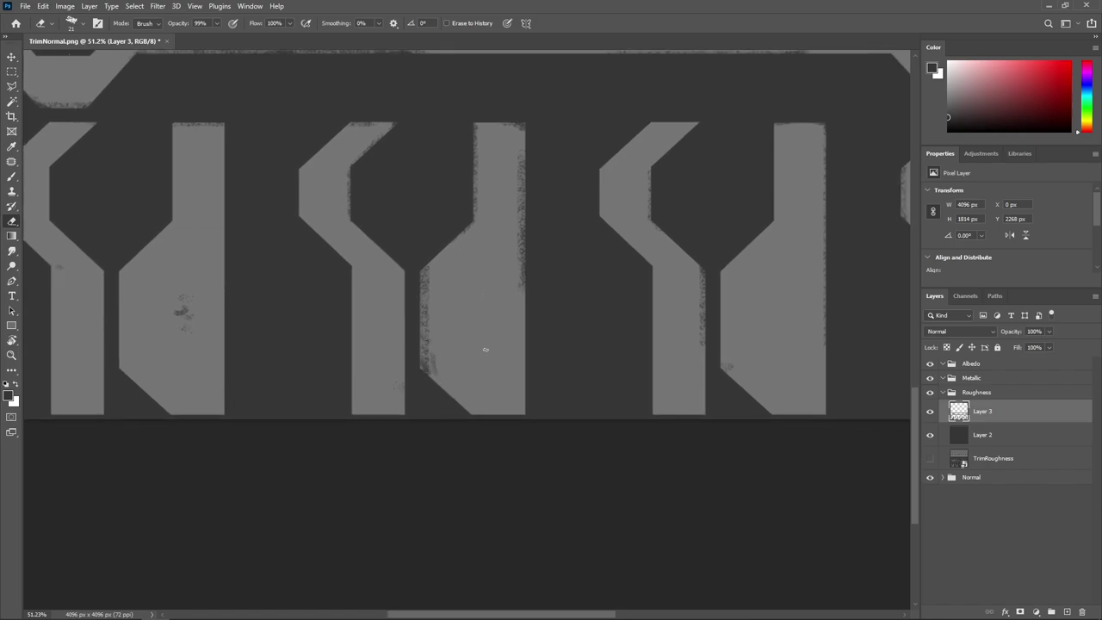
pyautogui.moveTo(656, 285); pyautogui.dragTo(428, 251)
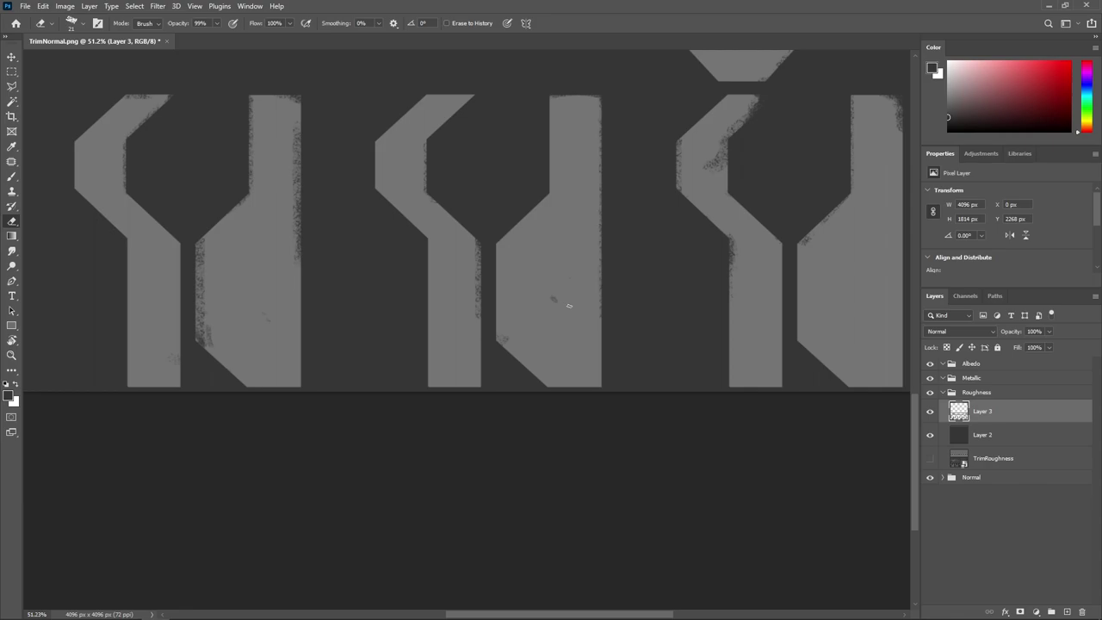
pyautogui.moveTo(568, 305); pyautogui.dragTo(332, 293)
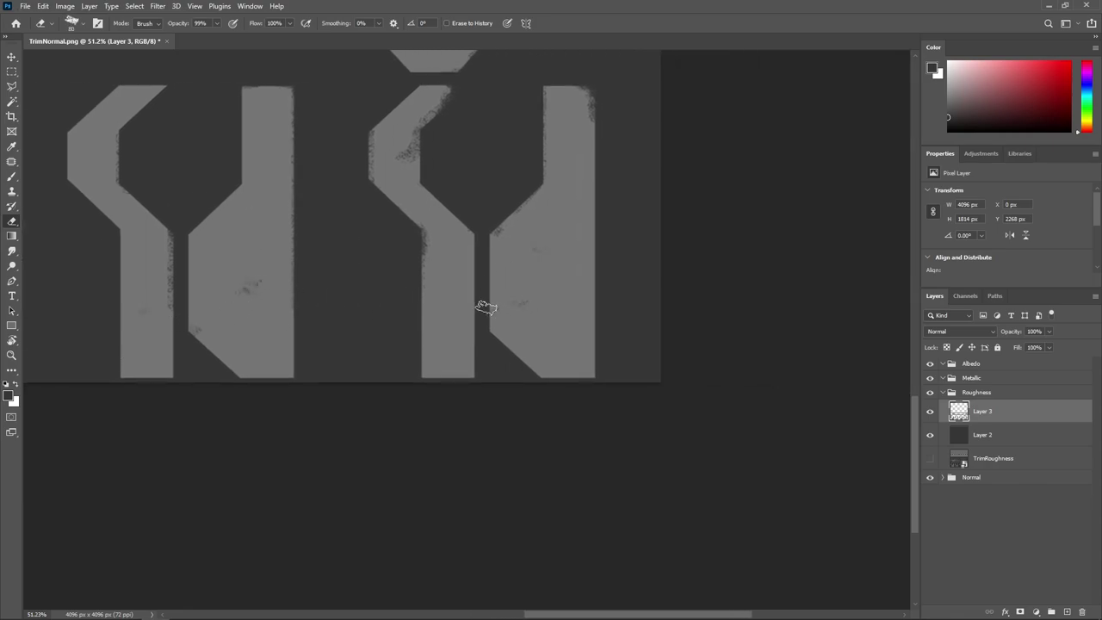
# Hide Layer 3 and Layer 2, and show the TrimRoughness layer in the Roughness group
pyautogui.scroll(-5, 509, 313)
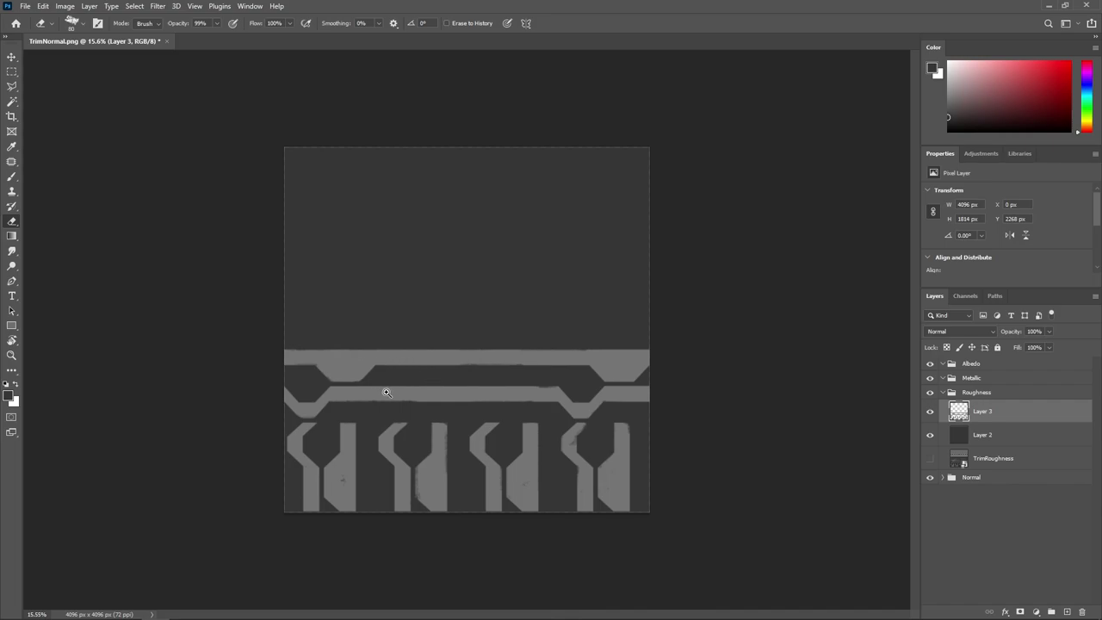
pyautogui.scroll(3, 386, 393)
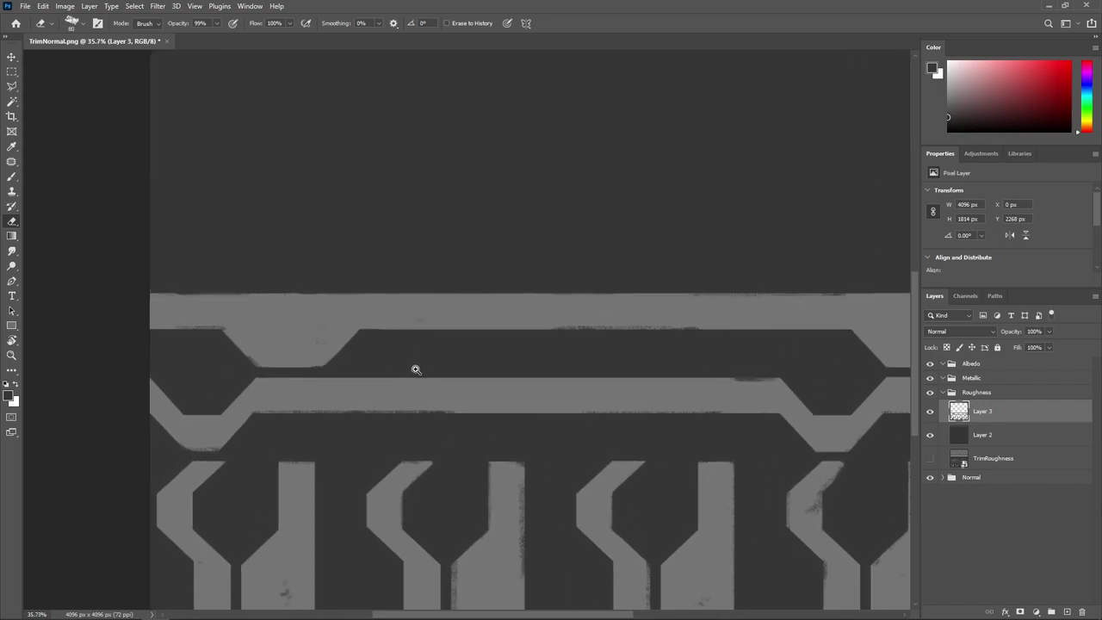
pyautogui.scroll(-3, 401, 376)
pyautogui.scroll(3, 413, 332)
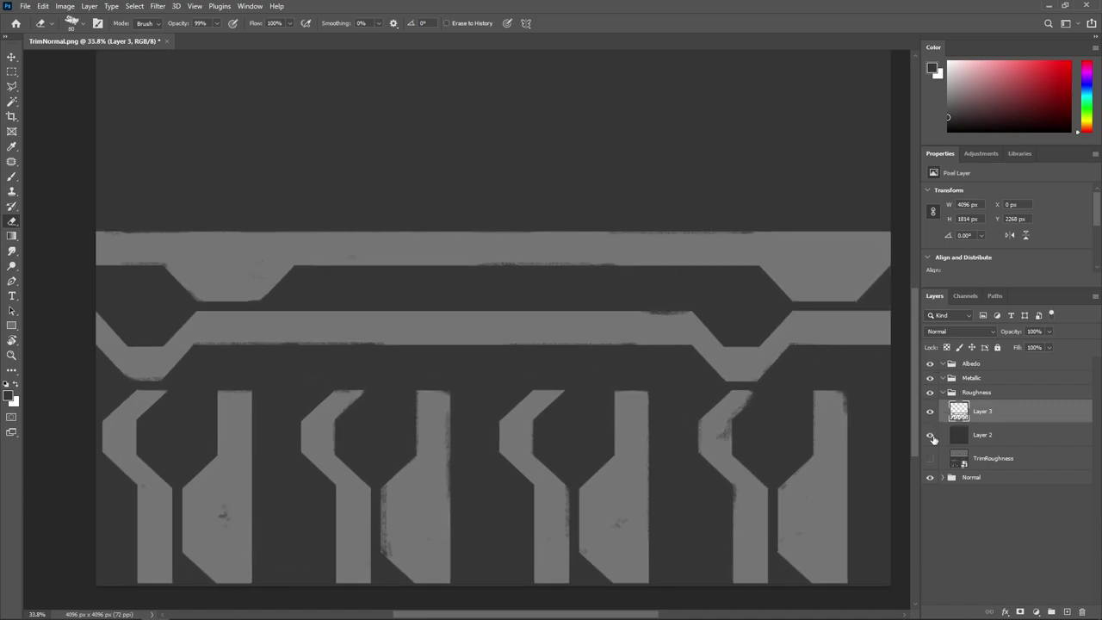
pyautogui.click(930, 411)
pyautogui.click(929, 434)
pyautogui.click(930, 458)
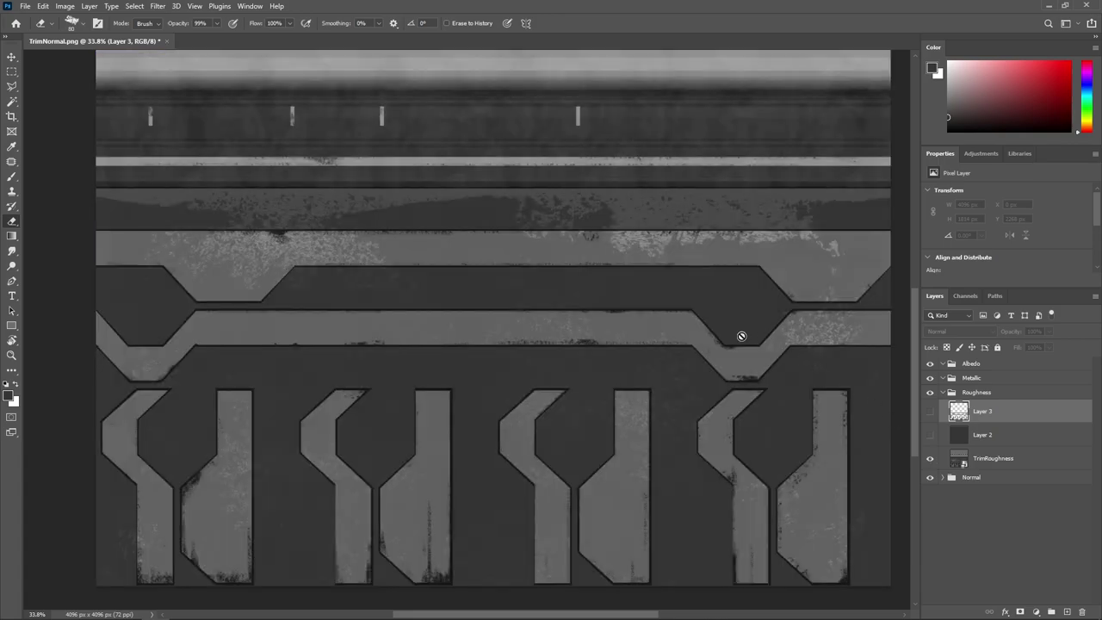
# Examine the edge wear, streaks and speckled grime on the TrimRoughness map's bands and vertical shapes
pyautogui.scroll(-2, 688, 357)
pyautogui.moveTo(729, 348)
pyautogui.mouseDown()
pyautogui.moveTo(608, 368)
pyautogui.moveTo(611, 353)
pyautogui.mouseUp()
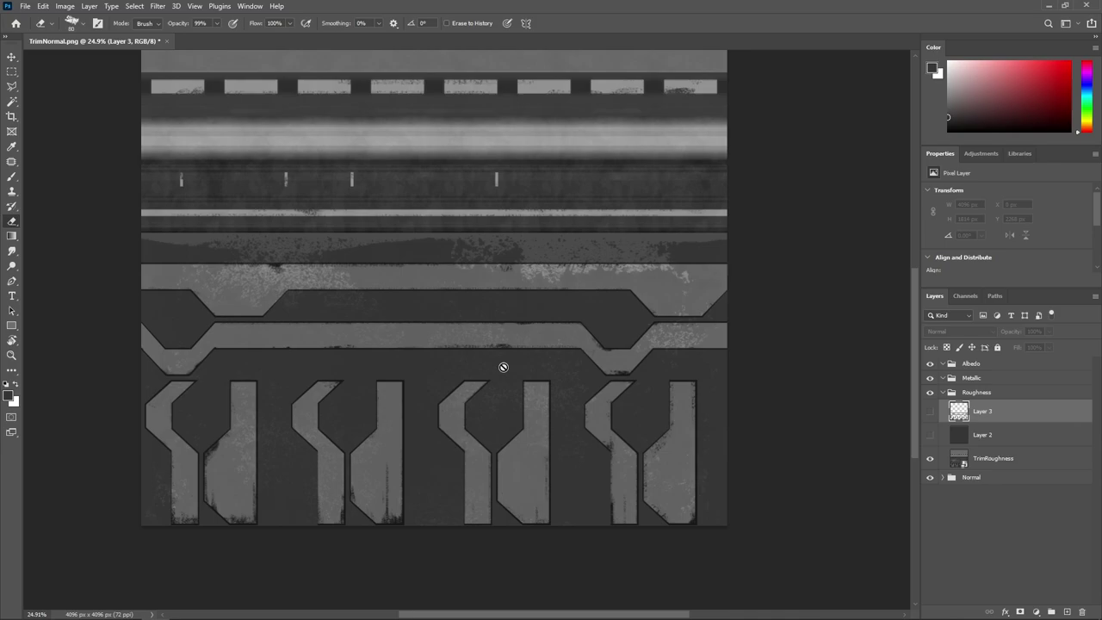
pyautogui.scroll(5, 330, 379)
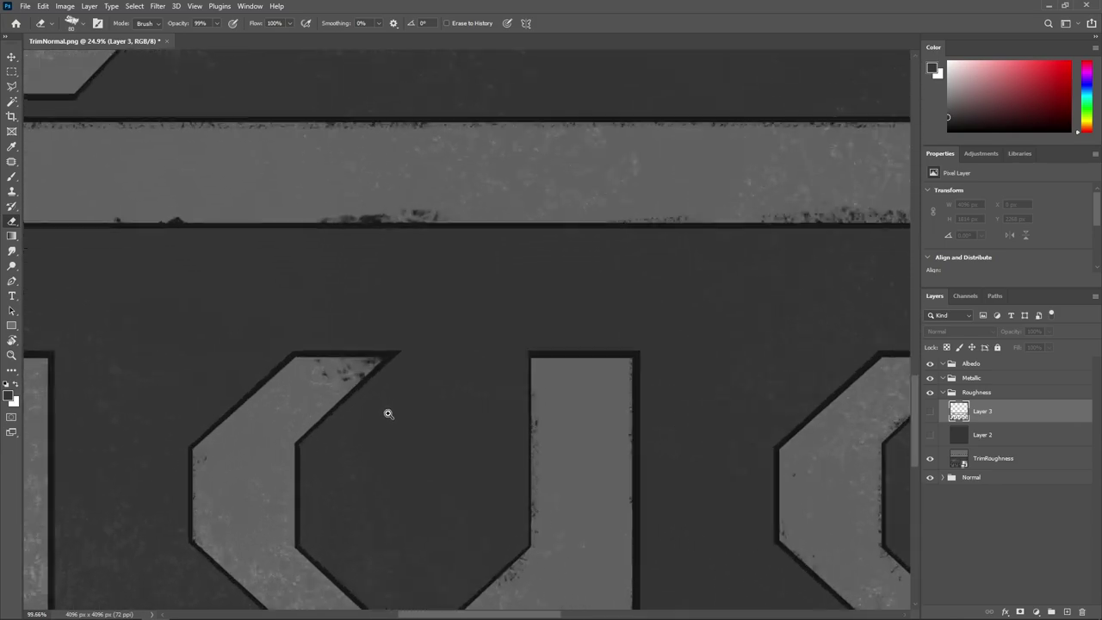
pyautogui.moveTo(319, 263)
pyautogui.mouseDown()
pyautogui.moveTo(430, 290)
pyautogui.moveTo(560, 279)
pyautogui.moveTo(322, 316)
pyautogui.mouseUp()
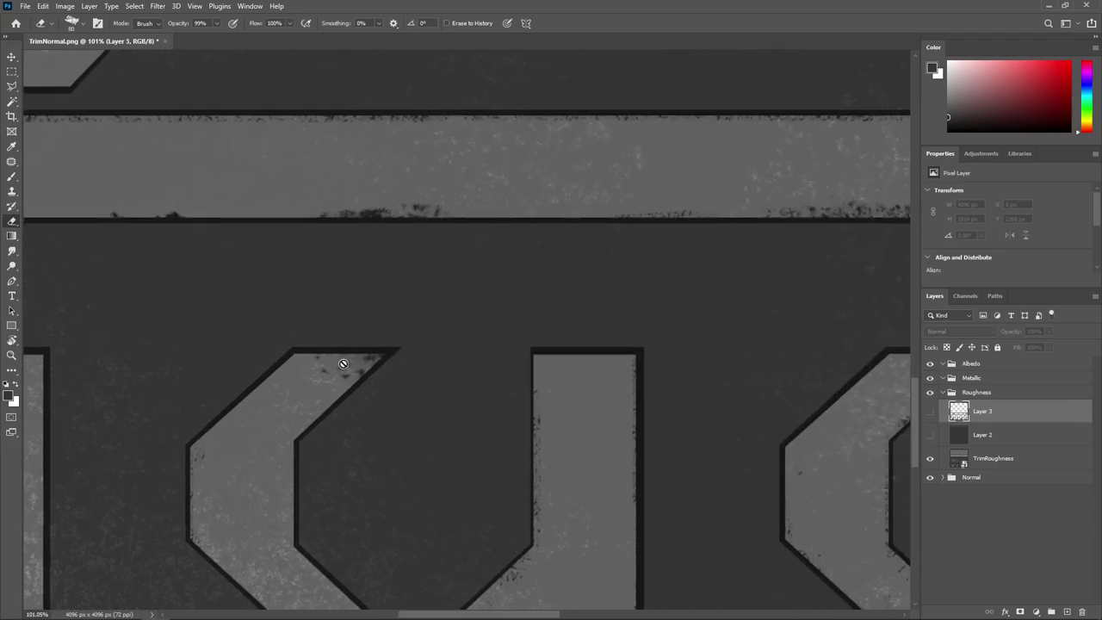
pyautogui.moveTo(343, 363)
pyautogui.mouseDown()
pyautogui.moveTo(504, 369)
pyautogui.moveTo(664, 349)
pyautogui.moveTo(357, 330)
pyautogui.mouseUp()
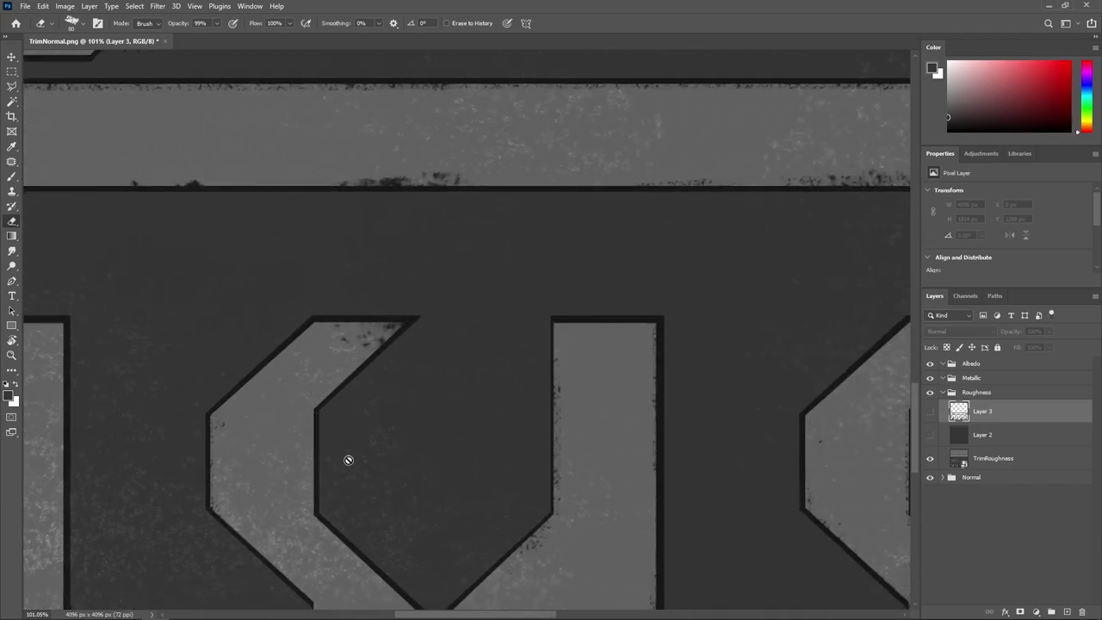
pyautogui.moveTo(456, 421); pyautogui.dragTo(273, 251)
pyautogui.moveTo(379, 400)
pyautogui.mouseDown()
pyautogui.moveTo(356, 318)
pyautogui.moveTo(369, 253)
pyautogui.mouseUp()
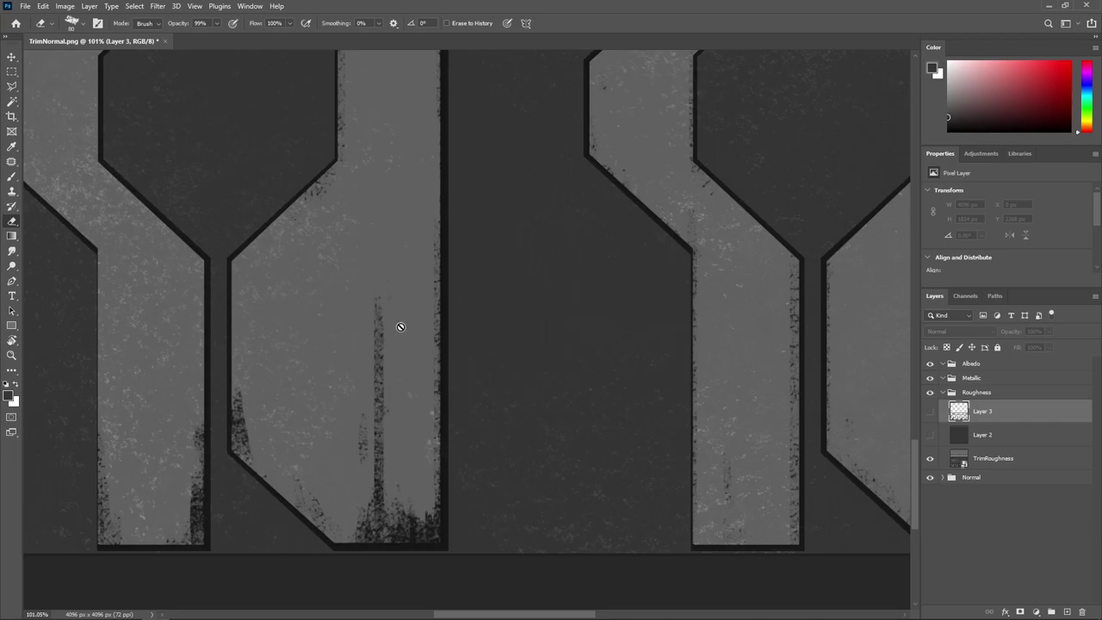
pyautogui.scroll(-4, 381, 337)
pyautogui.moveTo(379, 298); pyautogui.dragTo(417, 378)
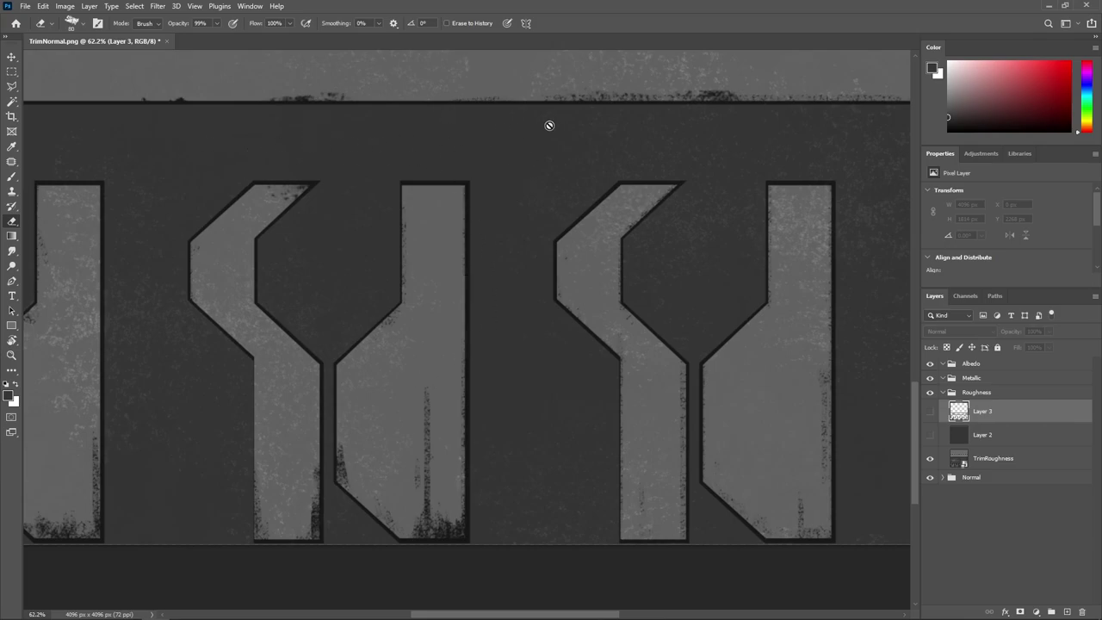
pyautogui.moveTo(631, 185); pyautogui.dragTo(262, 229)
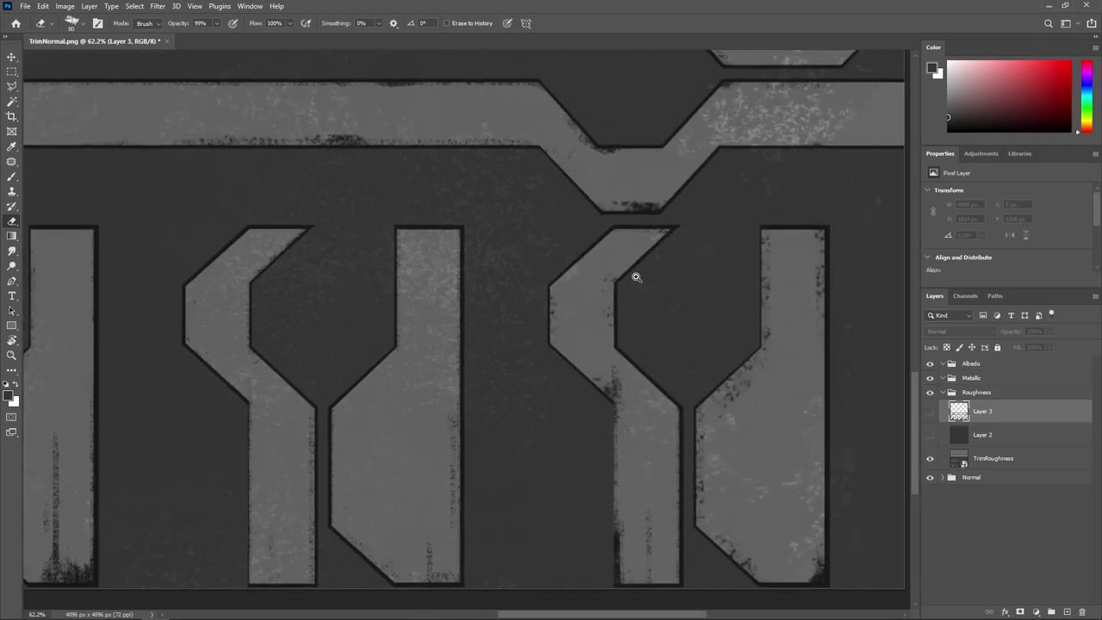
pyautogui.moveTo(635, 277); pyautogui.dragTo(612, 285)
pyautogui.moveTo(504, 243); pyautogui.dragTo(628, 337)
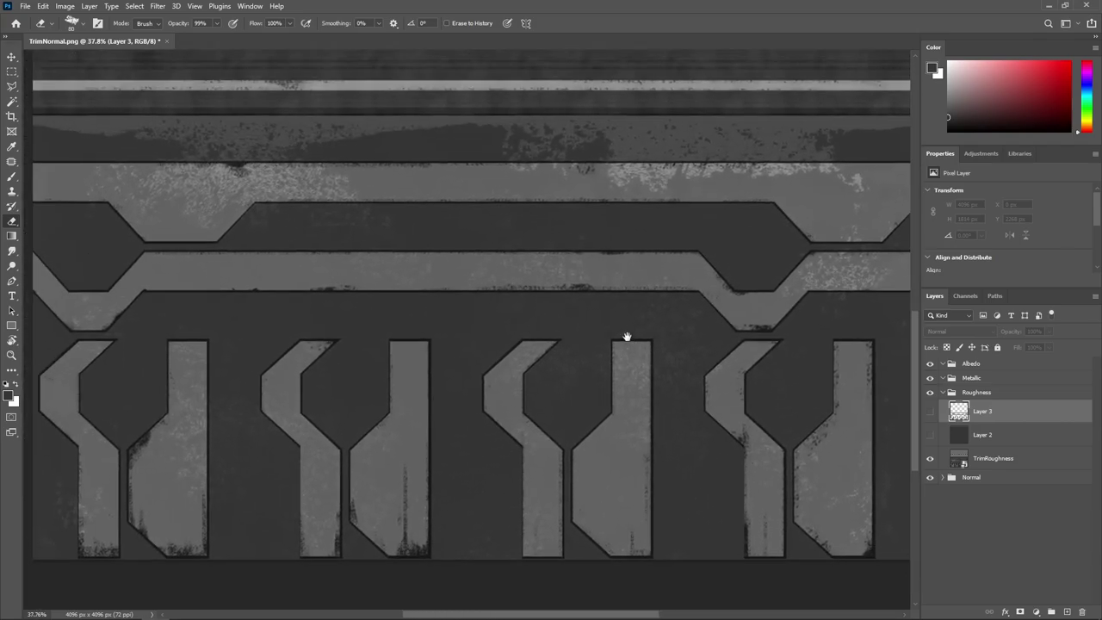
pyautogui.moveTo(492, 301); pyautogui.dragTo(537, 309)
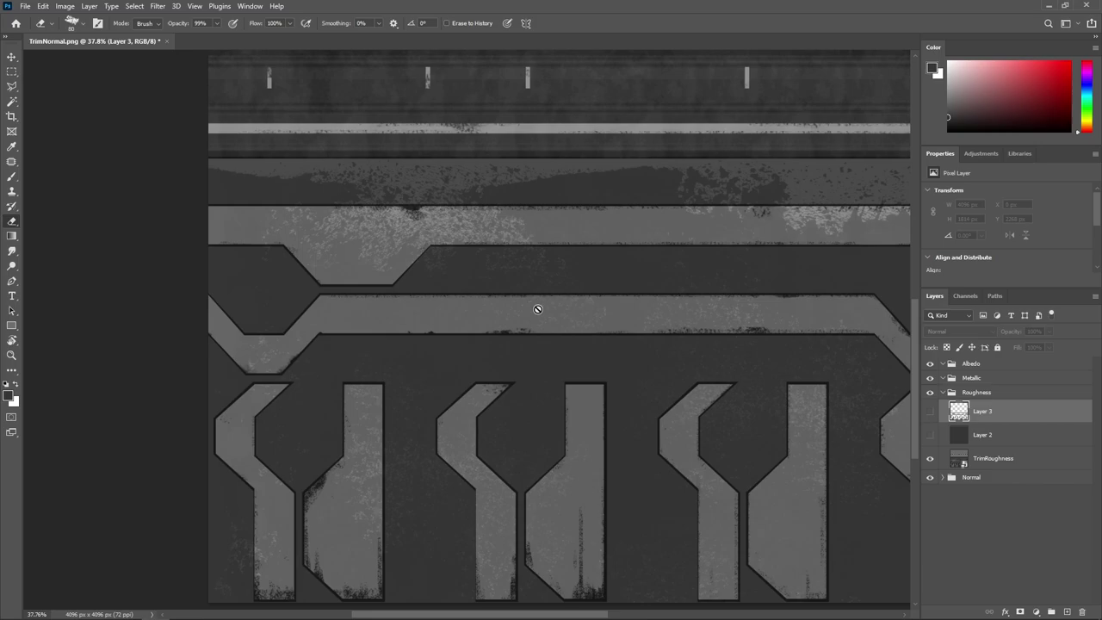
pyautogui.scroll(3, 256, 184)
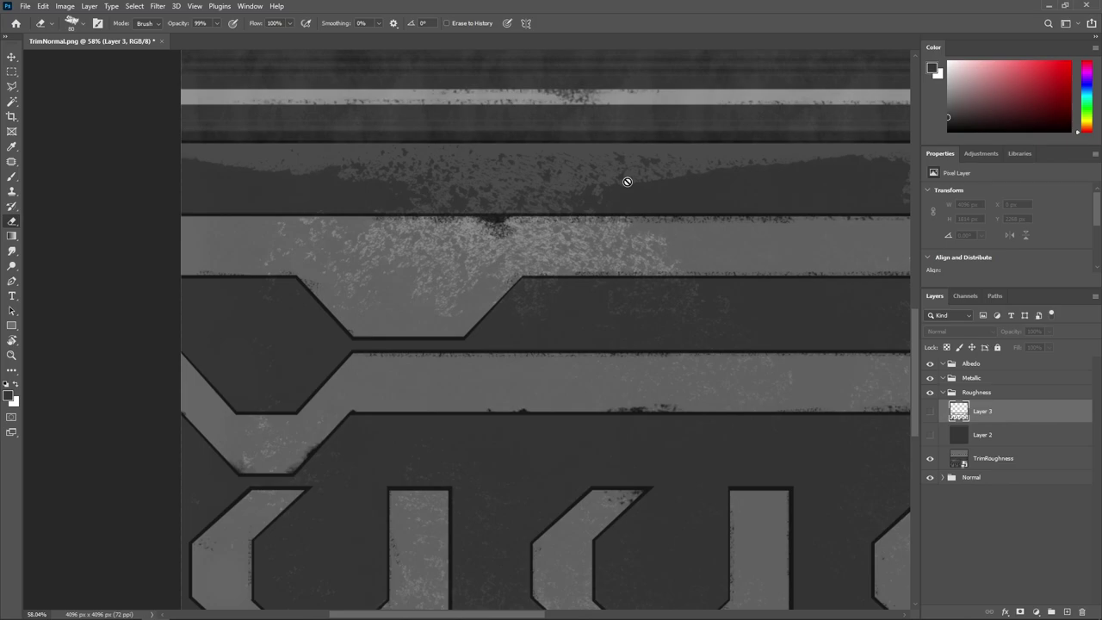
pyautogui.moveTo(693, 228); pyautogui.dragTo(390, 259)
pyautogui.scroll(-3, 580, 240)
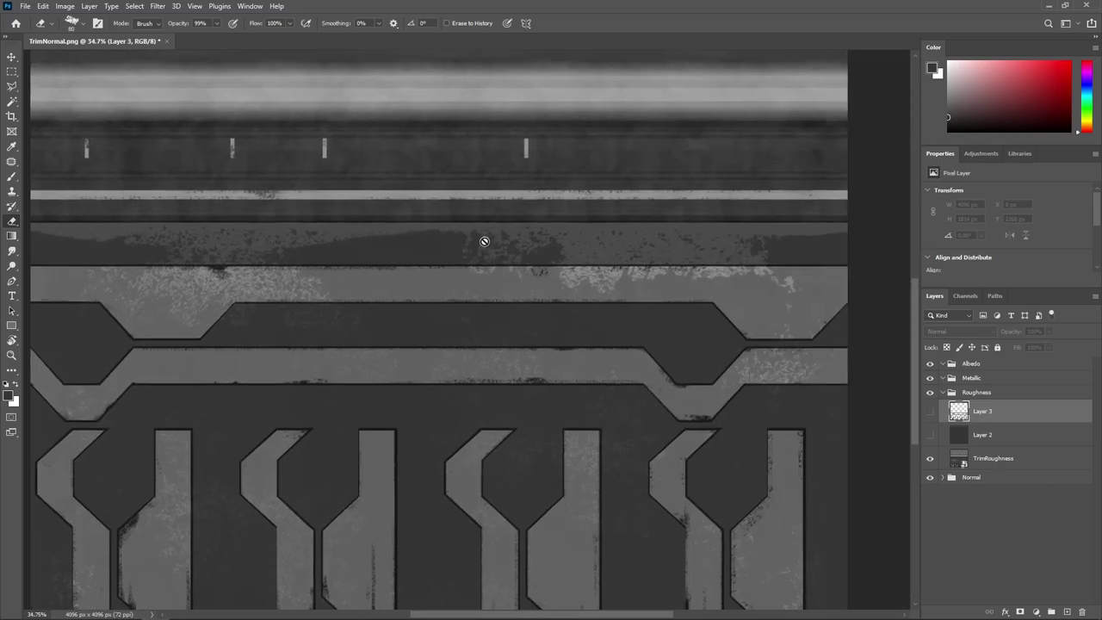
# Hide the TrimRoughness layer and show Layer 2 and Layer 3 in the Roughness group
pyautogui.scroll(3, 310, 213)
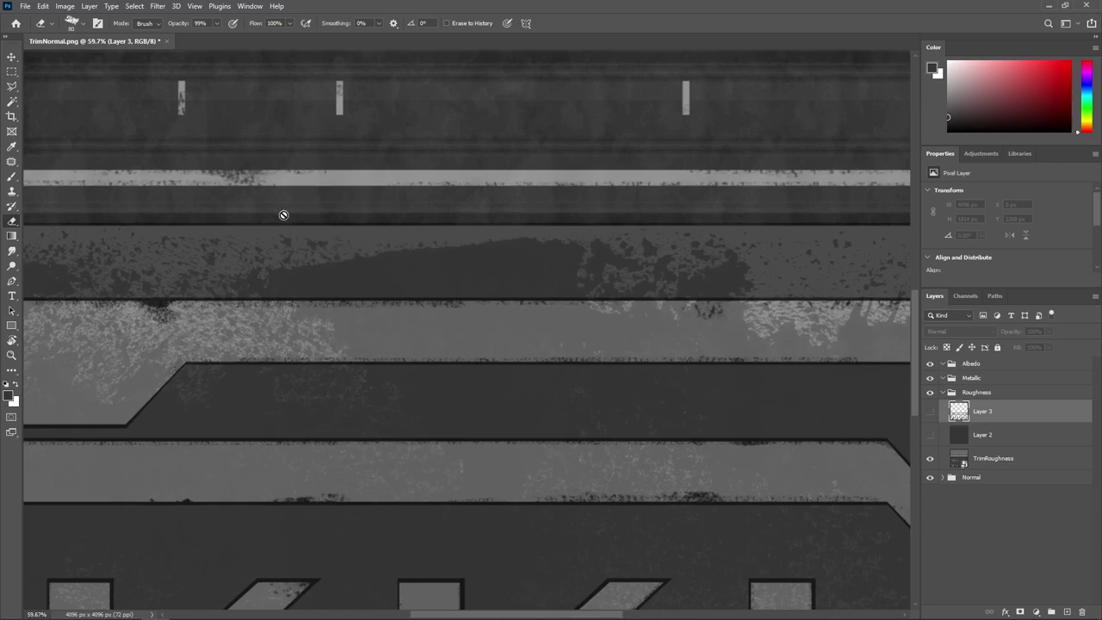
pyautogui.hscroll(3, 494, 218)
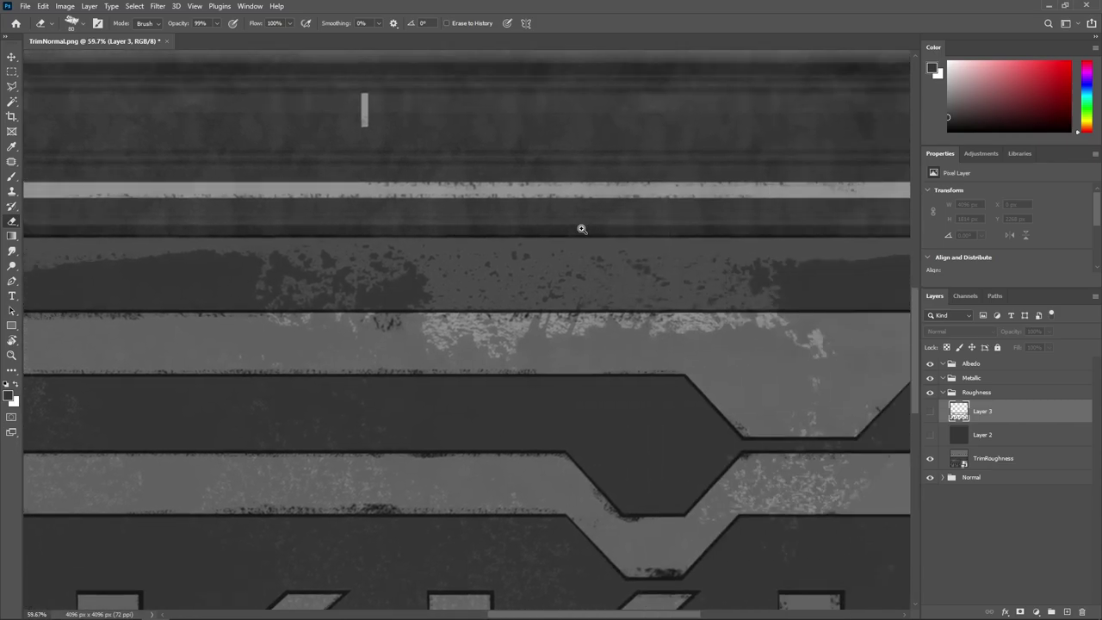
pyautogui.scroll(-5, 581, 229)
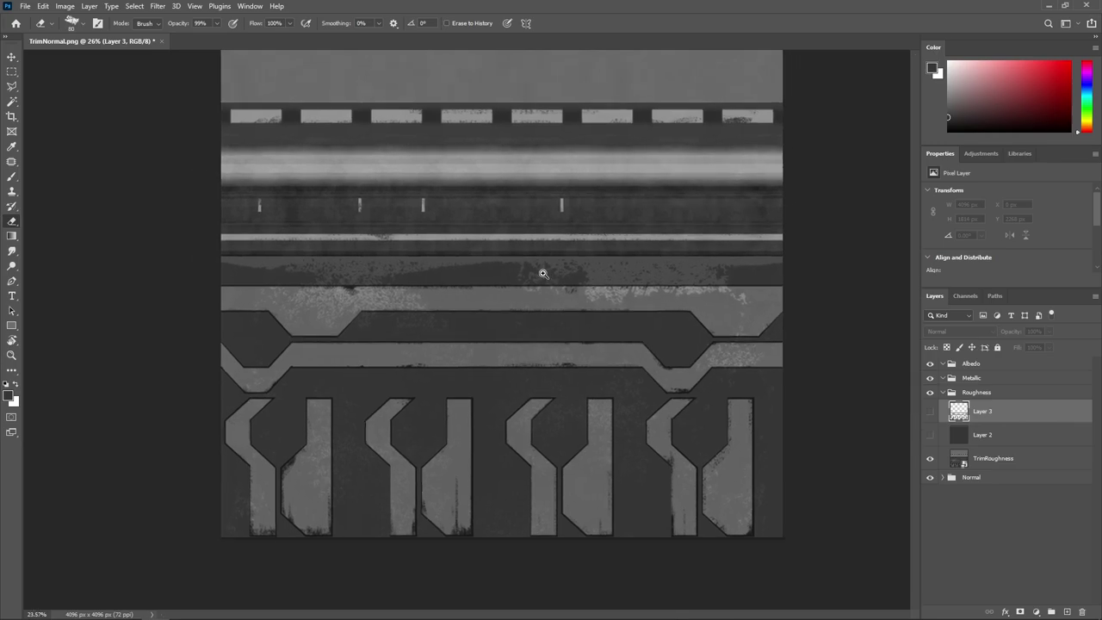
pyautogui.scroll(-1, 543, 272)
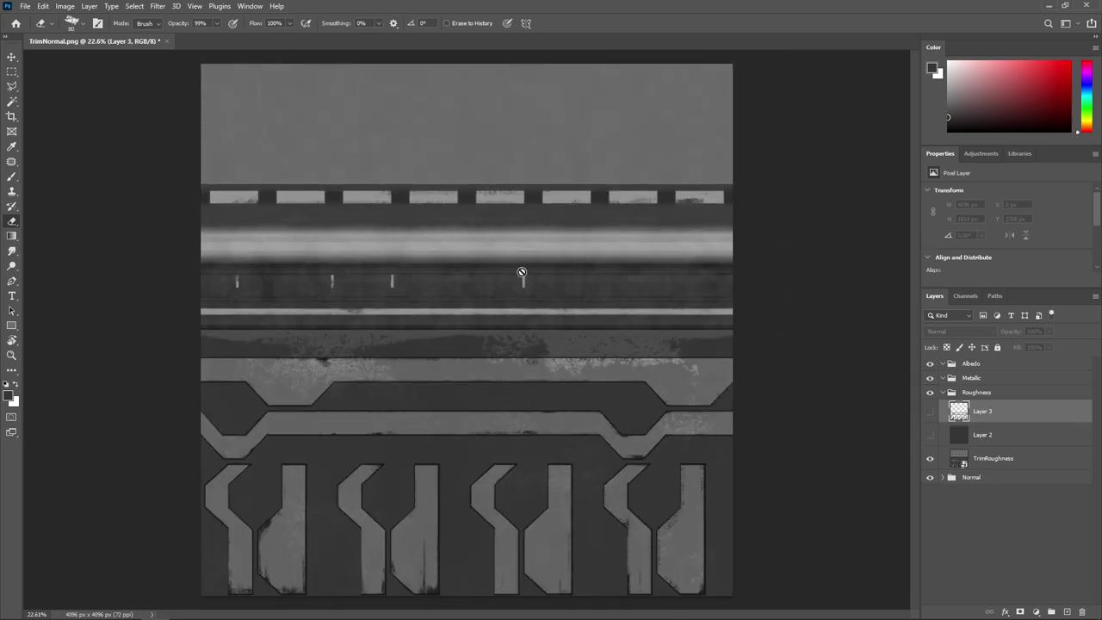
pyautogui.click(930, 460)
pyautogui.click(929, 434)
pyautogui.click(929, 411)
pyautogui.moveTo(540, 383); pyautogui.dragTo(586, 286)
pyautogui.scroll(-1, 466, 197)
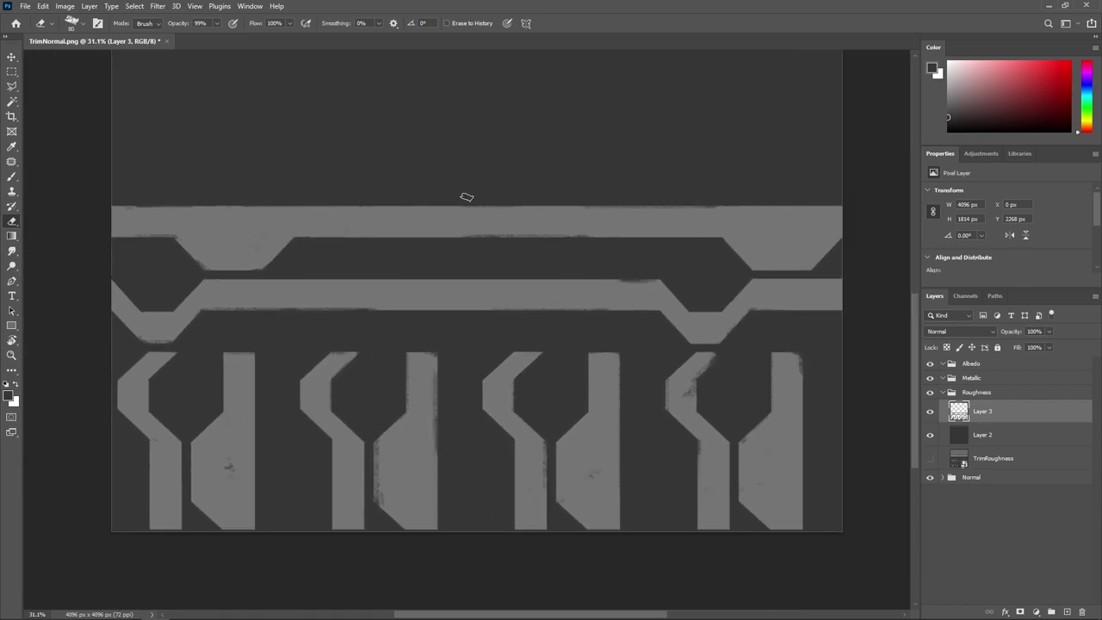
# Try to quick-export the roughness map as a PNG over the existing TrimRoughnessIncomplete.png
pyautogui.click(26, 7)
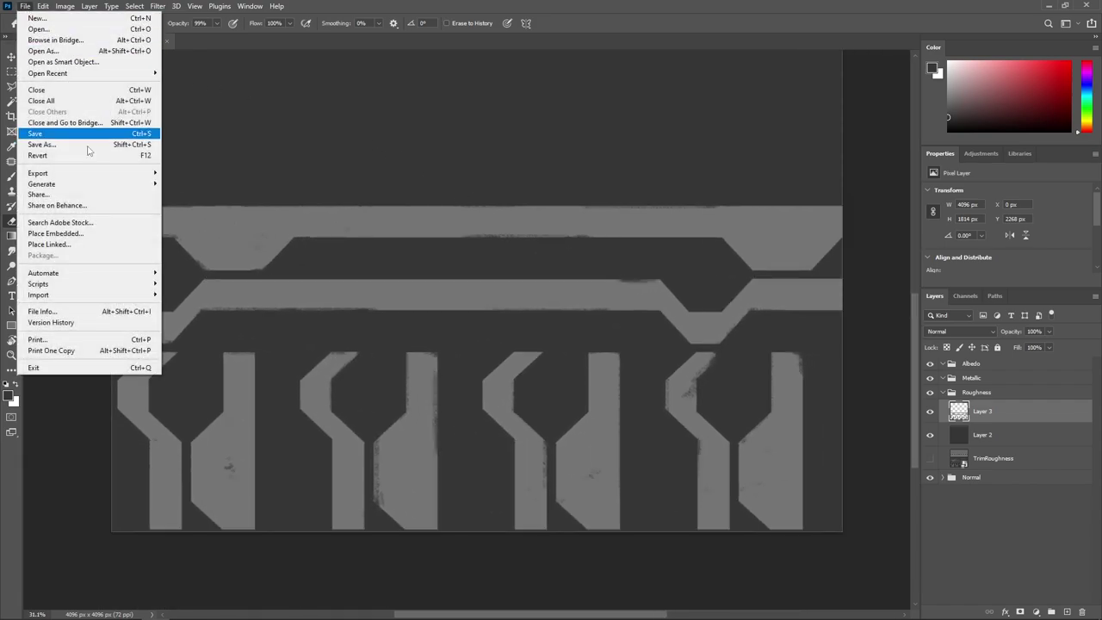
pyautogui.moveTo(69, 174)
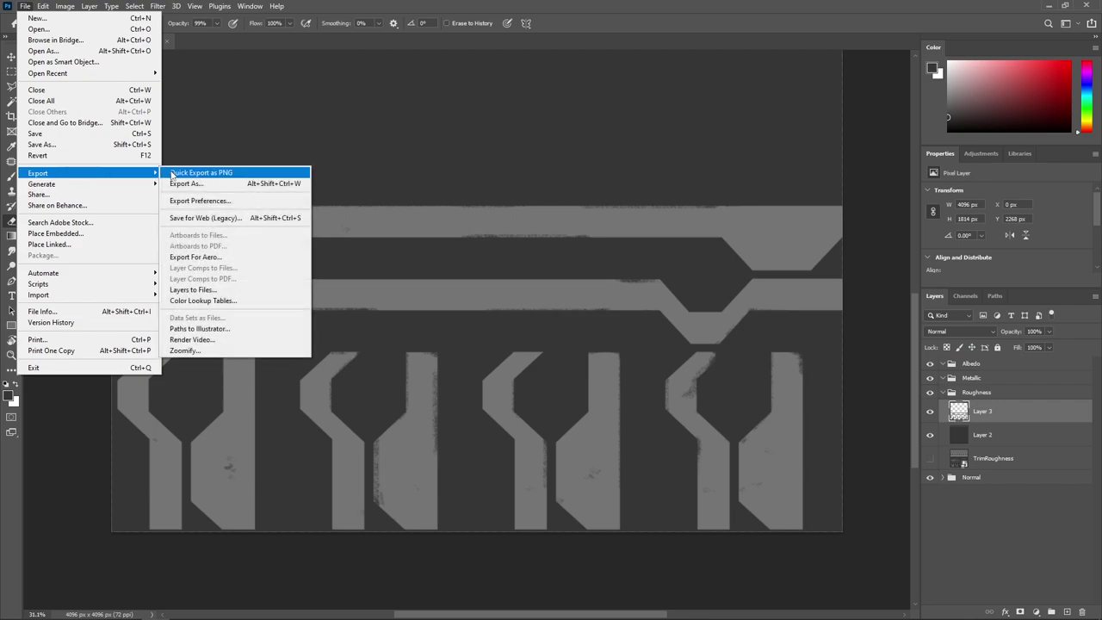
pyautogui.click(194, 173)
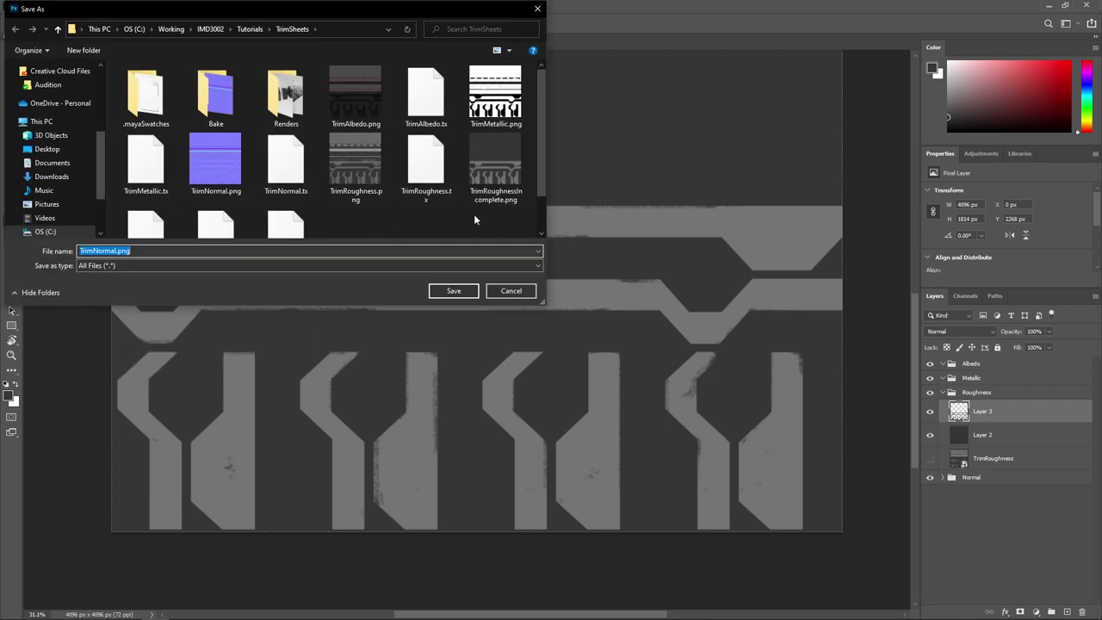
pyautogui.click(485, 205)
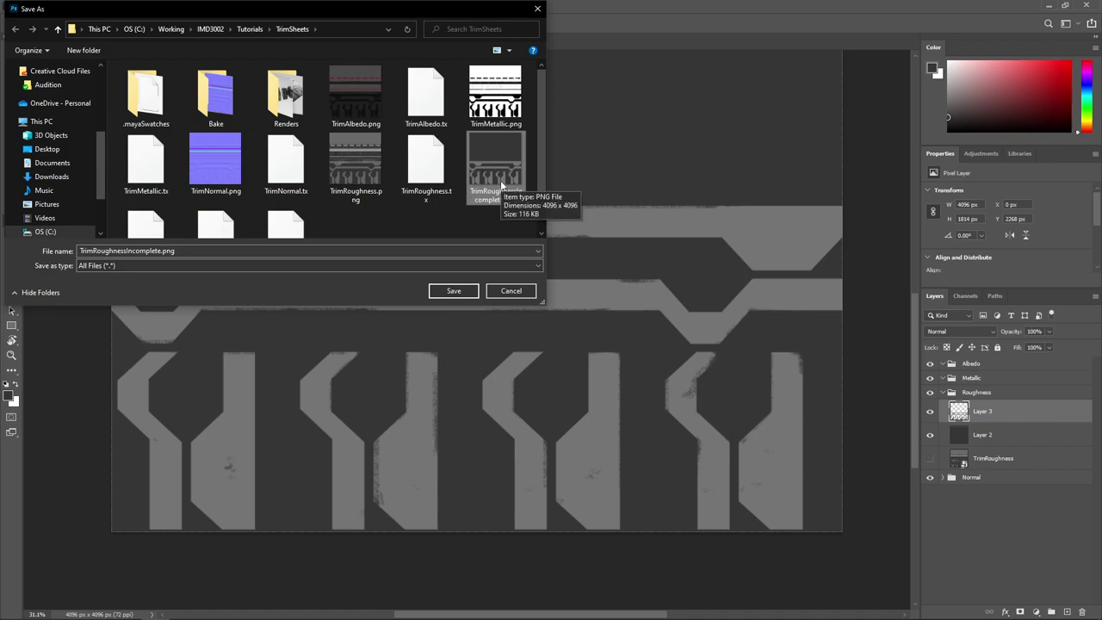
pyautogui.click(456, 292)
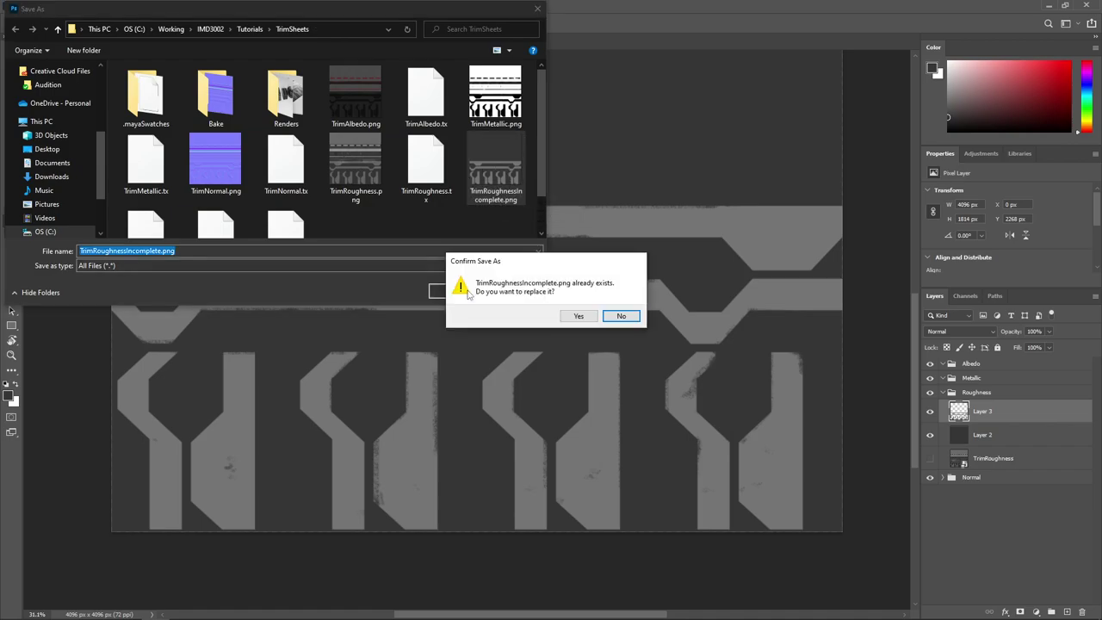
pyautogui.click(578, 315)
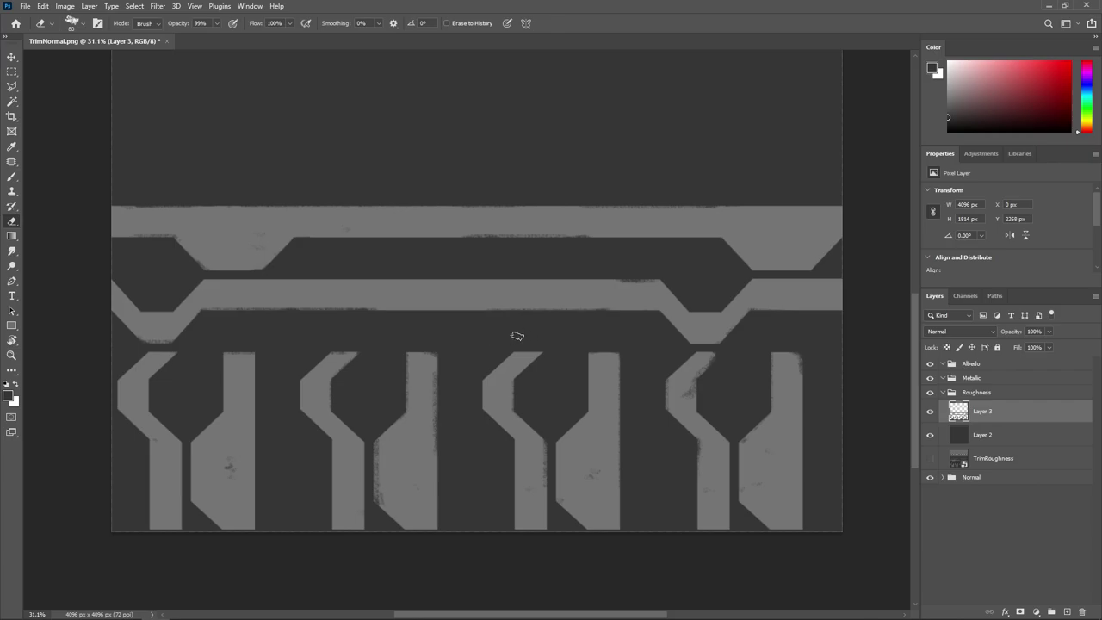
pyautogui.click(590, 353)
# Quick-export the roughness map as TrimRoughnessIncomplete_B.png in the TrimSheets folder
pyautogui.click(25, 6)
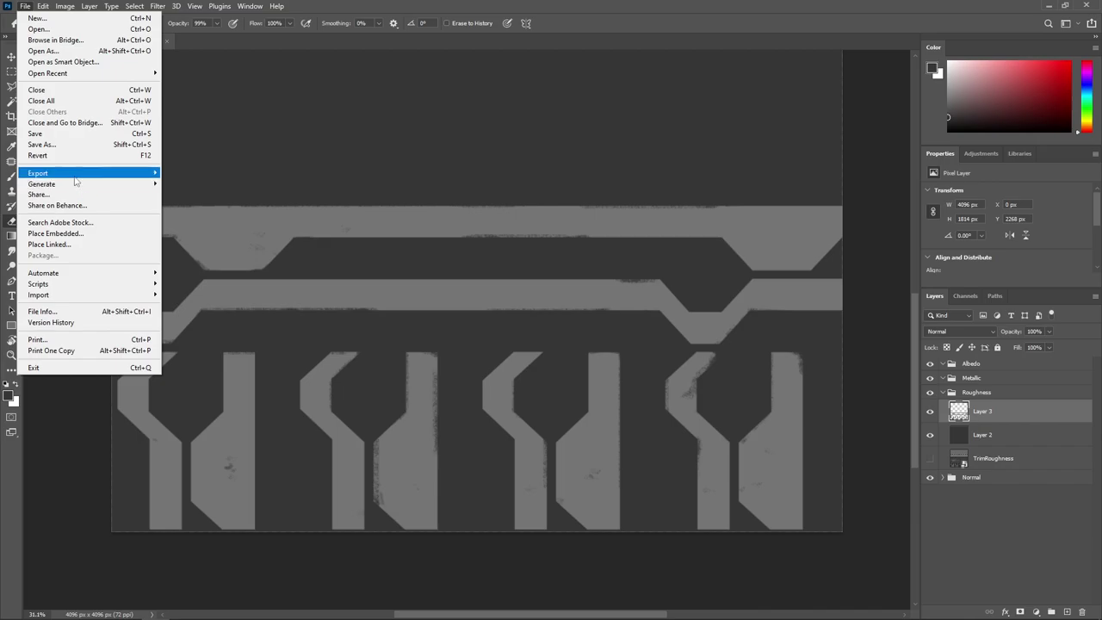
pyautogui.moveTo(103, 173)
pyautogui.click(175, 172)
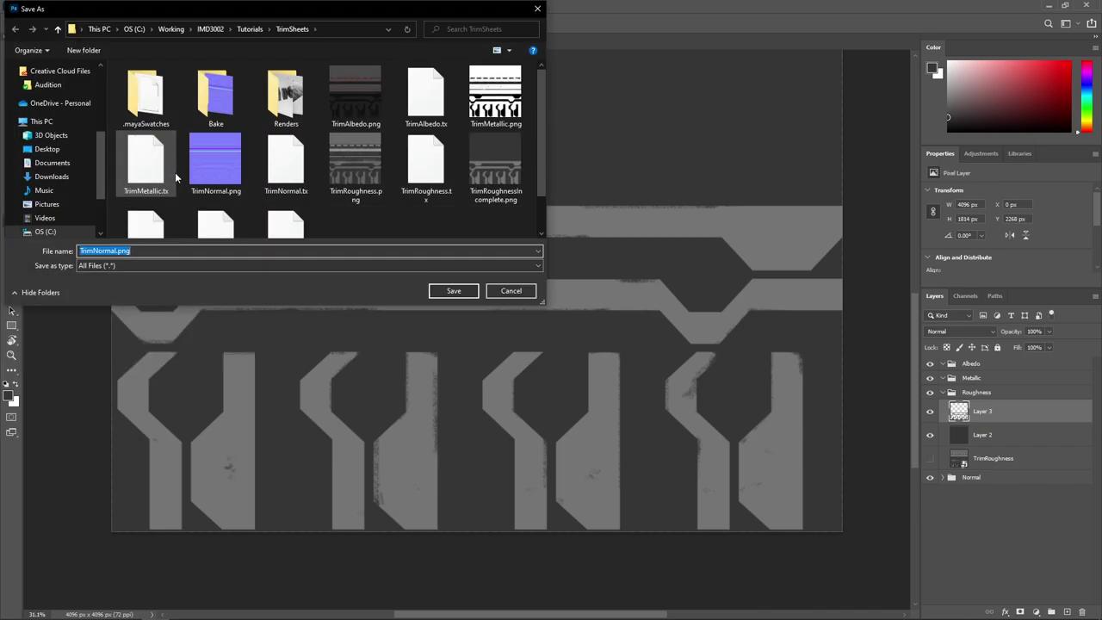
pyautogui.moveTo(433, 11); pyautogui.dragTo(481, 42)
pyautogui.click(542, 196)
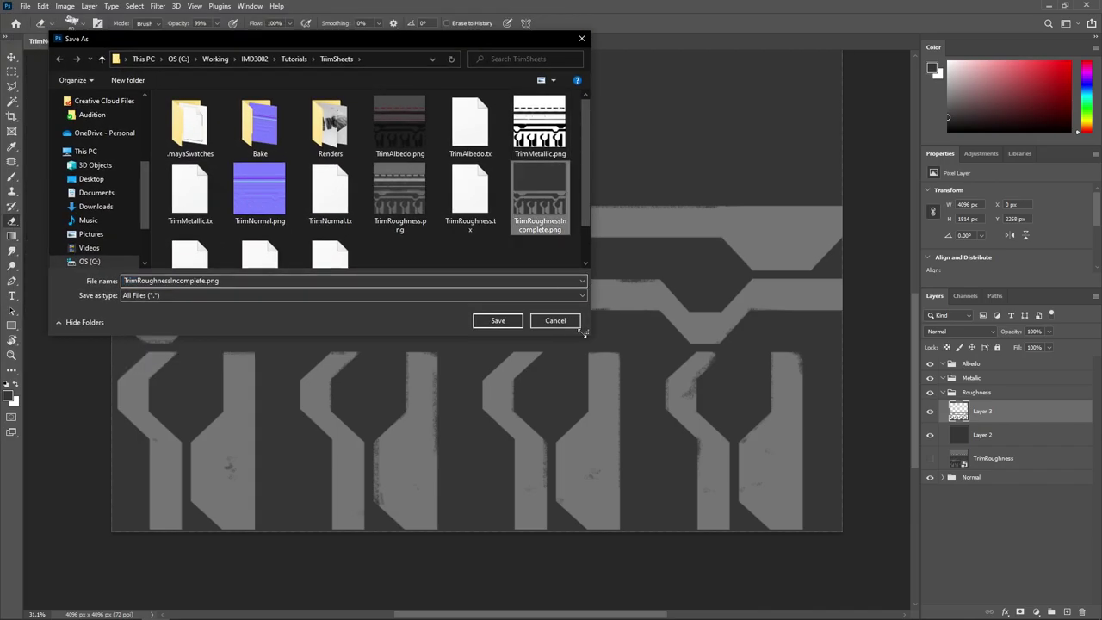
pyautogui.moveTo(594, 336); pyautogui.dragTo(609, 376)
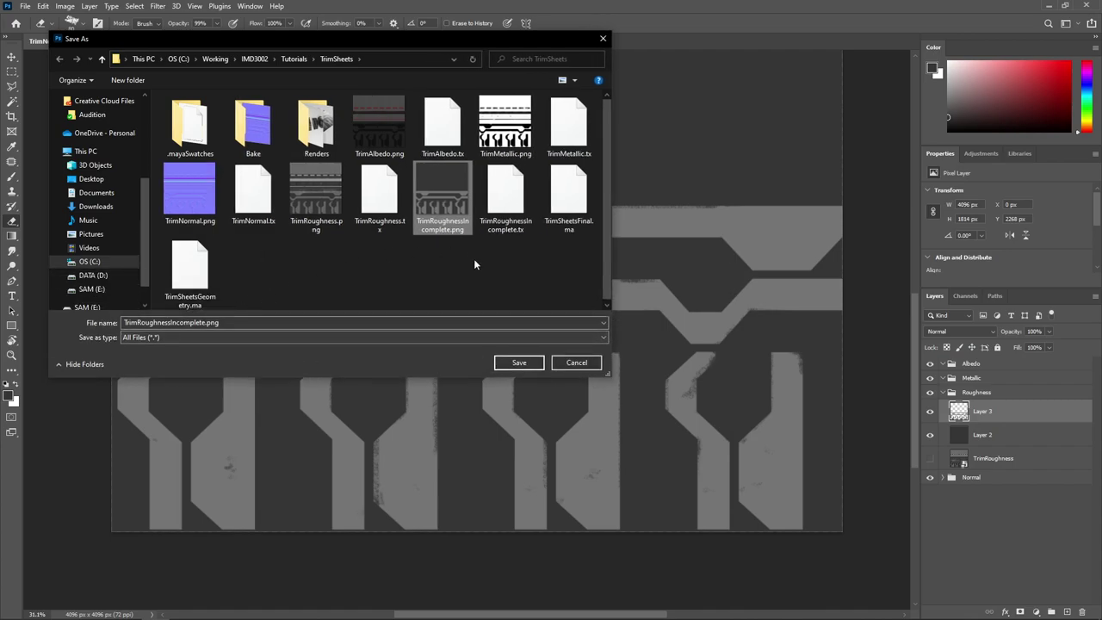
pyautogui.click(212, 324)
pyautogui.click(204, 323)
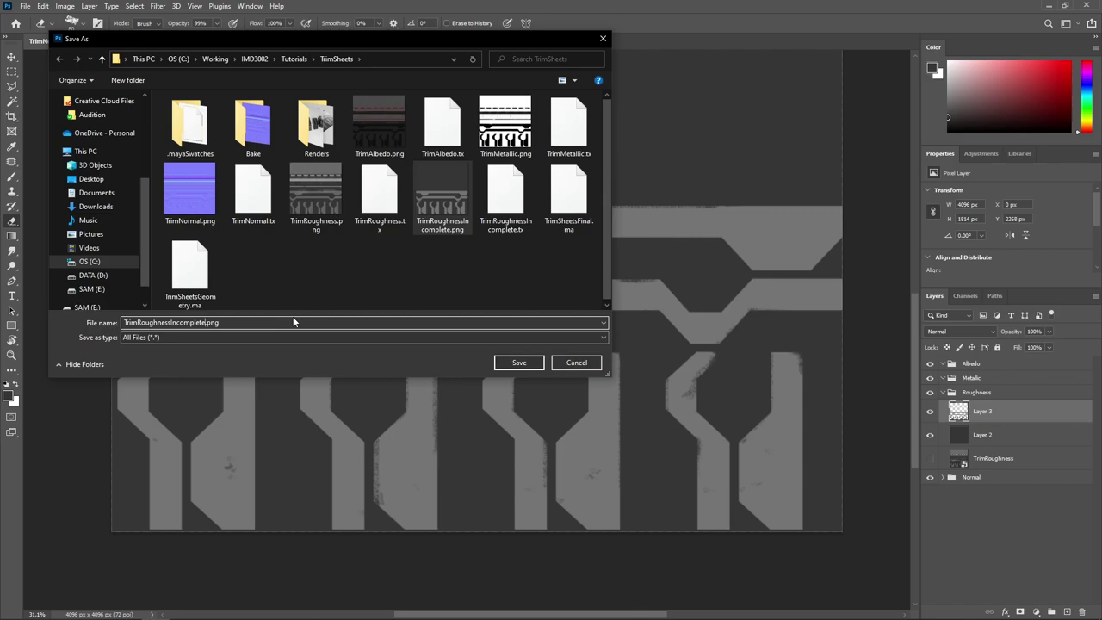
pyautogui.write('_B')
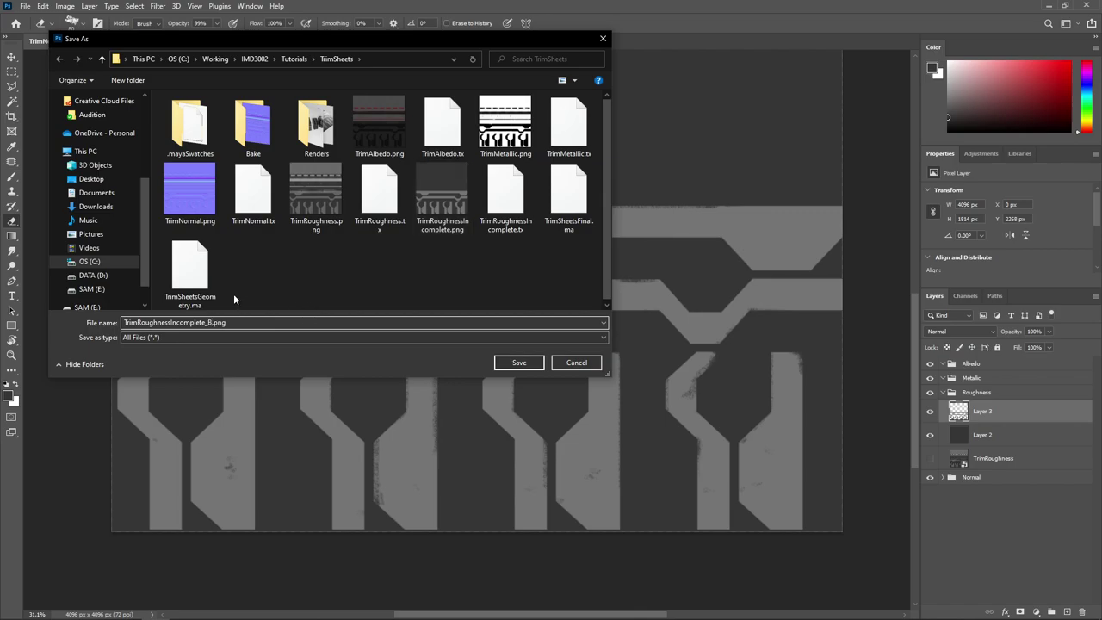
pyautogui.click(519, 363)
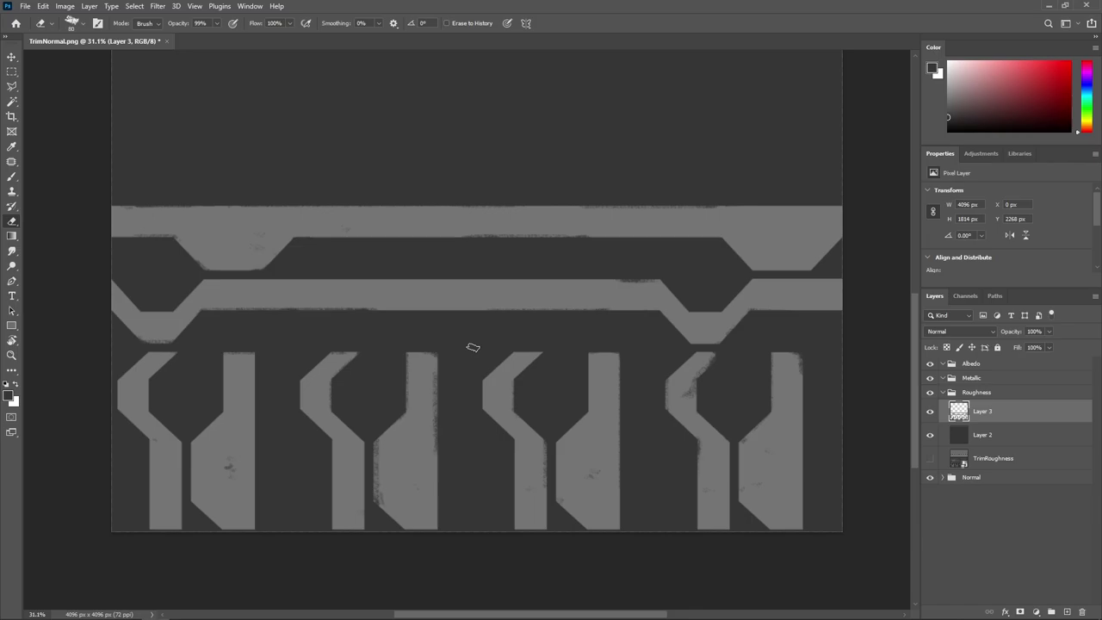
# Switch to Maya's Hypershade and load TrimRoughnessIncomplete_B.png as the image of the file8 texture node
pyautogui.hotkey('alt', 'Tab')
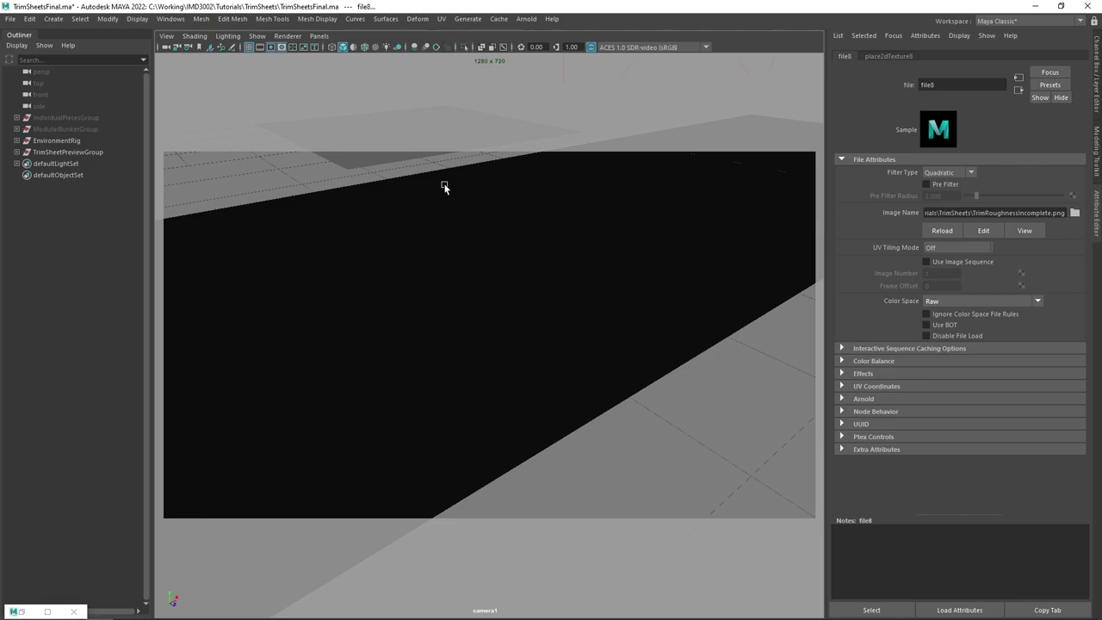
pyautogui.click(25, 611)
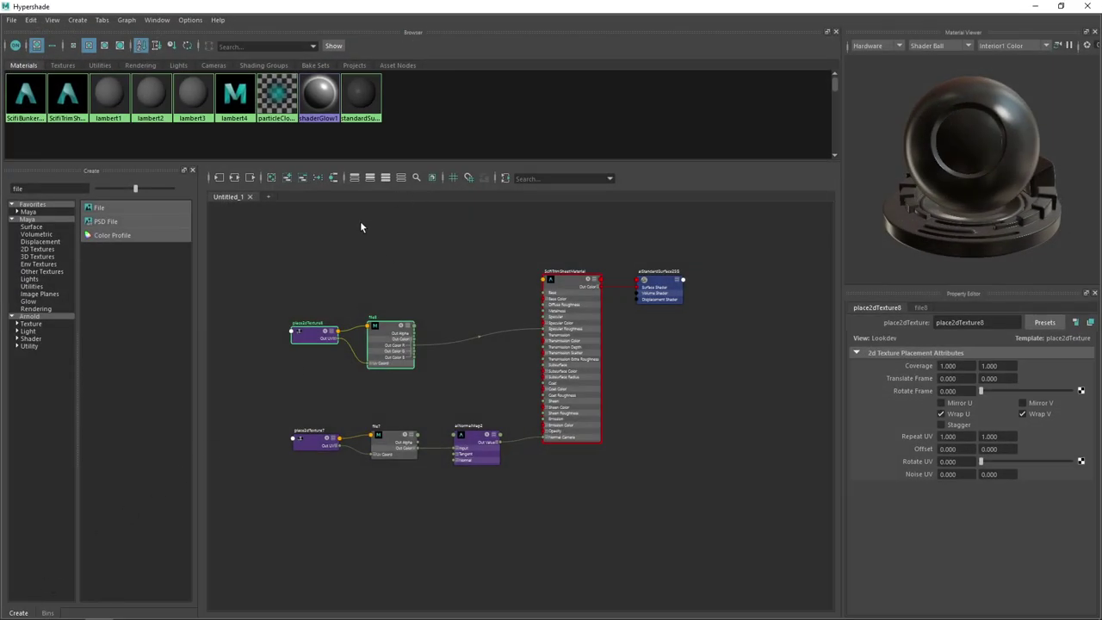
pyautogui.scroll(3, 388, 271)
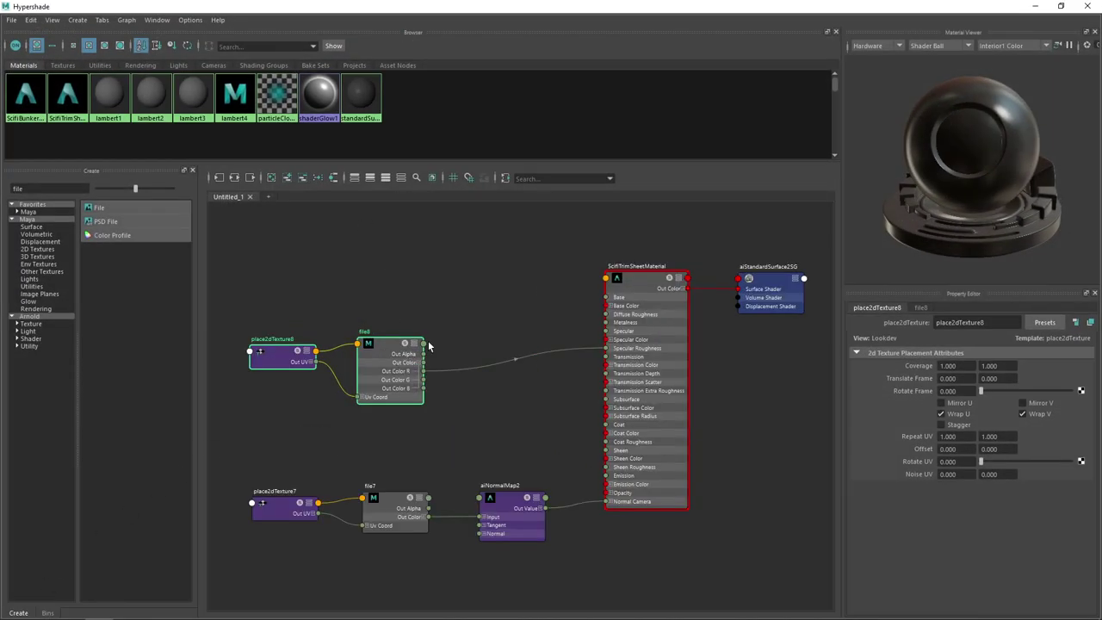
pyautogui.click(403, 362)
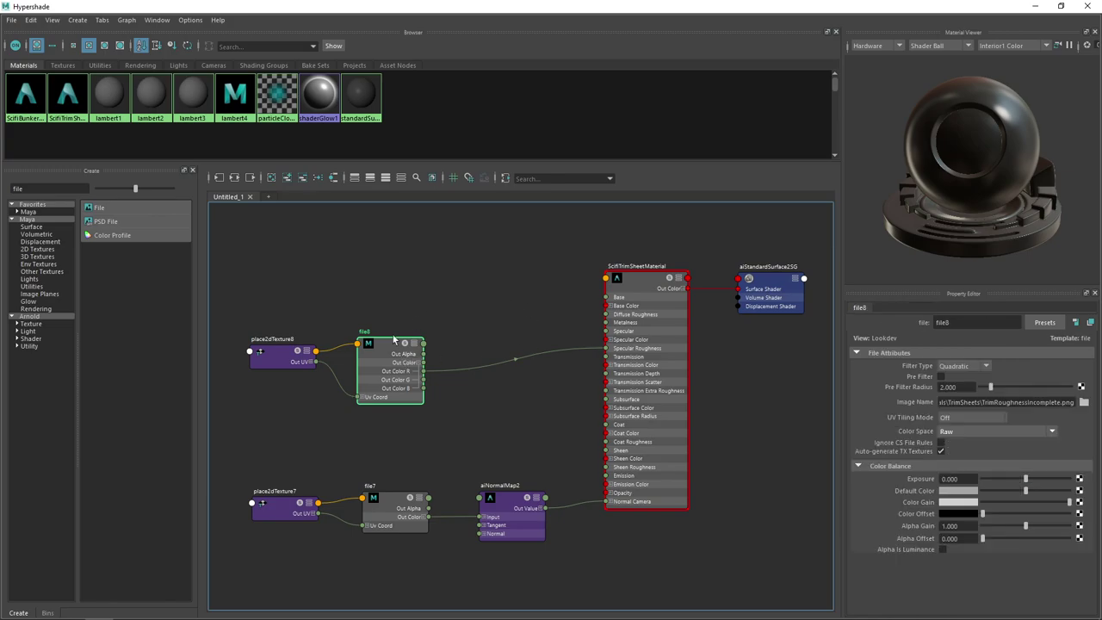
pyautogui.click(1084, 402)
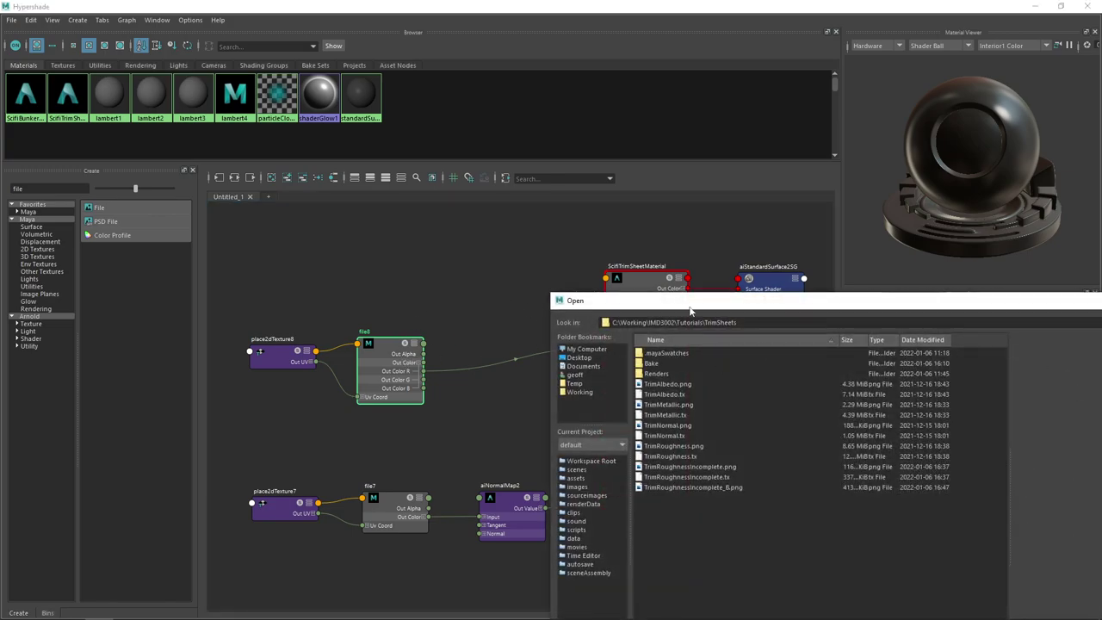
pyautogui.moveTo(686, 304); pyautogui.dragTo(483, 165)
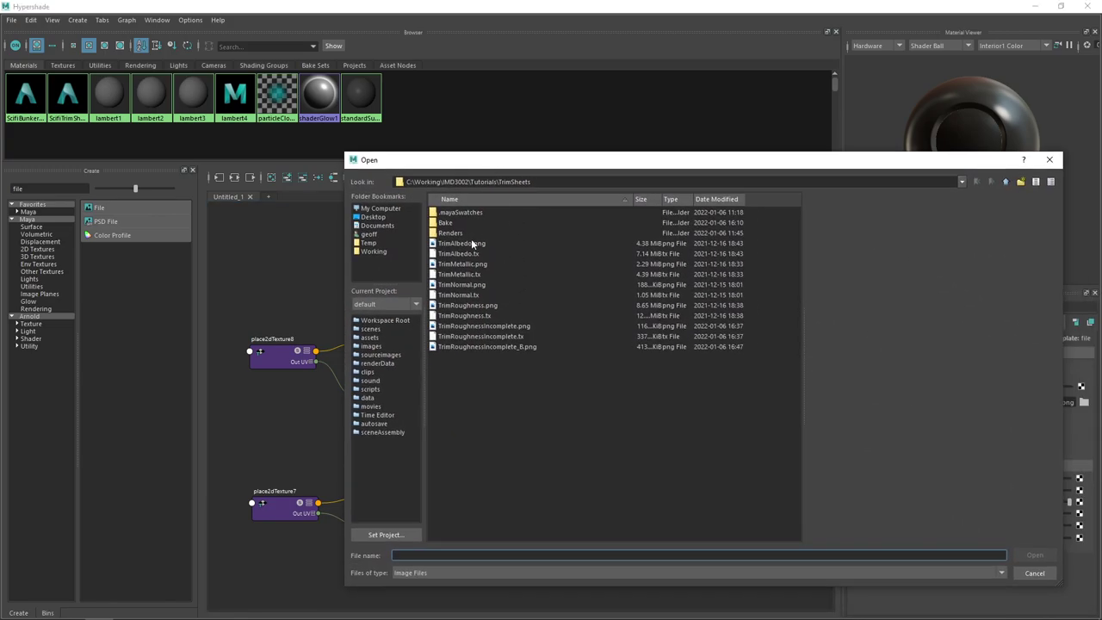
pyautogui.click(532, 346)
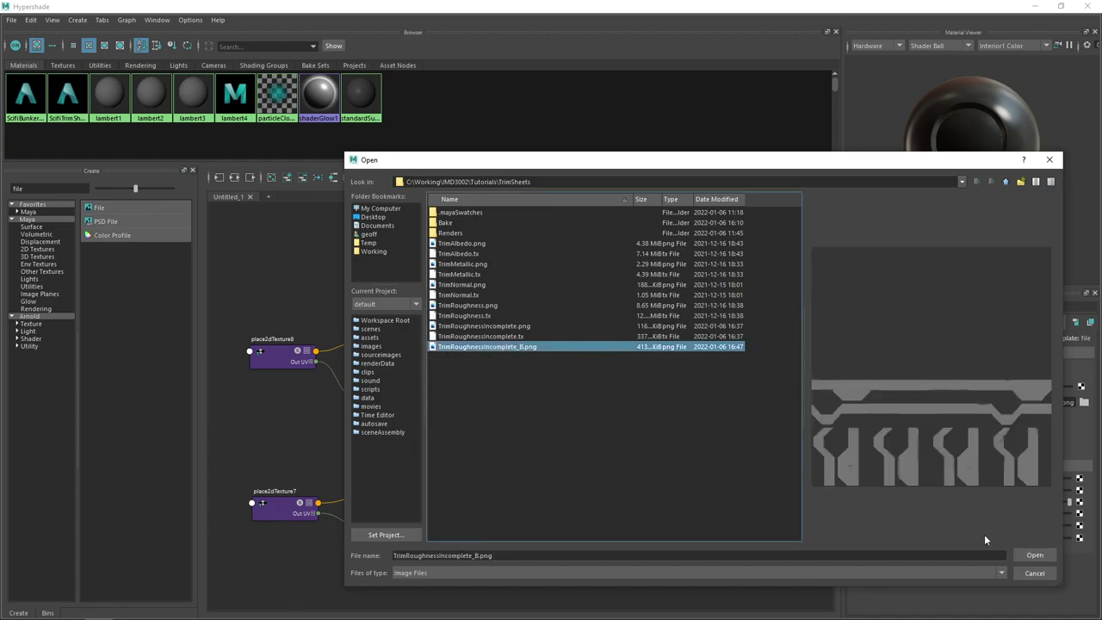
pyautogui.click(1035, 554)
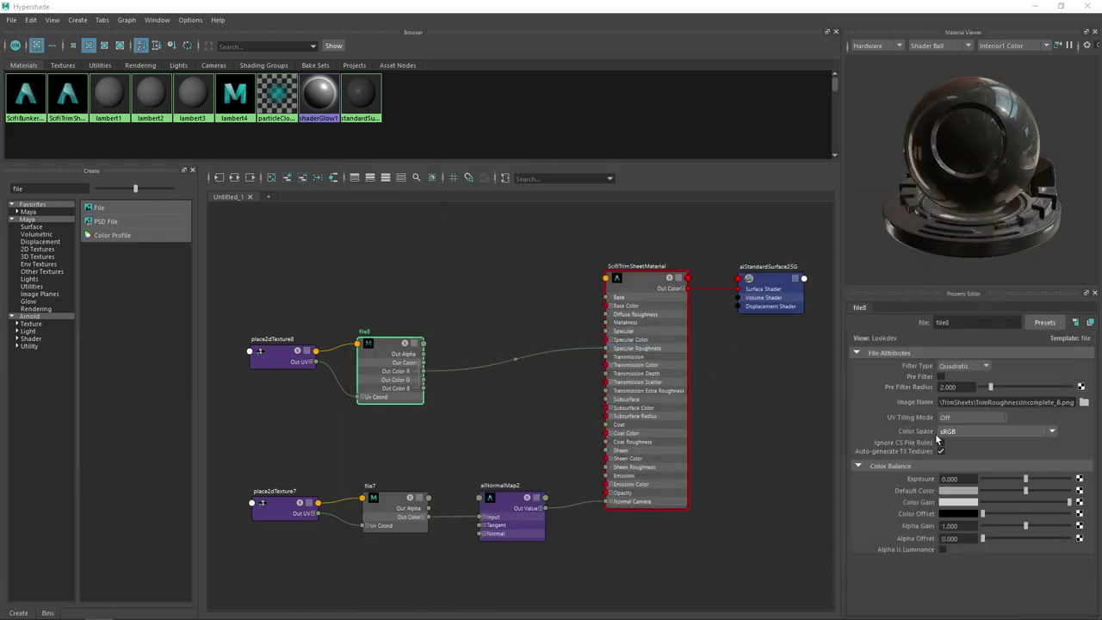
# Set the color space of the file8 texture to Raw
pyautogui.click(951, 431)
pyautogui.scroll(-2, 971, 475)
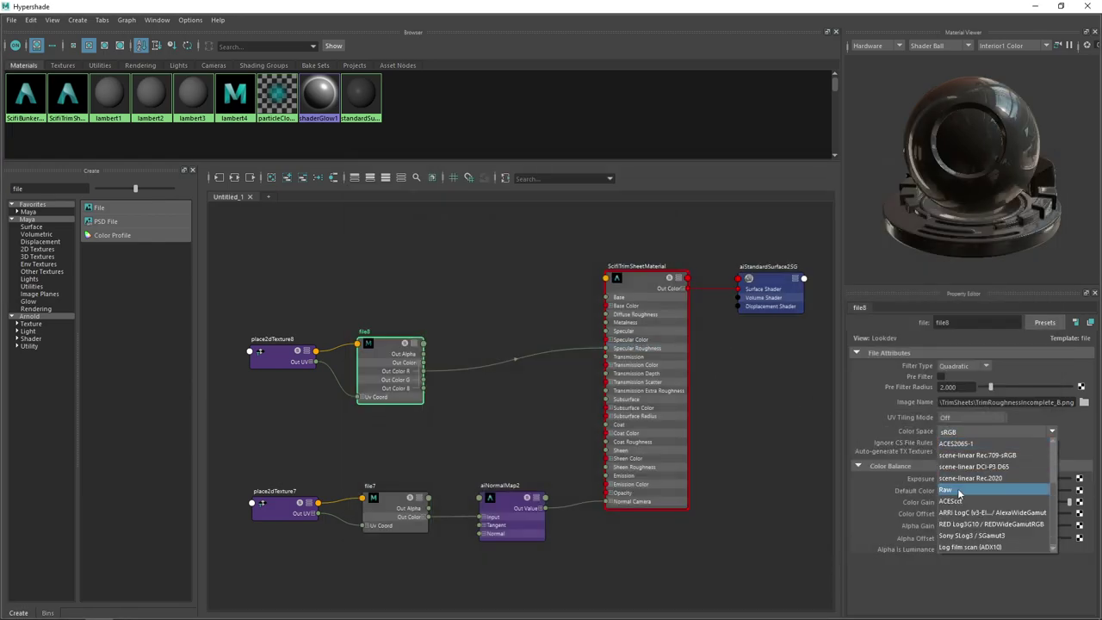
pyautogui.click(958, 490)
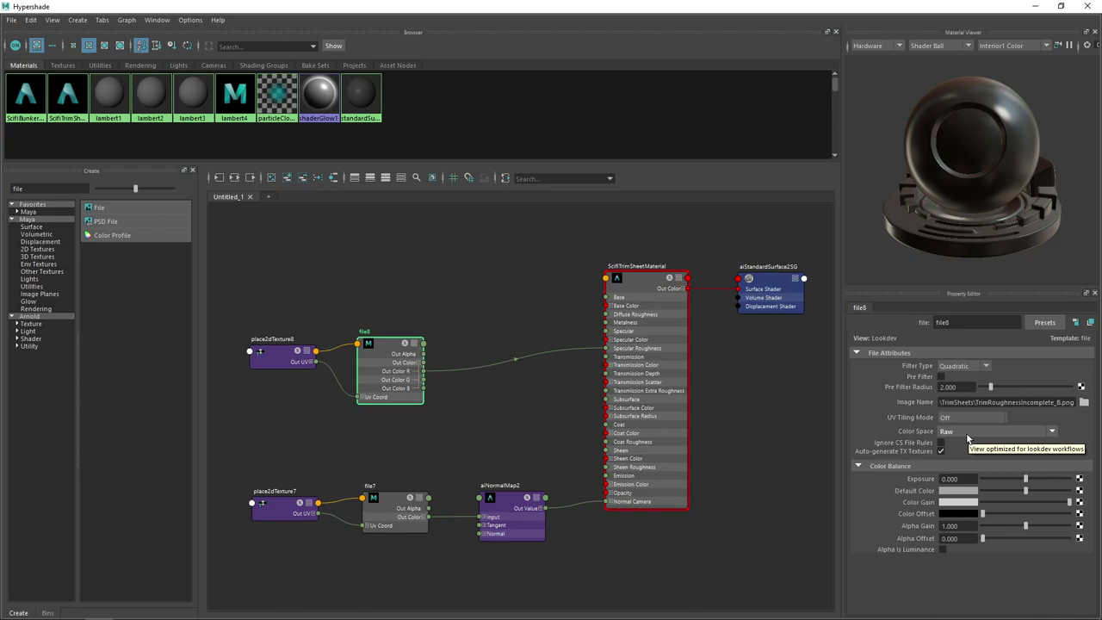
# Examine the worn edges and roughness variation on the trim sheet panels in the Arnold render
pyautogui.click(1035, 6)
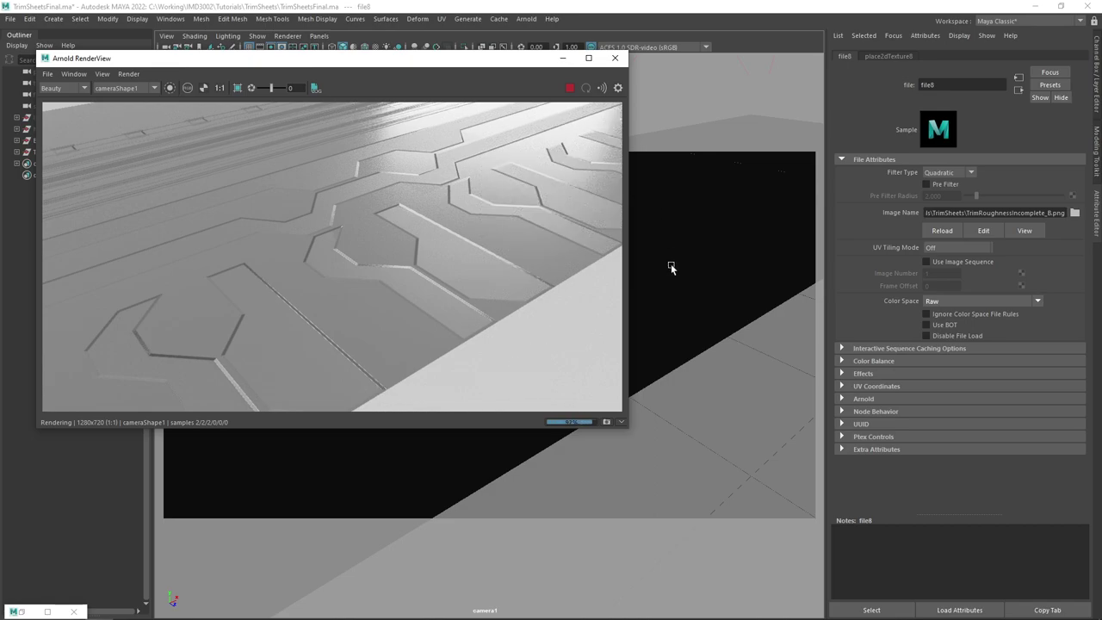
pyautogui.moveTo(677, 270); pyautogui.dragTo(774, 326)
pyautogui.scroll(2, 721, 353)
pyautogui.scroll(2, 555, 201)
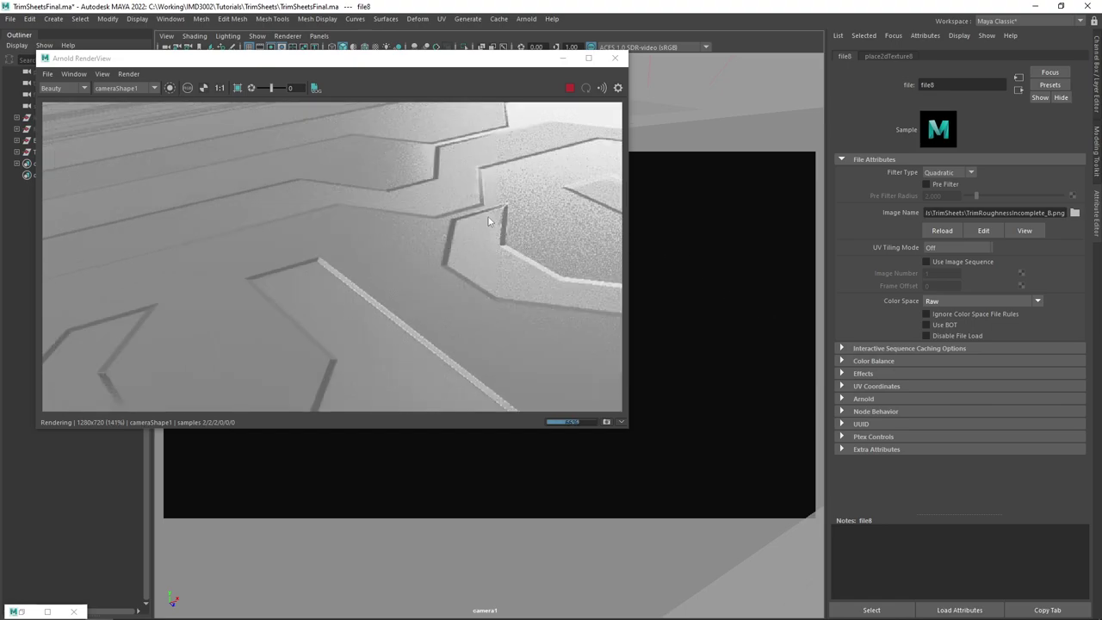
pyautogui.scroll(-2, 487, 220)
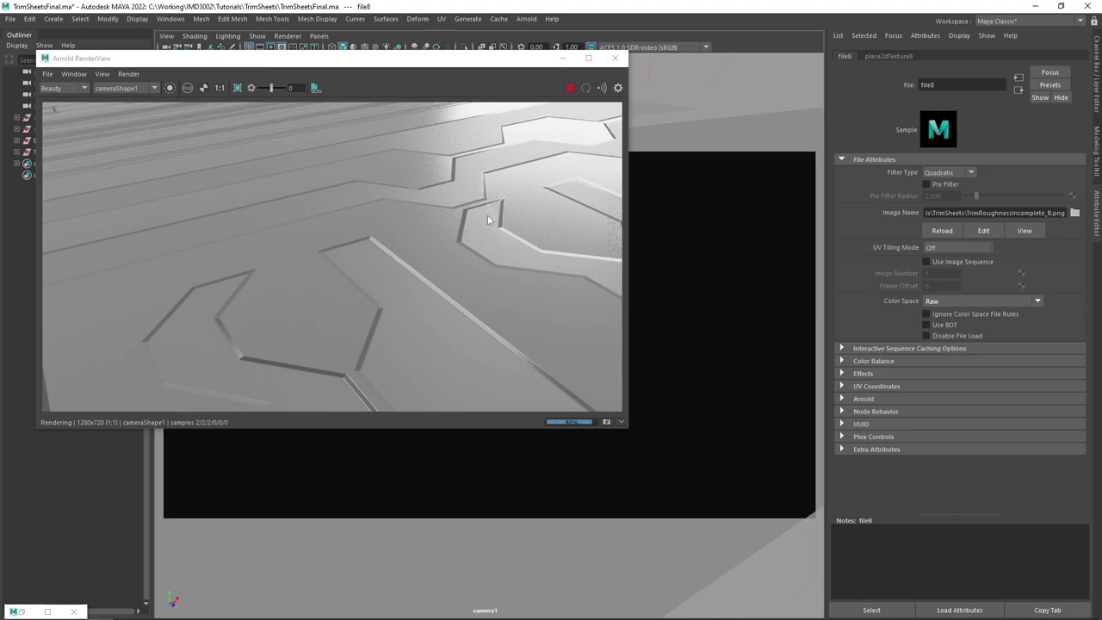
pyautogui.scroll(-2, 487, 216)
pyautogui.scroll(1, 486, 214)
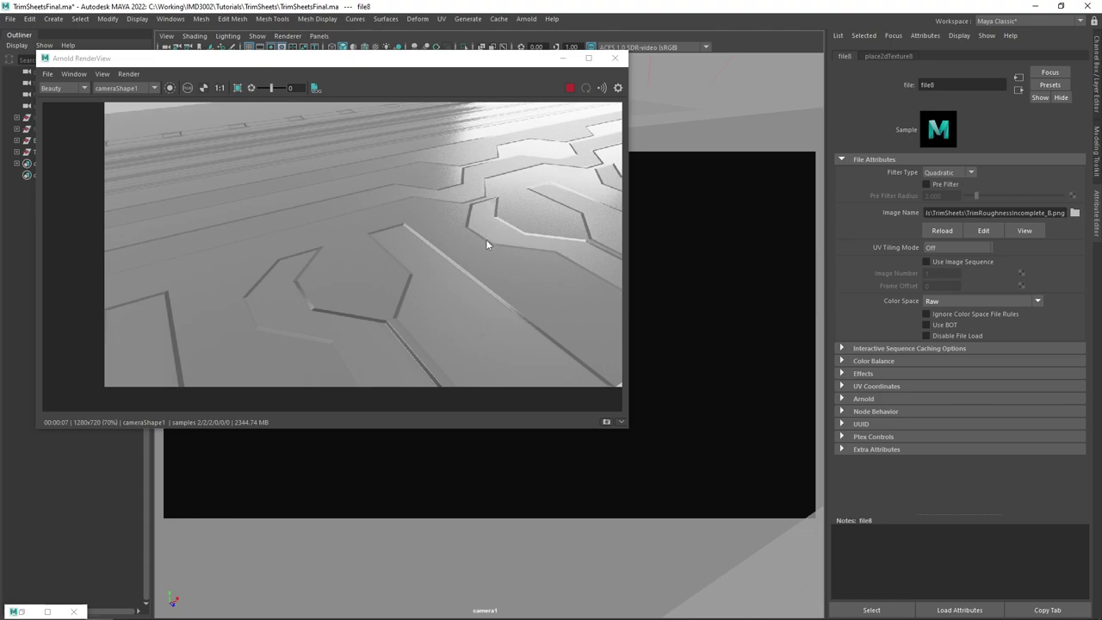
pyautogui.click(625, 258)
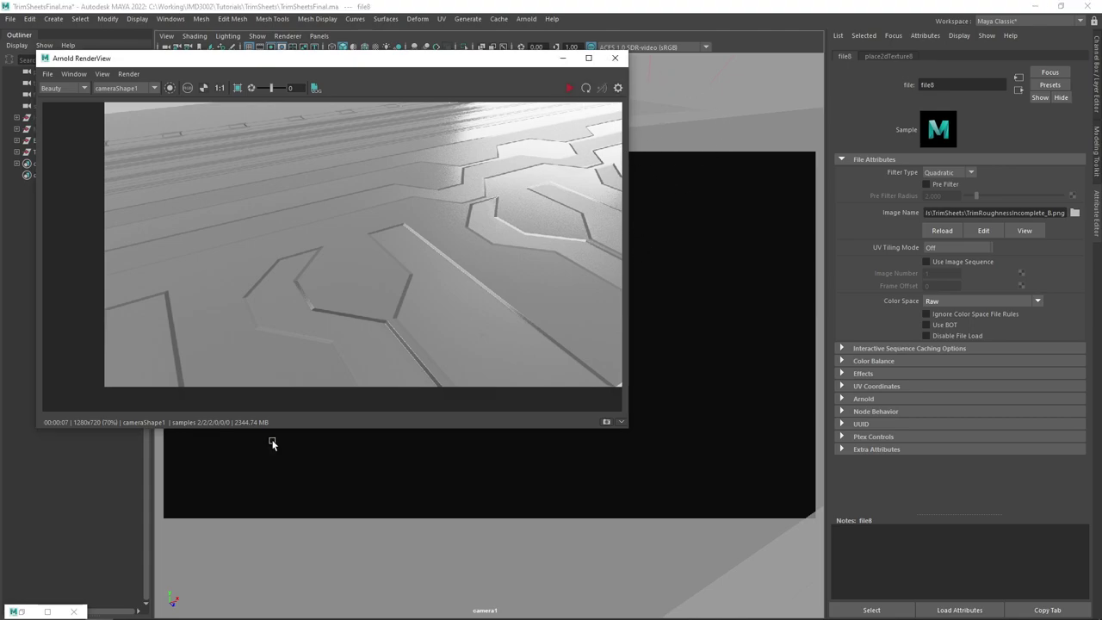
# Load TrimRoughness.png into the file8 texture node in Hypershade and set its color space to Raw
pyautogui.doubleClick(23, 611)
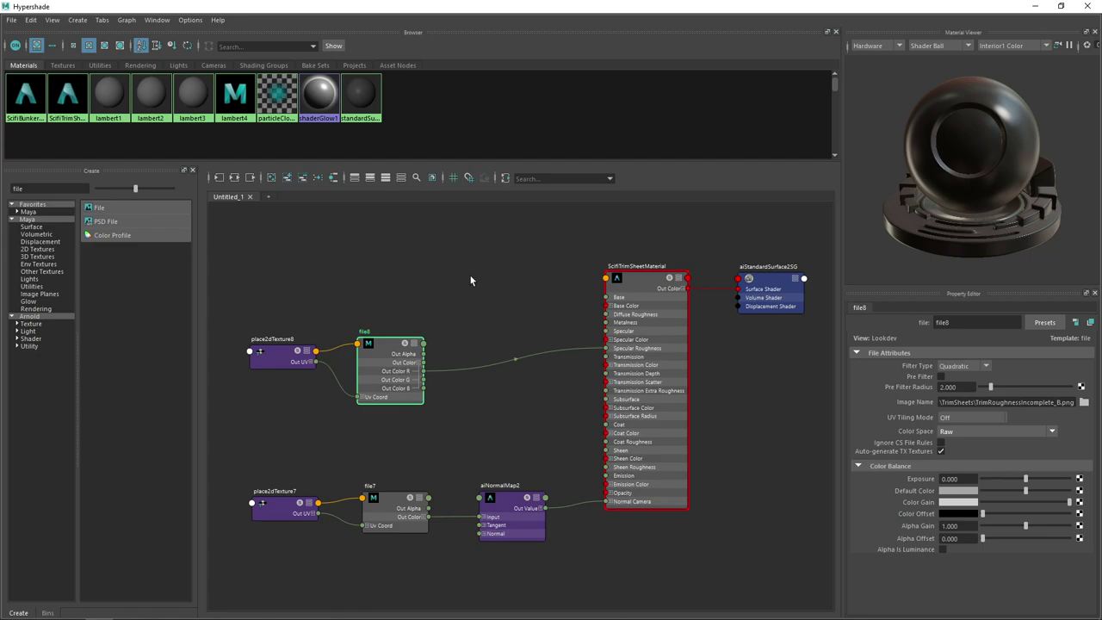
pyautogui.click(1084, 402)
pyautogui.moveTo(559, 172); pyautogui.dragTo(498, 153)
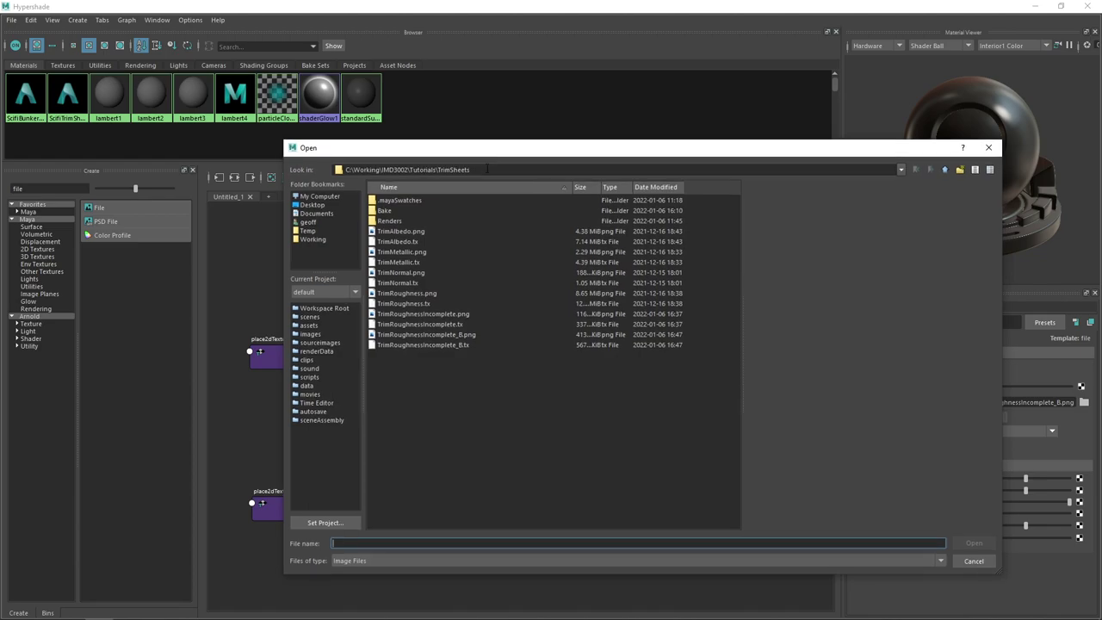
pyautogui.doubleClick(417, 294)
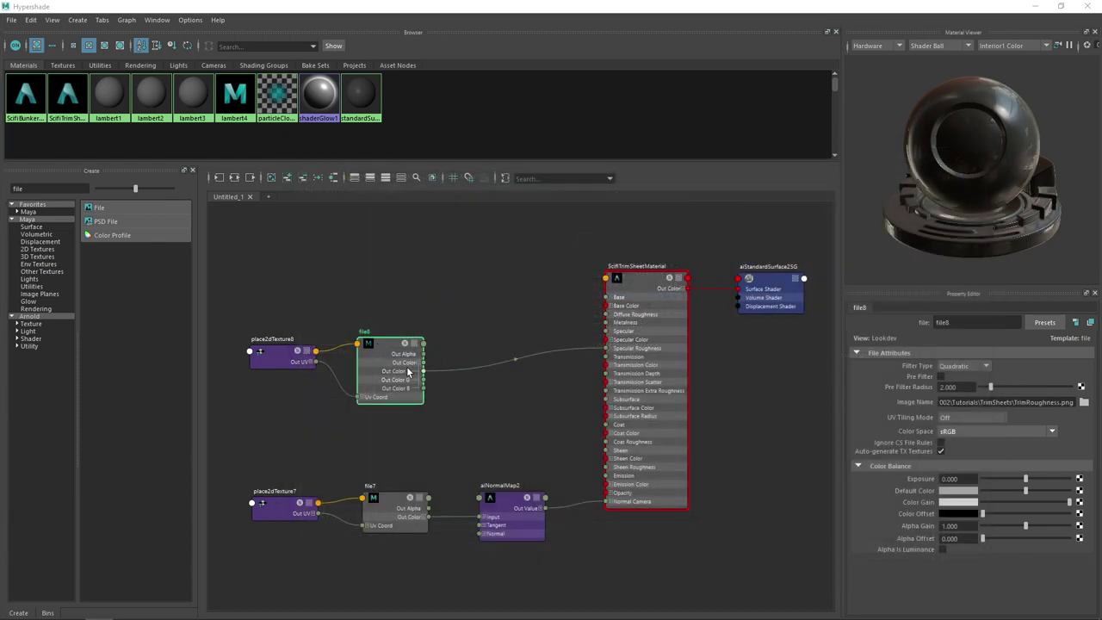
pyautogui.click(975, 432)
pyautogui.click(963, 487)
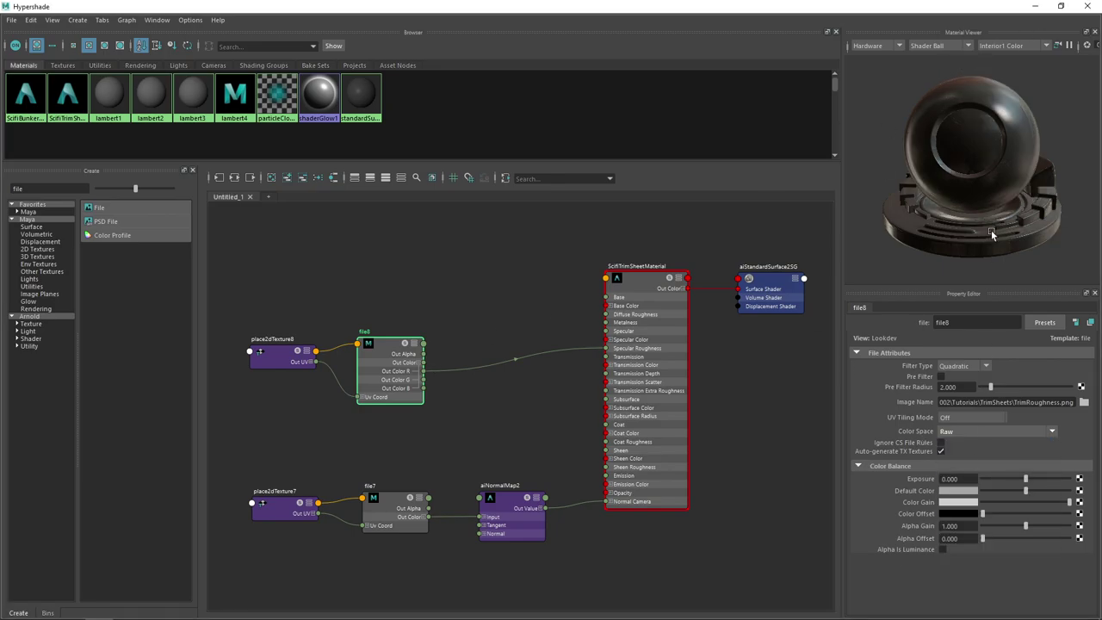
pyautogui.click(1034, 6)
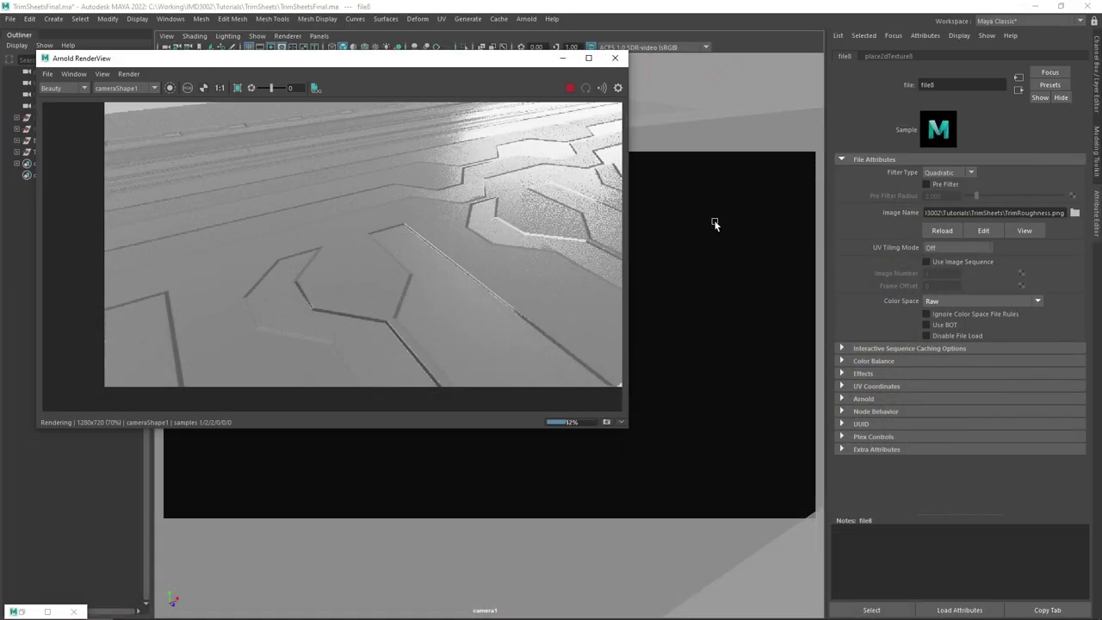
# Darken the color of the aiSkyDomeLight1 sky dome light to a mid grey
pyautogui.scroll(-3, 713, 221)
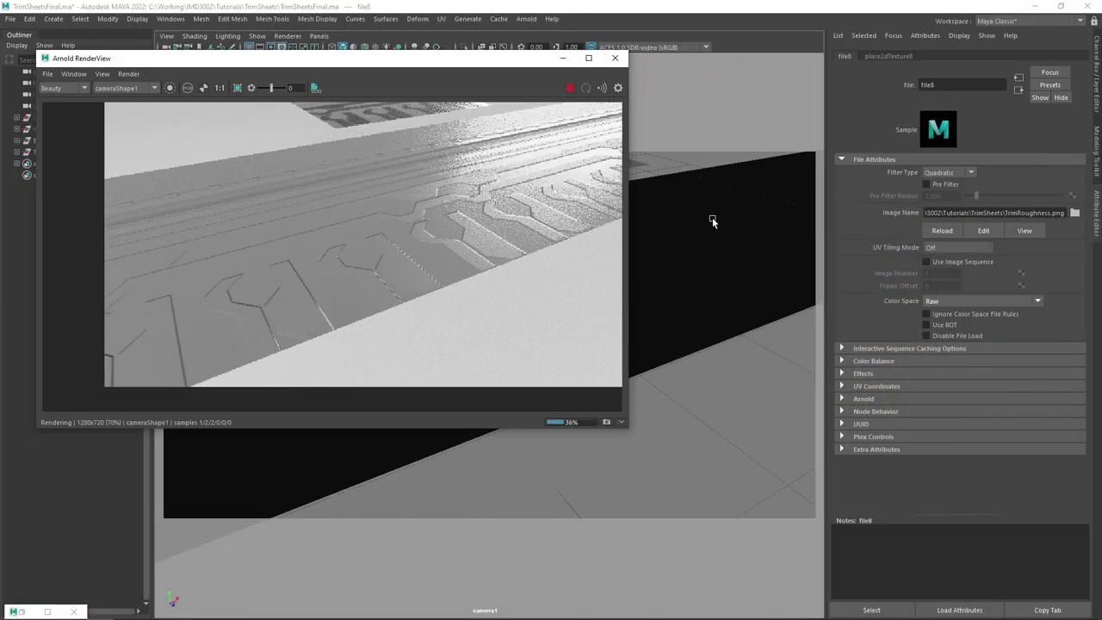
pyautogui.moveTo(713, 221); pyautogui.dragTo(720, 187)
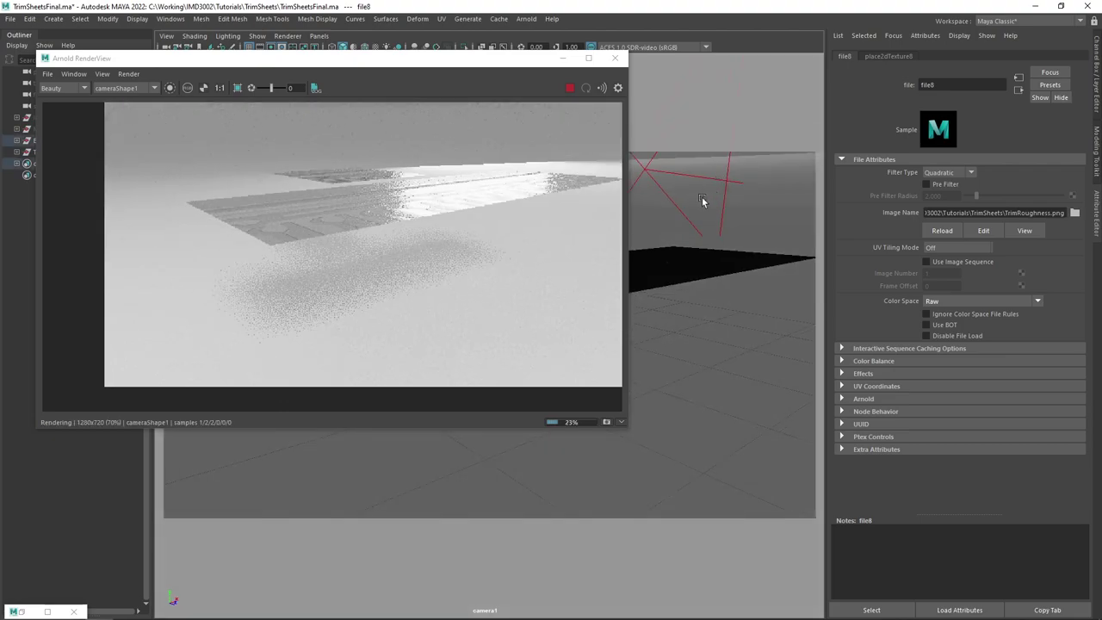
pyautogui.click(704, 202)
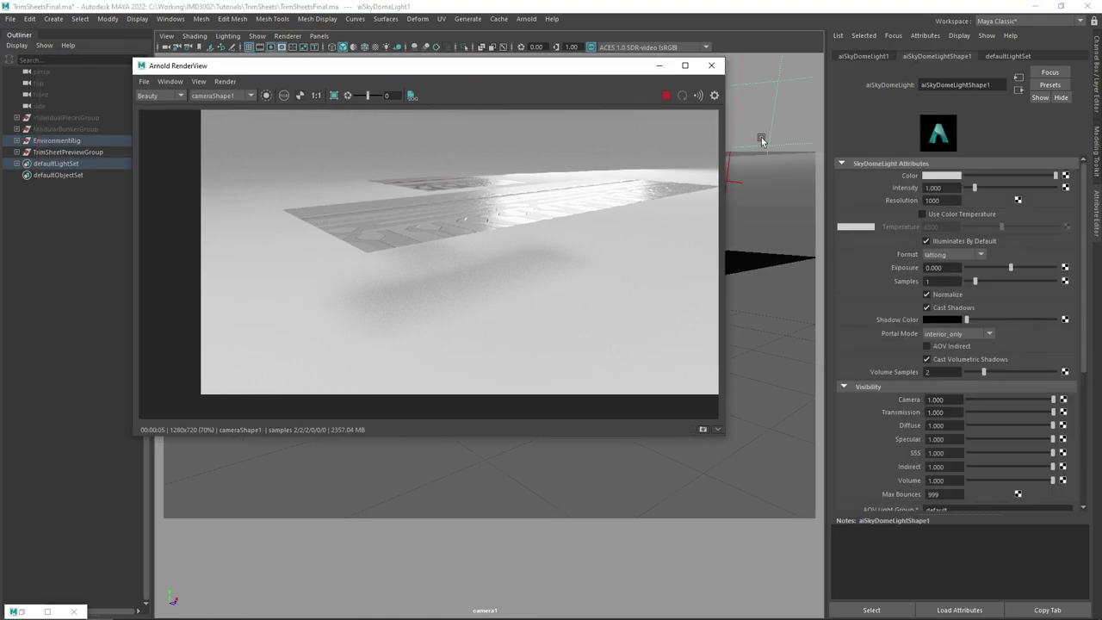
pyautogui.moveTo(1055, 175); pyautogui.dragTo(990, 176)
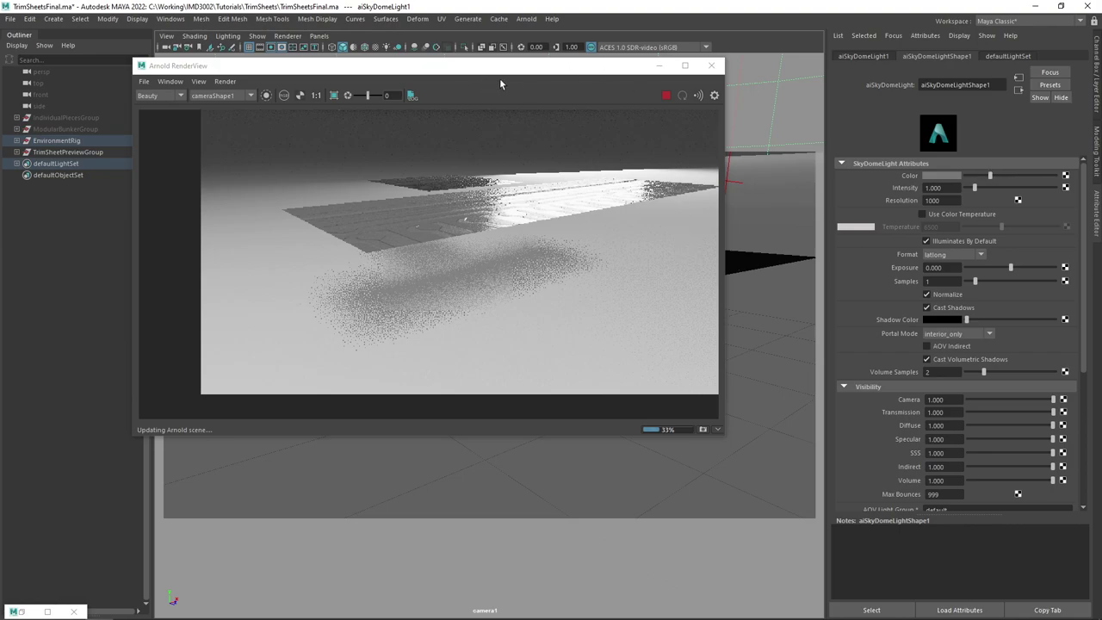
pyautogui.moveTo(629, 70); pyautogui.dragTo(506, 82)
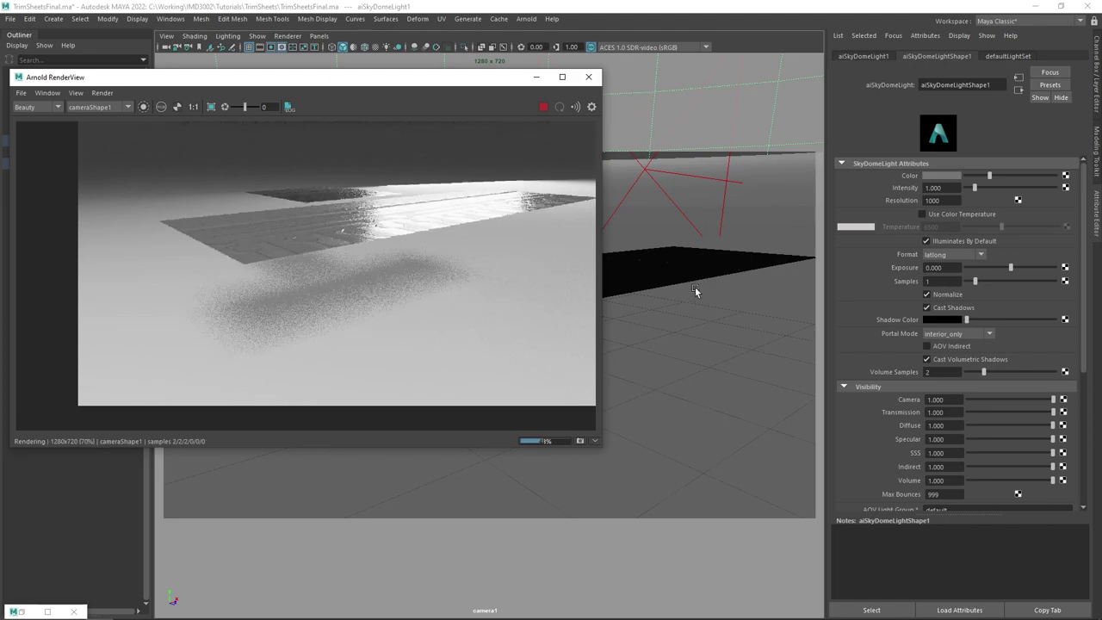
# Examine the roughness variation and worn edges on the trim sheet in the Arnold render from several angles, then stop the render
pyautogui.moveTo(695, 287)
pyautogui.mouseDown()
pyautogui.moveTo(687, 280)
pyautogui.moveTo(687, 290)
pyautogui.mouseUp()
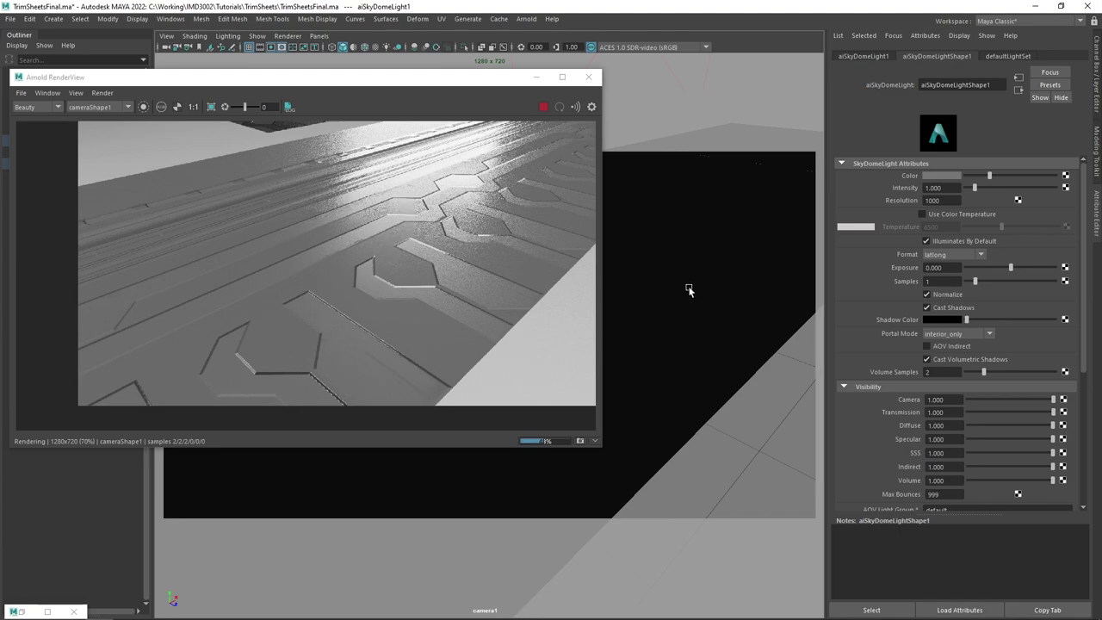
pyautogui.moveTo(711, 290); pyautogui.dragTo(708, 282)
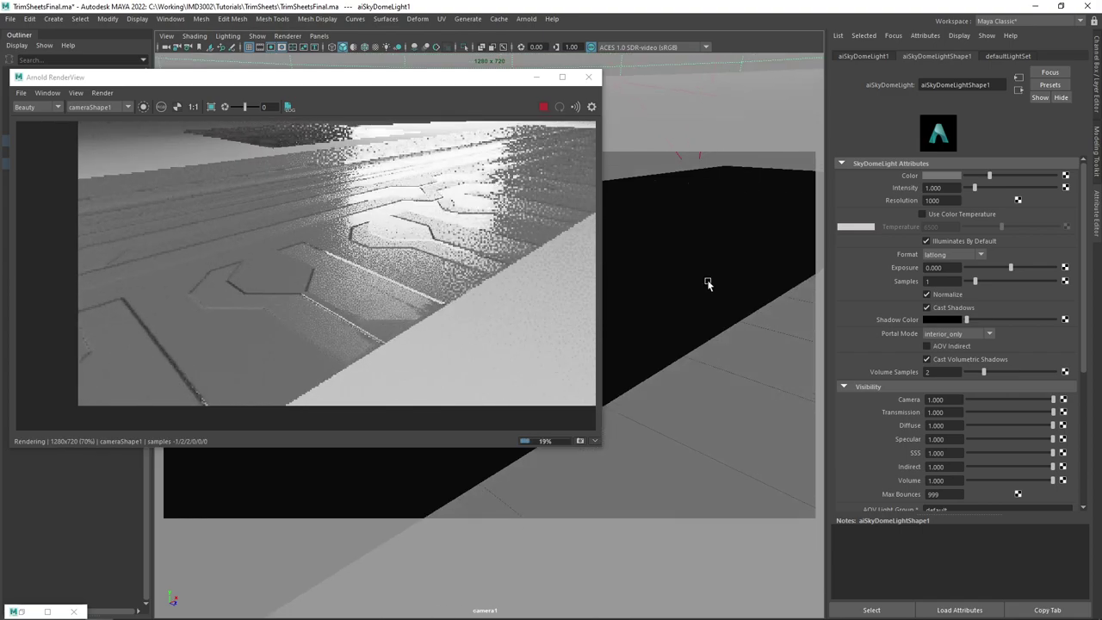
pyautogui.scroll(1, 404, 315)
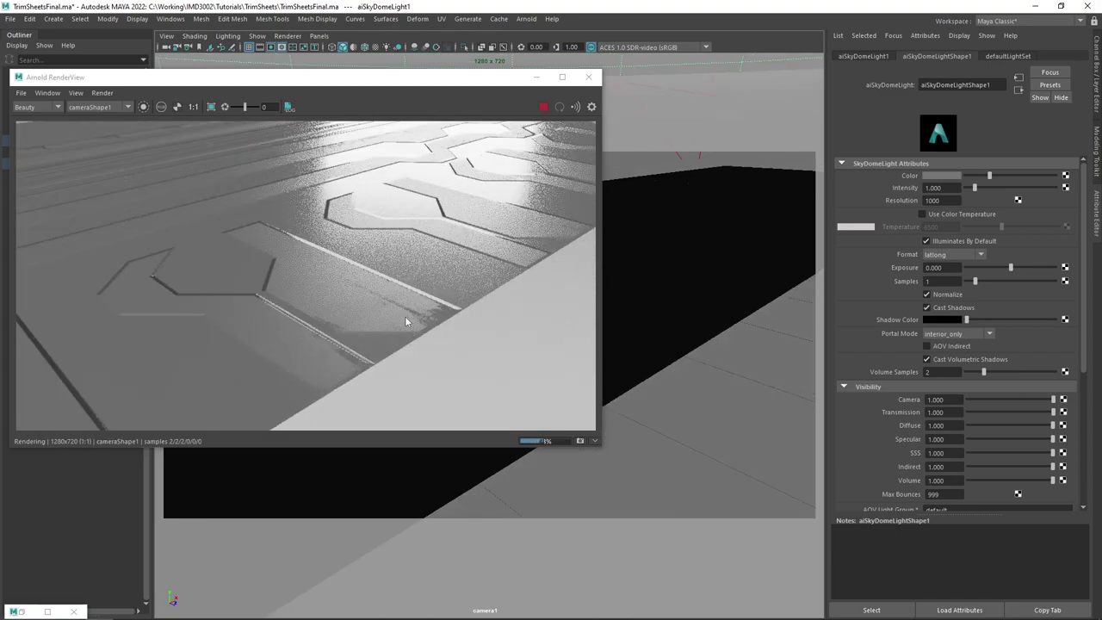
pyautogui.scroll(1, 374, 292)
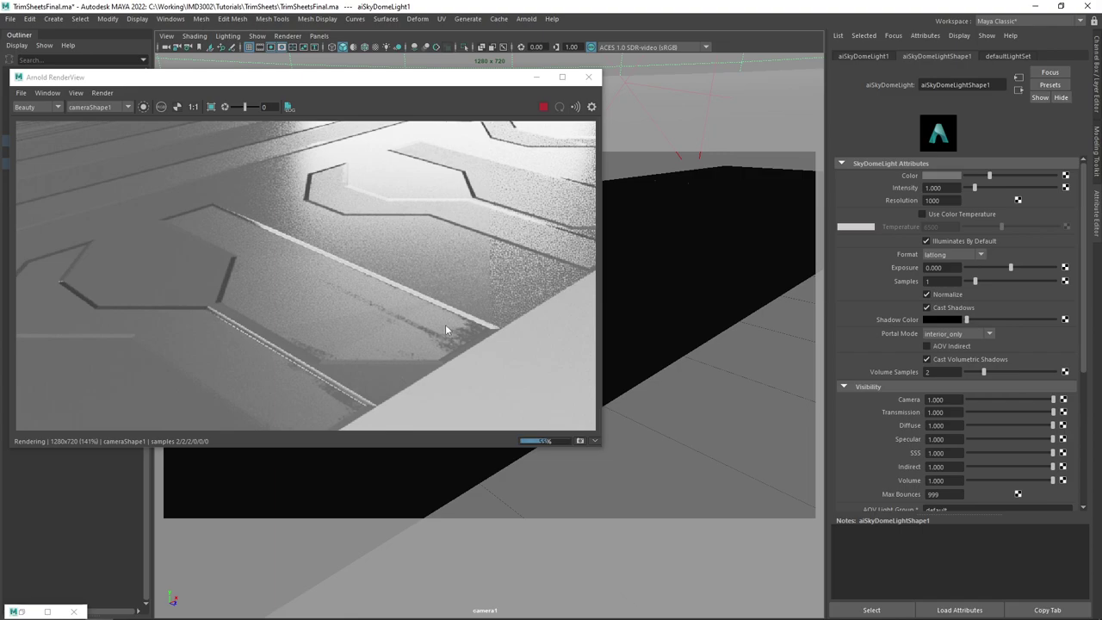
pyautogui.scroll(-1, 440, 278)
pyautogui.moveTo(436, 238); pyautogui.dragTo(462, 291)
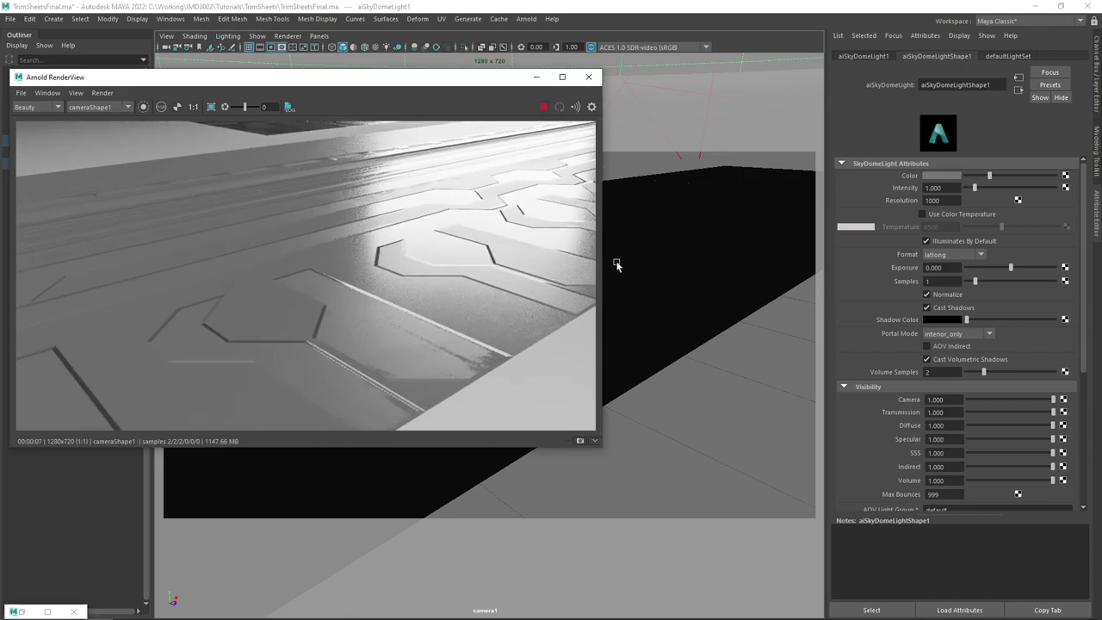
pyautogui.keyDown('alt'); pyautogui.moveTo(713, 309); pyautogui.dragTo(720, 308); pyautogui.keyUp('alt')
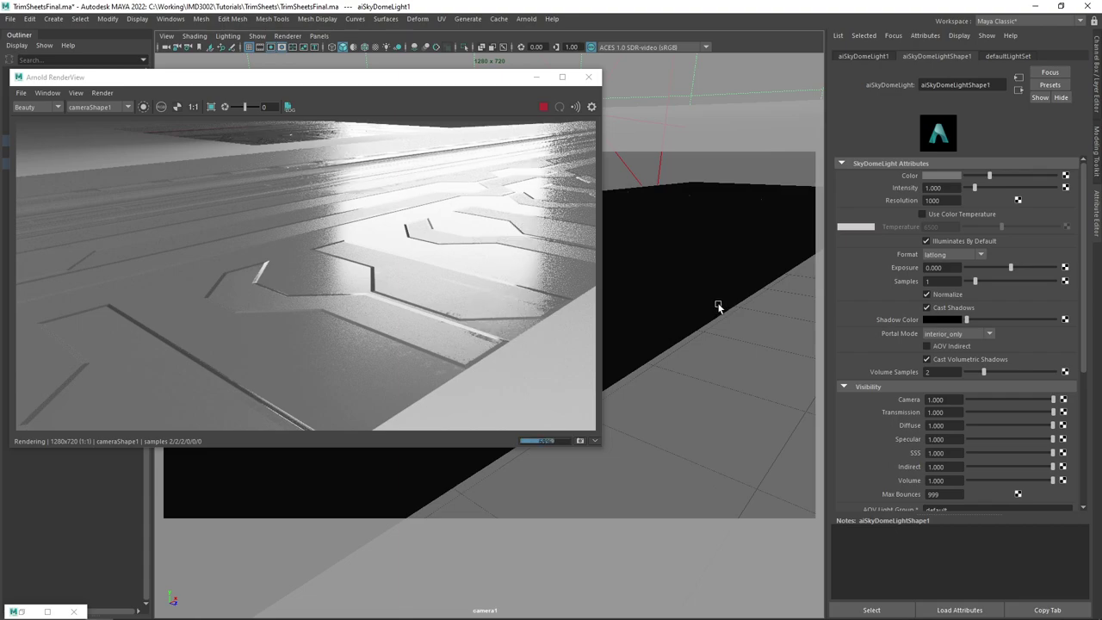
pyautogui.scroll(-3, 718, 306)
pyautogui.scroll(6, 694, 334)
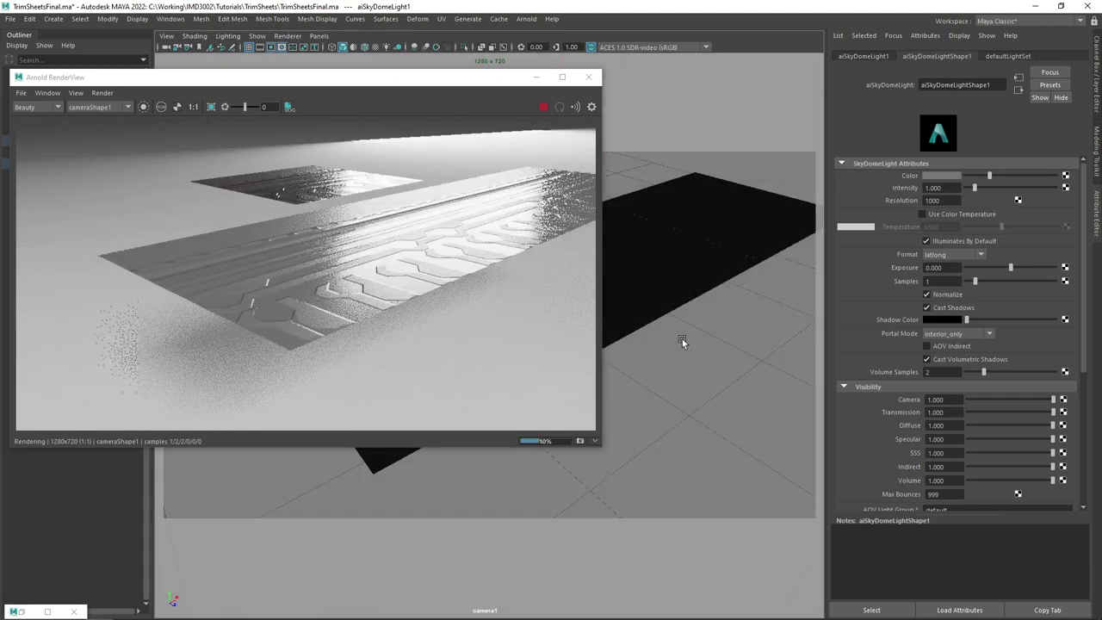
pyautogui.click(544, 109)
pyautogui.click(535, 78)
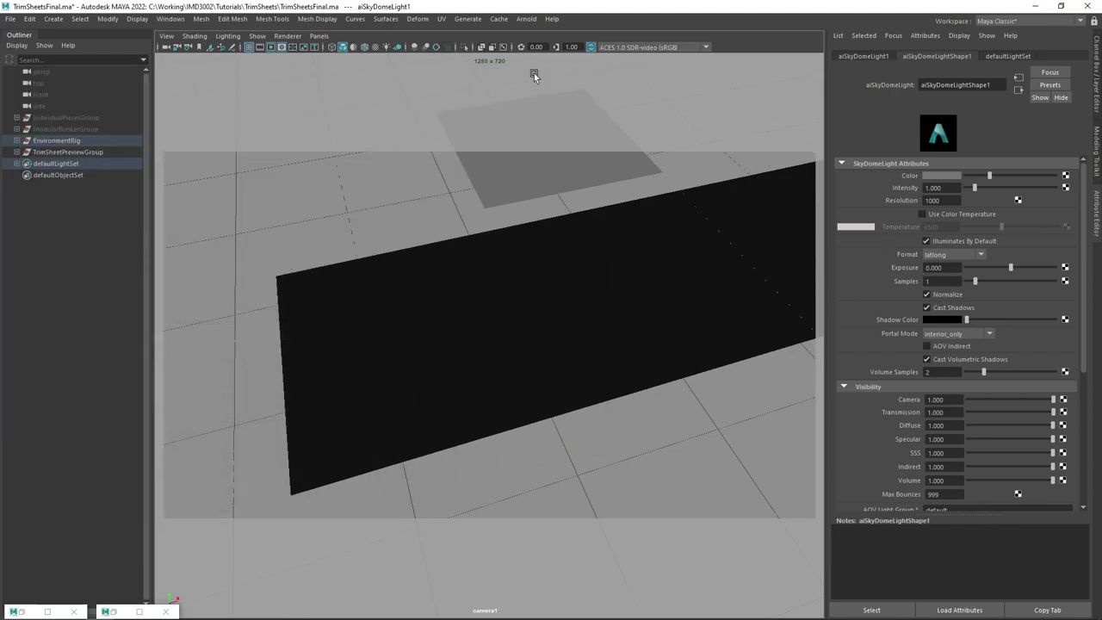
# Switch to Photoshop and hide Layer 3 and Layer 2 in the Roughness group to view the TrimRoughness layer alone
pyautogui.hotkey('alt', 'Tab')
pyautogui.click(363, 338)
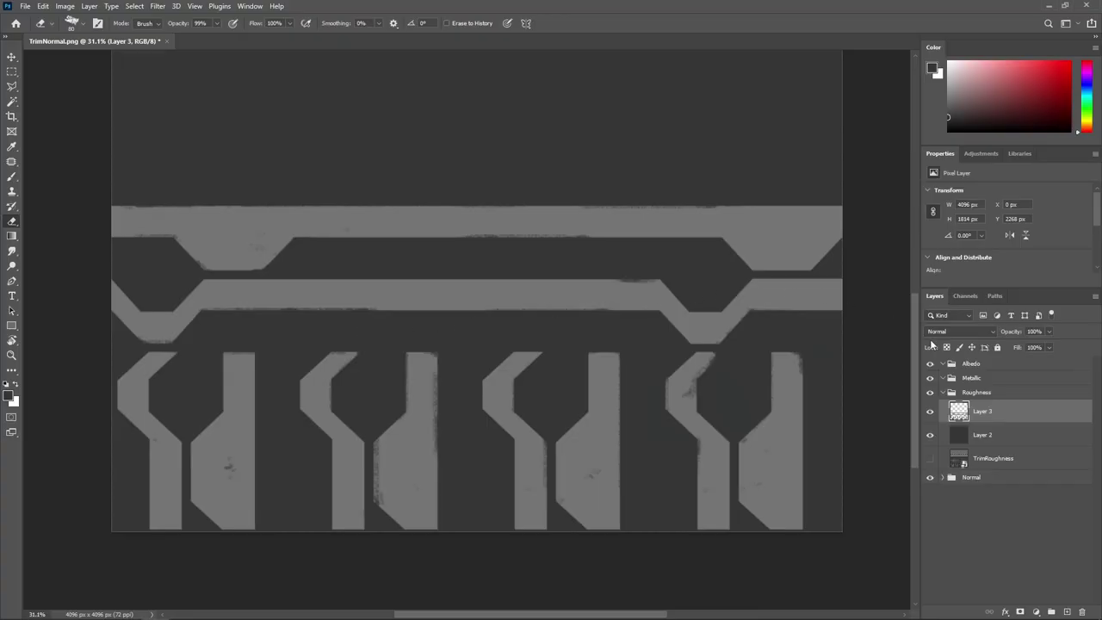
pyautogui.click(929, 412)
pyautogui.click(930, 435)
pyautogui.click(930, 458)
pyautogui.scroll(-2, 840, 277)
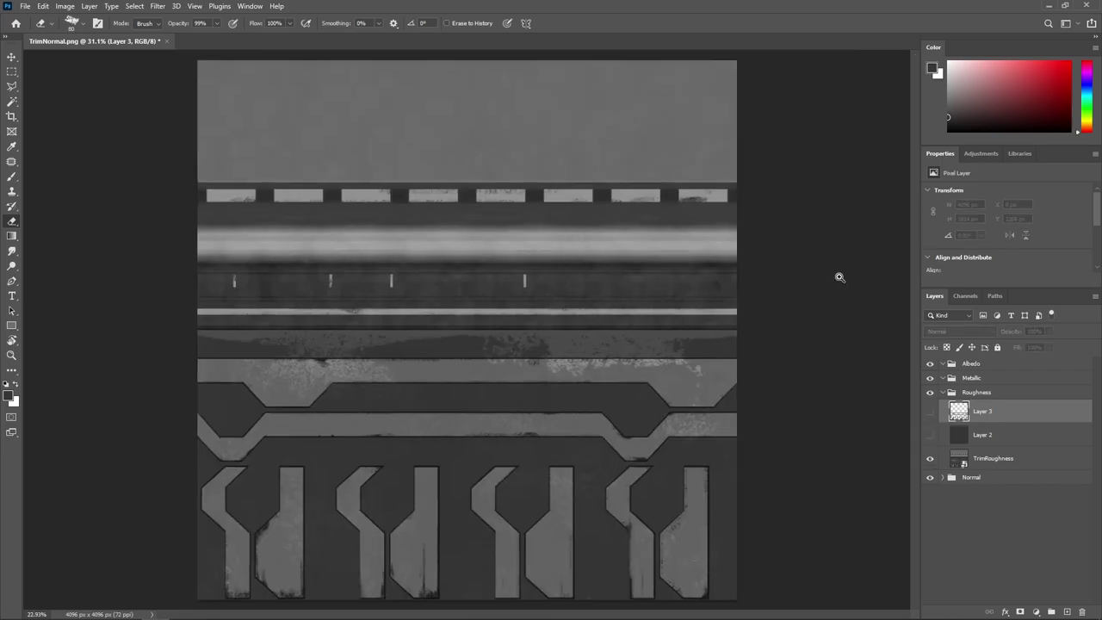
pyautogui.moveTo(840, 277); pyautogui.dragTo(832, 277)
pyautogui.moveTo(636, 341); pyautogui.dragTo(650, 345)
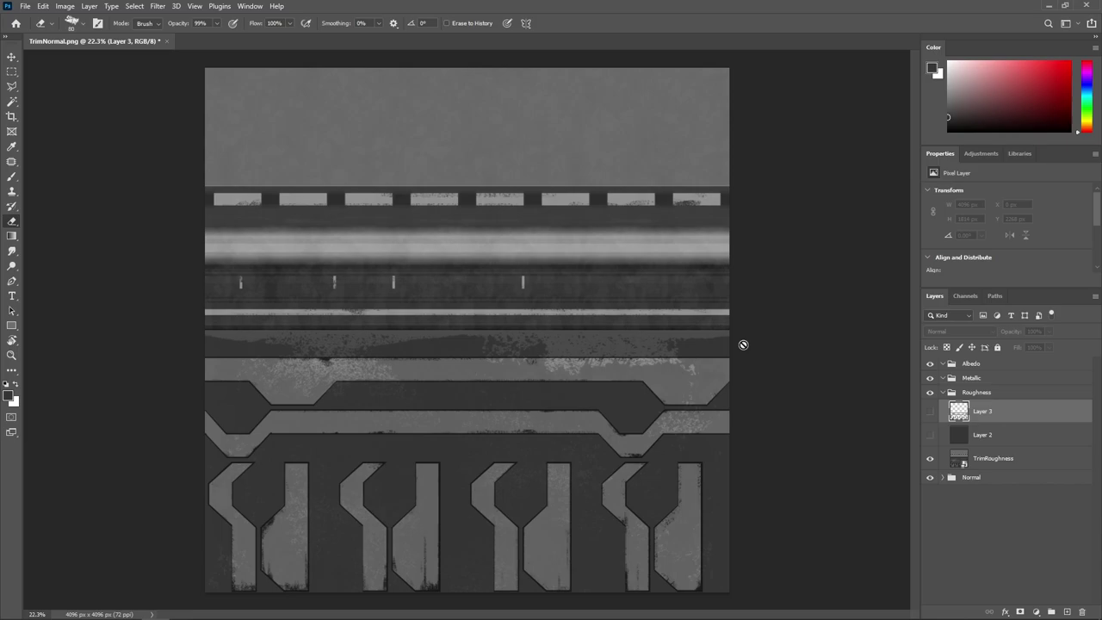
# Show Layer 3 and Layer 2 again and hide the TrimRoughness layer
pyautogui.click(929, 411)
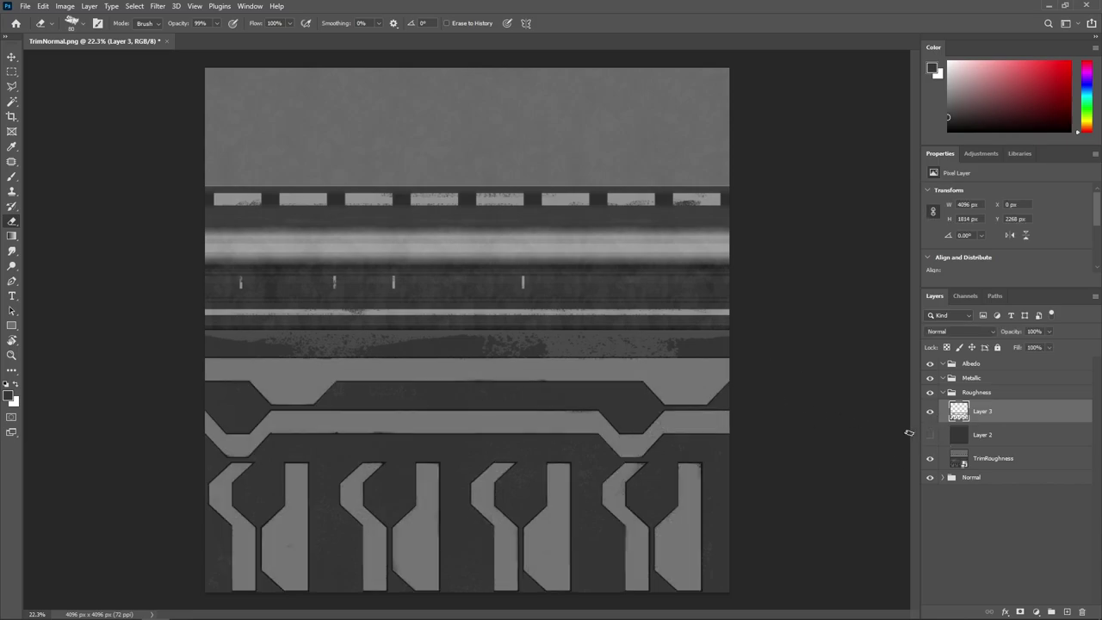
pyautogui.click(930, 461)
pyautogui.click(930, 435)
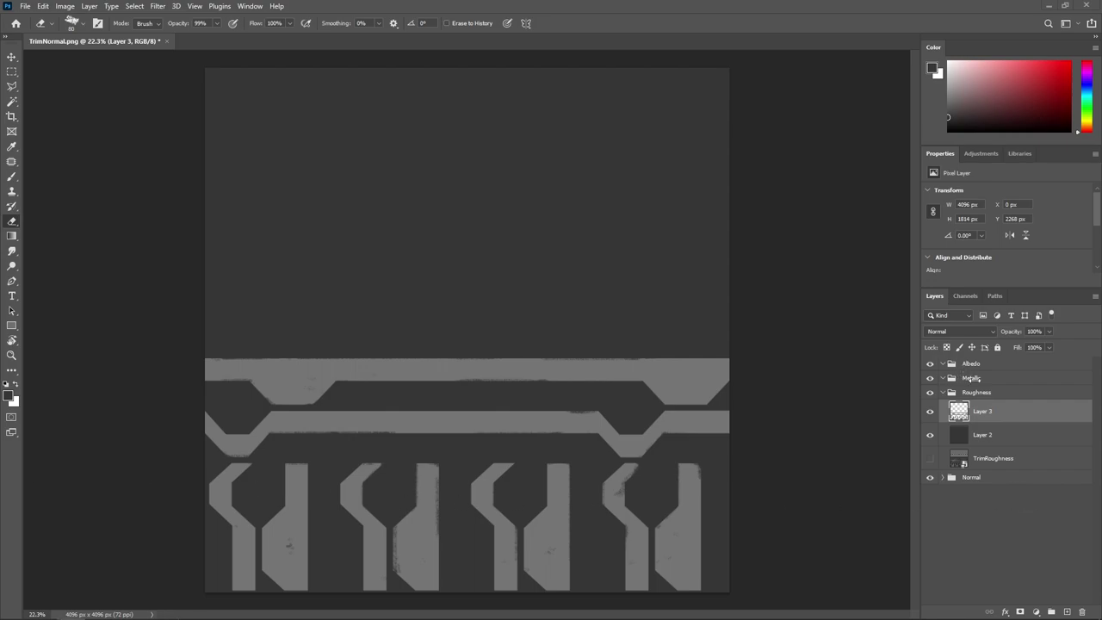
# Place TrimMetallic.png at full canvas size as a layer inside the Metallic group
pyautogui.click(975, 380)
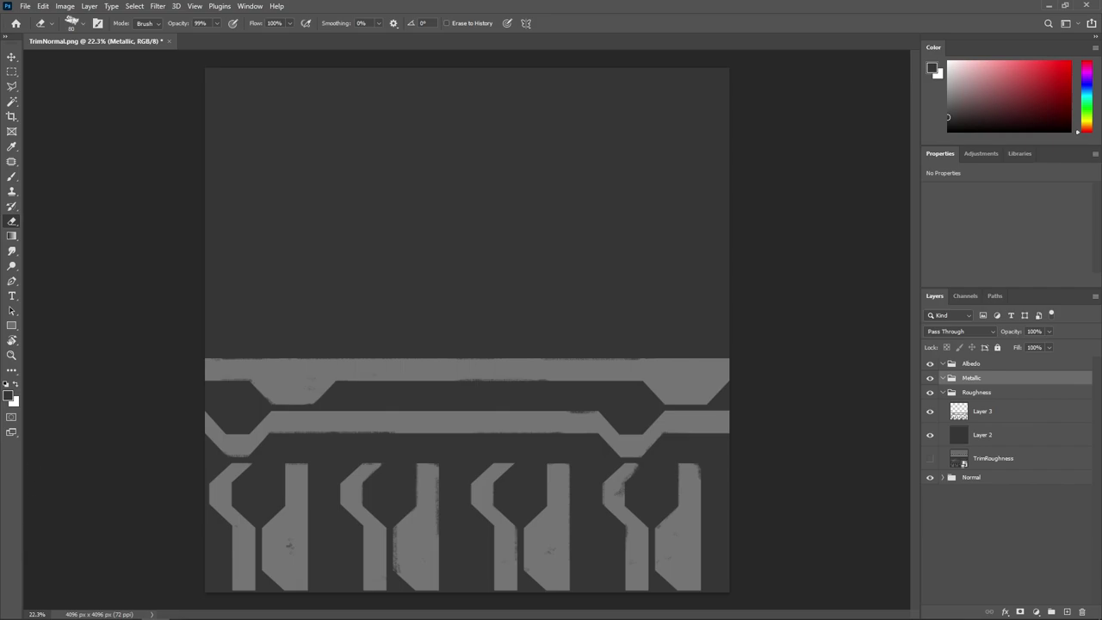
pyautogui.moveTo(446, 347); pyautogui.dragTo(576, 303)
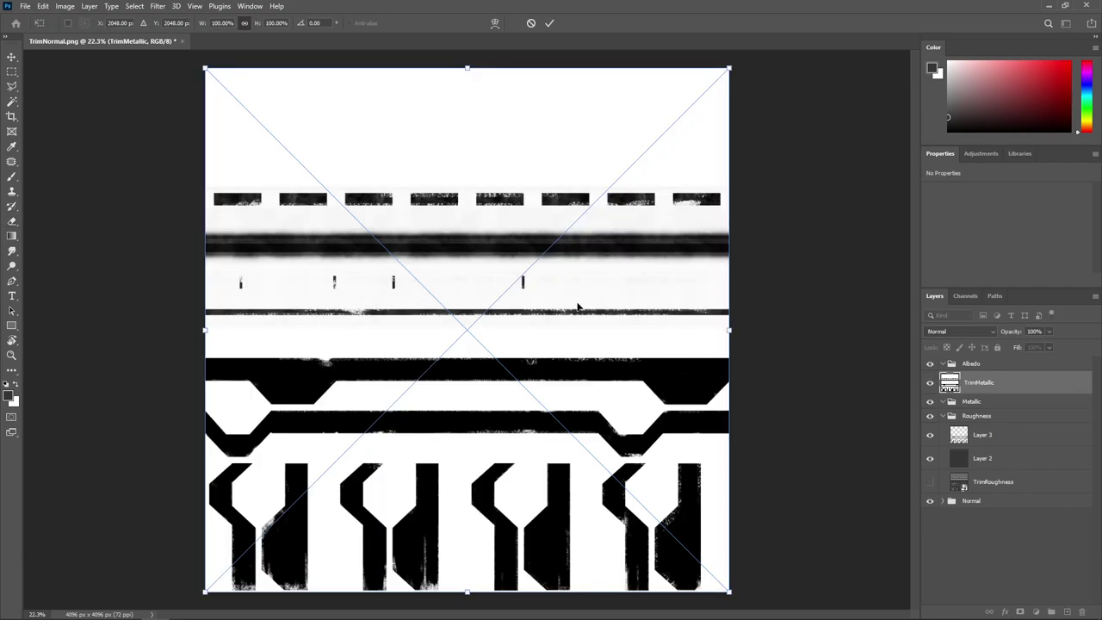
pyautogui.click(549, 23)
pyautogui.press('e')
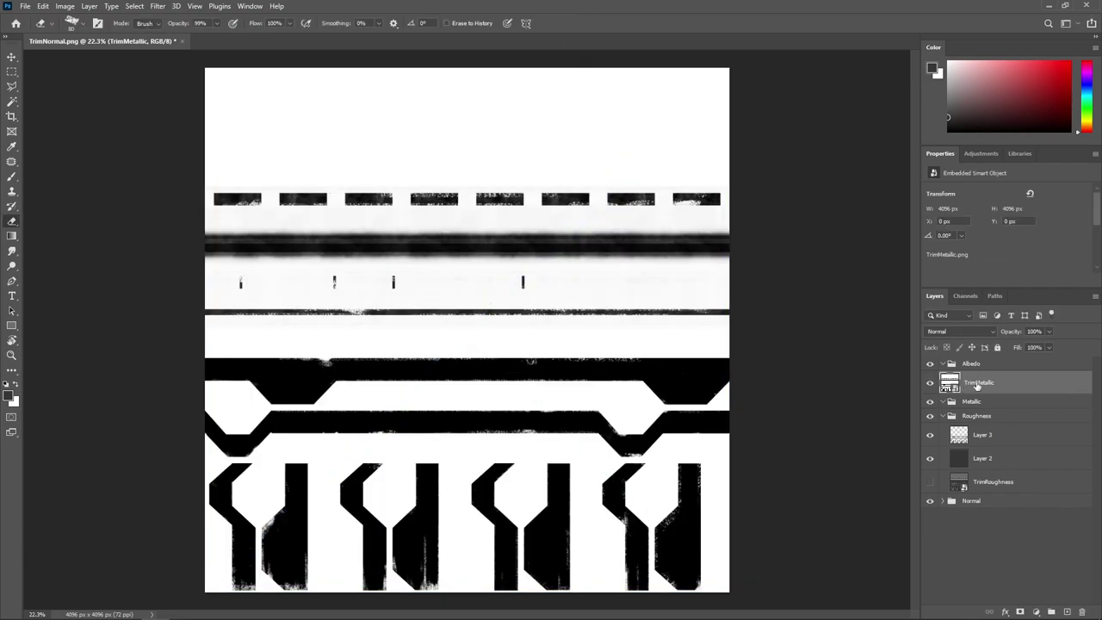
pyautogui.moveTo(973, 389); pyautogui.dragTo(975, 400)
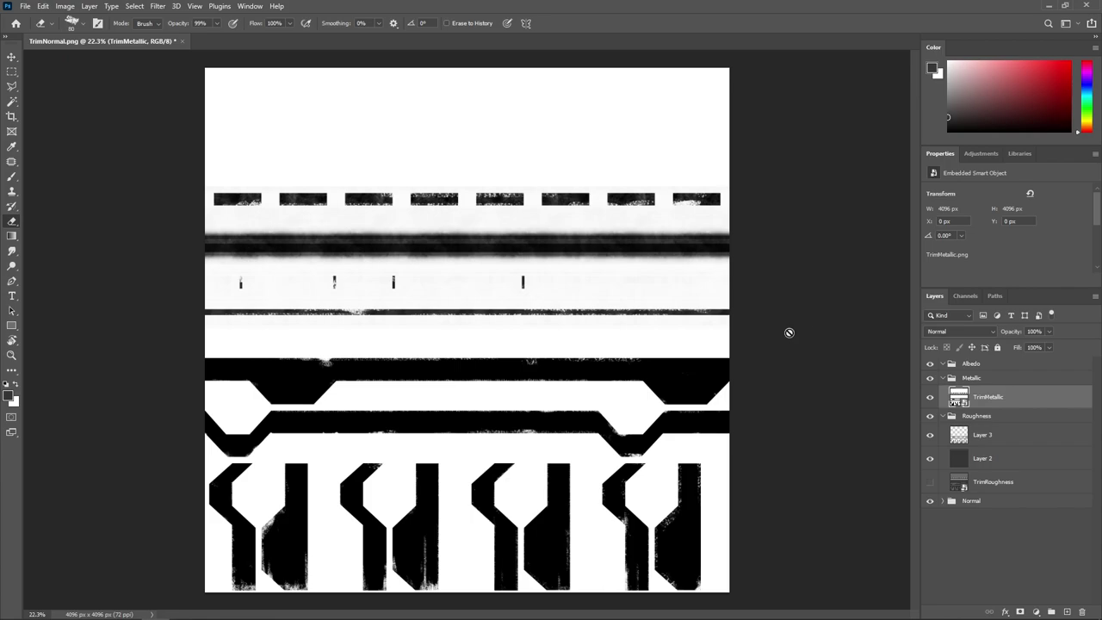
# Examine the black and white areas and worn edges of the metallic map, comparing it with the roughness map underneath
pyautogui.scroll(5, 697, 274)
pyautogui.scroll(3, 715, 284)
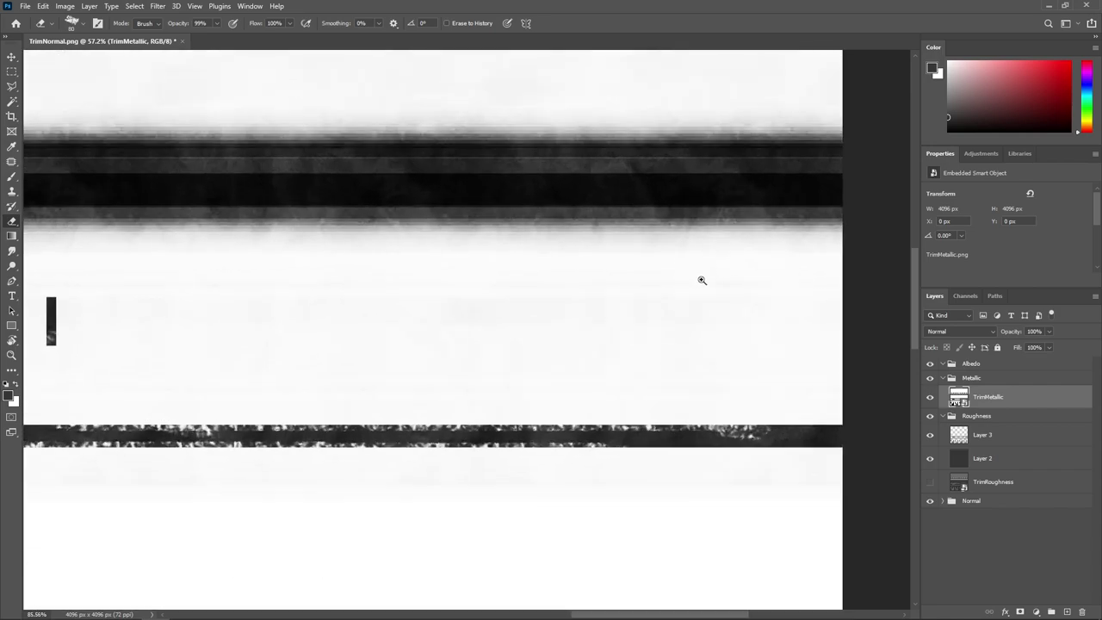
pyautogui.scroll(-6, 640, 334)
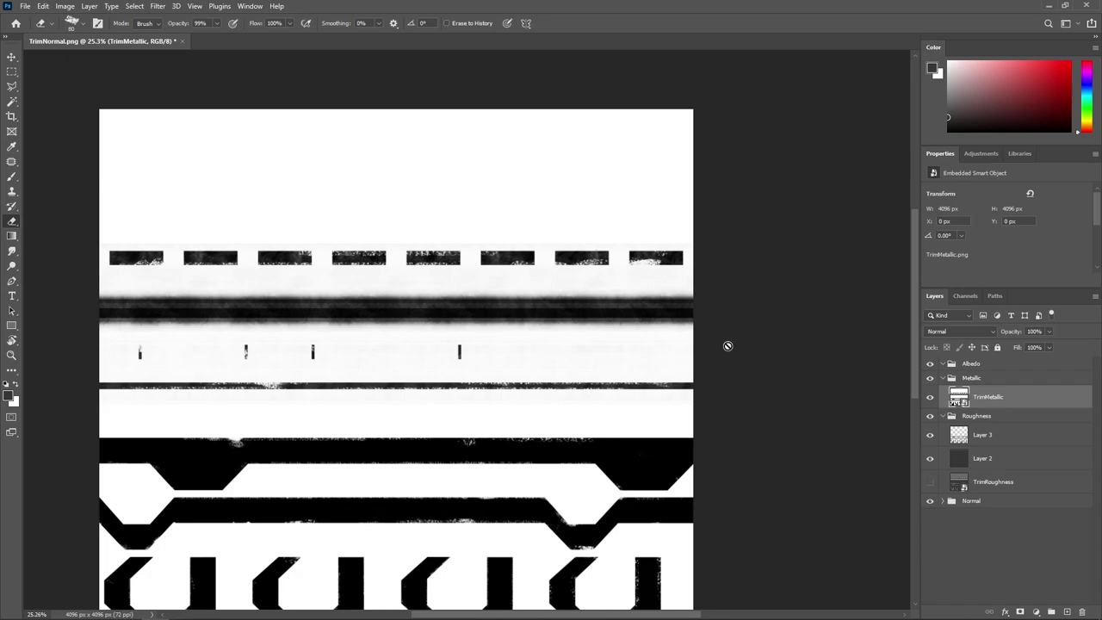
pyautogui.scroll(-3, 719, 354)
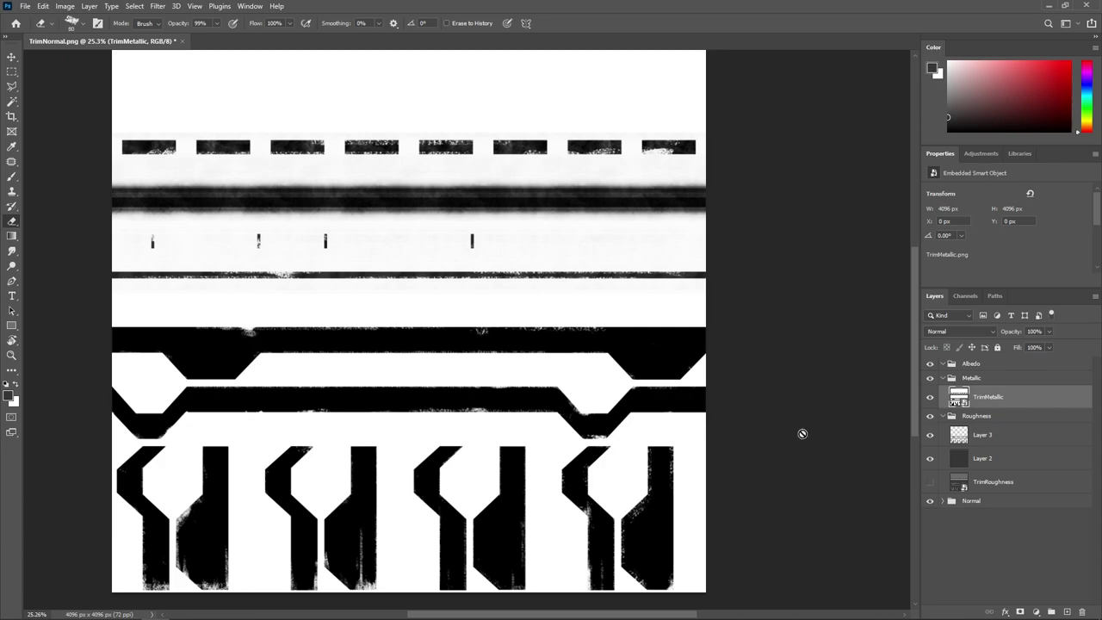
pyautogui.click(929, 378)
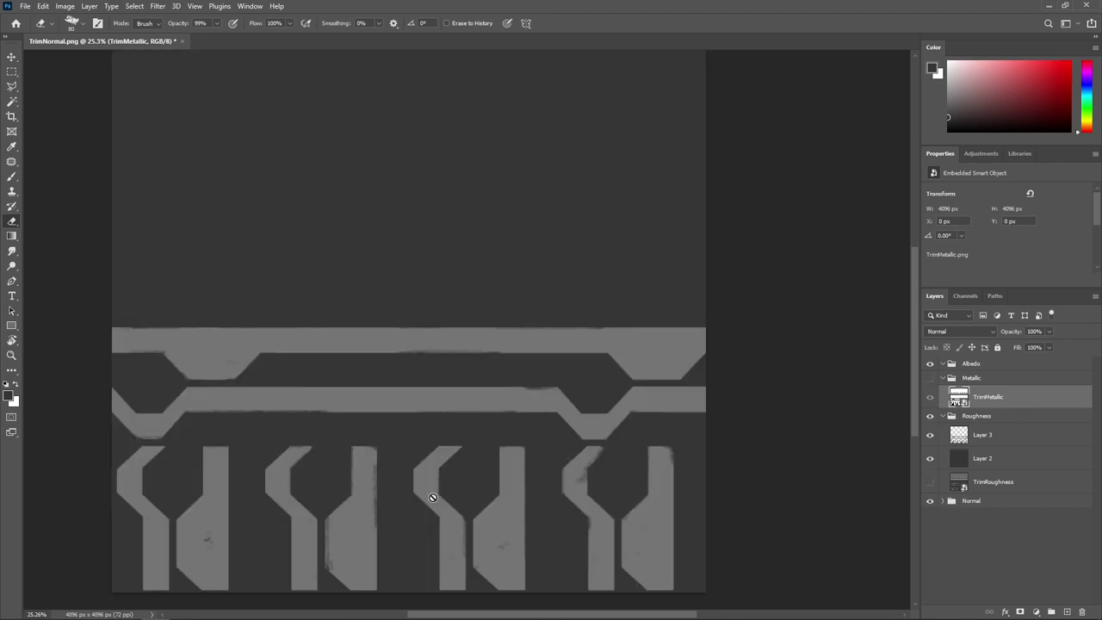
pyautogui.click(929, 378)
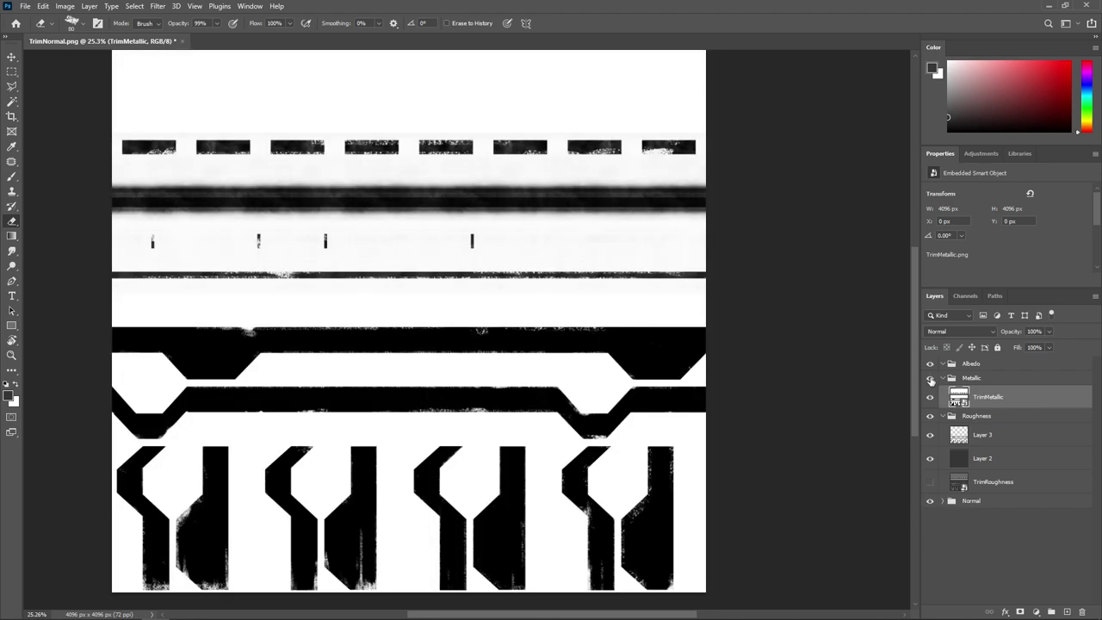
pyautogui.scroll(1, 583, 463)
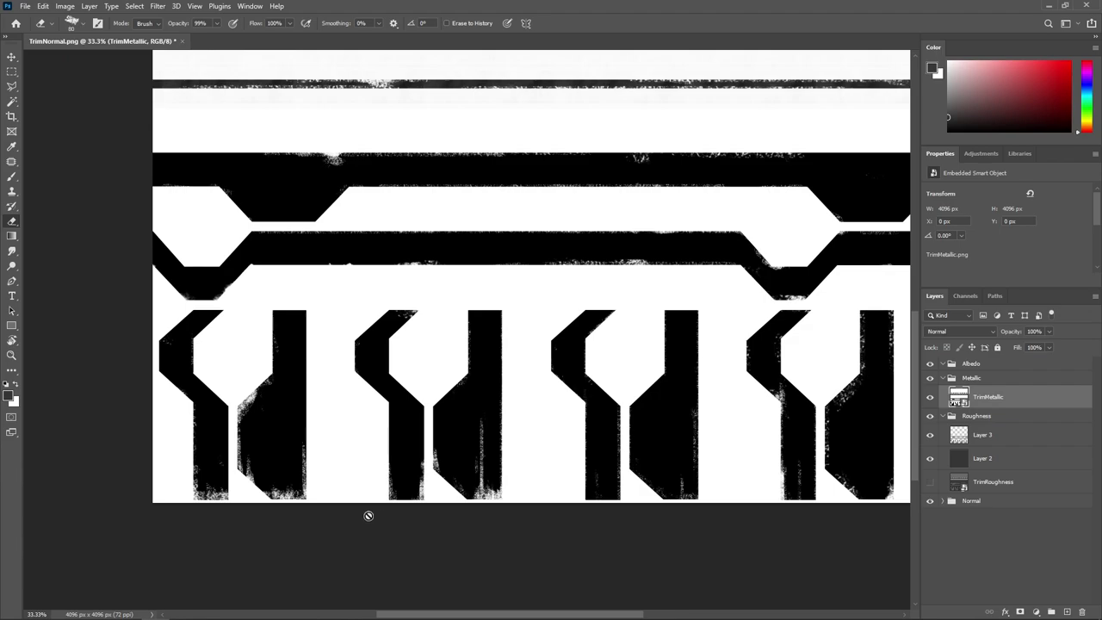
pyautogui.moveTo(545, 519); pyautogui.dragTo(434, 563)
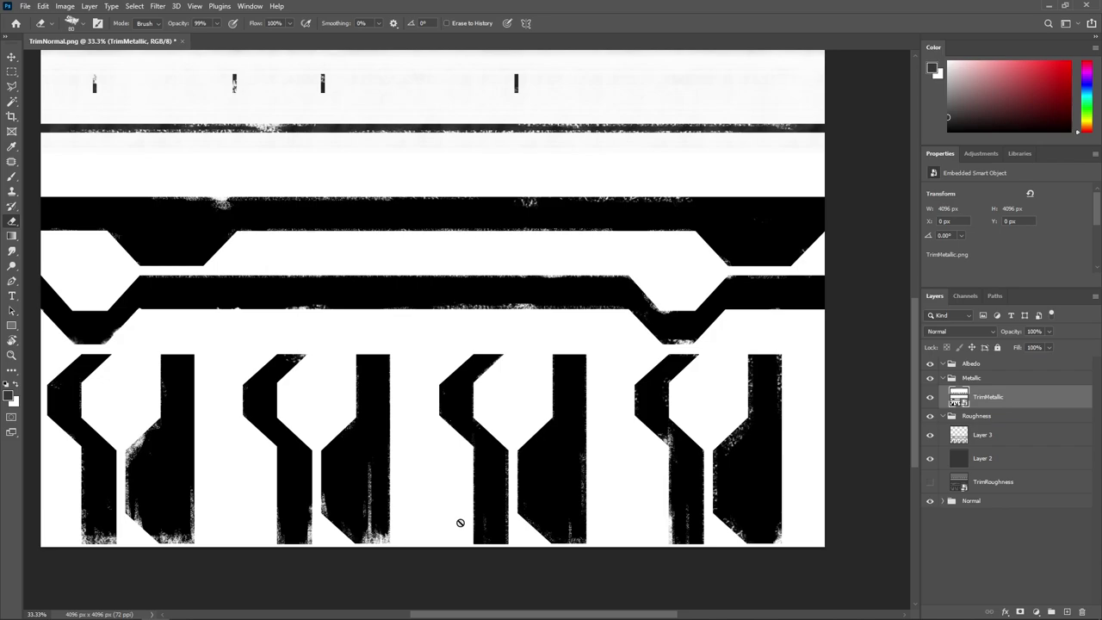
pyautogui.moveTo(435, 432); pyautogui.dragTo(465, 435)
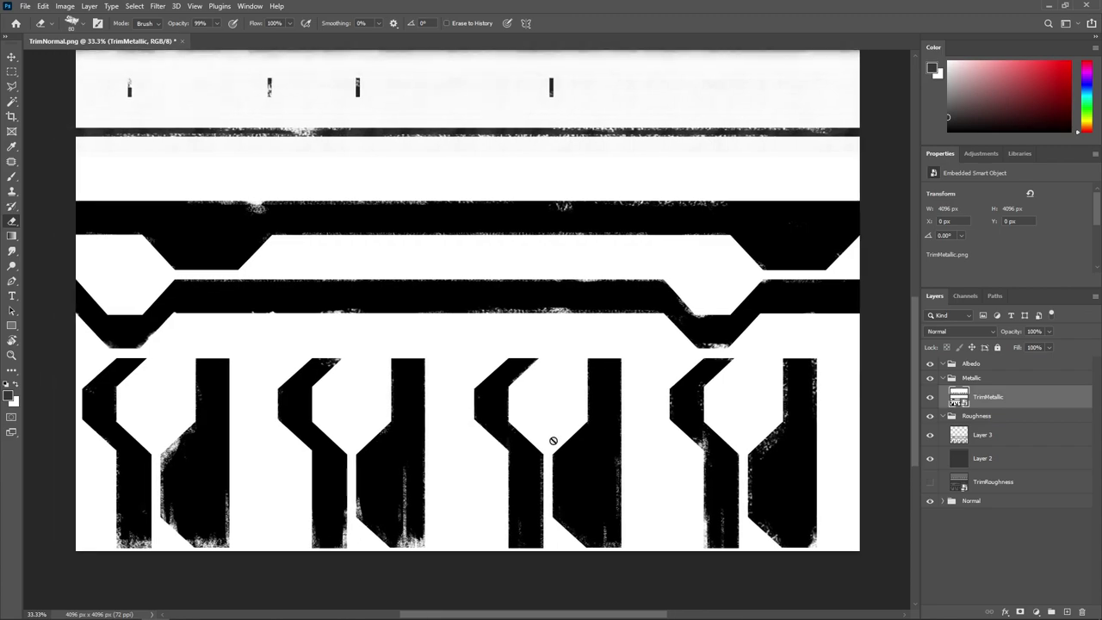
# Hide the TrimMetallic layer, and duplicate Layer 3 and Layer 2 from the Roughness group into the Metallic group
pyautogui.click(929, 399)
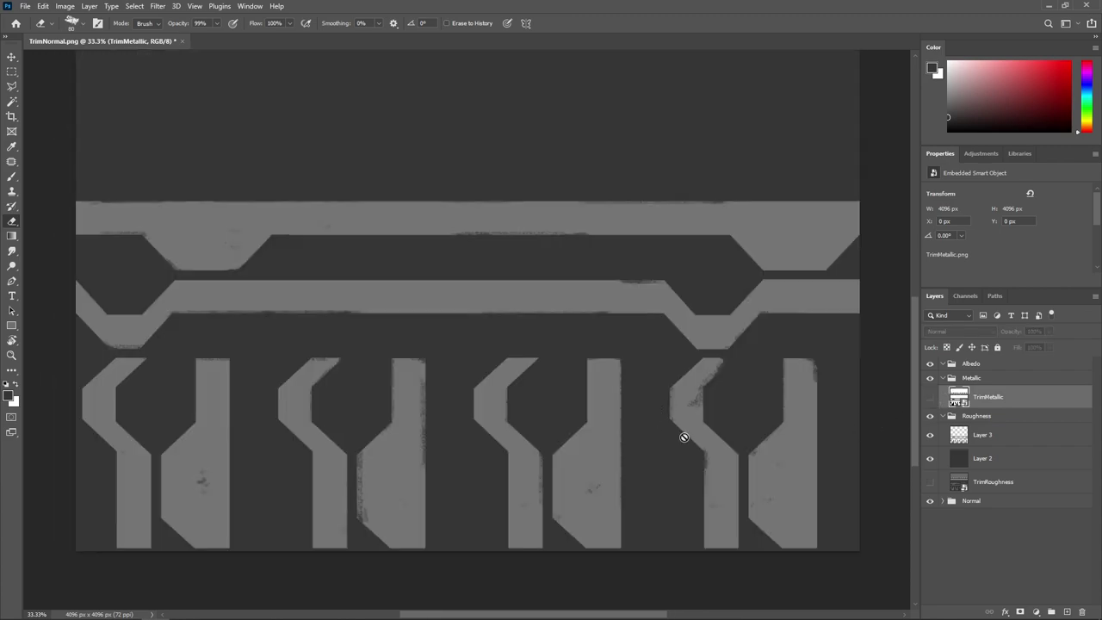
pyautogui.scroll(-2, 683, 436)
pyautogui.click(966, 439)
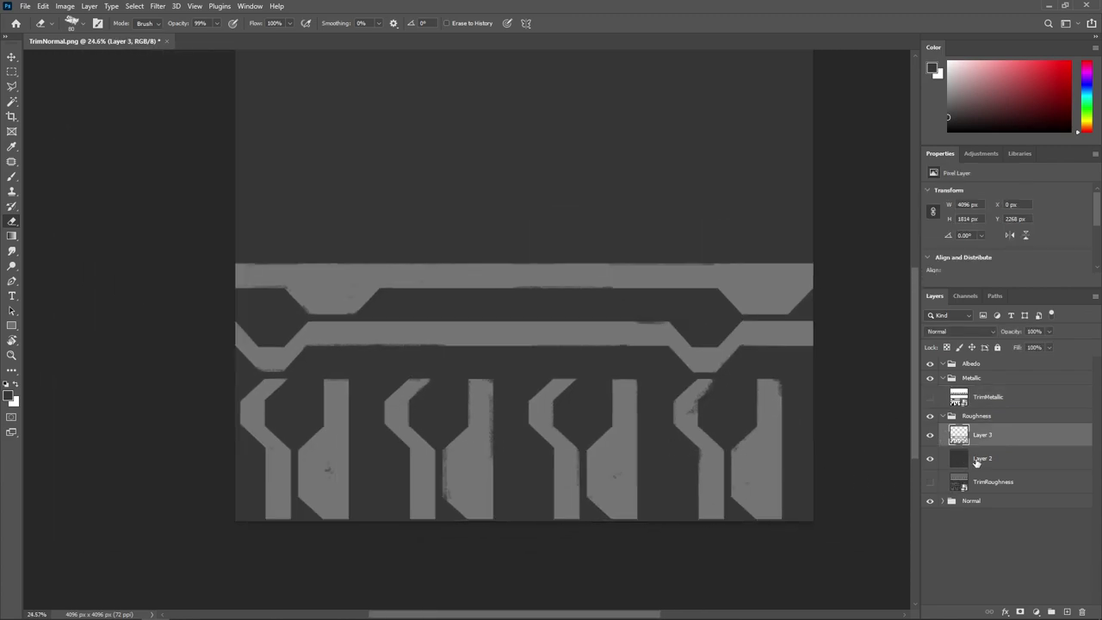
pyautogui.keyDown('shift'); pyautogui.click(978, 459); pyautogui.keyUp('shift')
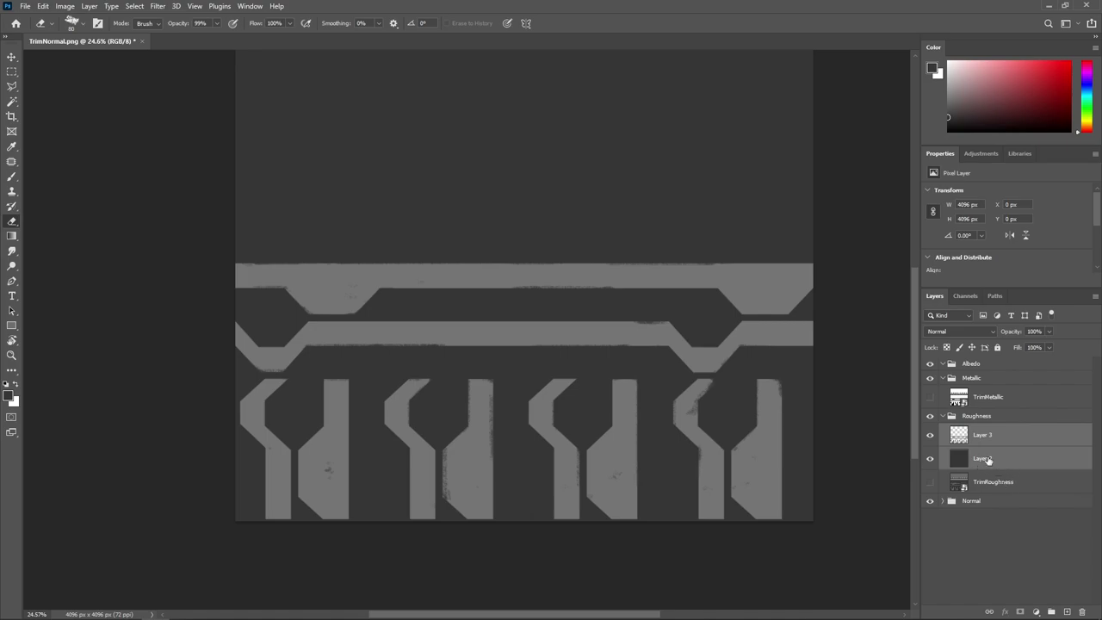
pyautogui.moveTo(988, 460); pyautogui.dragTo(1067, 610)
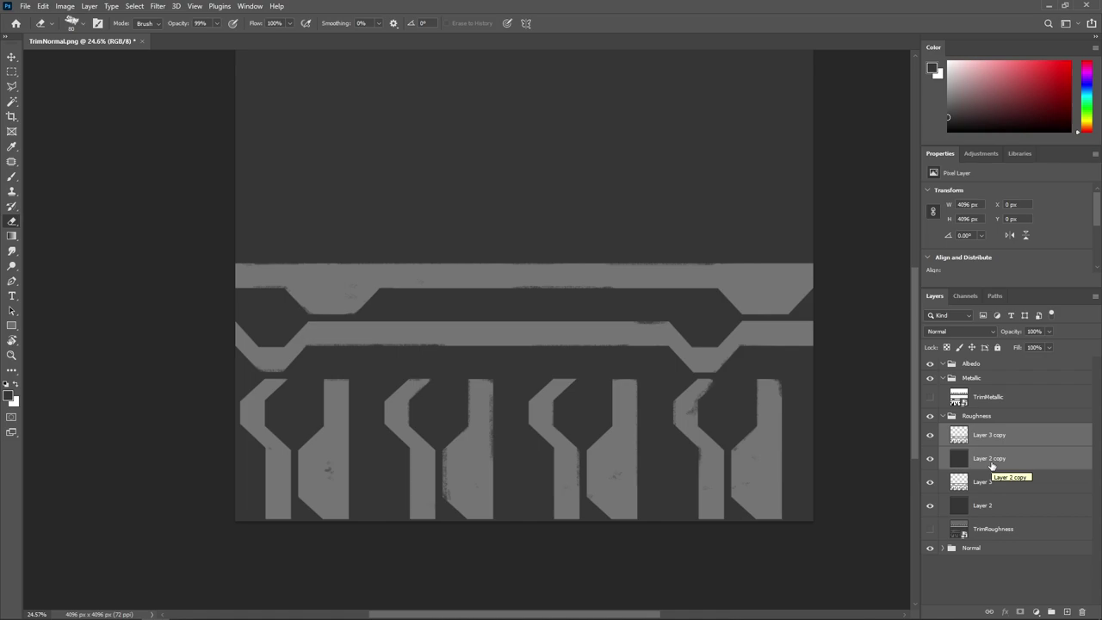
pyautogui.moveTo(992, 465); pyautogui.dragTo(991, 389)
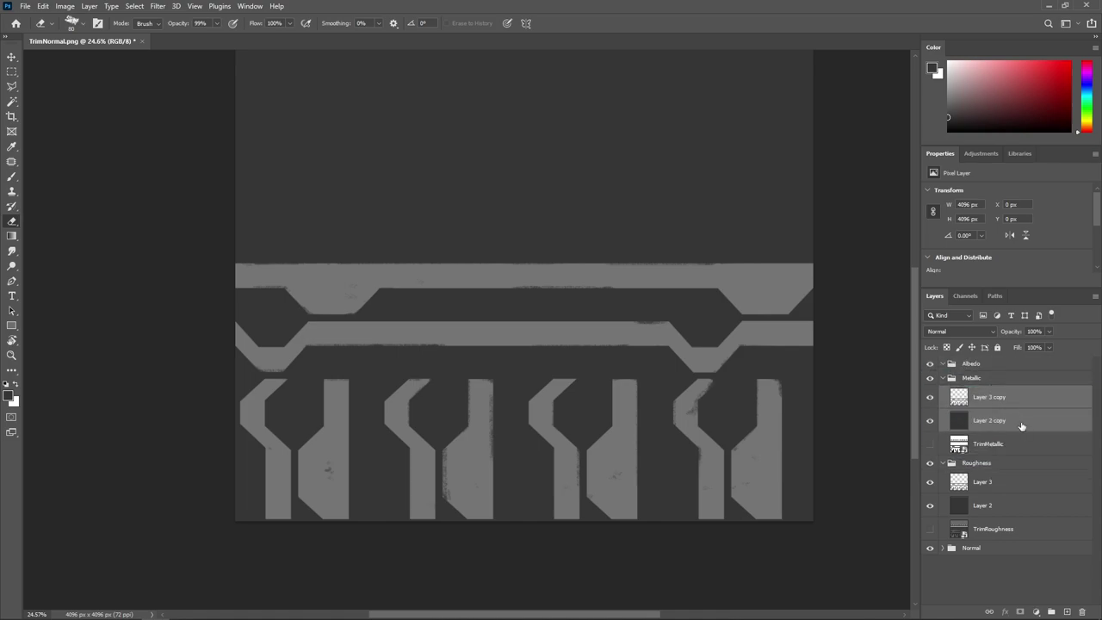
pyautogui.moveTo(857, 343); pyautogui.dragTo(807, 352)
pyautogui.keyDown('ctrl'); pyautogui.click(806, 354); pyautogui.keyUp('ctrl')
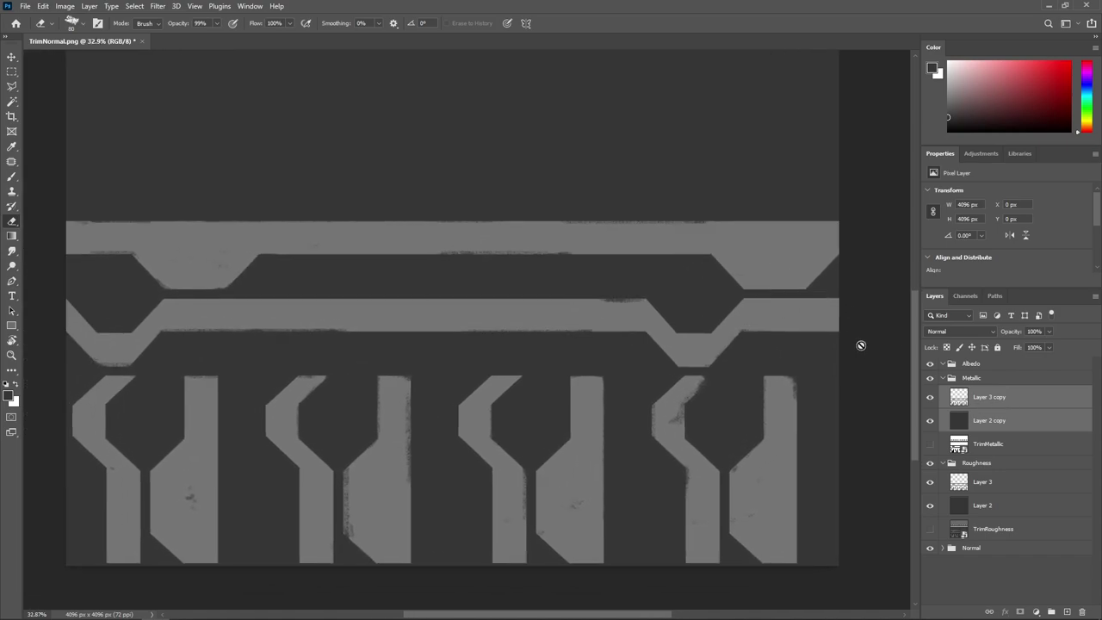
pyautogui.click(905, 410)
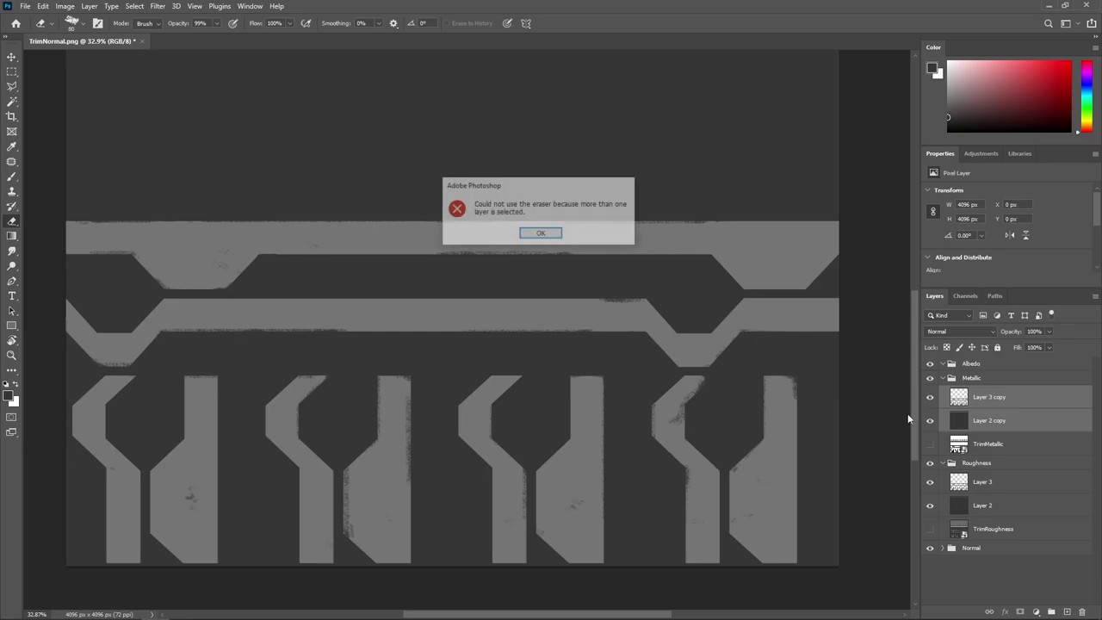
pyautogui.click(544, 229)
pyautogui.click(684, 244)
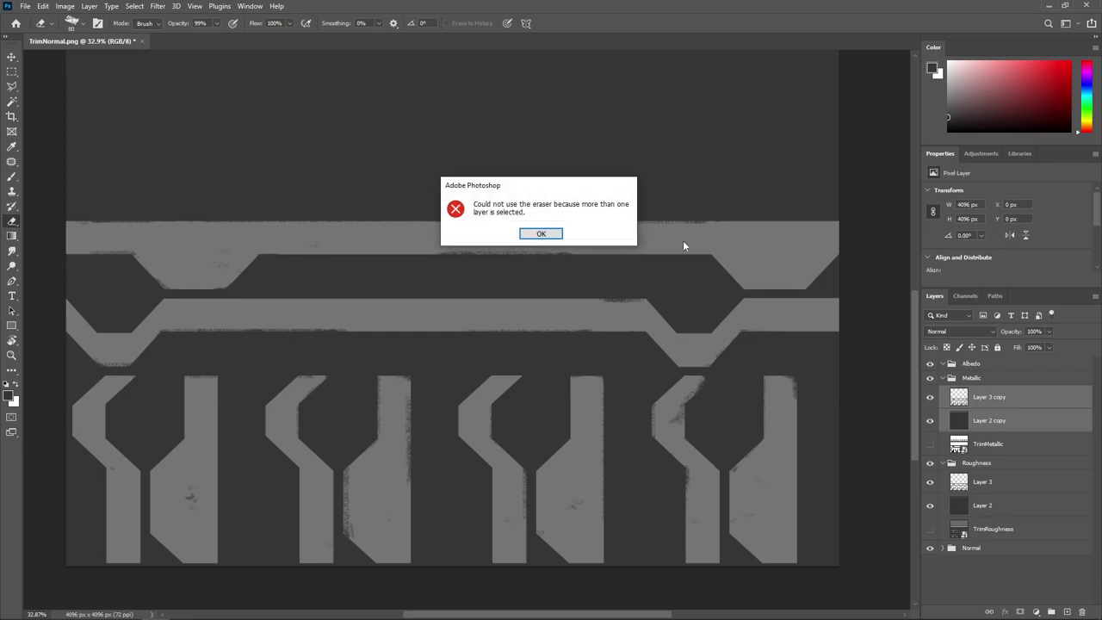
pyautogui.click(551, 235)
# Fill Layer 2 copy in the Metallic group with white
pyautogui.click(990, 429)
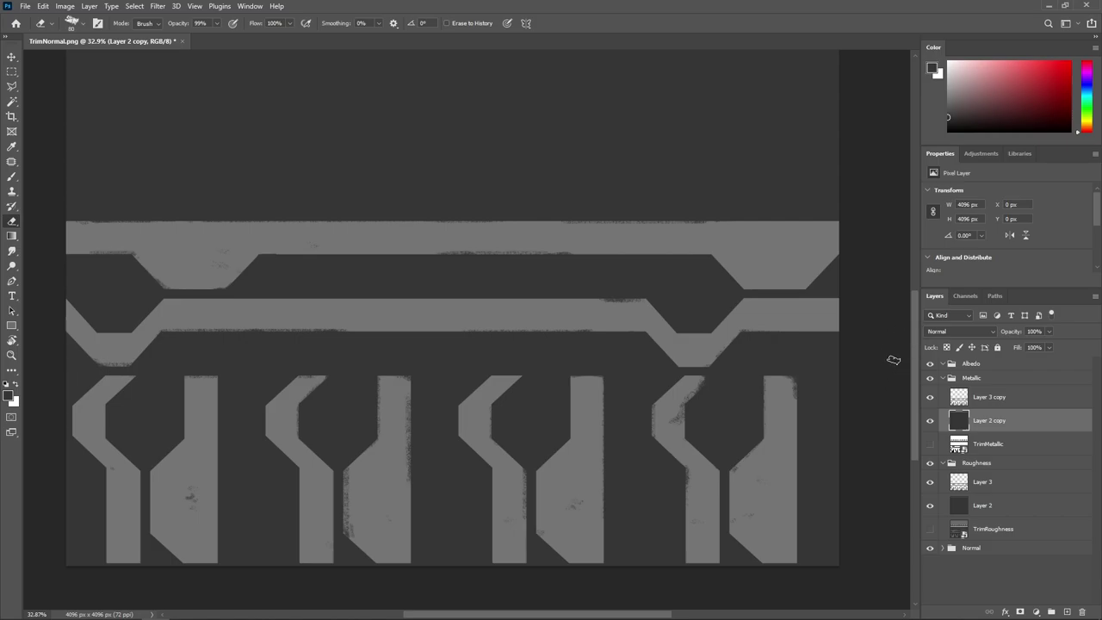
pyautogui.press('x')
pyautogui.hotkey('alt', 'BackSpace')
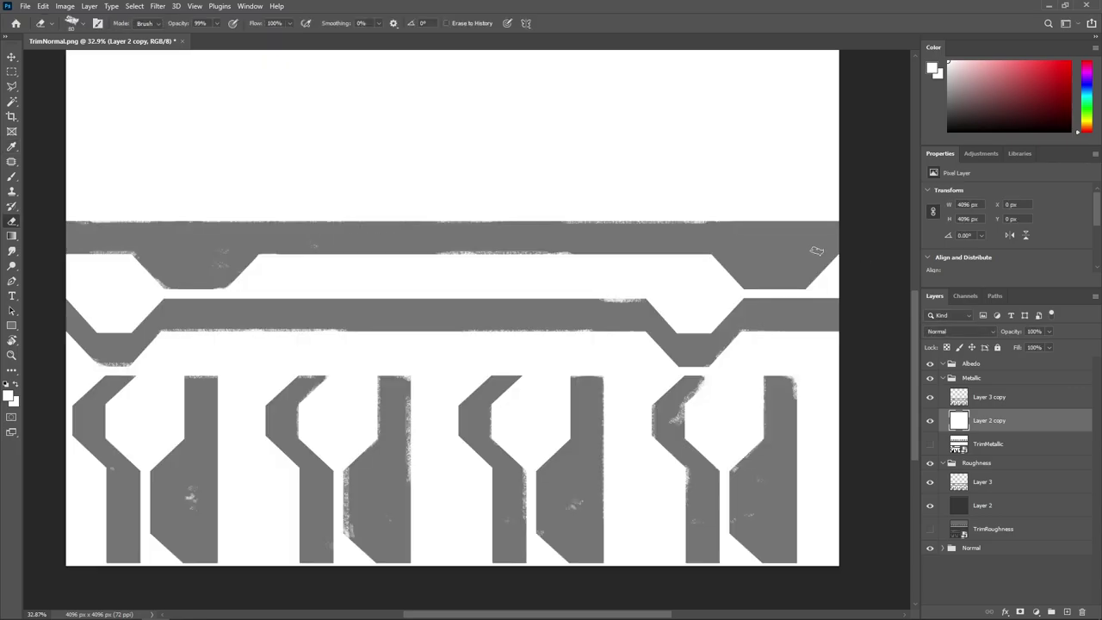
# Apply a Threshold adjustment at level 128 to Layer 3 copy in the Metallic group
pyautogui.click(995, 404)
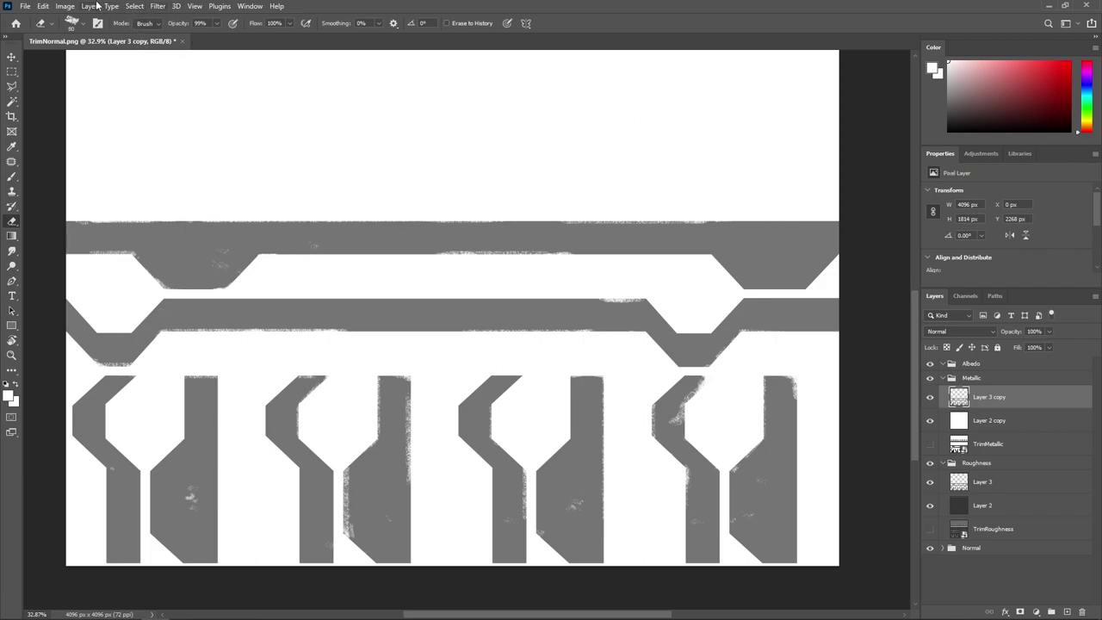
pyautogui.click(66, 7)
pyautogui.moveTo(94, 36)
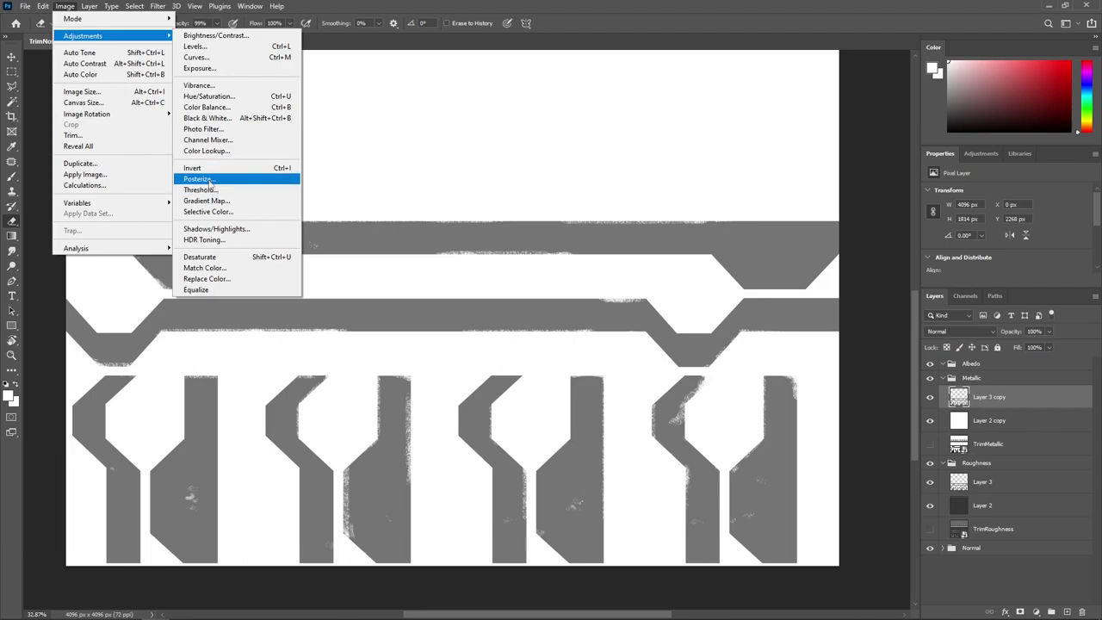
pyautogui.click(205, 189)
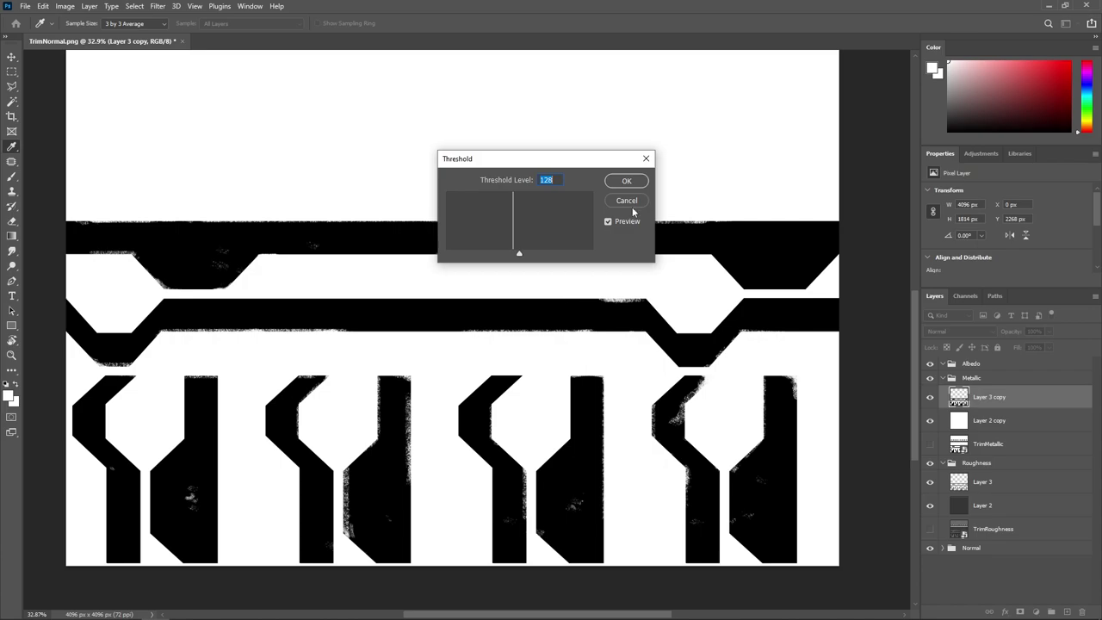
pyautogui.click(629, 181)
pyautogui.press('e')
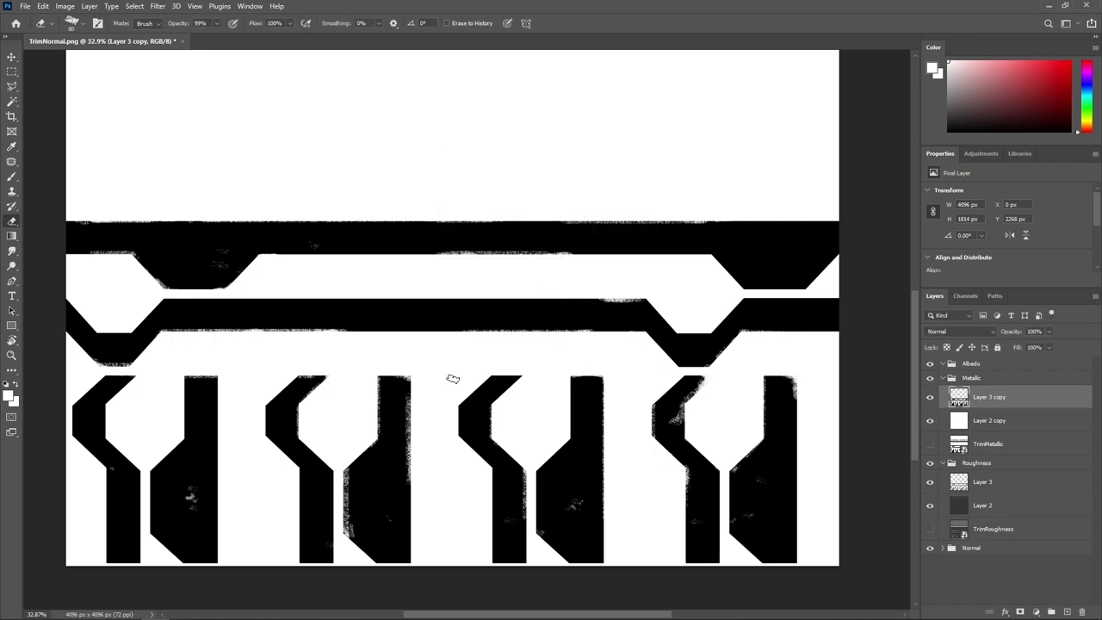
# Examine the worn edges of the black metallic shapes up close and across the whole trim sheet
pyautogui.moveTo(547, 419); pyautogui.dragTo(603, 418)
pyautogui.moveTo(329, 401); pyautogui.dragTo(536, 369)
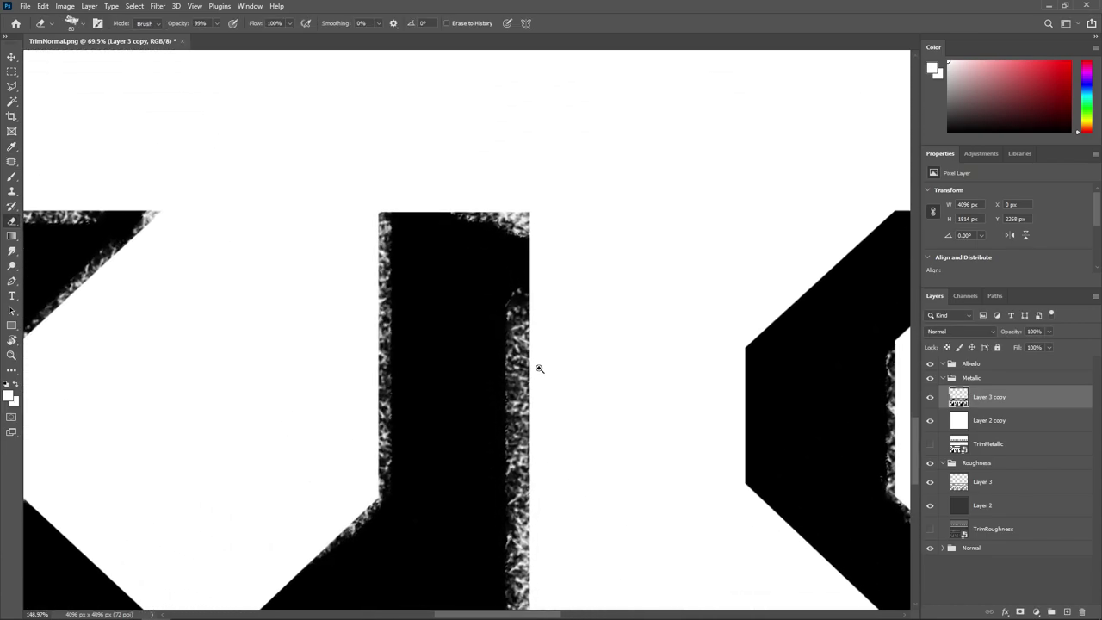
pyautogui.scroll(3, 565, 381)
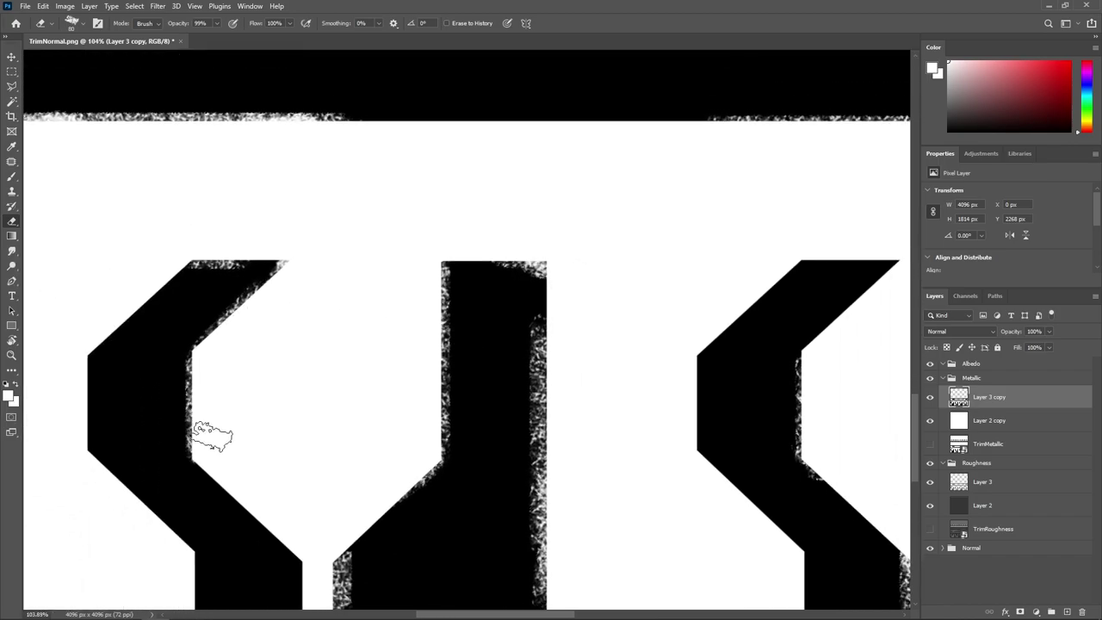
pyautogui.moveTo(324, 482); pyautogui.dragTo(248, 200)
pyautogui.moveTo(552, 198); pyautogui.dragTo(517, 308)
pyautogui.scroll(-2, 534, 193)
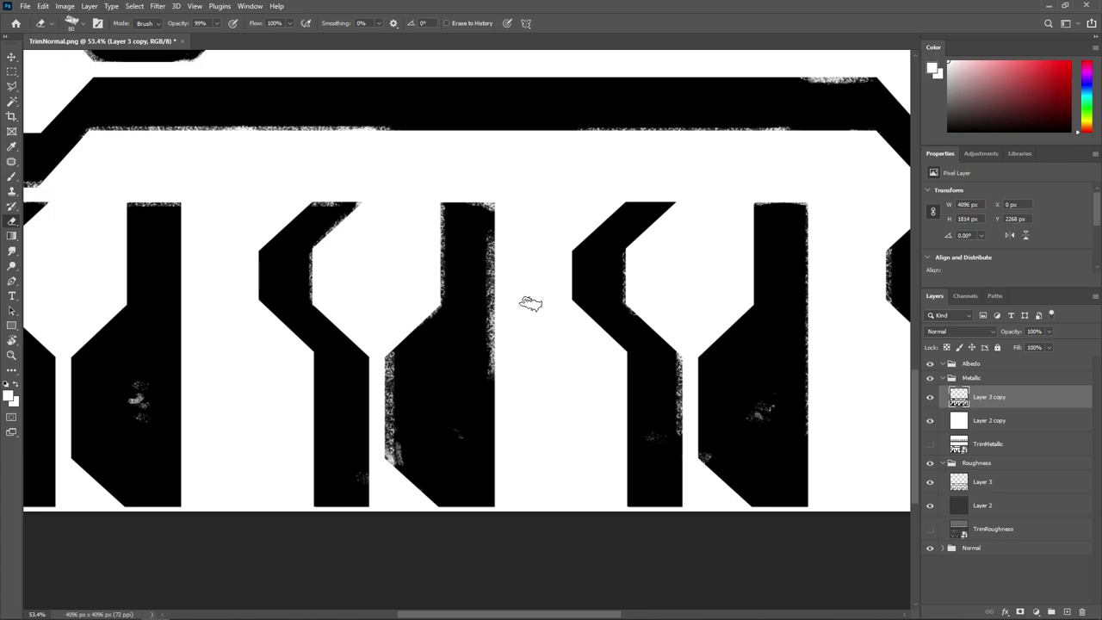
pyautogui.moveTo(541, 317); pyautogui.dragTo(502, 325)
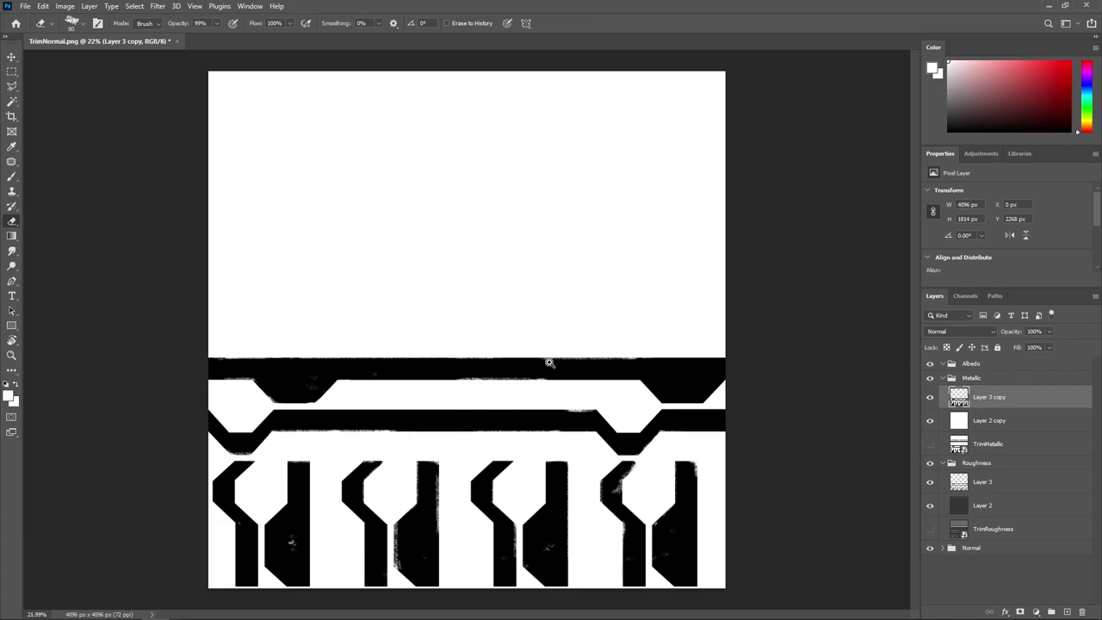
pyautogui.moveTo(549, 363); pyautogui.dragTo(559, 313)
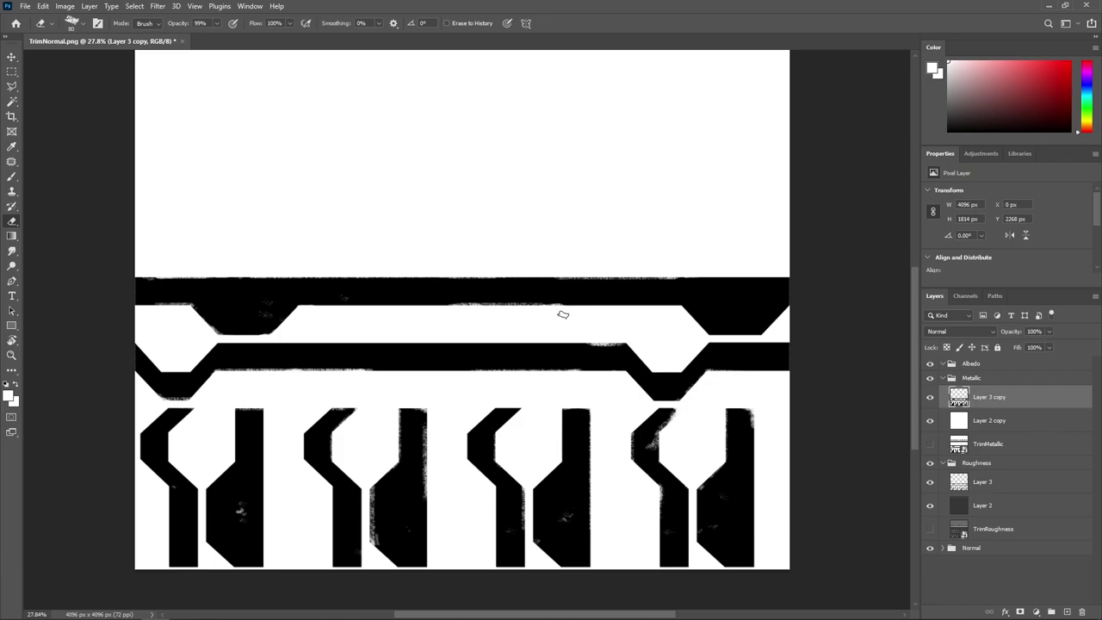
# Collapse the Roughness group in the layer stack, leaving the Metallic group expanded
pyautogui.click(943, 378)
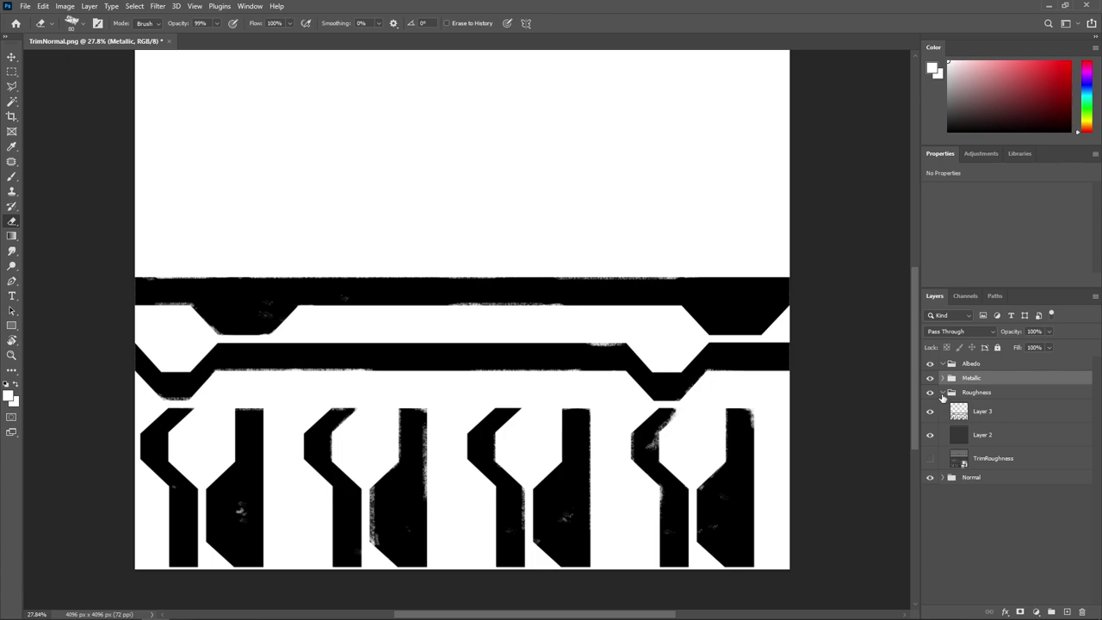
pyautogui.click(942, 392)
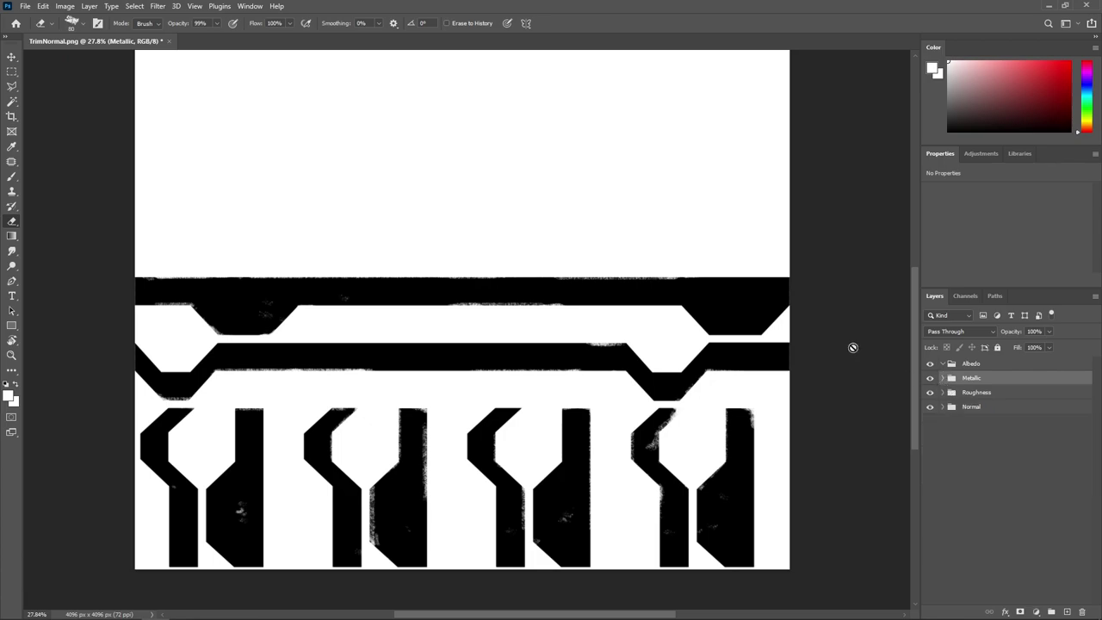
pyautogui.click(943, 378)
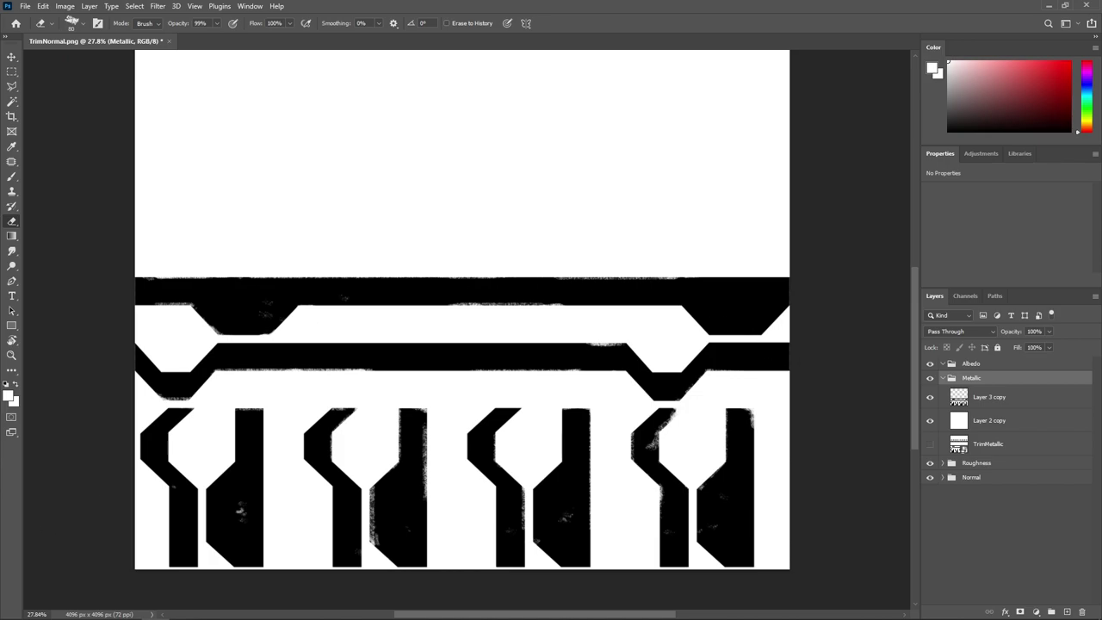
# Place the TrimAlbedo image at full canvas size as a layer inside the Albedo group
pyautogui.click(971, 365)
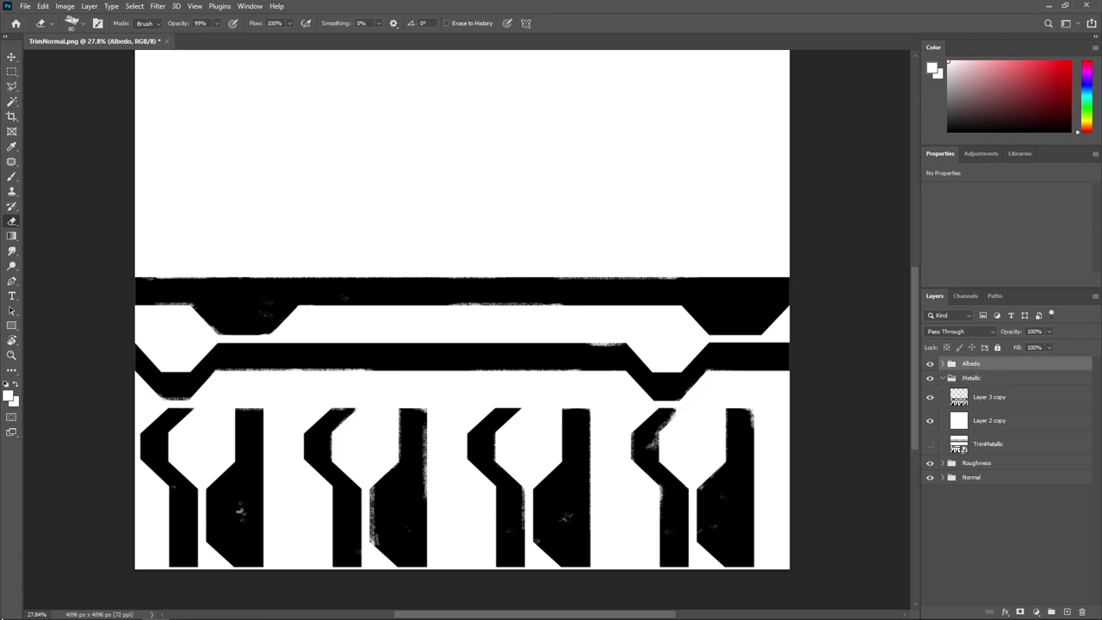
pyautogui.moveTo(456, 420); pyautogui.dragTo(571, 327)
pyautogui.scroll(-3, 588, 368)
pyautogui.press('Return')
pyautogui.press('e')
pyautogui.moveTo(987, 372); pyautogui.dragTo(981, 392)
# Examine the albedo map's dark panels and painted stripes, and sample the dark red of the dashed stripe
pyautogui.scroll(3, 607, 302)
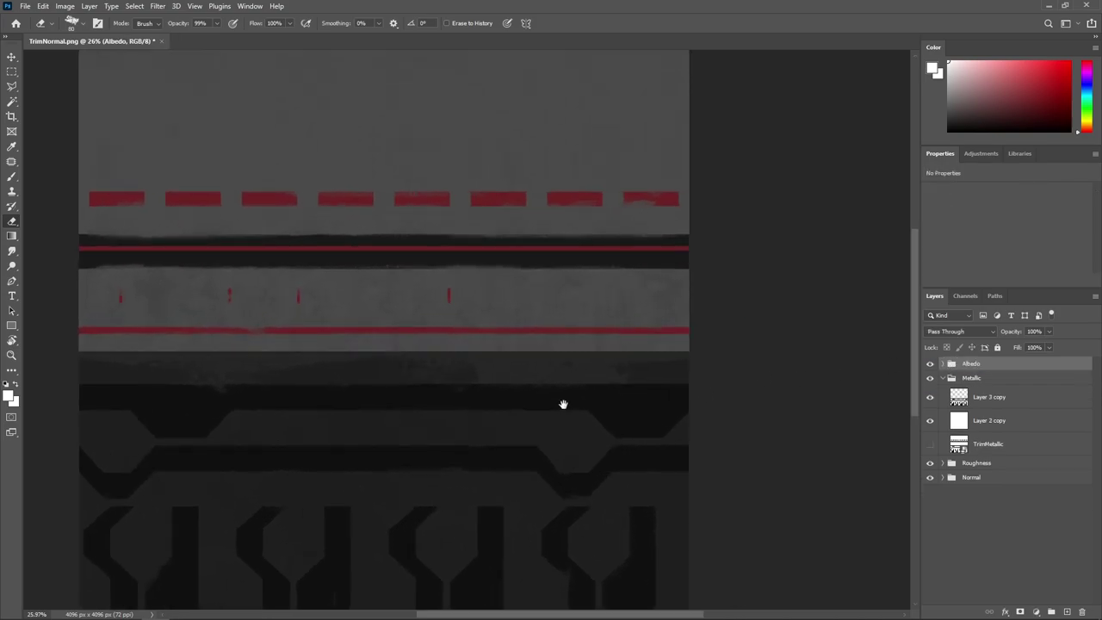
pyautogui.scroll(3, 445, 404)
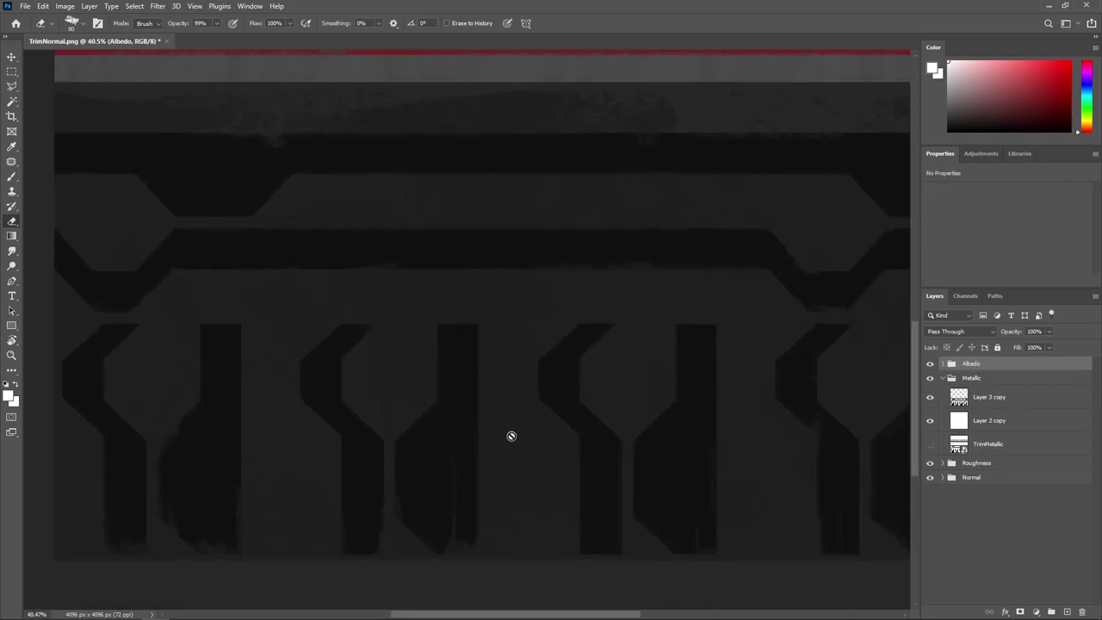
pyautogui.scroll(-2, 512, 436)
pyautogui.scroll(-1, 471, 449)
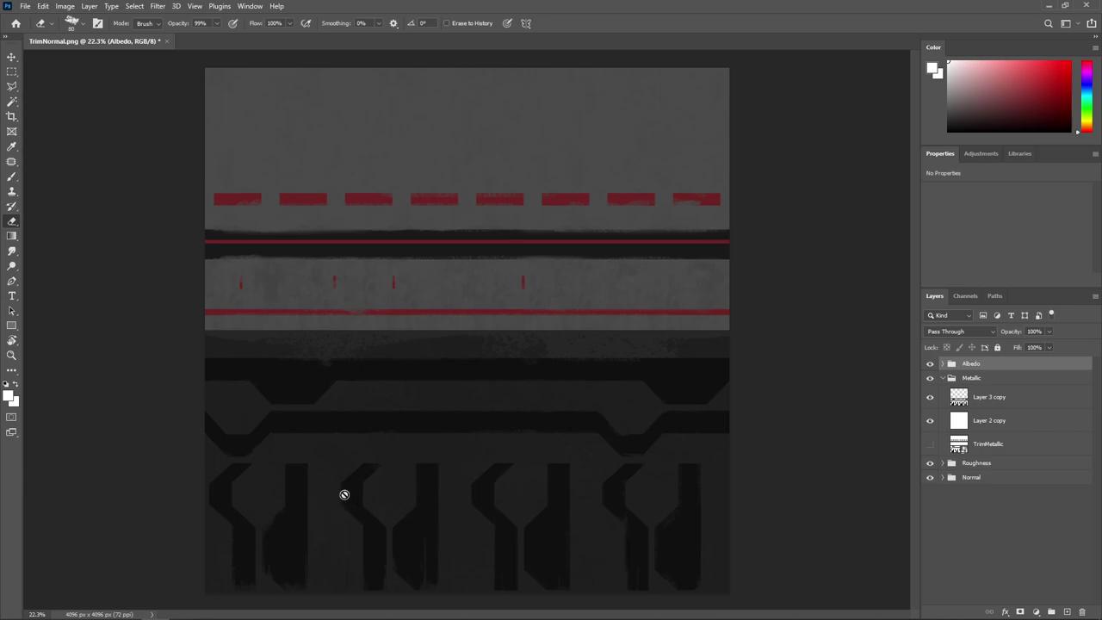
pyautogui.scroll(1, 495, 443)
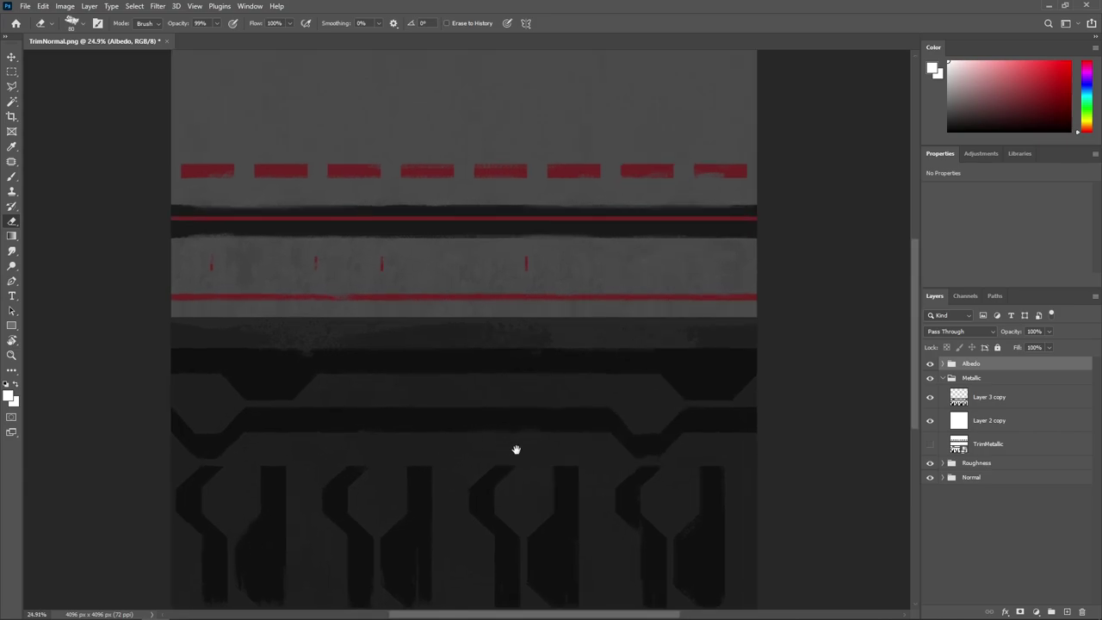
pyautogui.moveTo(526, 440); pyautogui.dragTo(545, 388)
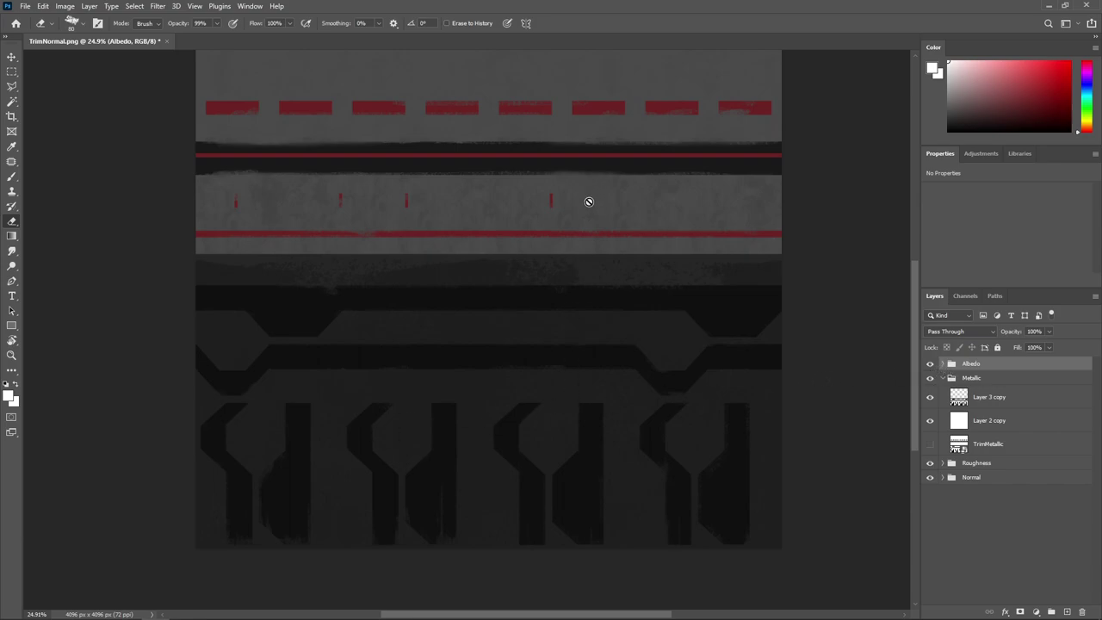
pyautogui.press('i')
pyautogui.click(597, 101)
pyautogui.press('e')
# Hide the TrimAlbedo layer, and duplicate Layer 3 copy and Layer 2 copy from the Metallic group into the Albedo group
pyautogui.click(943, 363)
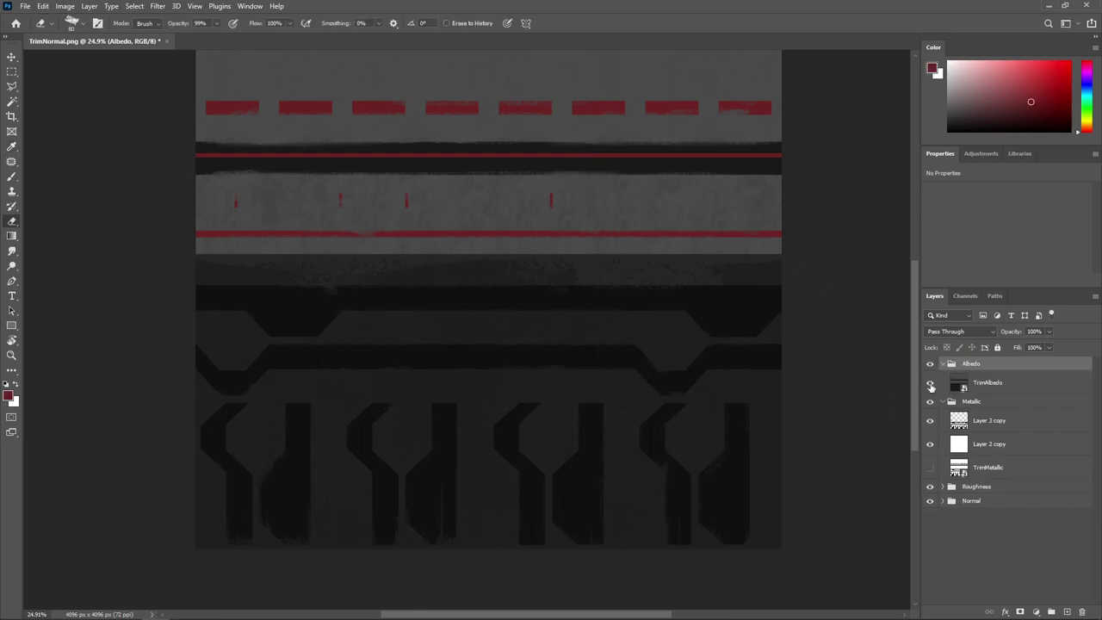
pyautogui.click(930, 384)
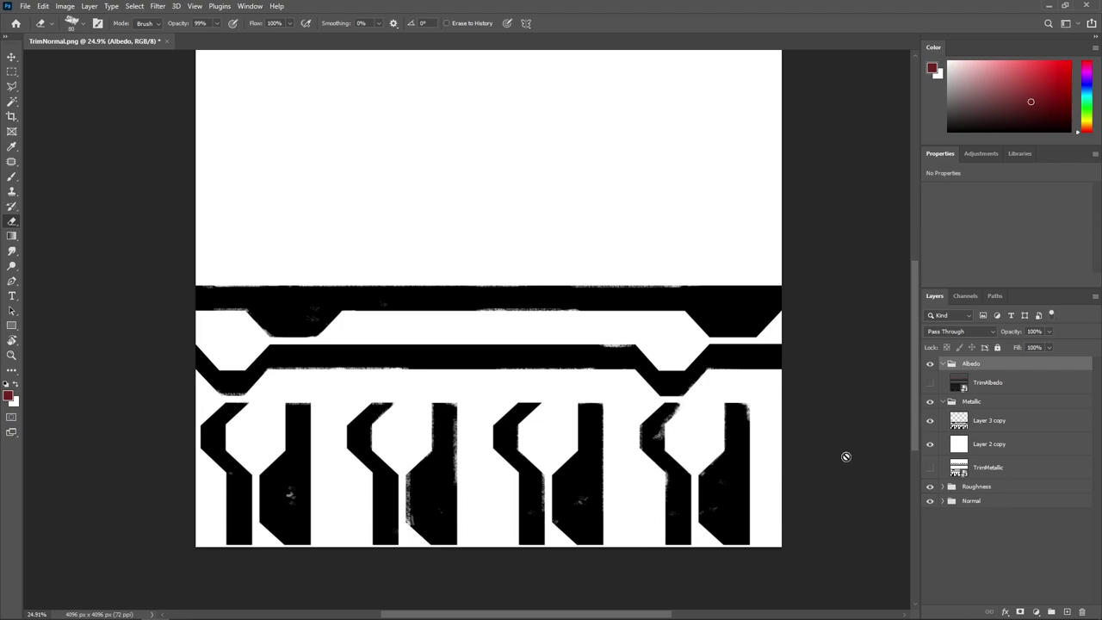
pyautogui.click(1004, 425)
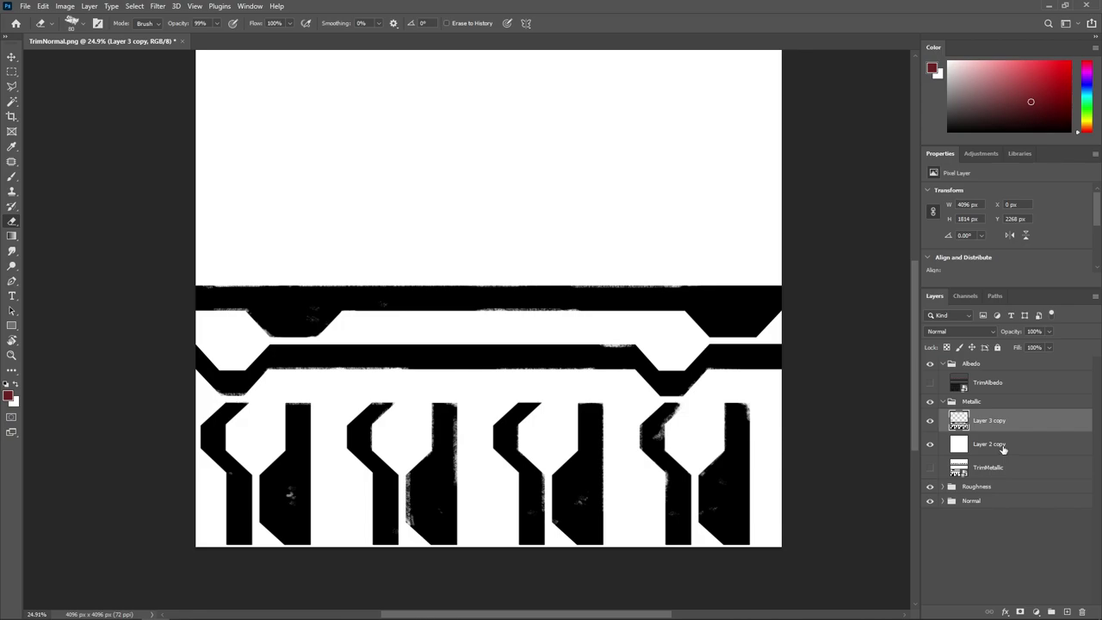
pyautogui.keyDown('shift'); pyautogui.click(1003, 448); pyautogui.keyUp('shift')
pyautogui.hotkey('ctrl', 'j')
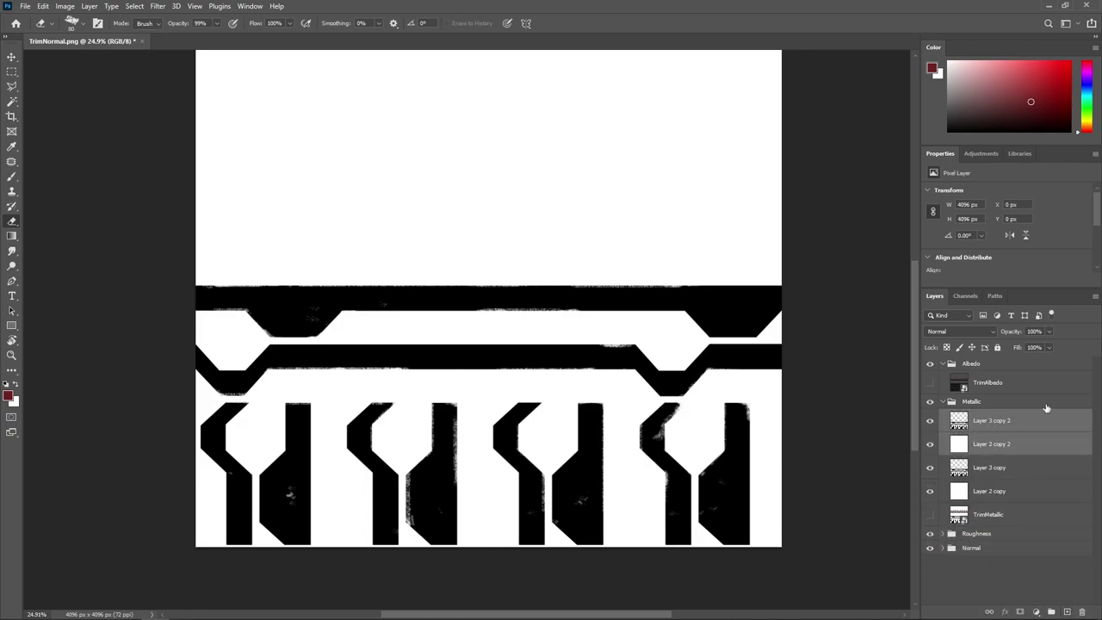
pyautogui.moveTo(981, 420); pyautogui.dragTo(1002, 374)
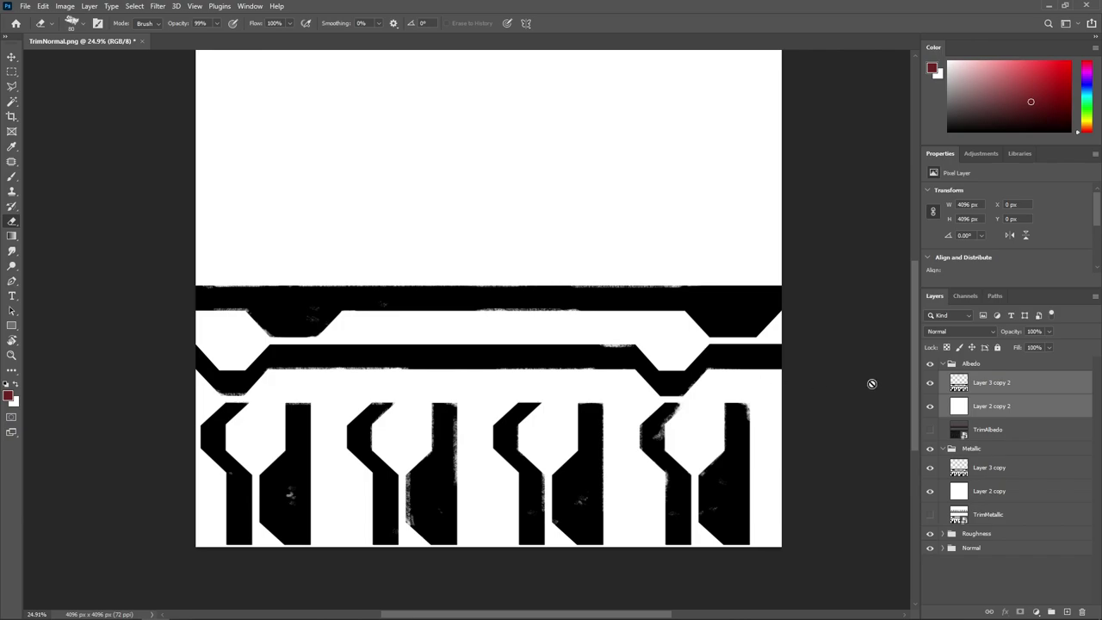
# Choose a mid grey foreground colour and fill Layer 2 copy 2 in the Albedo group with it at 100% opacity
pyautogui.moveTo(989, 115); pyautogui.dragTo(891, 103)
pyautogui.click(997, 413)
pyautogui.hotkey('shift', 'F5')
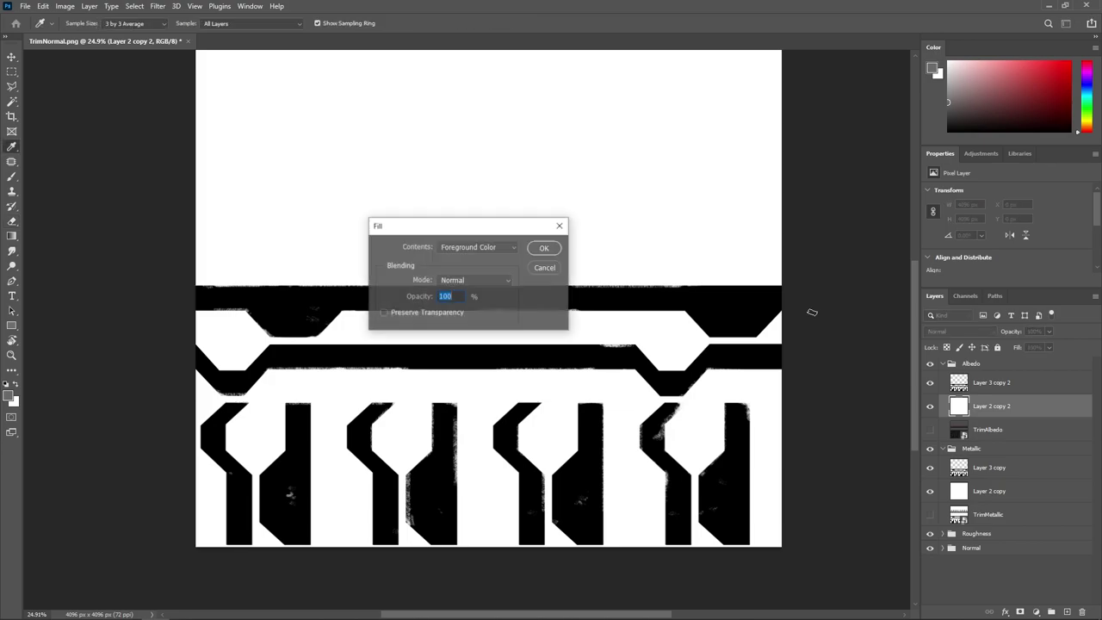
pyautogui.press('Return')
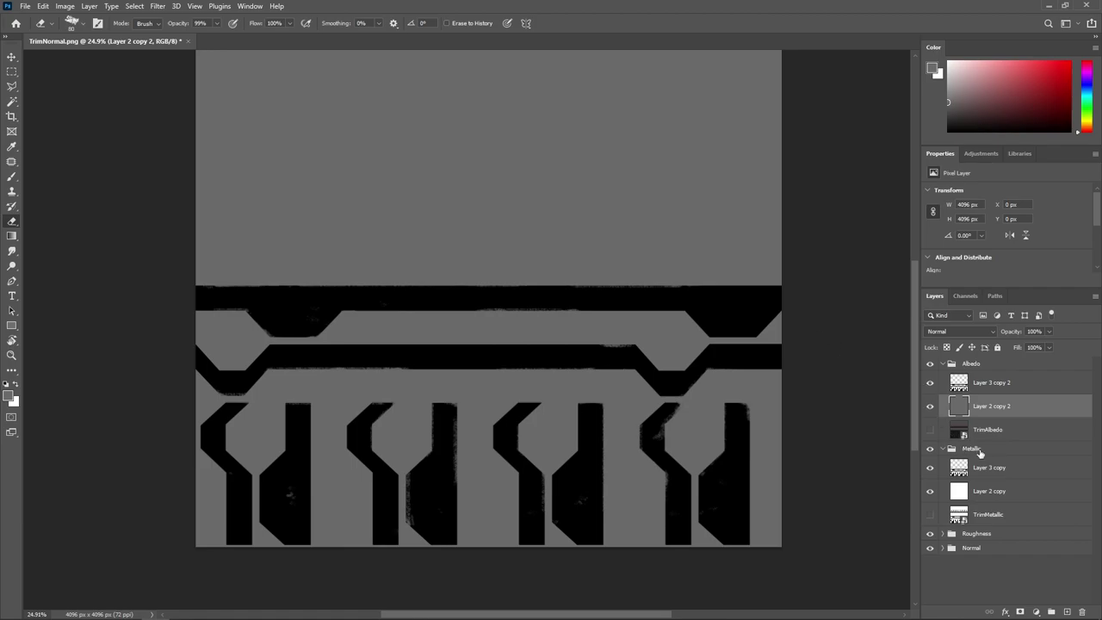
# Hide the two layers above TrimAlbedo, sample the dark red of its dashed stripe as foreground colour, and show the hidden layers again
pyautogui.click(958, 384)
pyautogui.click(930, 388)
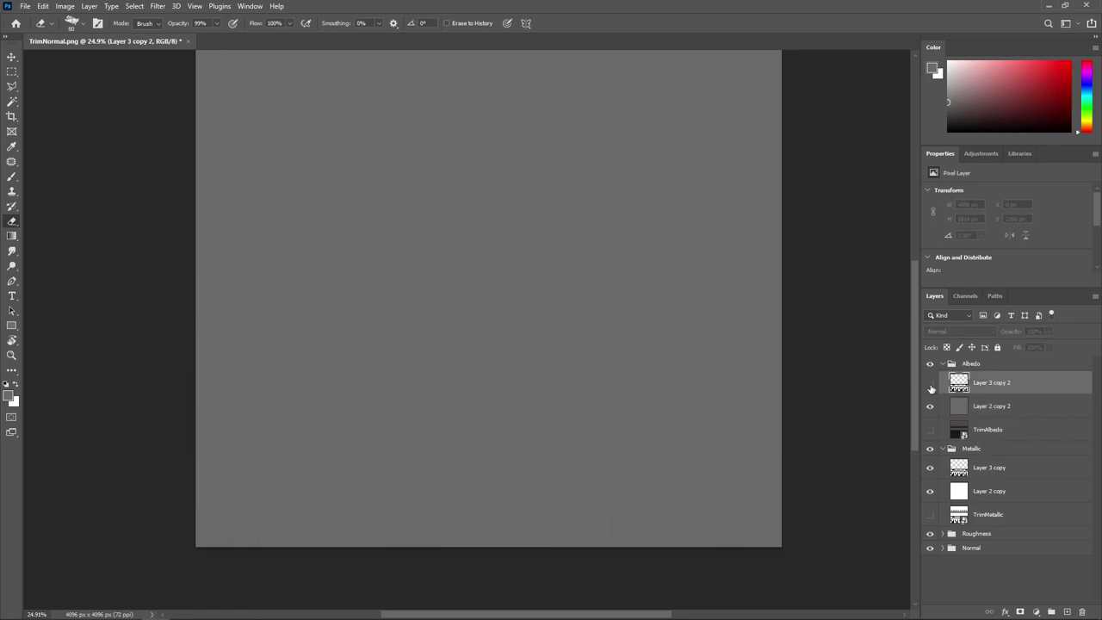
pyautogui.click(931, 388)
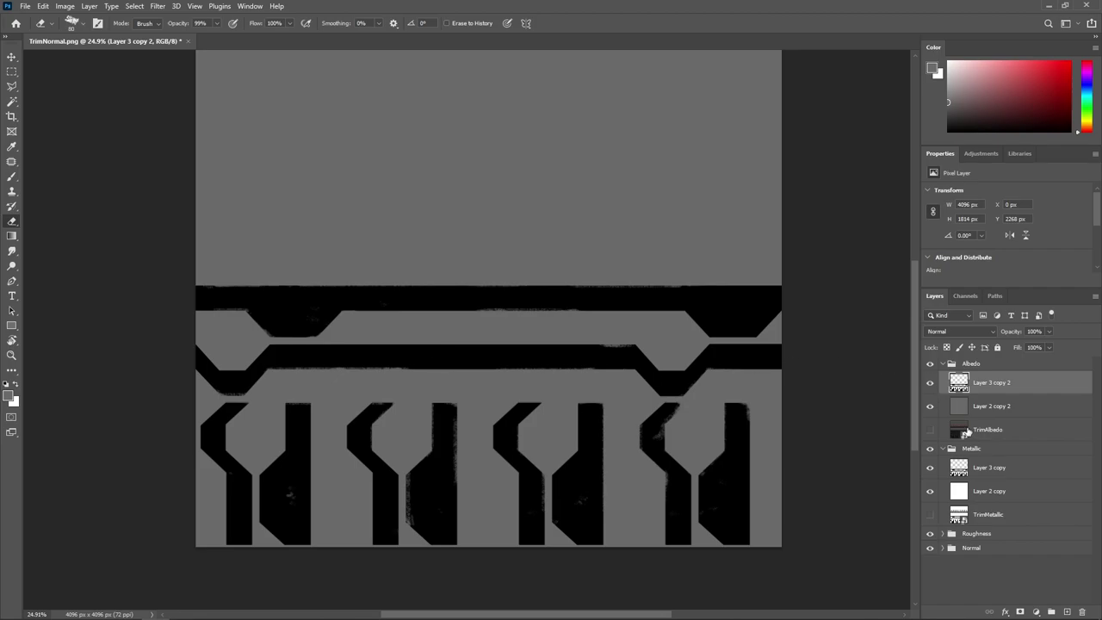
pyautogui.moveTo(930, 406); pyautogui.dragTo(929, 383)
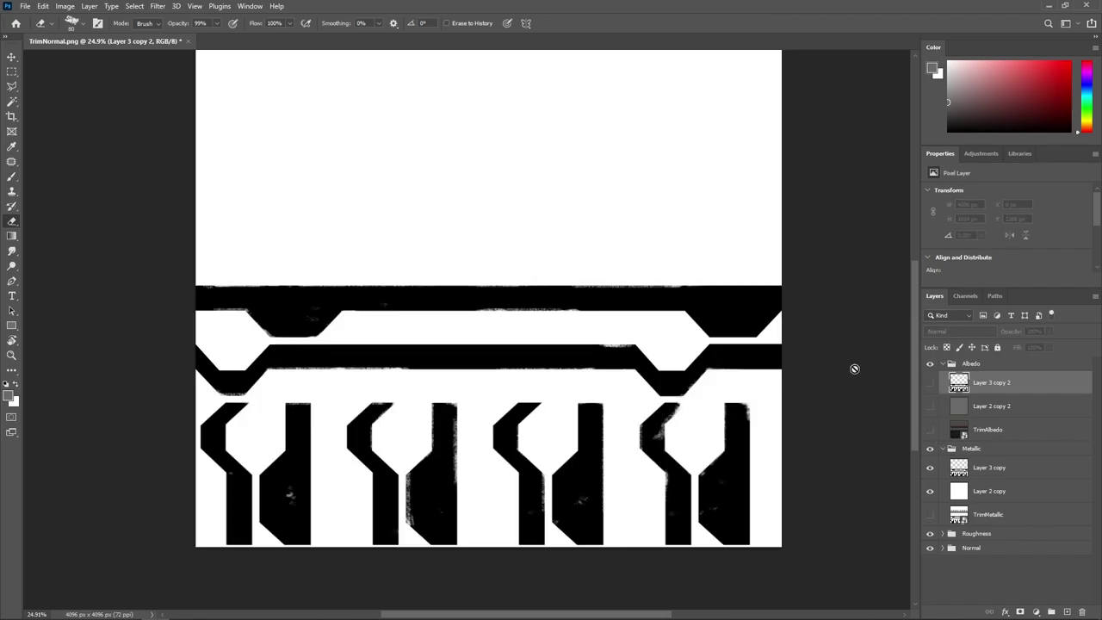
pyautogui.click(929, 429)
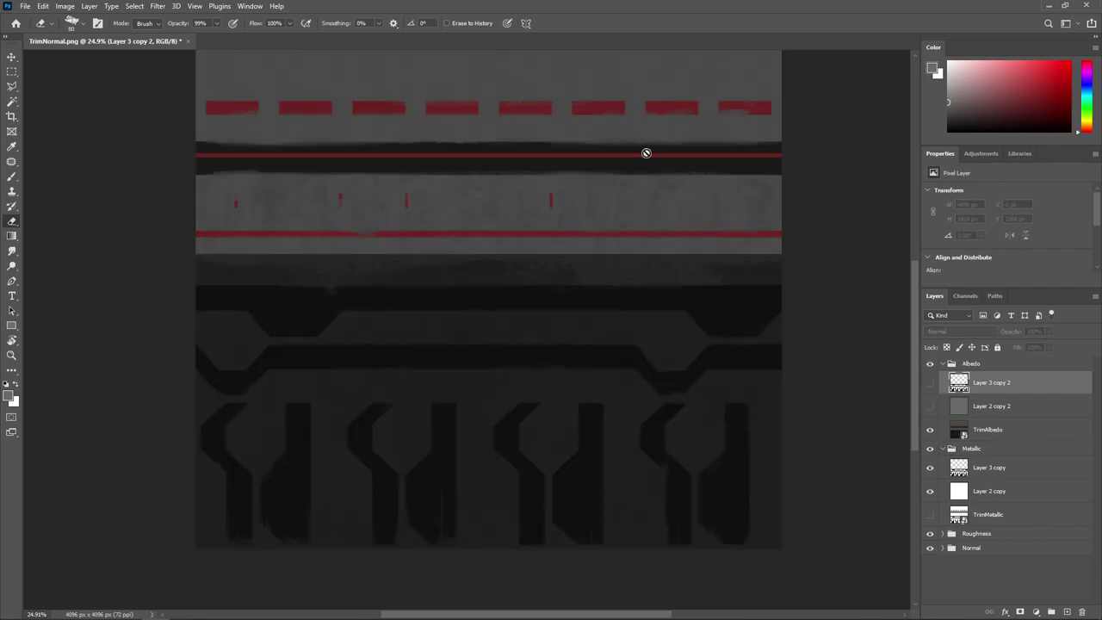
pyautogui.keyDown('alt'); pyautogui.click(654, 104); pyautogui.keyUp('alt')
pyautogui.moveTo(930, 382); pyautogui.dragTo(929, 405)
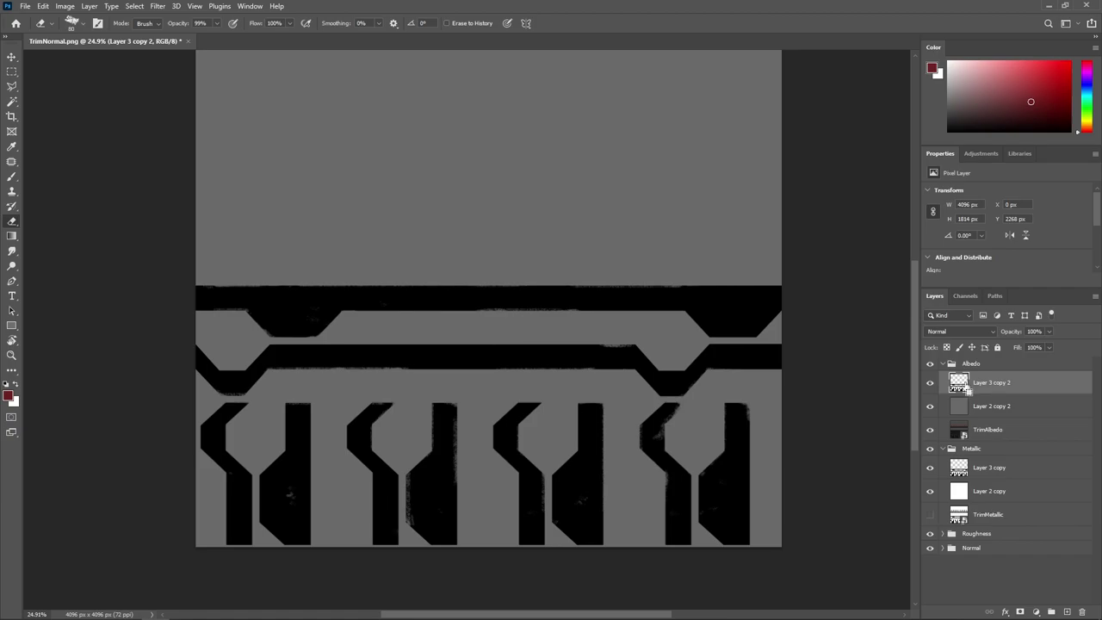
# Load the shapes of Layer 3 copy 2 in the Albedo group as a selection and examine their worn edges
pyautogui.keyDown('ctrl'); pyautogui.click(958, 384); pyautogui.keyUp('ctrl')
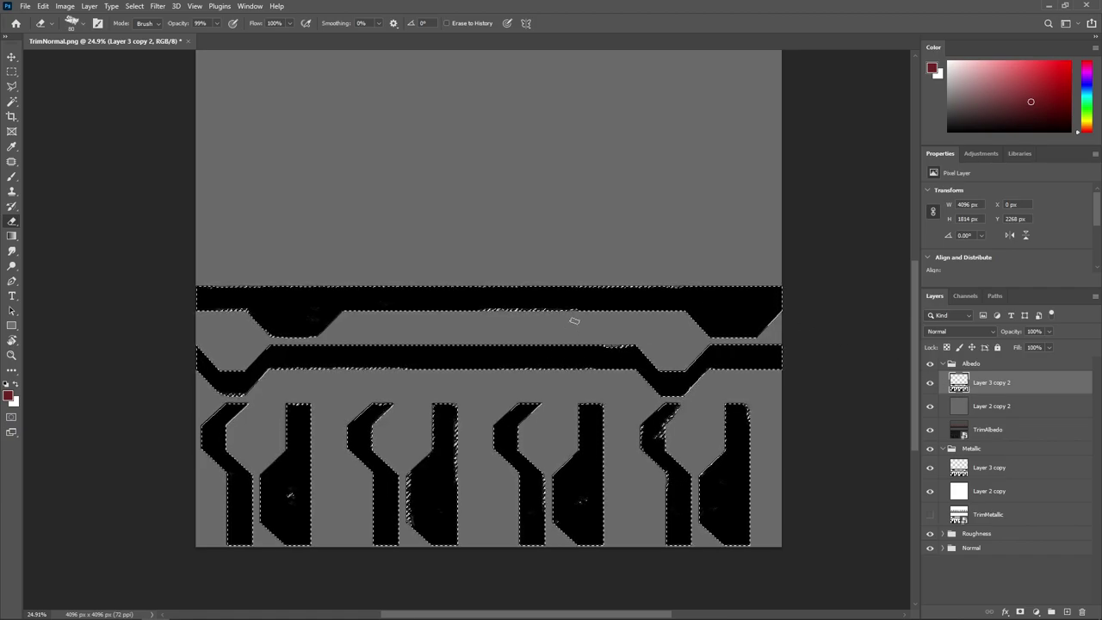
pyautogui.scroll(8, 583, 362)
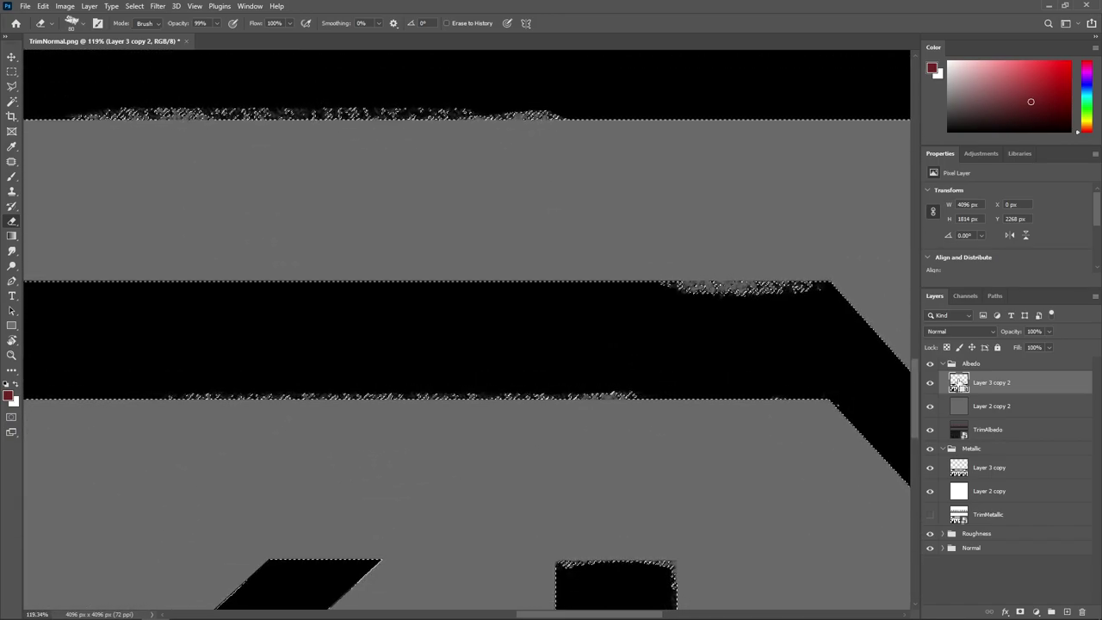
pyautogui.moveTo(534, 231); pyautogui.dragTo(503, 229)
pyautogui.moveTo(372, 198); pyautogui.dragTo(563, 264)
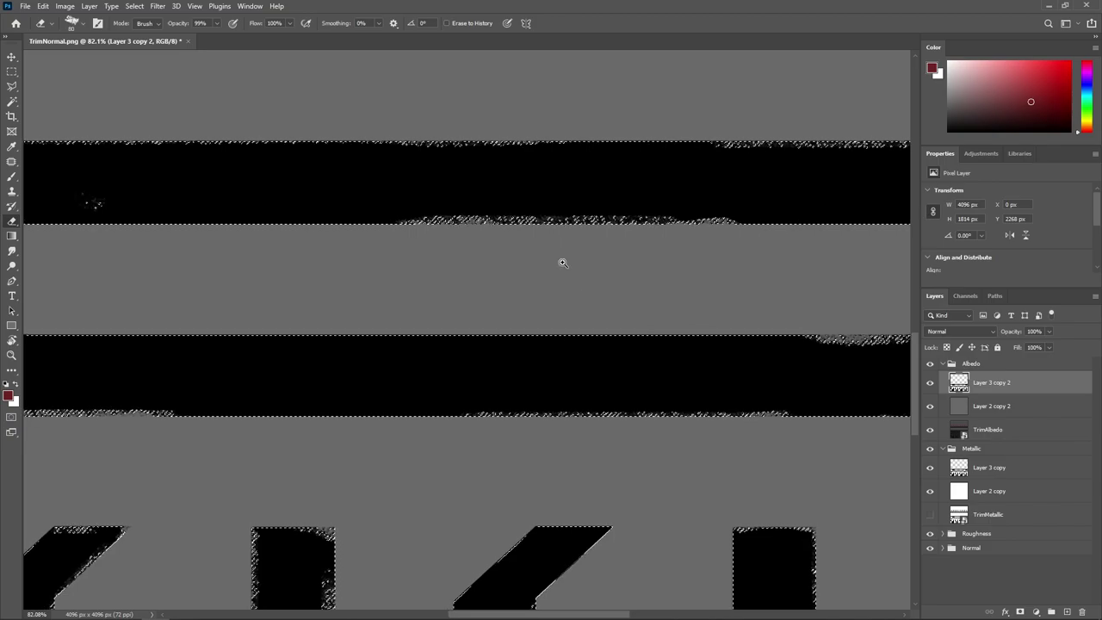
pyautogui.moveTo(495, 229); pyautogui.dragTo(559, 248)
pyautogui.moveTo(369, 231); pyautogui.dragTo(577, 309)
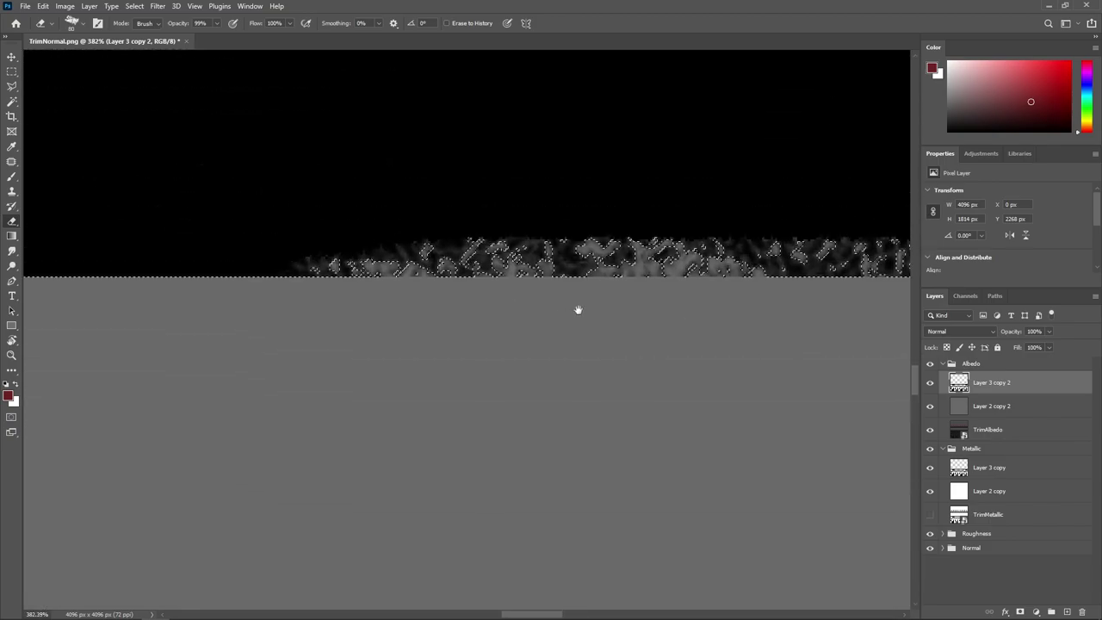
pyautogui.scroll(-8, 577, 309)
pyautogui.scroll(3, 576, 307)
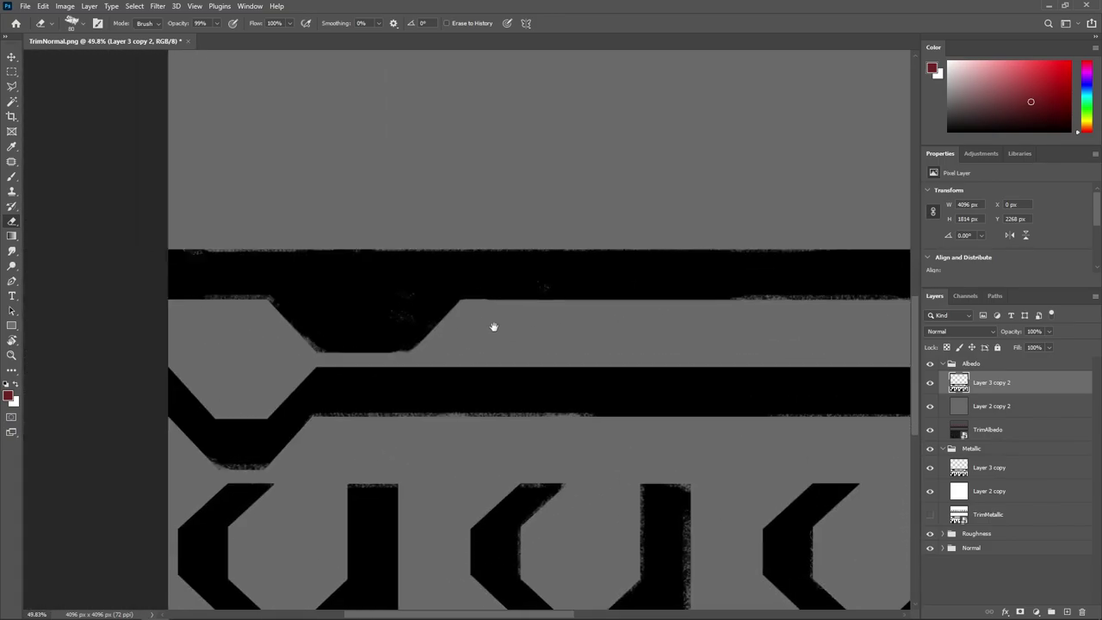
pyautogui.scroll(6, 493, 327)
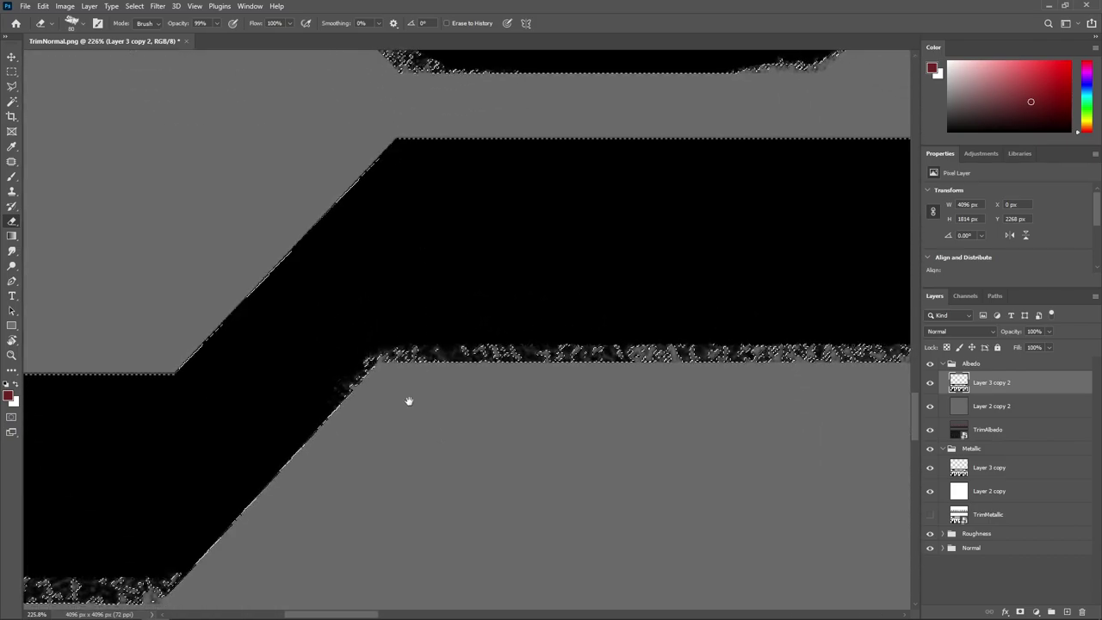
pyautogui.moveTo(620, 389); pyautogui.dragTo(379, 366)
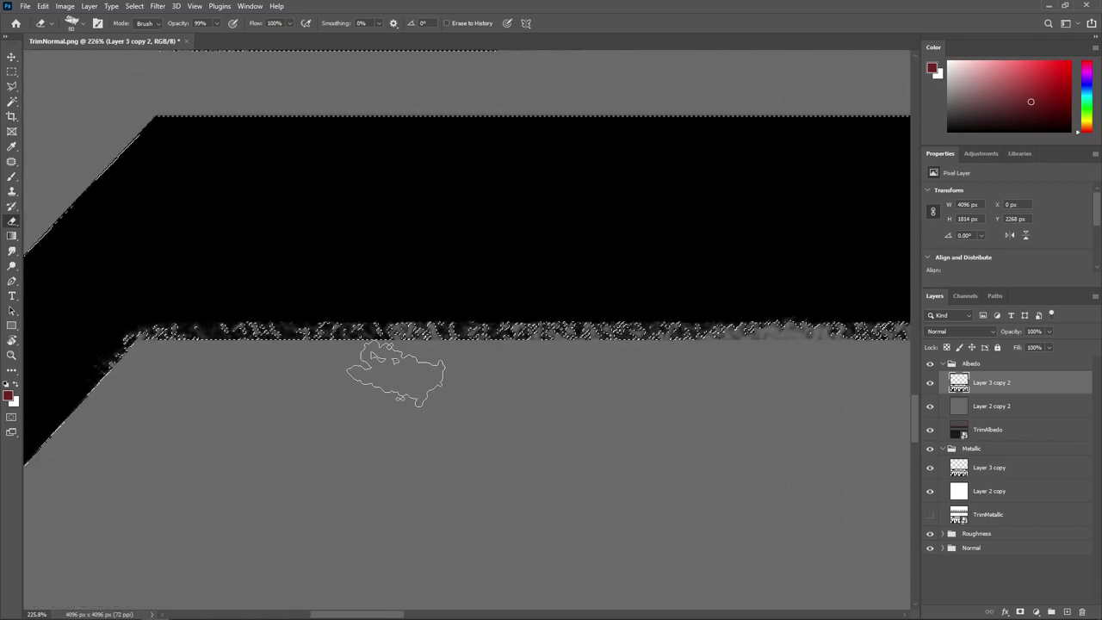
pyautogui.scroll(-6, 534, 402)
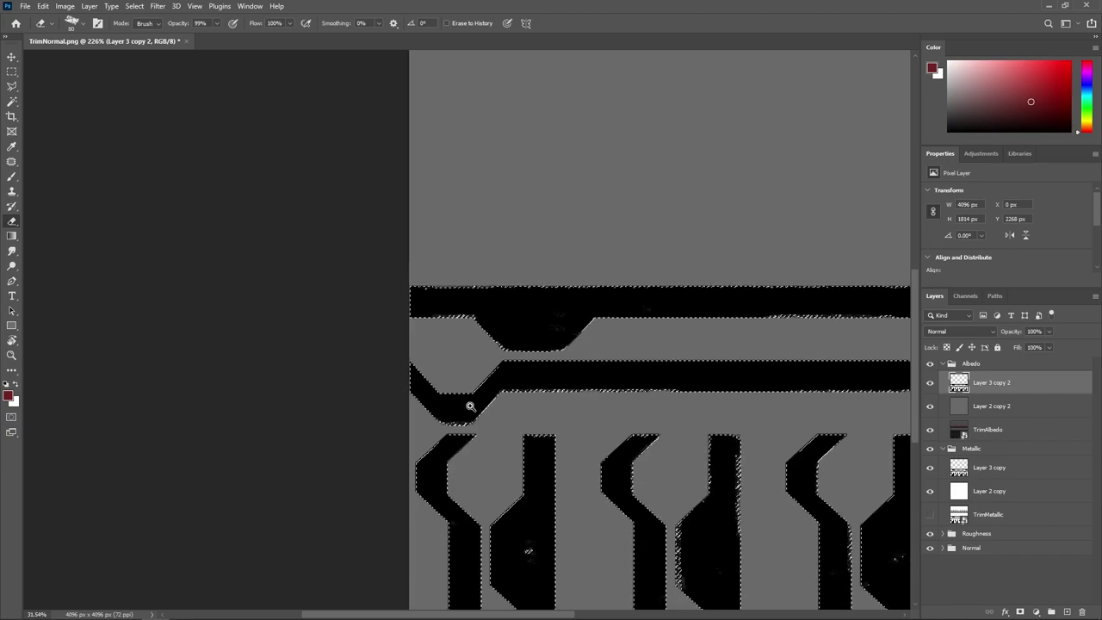
pyautogui.moveTo(470, 406); pyautogui.dragTo(443, 406)
pyautogui.moveTo(547, 420); pyautogui.dragTo(618, 322)
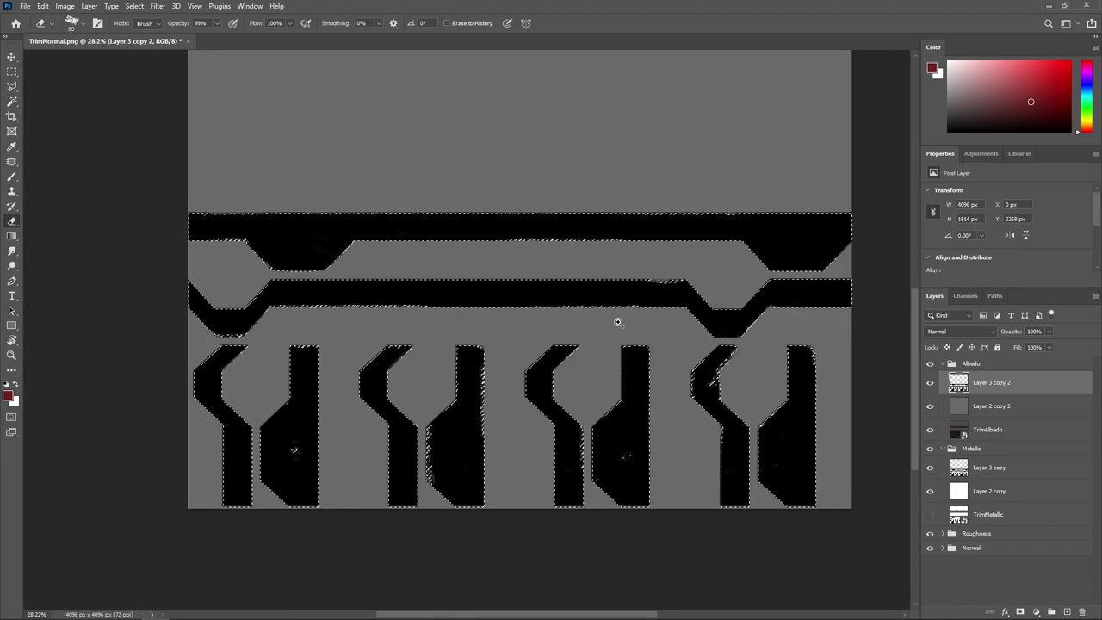
# Fill the selected shapes with the dark red foreground colour in Normal mode at 100% opacity, and clear the selection
pyautogui.hotkey('shift', 'F5')
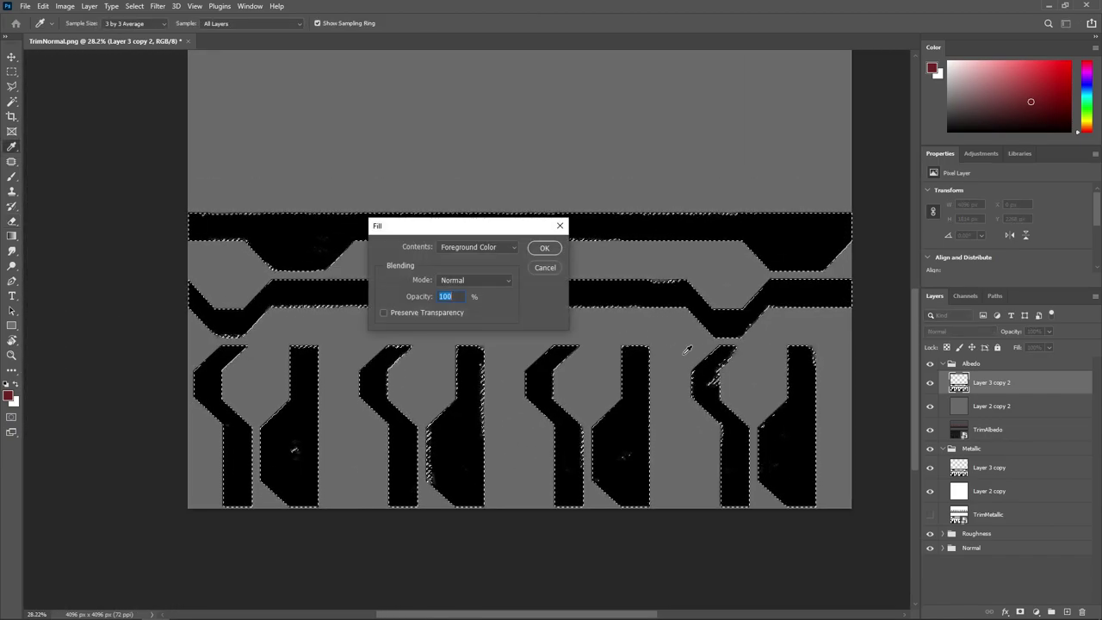
pyautogui.press('Return')
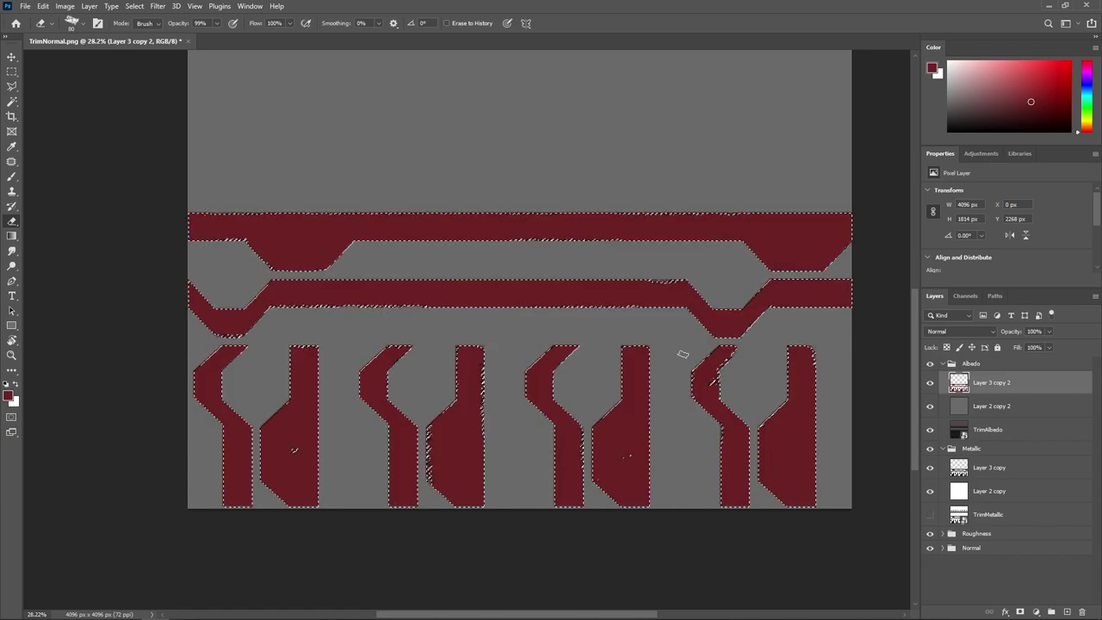
pyautogui.hotkey('ctrl', 'd')
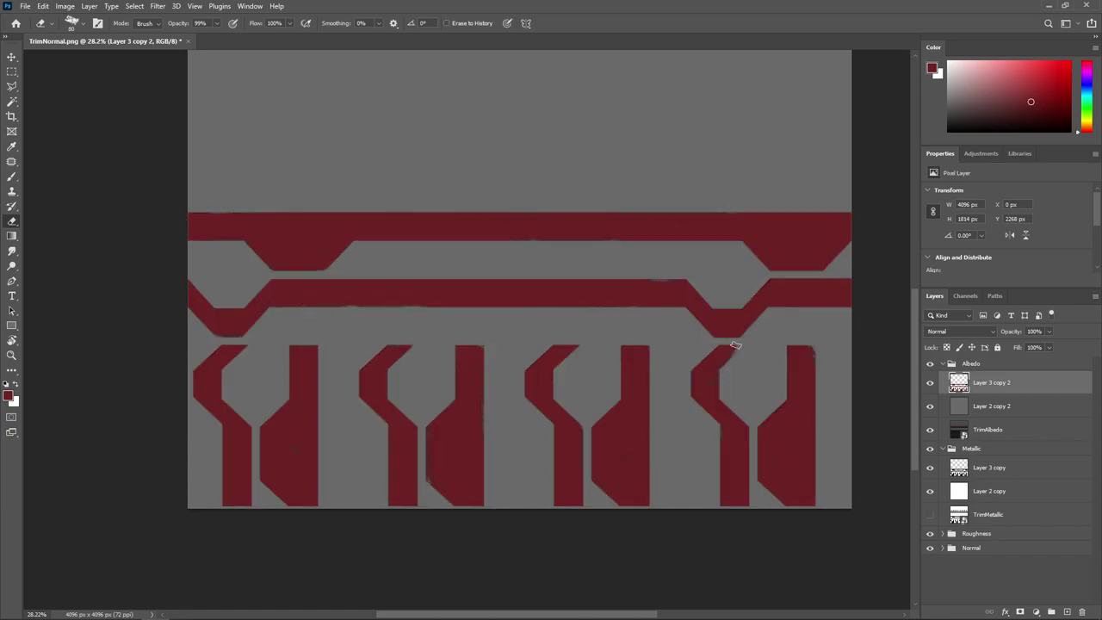
# Examine the worn edges of the dark red bands and shapes against the grey base
pyautogui.moveTo(600, 253); pyautogui.dragTo(658, 278)
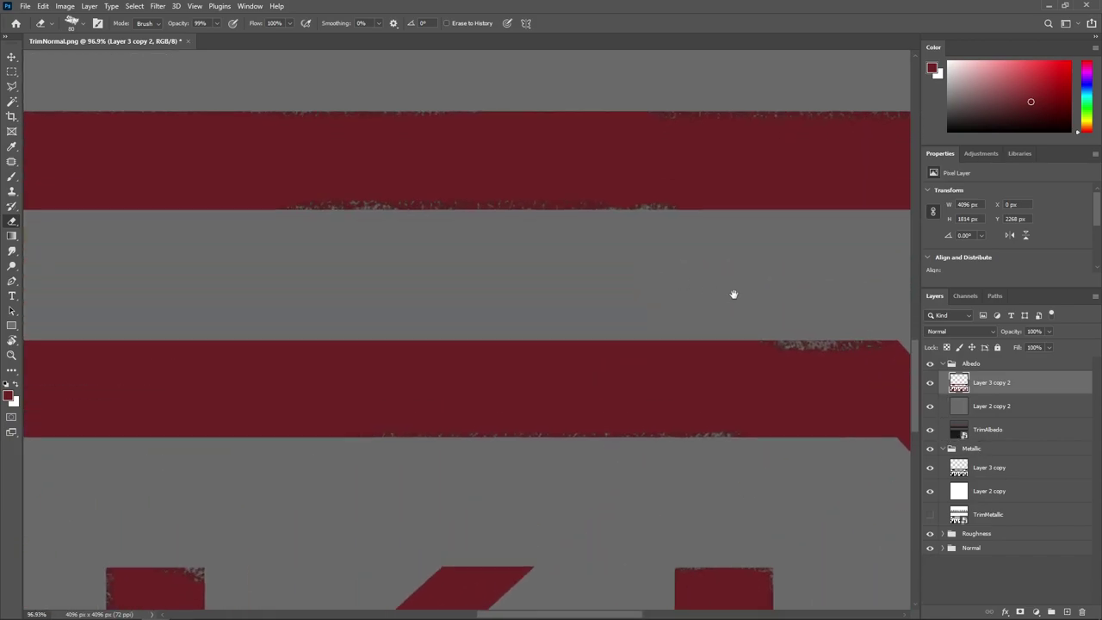
pyautogui.moveTo(734, 295); pyautogui.dragTo(656, 364)
pyautogui.moveTo(512, 264); pyautogui.dragTo(555, 282)
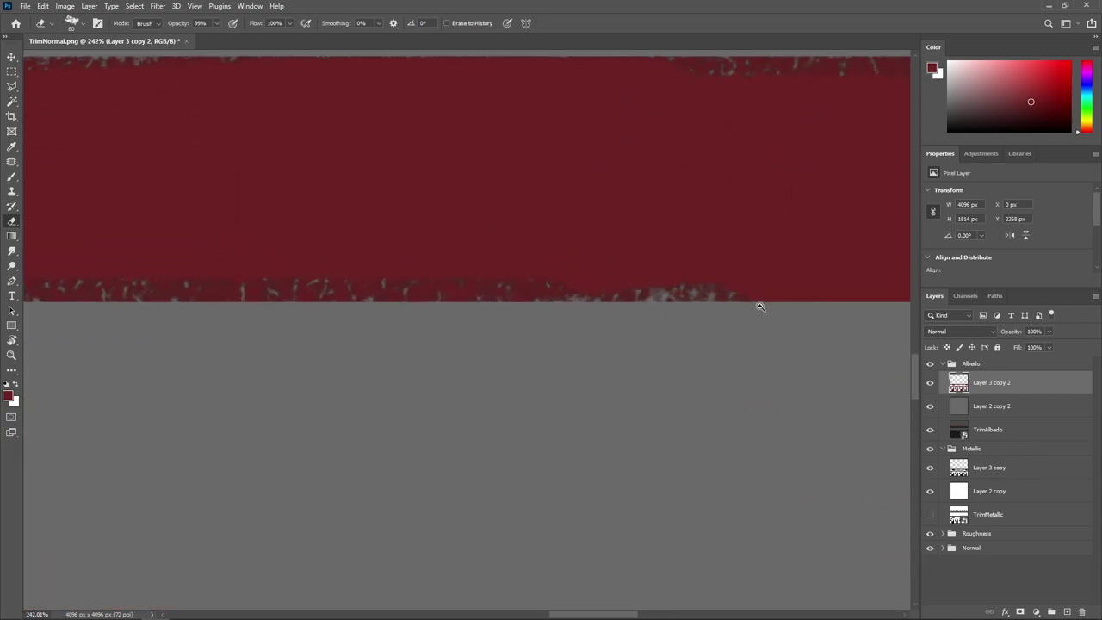
pyautogui.scroll(-2, 757, 305)
pyautogui.moveTo(782, 270); pyautogui.dragTo(428, 348)
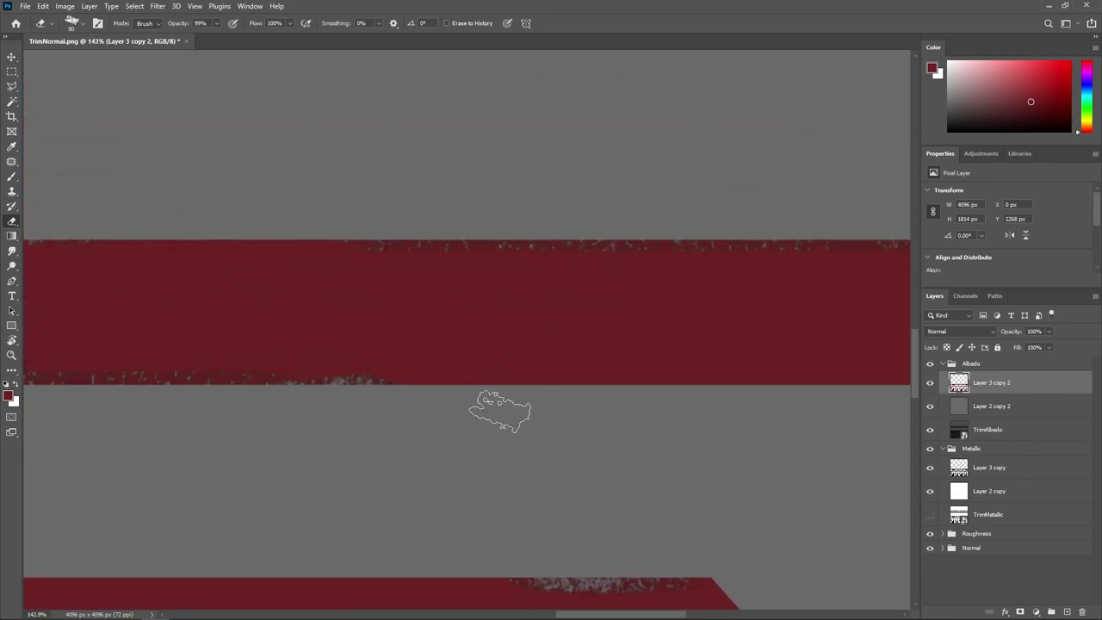
pyautogui.scroll(-5, 600, 442)
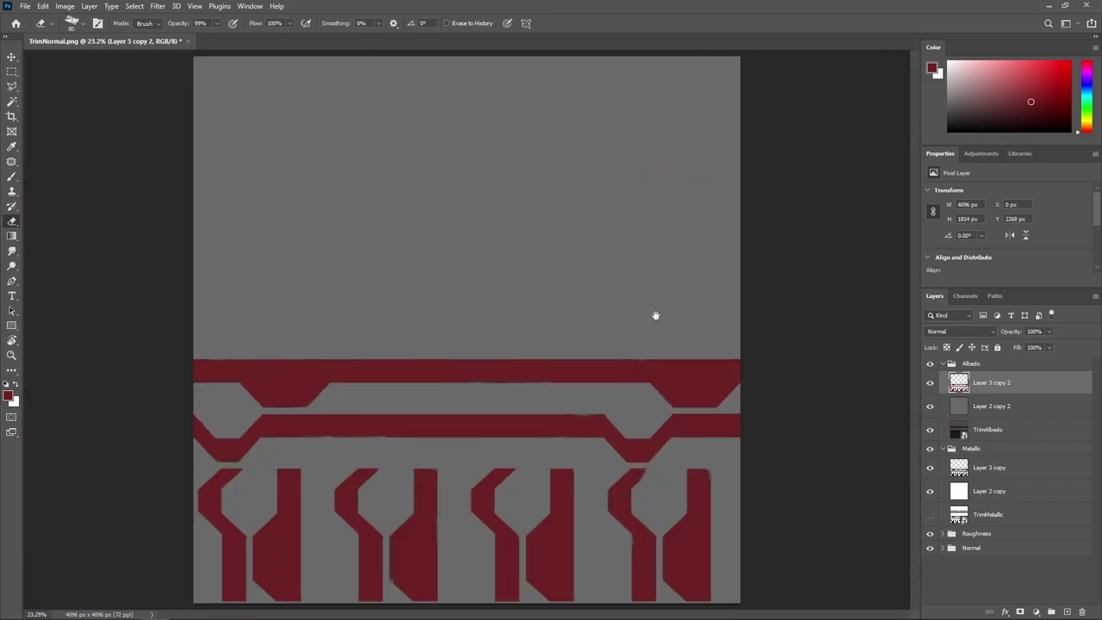
pyautogui.scroll(1, 603, 474)
pyautogui.moveTo(608, 479); pyautogui.dragTo(613, 370)
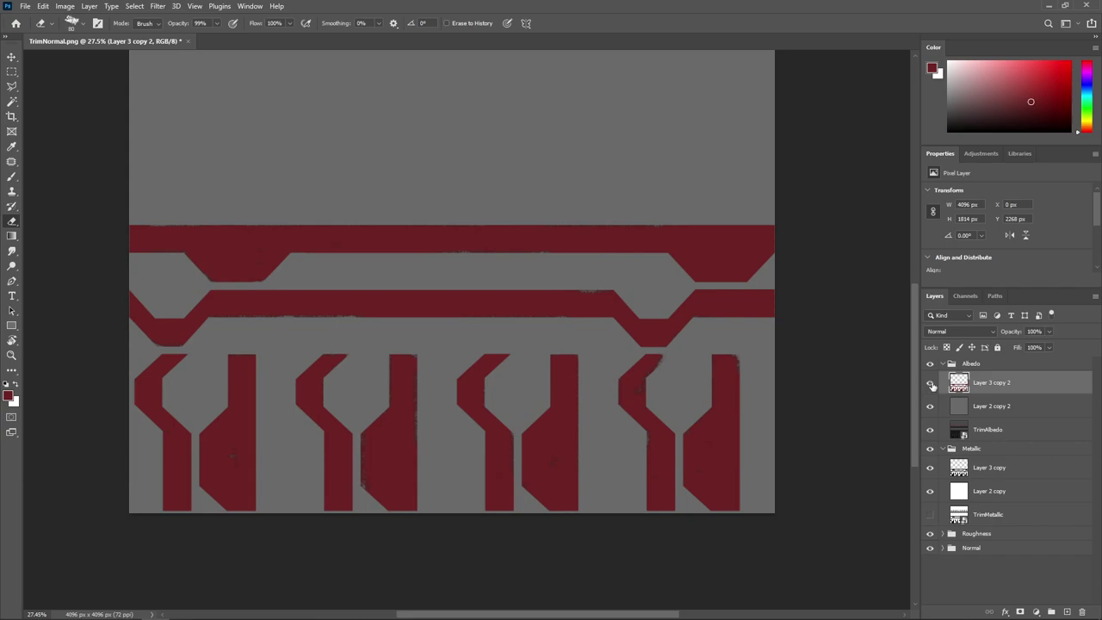
# Collapse the Albedo and Metallic groups, and toggle their visibility to compare the metallic, roughness and albedo maps
pyautogui.click(943, 363)
pyautogui.click(930, 364)
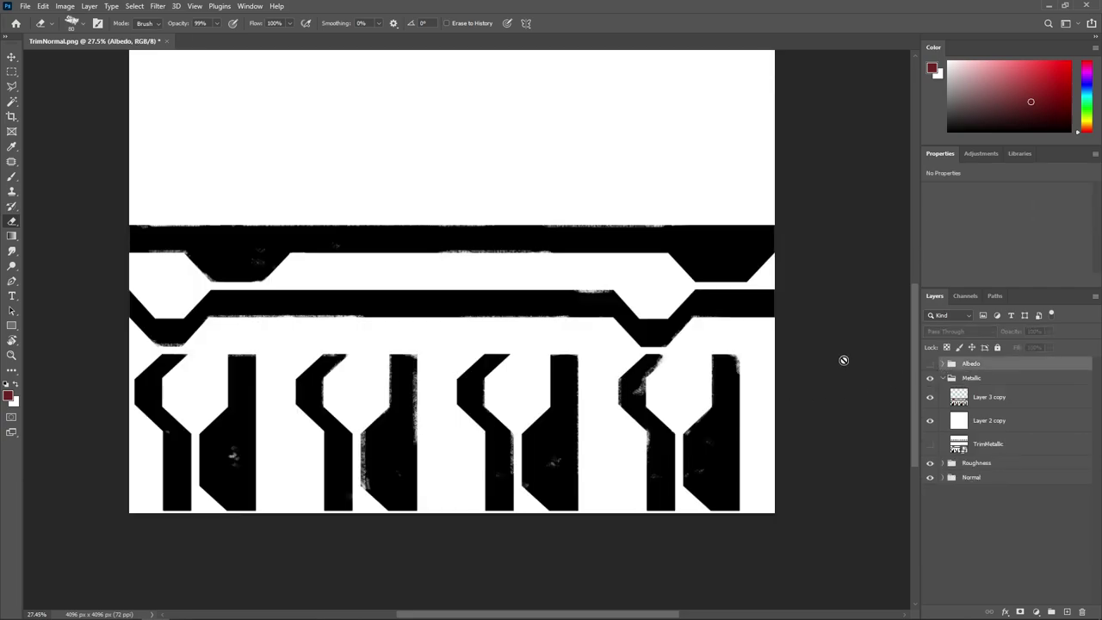
pyautogui.click(941, 378)
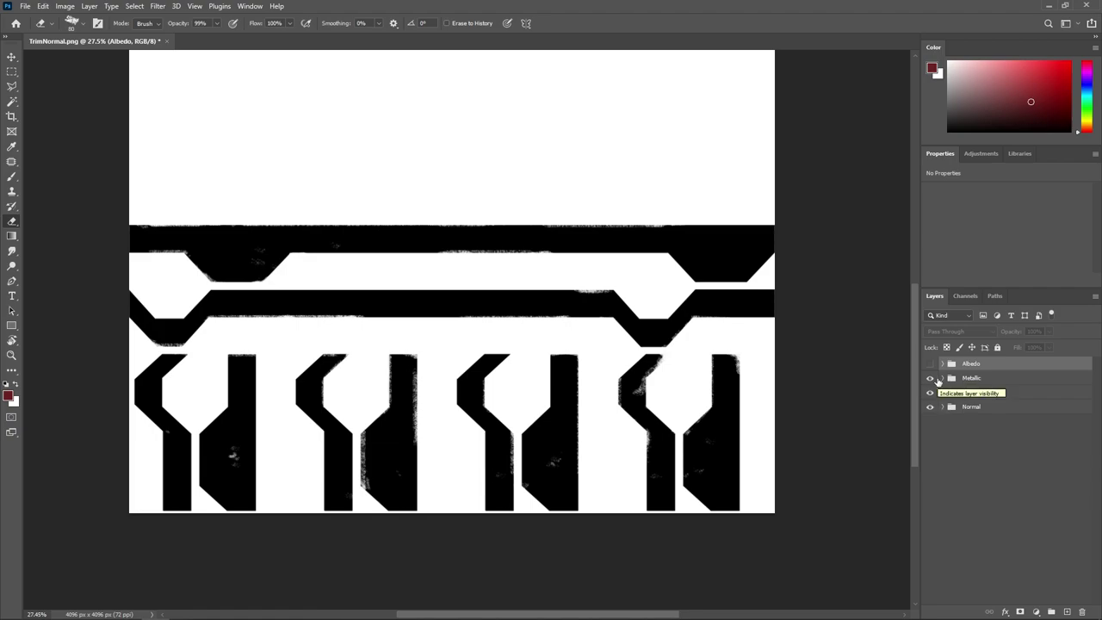
pyautogui.click(931, 378)
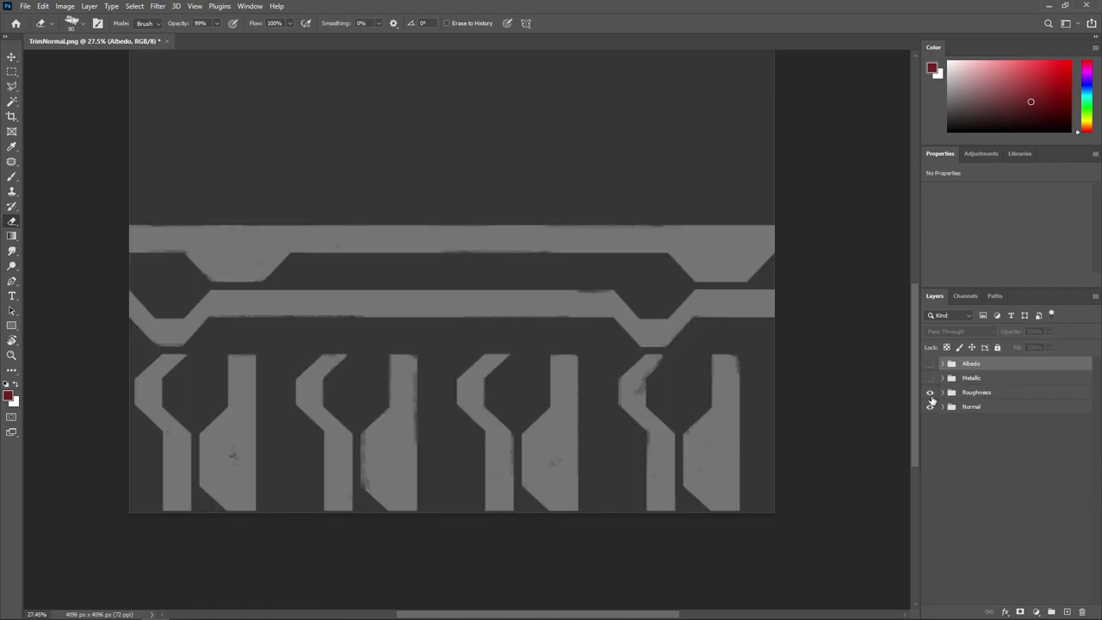
pyautogui.moveTo(930, 378); pyautogui.dragTo(930, 364)
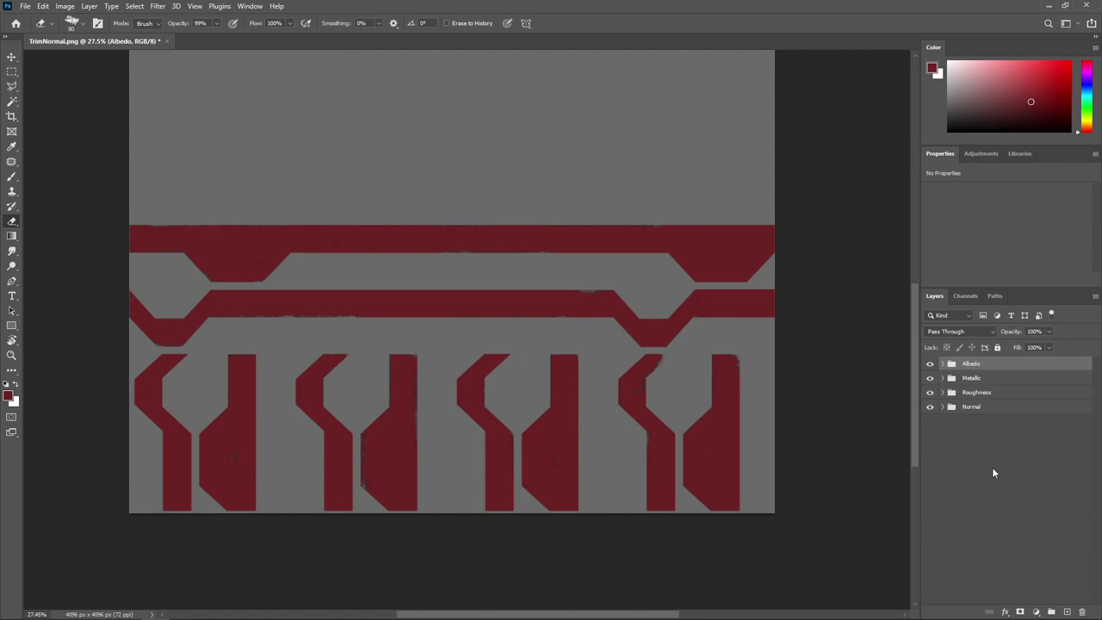
# Switch to Maya's Hypershade and move the file8 node and its place2dTexture8 node down, closer to the normal map nodes
pyautogui.hotkey('alt', 'Tab')
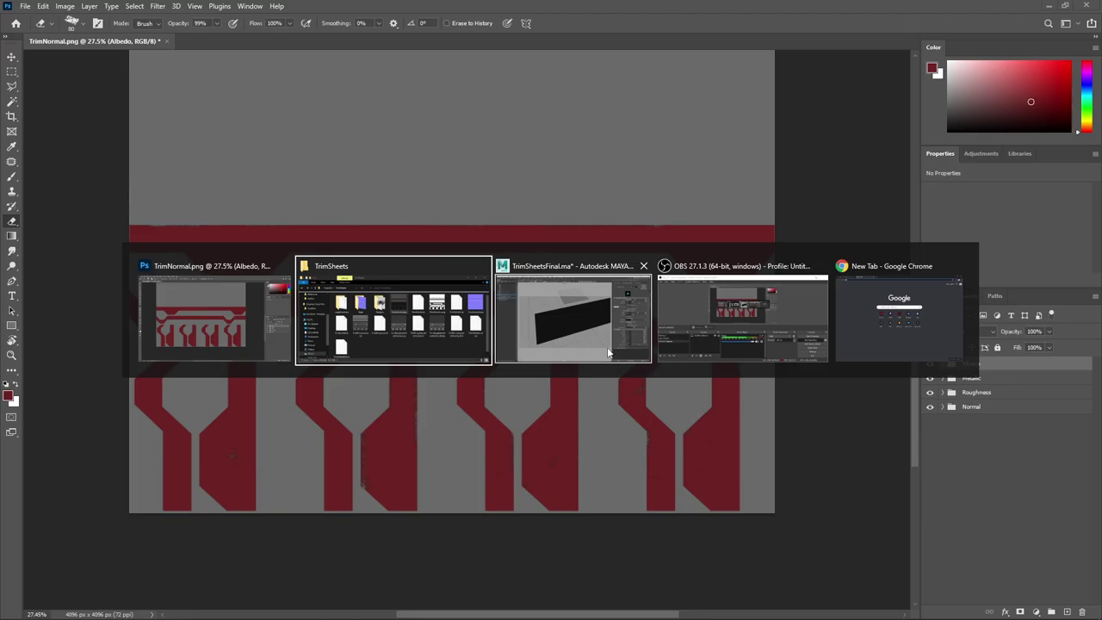
pyautogui.click(584, 294)
pyautogui.moveTo(544, 307); pyautogui.dragTo(441, 340)
pyautogui.click(22, 611)
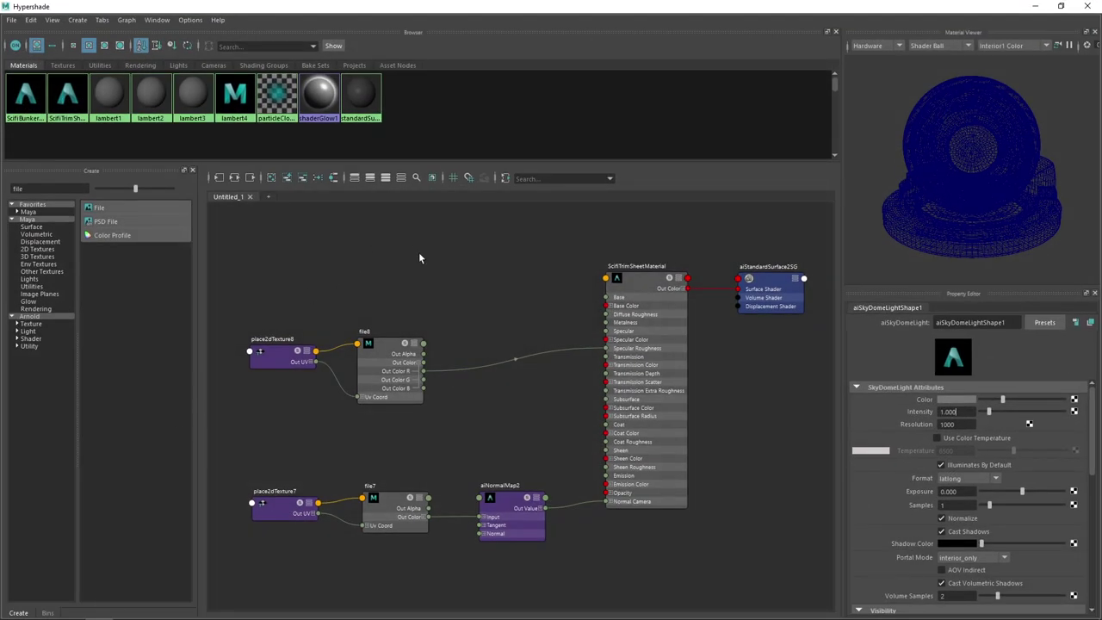
pyautogui.moveTo(242, 306); pyautogui.dragTo(384, 421)
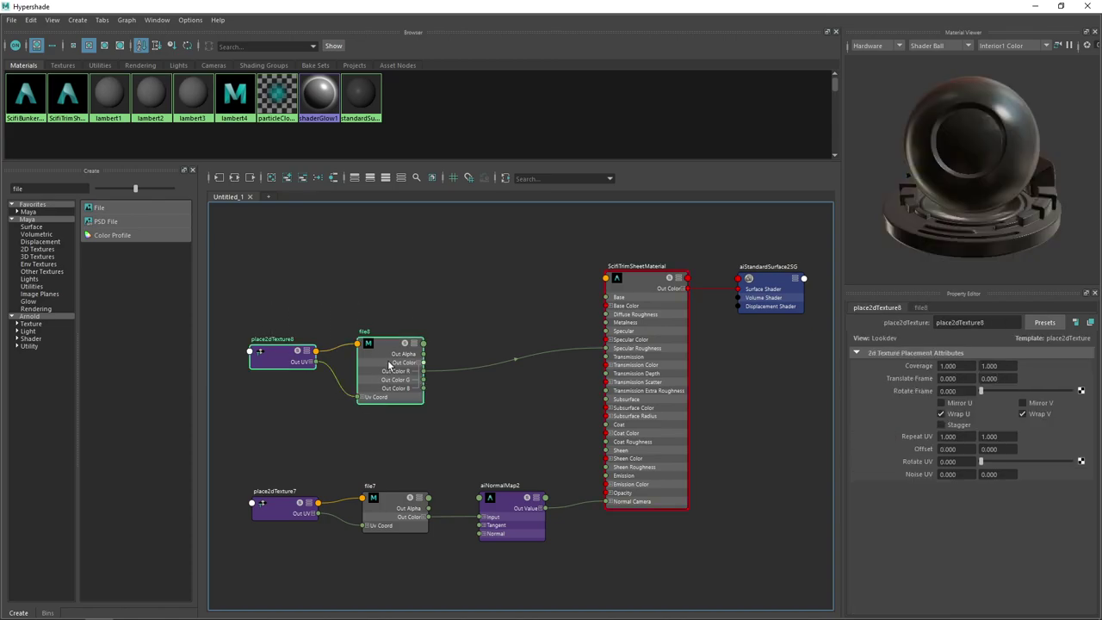
pyautogui.moveTo(390, 352); pyautogui.dragTo(390, 398)
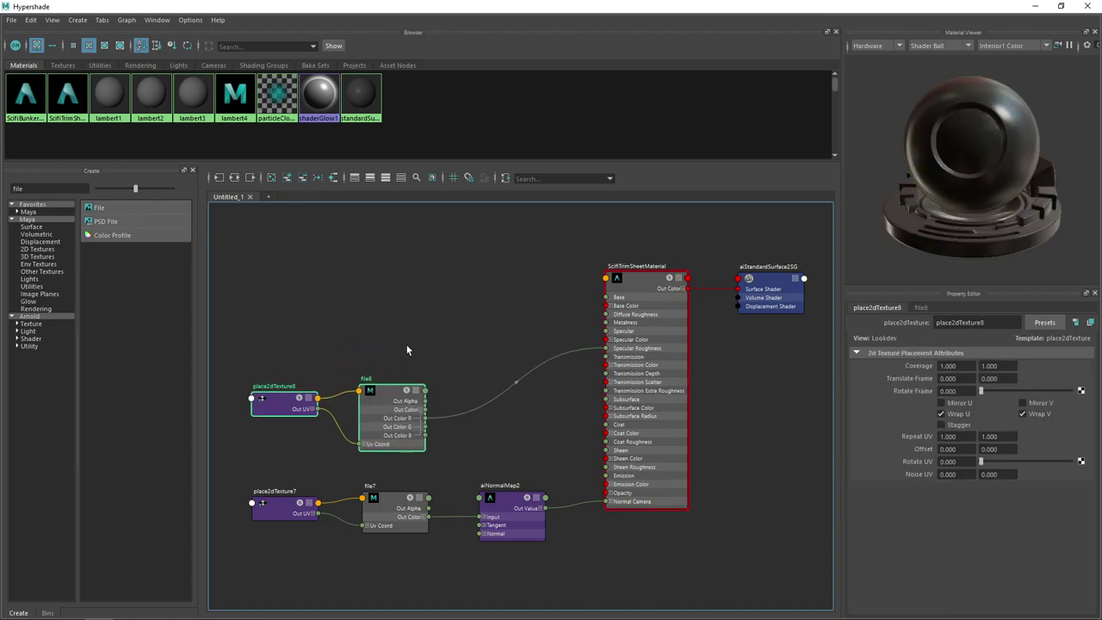
# Create a File texture node and arrange it and its 2D placement node just above the file8 nodes
pyautogui.hotkey('ctrl', 'd')
pyautogui.hotkey('ctrl', 'z')
pyautogui.click(276, 239)
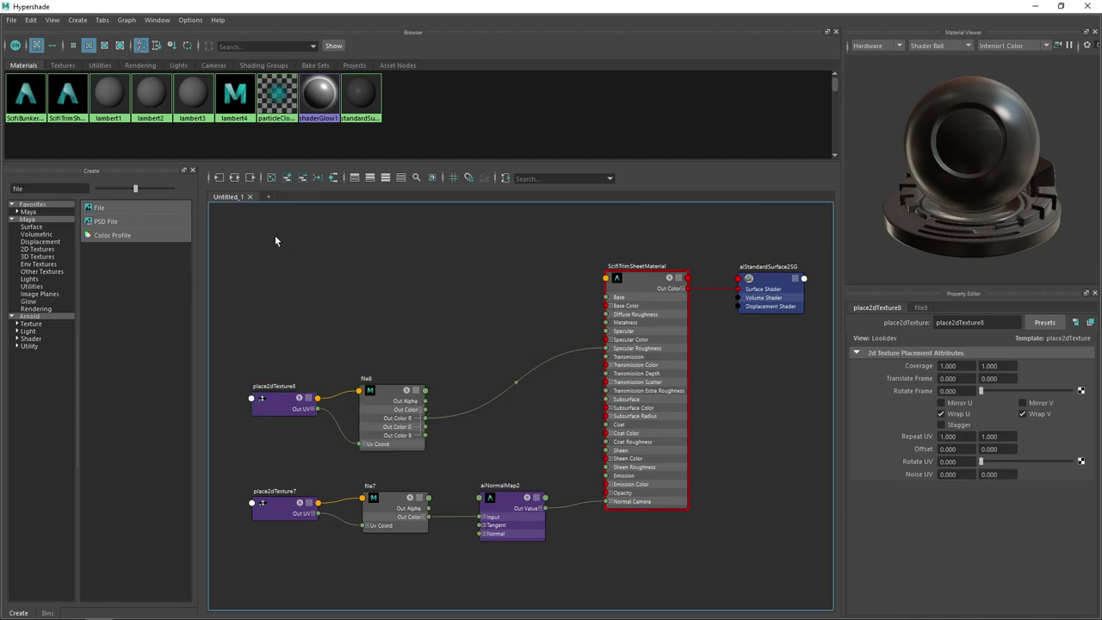
pyautogui.click(136, 208)
pyautogui.moveTo(403, 330); pyautogui.dragTo(240, 334)
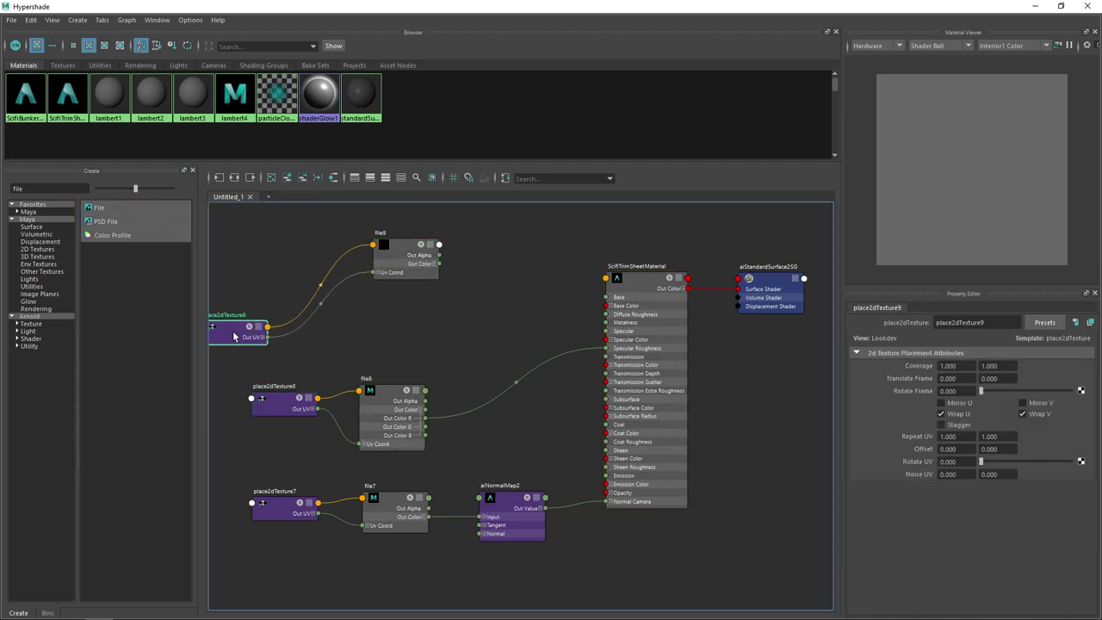
pyautogui.moveTo(407, 250); pyautogui.dragTo(397, 306)
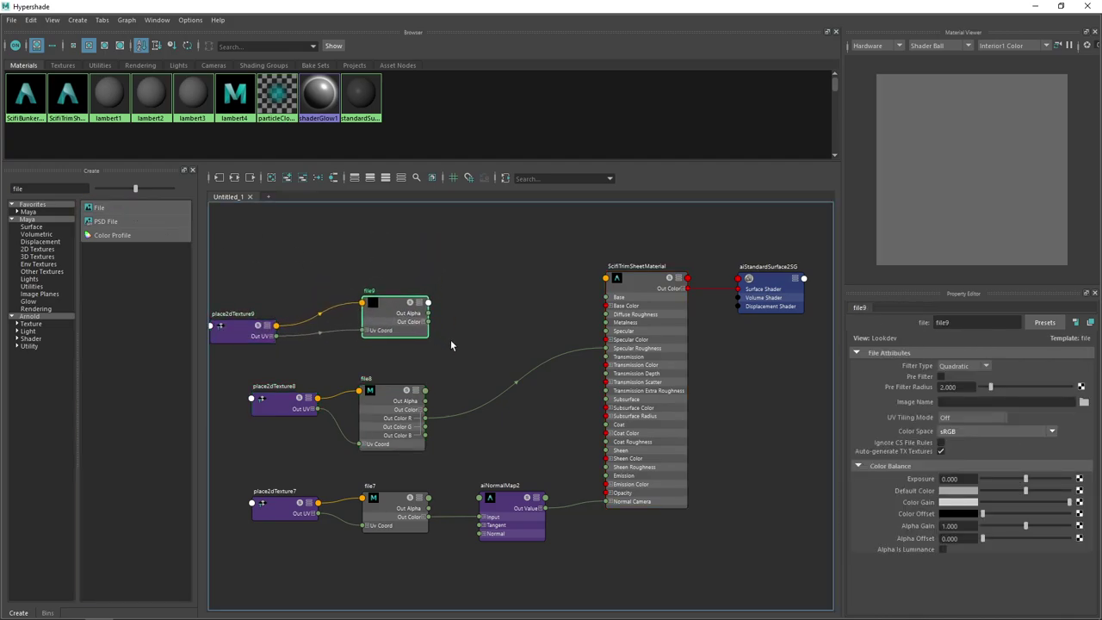
# Load TrimMetallic.png as the image of the file9 texture node
pyautogui.click(1084, 402)
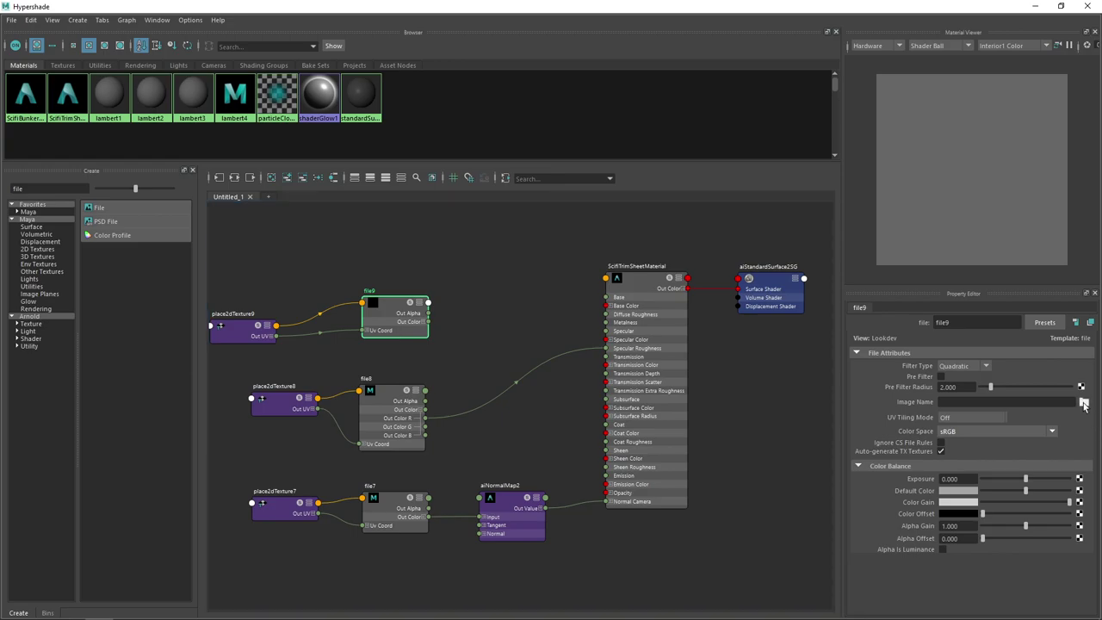
pyautogui.moveTo(416, 148); pyautogui.dragTo(0, 167)
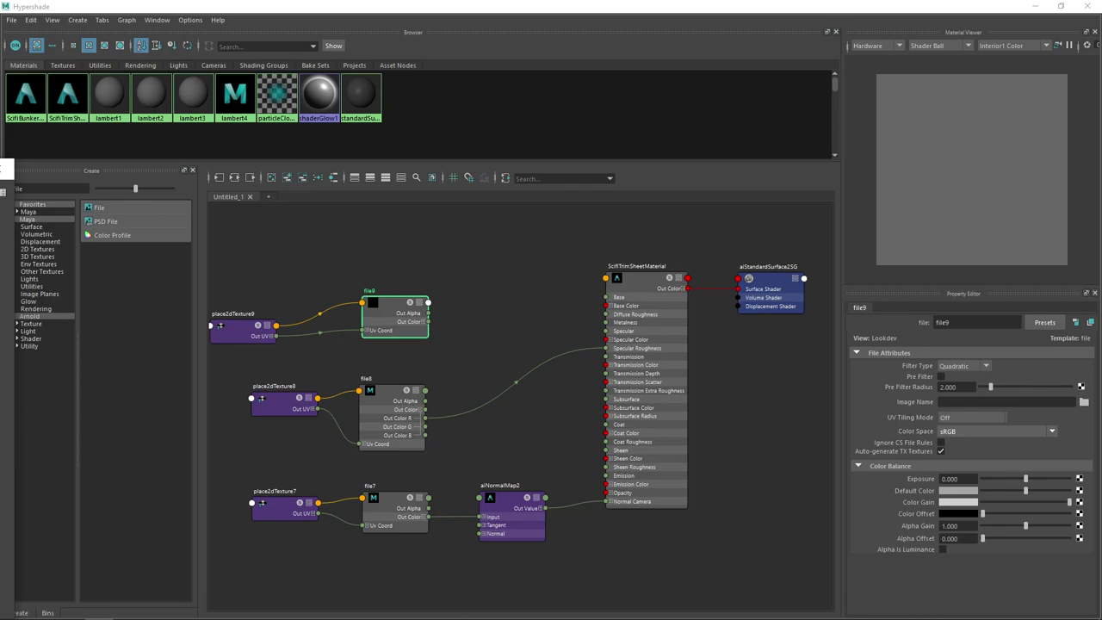
pyautogui.moveTo(3, 168); pyautogui.dragTo(389, 130)
pyautogui.doubleClick(312, 229)
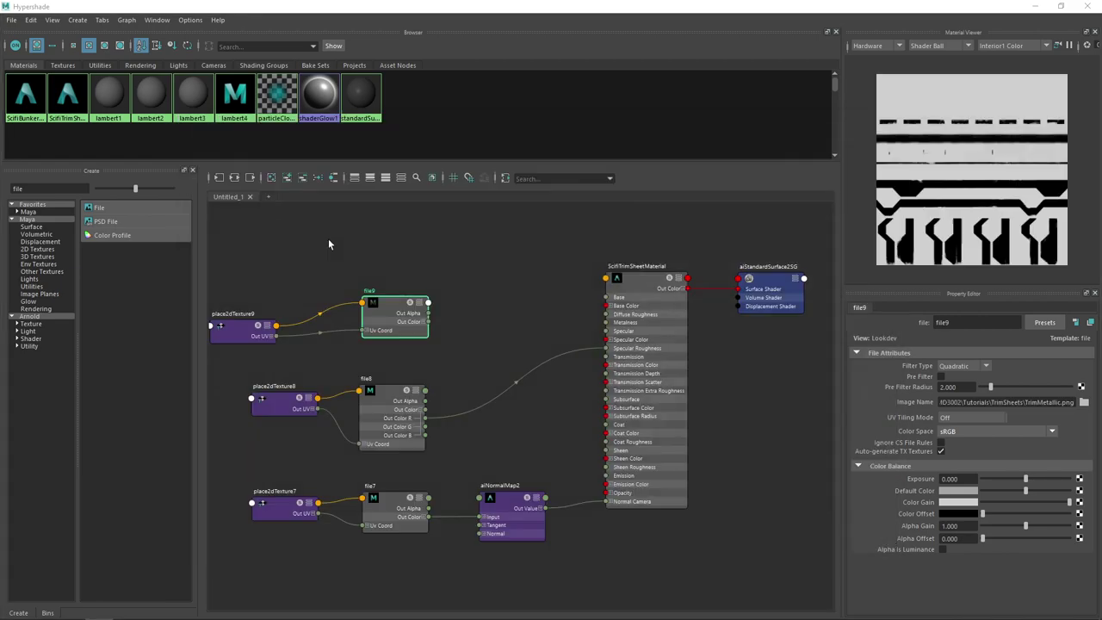
# Connect file9's Out Color R to the Metalness of ScifiTrimSheetMaterial, set its color space to Raw, and align the node above file8
pyautogui.click(444, 340)
pyautogui.click(425, 322)
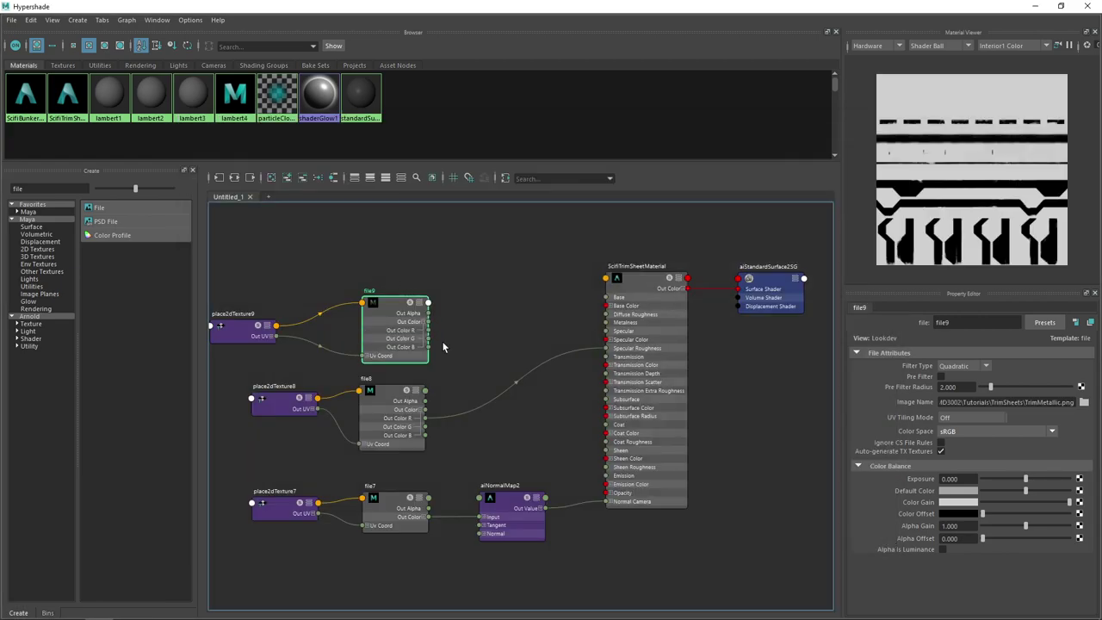
pyautogui.moveTo(428, 330); pyautogui.dragTo(606, 322)
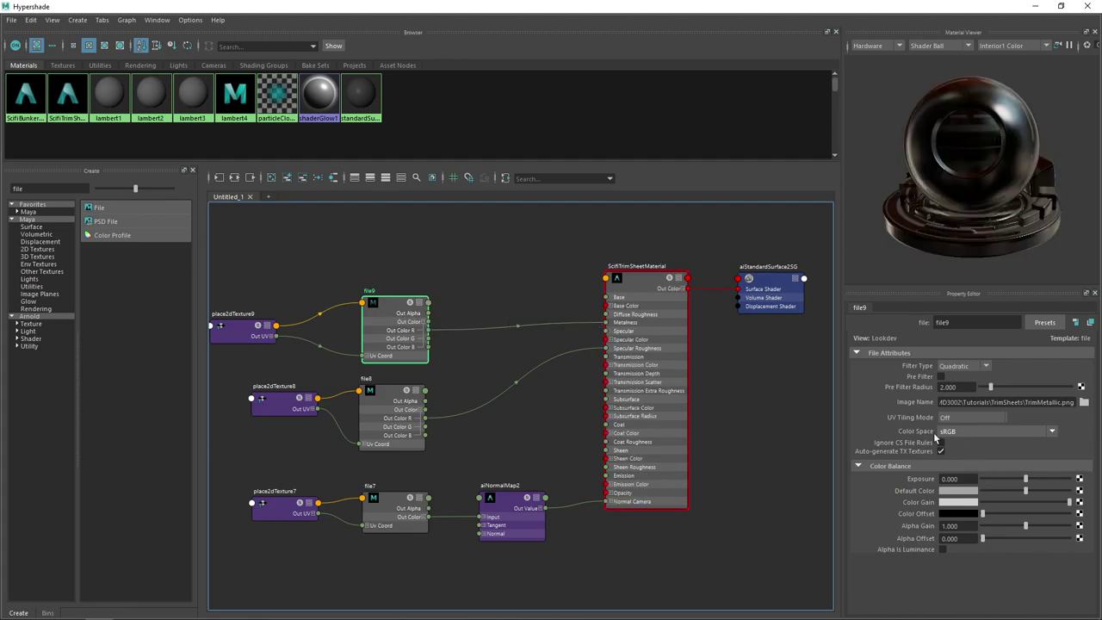
pyautogui.click(958, 433)
pyautogui.click(962, 486)
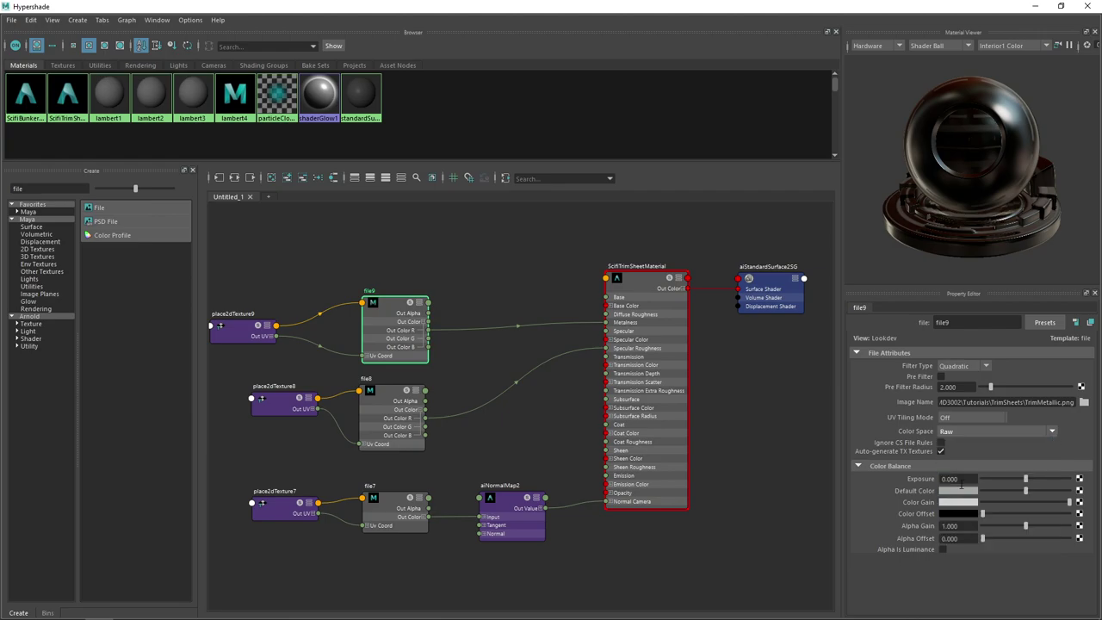
pyautogui.moveTo(387, 308); pyautogui.dragTo(384, 312)
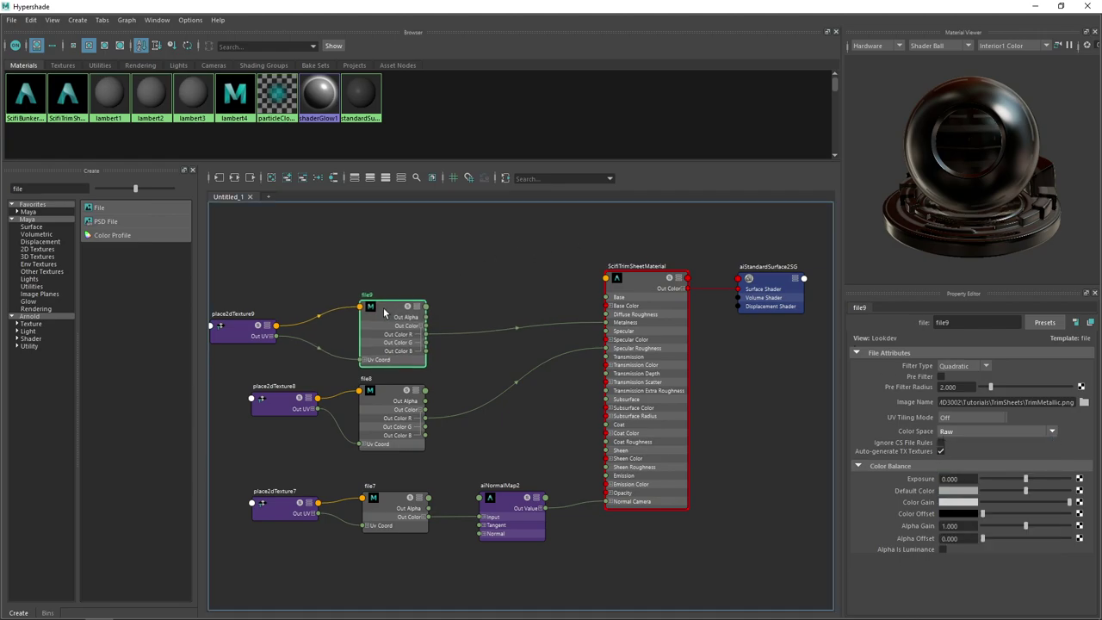
# Render the trim sheet preview planes in Arnold RenderView, examine the metallic areas from several angles and close up, and stop the render
pyautogui.click(1035, 7)
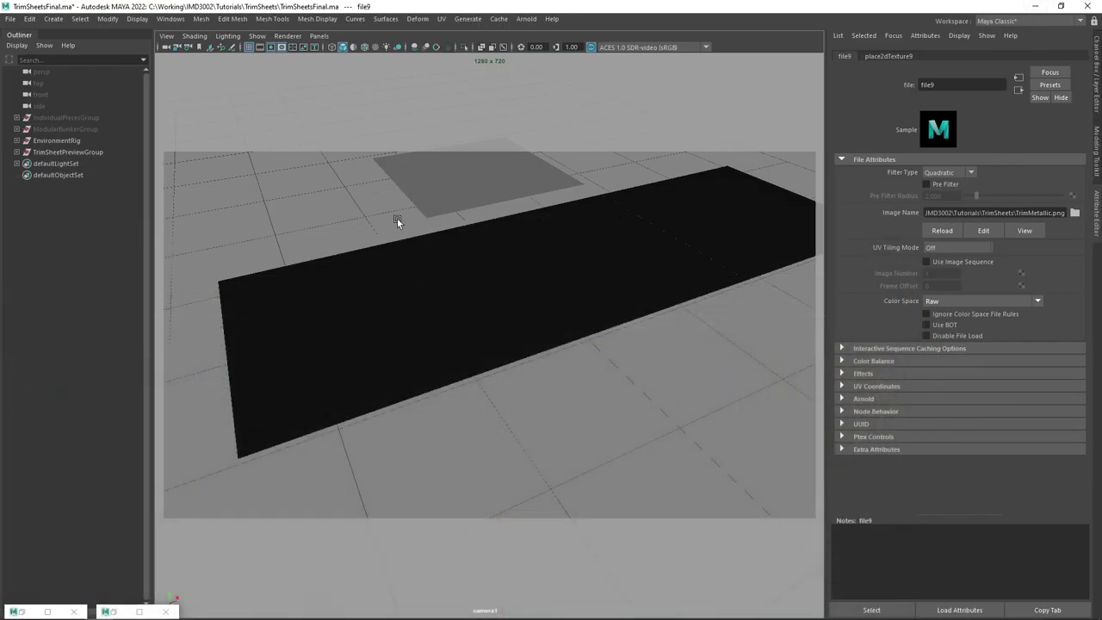
pyautogui.click(138, 611)
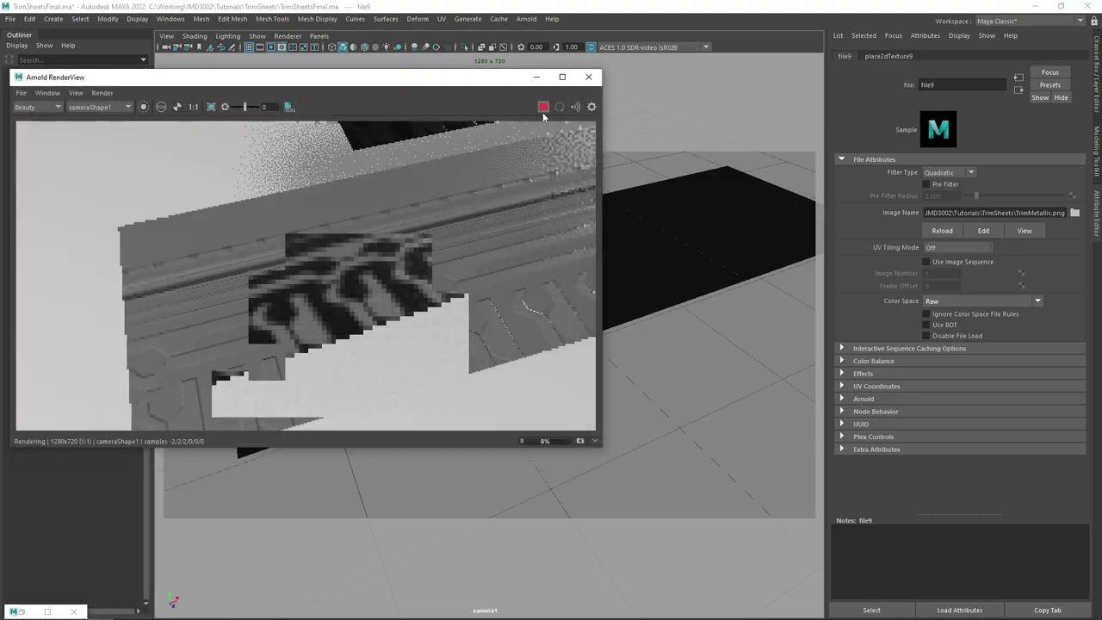
pyautogui.moveTo(675, 312); pyautogui.dragTo(694, 349)
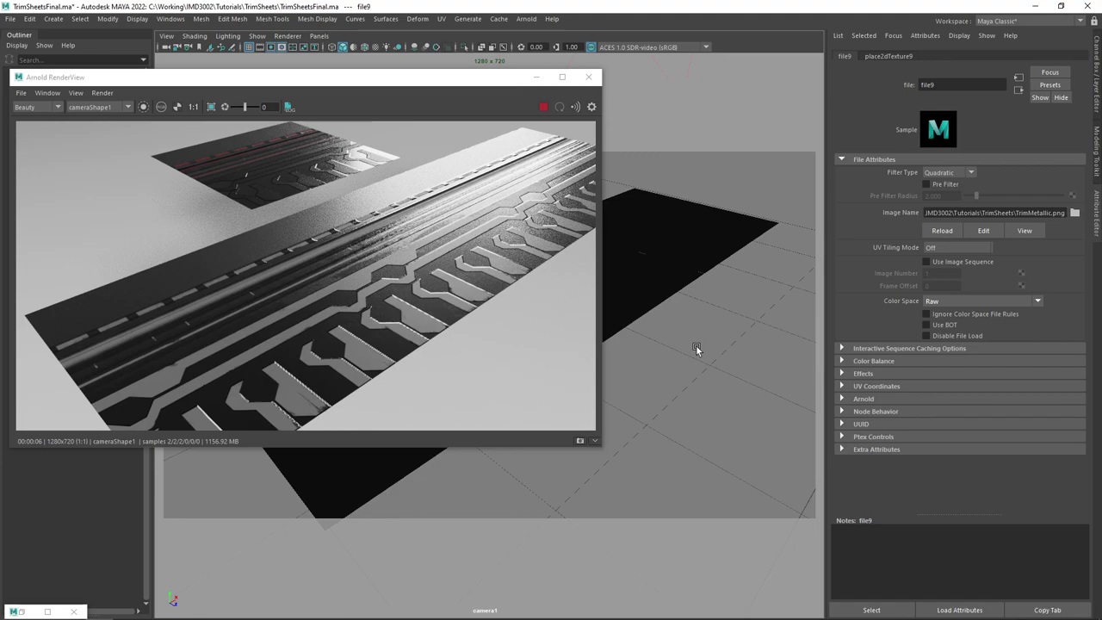
pyautogui.scroll(1, 708, 335)
pyautogui.scroll(-1, 711, 332)
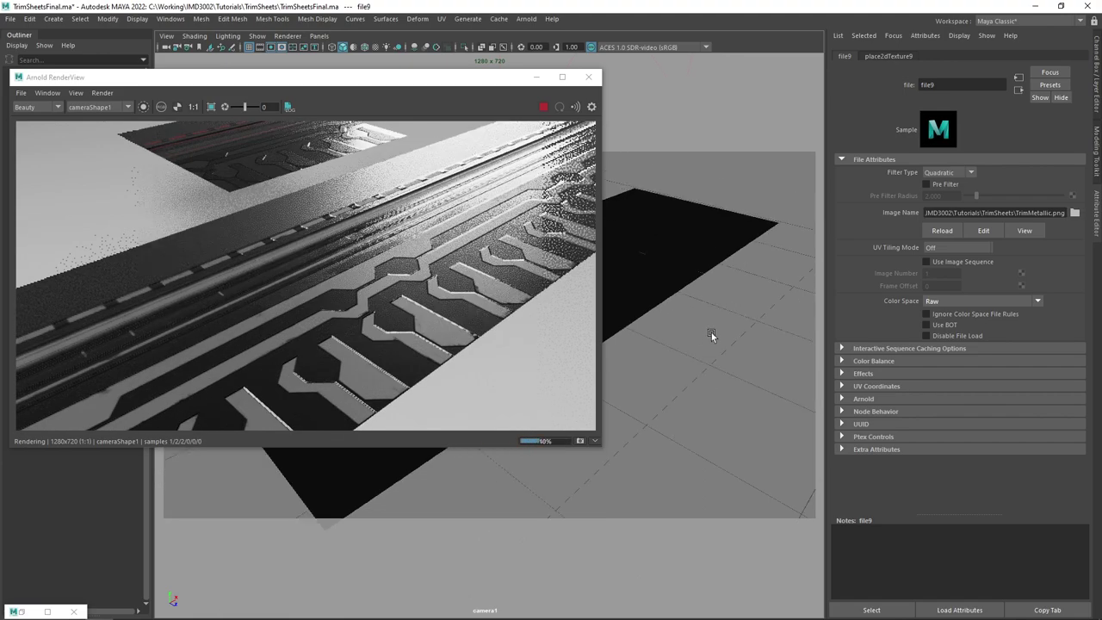
pyautogui.moveTo(711, 333); pyautogui.dragTo(701, 332)
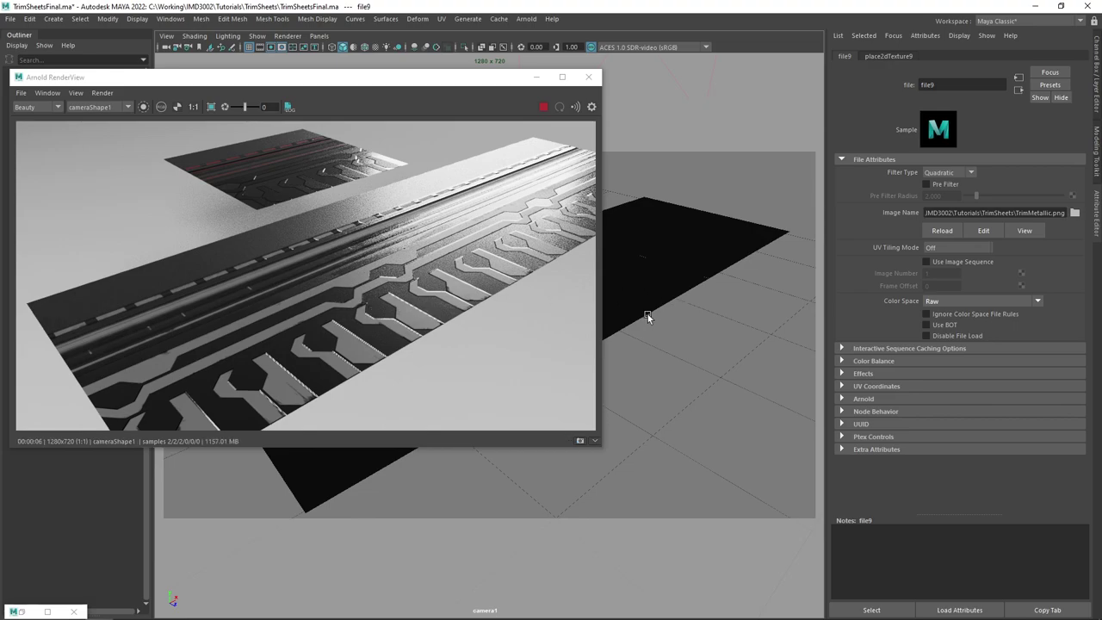
pyautogui.scroll(3, 647, 315)
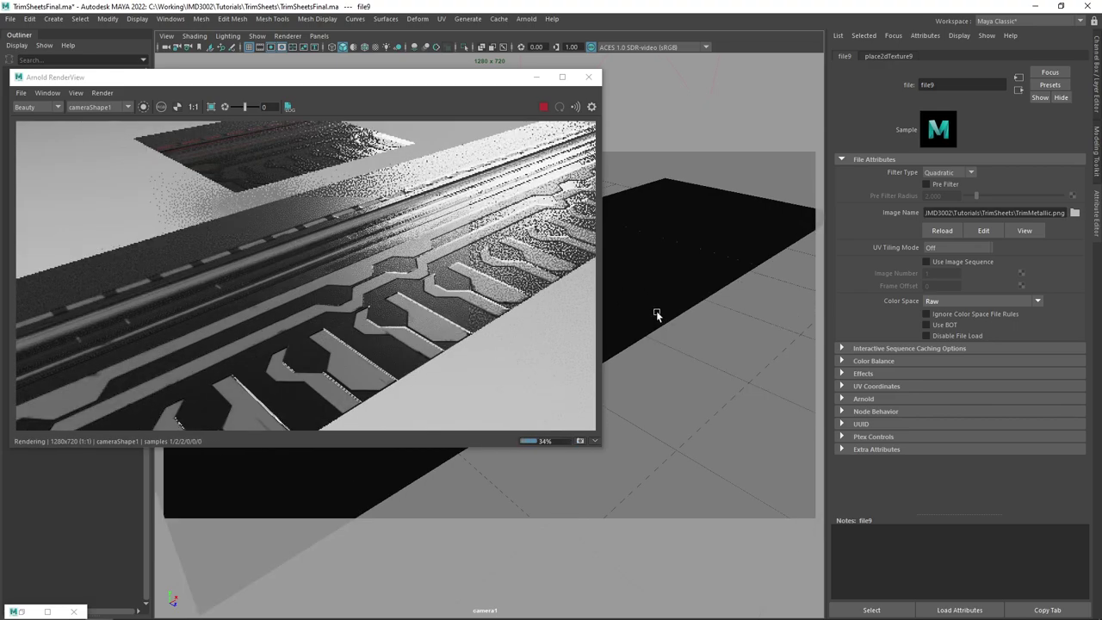
pyautogui.scroll(4, 656, 315)
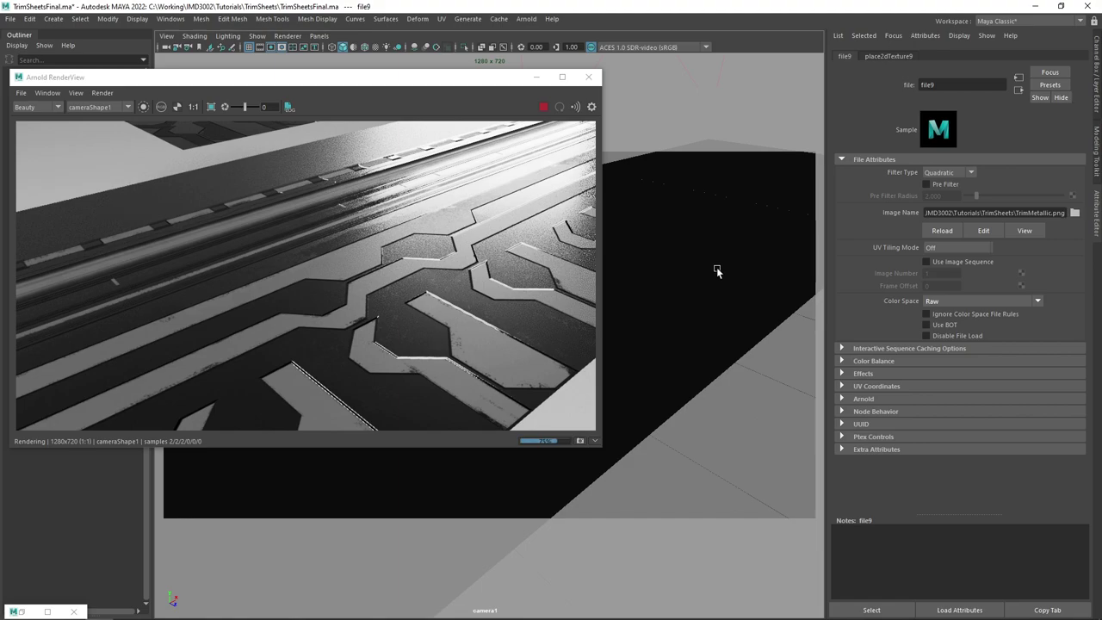
pyautogui.click(543, 108)
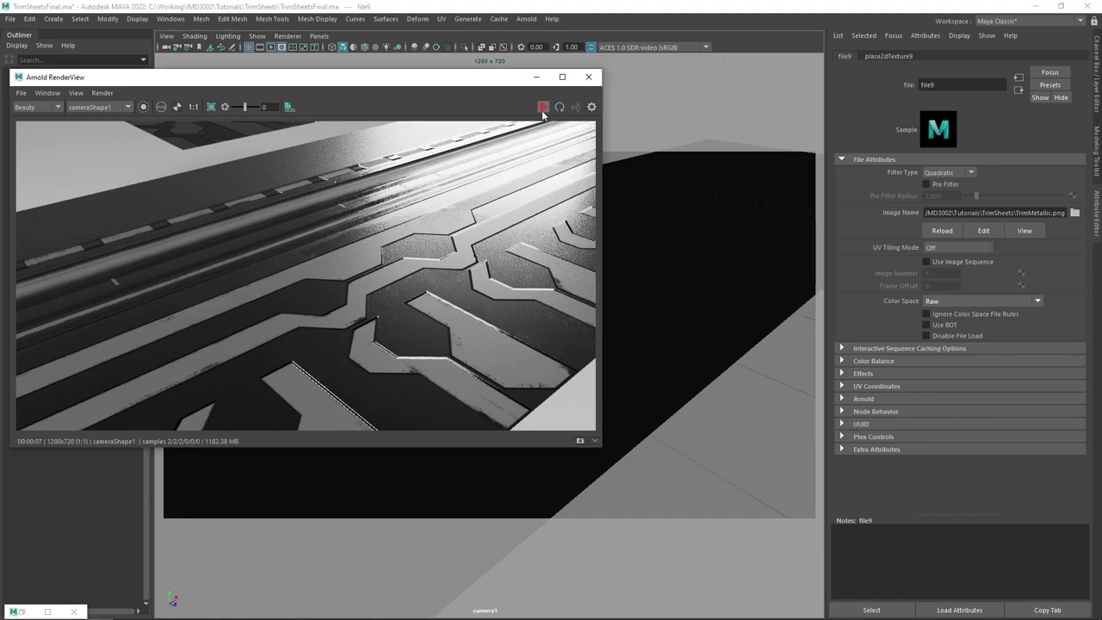
# Return to Hypershade, create another File texture node, and arrange it and its 2D placement node above the file9 nodes
pyautogui.click(21, 610)
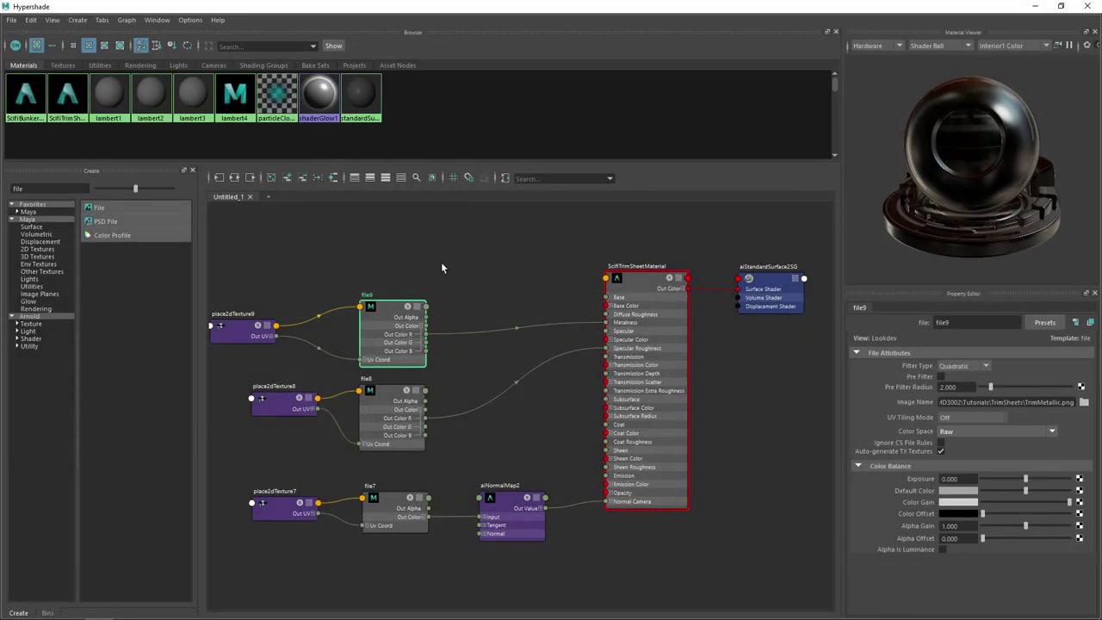
pyautogui.click(115, 208)
pyautogui.moveTo(467, 226); pyautogui.dragTo(222, 234)
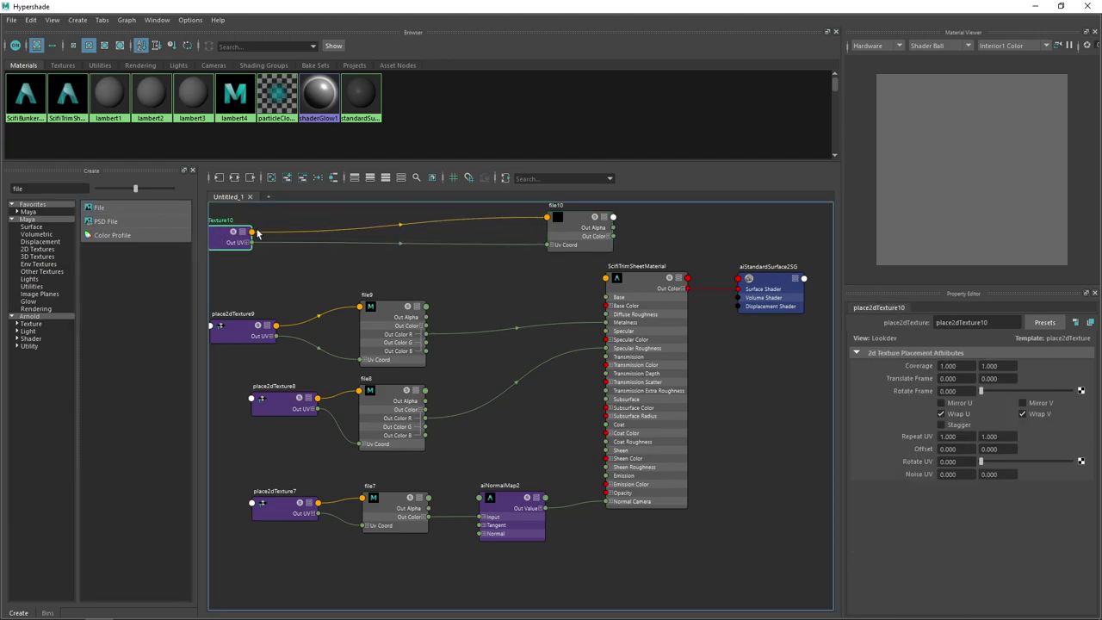
pyautogui.moveTo(592, 228); pyautogui.dragTo(401, 237)
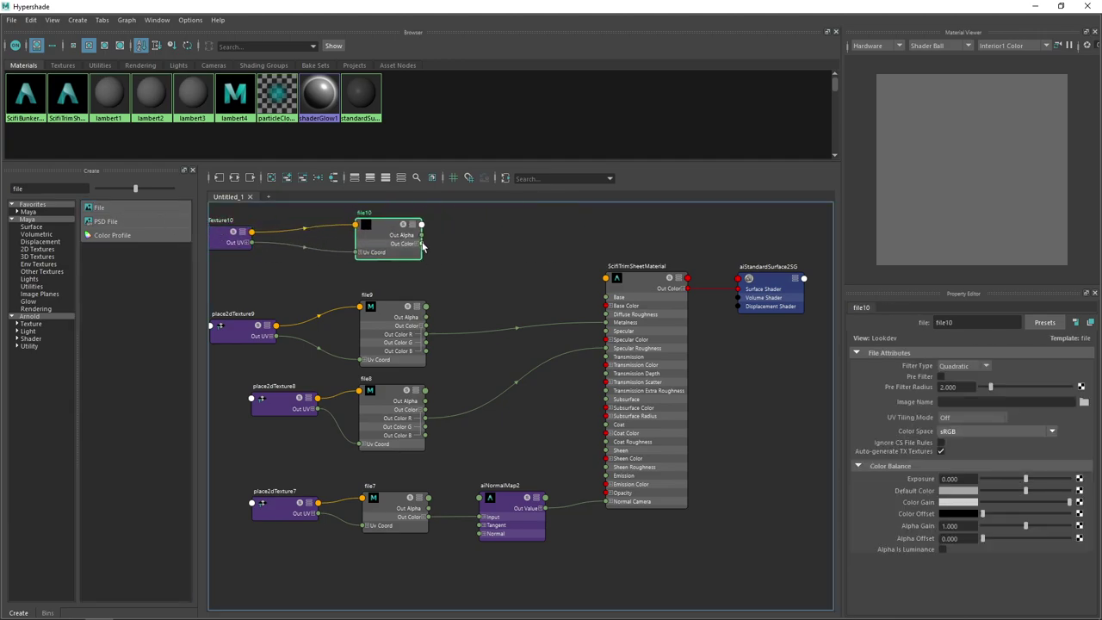
# Load TrimAlbedo.png into the file10 node and connect its Out Color to the Base Color of ScifiTrimSheetMaterial
pyautogui.click(1083, 402)
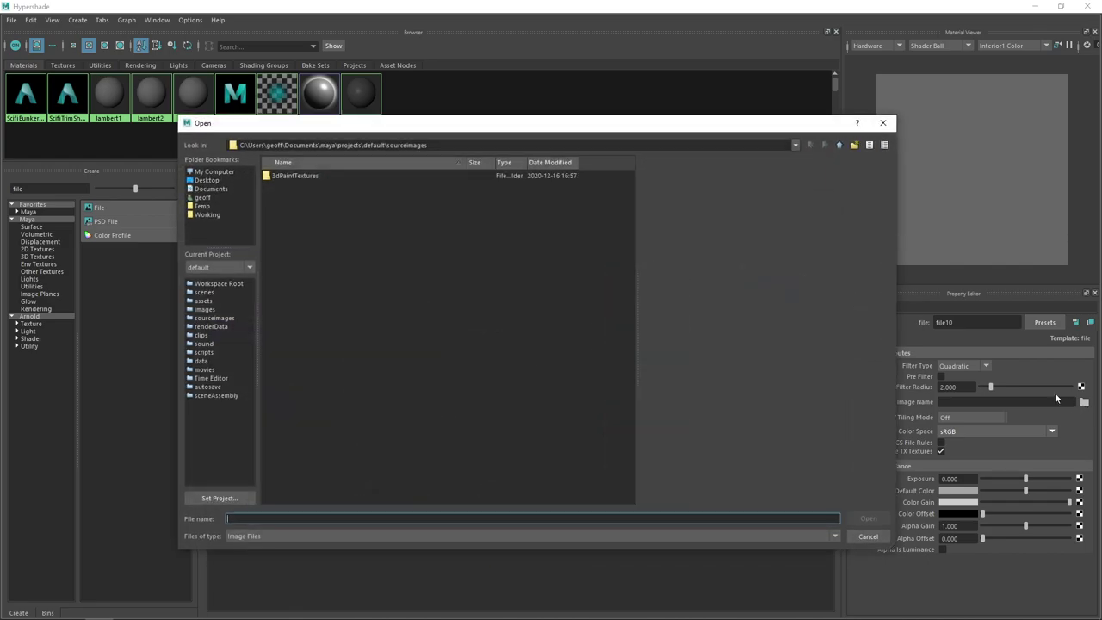
pyautogui.moveTo(373, 124); pyautogui.dragTo(0, 185)
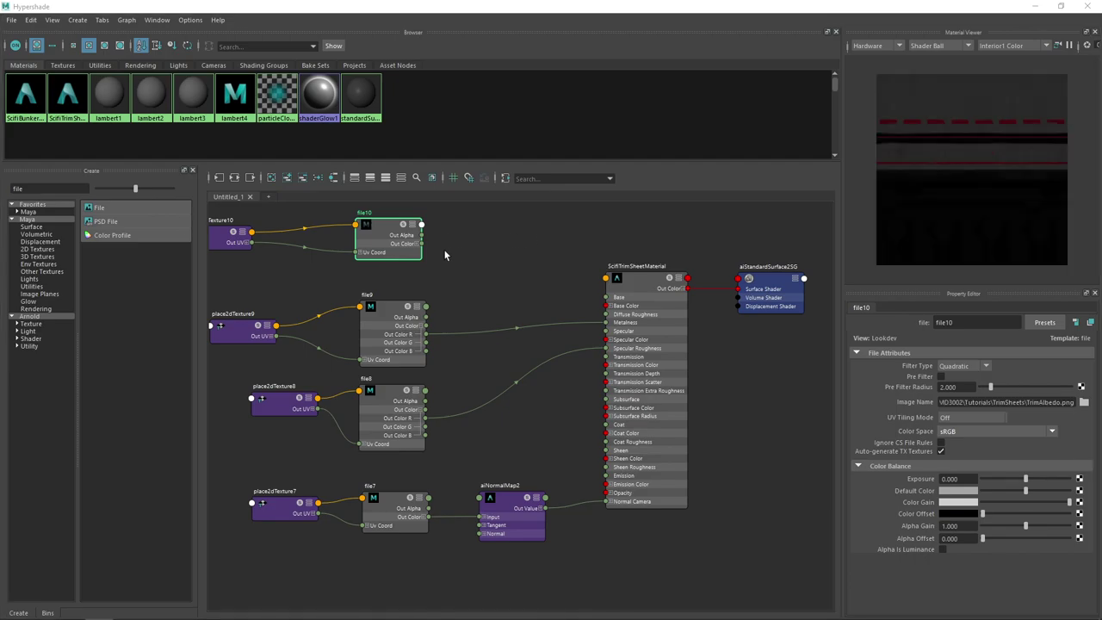
pyautogui.moveTo(389, 231); pyautogui.dragTo(388, 232)
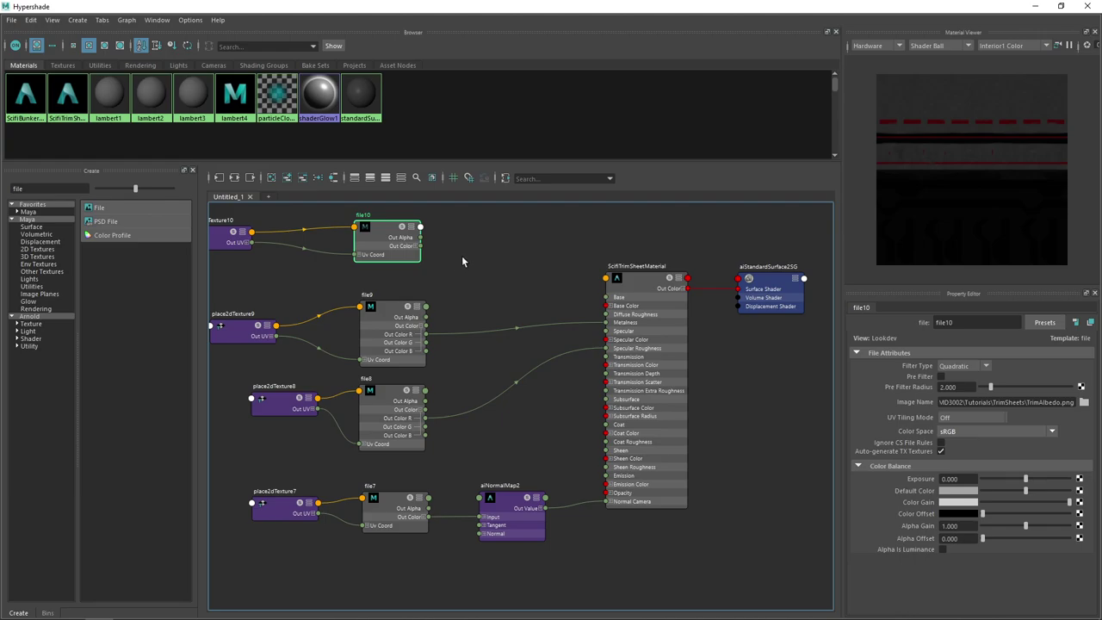
pyautogui.moveTo(447, 276); pyautogui.dragTo(605, 309)
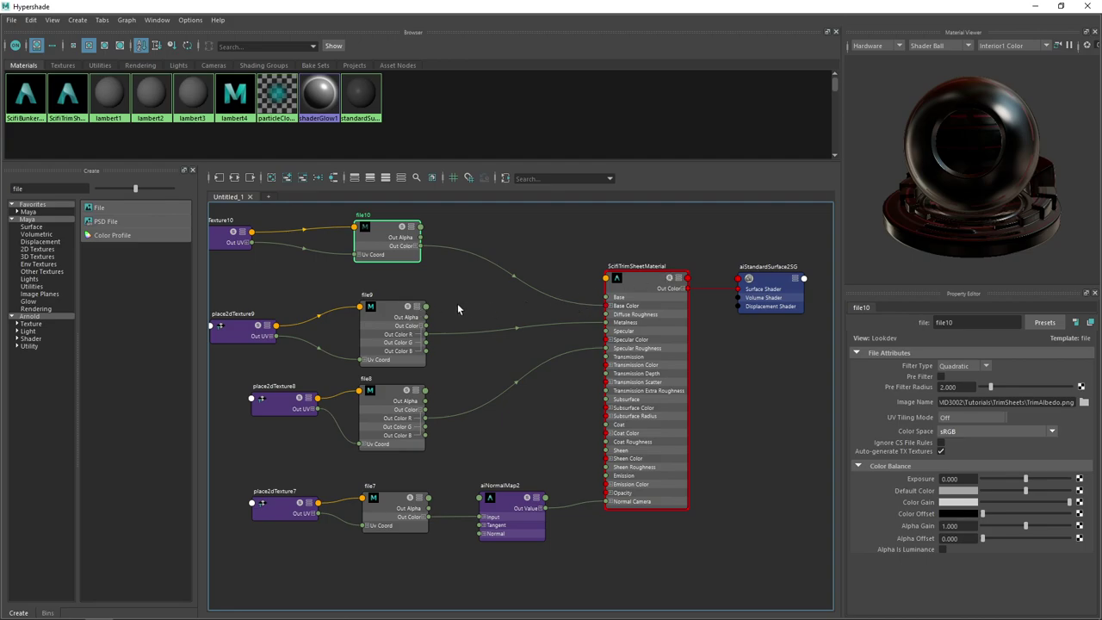
# Render the preview planes with the albedo map, compare them with the TrimAlbedo.png image, and close the image and the render view
pyautogui.click(1034, 6)
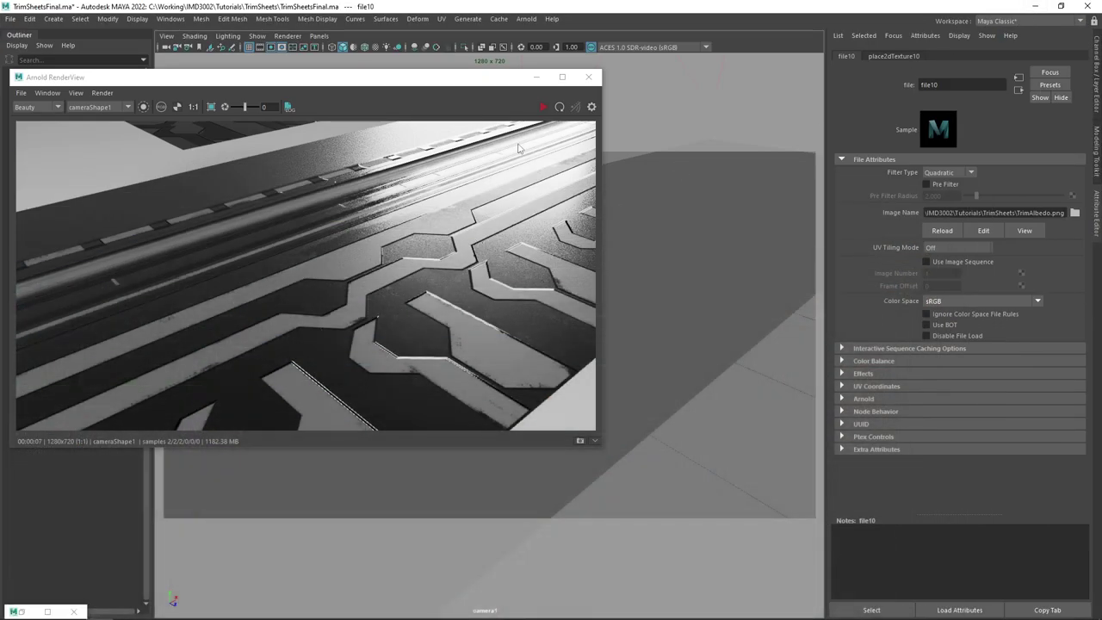
pyautogui.click(543, 107)
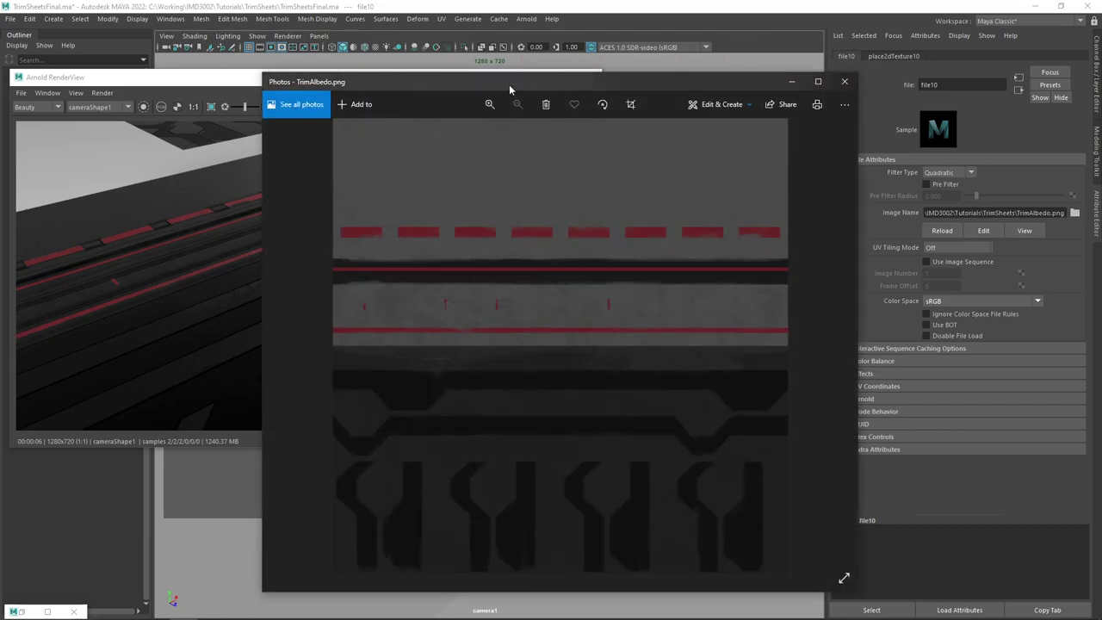
pyautogui.moveTo(509, 84); pyautogui.dragTo(469, 60)
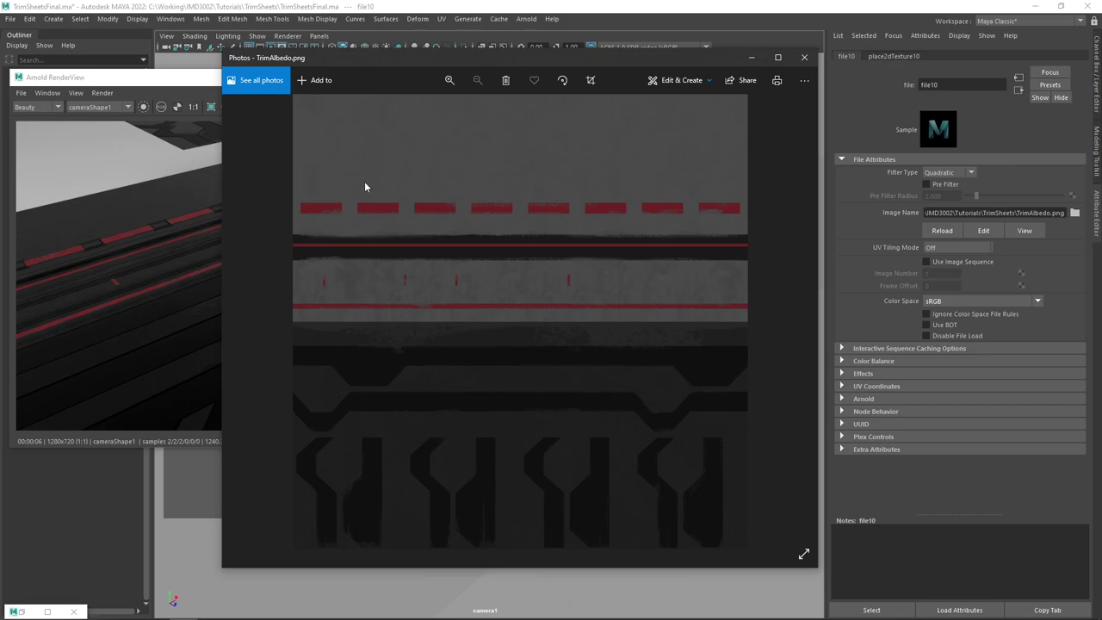
pyautogui.click(804, 57)
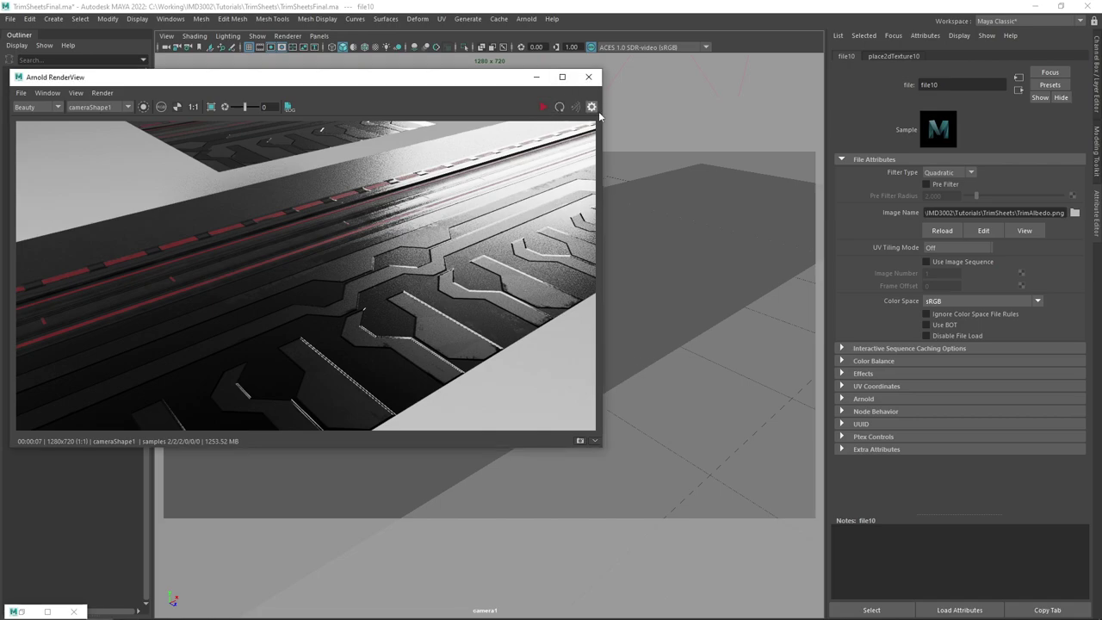
pyautogui.click(589, 77)
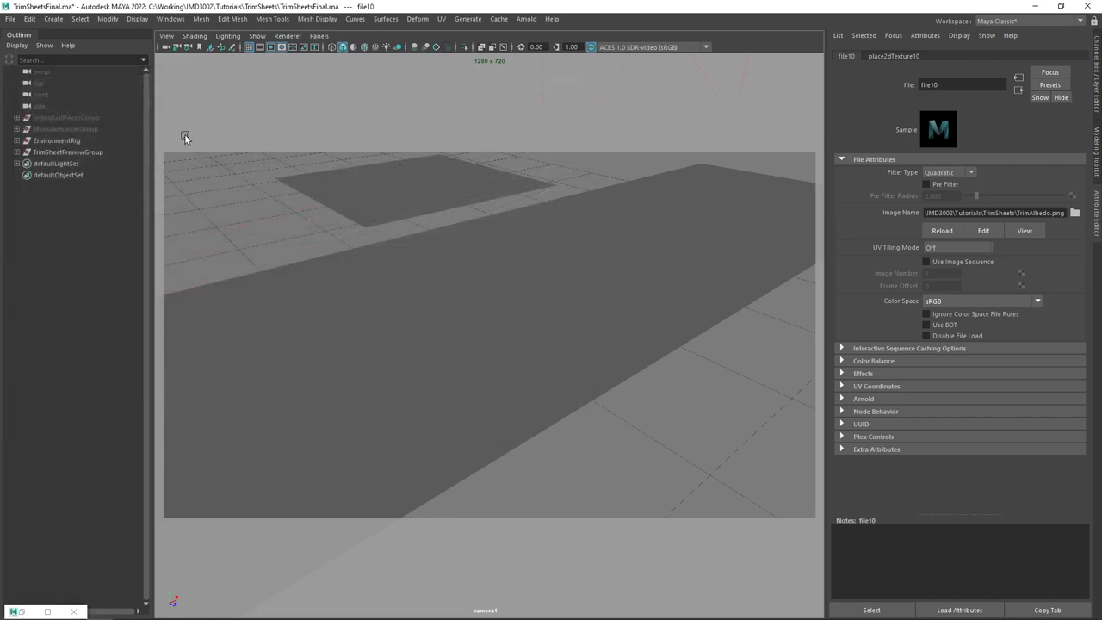
# Hide TrimSheetPreviewGroup, unhide IndividualPiecesGroup, and frame the bunker pieces in the camera view
pyautogui.click(68, 152)
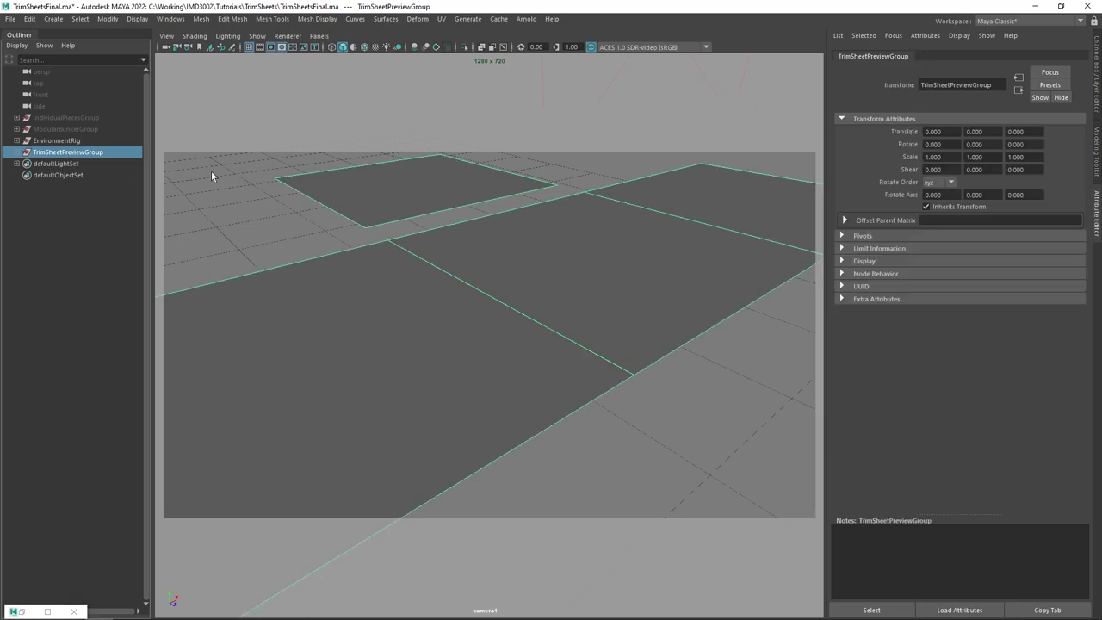
pyautogui.hotkey('ctrl', 'h')
pyautogui.click(68, 118)
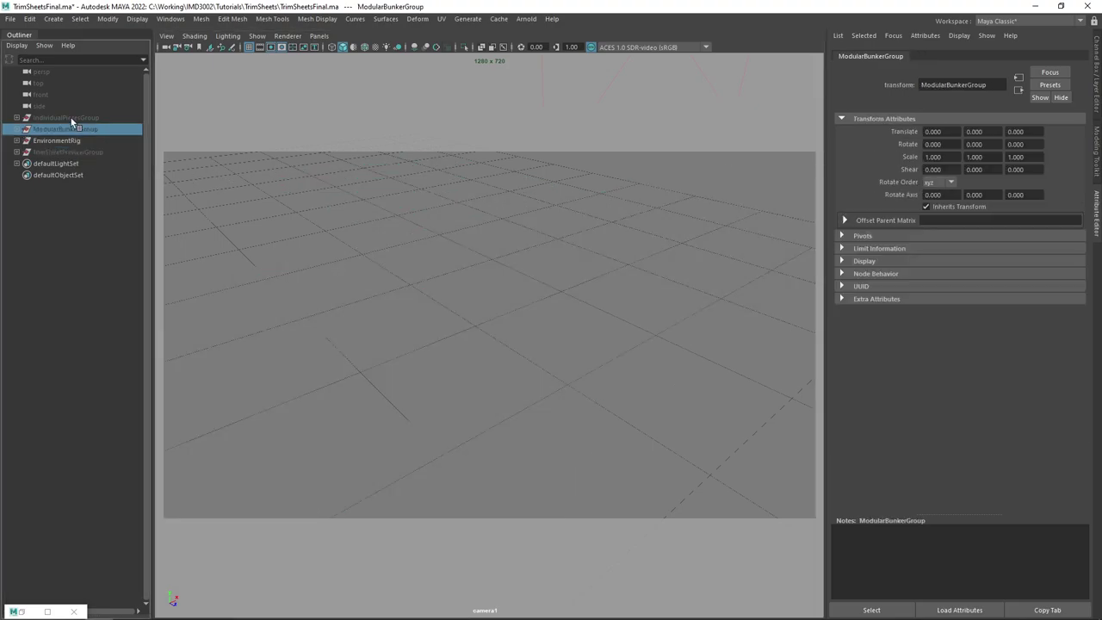
pyautogui.hotkey('shift', 'h')
pyautogui.scroll(-8, 317, 212)
pyautogui.keyDown('alt'); pyautogui.moveTo(442, 322); pyautogui.dragTo(470, 307); pyautogui.keyUp('alt')
pyautogui.scroll(5, 462, 305)
pyautogui.scroll(-3, 462, 303)
pyautogui.scroll(3, 490, 277)
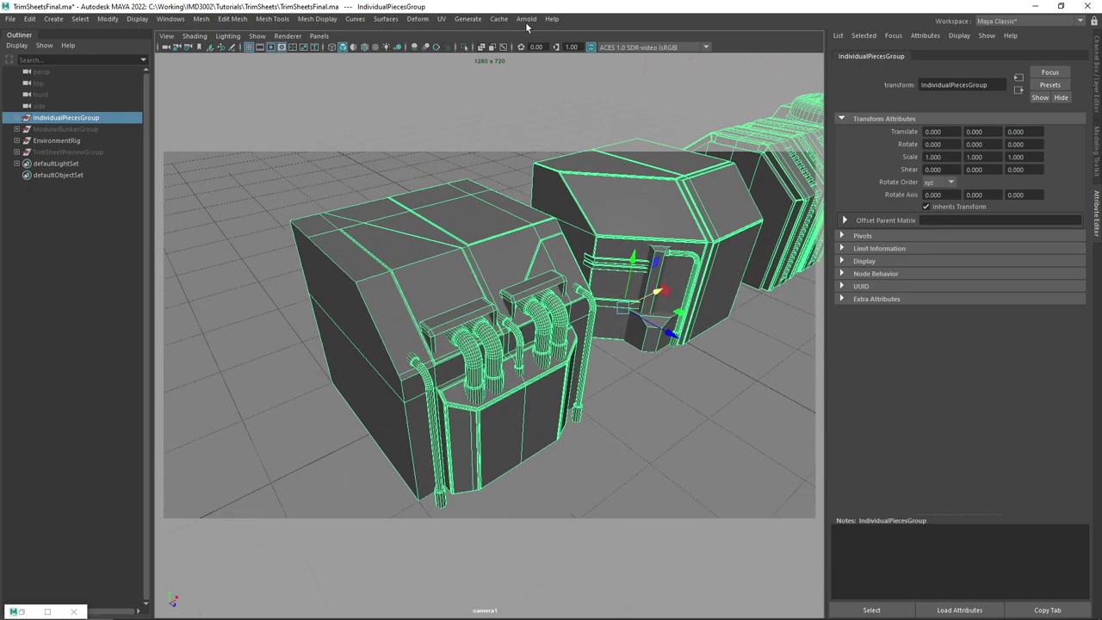
# Render the individual bunker pieces with Arnold, examine the trim sheet material on them, and stop the render
pyautogui.click(526, 19)
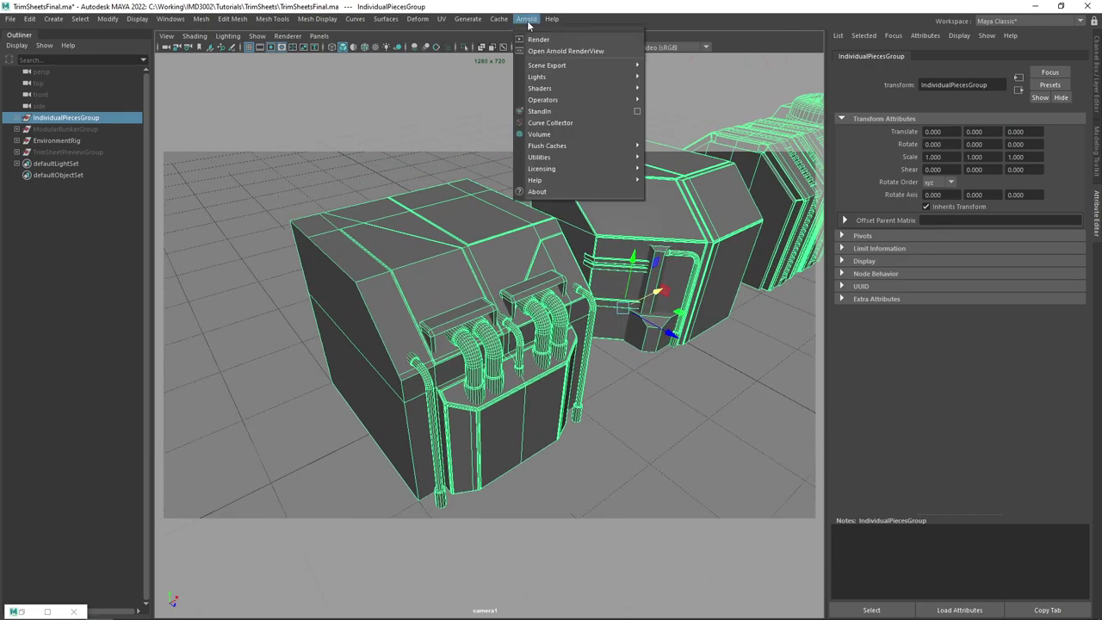
pyautogui.click(543, 35)
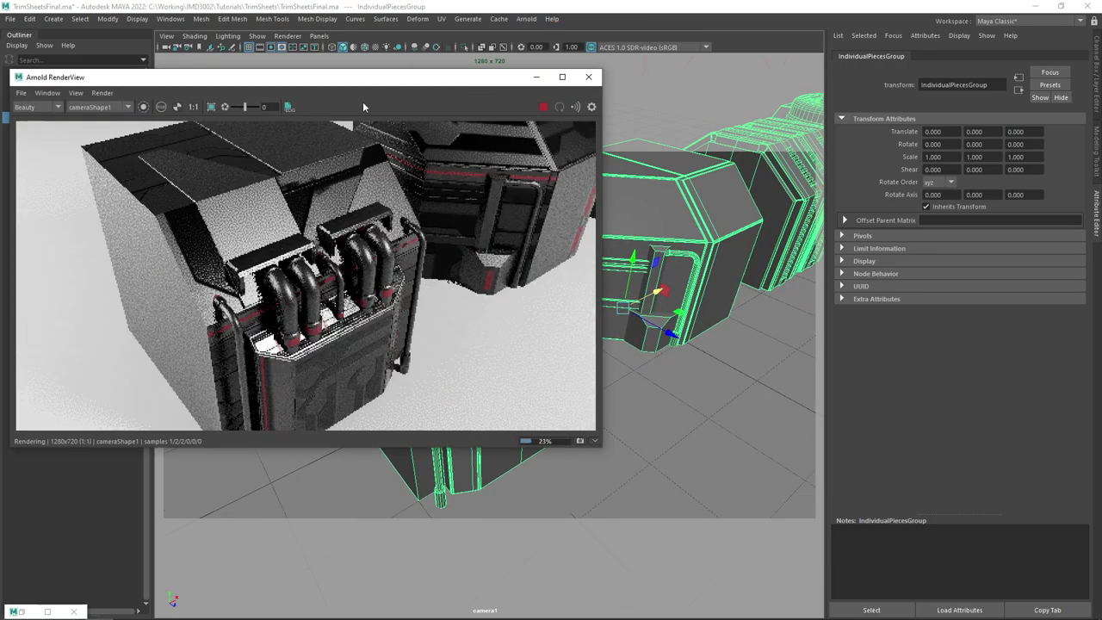
pyautogui.moveTo(378, 84); pyautogui.dragTo(400, 62)
pyautogui.keyDown('alt'); pyautogui.moveTo(665, 301); pyautogui.dragTo(697, 274); pyautogui.keyUp('alt')
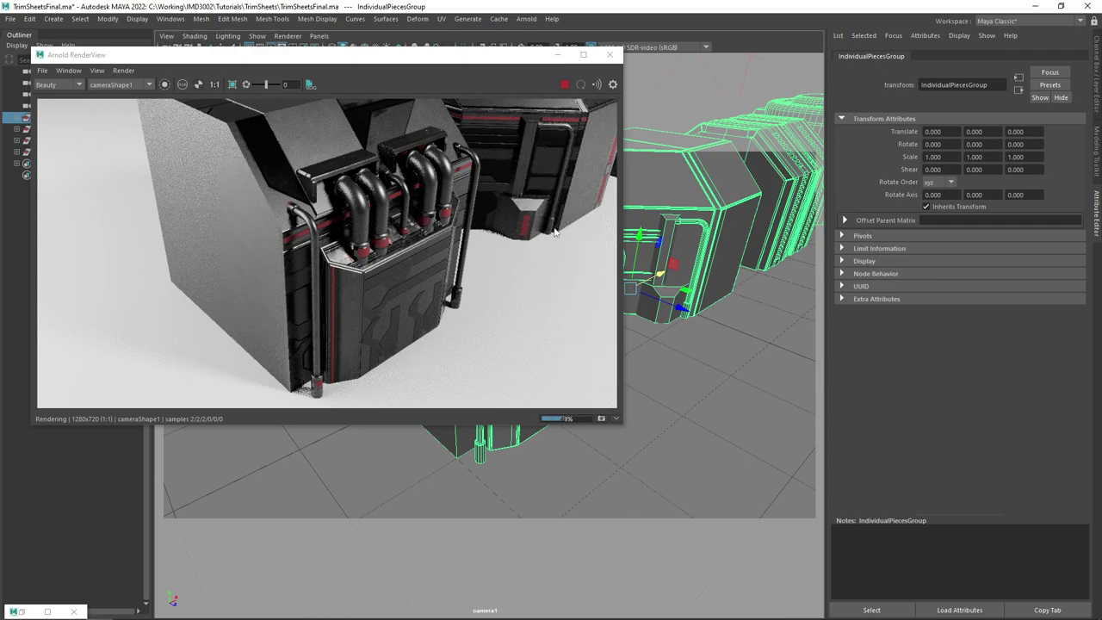
pyautogui.moveTo(508, 55); pyautogui.dragTo(481, 52)
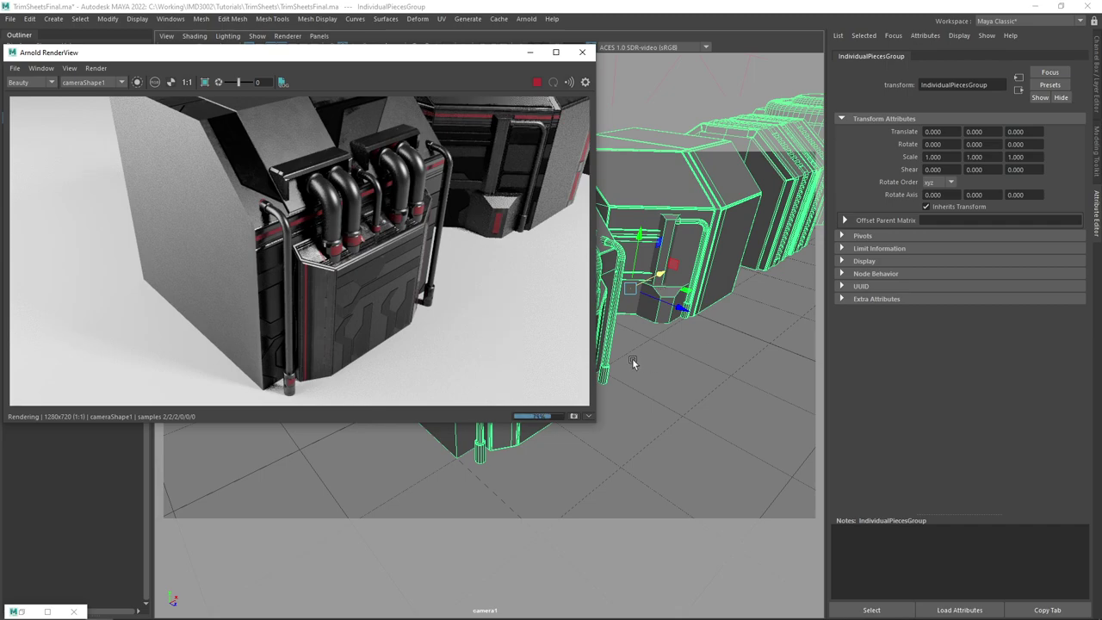
pyautogui.click(536, 82)
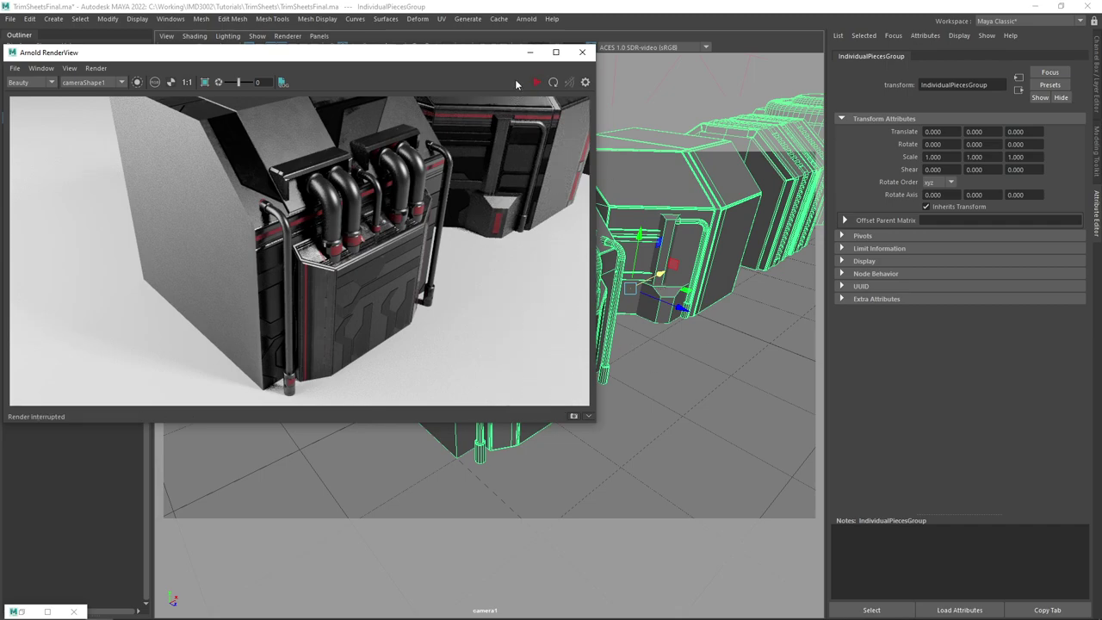
# Hide the Attribute Editor beside the render view and select WallMainGeometry6, the wall piece with the pipes
pyautogui.moveTo(502, 56)
pyautogui.mouseDown()
pyautogui.moveTo(492, 49)
pyautogui.moveTo(502, 55)
pyautogui.mouseUp()
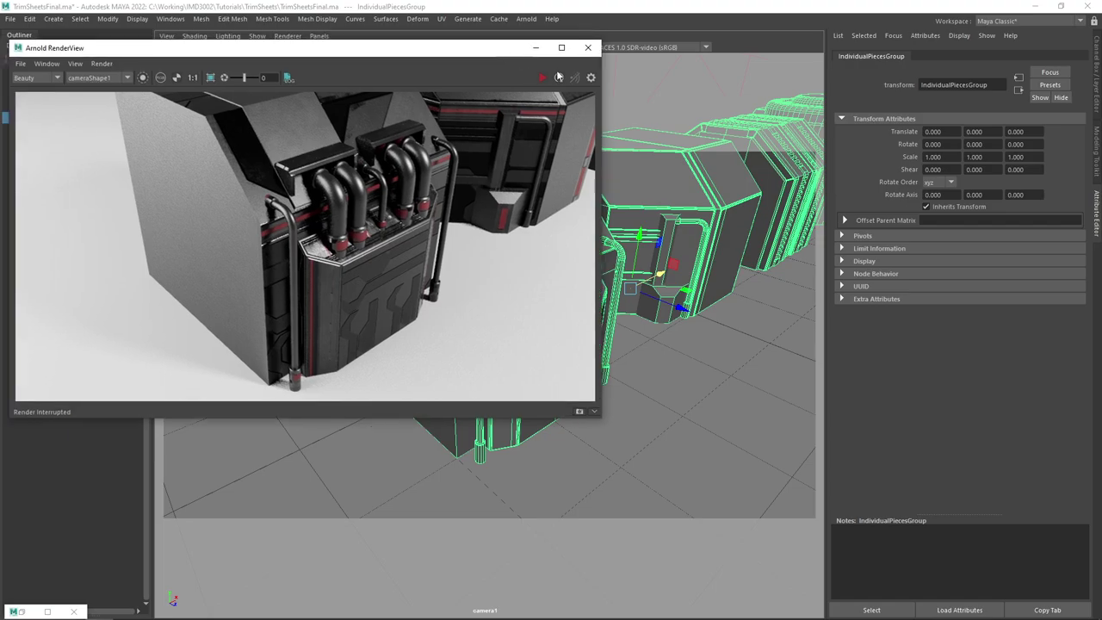
pyautogui.click(1096, 225)
pyautogui.keyDown('alt'); pyautogui.moveTo(791, 237); pyautogui.dragTo(804, 295); pyautogui.keyUp('alt')
pyautogui.click(802, 317)
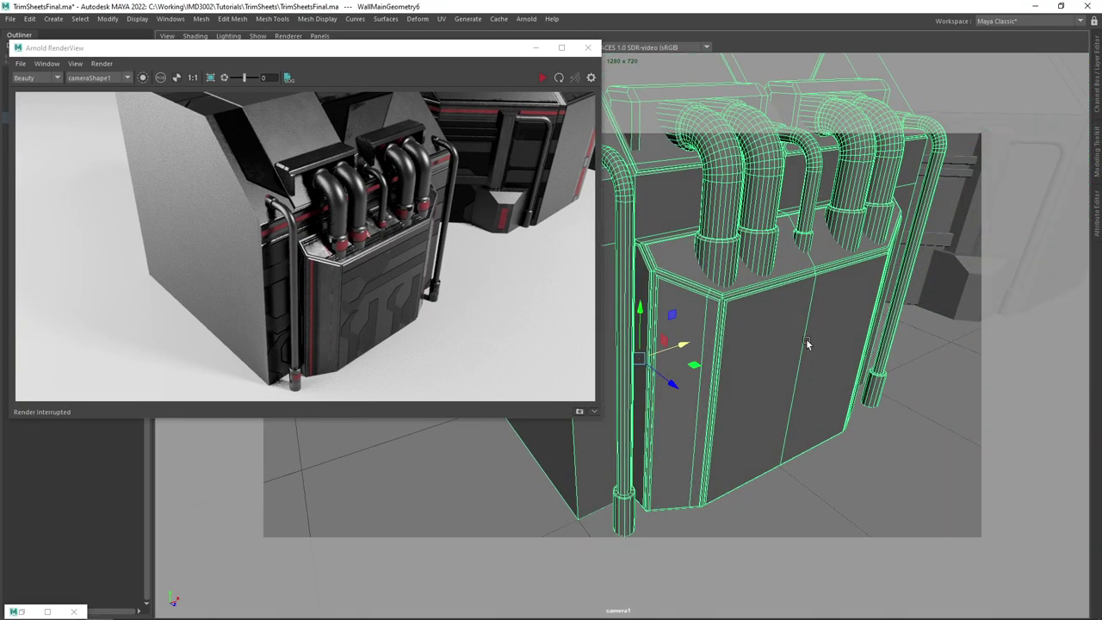
pyautogui.keyDown('alt'); pyautogui.moveTo(807, 347); pyautogui.dragTo(846, 347); pyautogui.keyUp('alt')
# Switch the wall piece to face selection and select the two large front panel faces
pyautogui.rightClick(783, 292)
pyautogui.click(782, 322)
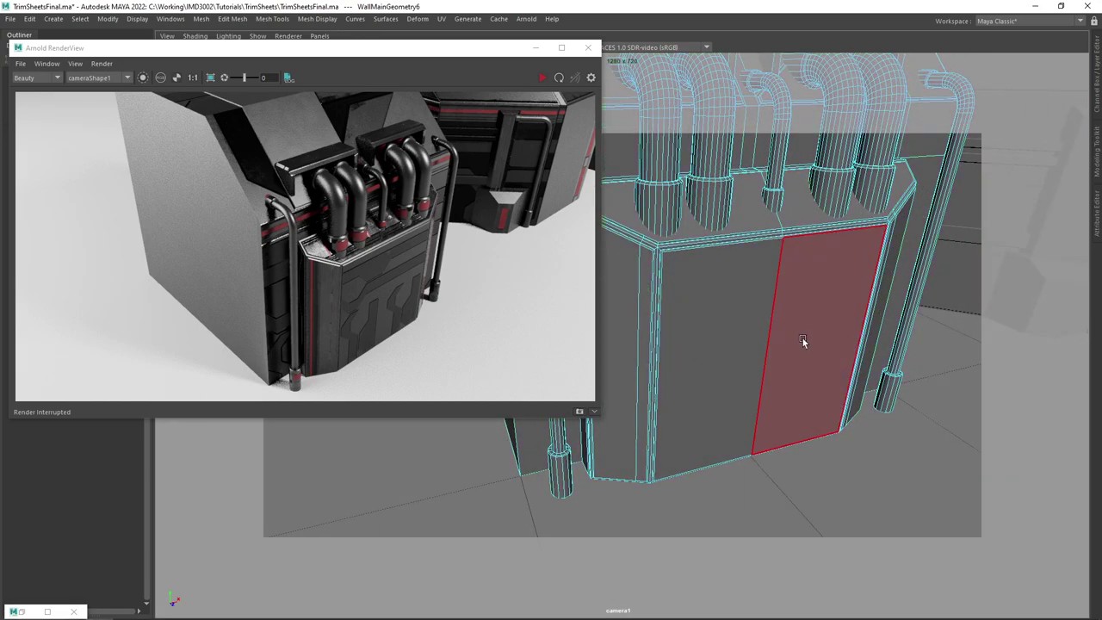
pyautogui.click(735, 308)
pyautogui.keyDown('shift'); pyautogui.click(817, 327); pyautogui.keyUp('shift')
pyautogui.keyDown('alt'); pyautogui.moveTo(779, 289); pyautogui.dragTo(777, 322); pyautogui.keyUp('alt')
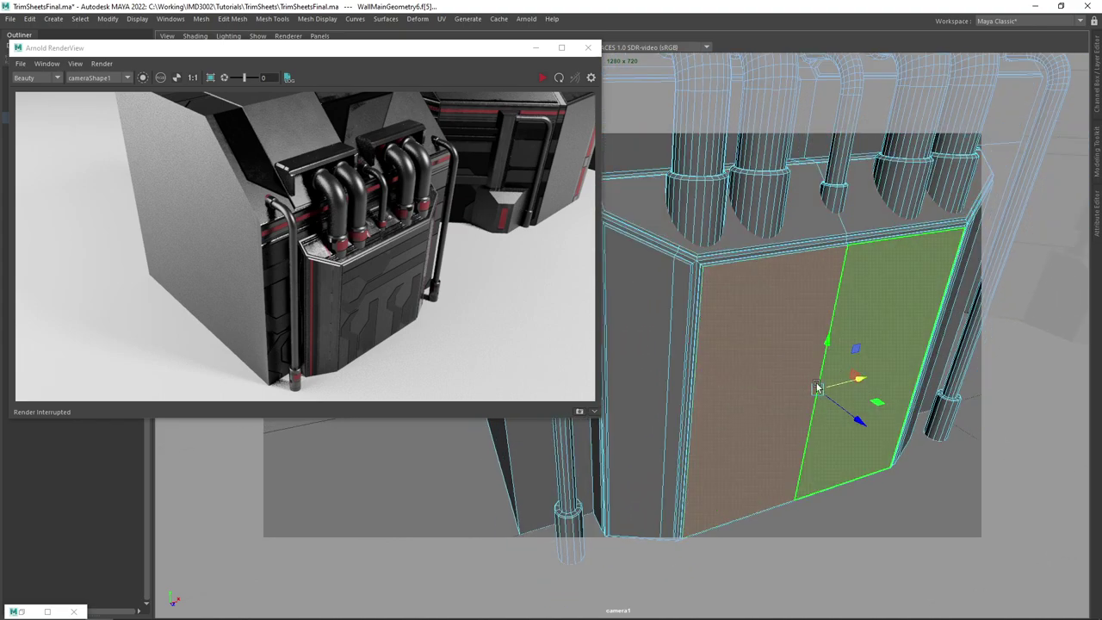
# Compare the rendered pipes with the model and select the ring of faces around the first pipe's base collar
pyautogui.keyDown('alt'); pyautogui.moveTo(362, 312); pyautogui.dragTo(384, 297); pyautogui.keyUp('alt')
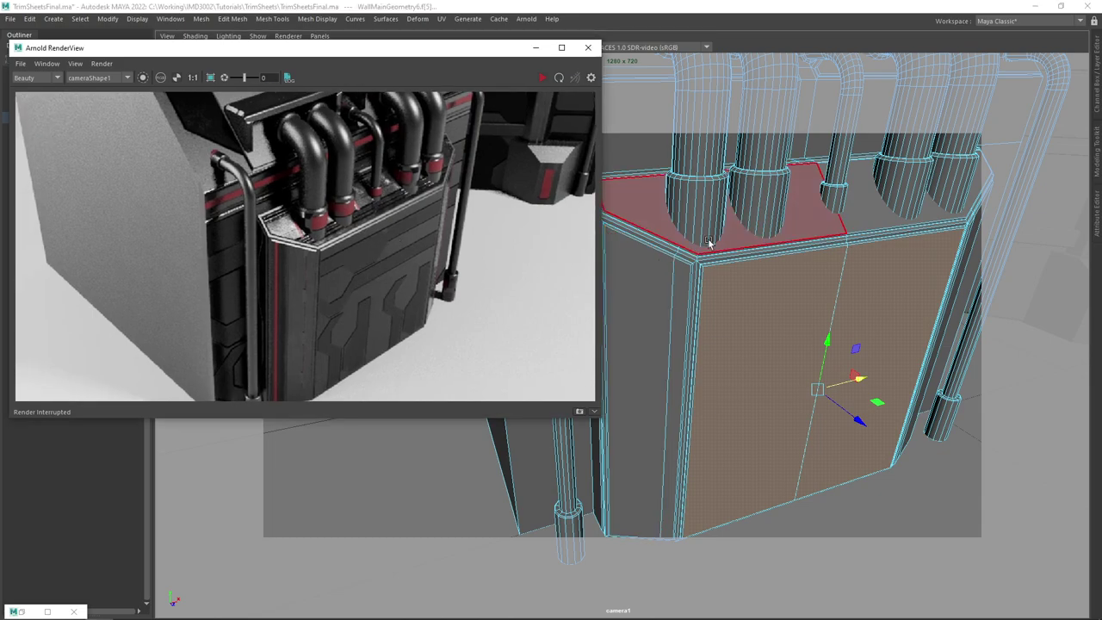
pyautogui.keyDown('alt'); pyautogui.moveTo(709, 244); pyautogui.dragTo(752, 324); pyautogui.keyUp('alt')
pyautogui.click(748, 332)
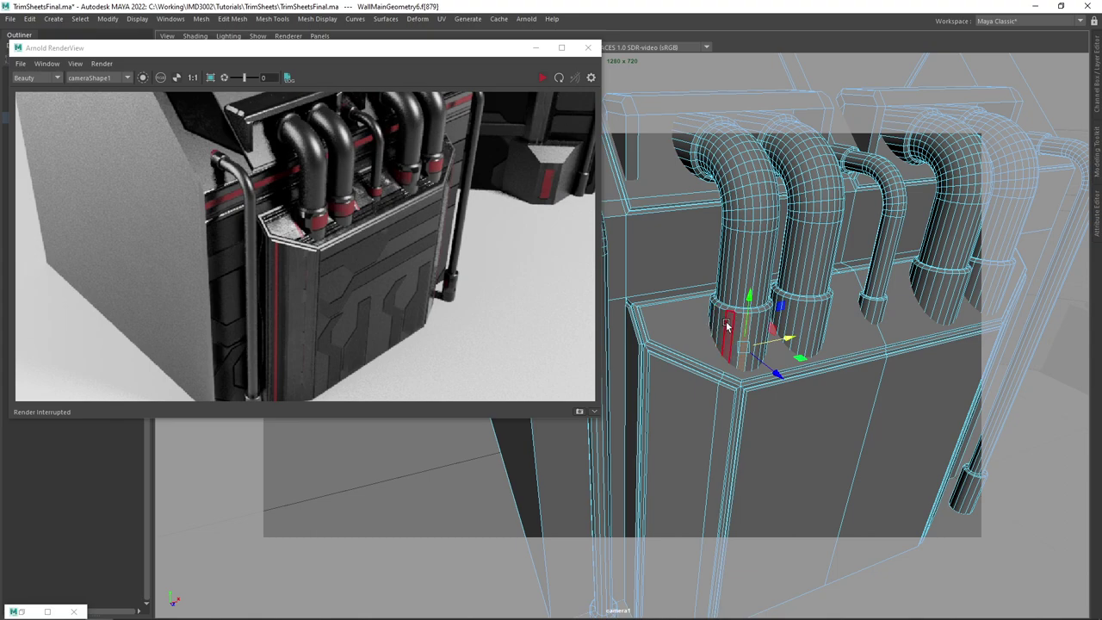
pyautogui.click(728, 329)
pyautogui.keyDown('shift'); pyautogui.doubleClick(739, 334); pyautogui.keyUp('shift')
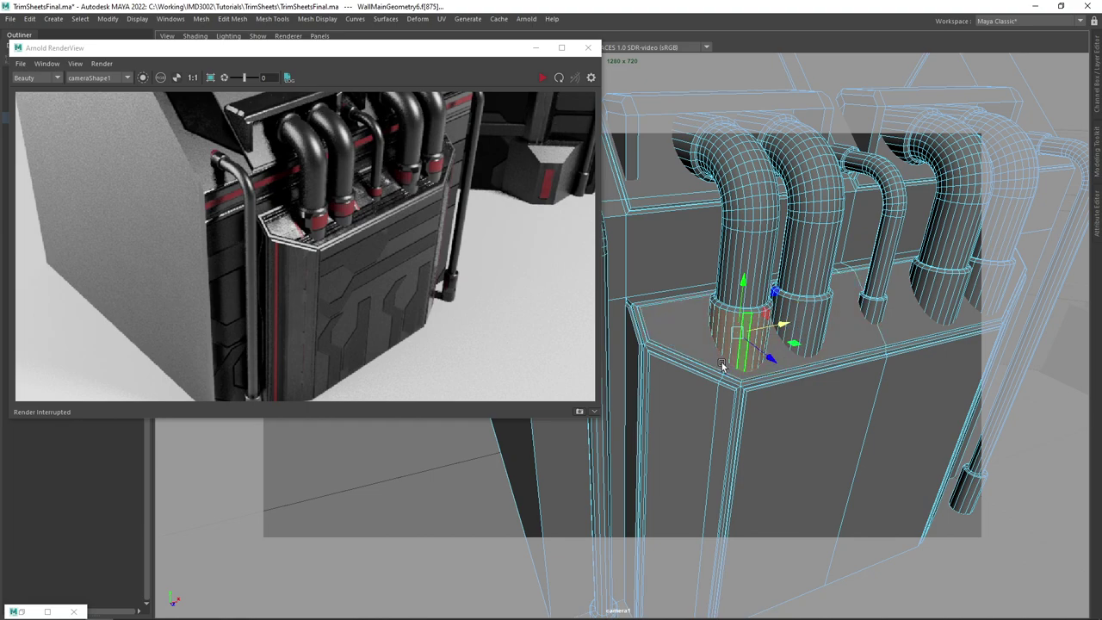
# Switch the workspace to UV Editing
pyautogui.click(1014, 22)
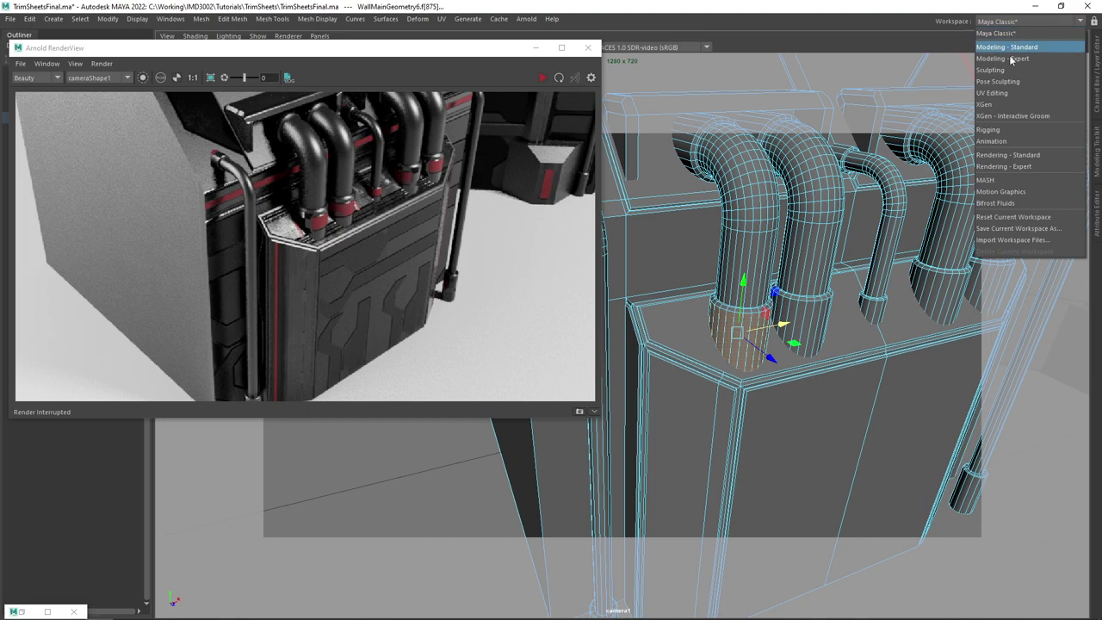
pyautogui.click(992, 92)
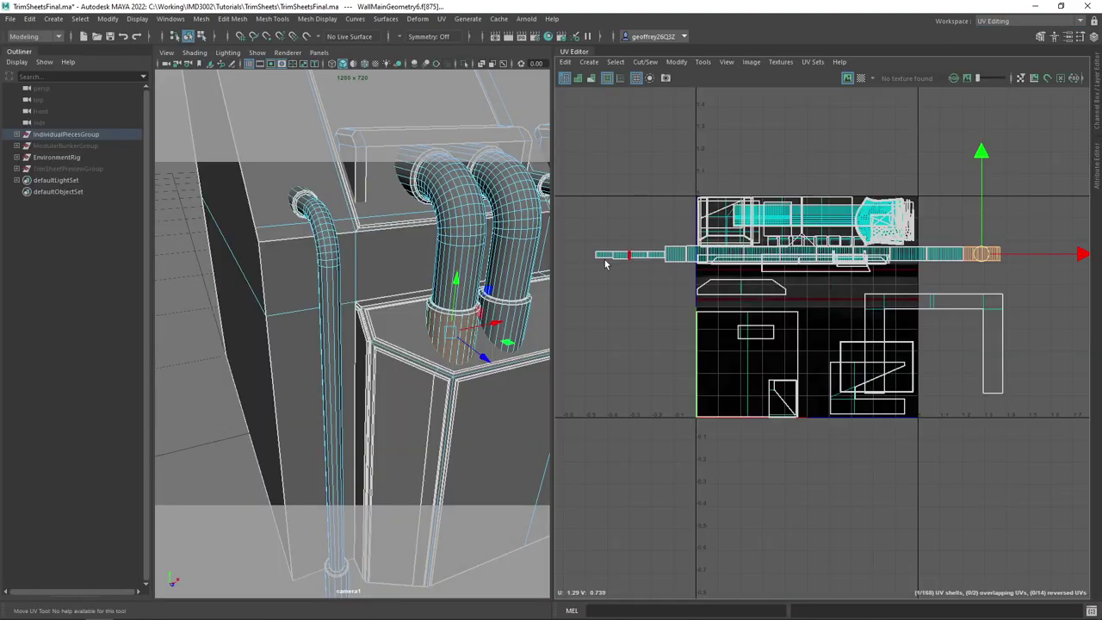
pyautogui.scroll(1, 444, 360)
pyautogui.scroll(-1, 445, 360)
# Select the ring of faces around the second pipe's base collar and locate its UVs on the texture
pyautogui.moveTo(478, 372); pyautogui.dragTo(422, 369)
pyautogui.click(430, 314)
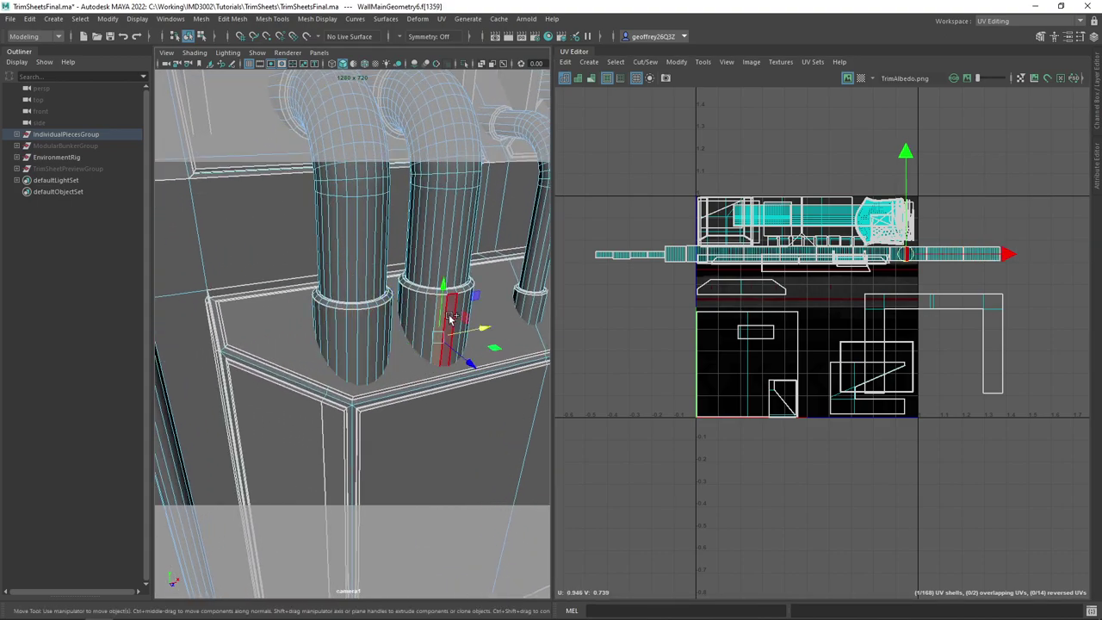
pyautogui.keyDown('shift'); pyautogui.doubleClick(430, 312); pyautogui.keyUp('shift')
pyautogui.scroll(3, 917, 257)
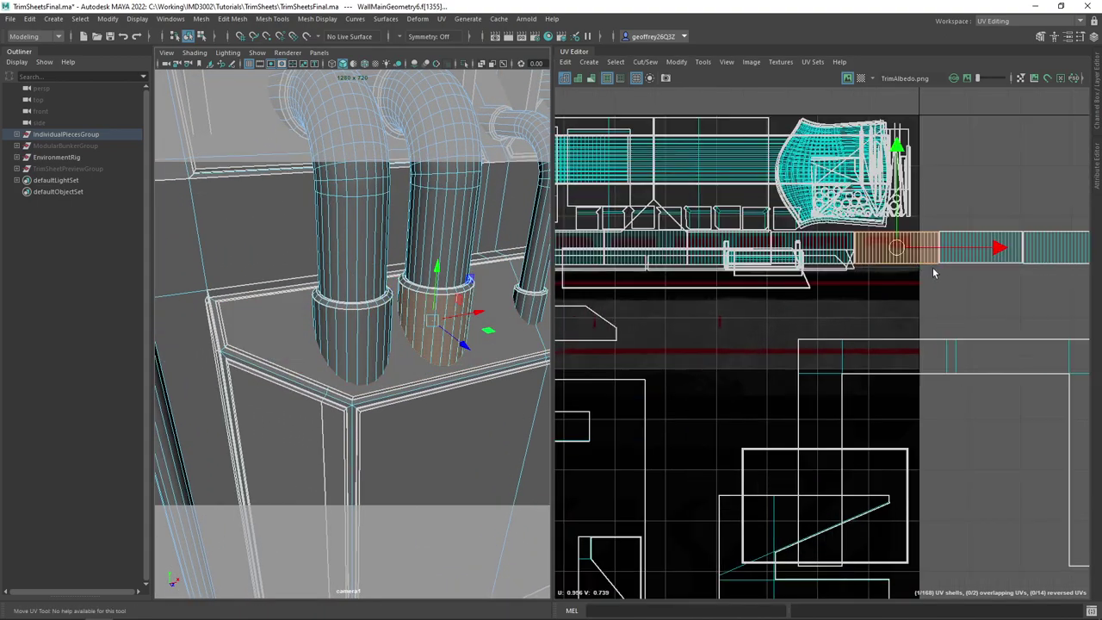
# Select the faces around the thin middle pipe's base collar and examine their UV strip against the TrimAlbedo.png texture
pyautogui.doubleClick(360, 325)
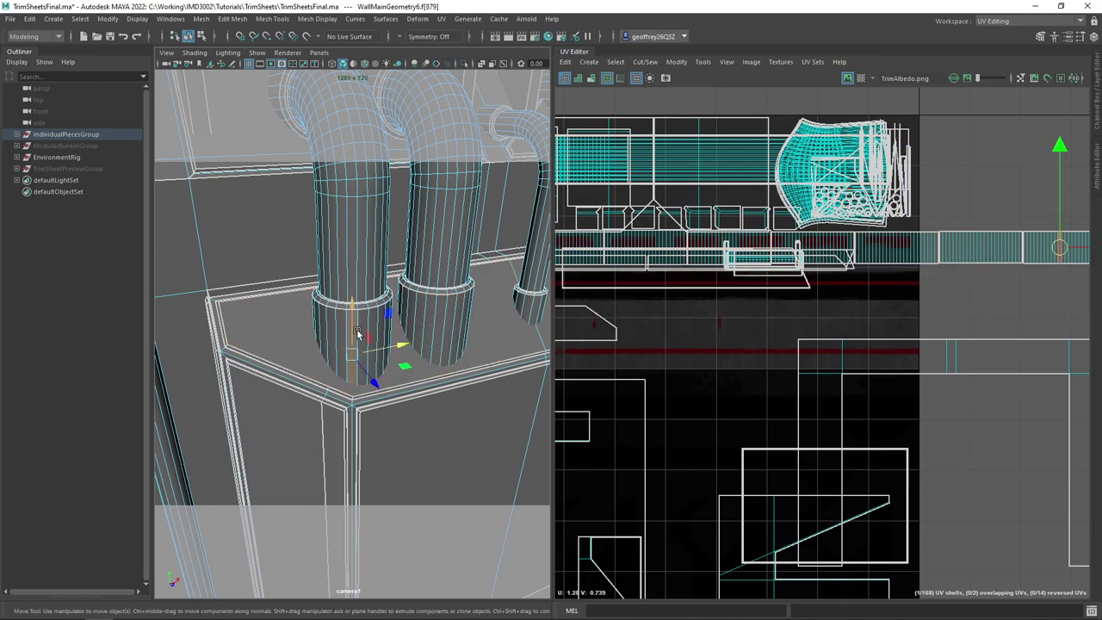
pyautogui.moveTo(494, 320); pyautogui.dragTo(403, 318)
pyautogui.doubleClick(372, 310)
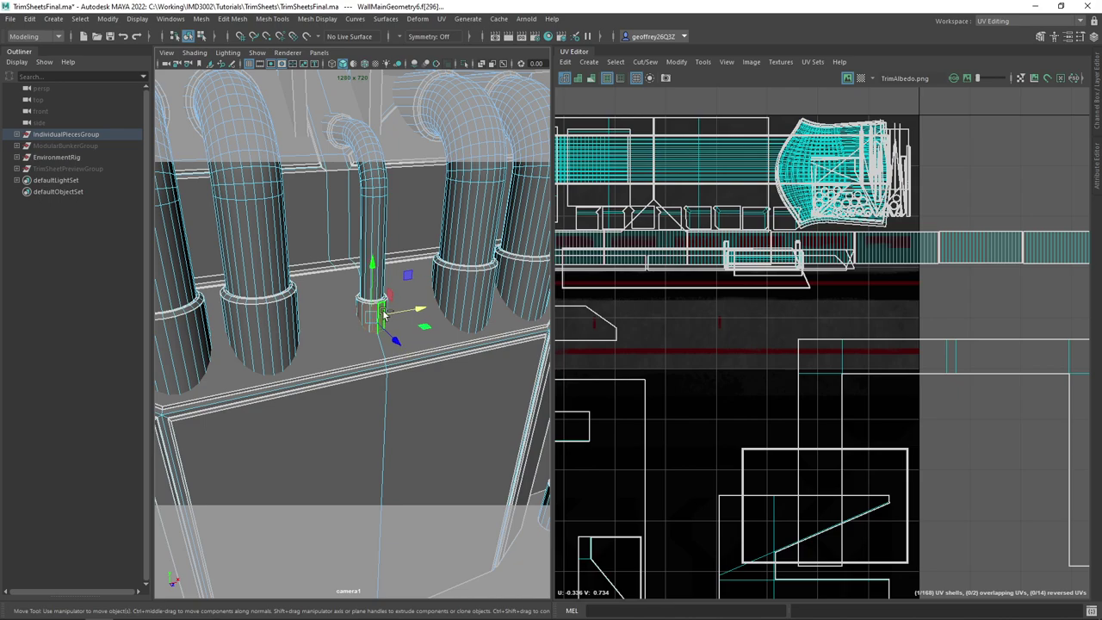
pyautogui.scroll(-1, 708, 272)
pyautogui.scroll(-2, 708, 272)
pyautogui.moveTo(682, 280); pyautogui.dragTo(890, 284)
pyautogui.scroll(3, 703, 279)
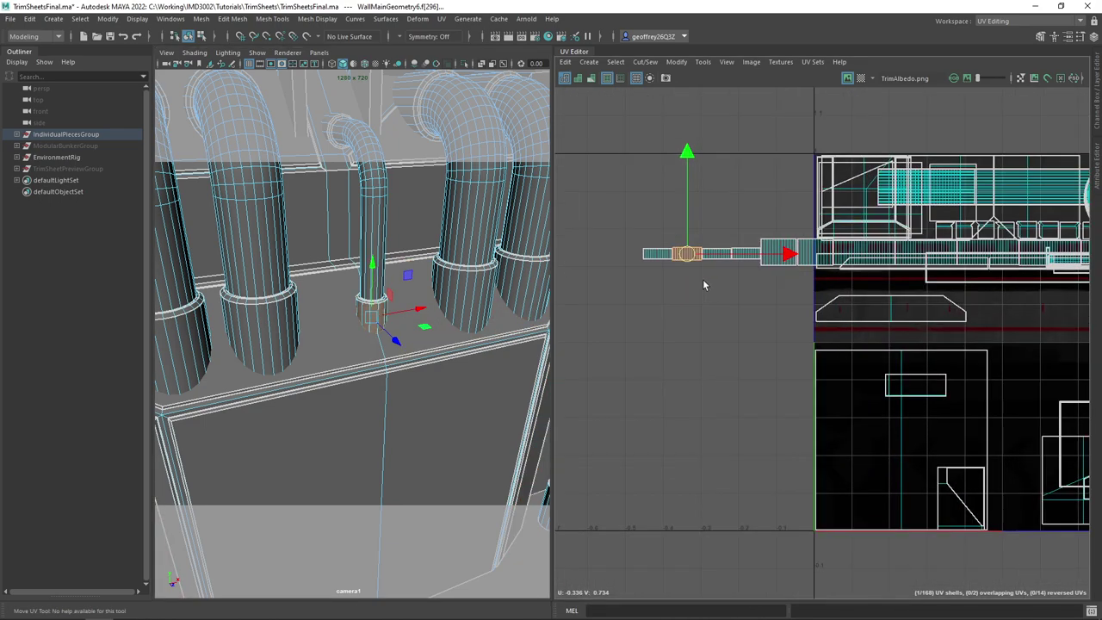
pyautogui.keyDown('alt'); pyautogui.moveTo(482, 306); pyautogui.dragTo(484, 305); pyautogui.keyUp('alt')
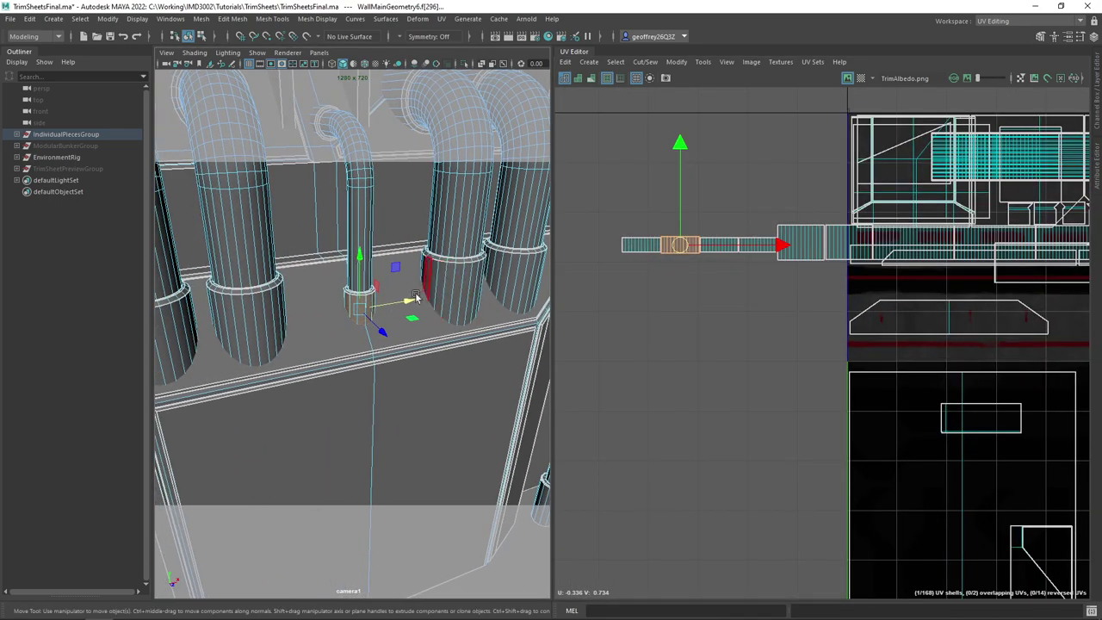
pyautogui.scroll(-1, 736, 284)
pyautogui.keyDown('alt'); pyautogui.moveTo(866, 290); pyautogui.dragTo(651, 290); pyautogui.keyUp('alt')
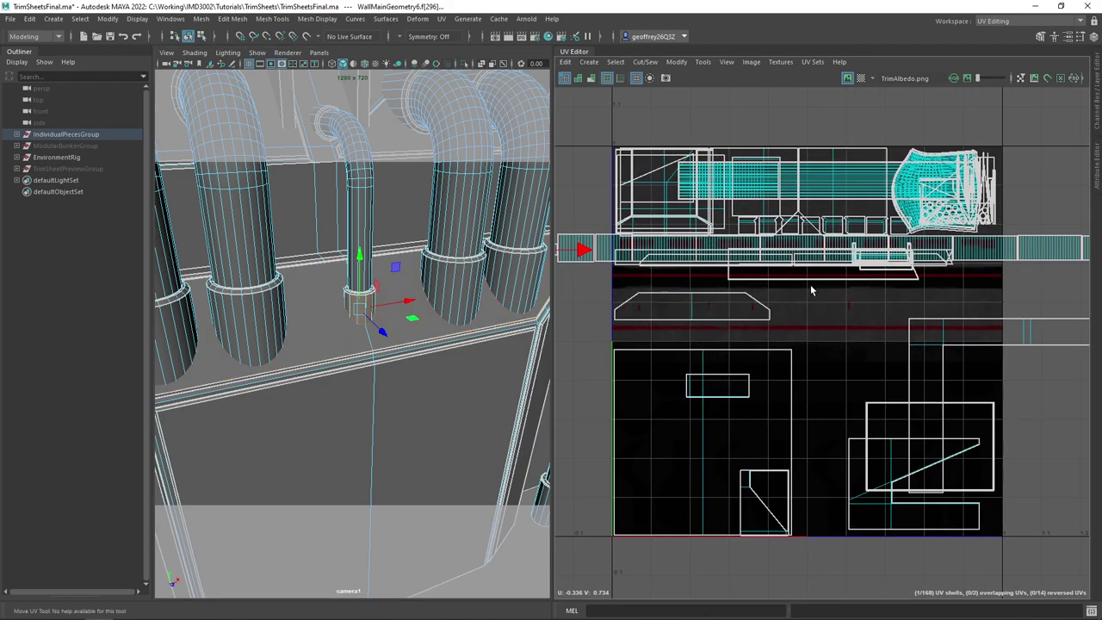
pyautogui.scroll(-2, 810, 290)
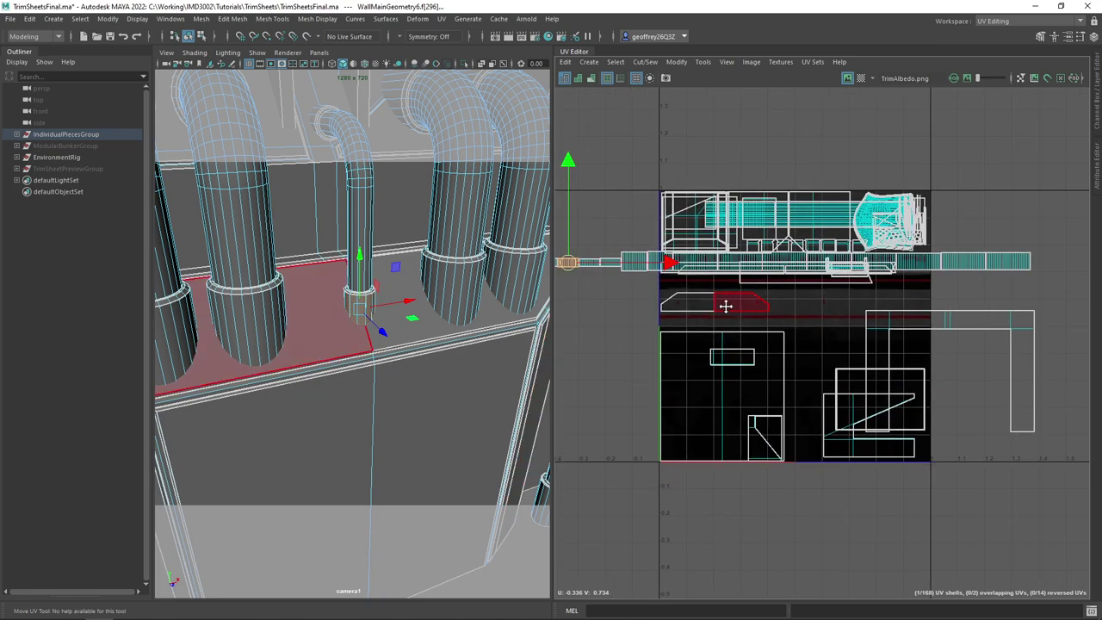
pyautogui.keyDown('alt'); pyautogui.moveTo(735, 325); pyautogui.dragTo(789, 331); pyautogui.keyUp('alt')
pyautogui.scroll(-2, 851, 326)
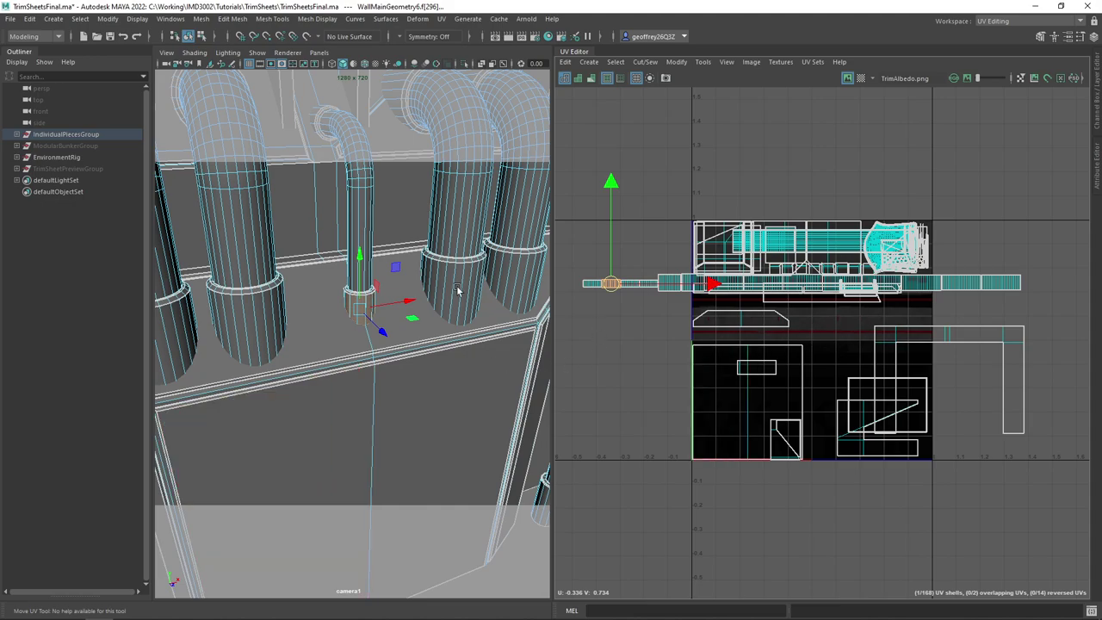
# Return the wall piece with the pipes to object mode
pyautogui.keyDown('alt'); pyautogui.moveTo(477, 281); pyautogui.dragTo(463, 304); pyautogui.keyUp('alt')
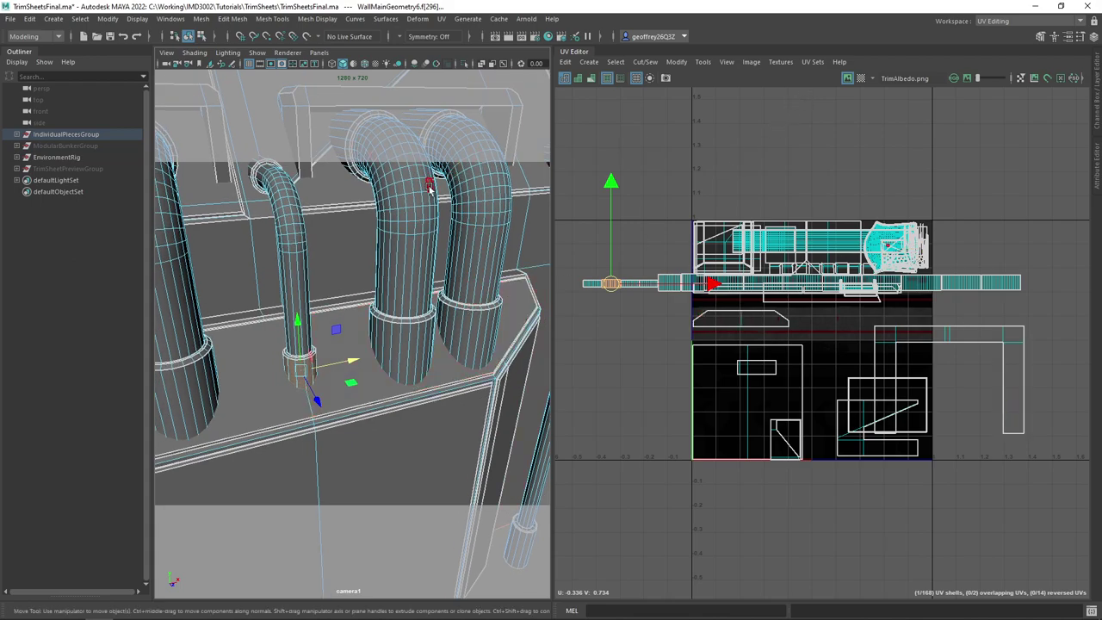
pyautogui.scroll(-6, 422, 226)
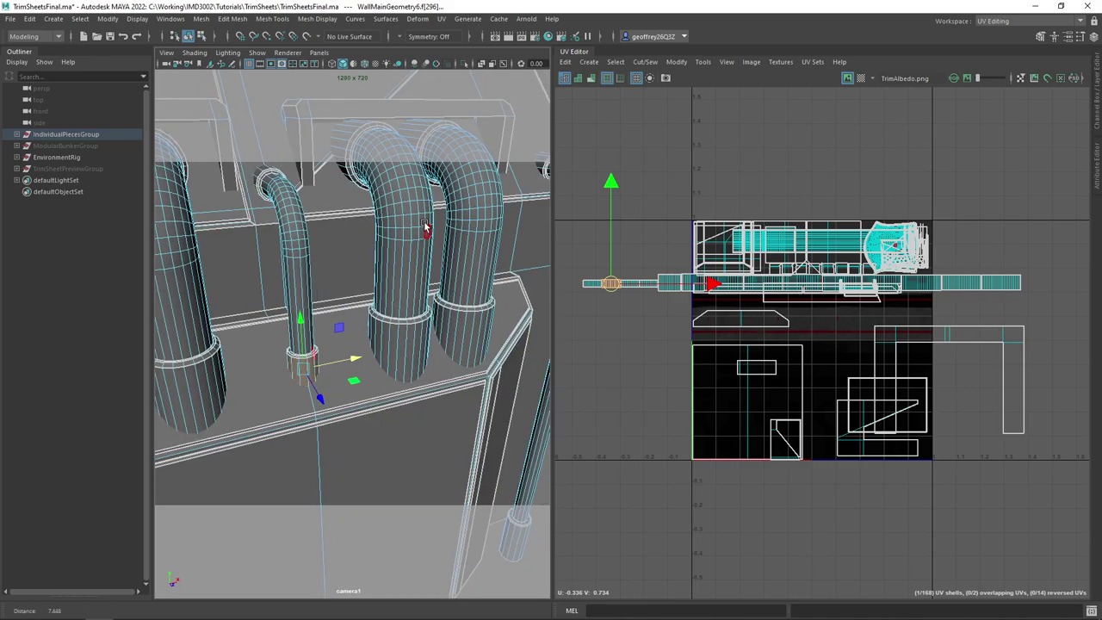
pyautogui.rightClick(410, 225)
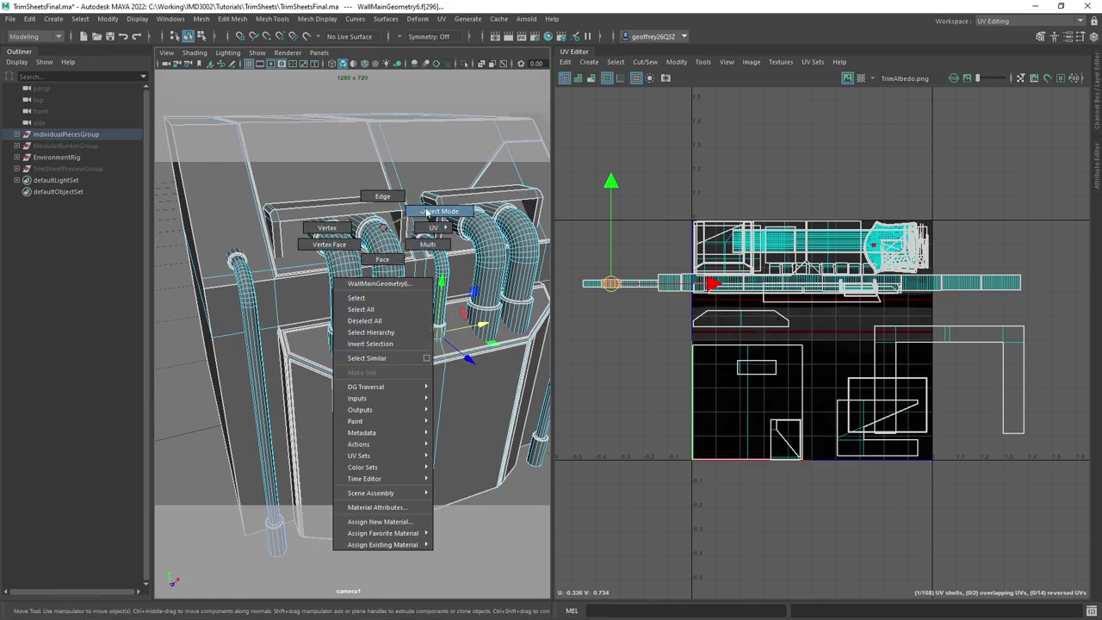
pyautogui.click(373, 189)
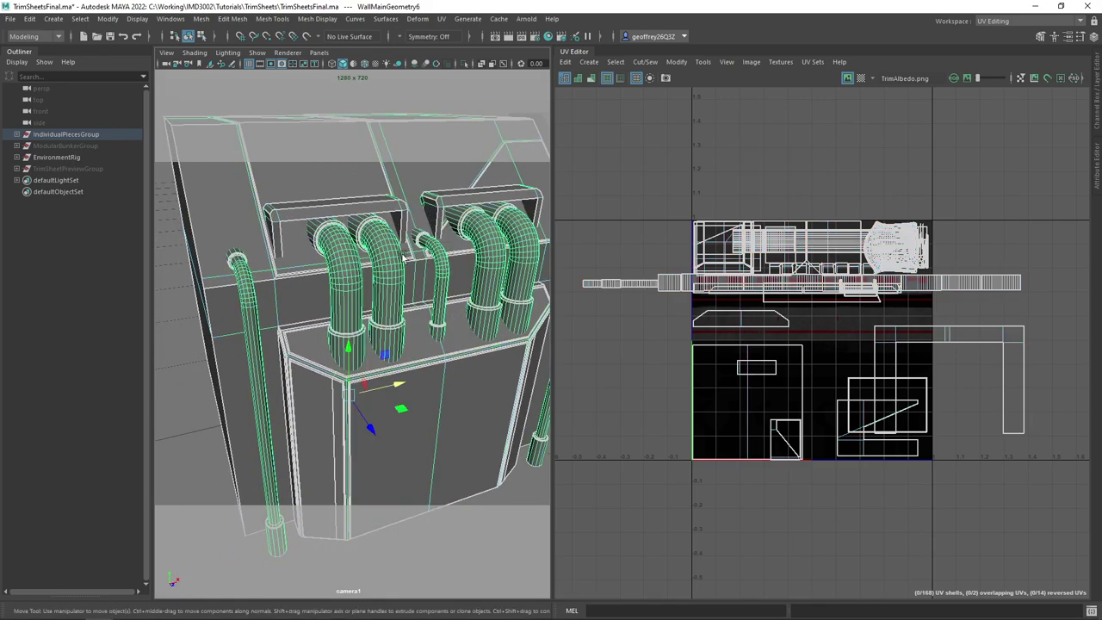
# Turn on textures and all lights in the viewport, and examine the trim sheet on the deselected wall piece
pyautogui.click(376, 64)
pyautogui.click(387, 64)
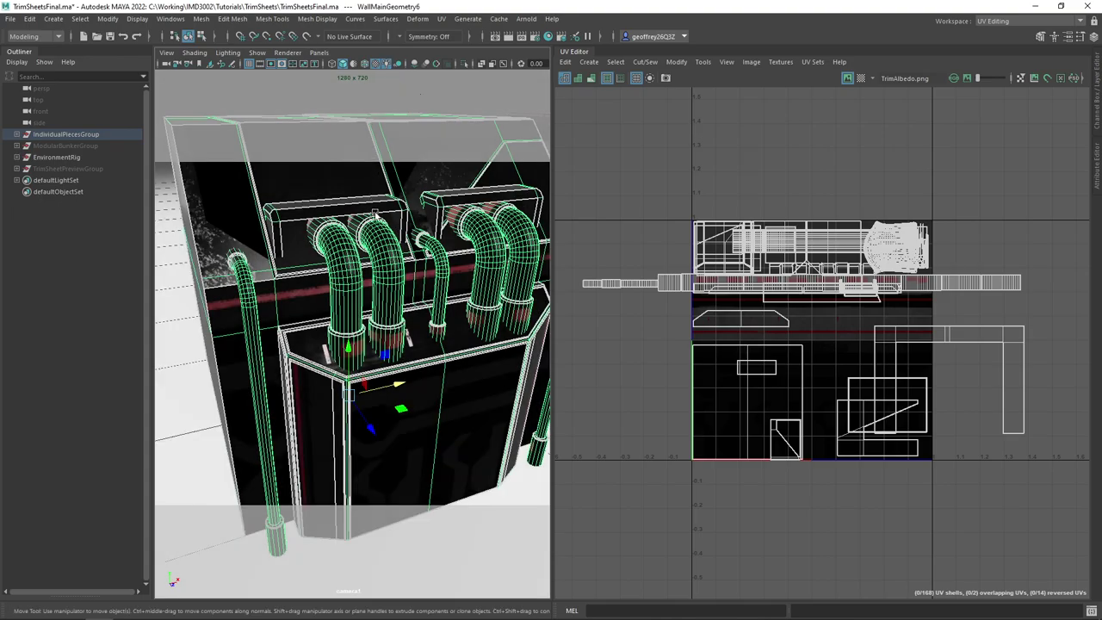
pyautogui.scroll(-5, 374, 215)
pyautogui.moveTo(399, 243)
pyautogui.keyDown('alt'); pyautogui.mouseDown()
pyautogui.moveTo(382, 231)
pyautogui.moveTo(394, 244)
pyautogui.moveTo(340, 242)
pyautogui.moveTo(393, 229)
pyautogui.mouseUp(); pyautogui.keyUp('alt')
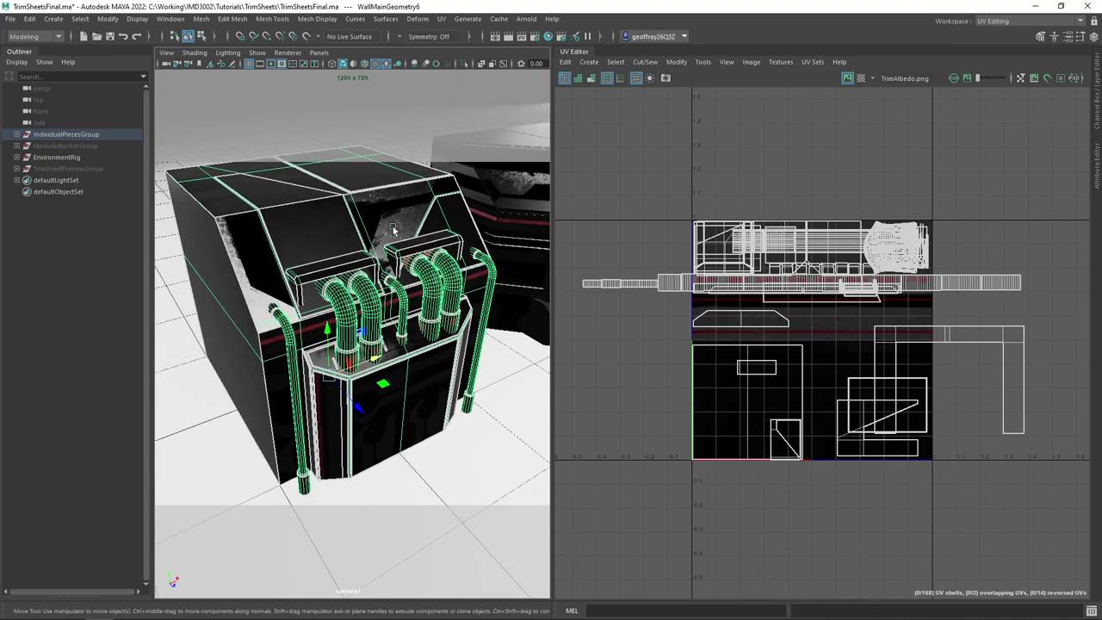
pyautogui.click(394, 125)
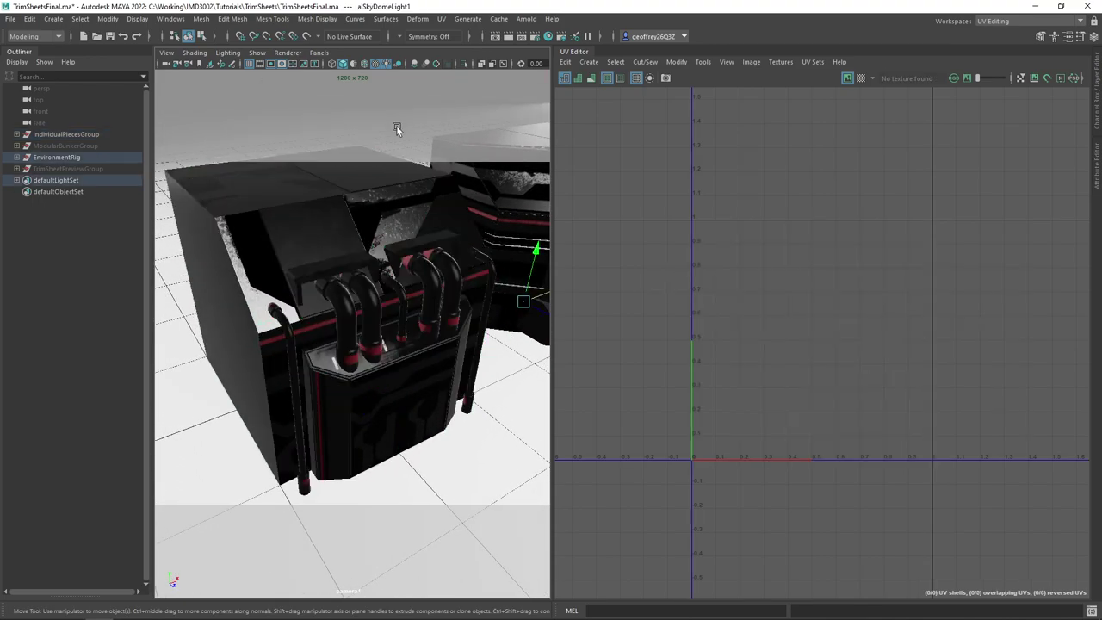
pyautogui.scroll(5, 335, 296)
pyautogui.moveTo(371, 315); pyautogui.dragTo(369, 313)
pyautogui.scroll(-5, 360, 298)
pyautogui.click(363, 283)
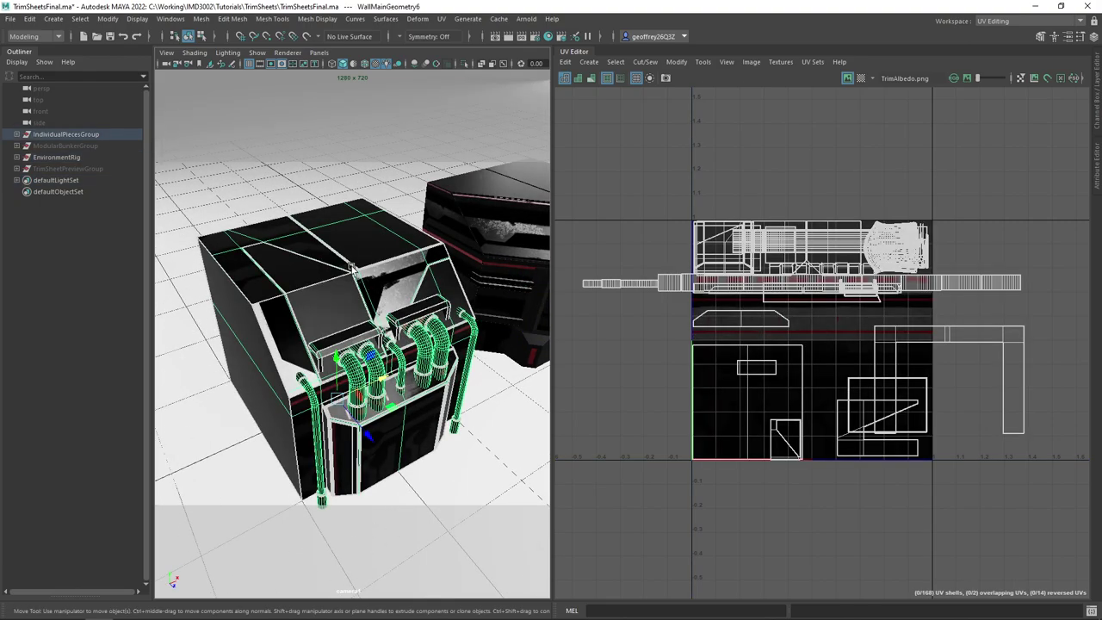
pyautogui.click(386, 218)
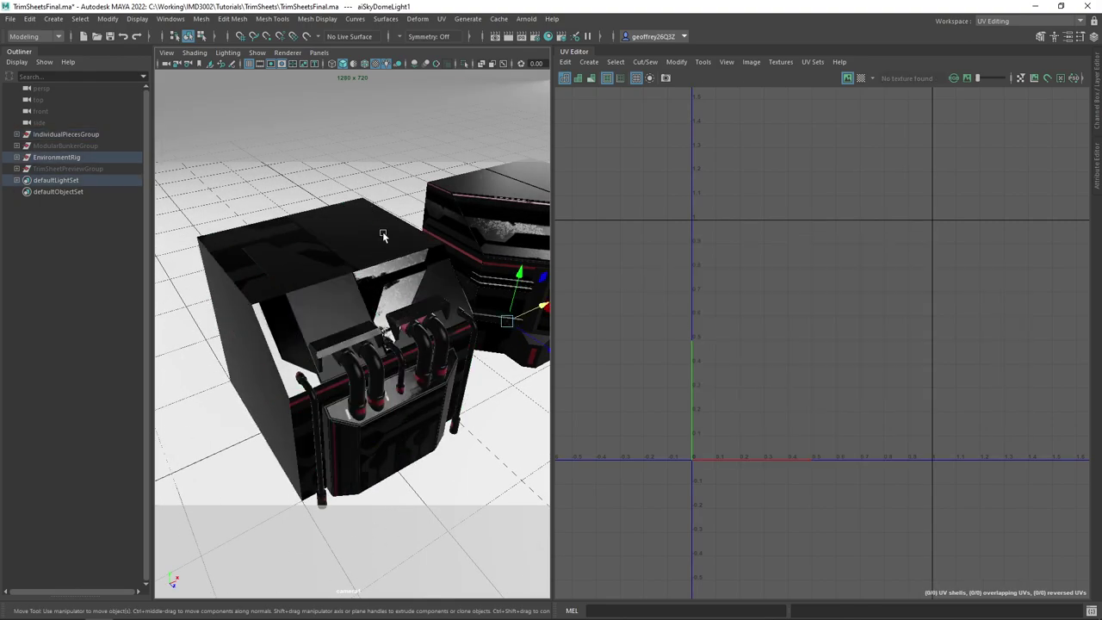
# Toggle the viewport's texture and light display off and on again to compare the shading modes
pyautogui.click(374, 65)
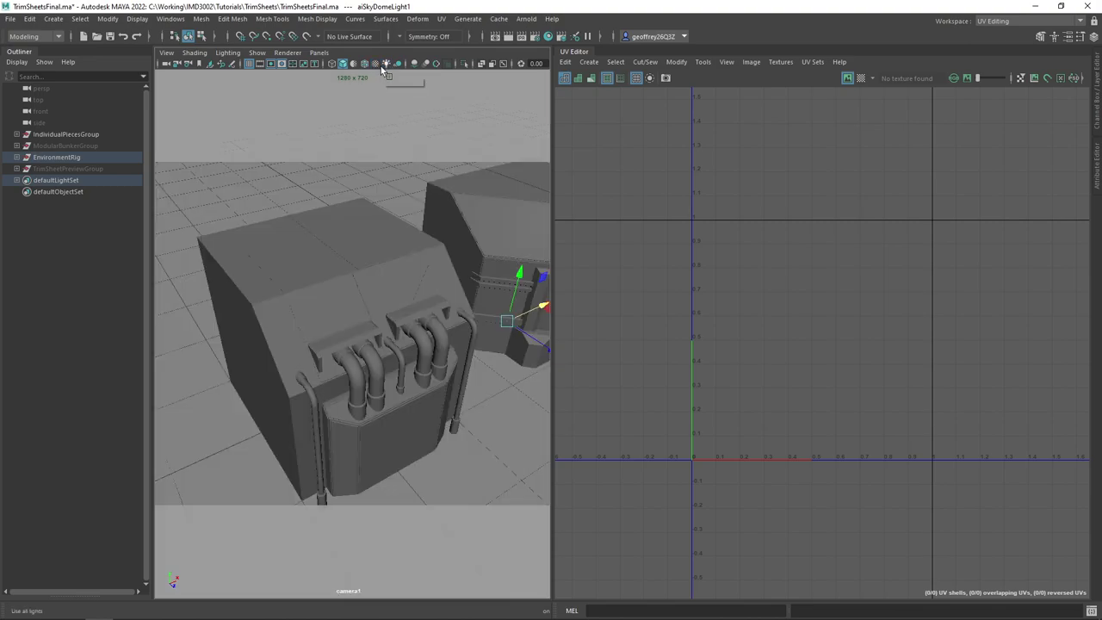
pyautogui.click(382, 67)
pyautogui.click(382, 66)
pyautogui.click(384, 66)
pyautogui.click(380, 66)
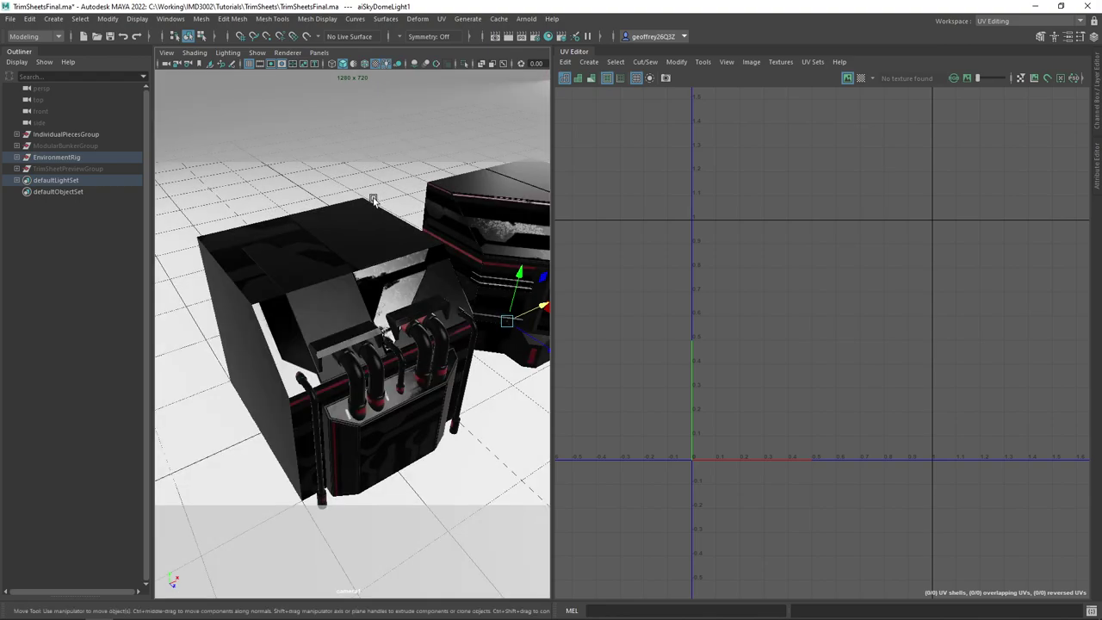
# Assign a new Lambert material to the wall piece with the pipes
pyautogui.moveTo(374, 198); pyautogui.dragTo(379, 227)
pyautogui.scroll(3, 381, 198)
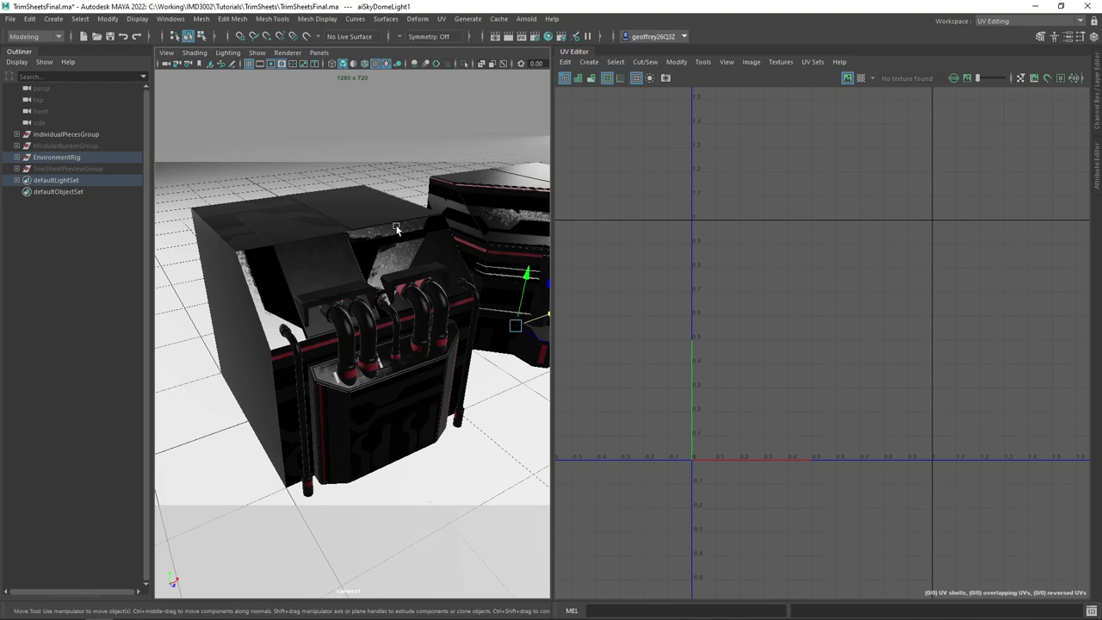
pyautogui.click(357, 250)
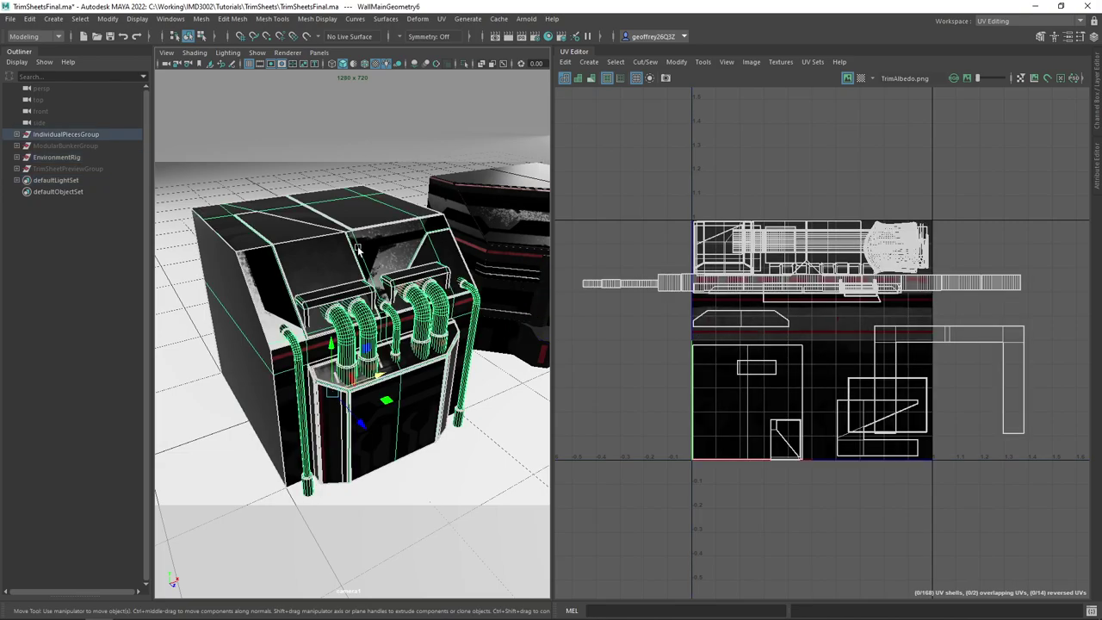
pyautogui.click(371, 192)
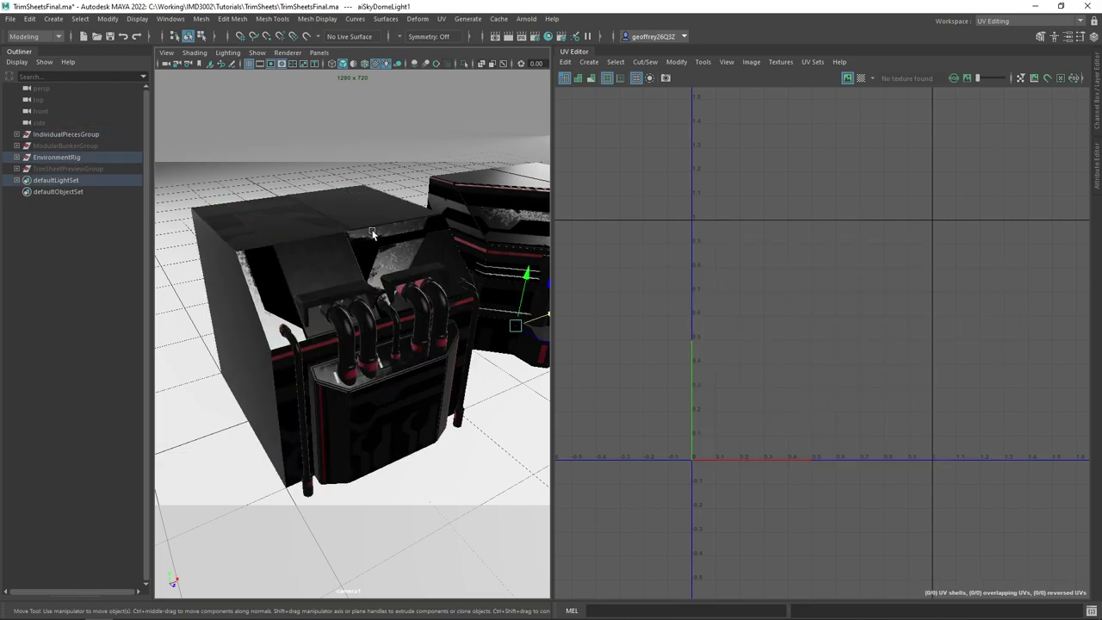
pyautogui.click(372, 233)
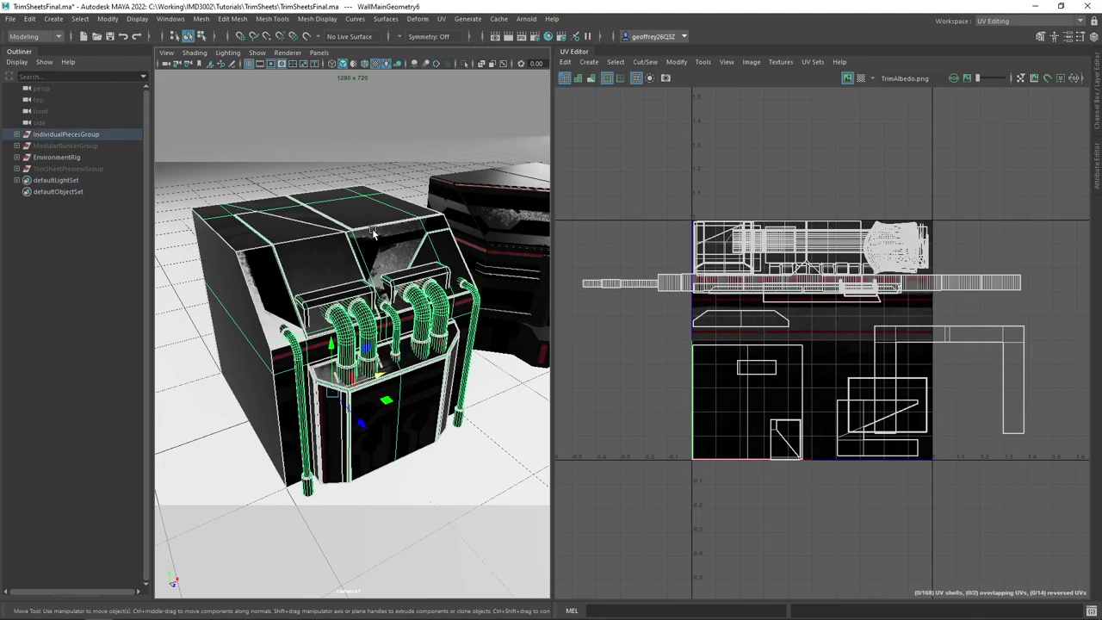
pyautogui.rightClick(371, 228)
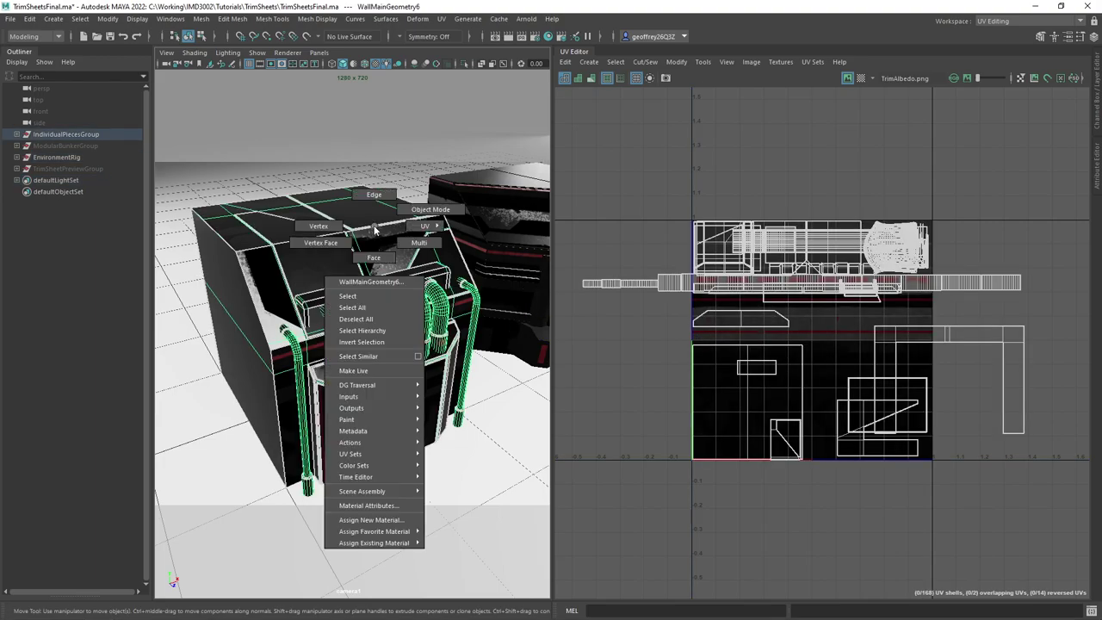
pyautogui.click(370, 522)
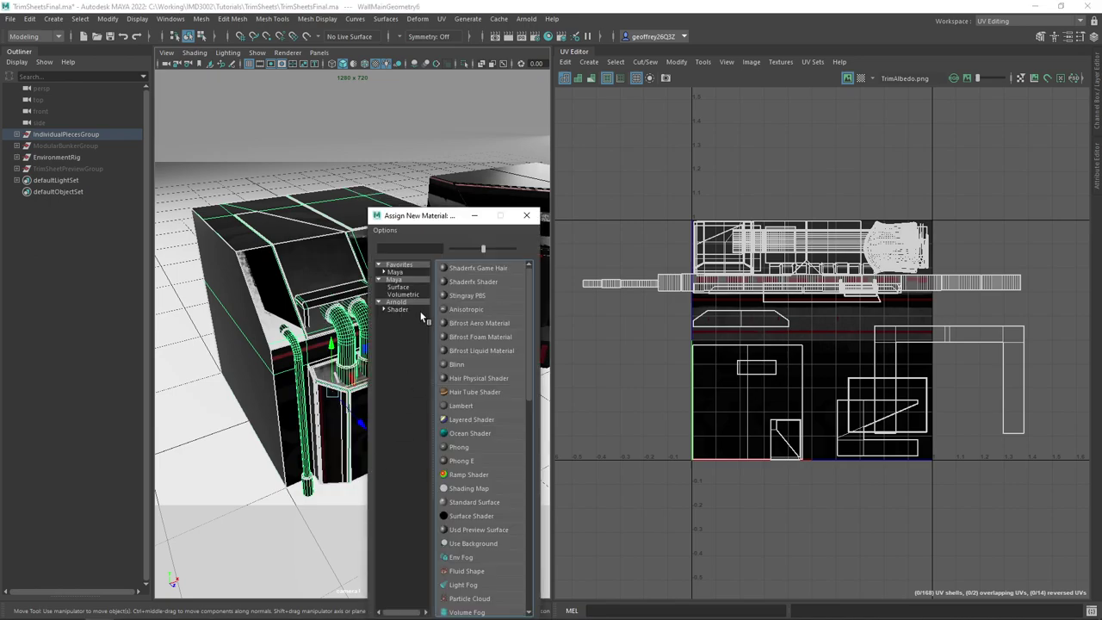
pyautogui.click(409, 277)
pyautogui.click(475, 294)
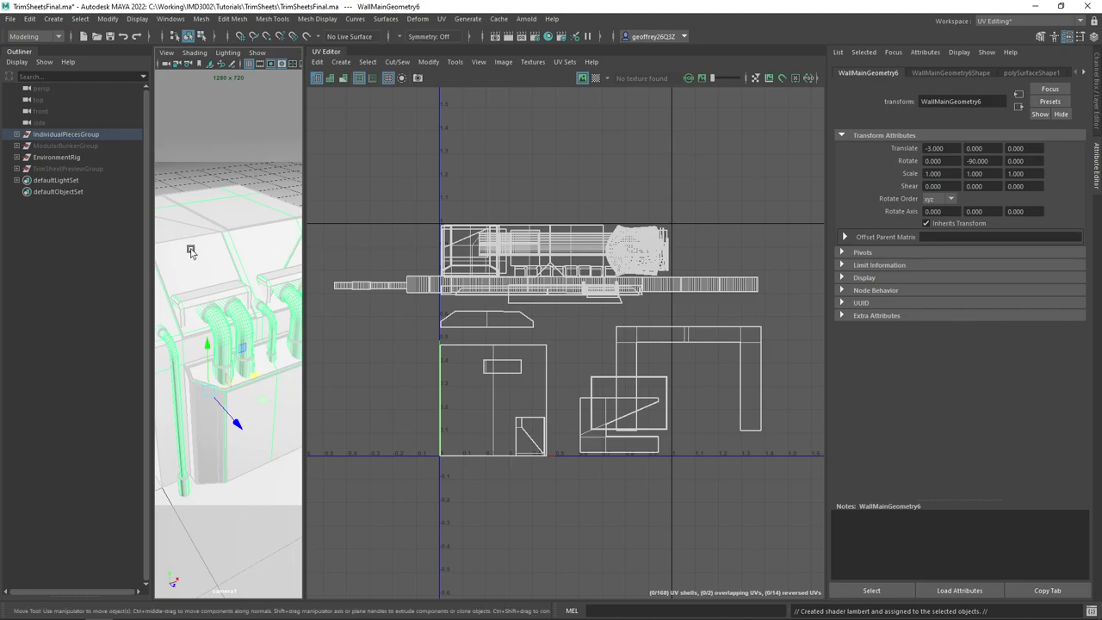
# Display the attributes of the wall piece's new Lambert material
pyautogui.click(1044, 71)
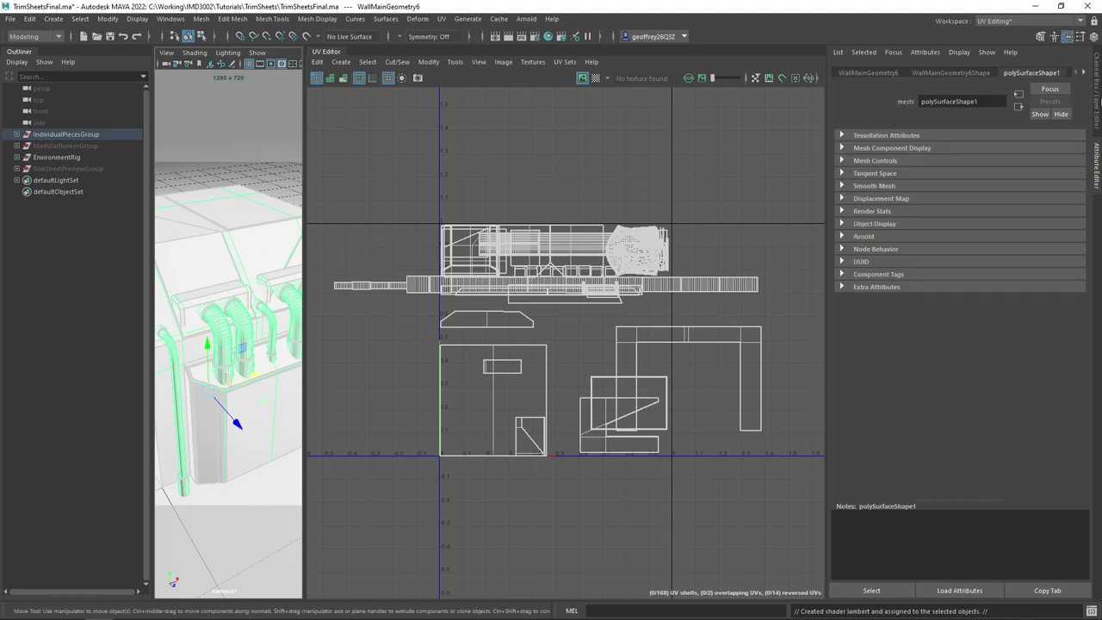
pyautogui.hotkey('ctrl', 'a')
pyautogui.click(1097, 166)
pyautogui.click(1083, 75)
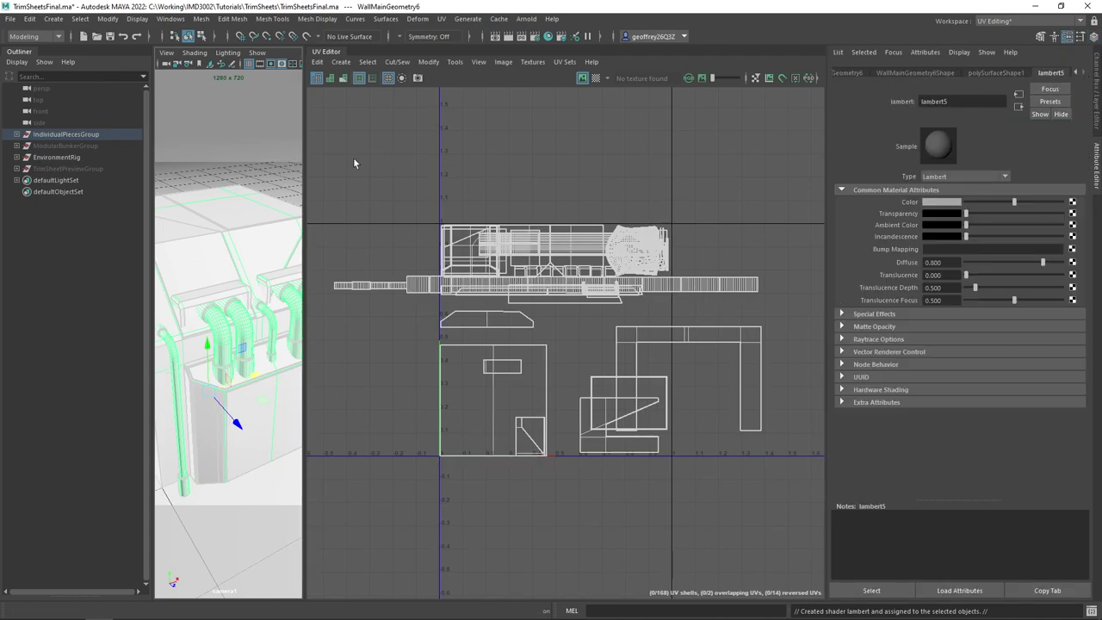
# Collapse the Outliner and widen the 3D viewport
pyautogui.moveTo(305, 158); pyautogui.dragTo(491, 158)
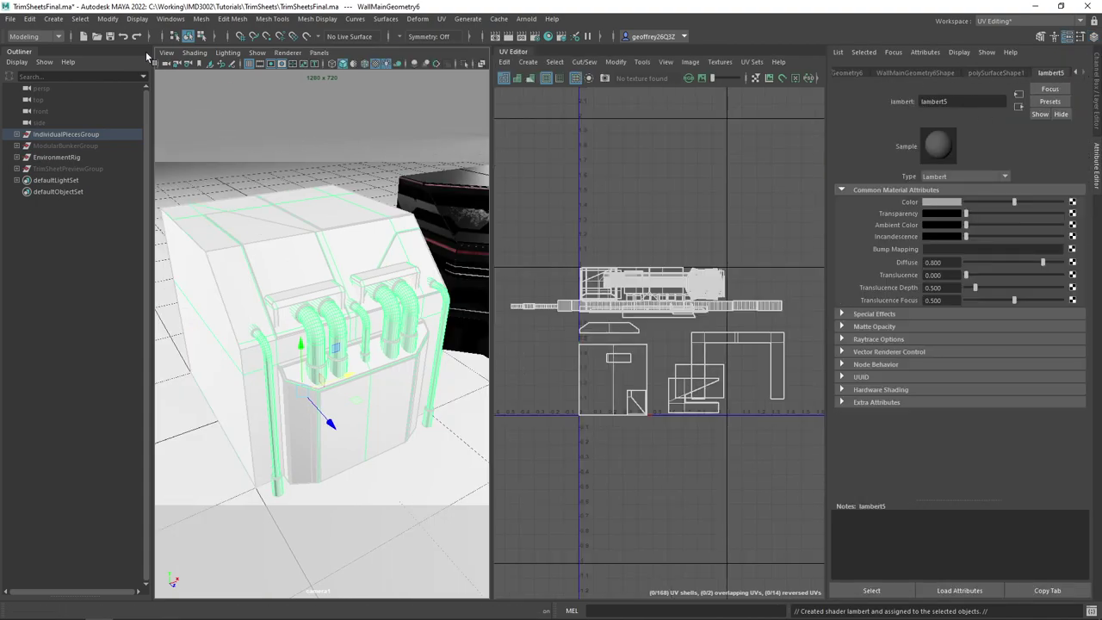
pyautogui.click(22, 53)
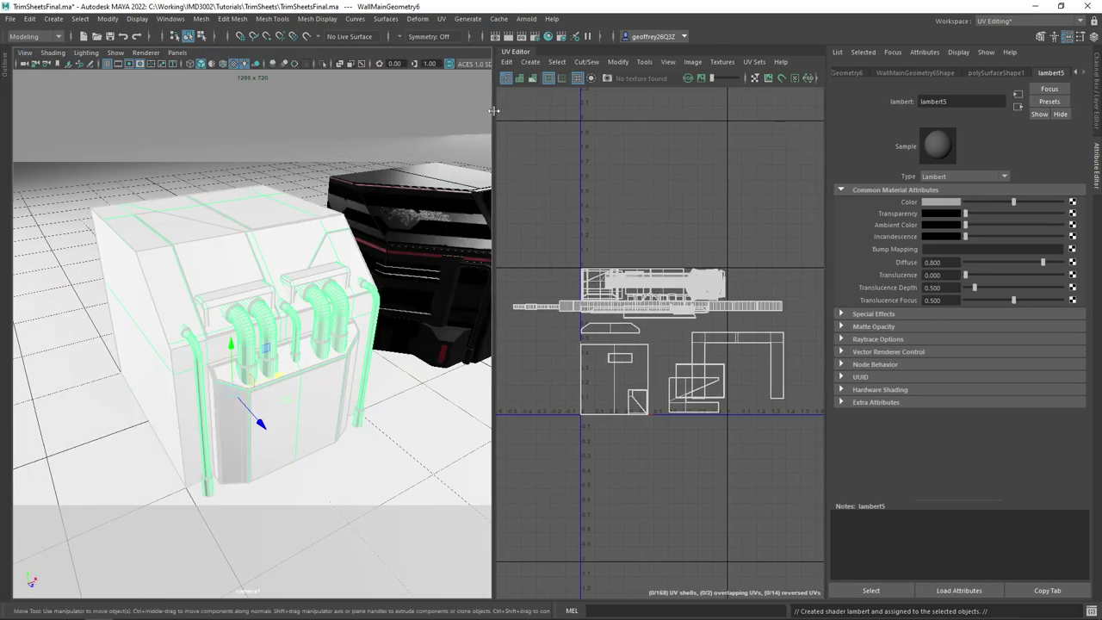
pyautogui.moveTo(492, 111); pyautogui.dragTo(612, 112)
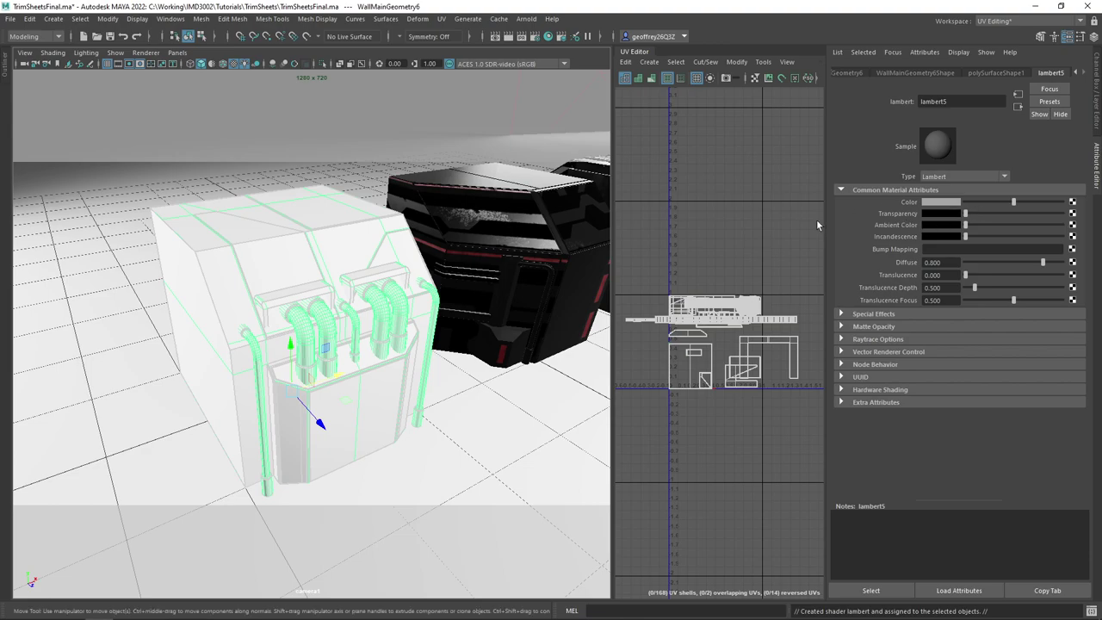
# Connect a File texture to the Lambert's color and load TrimAlbedo.png as its image
pyautogui.click(1073, 201)
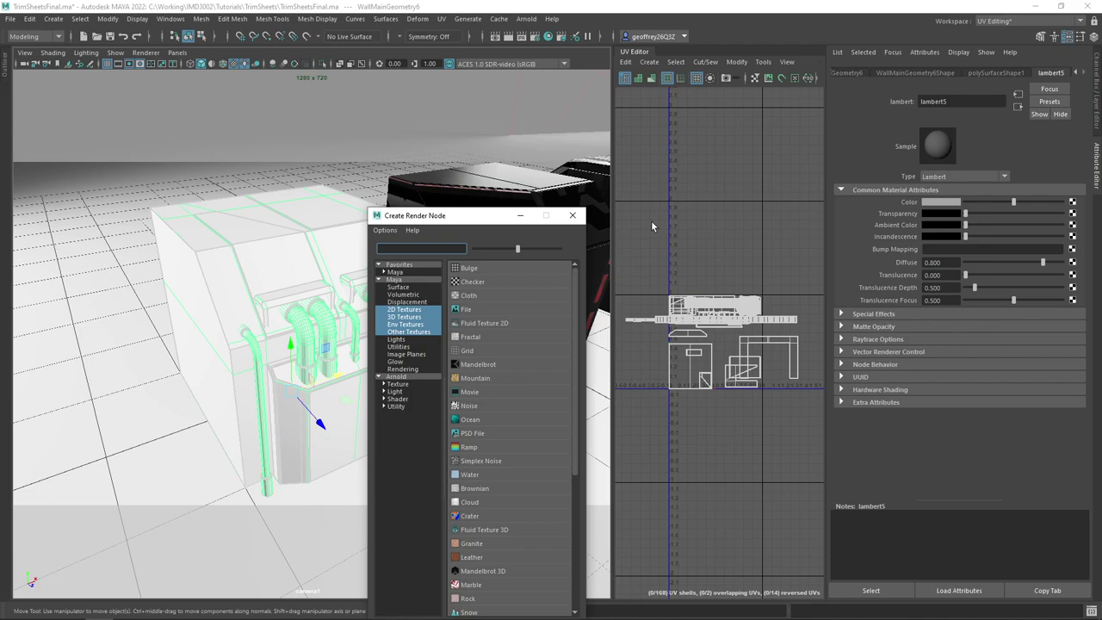
pyautogui.click(563, 309)
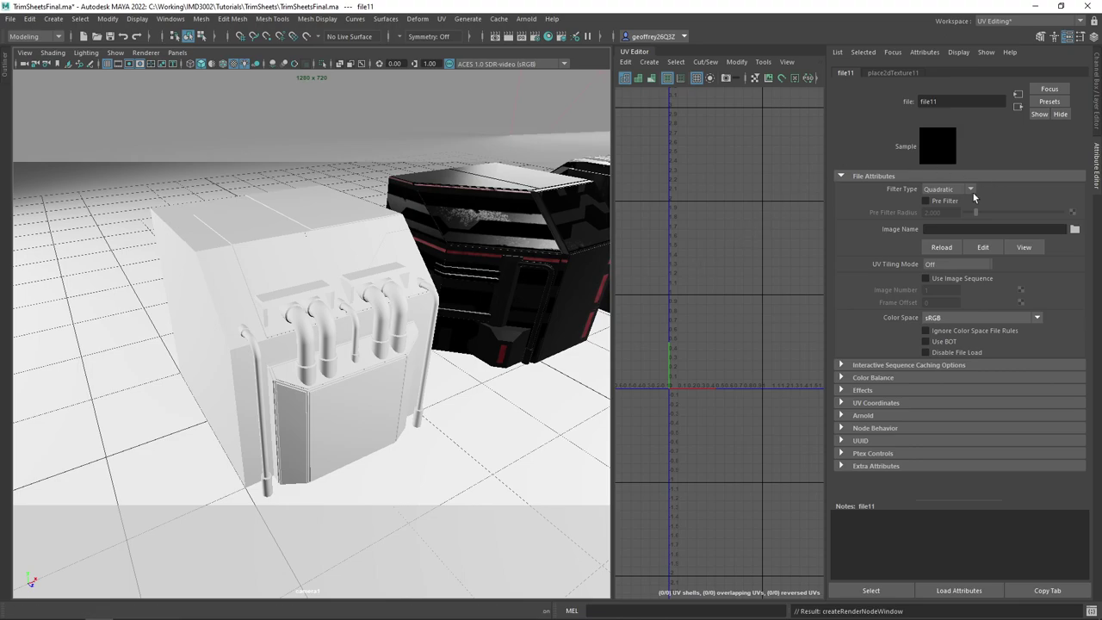
pyautogui.click(1074, 229)
pyautogui.moveTo(827, 303); pyautogui.dragTo(0, 104)
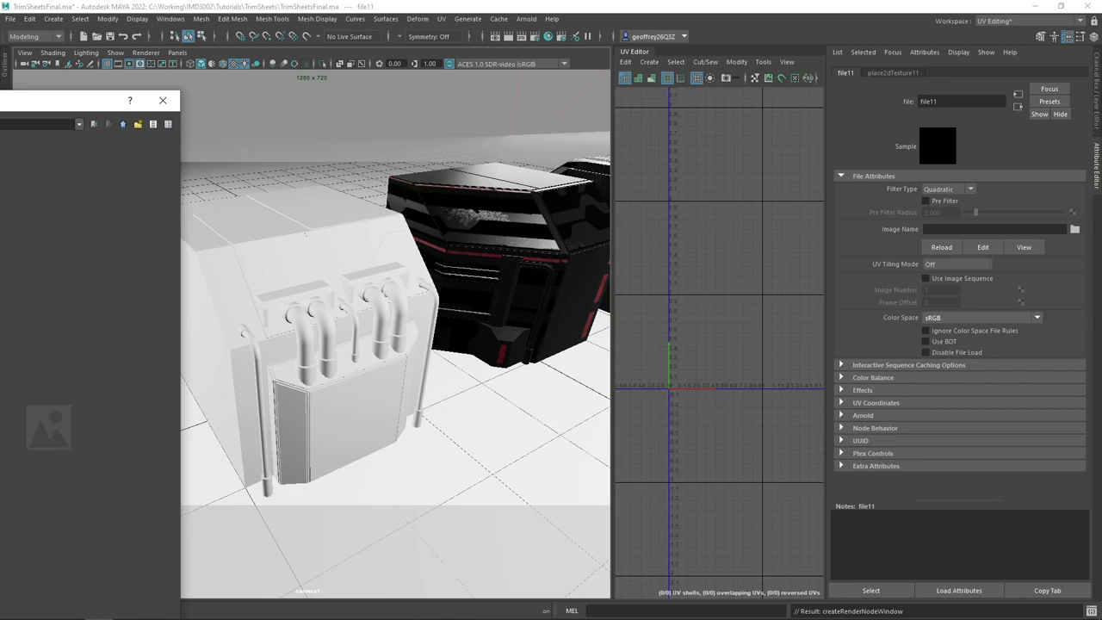
pyautogui.doubleClick(47, 426)
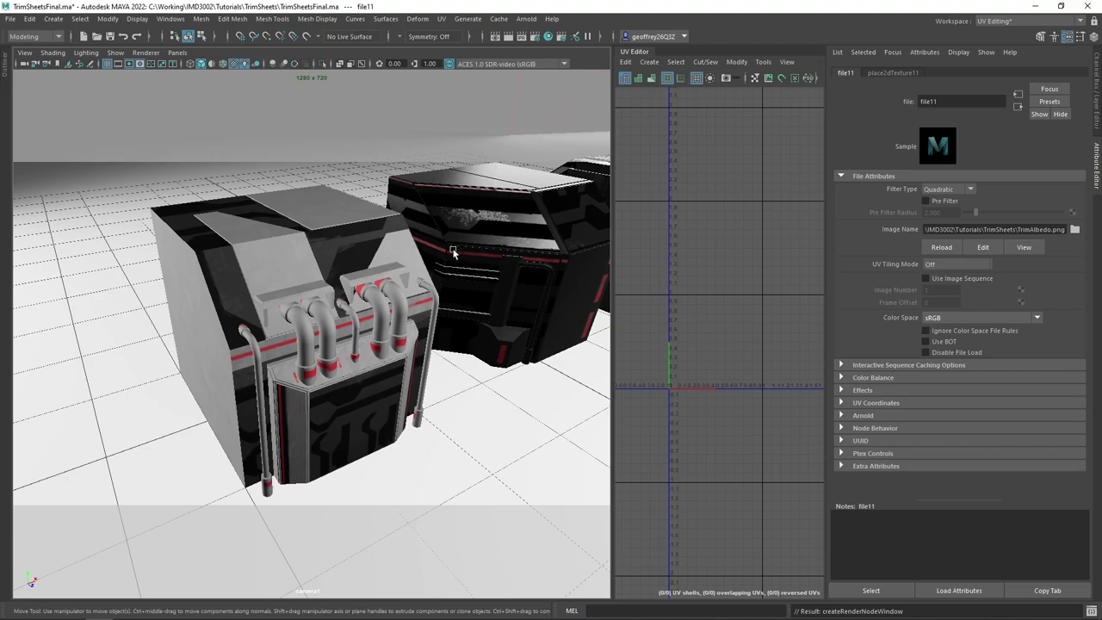
# Select the wall piece, hide the material attributes, and examine the albedo-textured pipes beside an enlarged UV layout
pyautogui.click(391, 286)
pyautogui.keyDown('alt'); pyautogui.moveTo(391, 286); pyautogui.dragTo(439, 230); pyautogui.keyUp('alt')
pyautogui.keyDown('alt'); pyautogui.moveTo(379, 256); pyautogui.dragTo(474, 209); pyautogui.keyUp('alt')
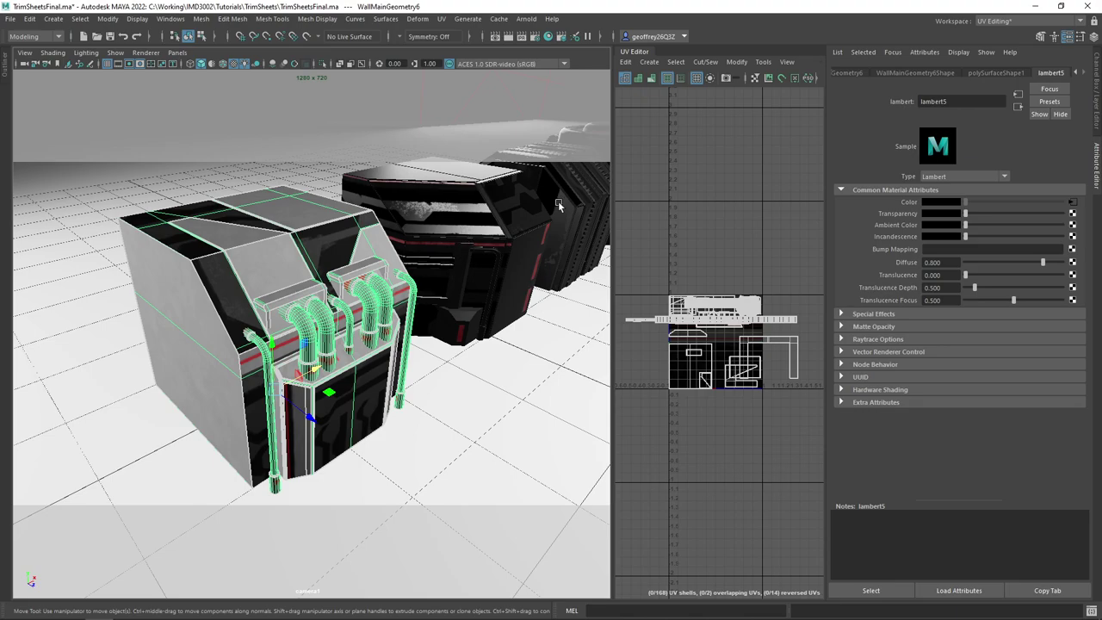
pyautogui.click(1097, 166)
pyautogui.press('f')
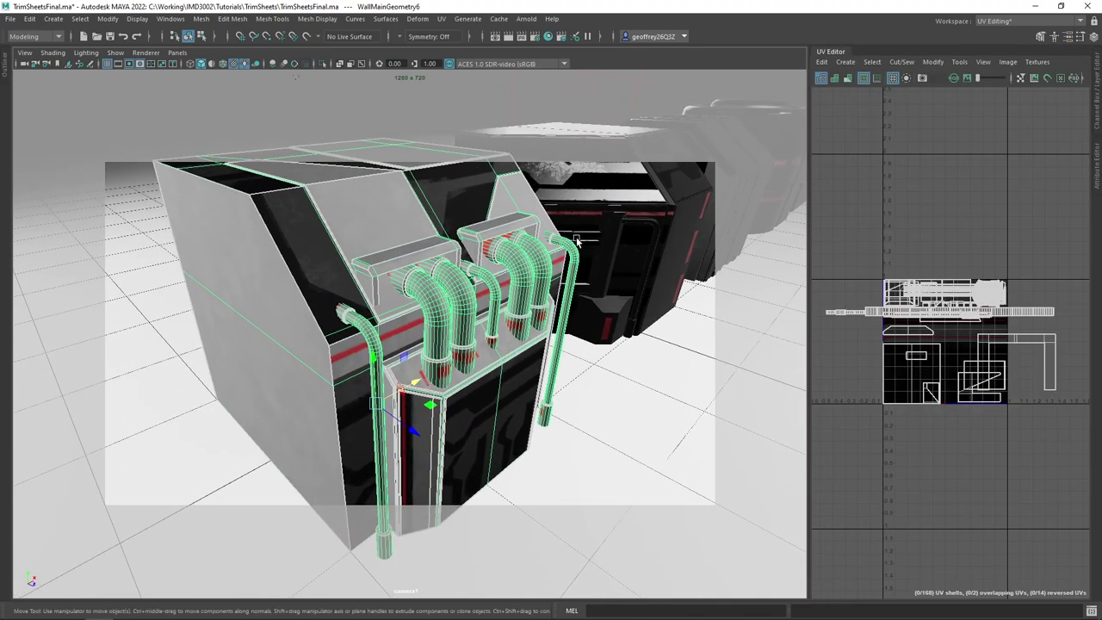
pyautogui.scroll(-5, 576, 238)
pyautogui.scroll(7, 501, 272)
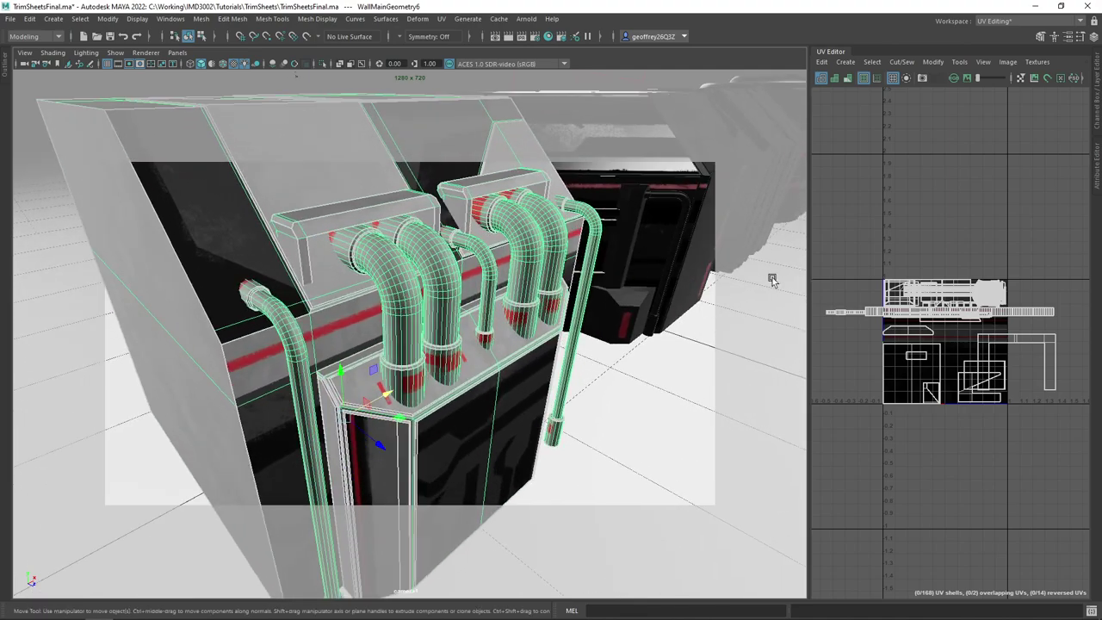
pyautogui.moveTo(809, 275); pyautogui.dragTo(696, 280)
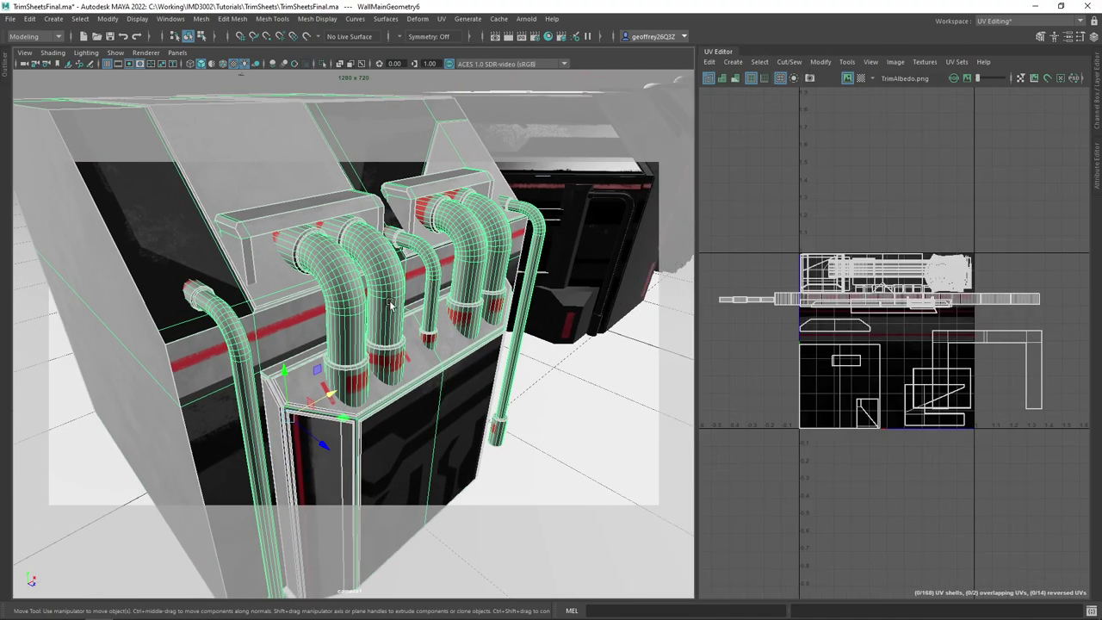
# Select the faces of the first thick pipe's base collar and examine their UV shell
pyautogui.rightClick(327, 289)
pyautogui.click(357, 386)
pyautogui.click(356, 386)
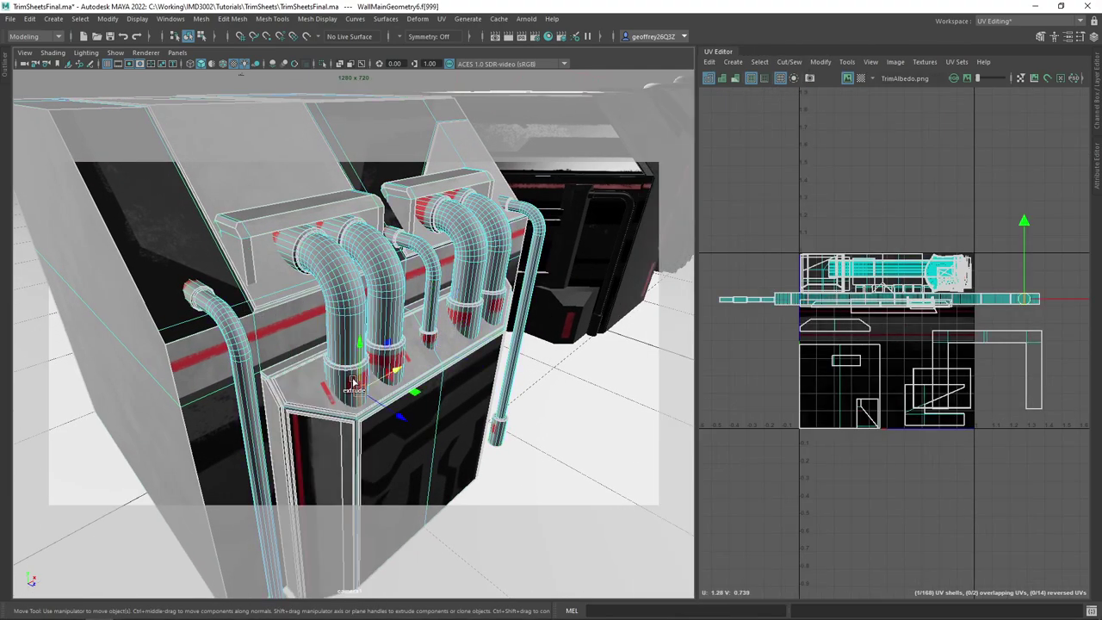
pyautogui.scroll(1, 345, 386)
pyautogui.scroll(-1, 352, 385)
pyautogui.scroll(2, 370, 388)
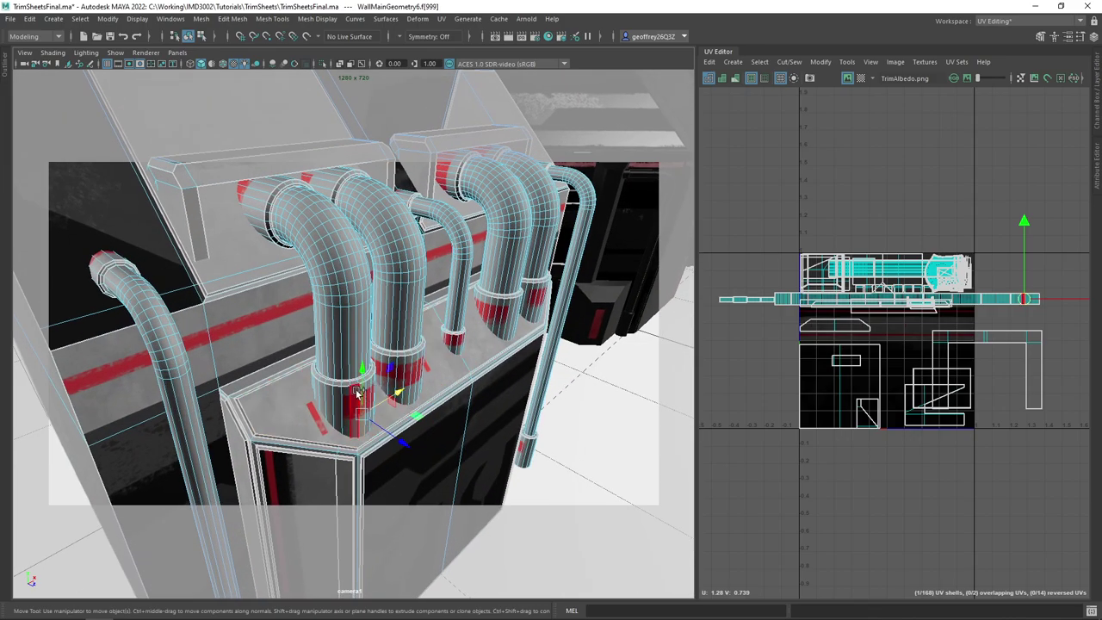
pyautogui.click(379, 393)
pyautogui.press('f')
pyautogui.scroll(-4, 430, 398)
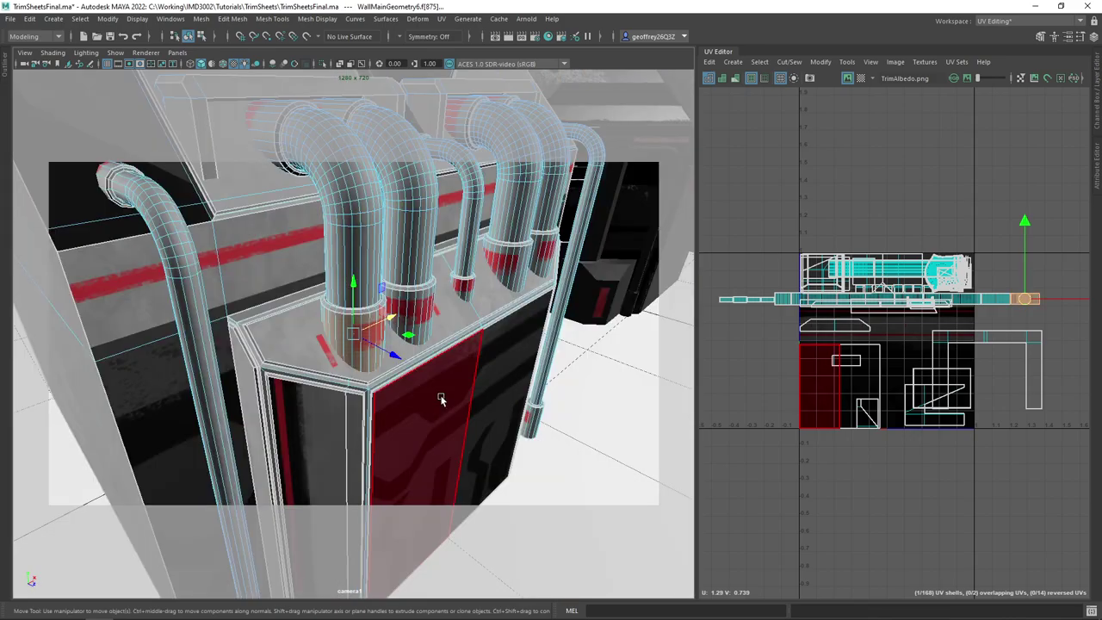
# Select the second thick pipe's base collar faces, and frame the wall piece's UVs in a wider UV Editor
pyautogui.moveTo(489, 396); pyautogui.dragTo(446, 312)
pyautogui.scroll(2, 438, 376)
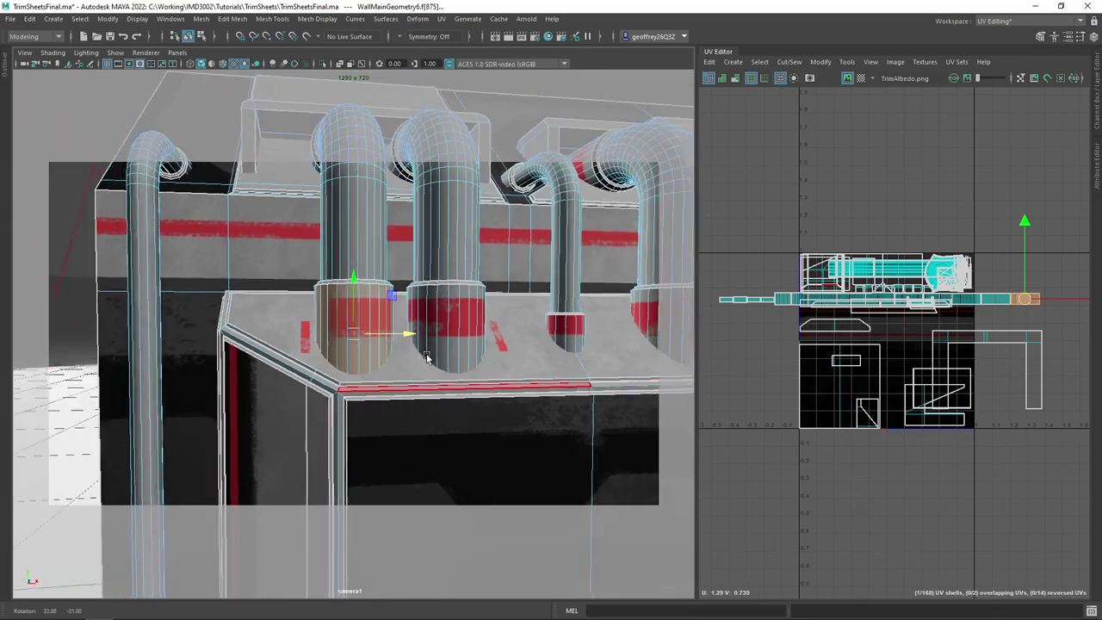
pyautogui.click(455, 314)
pyautogui.click(512, 321)
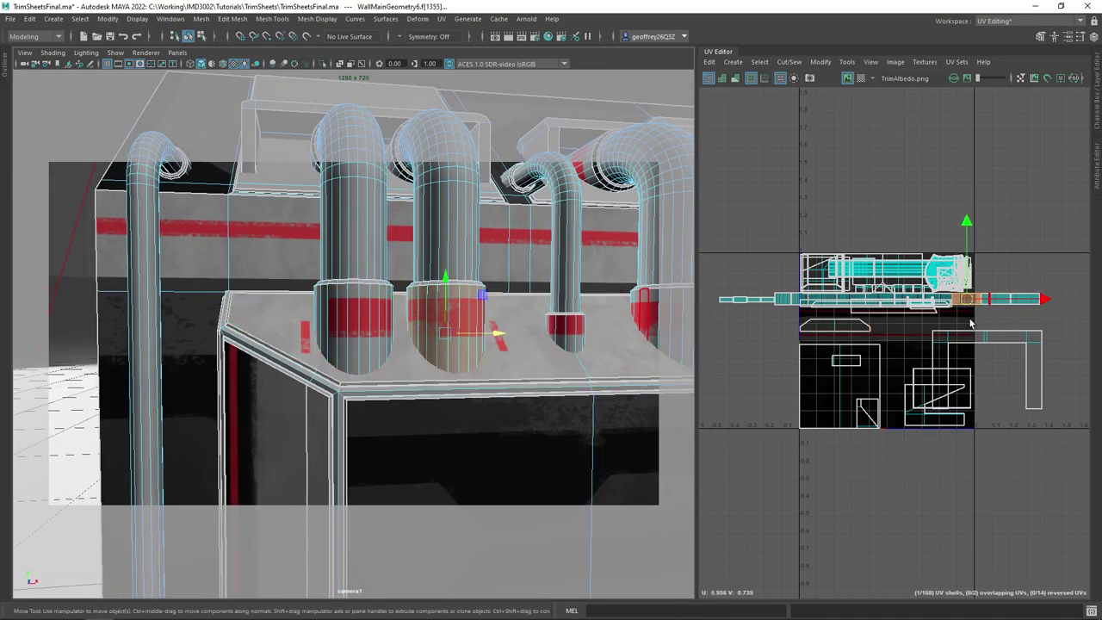
pyautogui.press('f')
pyautogui.moveTo(676, 306); pyautogui.dragTo(540, 299)
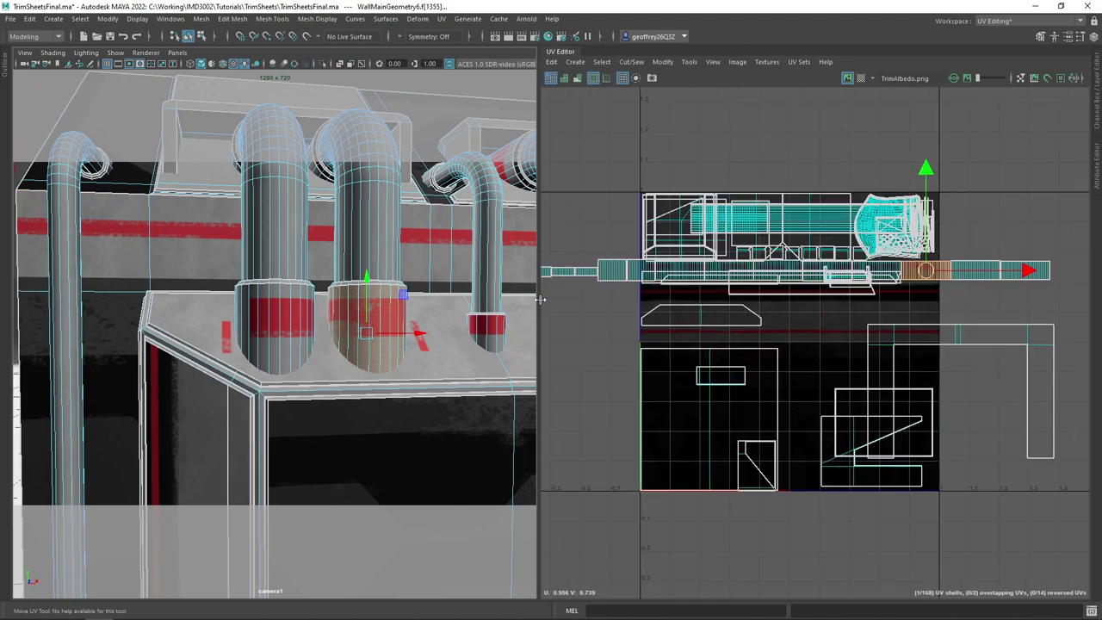
# Select the three thick-pipe collar UV shells and move them onto the lower thin red stripe of the trim sheet
pyautogui.click(1052, 273)
pyautogui.doubleClick(1039, 273)
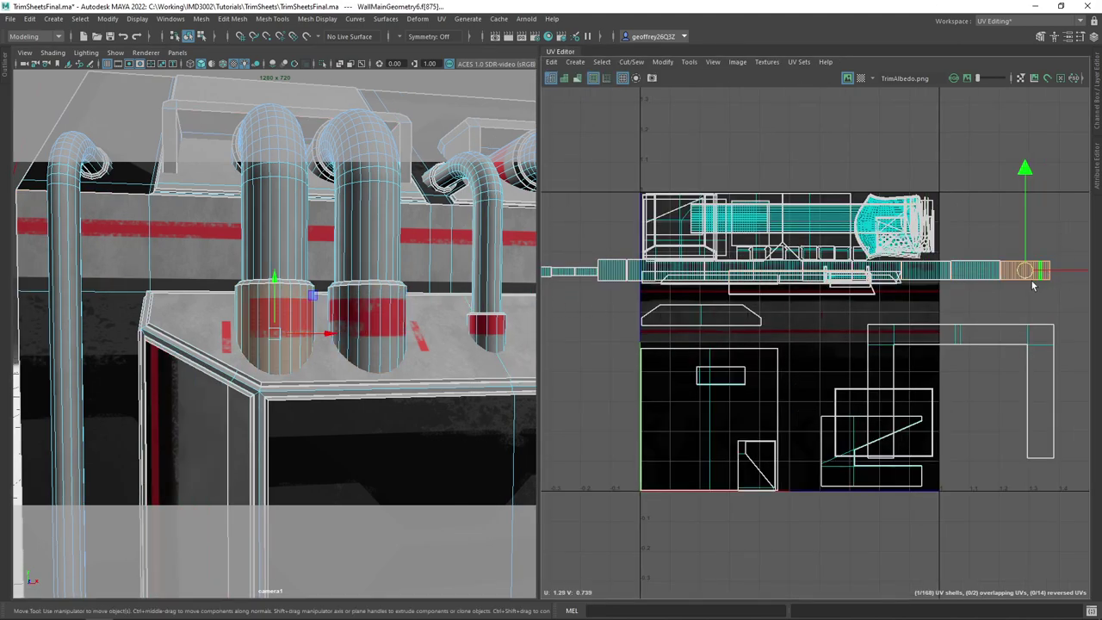
pyautogui.keyDown('shift'); pyautogui.doubleClick(982, 271); pyautogui.keyUp('shift')
pyautogui.keyDown('shift'); pyautogui.doubleClick(926, 275); pyautogui.keyUp('shift')
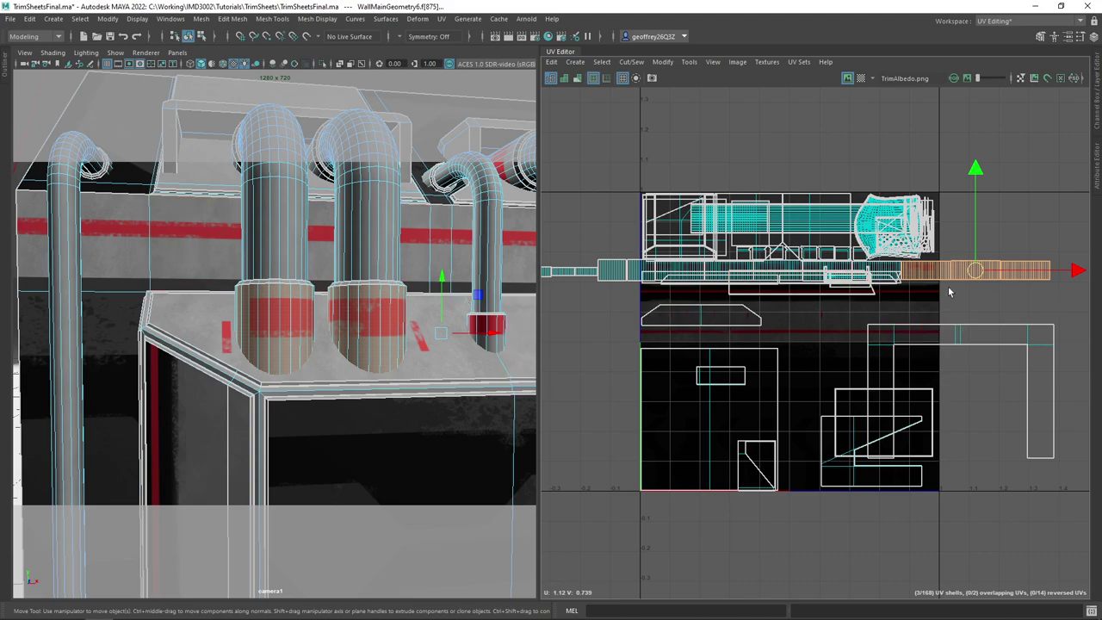
pyautogui.moveTo(975, 276); pyautogui.dragTo(753, 328)
pyautogui.scroll(5, 696, 345)
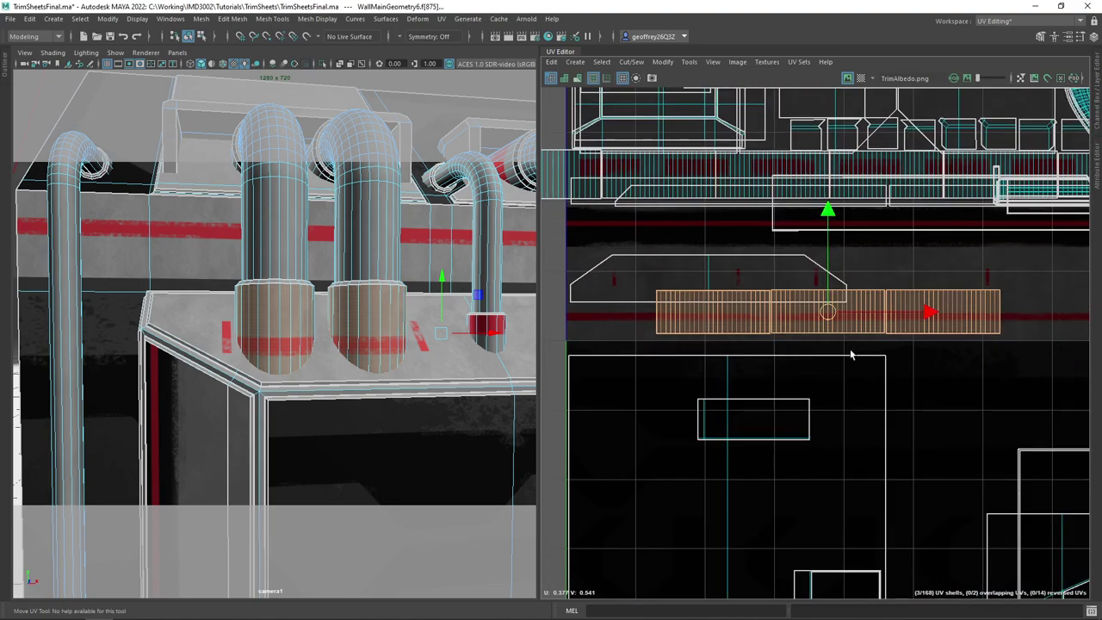
pyautogui.moveTo(881, 319); pyautogui.dragTo(811, 318)
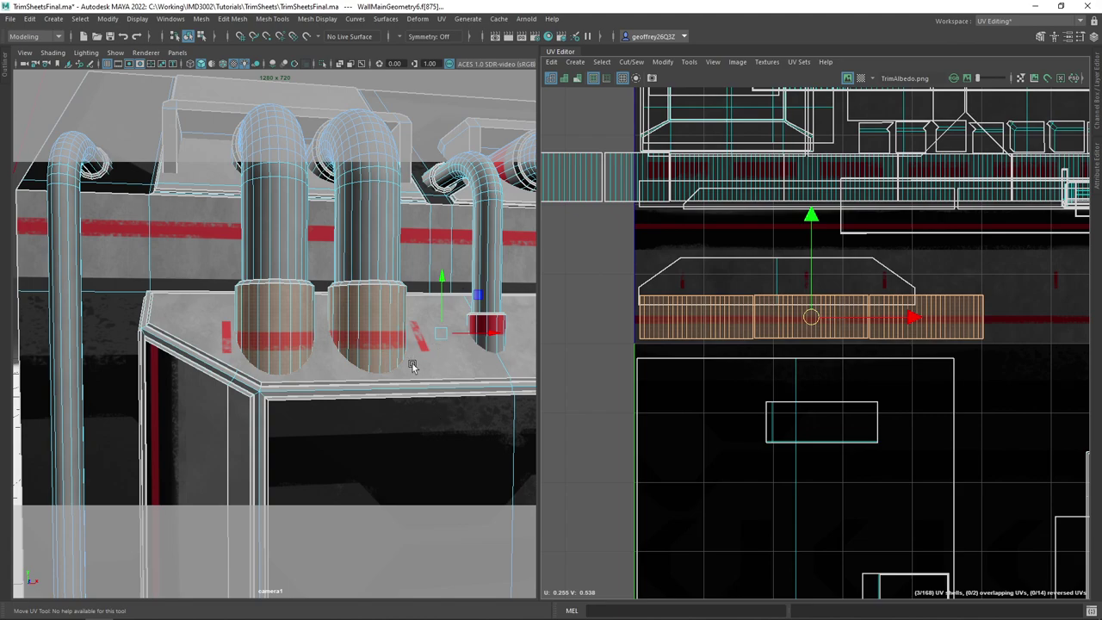
# Select the angled side panels of the front housing in turn and examine how their overlapping UVs share the red stripe
pyautogui.scroll(-3, 482, 360)
pyautogui.click(470, 358)
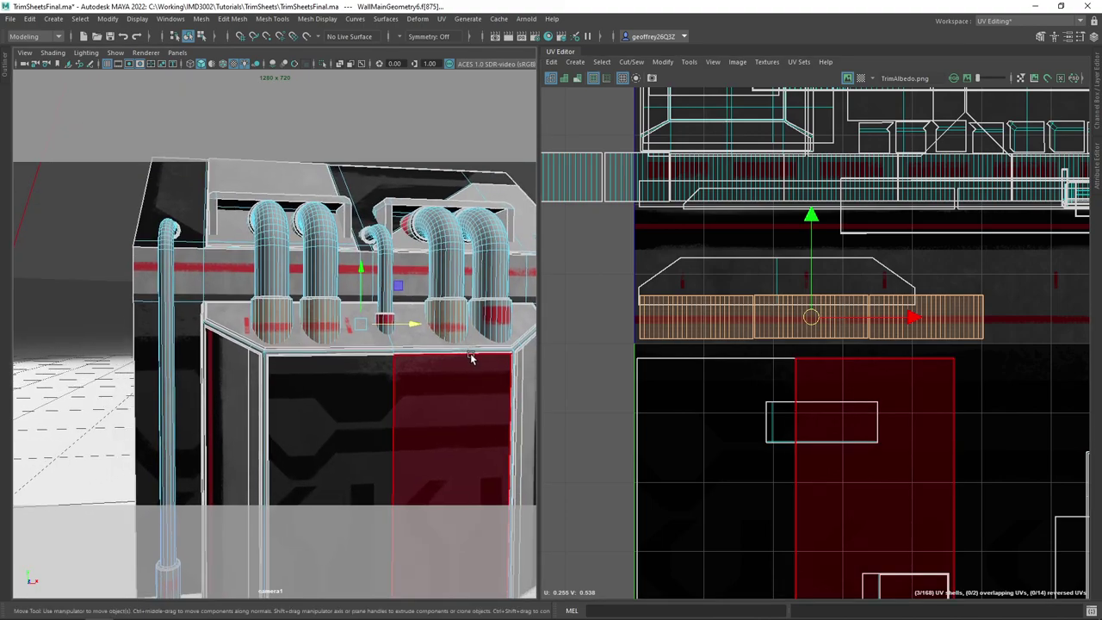
pyautogui.moveTo(450, 361); pyautogui.dragTo(497, 316)
pyautogui.click(341, 354)
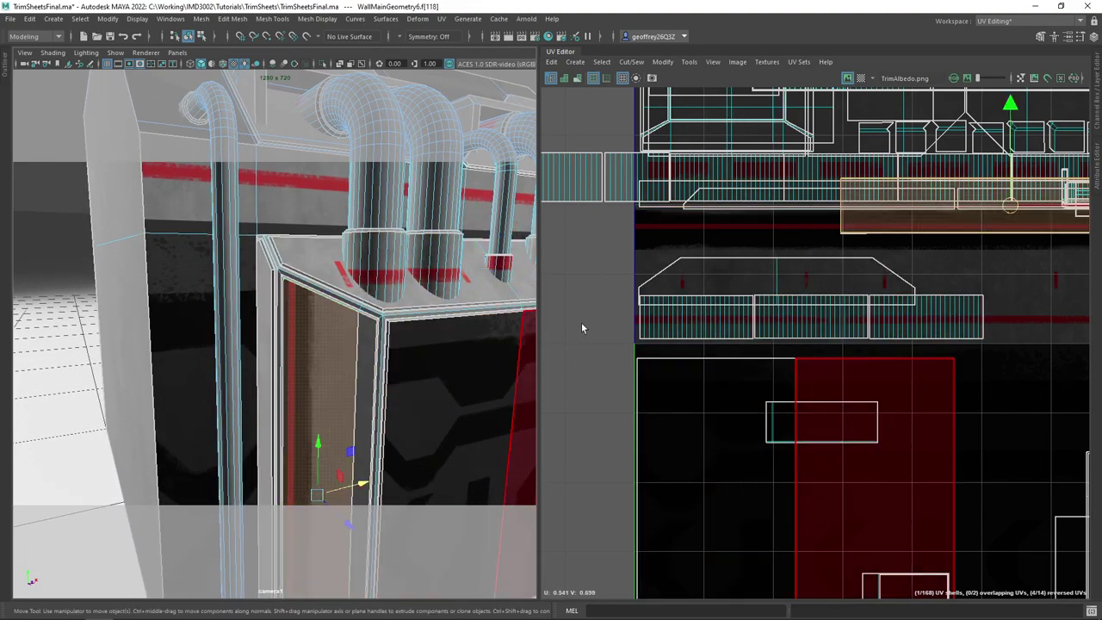
pyautogui.click(884, 222)
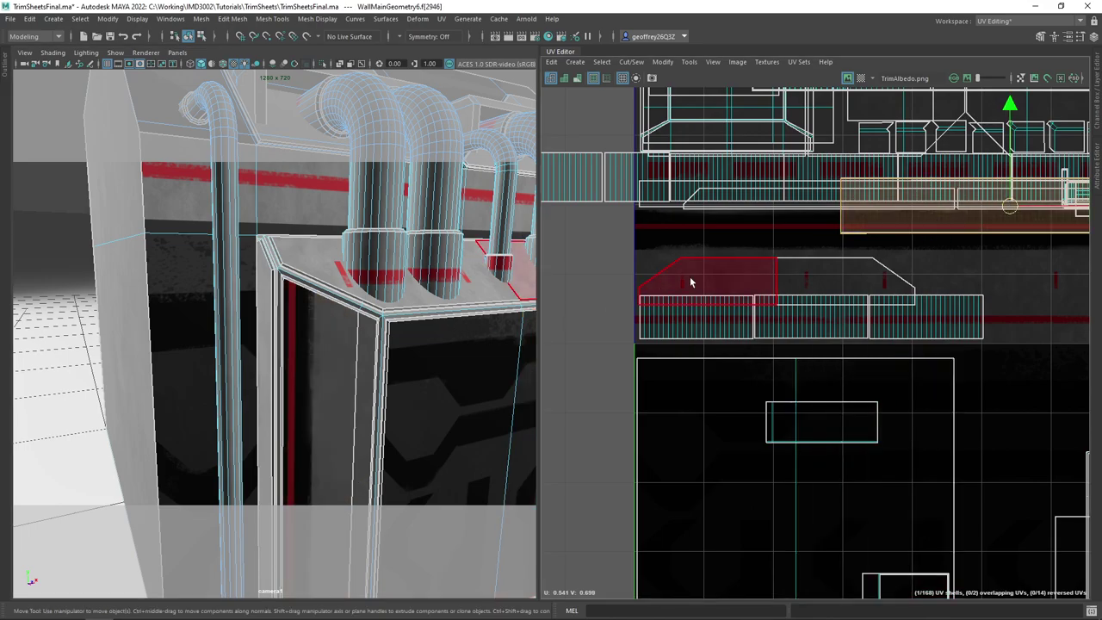
pyautogui.scroll(-5, 423, 335)
pyautogui.moveTo(423, 335); pyautogui.dragTo(290, 322)
pyautogui.scroll(3, 381, 329)
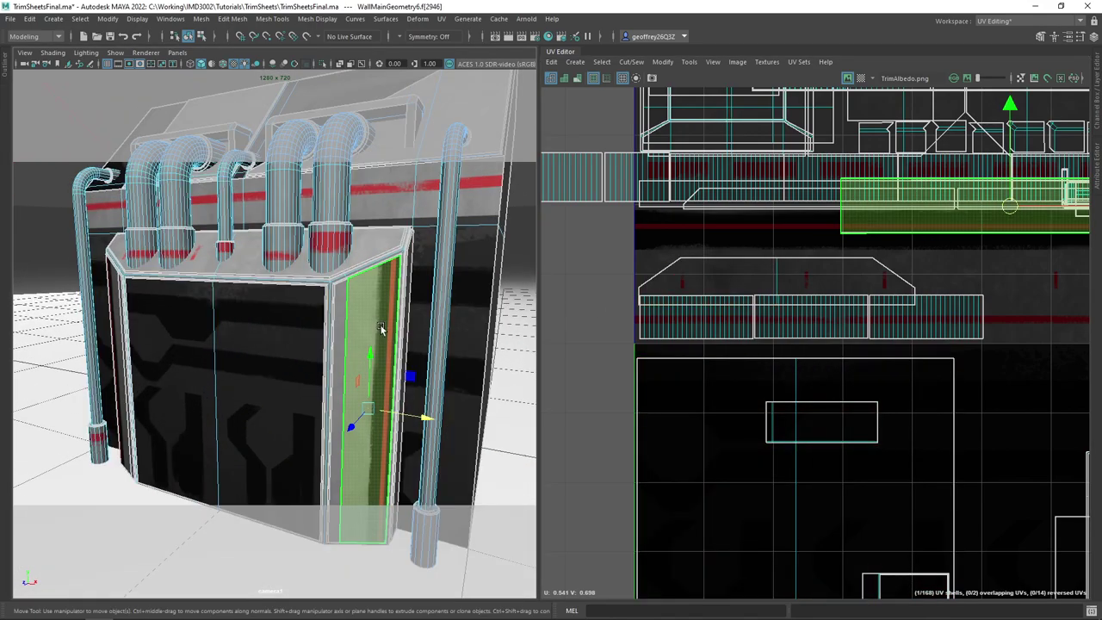
pyautogui.moveTo(381, 329); pyautogui.dragTo(406, 297)
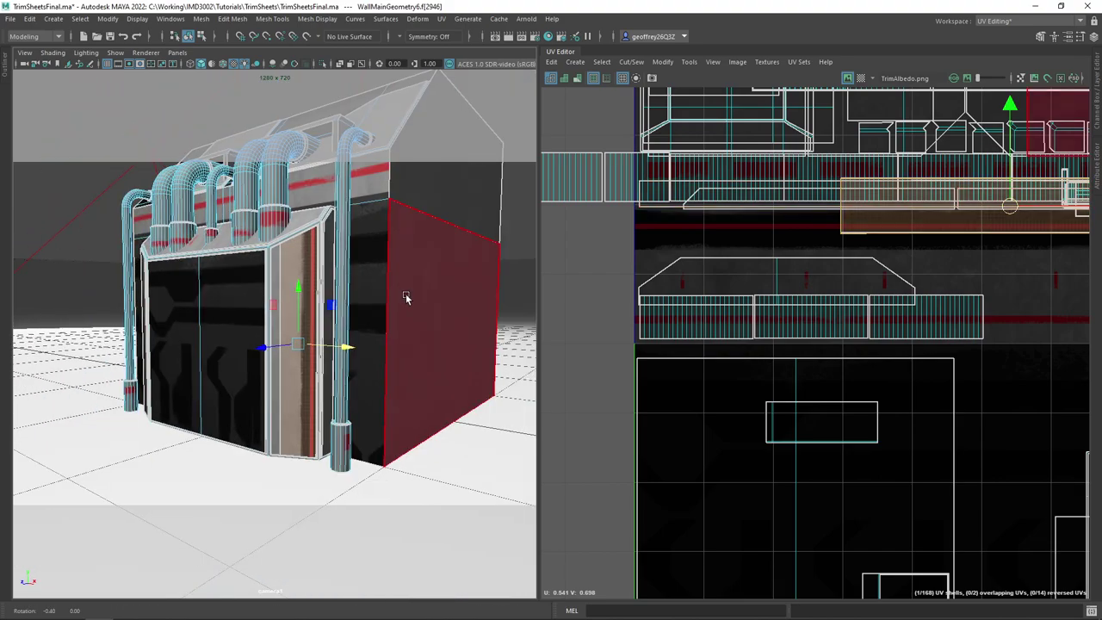
# Move the front housing's angled side panel UV shell down onto the lower thin red stripe of the trim sheet
pyautogui.moveTo(1009, 205)
pyautogui.mouseDown()
pyautogui.moveTo(937, 214)
pyautogui.moveTo(988, 179)
pyautogui.moveTo(948, 199)
pyautogui.moveTo(1004, 202)
pyautogui.mouseUp()
pyautogui.moveTo(990, 291); pyautogui.dragTo(777, 313)
pyautogui.scroll(-1, 832, 206)
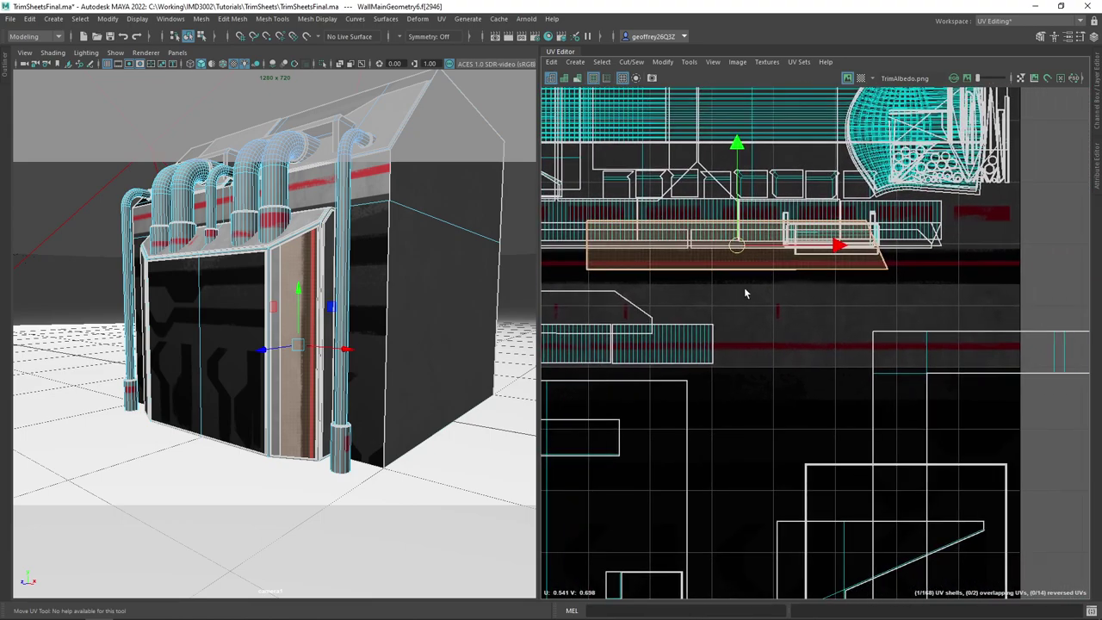
pyautogui.moveTo(736, 246); pyautogui.dragTo(860, 334)
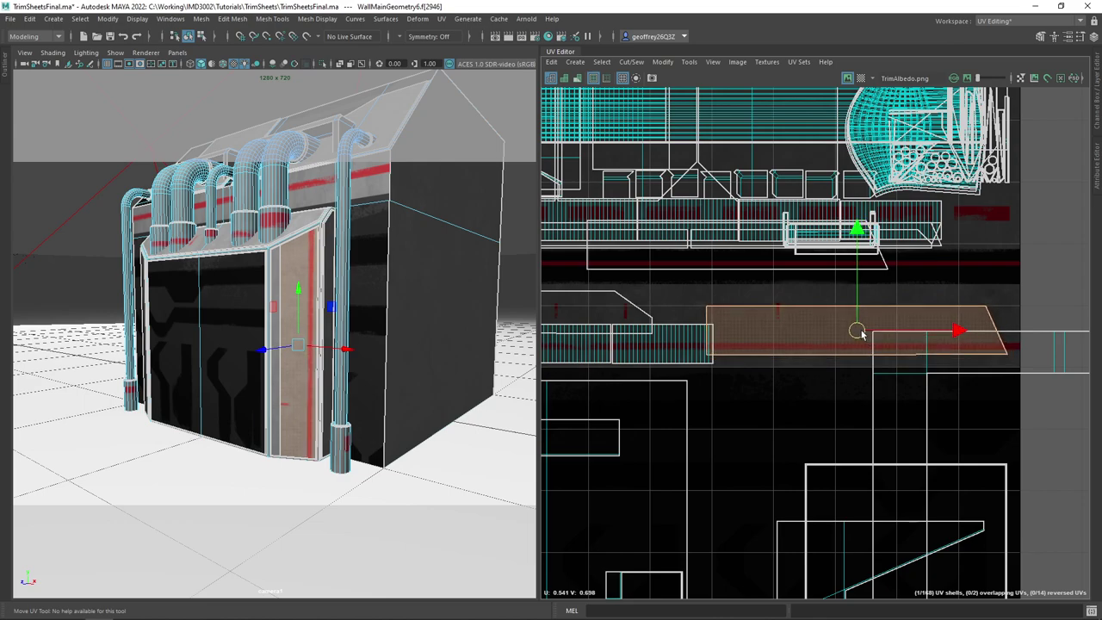
pyautogui.scroll(4, 831, 364)
pyautogui.scroll(3, 366, 282)
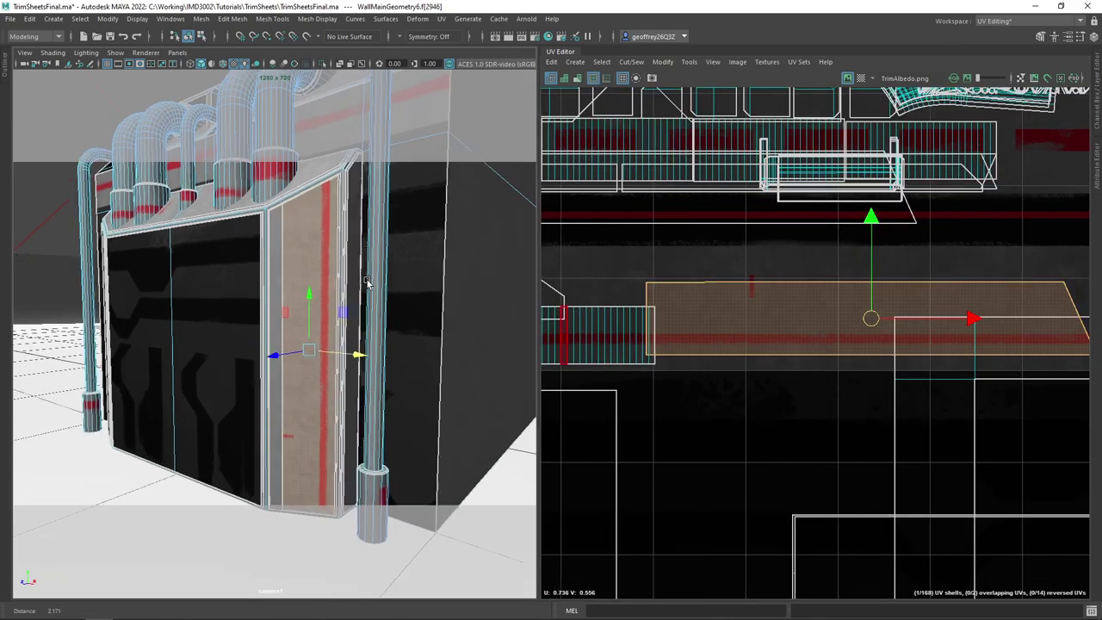
pyautogui.scroll(2, 366, 282)
pyautogui.moveTo(872, 321); pyautogui.dragTo(874, 316)
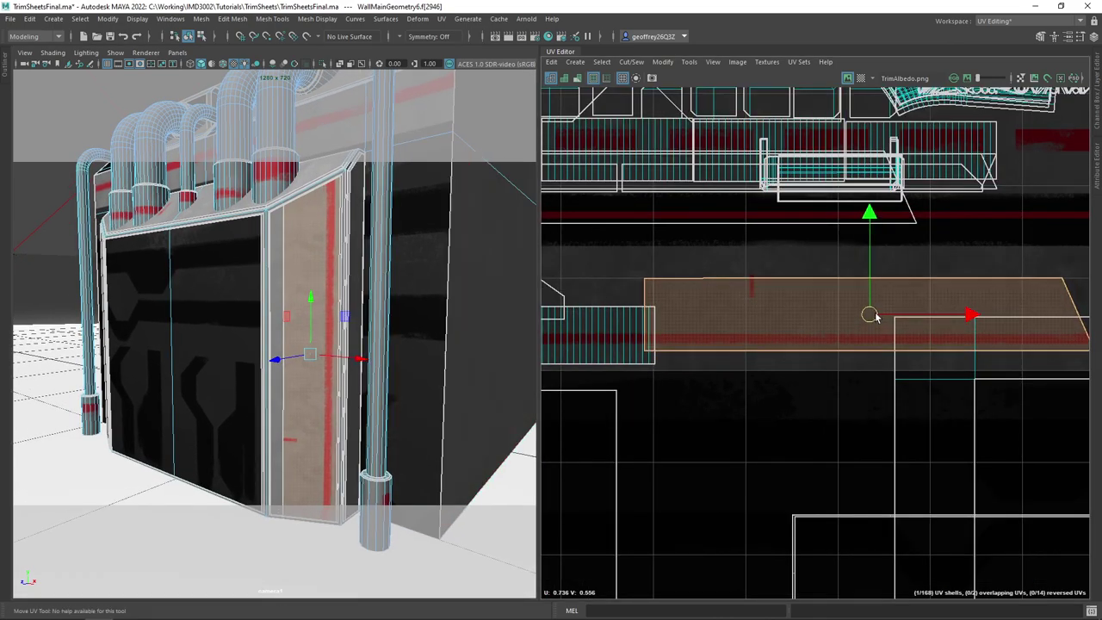
# Return the wall piece to object mode and select the sky dome light instead
pyautogui.scroll(-4, 356, 261)
pyautogui.moveTo(371, 263)
pyautogui.keyDown('alt'); pyautogui.mouseDown()
pyautogui.moveTo(451, 274)
pyautogui.moveTo(357, 271)
pyautogui.moveTo(398, 260)
pyautogui.moveTo(373, 277)
pyautogui.mouseUp(); pyautogui.keyUp('alt')
pyautogui.rightClick(369, 264)
pyautogui.click(444, 227)
pyautogui.scroll(-3, 444, 225)
pyautogui.scroll(-2, 443, 225)
pyautogui.click(351, 176)
pyautogui.scroll(2, 351, 265)
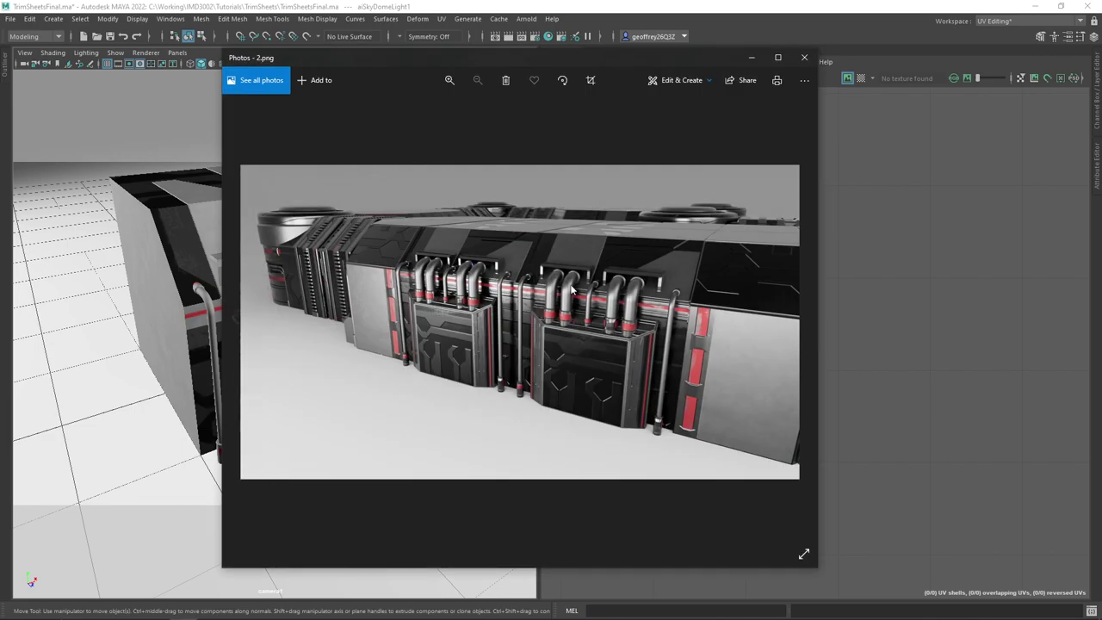
# Switch to Photos, maximize the 2.png render and compare it with the following bunker renders, ending back on 2.png
pyautogui.click(776, 57)
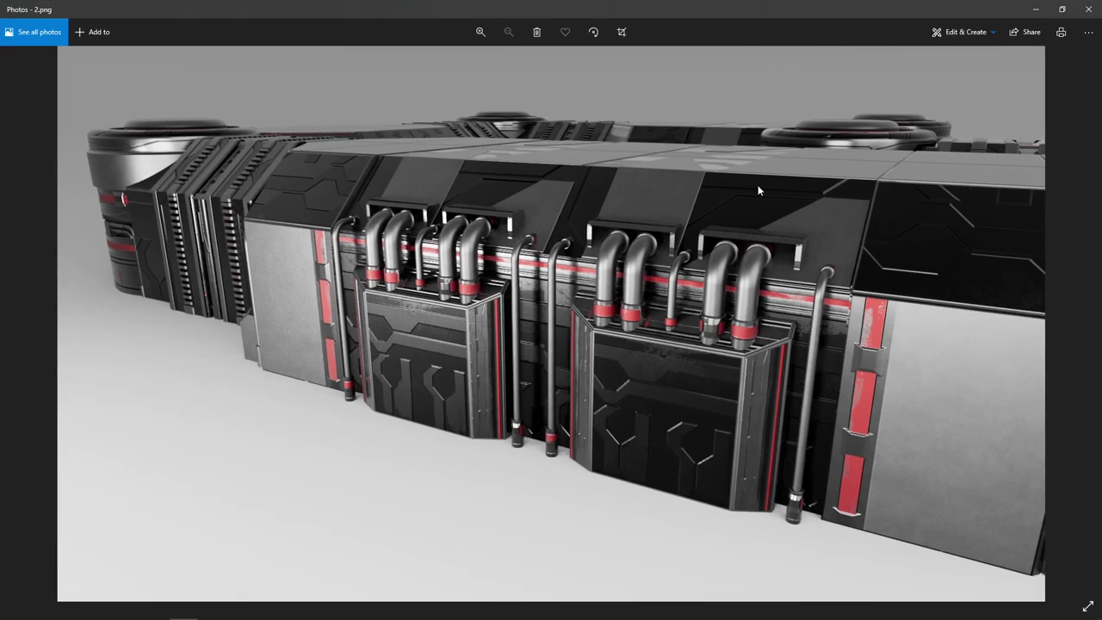
pyautogui.press('Right')
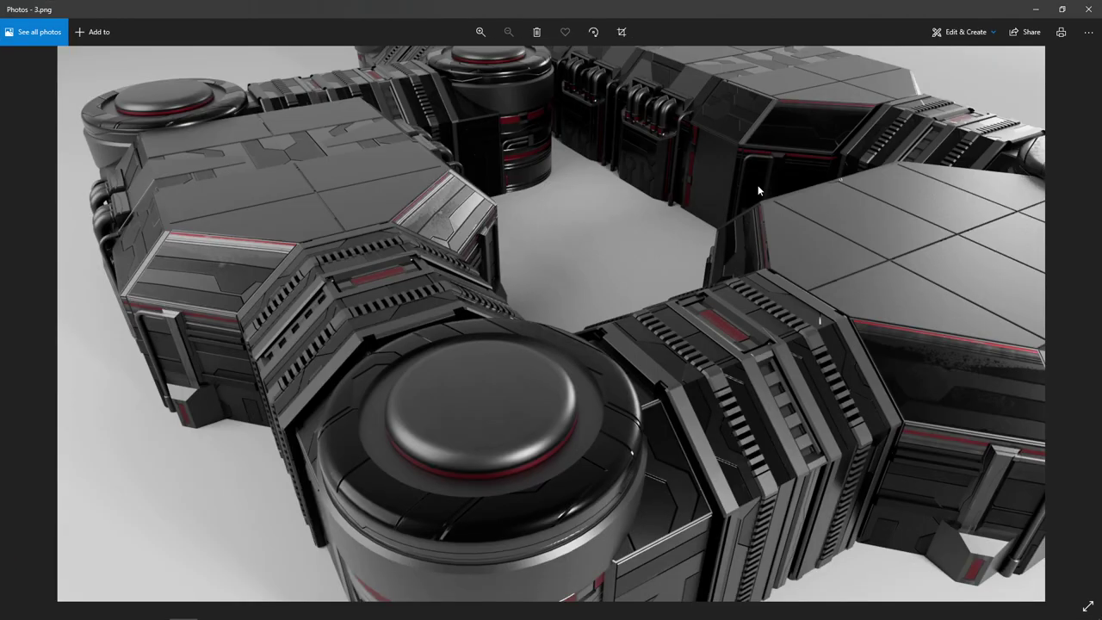
pyautogui.press('Right')
pyautogui.press('Left')
pyautogui.press('Left')
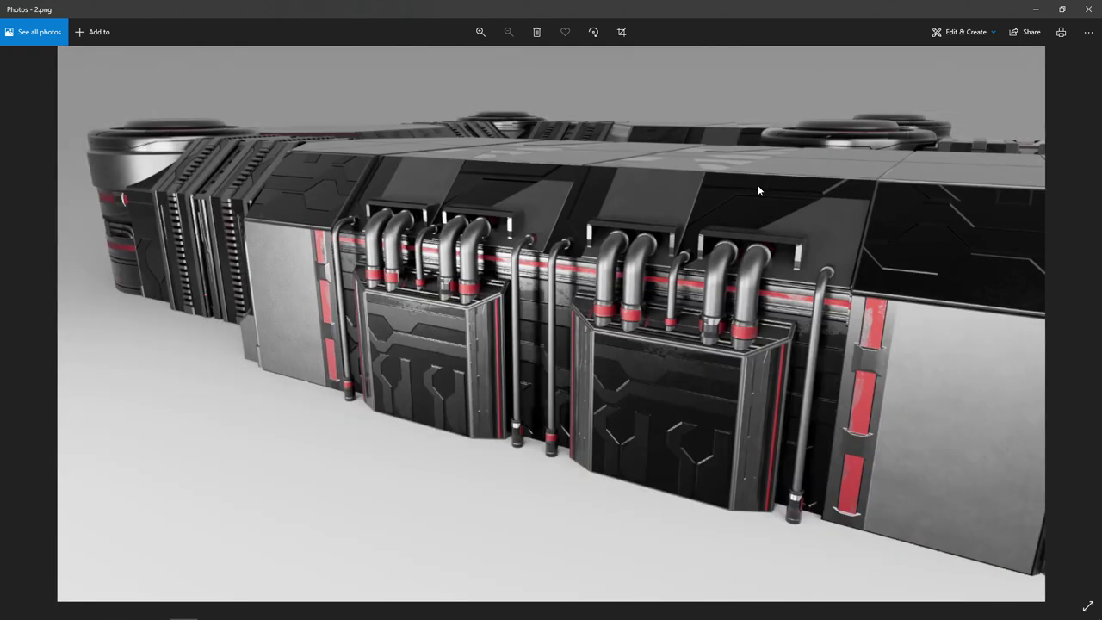